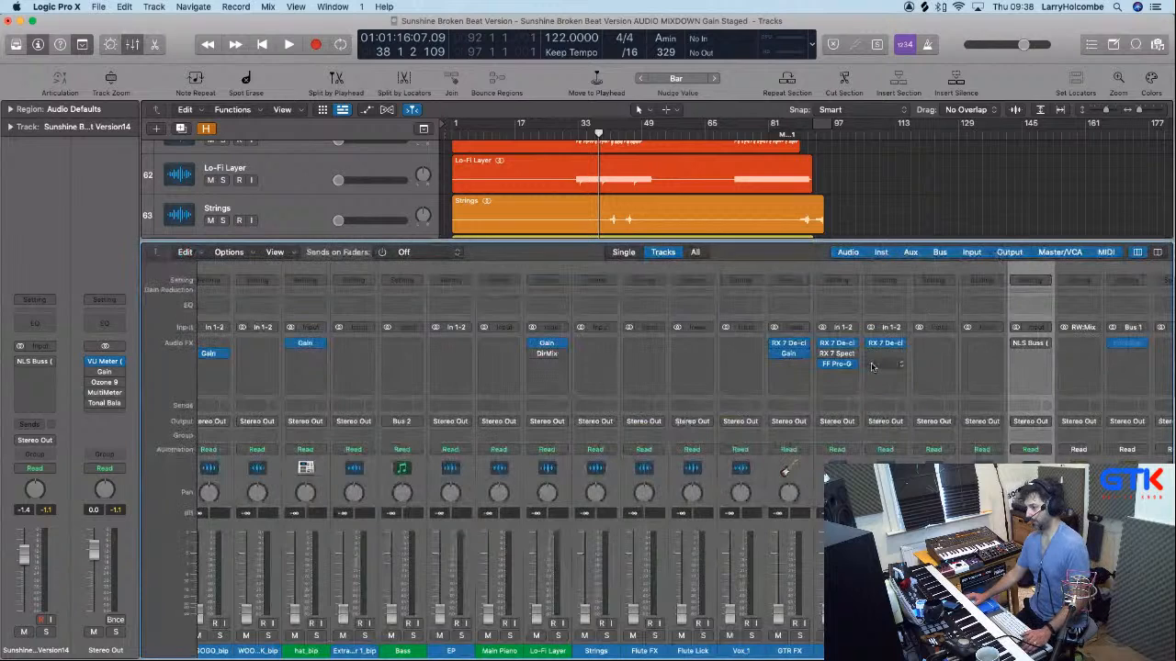
Look through the mixer's channel strips from Main Kick to the stereo output, checking their inserted effects.
scroll(923, 304, right, 10)
scroll(872, 367, left, 2)
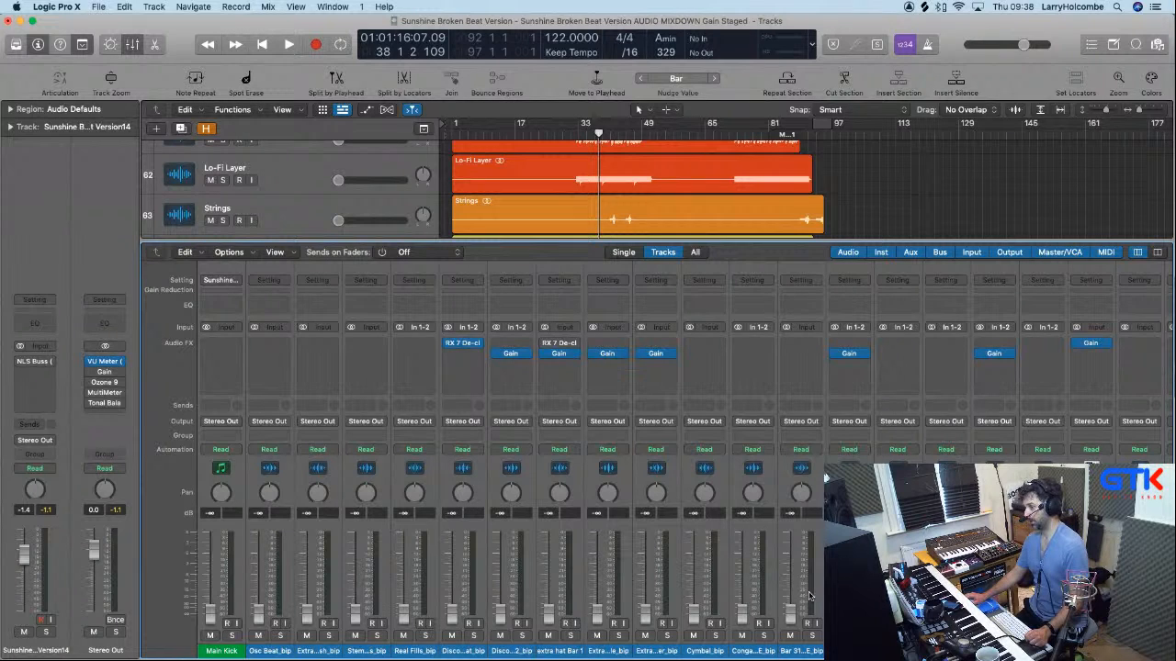
scroll(571, 558, right, 10)
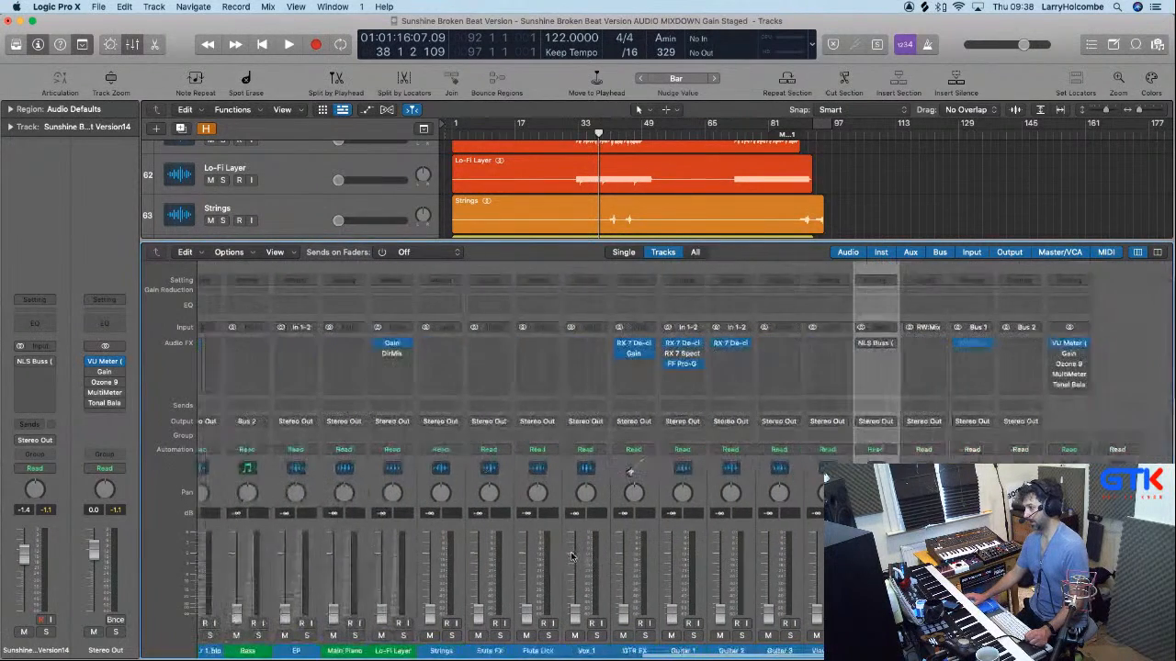
scroll(571, 557, left, 10)
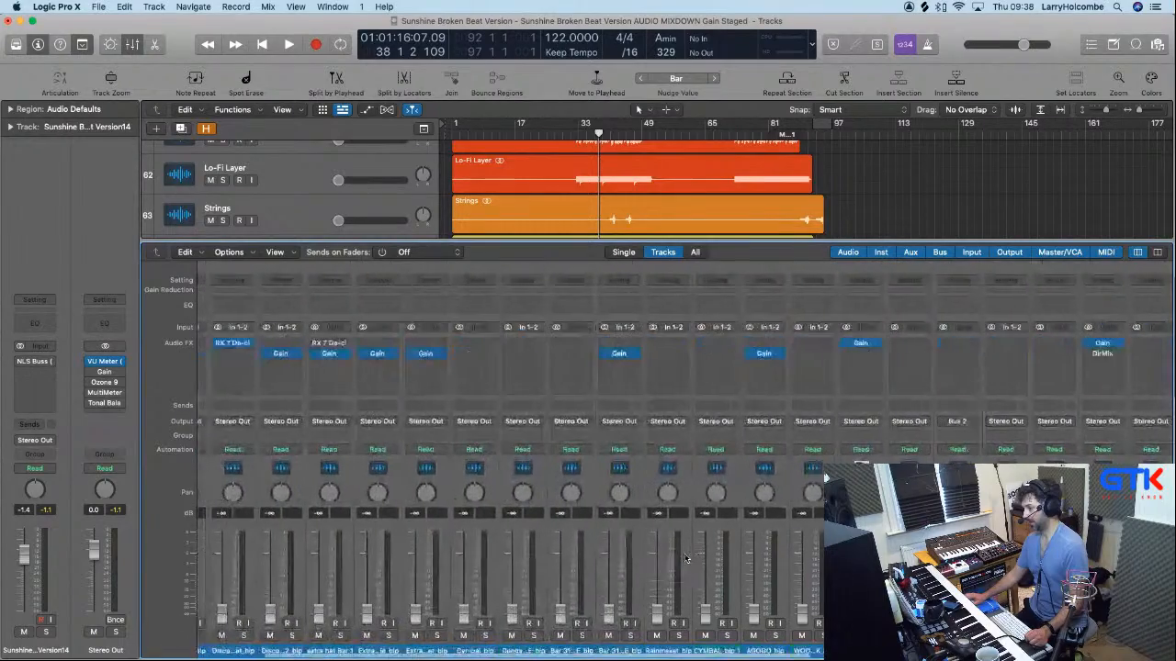
scroll(684, 558, left, 5)
scroll(571, 557, right, 10)
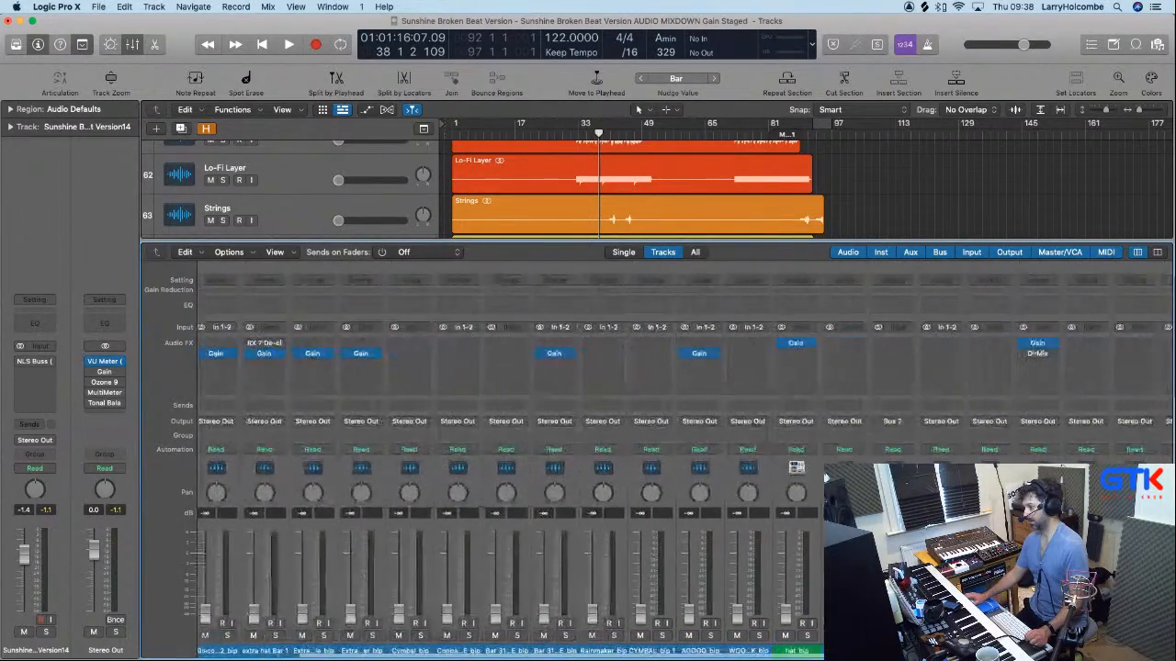
scroll(825, 478, right, 8)
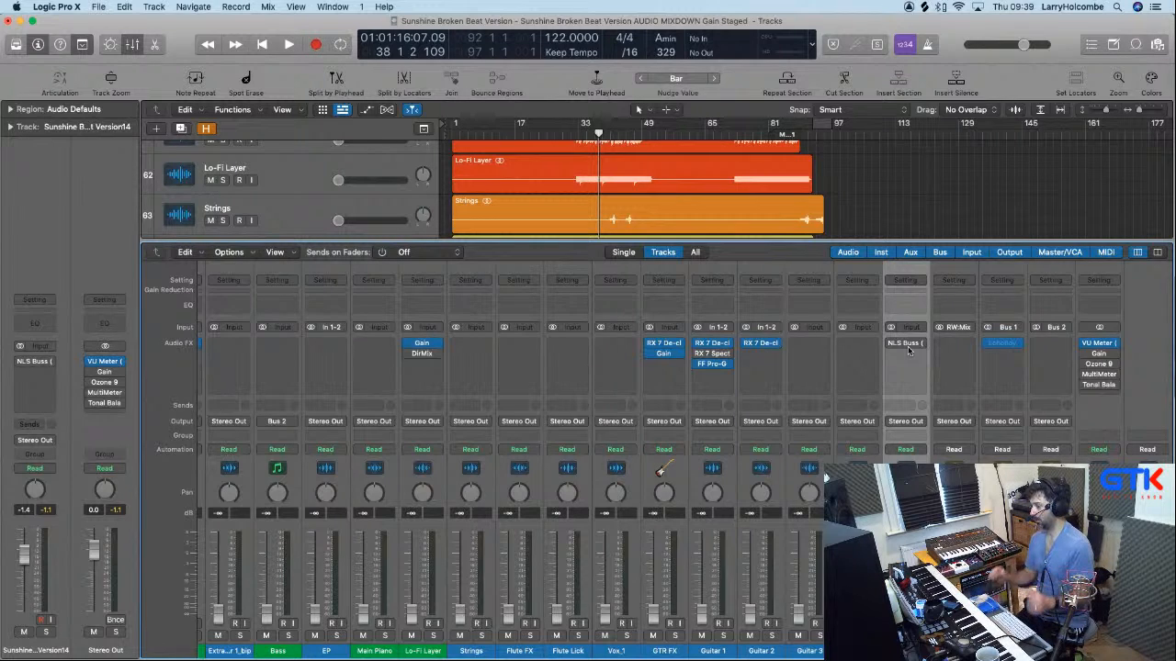
scroll(735, 496, left, 2)
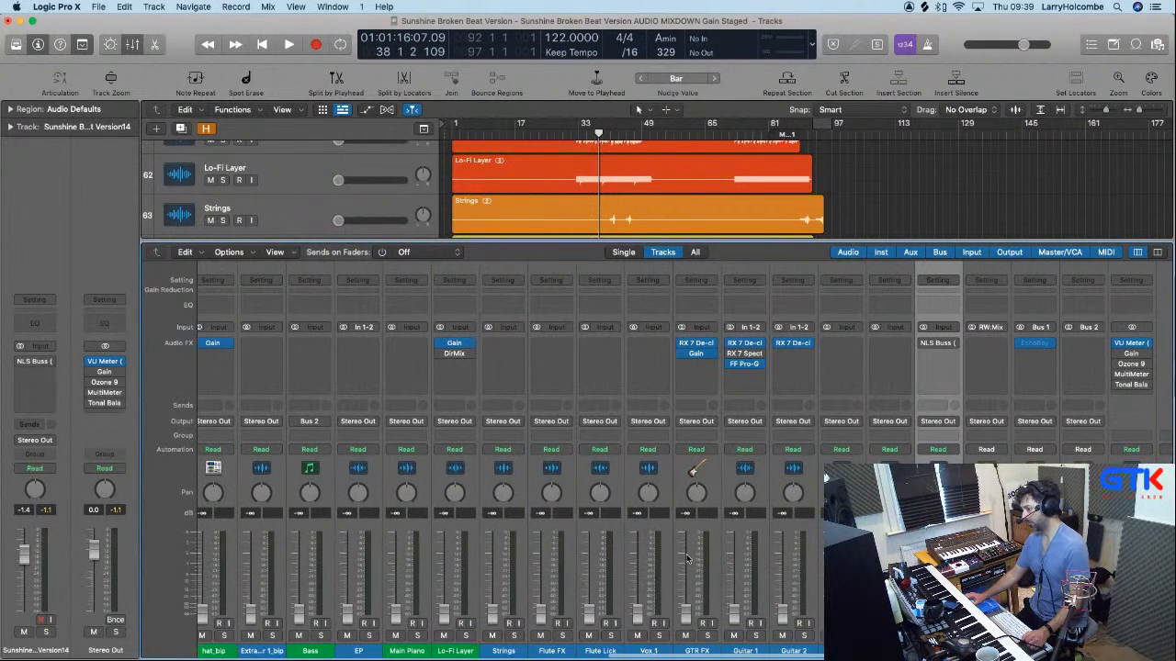
scroll(668, 579, left, 10)
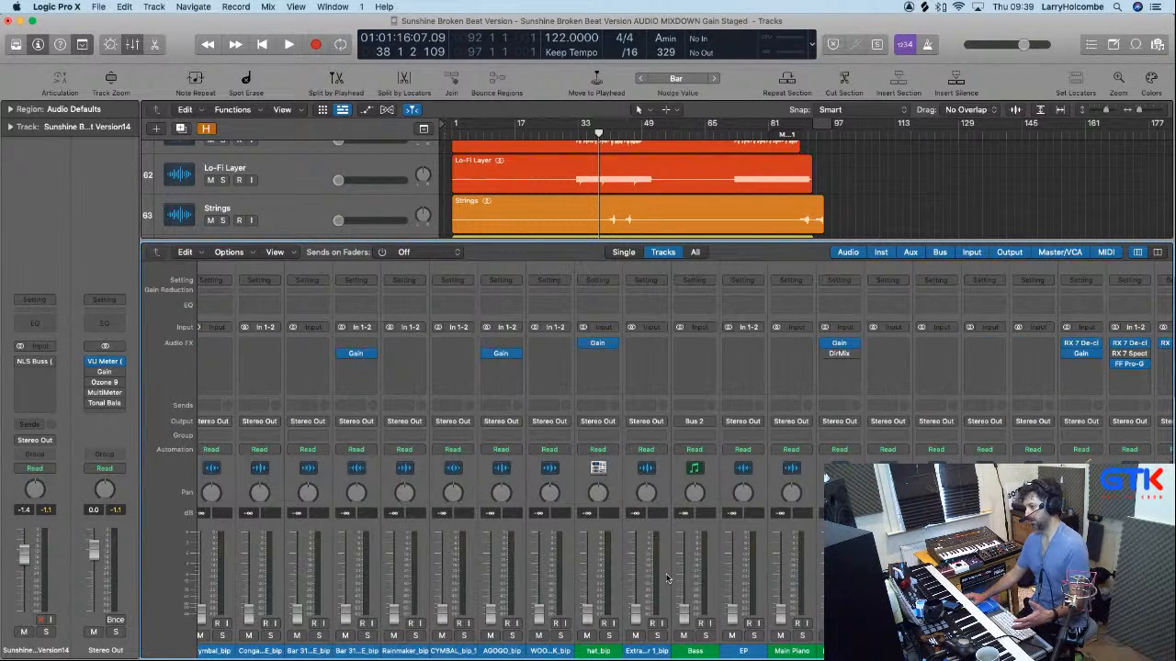
scroll(668, 579, left, 14)
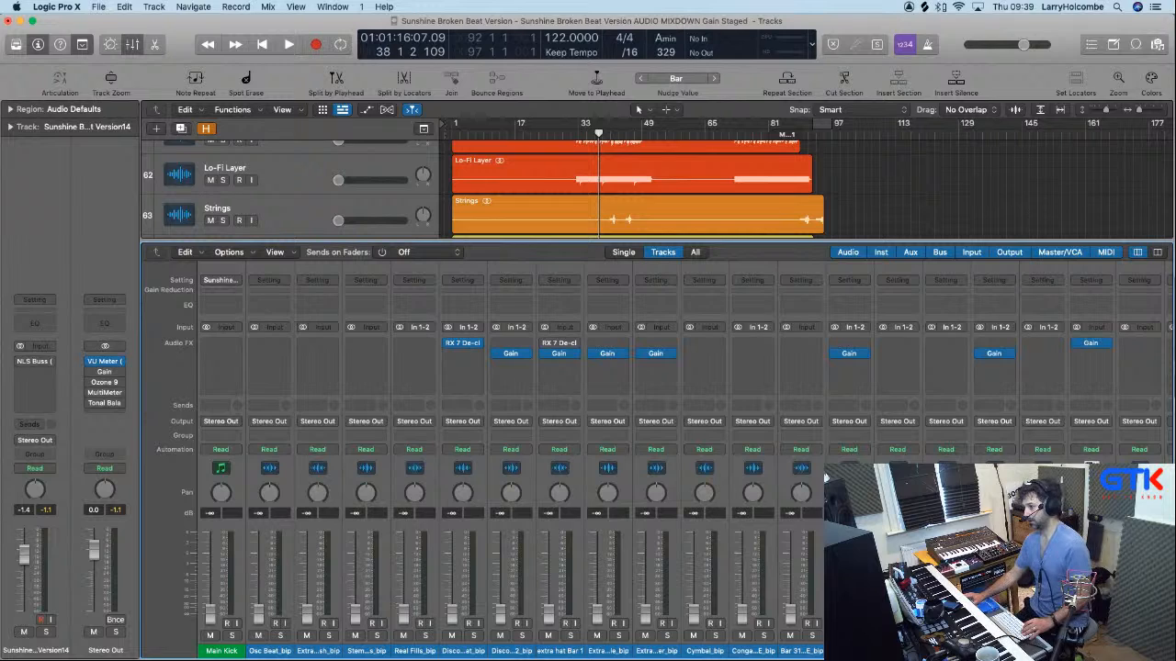
Hide the mixer and set a cycle range over the whole song, from bar 1 to bar 104.
key(x)
click(473, 581)
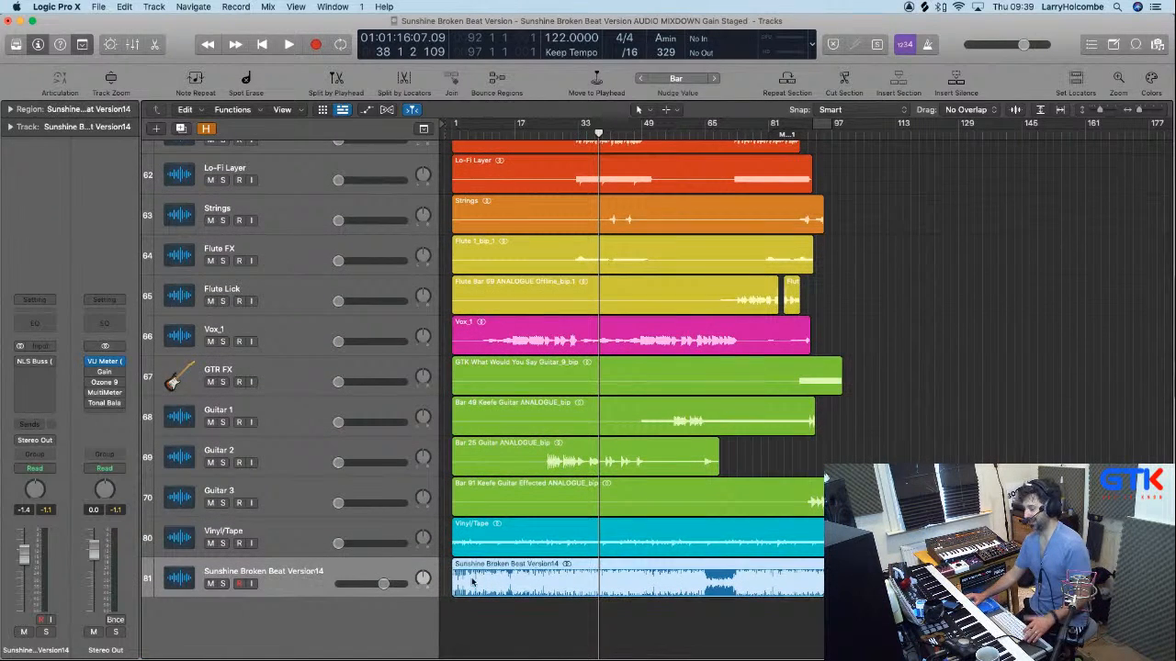
click(877, 557)
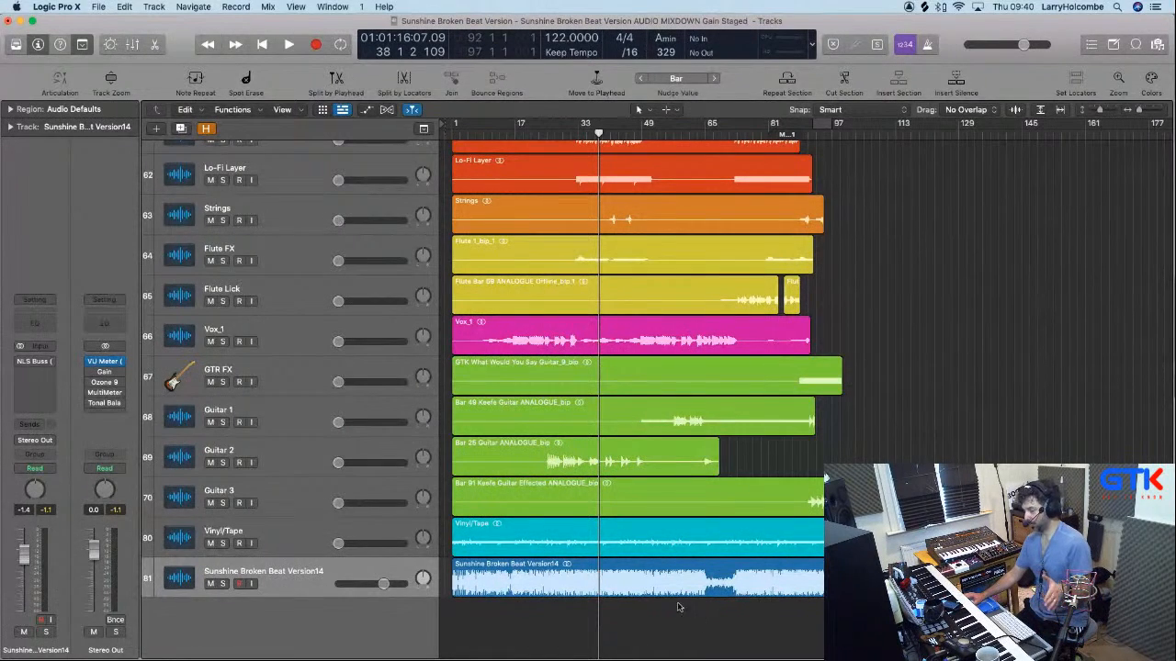
drag(452, 127, 652, 160)
click(458, 124)
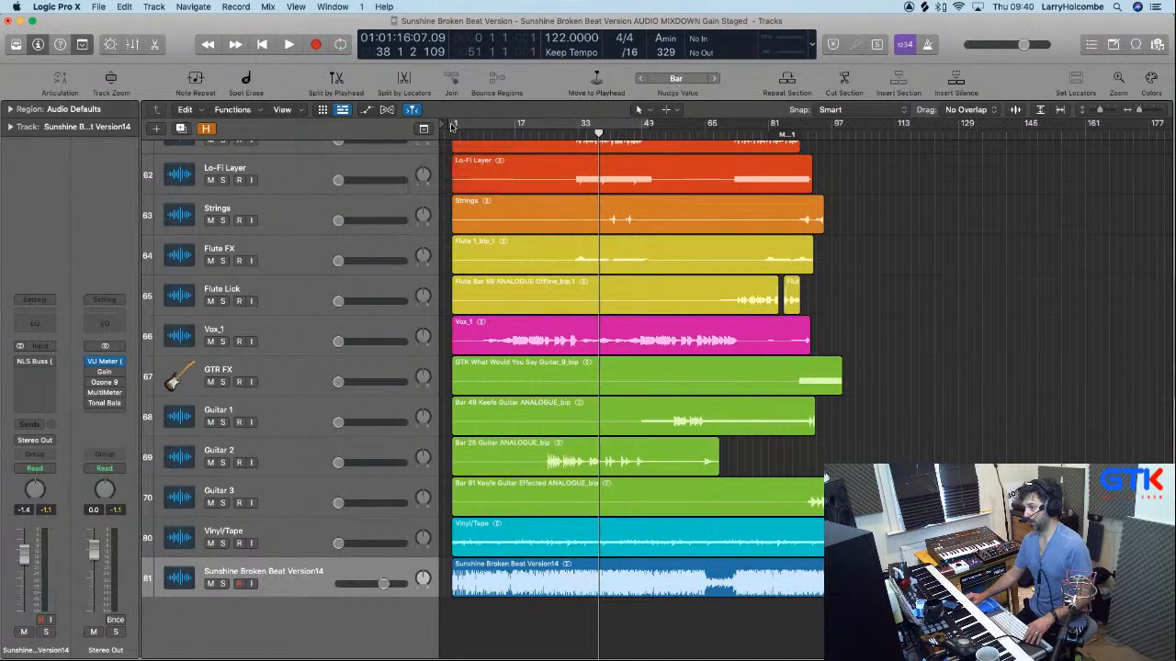
drag(453, 126, 874, 213)
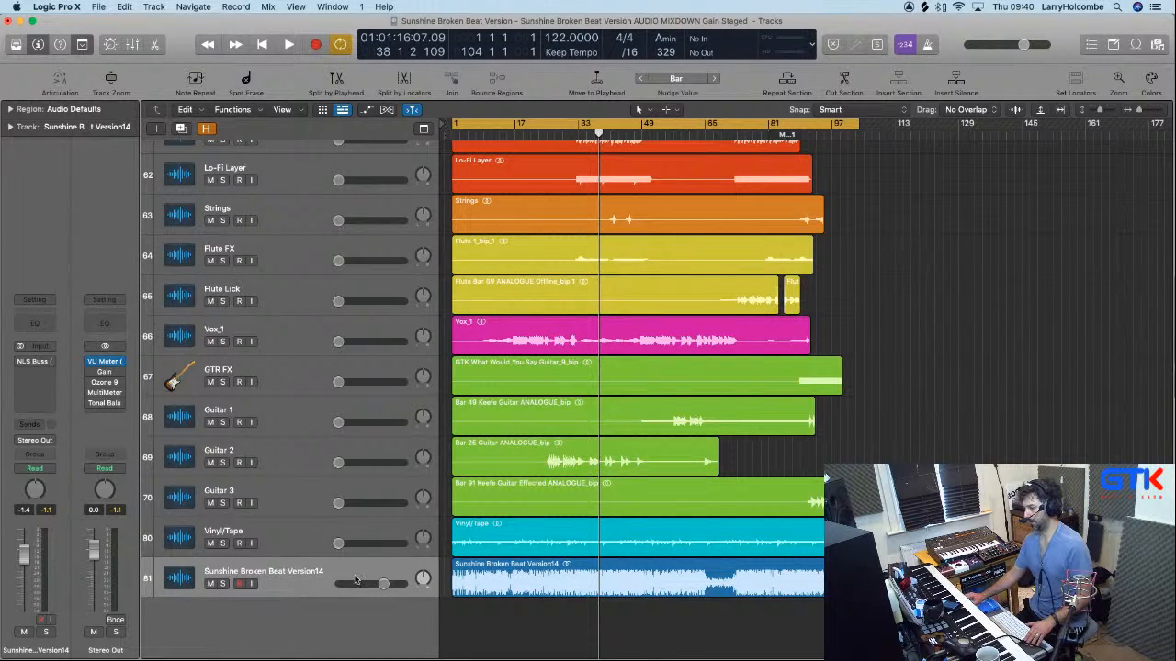
Open the NLS Buss plug-in on the Sunshine Broken Beat Version14 channel and set its studio model to SPIKE.
key(x)
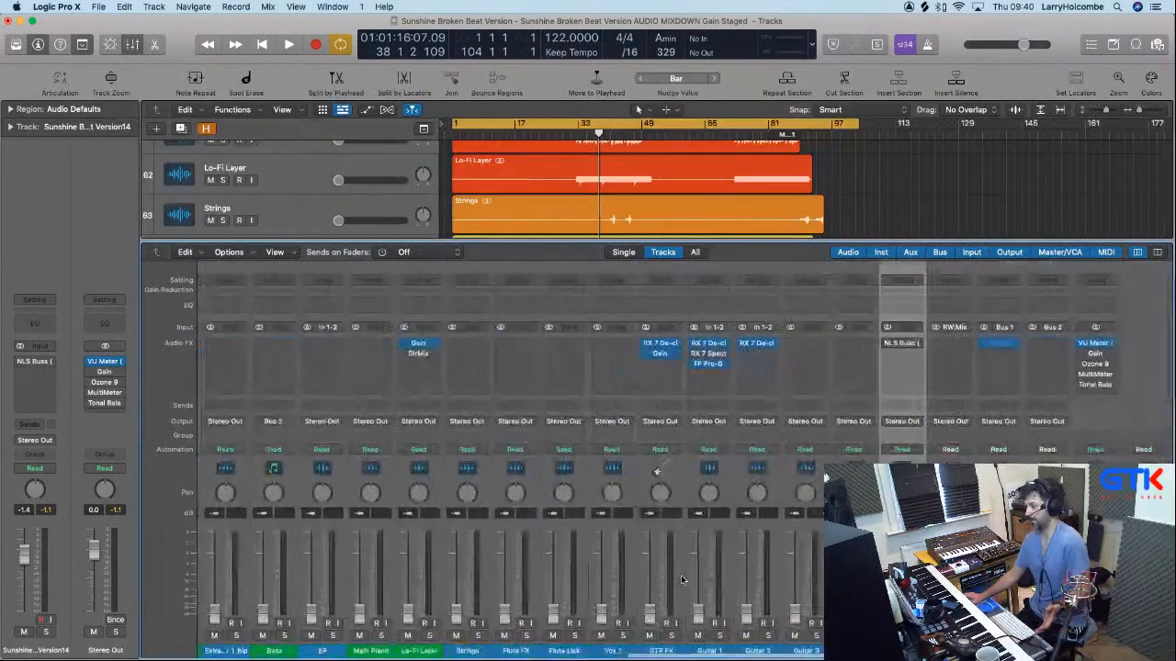
click(900, 345)
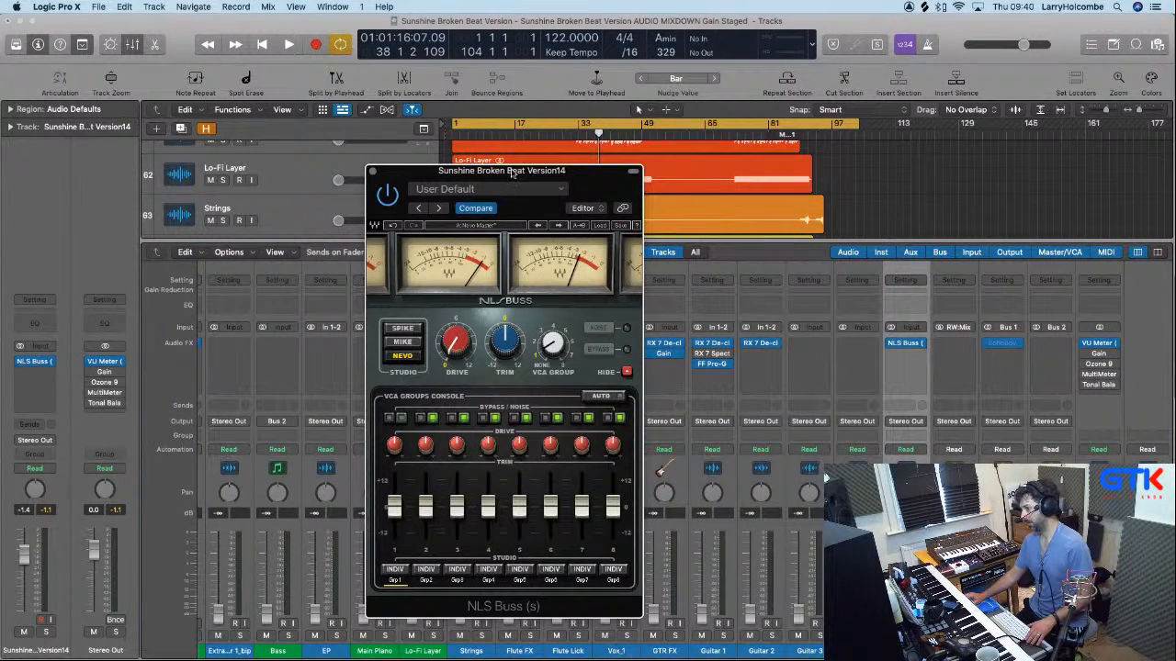
drag(517, 175, 507, 142)
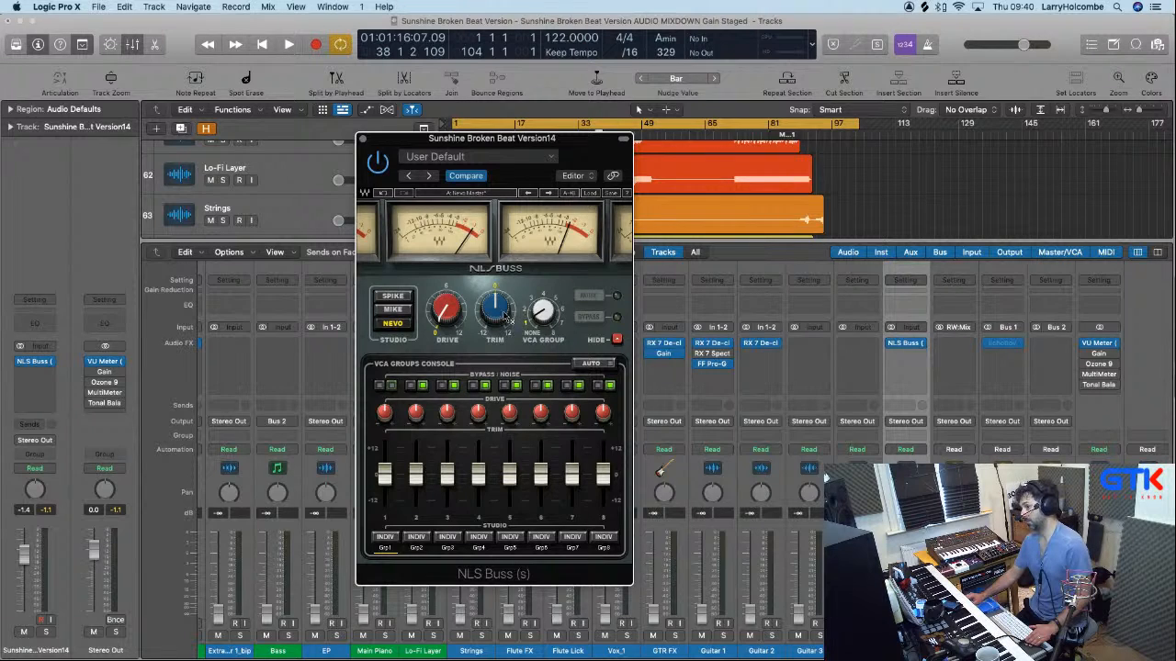
click(393, 296)
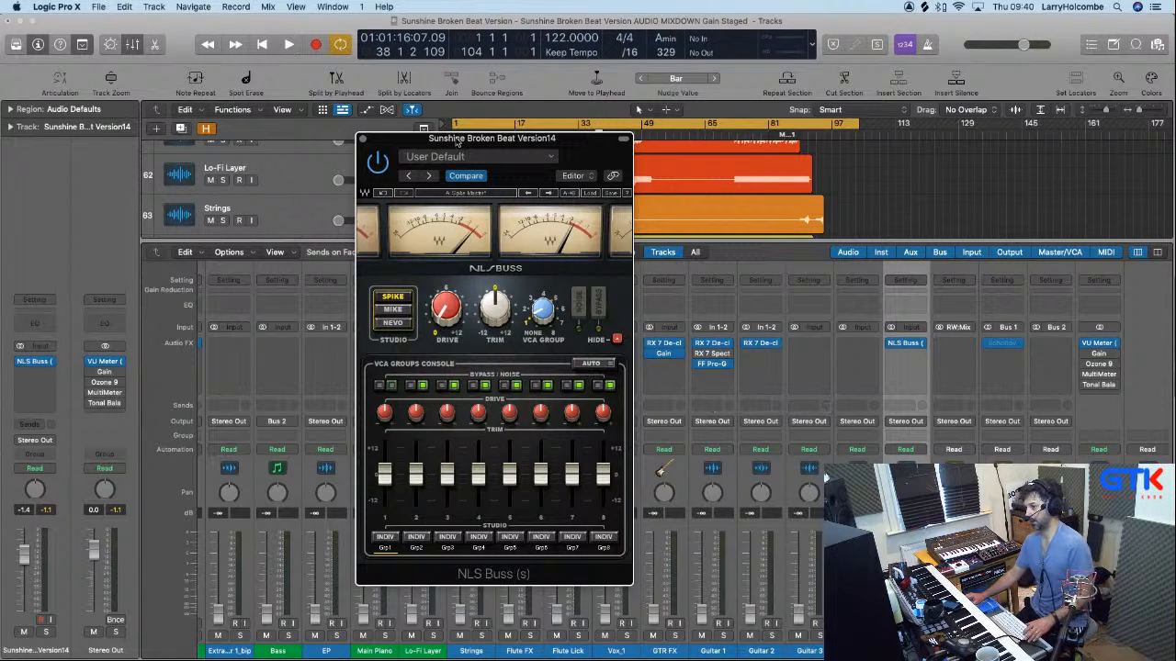
Hide the mixer and place the NLS Buss window beside the regions, clear of the song arrangement.
drag(456, 139, 705, 137)
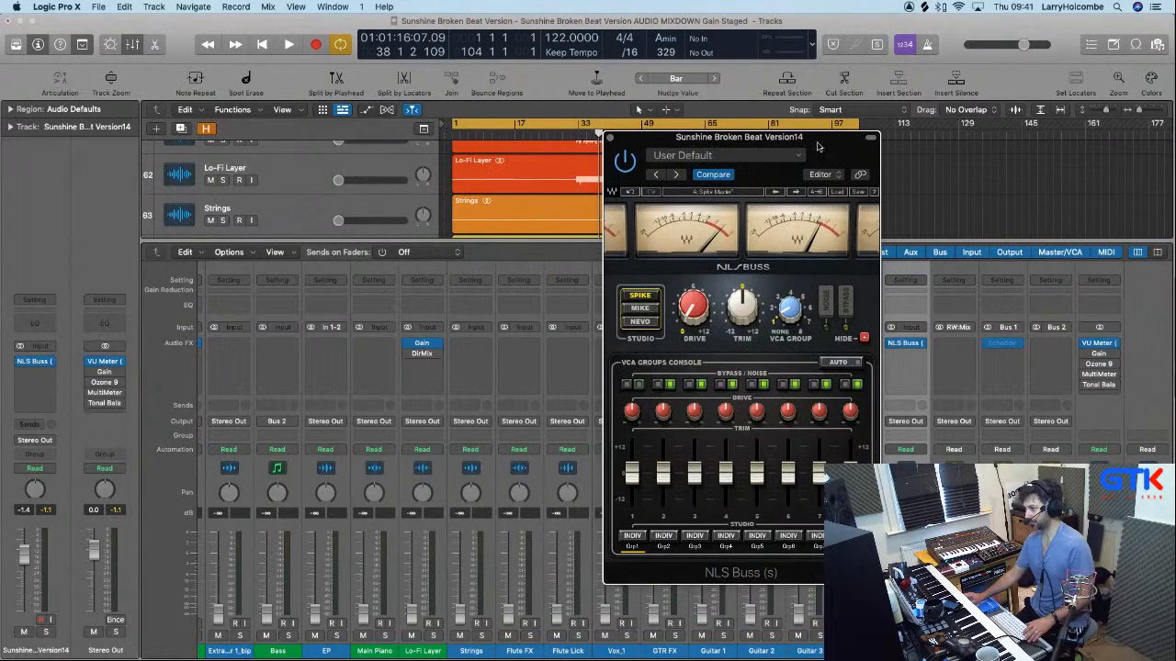
key(x)
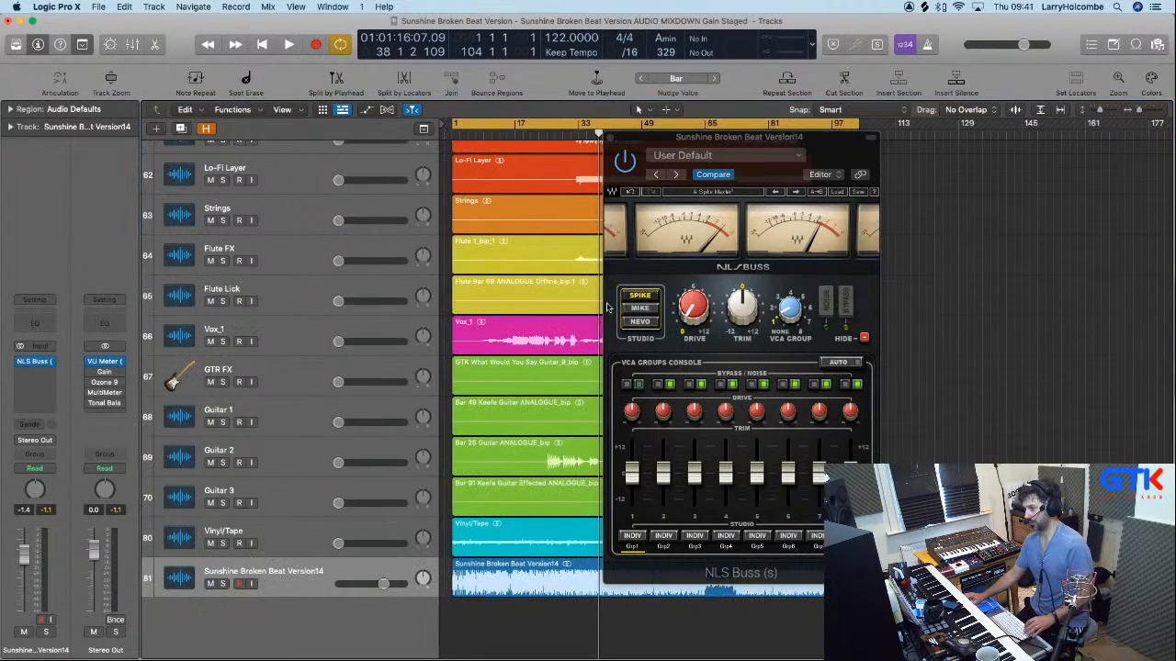
drag(705, 149, 967, 131)
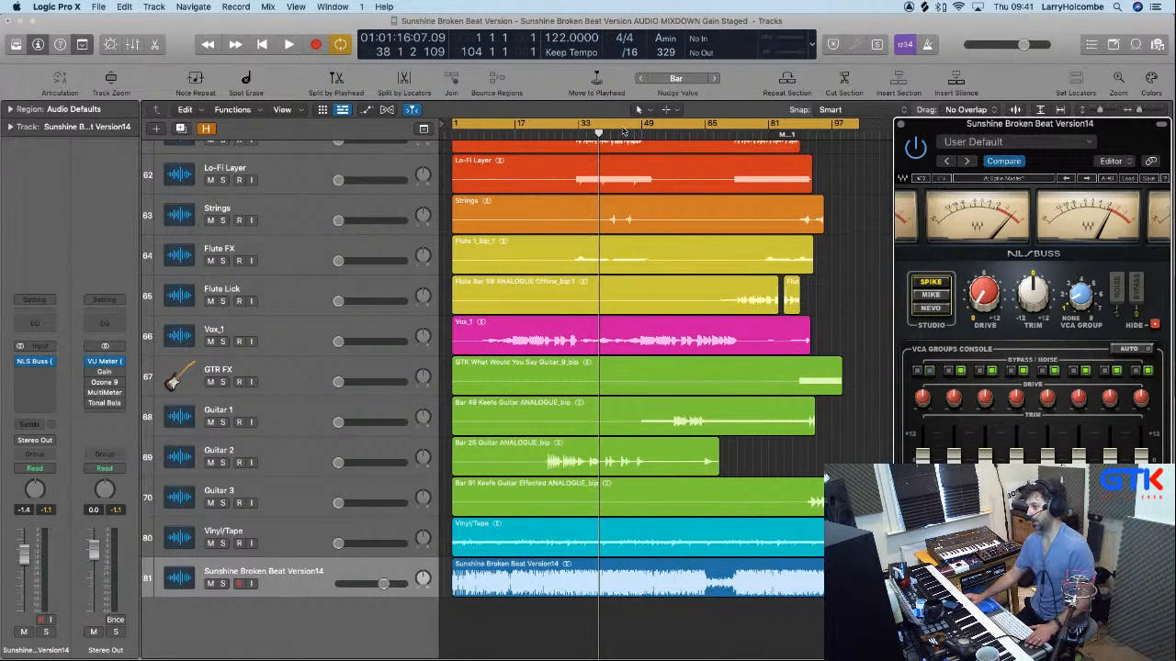
Turn cycling off, bypass NLS Buss and listen to the bounced mix from bar 17.
click(549, 126)
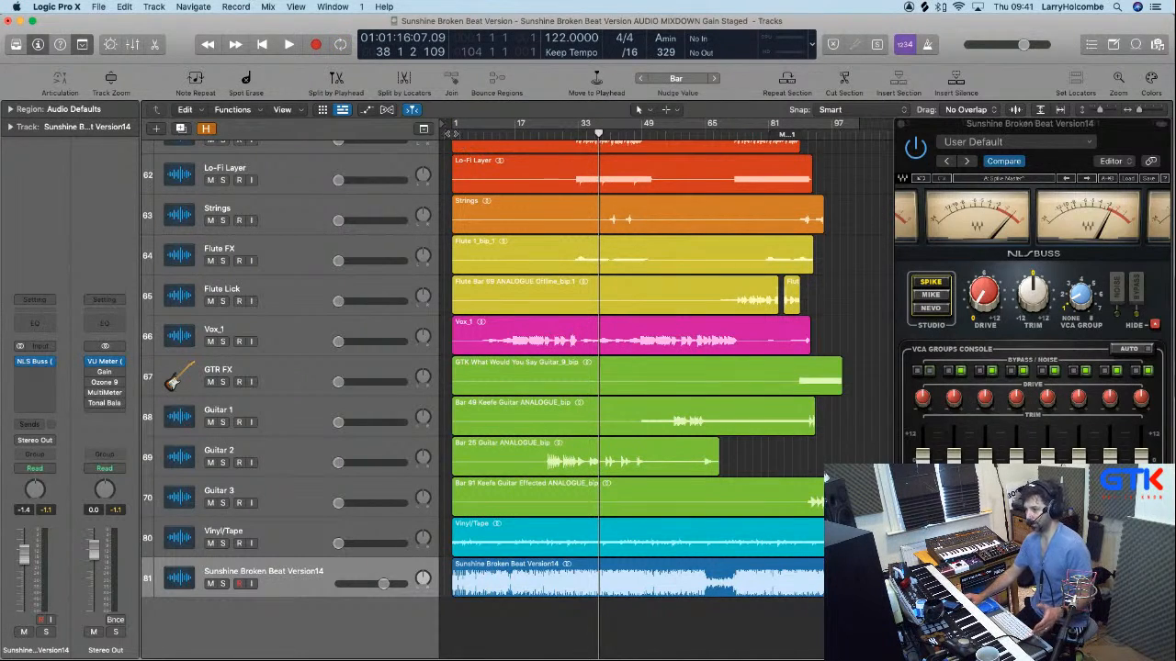
click(512, 133)
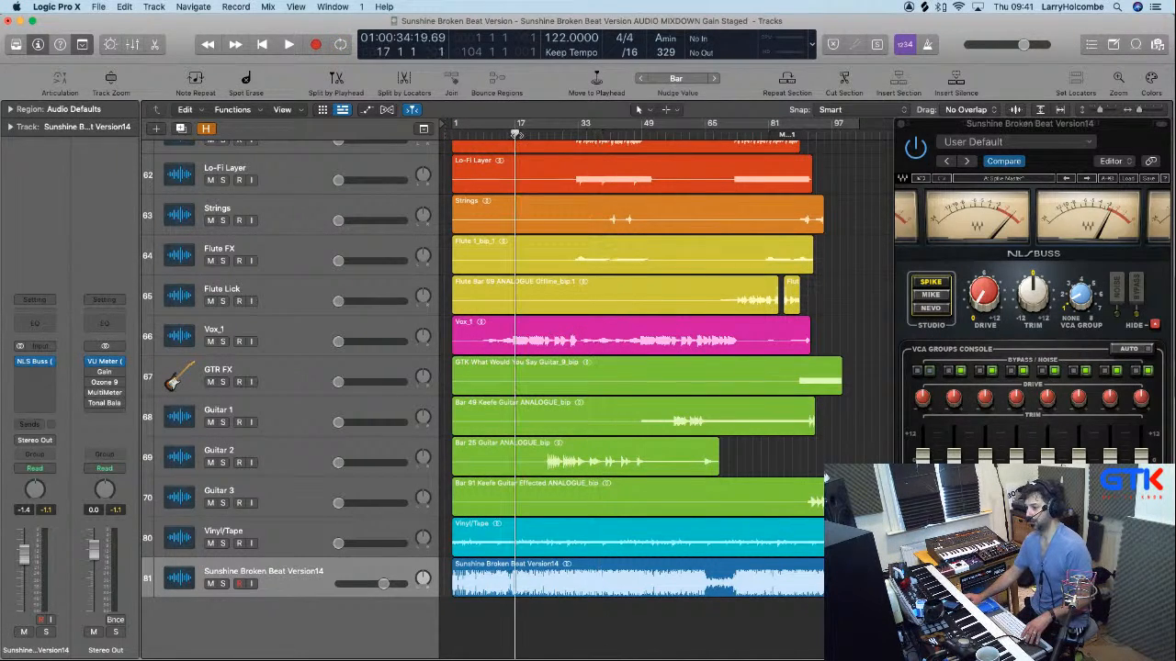
click(909, 154)
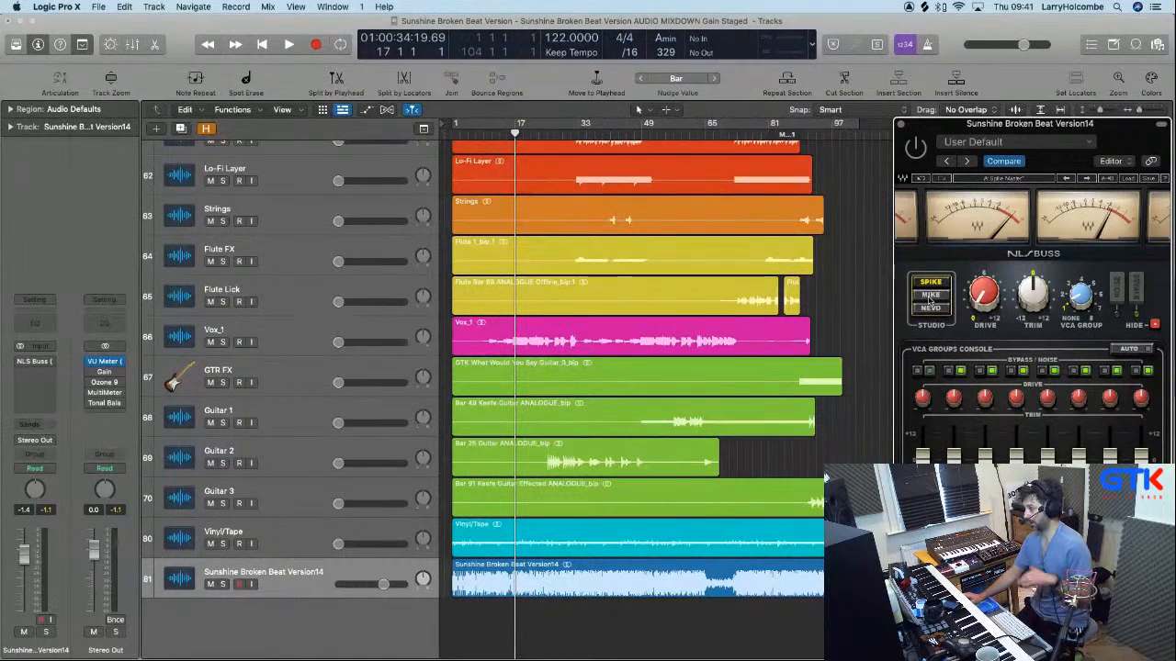
key(space)
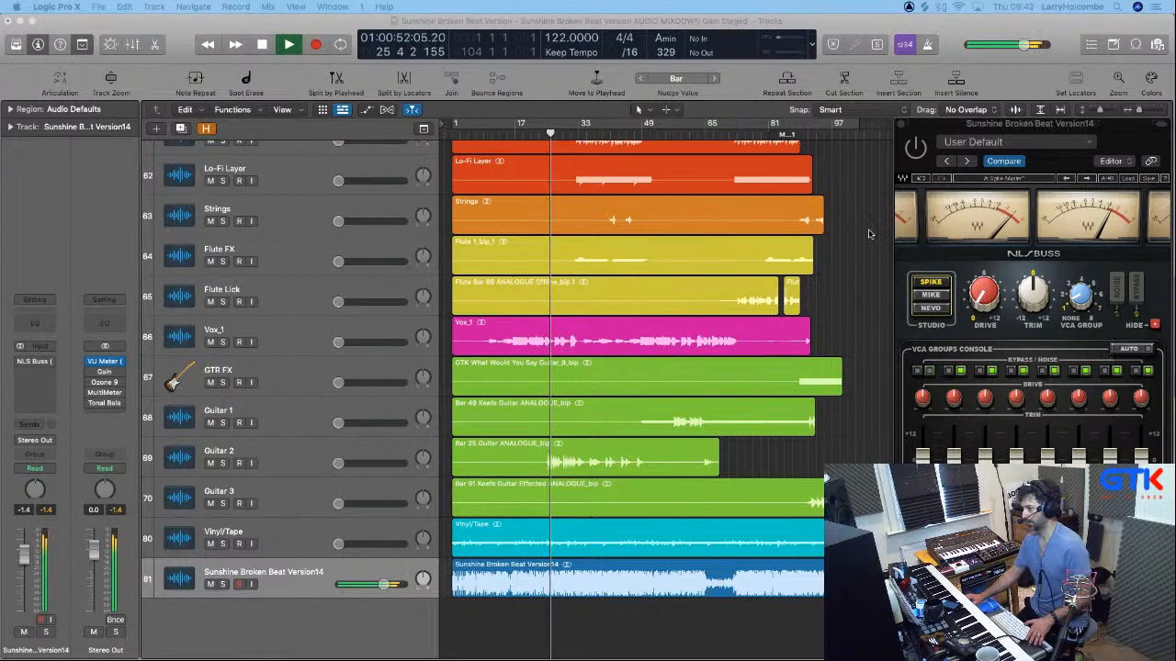
key(space)
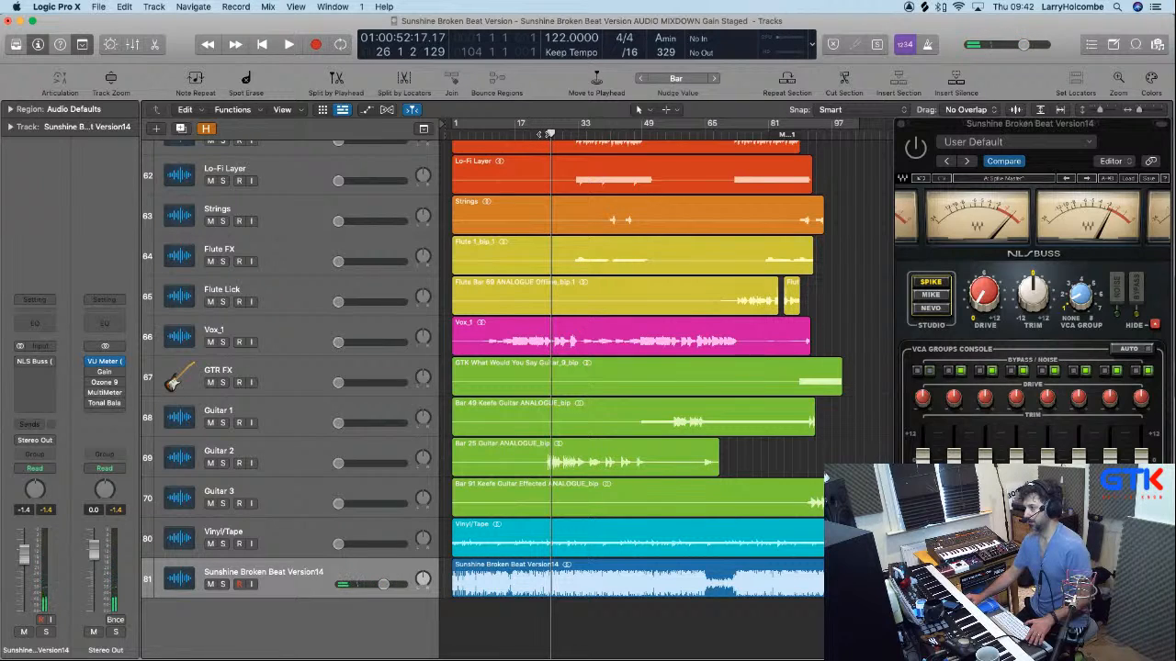
Play the mix from about bar 27, comparing NLS Buss bypassed and enabled, and stop with it enabled.
double_click(557, 136)
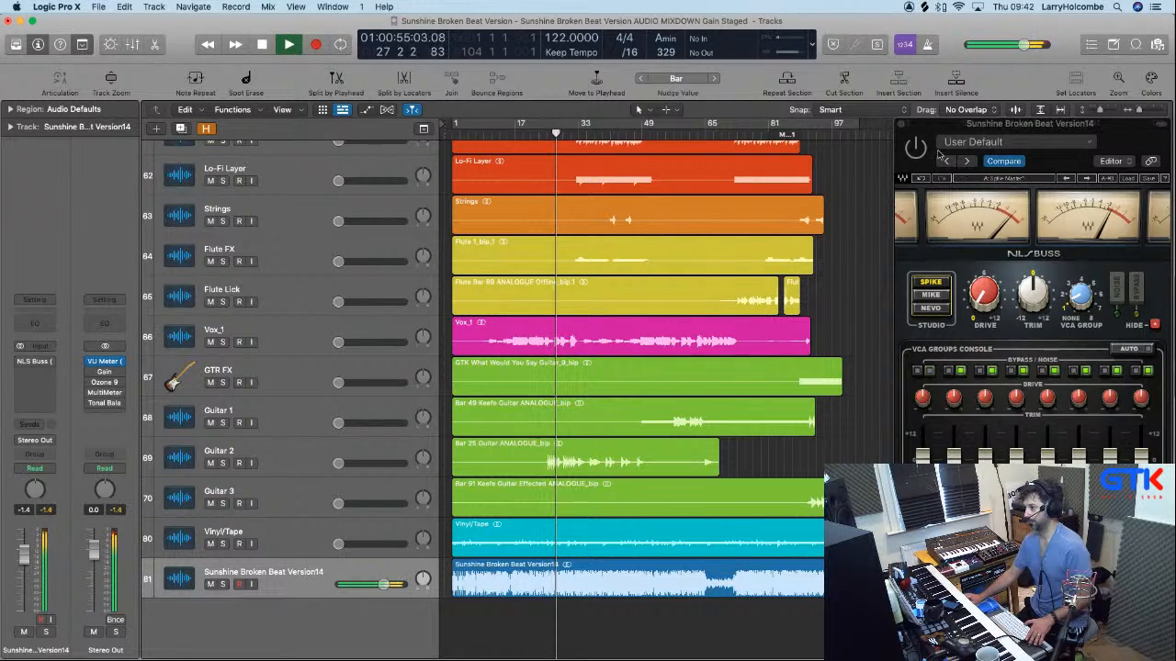
click(920, 151)
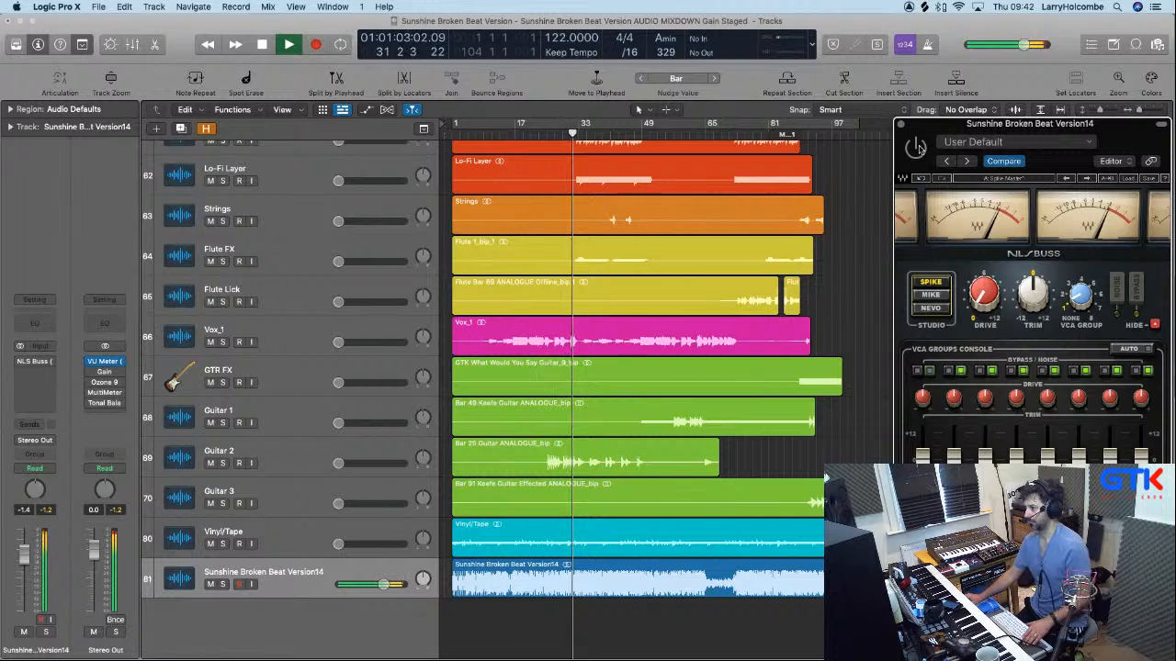
click(919, 149)
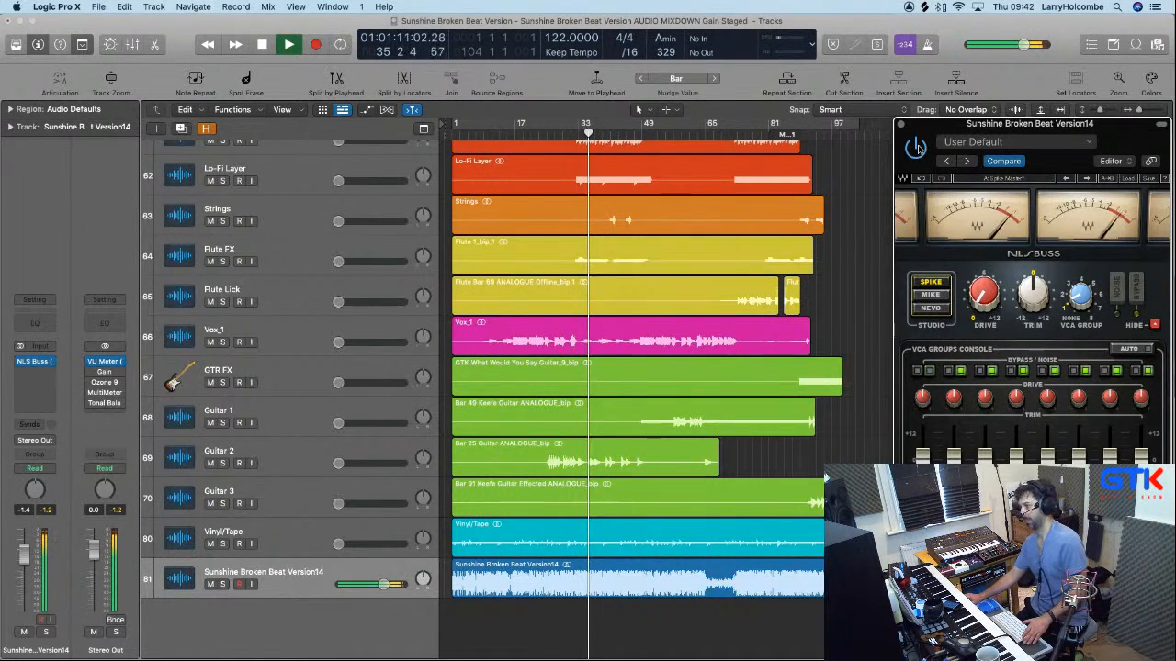
click(916, 147)
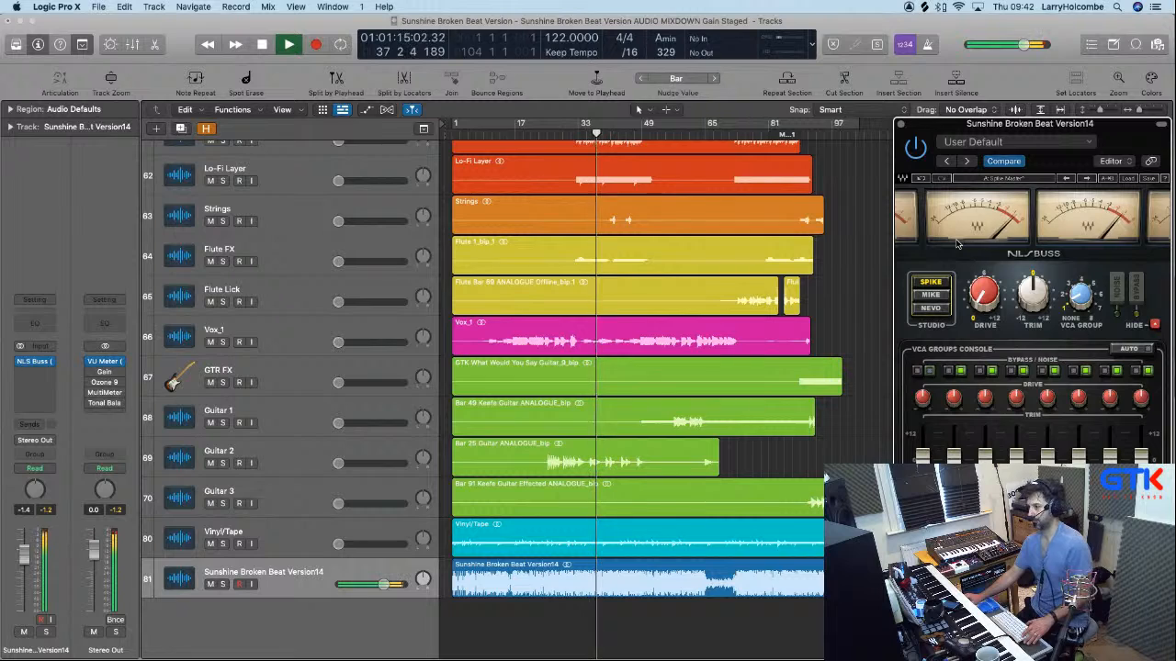
key(space)
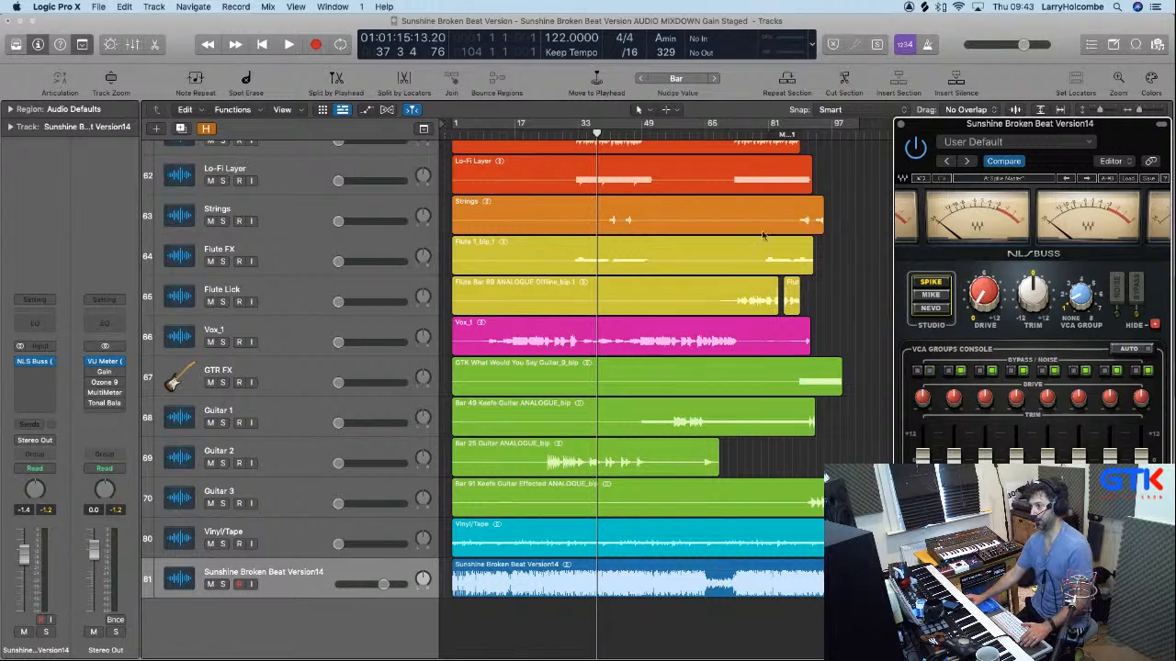
Loop bars 33 to 49 and compare the SPIKE and MIKE studio models during playback, ending on NEVO.
drag(581, 126, 646, 126)
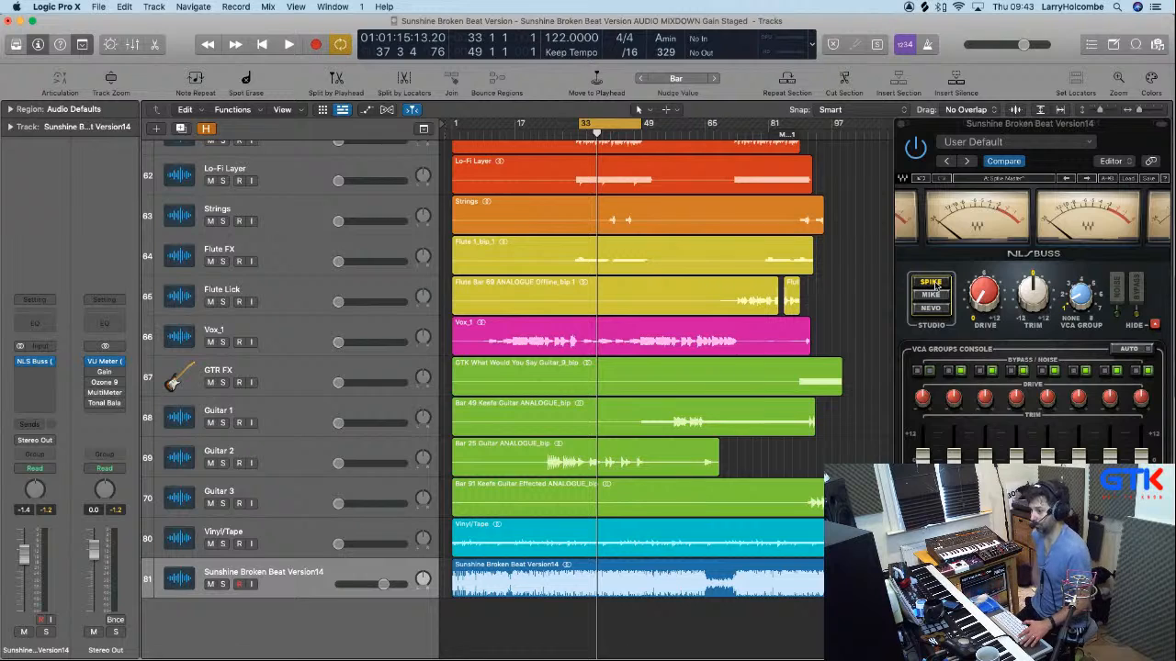
key(space)
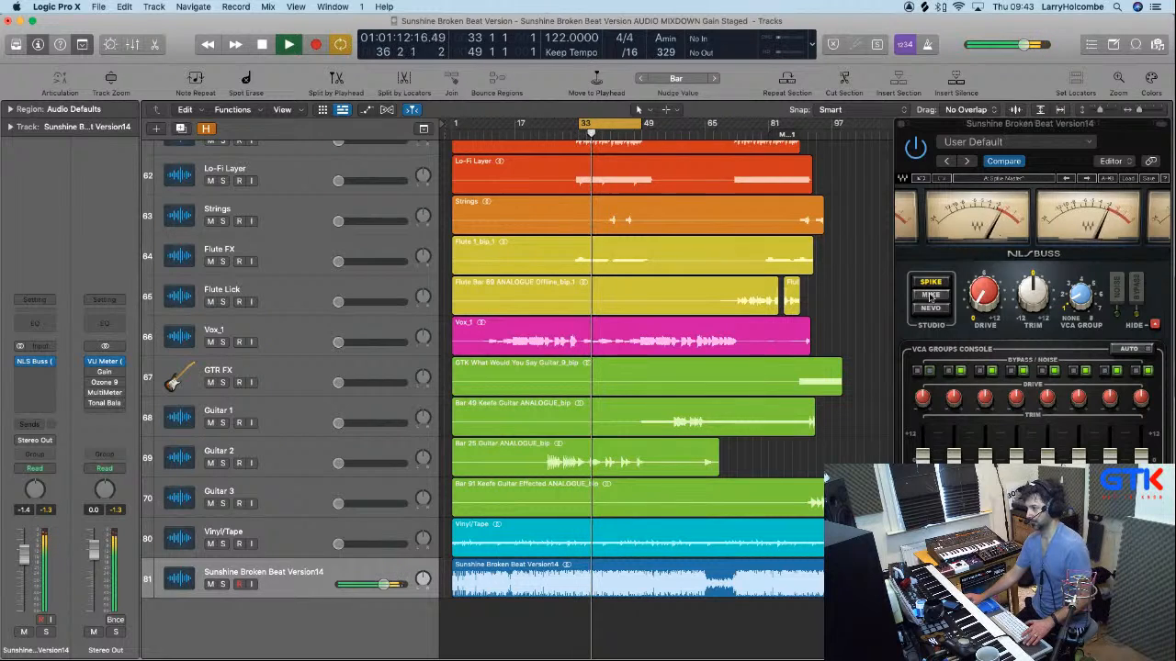
click(930, 296)
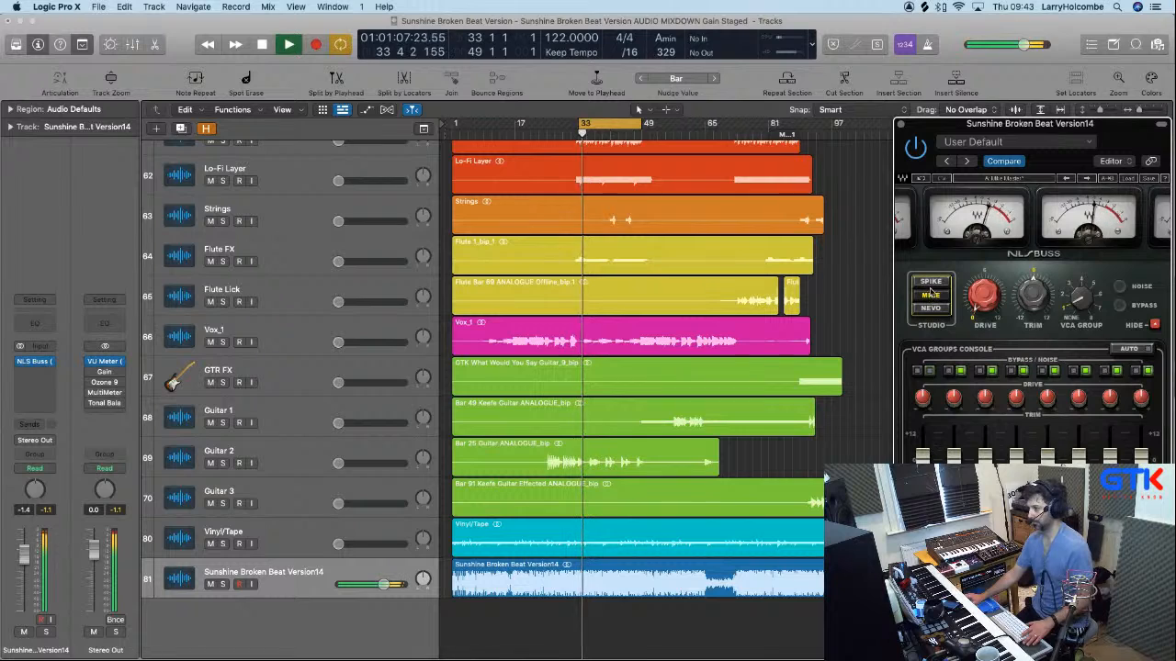
click(930, 283)
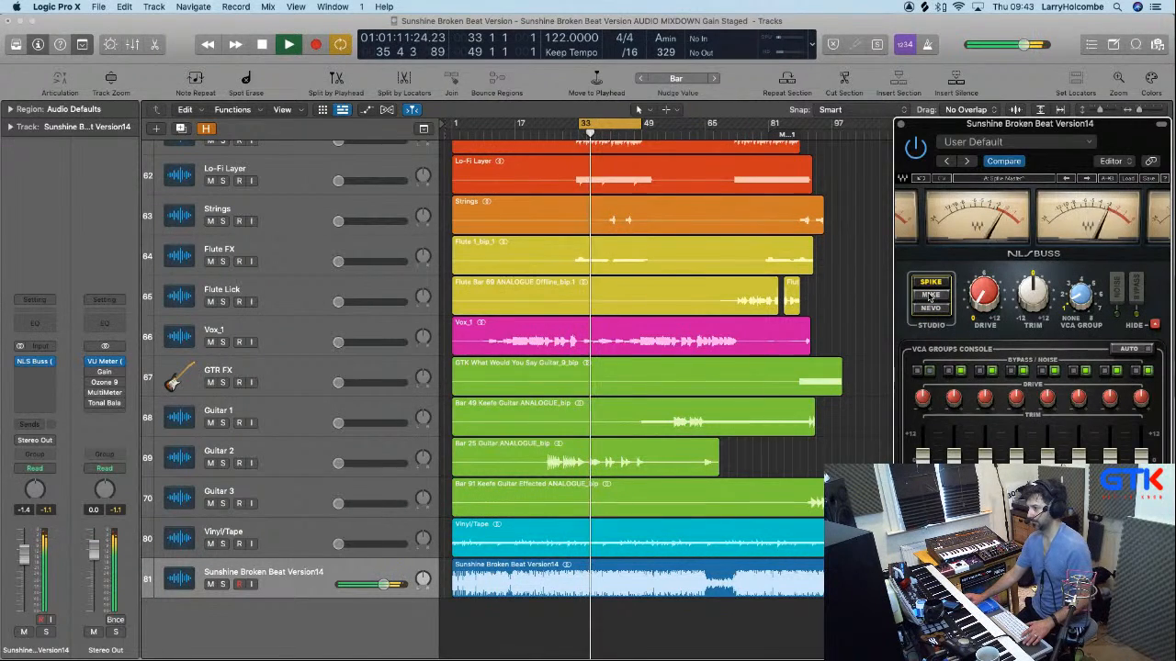
click(929, 296)
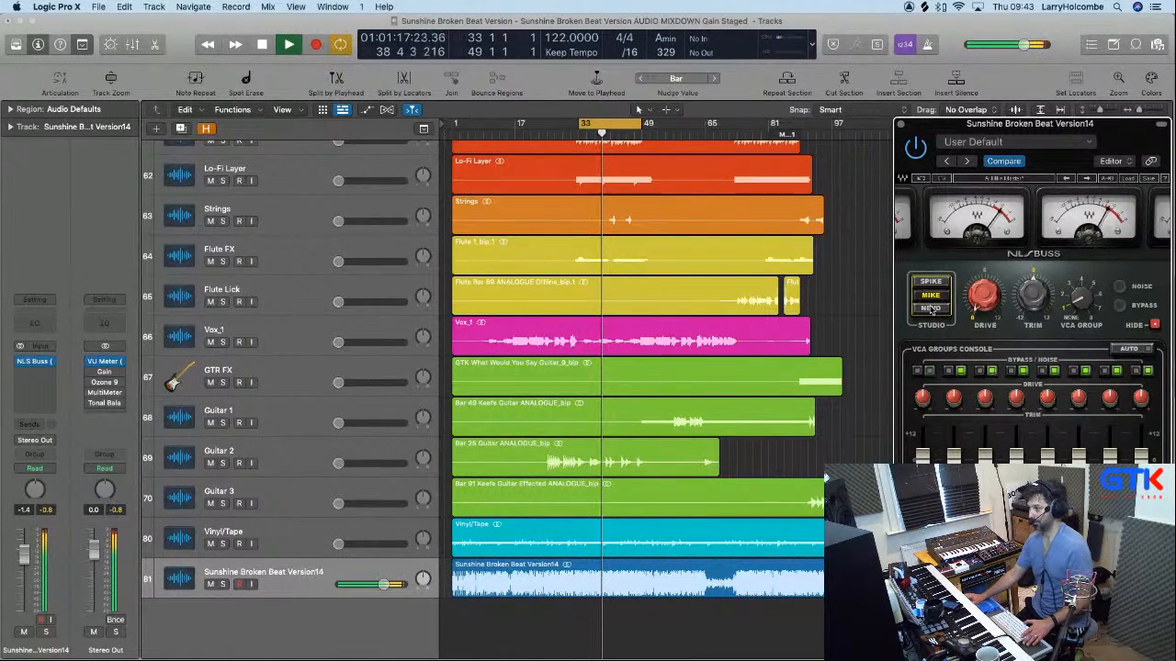
click(930, 309)
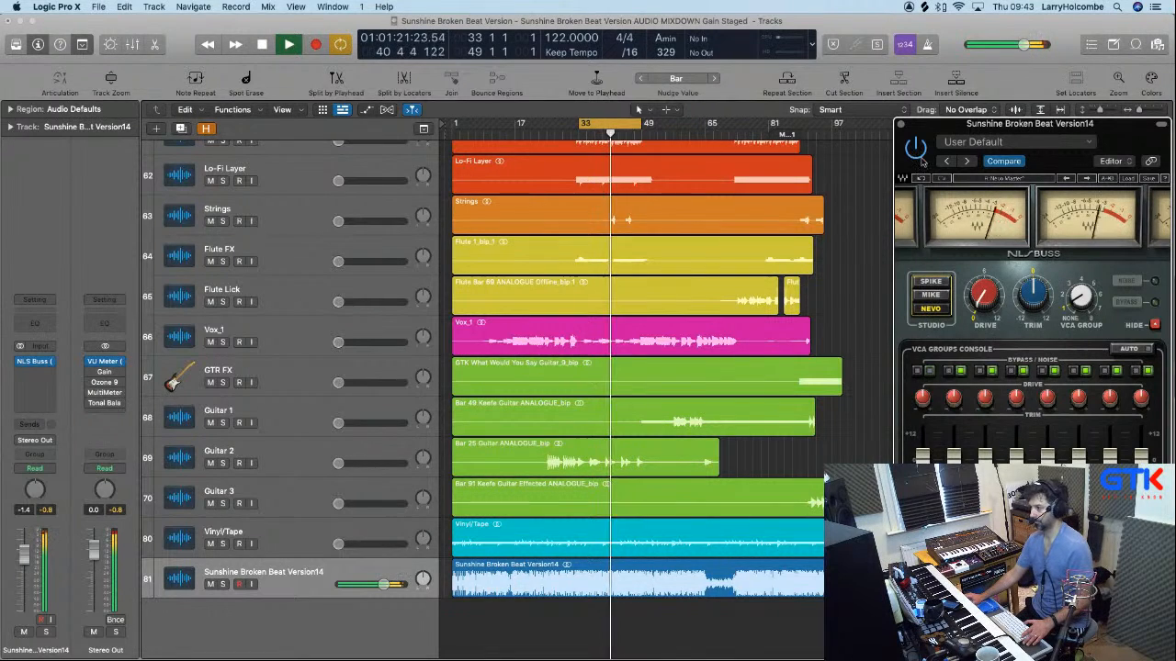
Compare the looped mix with the NEVO model bypassed and enabled, and stop playback with NLS Buss enabled.
click(916, 148)
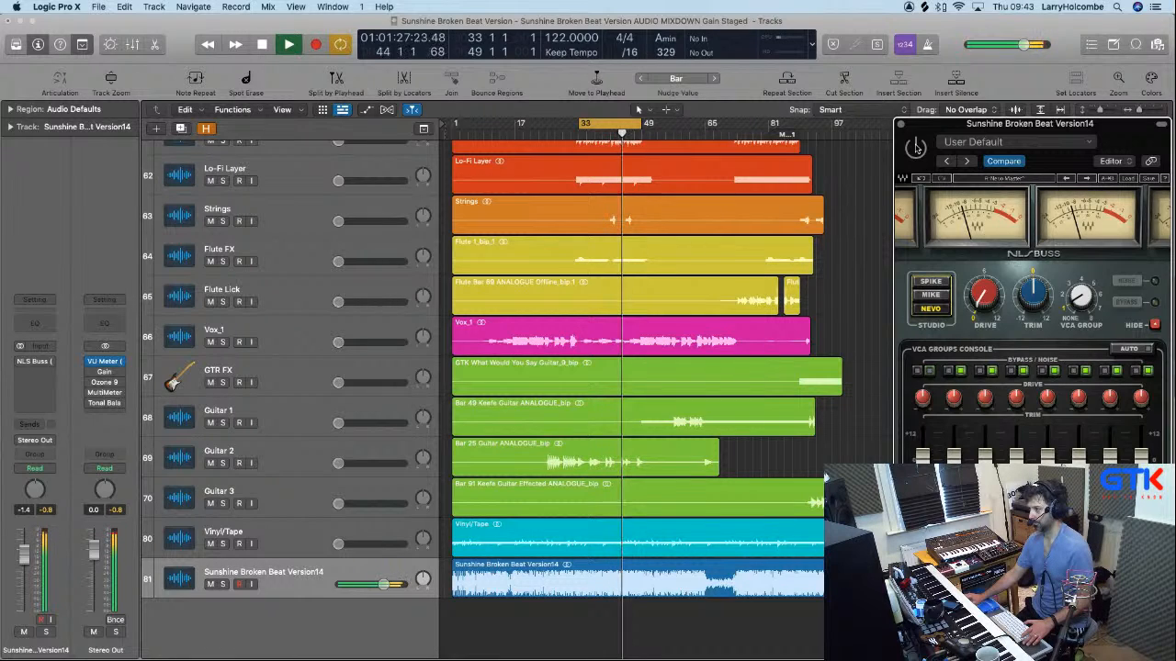
click(915, 148)
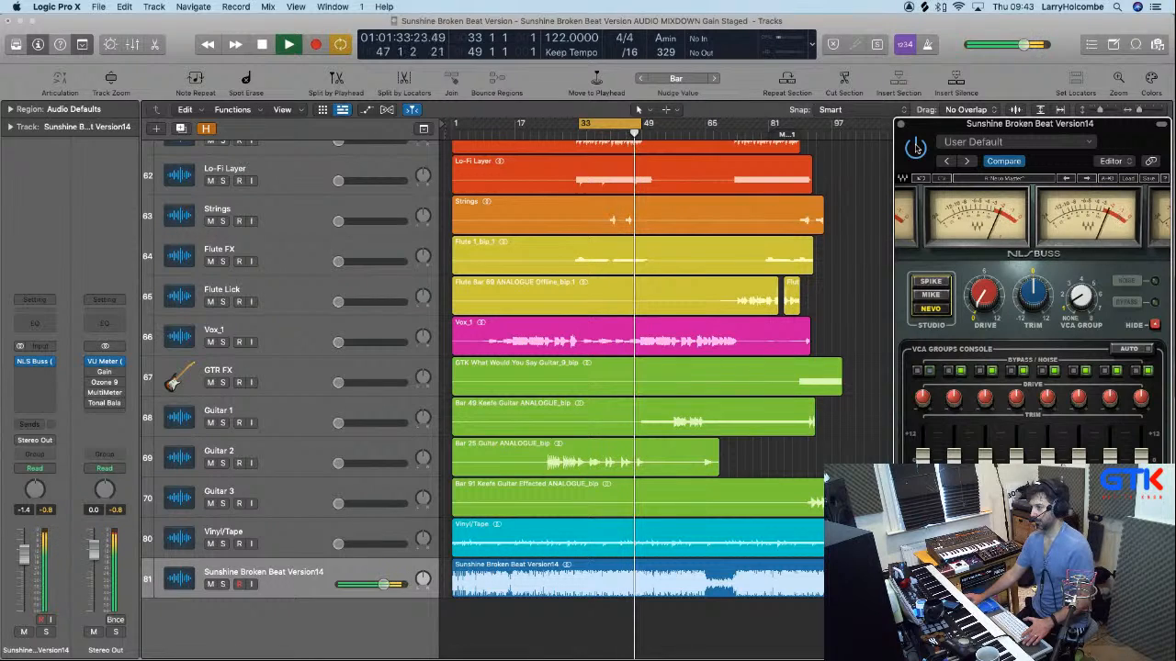
key(space)
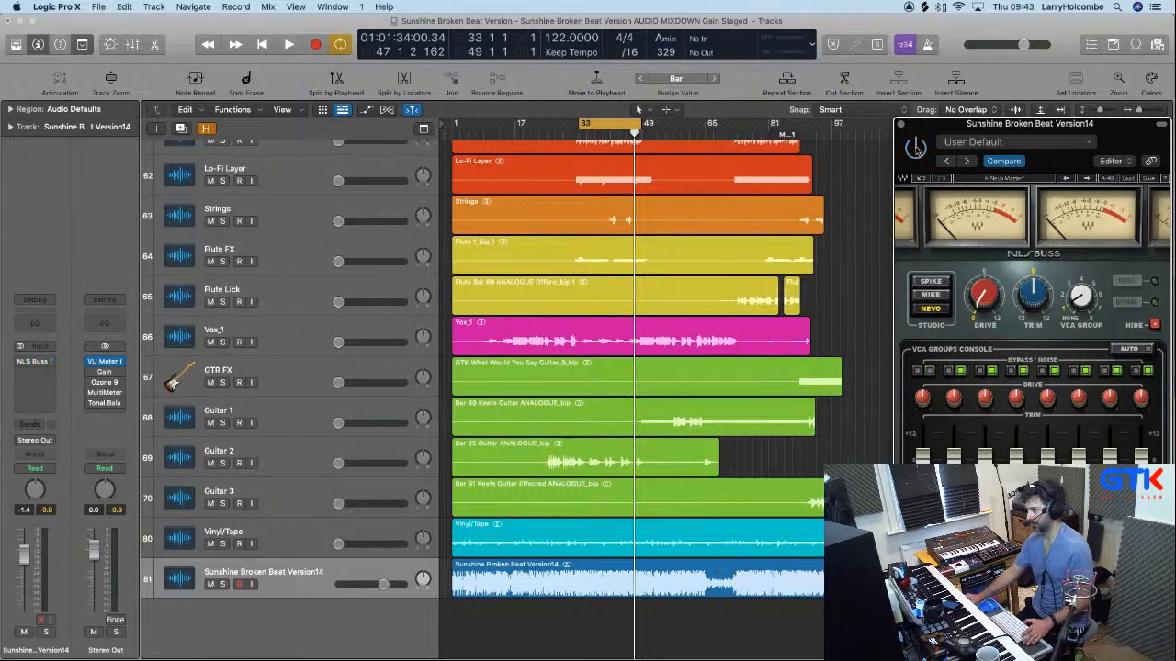
key(space)
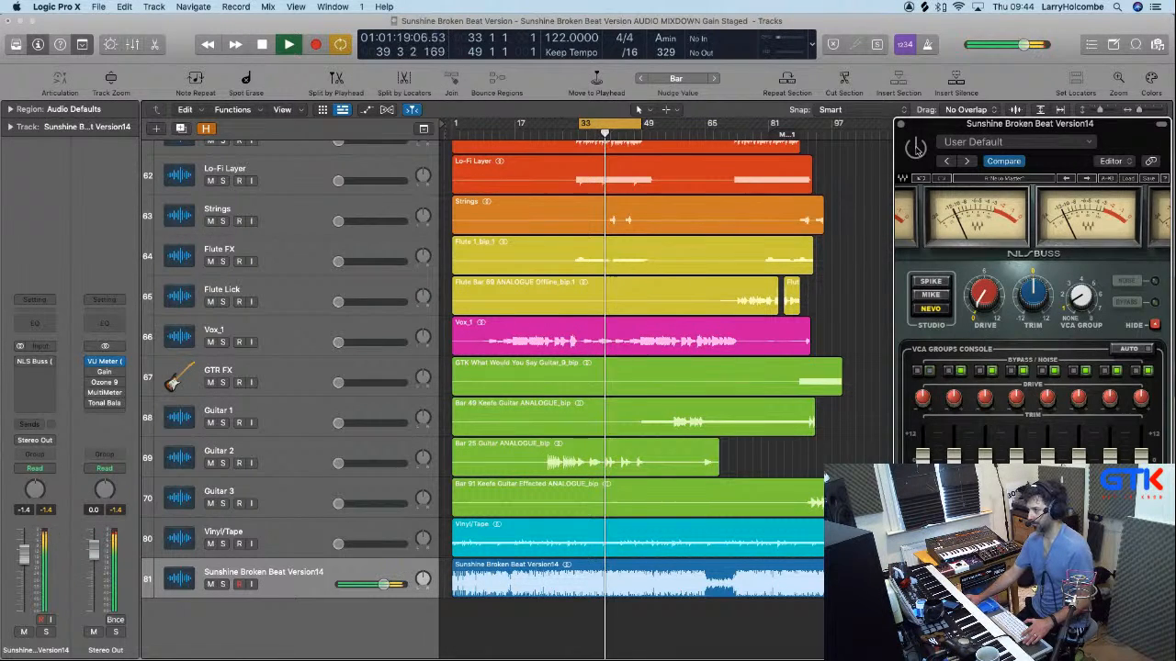
click(916, 148)
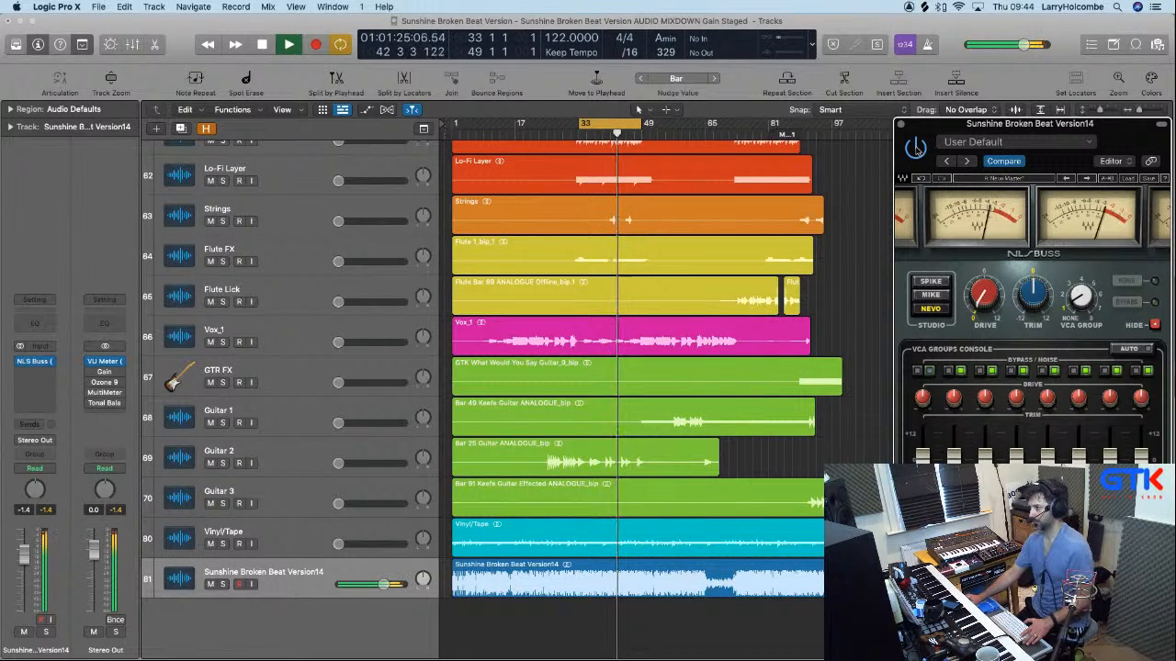
click(916, 147)
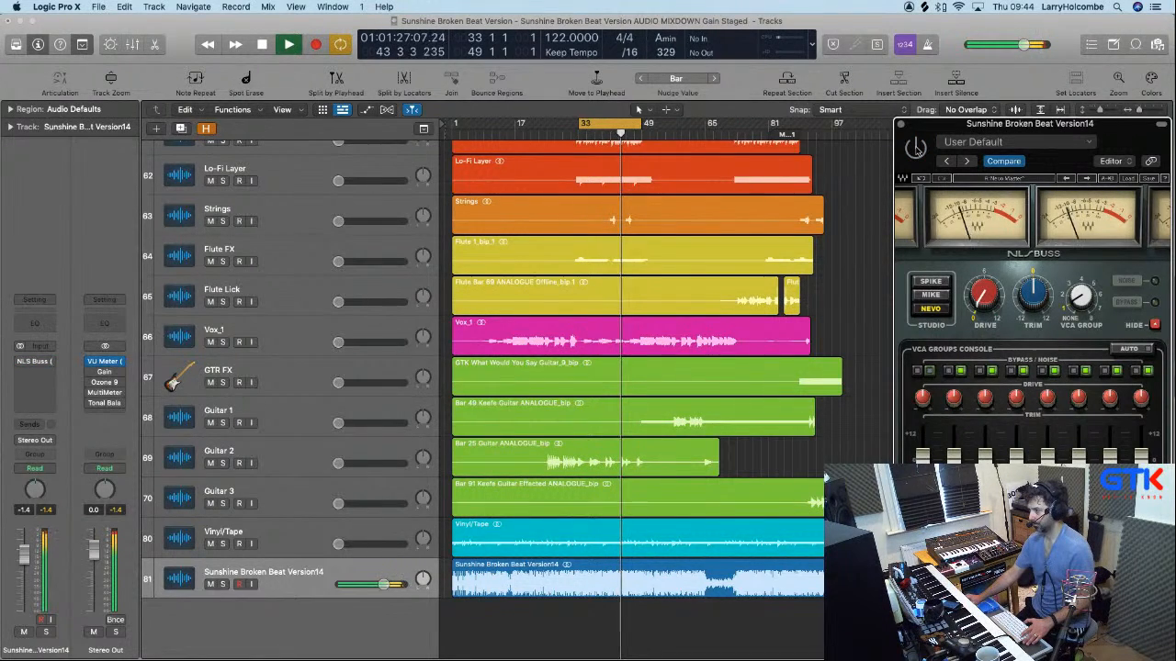
click(916, 148)
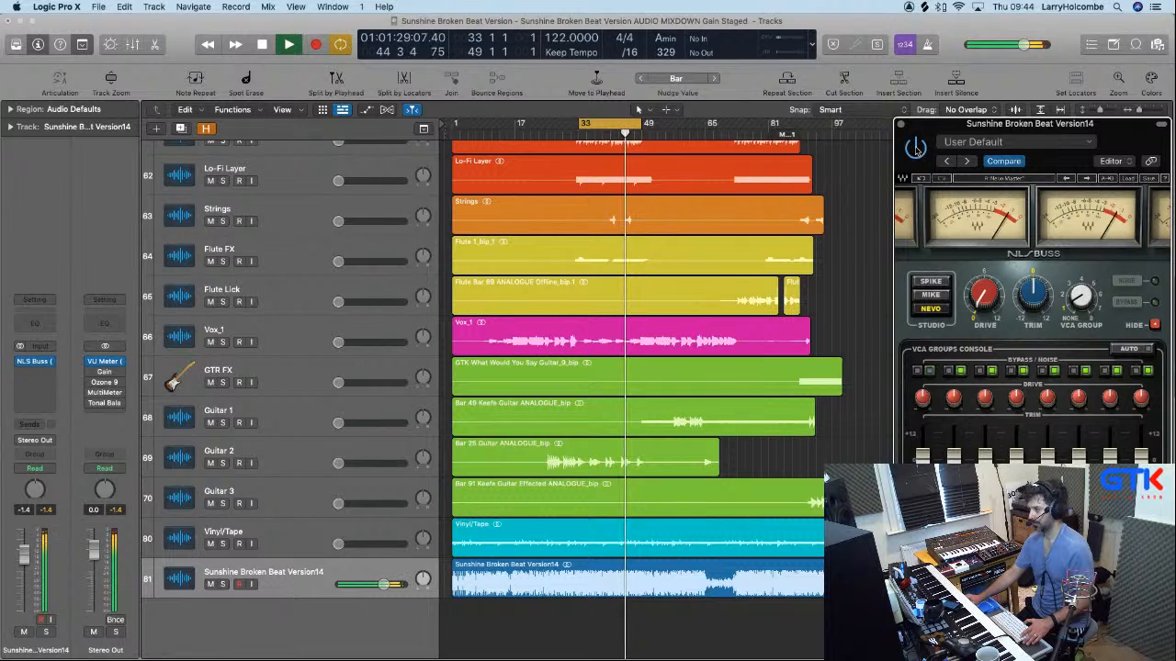
key(space)
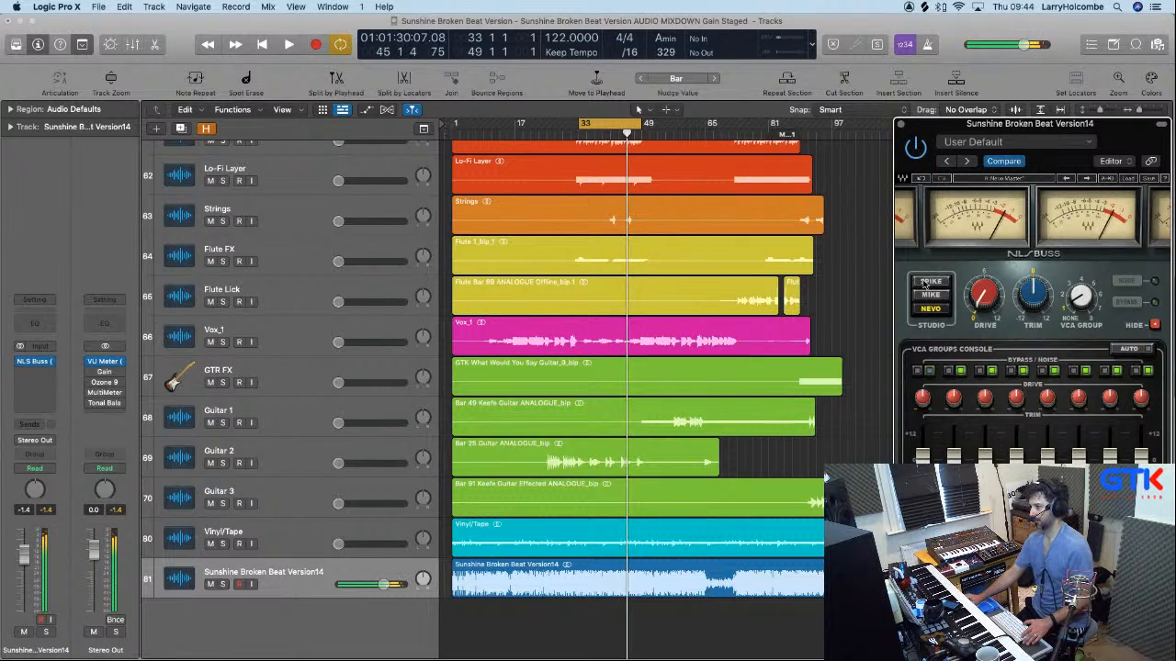
Close the NLS Buss window, show the mixer and bypass NLS Buss on the bounced mix channel.
click(900, 124)
key(x)
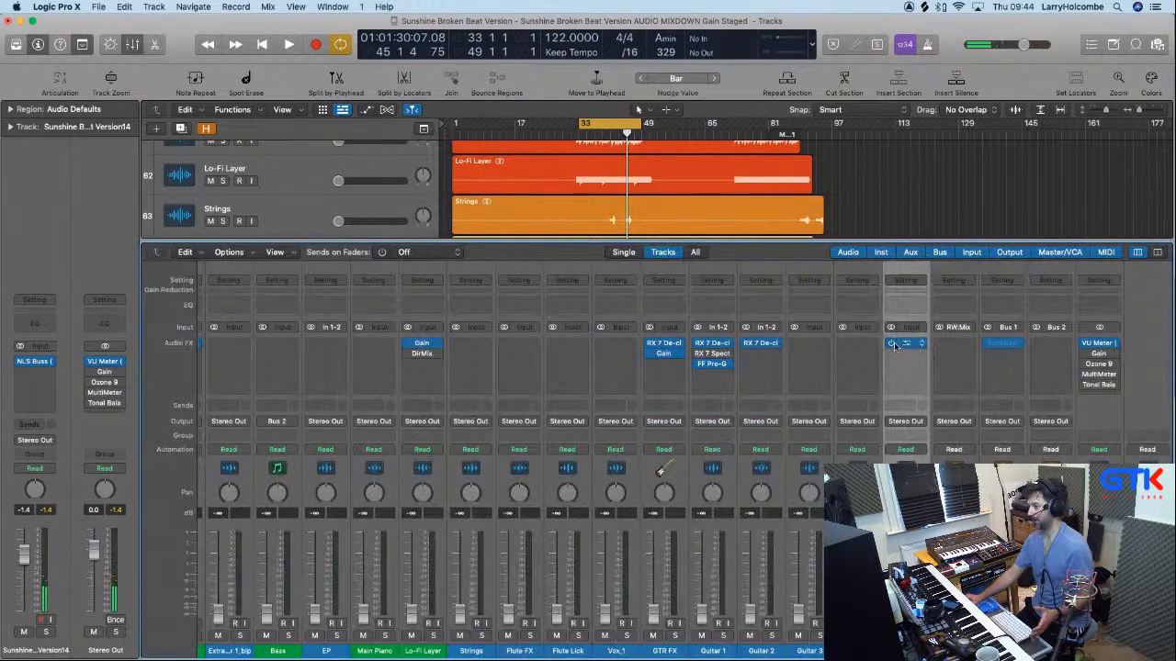
Insert a stereo NLS Channel (s) on every channel from Main Kick up to the one before the bounced mix.
scroll(385, 386, left, 15)
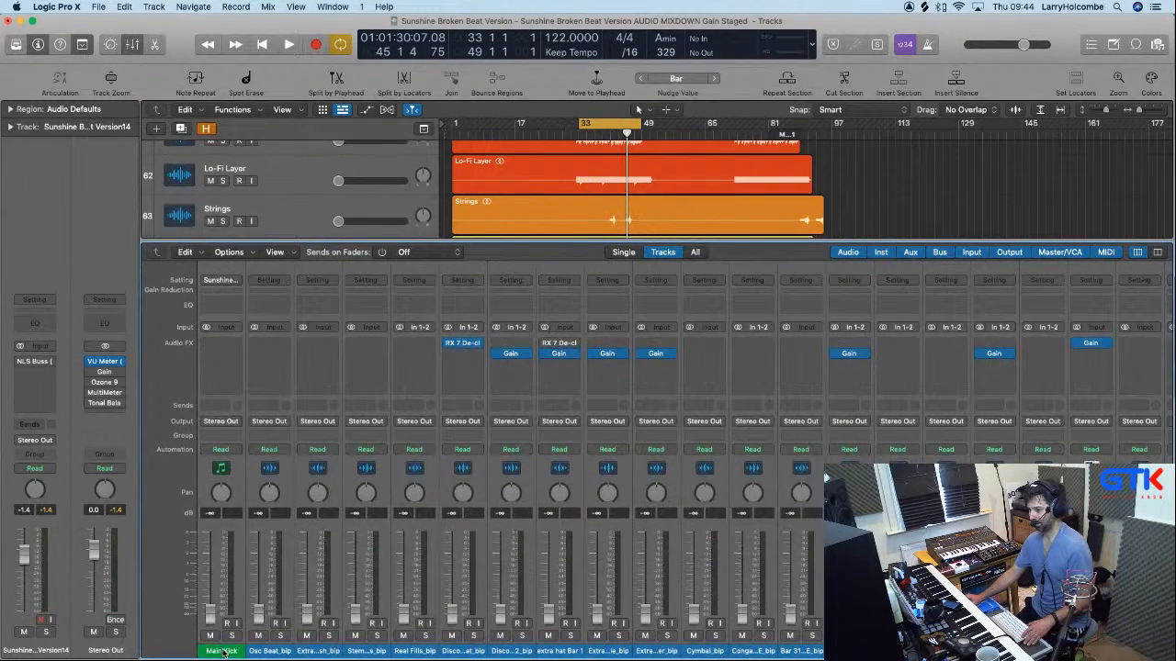
drag(223, 653, 859, 653)
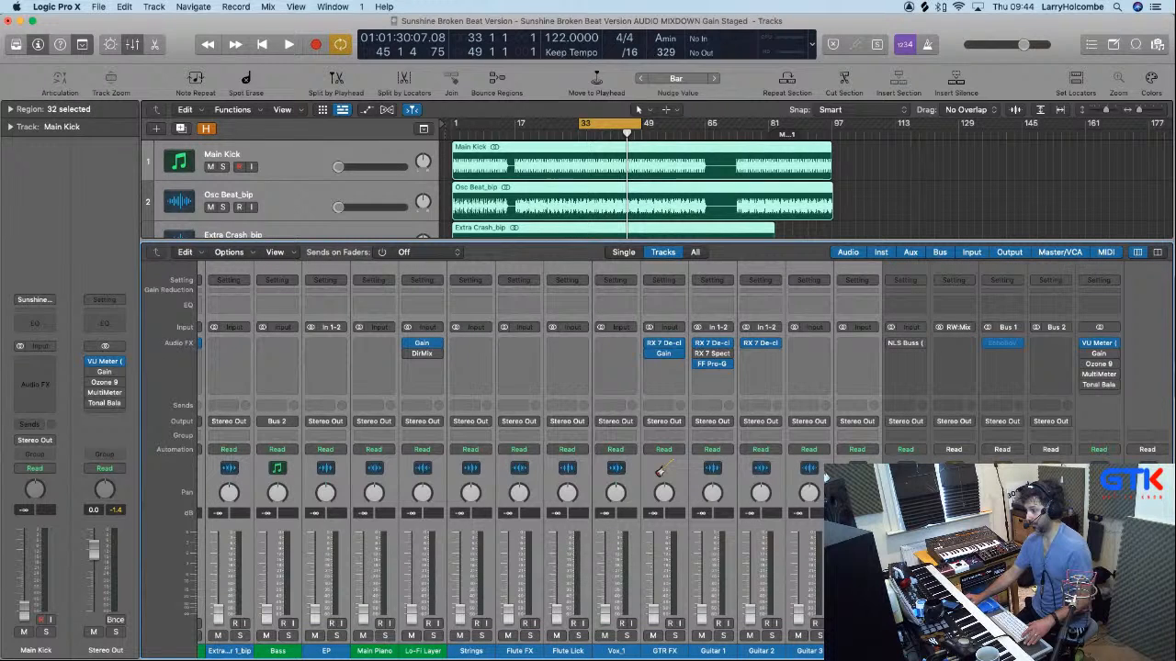
scroll(855, 425, left, 15)
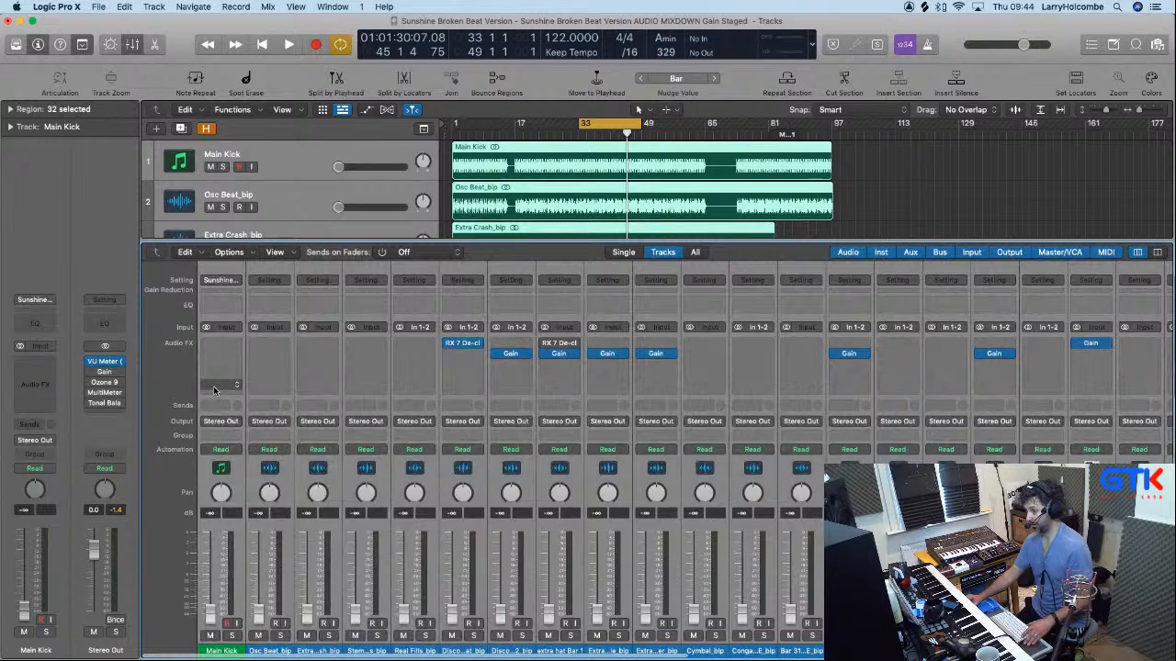
click(211, 389)
mouse_move(246, 497)
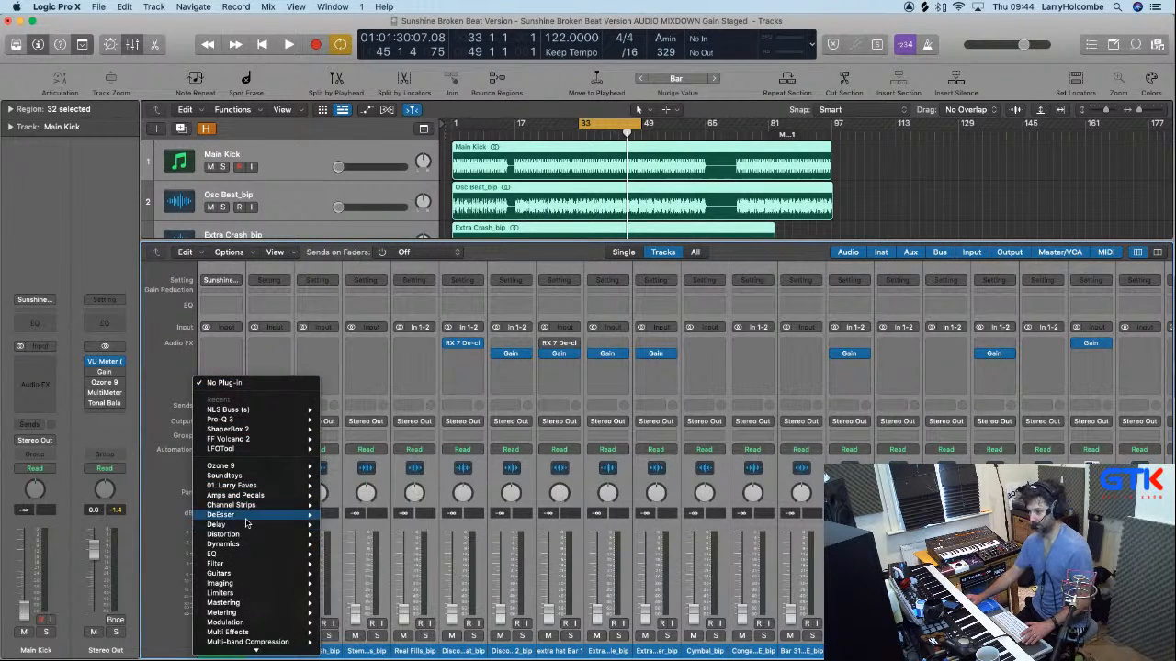
mouse_move(376, 573)
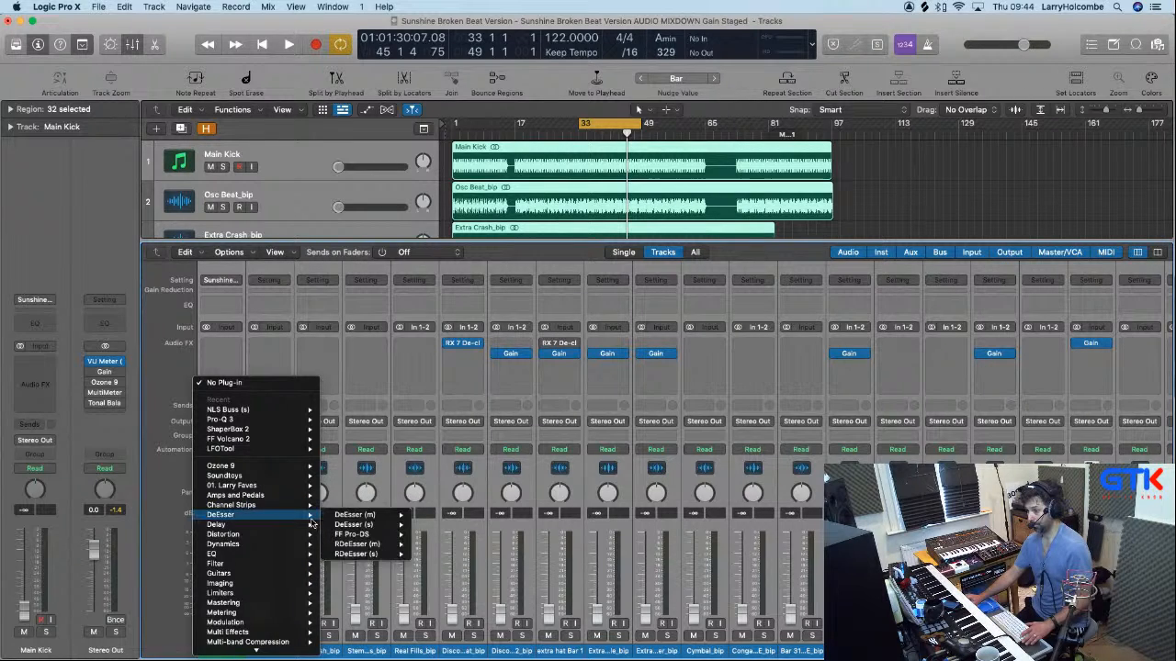
mouse_move(310, 507)
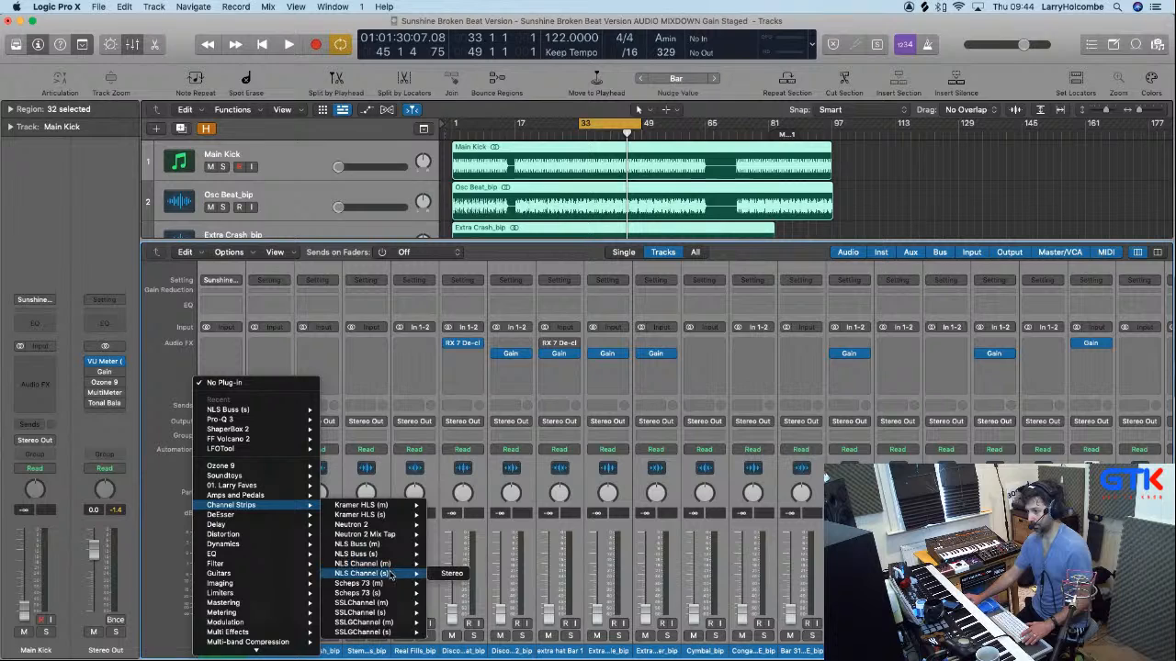
click(450, 573)
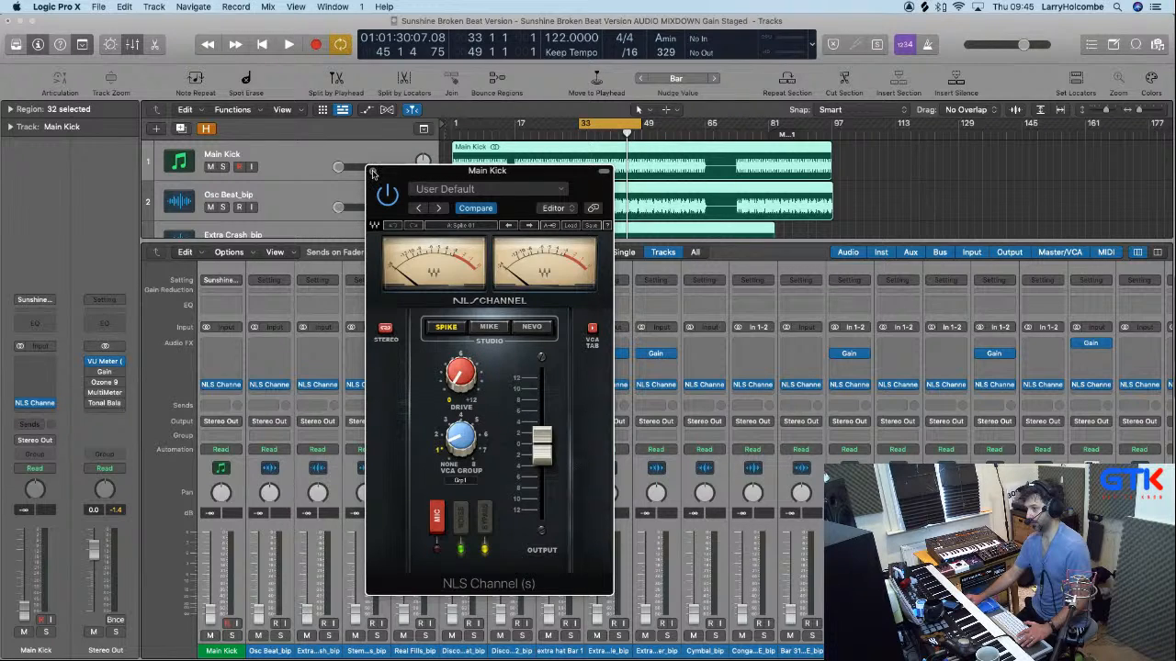
Examine the VCA groups console in Main Kick's NLS Channel and return to the channel controls.
click(591, 329)
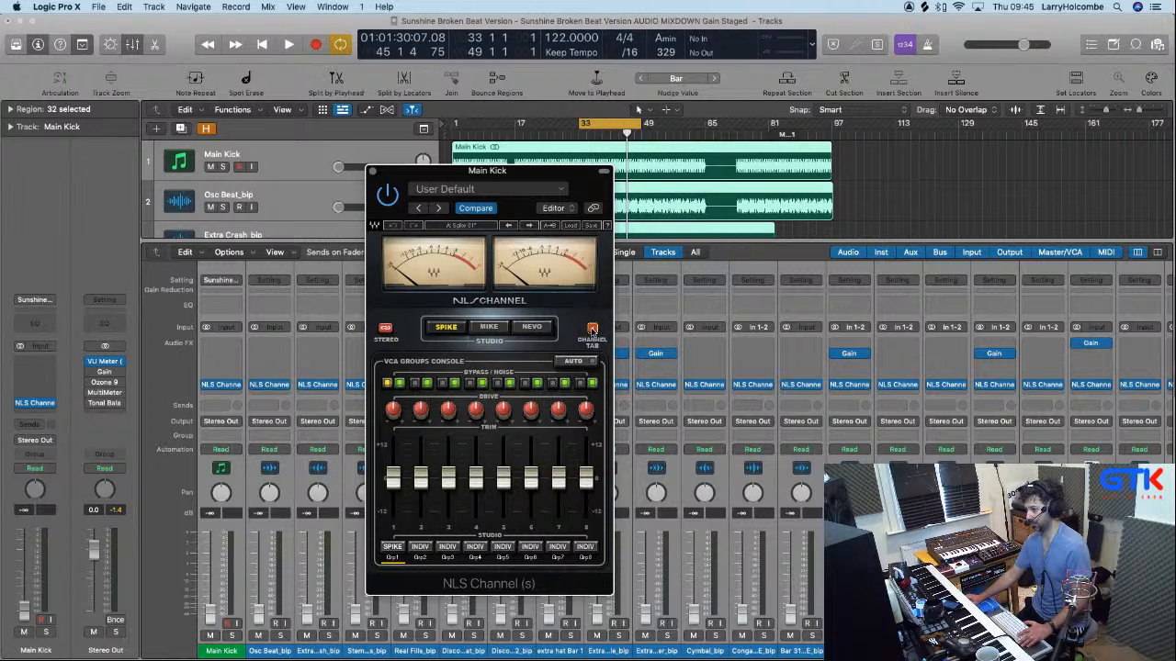
click(591, 330)
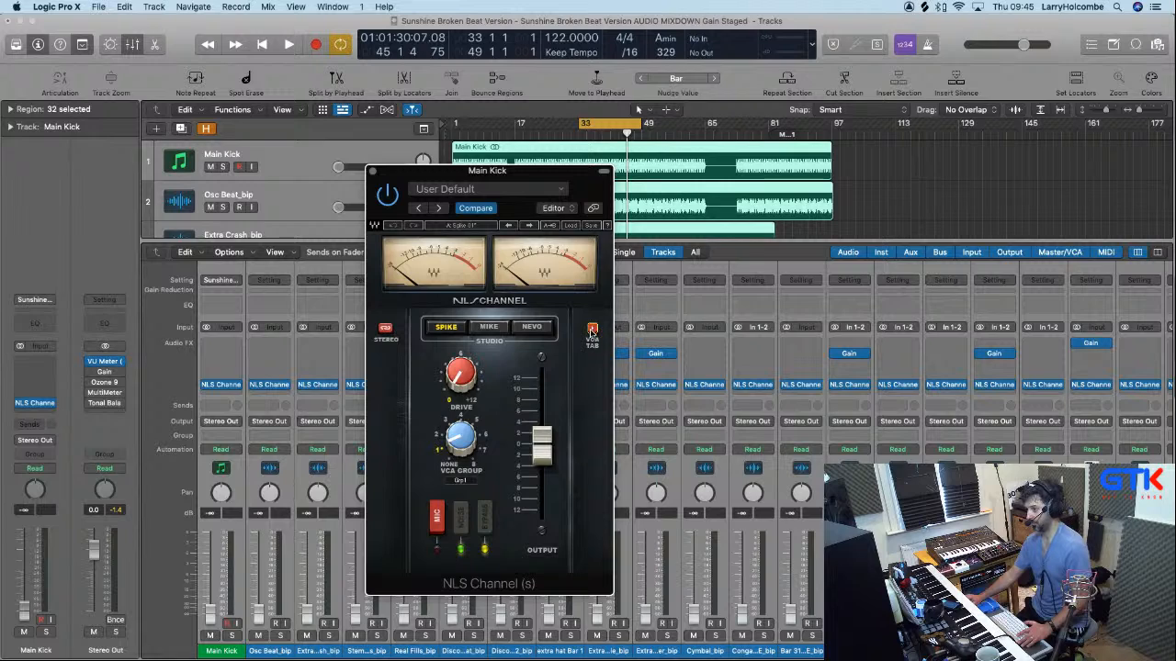
click(593, 330)
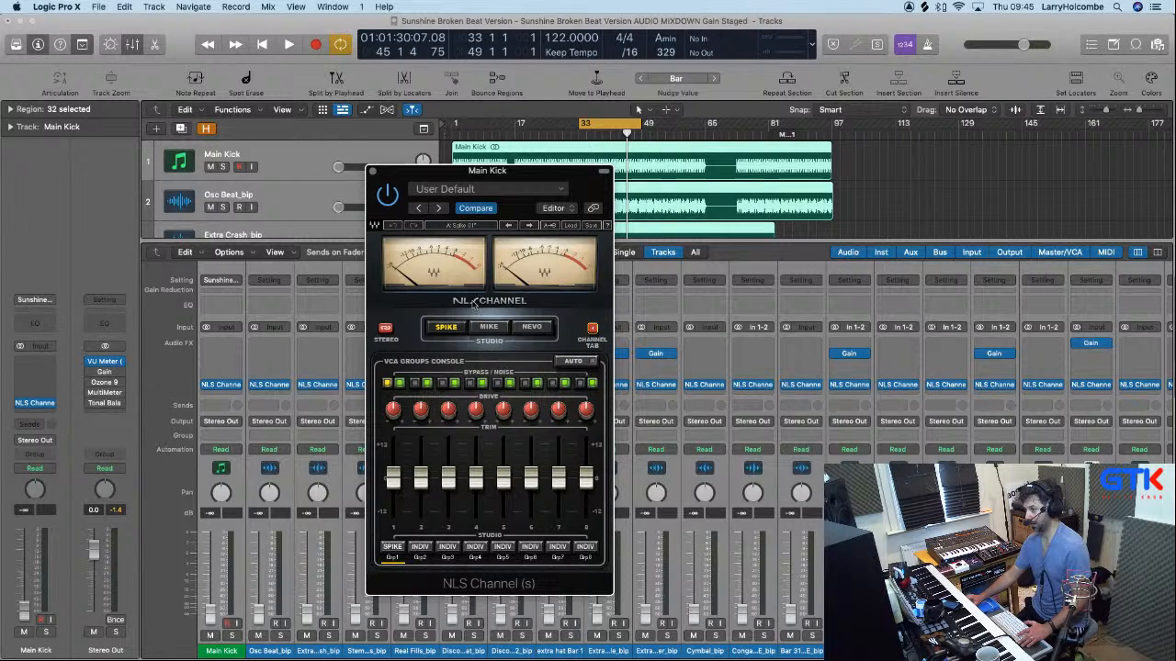
click(592, 330)
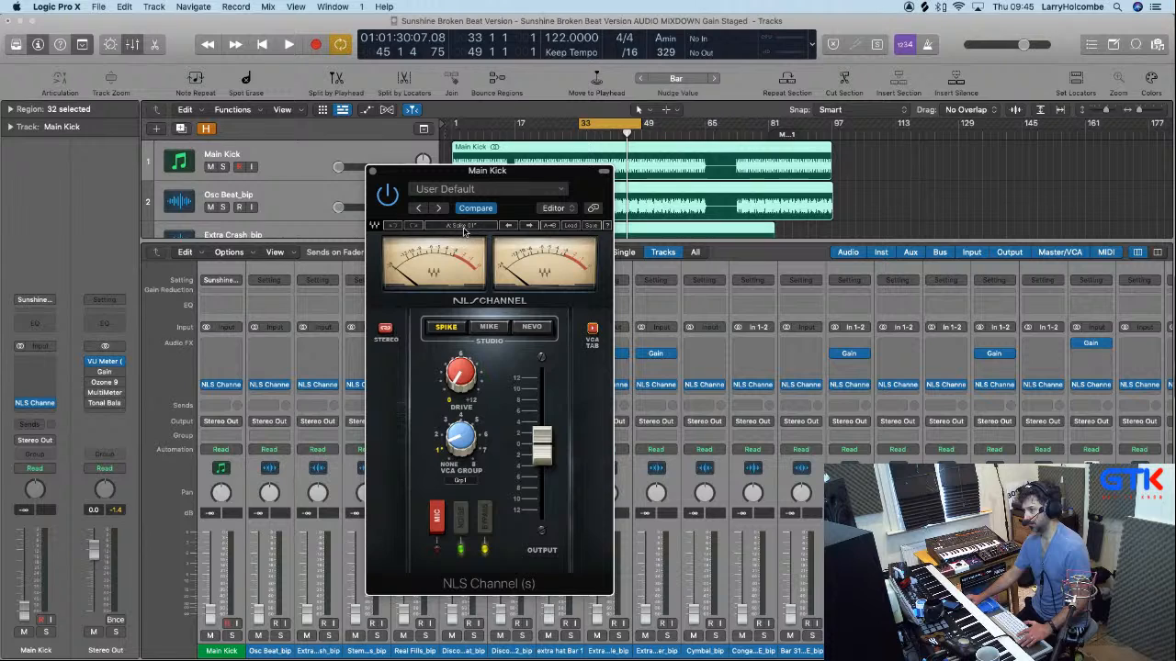
Open the NLS Channels of Osc Beat_bip, Extra Crash_bip and Congas ANALOGUE_bip, and load the Spike 21 preset on the congas.
click(272, 654)
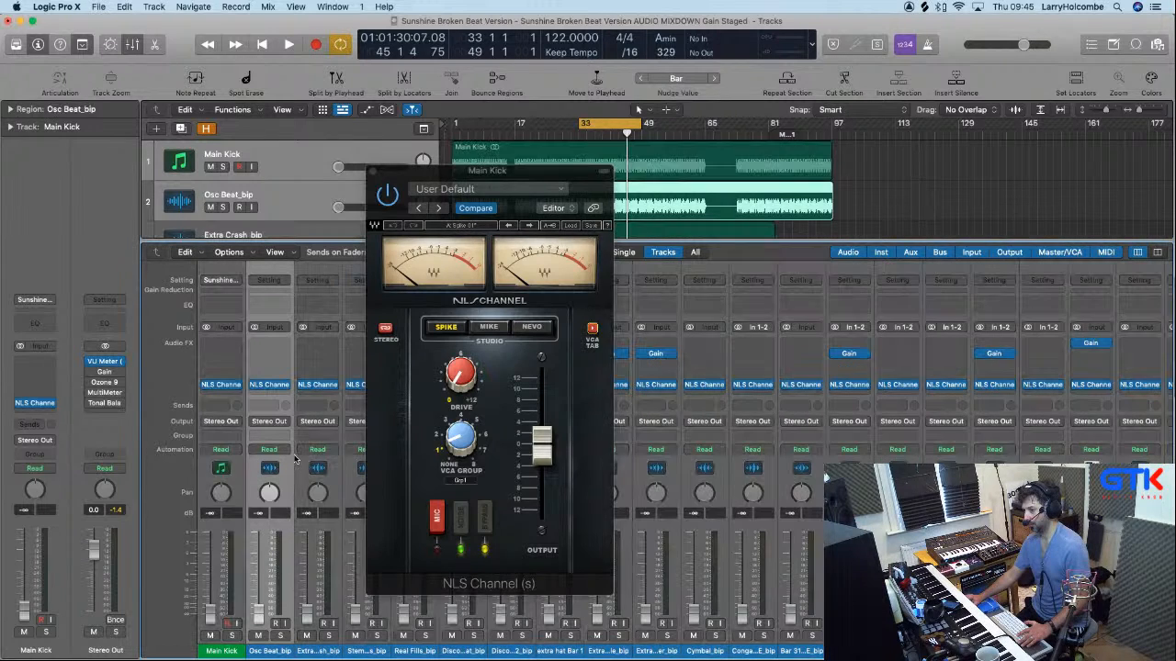
click(271, 386)
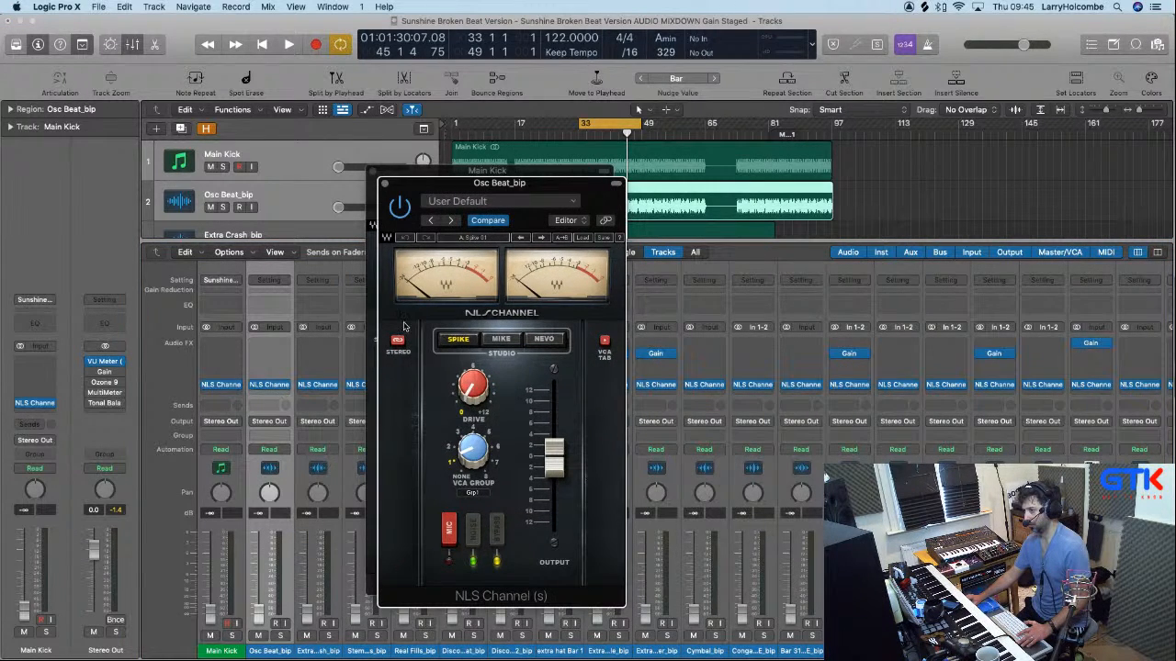
click(316, 386)
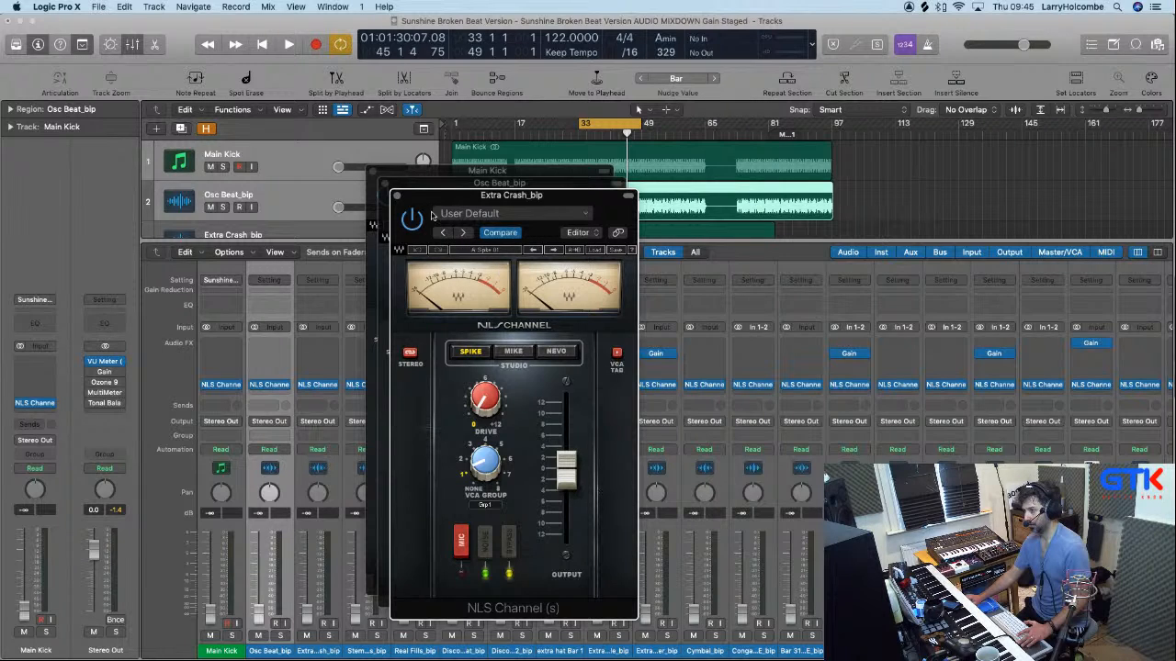
click(756, 386)
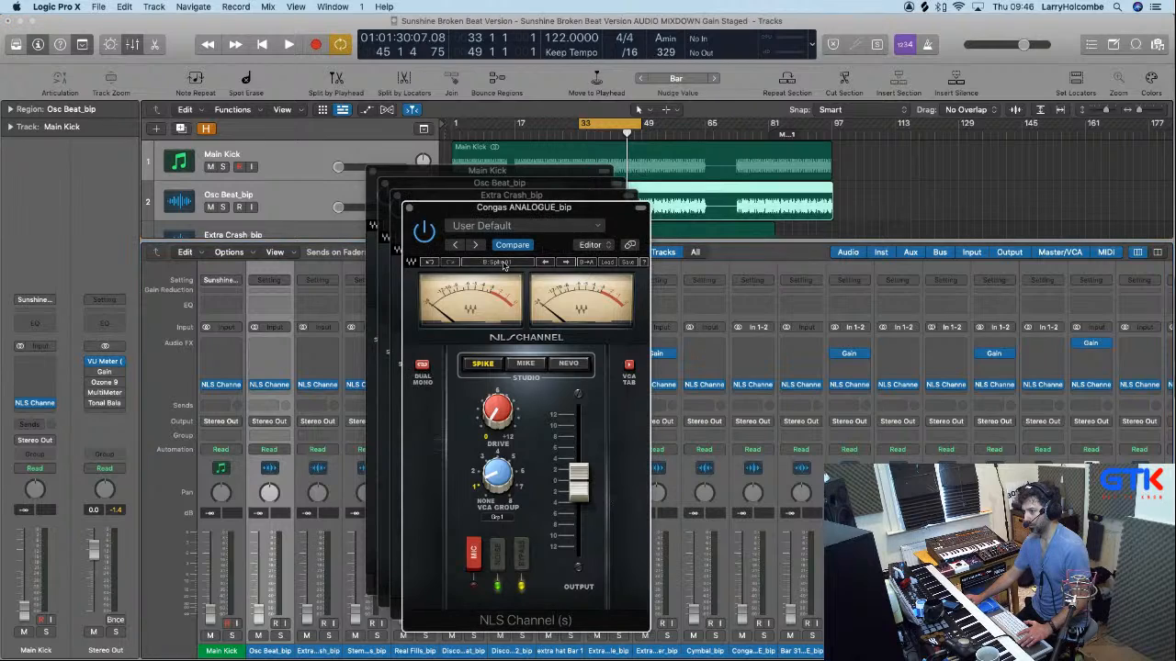
click(498, 265)
Spread out the congas and Main Kick NLS Channel windows to view their settings, and close all open plug-in windows.
click(315, 386)
drag(496, 209, 765, 186)
drag(525, 176, 632, 218)
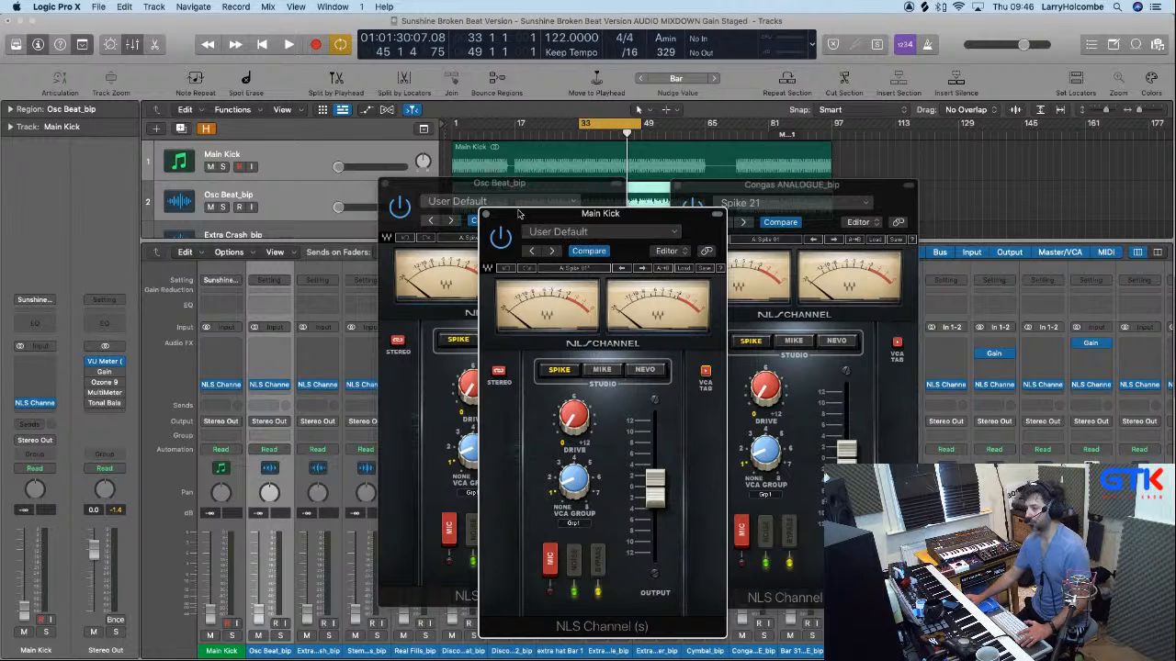
click(486, 214)
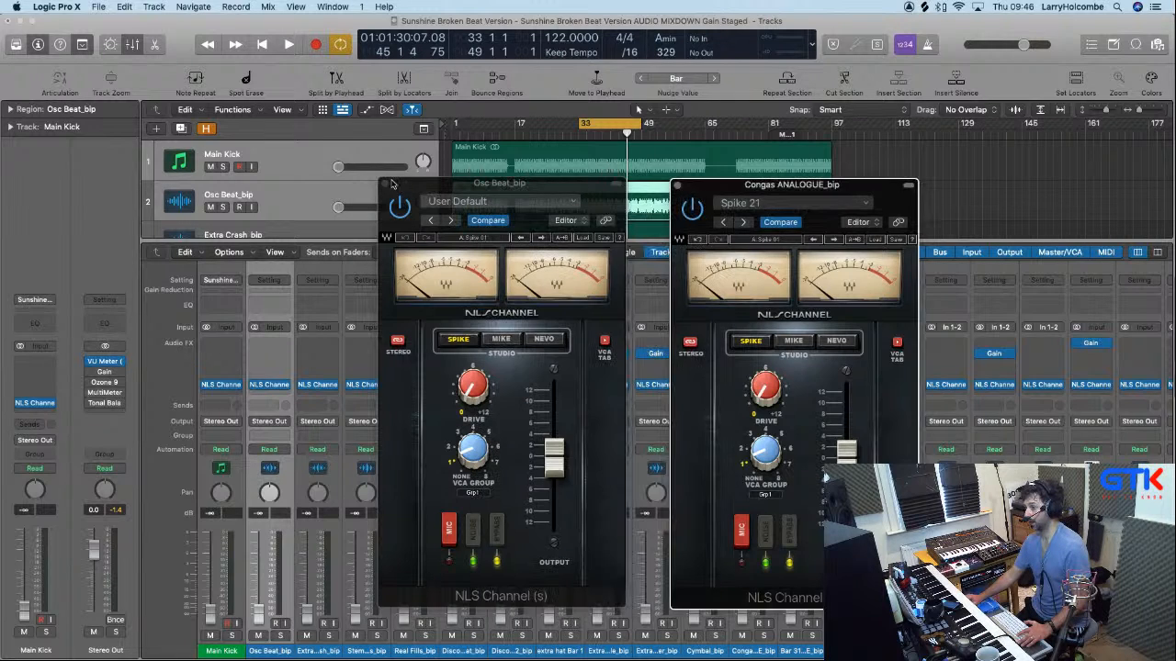
click(387, 183)
click(678, 185)
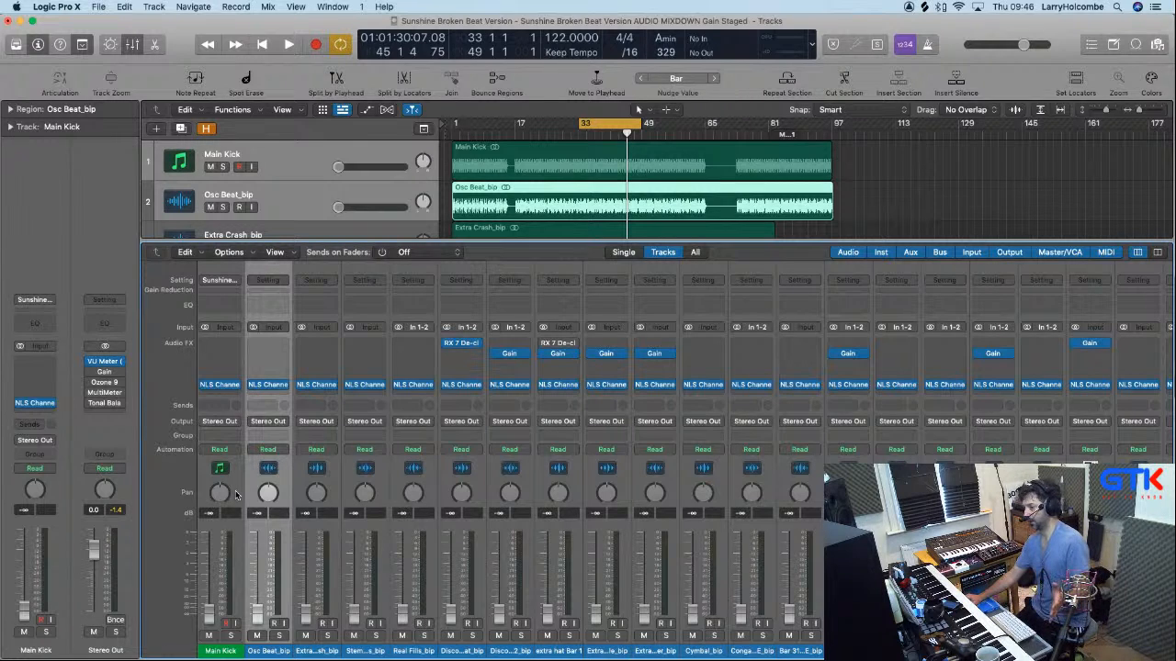
Set the studio model of VCA group 1 to Nevo in Main Kick's NLS Channel and close the plug-in.
click(220, 385)
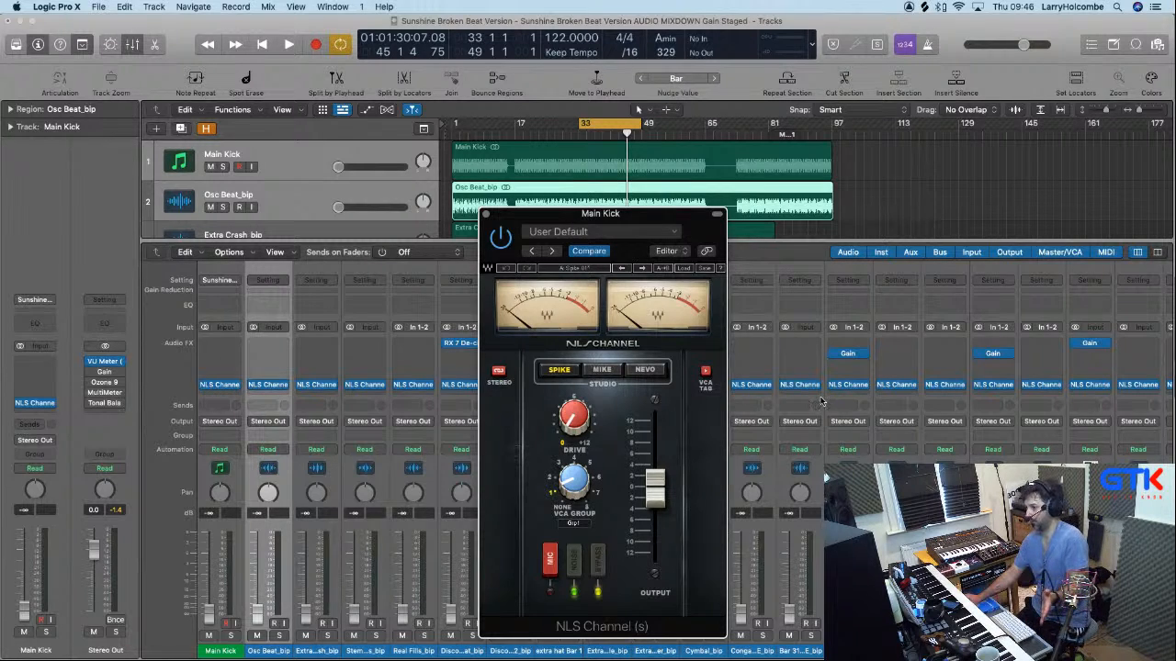
click(705, 373)
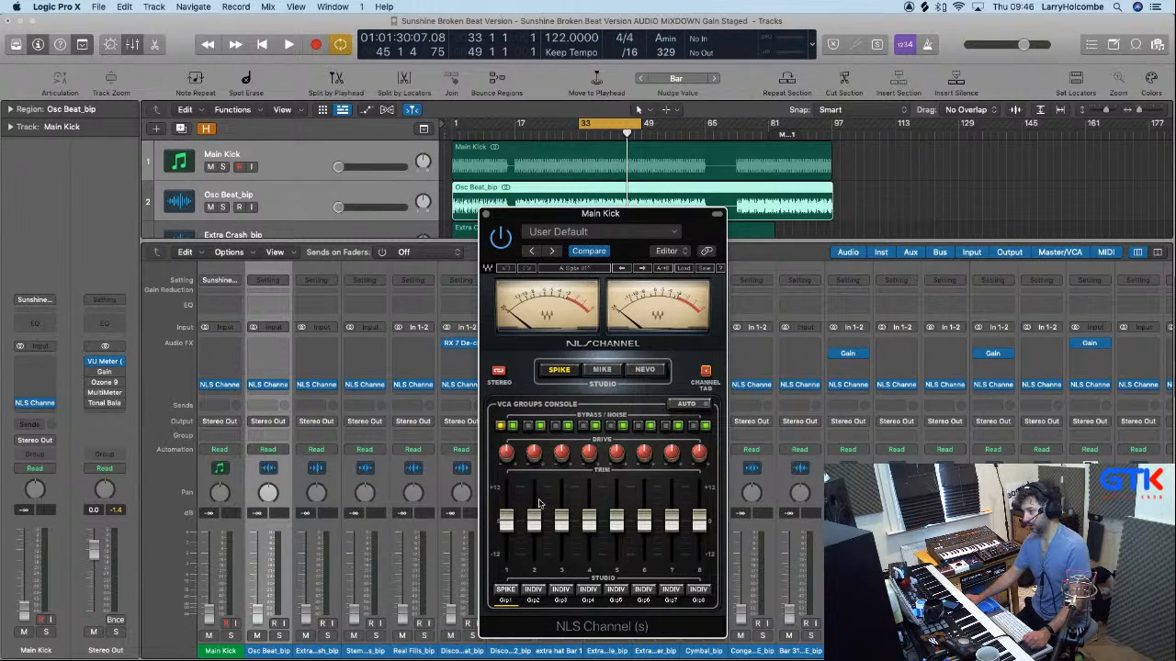
mouse_move(540, 503)
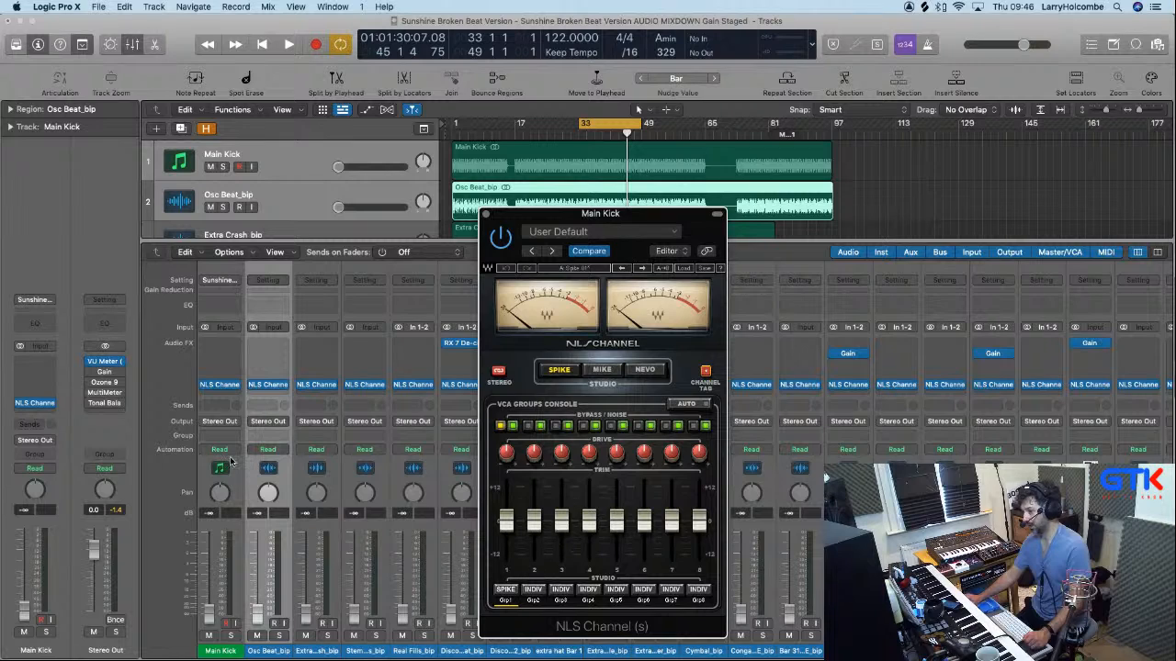
click(504, 591)
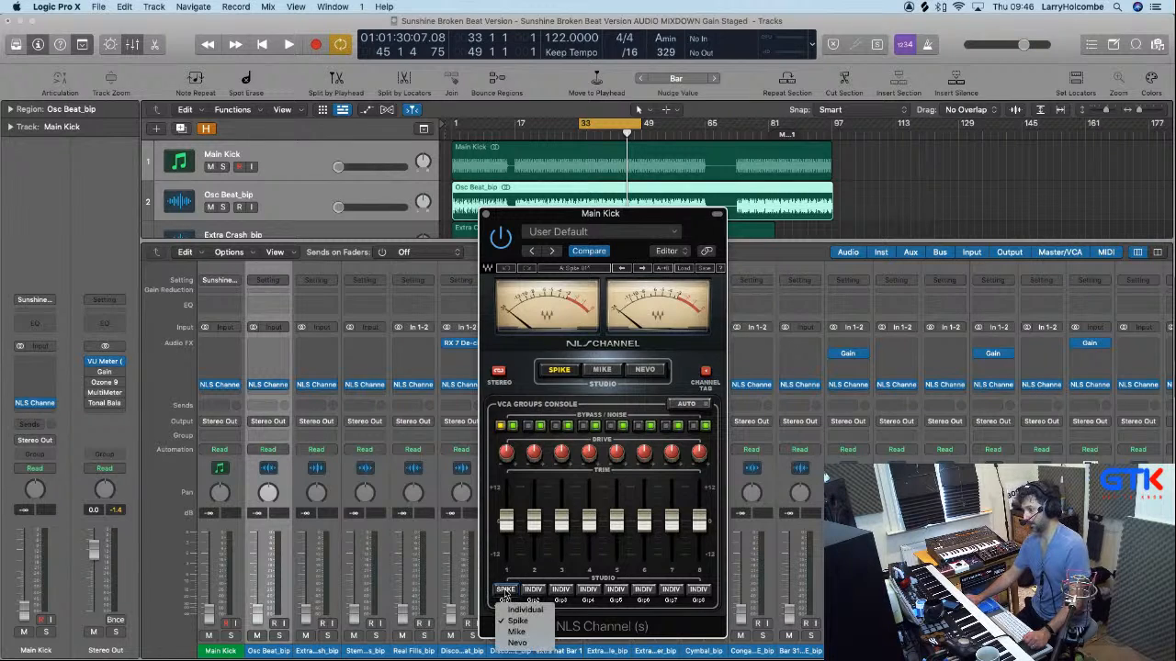
click(517, 643)
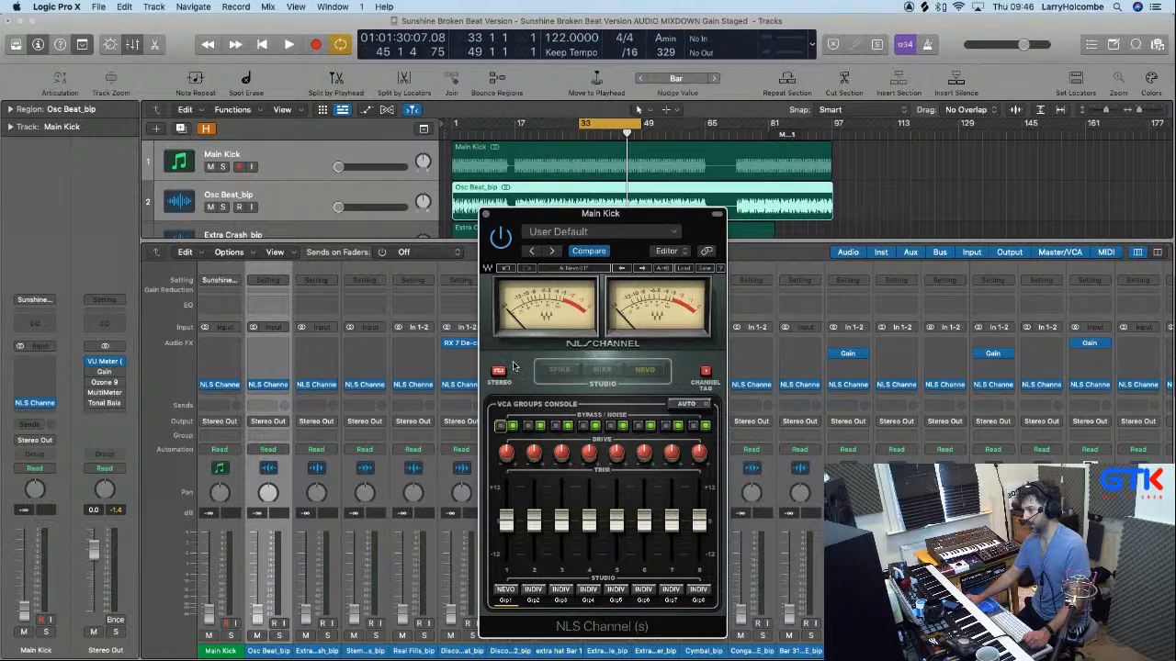
click(486, 217)
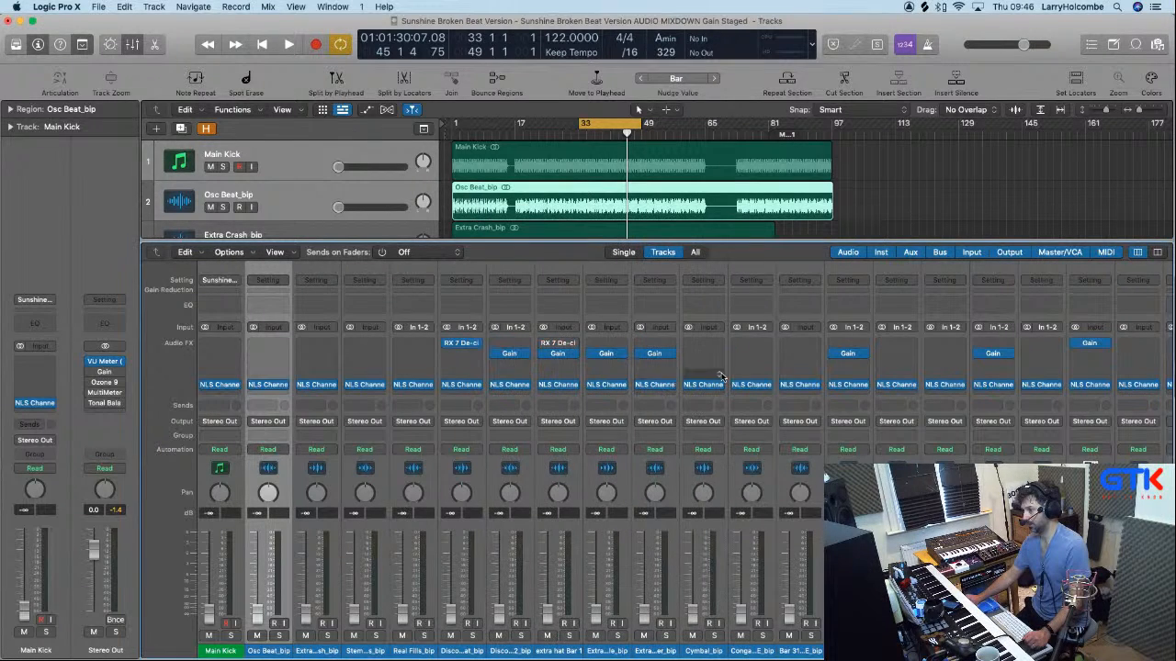
Select every channel strip that has an NLS Channel, starting from Main Kick, and reset their faders to 0.0 dB.
click(226, 650)
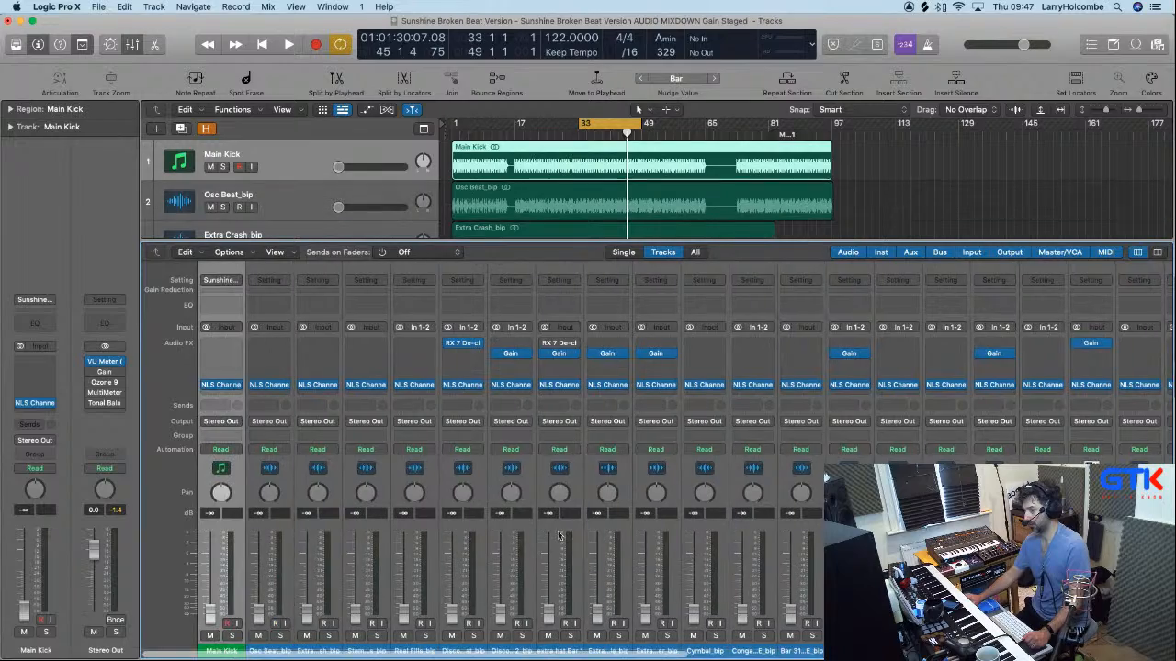
scroll(762, 470, right, 10)
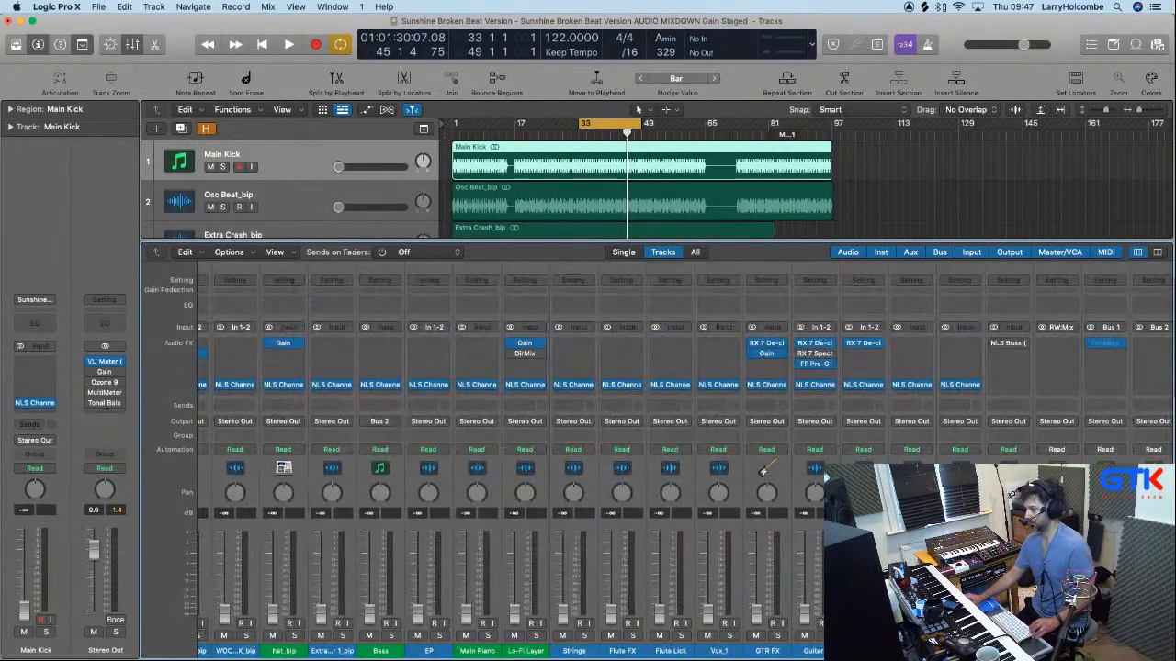
key(super+a)
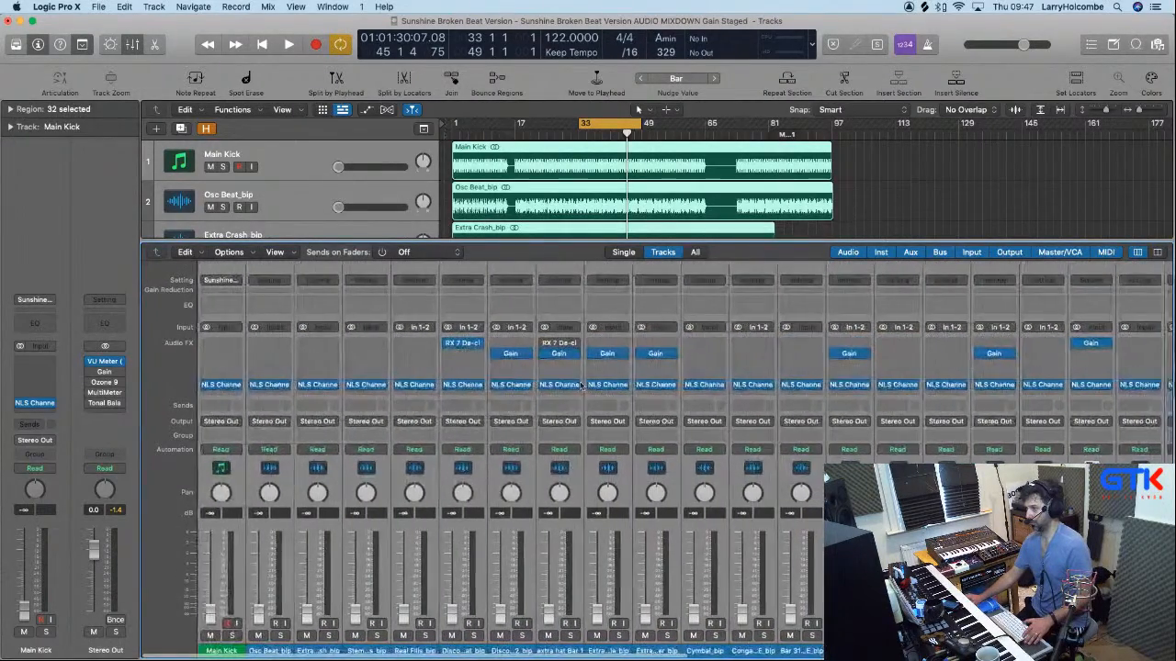
key(space)
key(space)
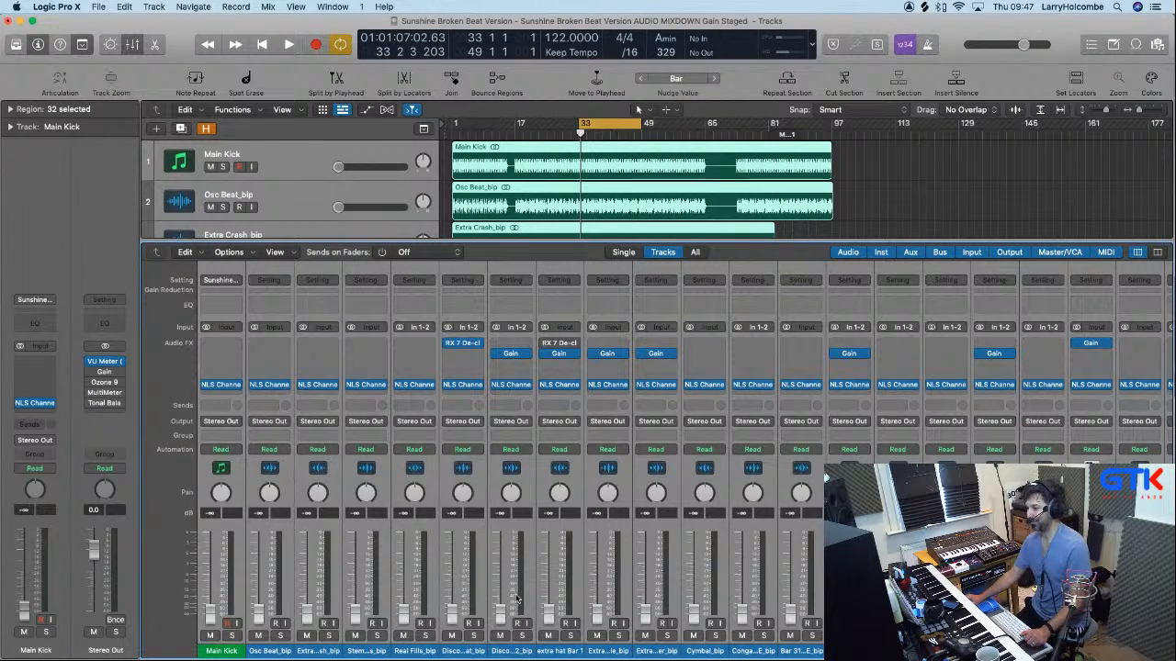
scroll(762, 574, right, 10)
scroll(762, 574, left, 15)
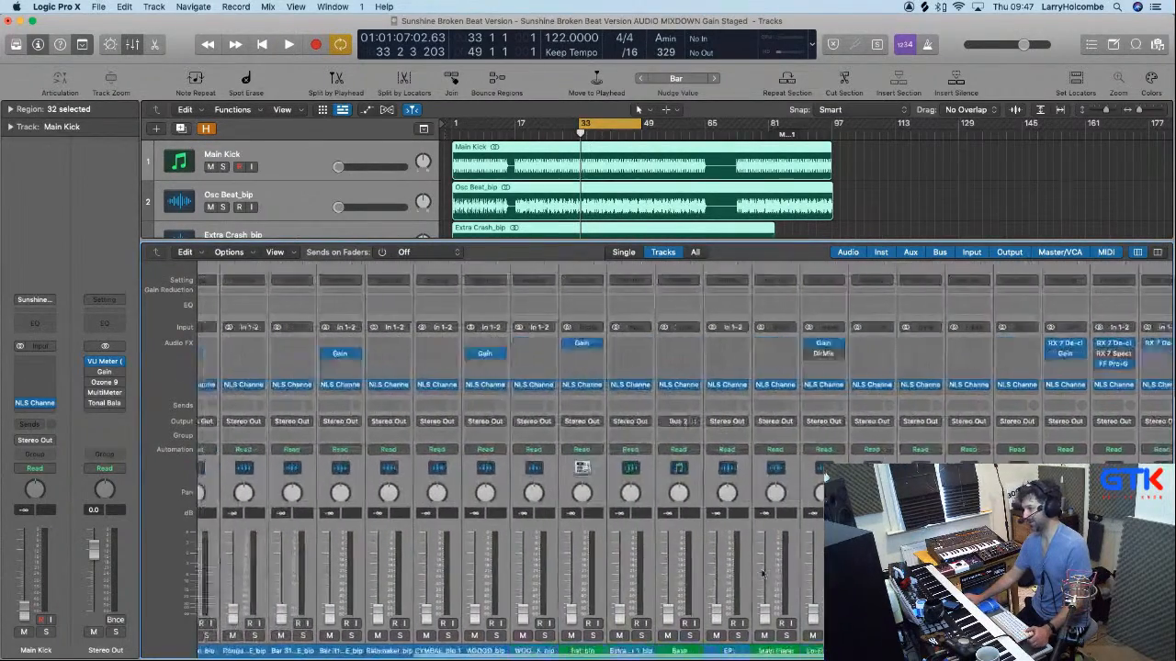
alt+click(207, 615)
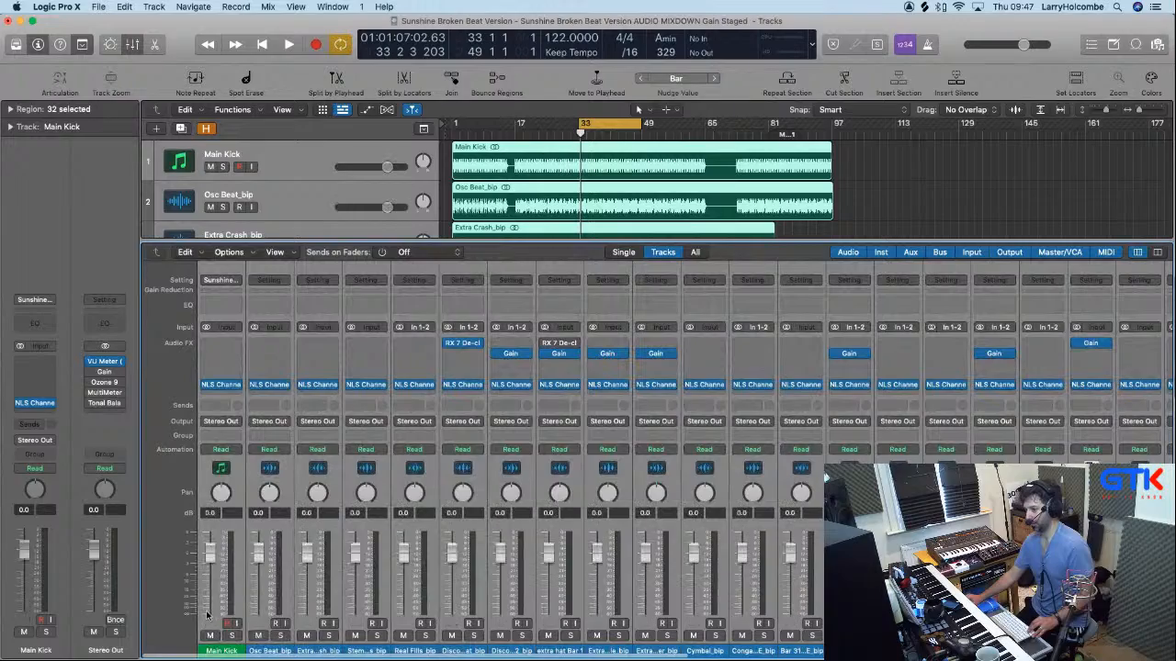
Try to bounce all selected tracks in place to new tracks, including volume and pan automation, with normalizing off.
key(x)
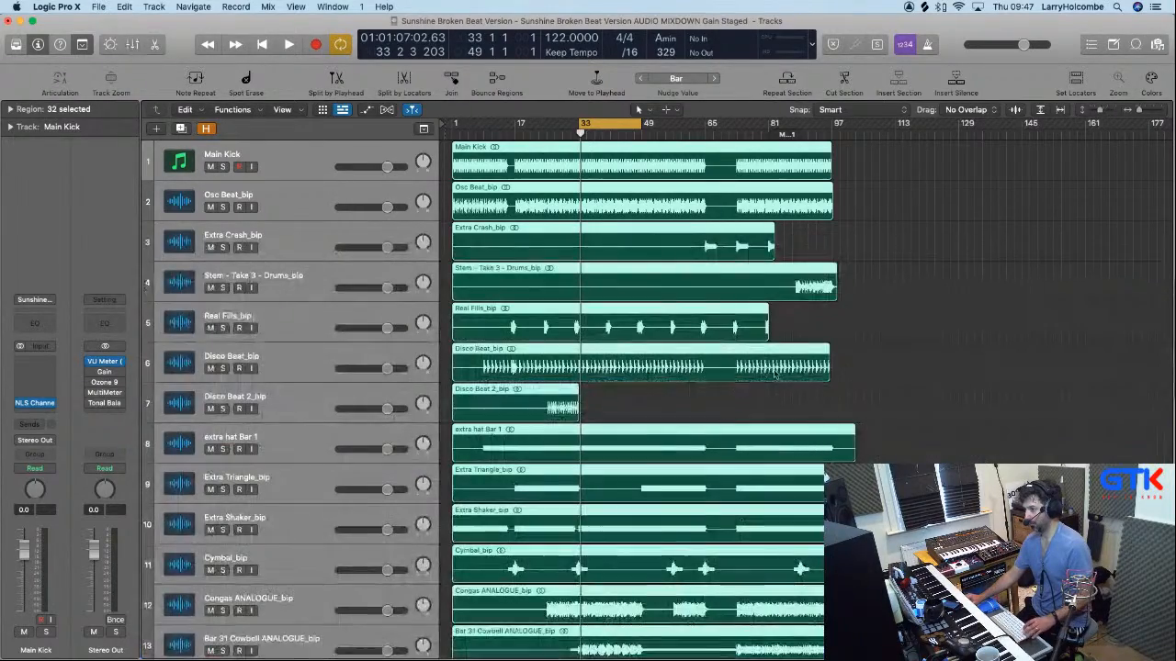
key(x)
scroll(833, 394, right, 10)
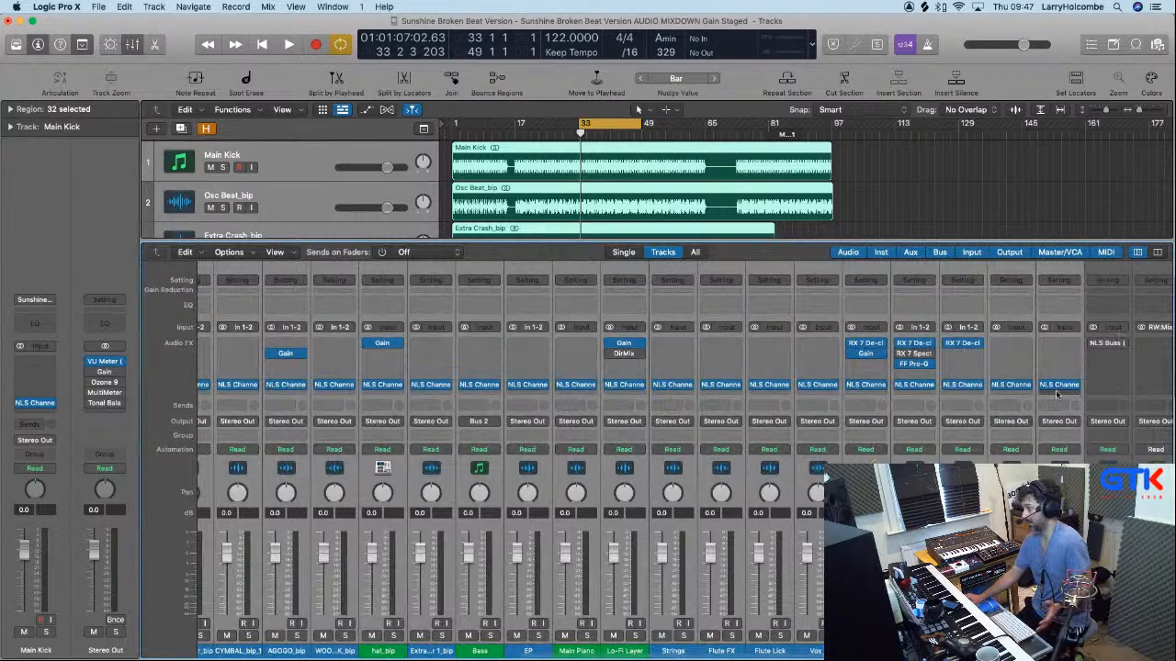
scroll(1068, 395, right, 2)
mouse_move(1061, 346)
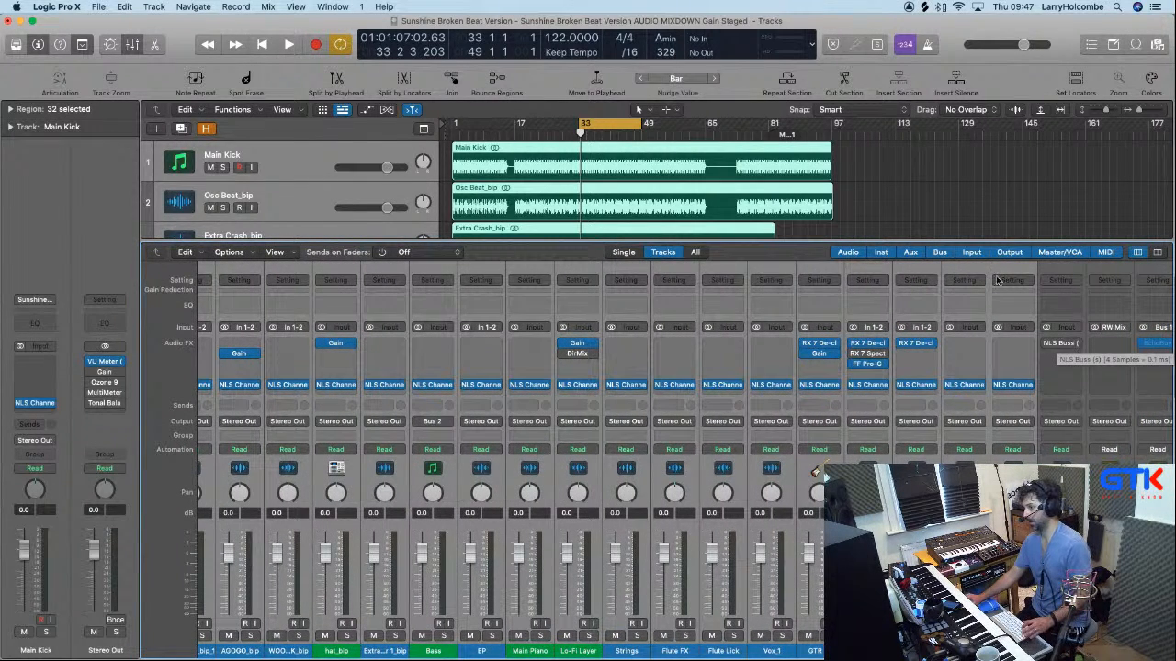
key(x)
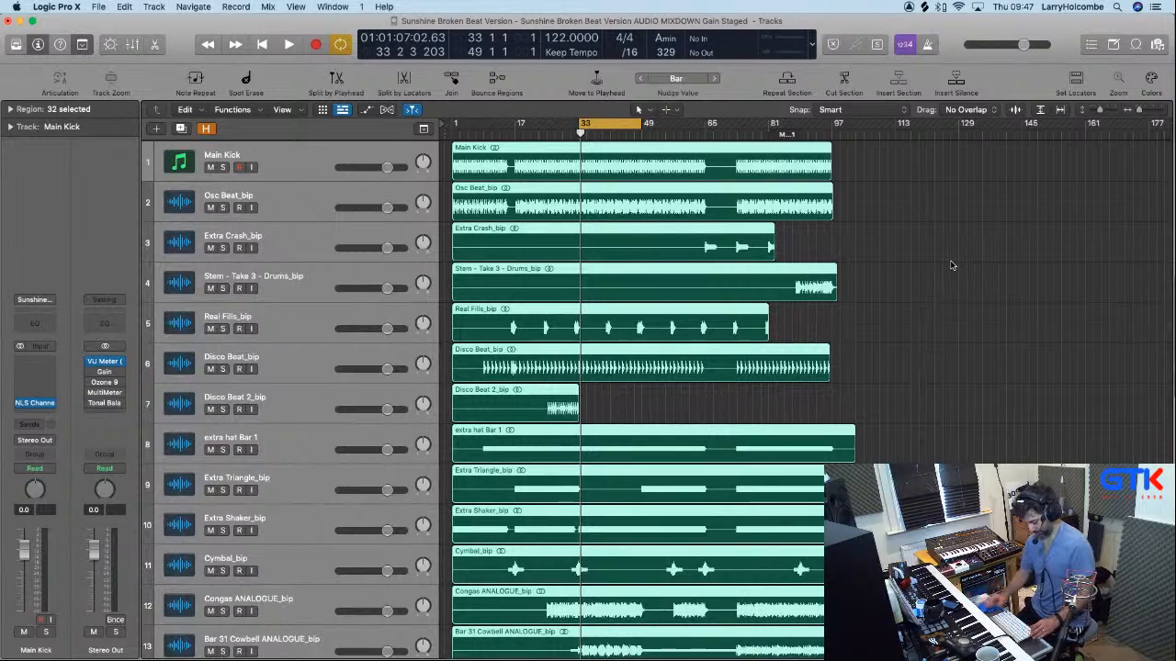
click(98, 7)
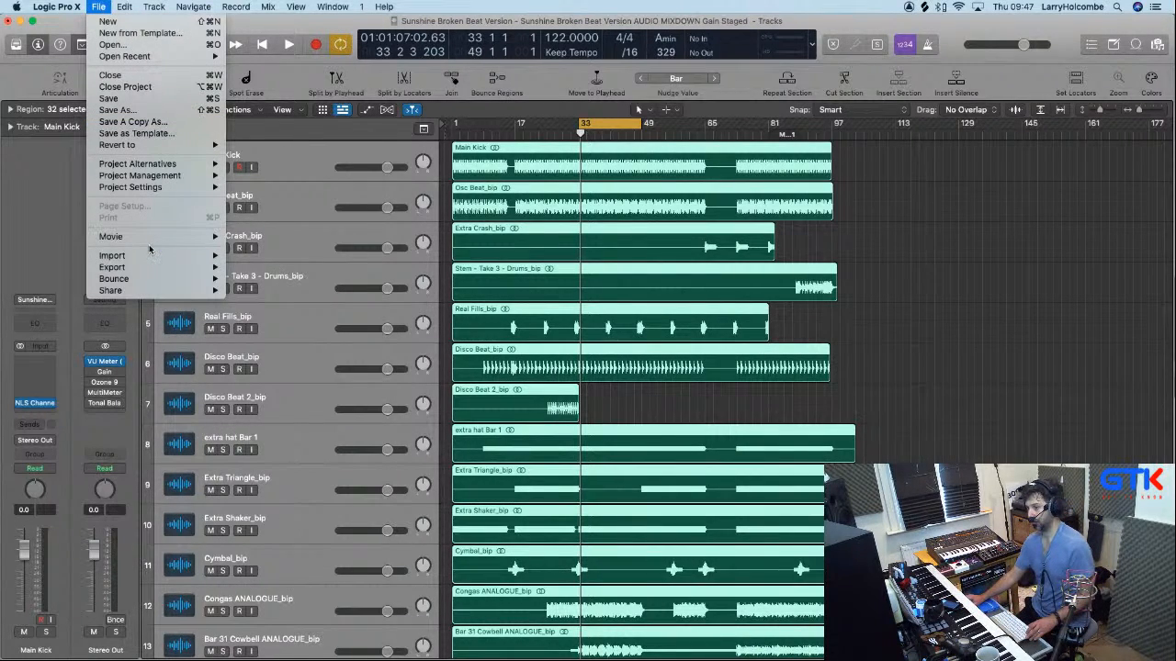
mouse_move(146, 270)
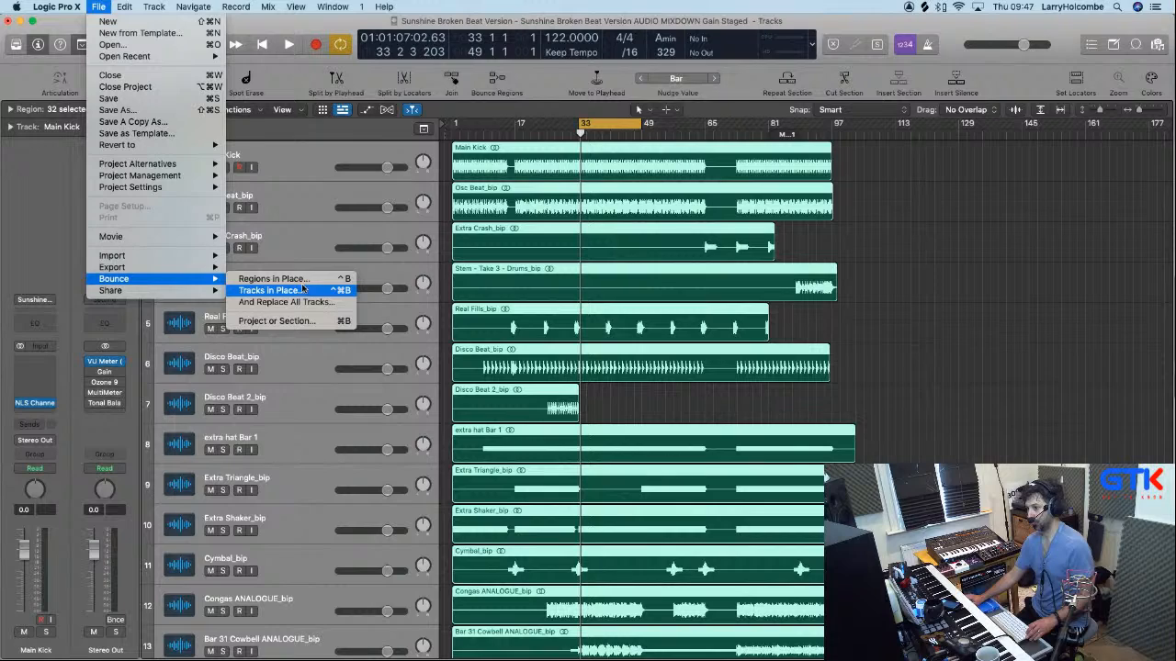
click(322, 290)
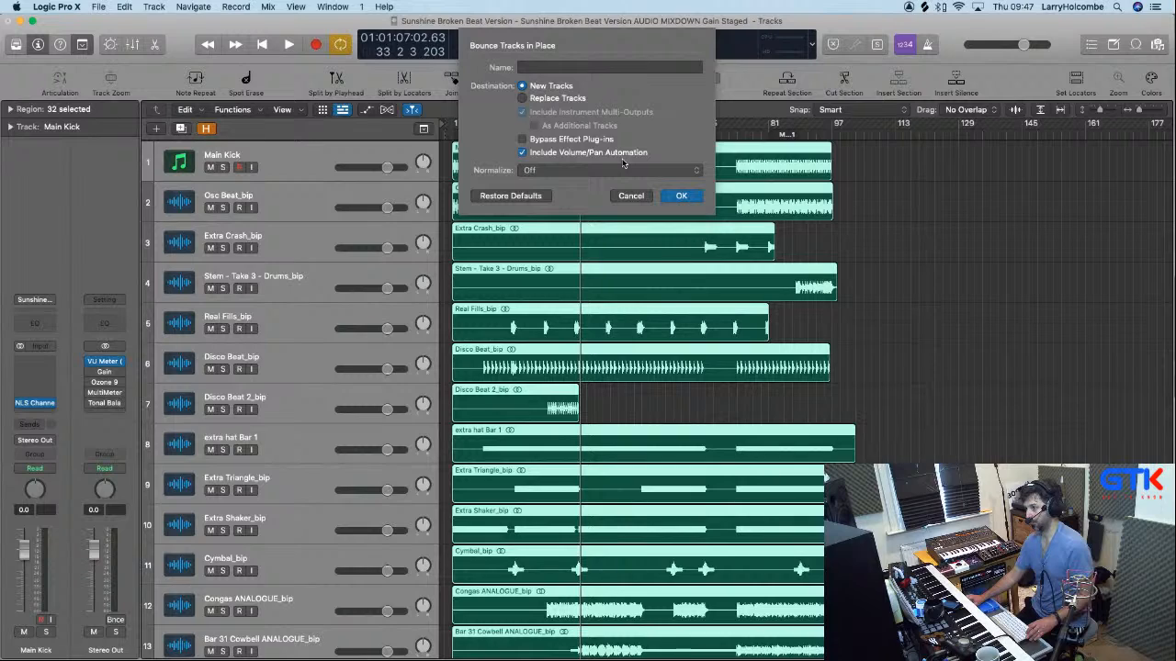
click(680, 195)
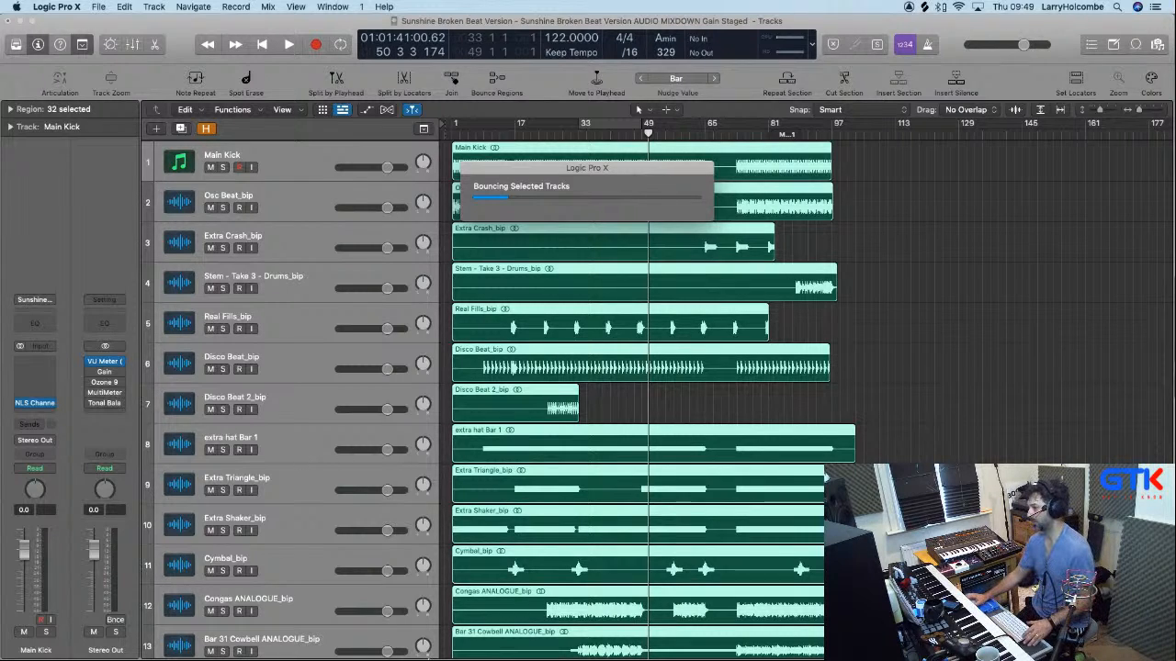
Switch to Safari, examine the NLS Non-Linear Summer product page on waves.com, and return to Logic Pro X.
mouse_move(497, 650)
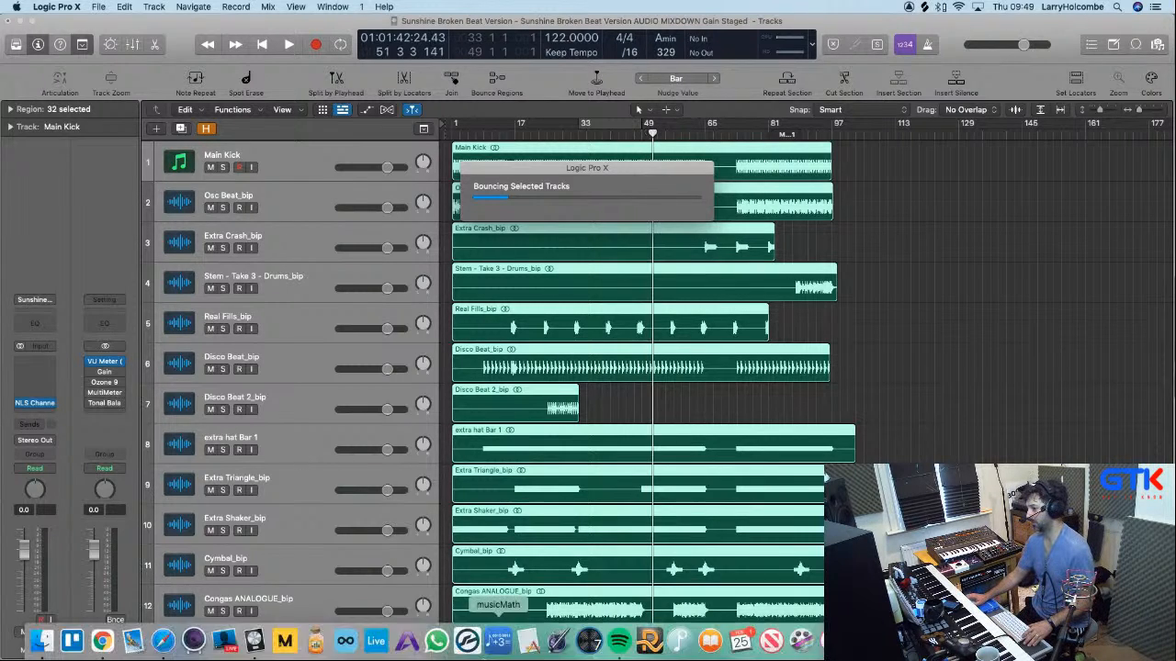
click(166, 647)
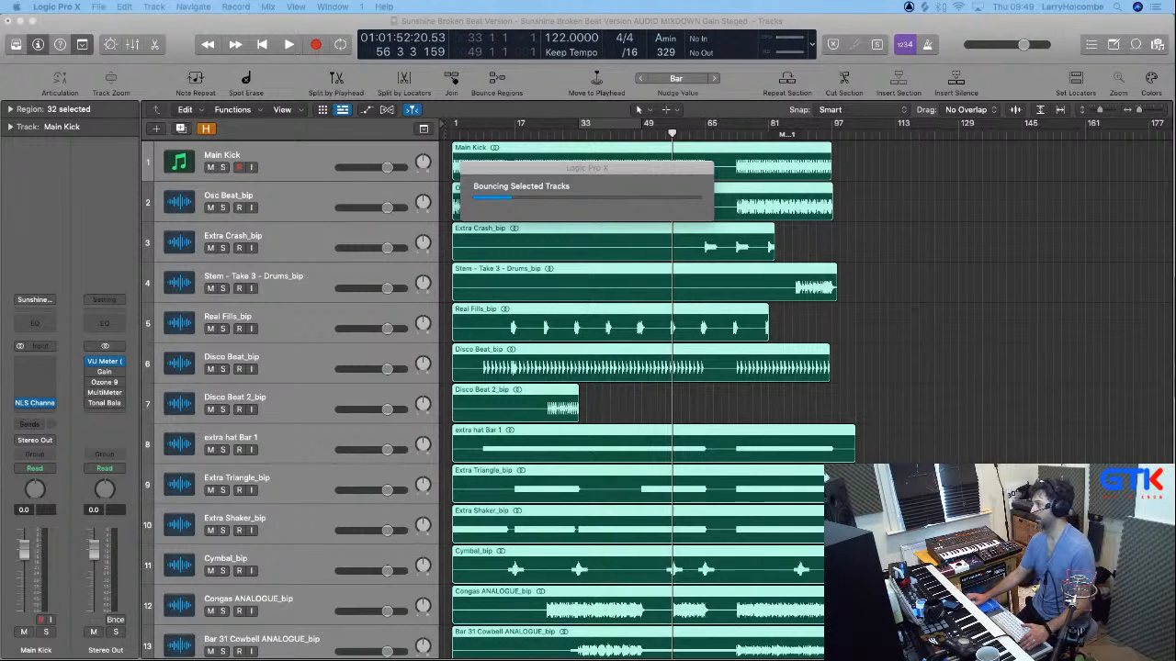
drag(1175, 120, 278, 29)
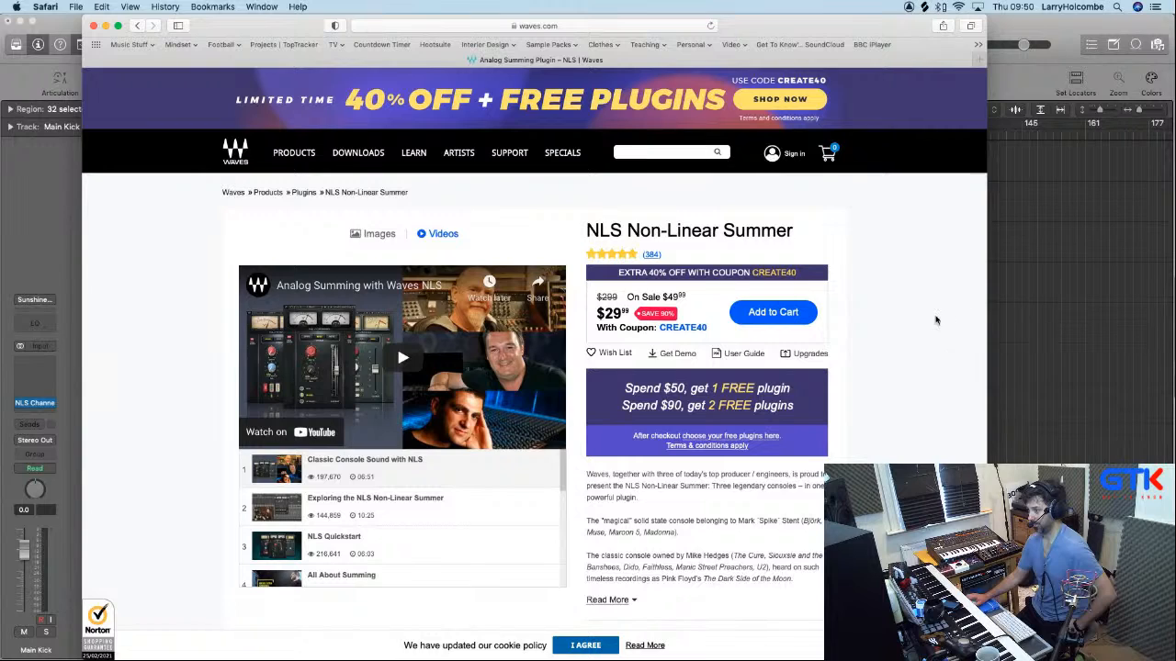
scroll(934, 319, down, 1)
scroll(934, 319, down, 3)
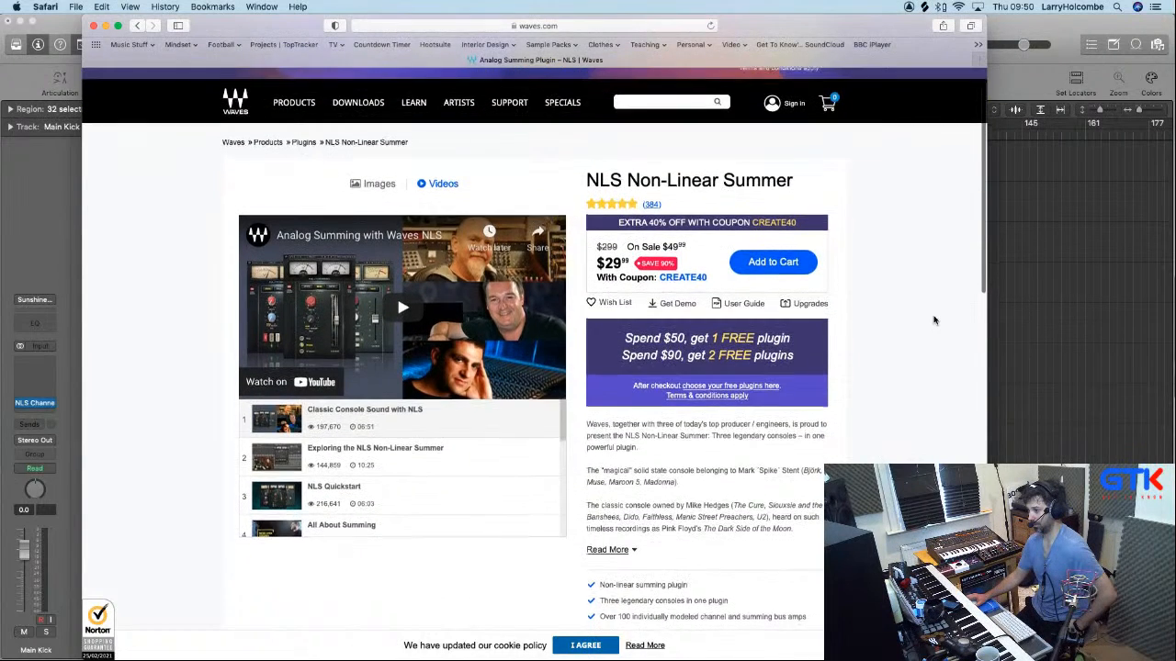
scroll(934, 320, down, 10)
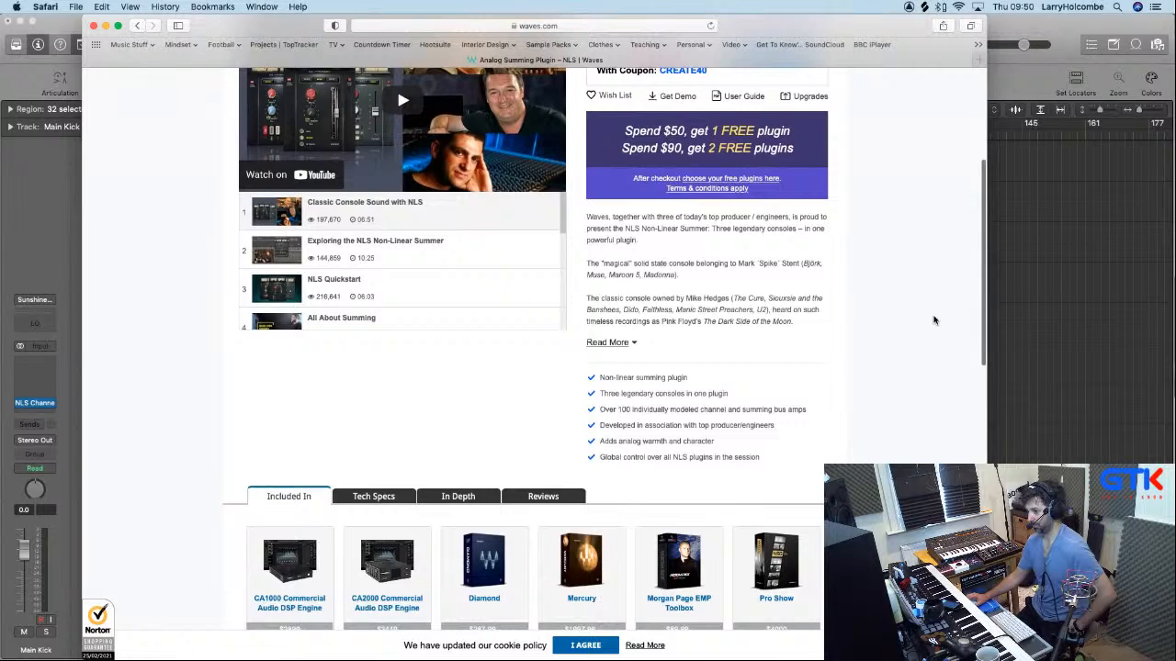
scroll(934, 319, up, 10)
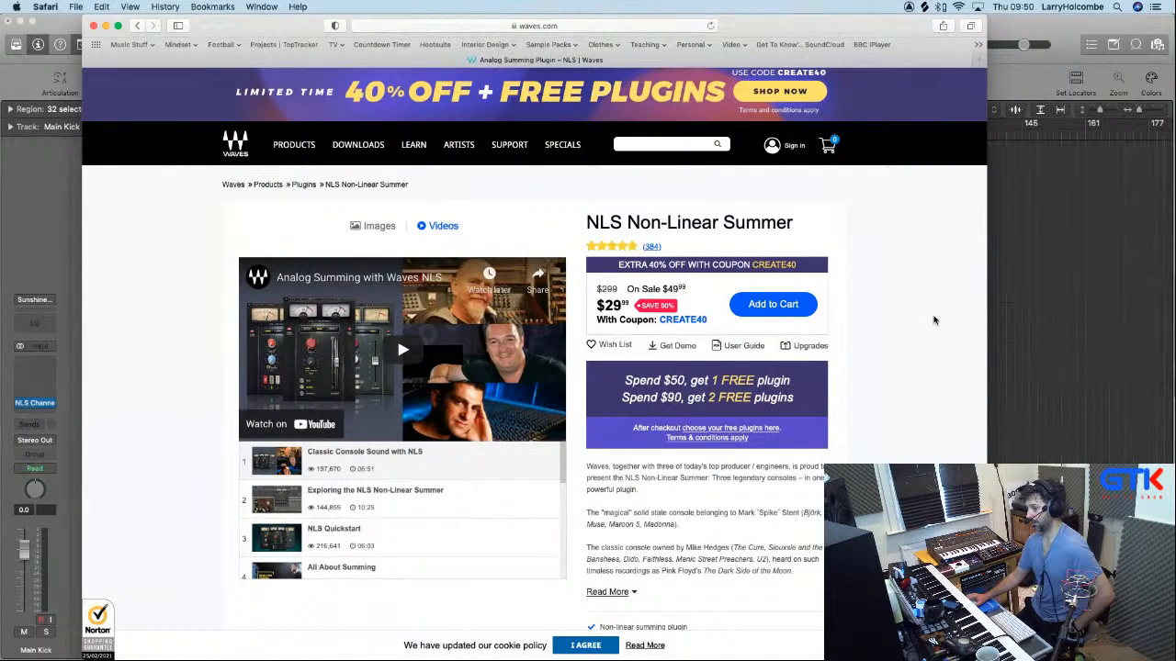
click(1067, 26)
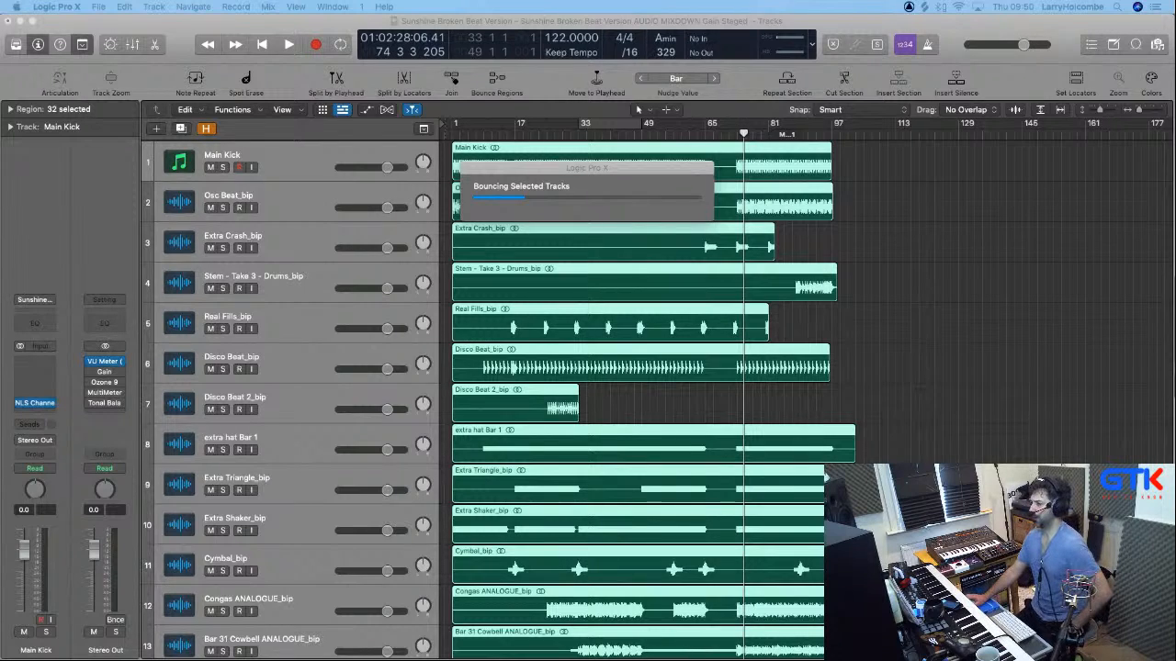
click(949, 24)
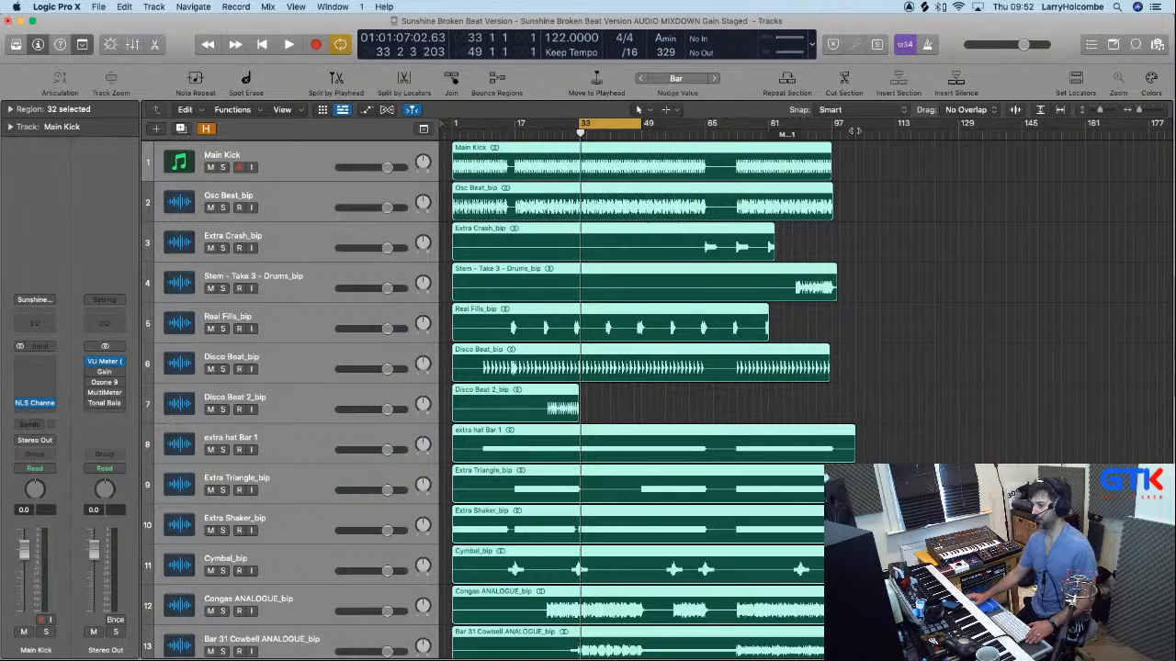
Shorten the project by moving its end marker to bar 105, and turn off the cycle range.
click(611, 123)
drag(452, 125, 515, 125)
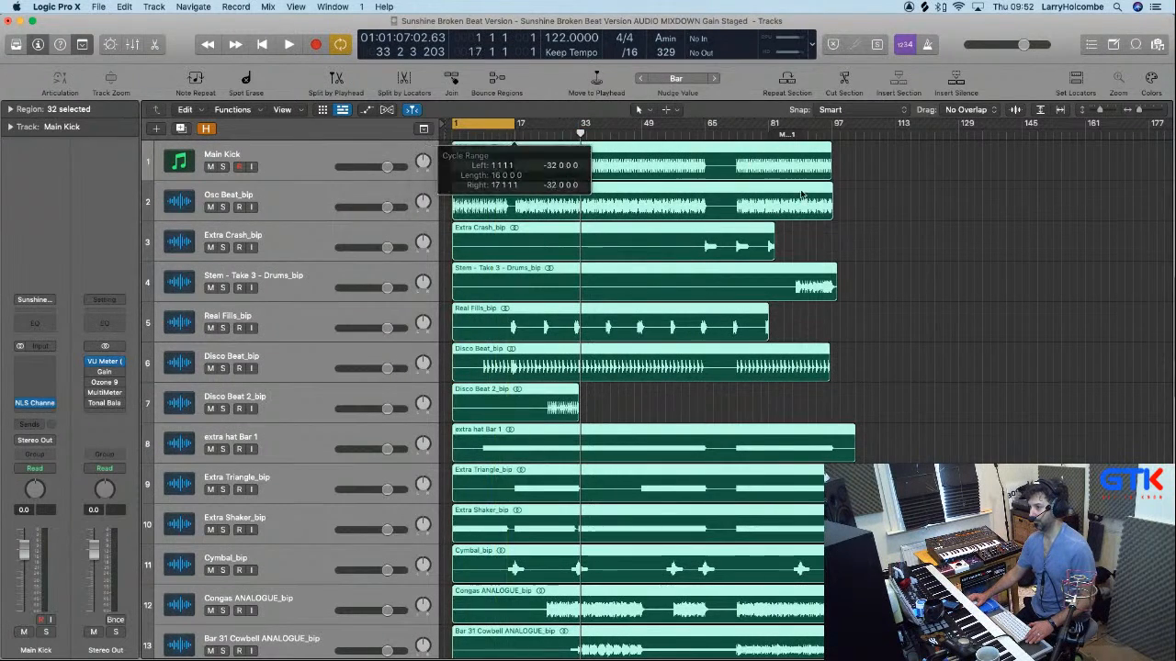
click(994, 220)
scroll(994, 221, right, 10)
scroll(1011, 211, right, 10)
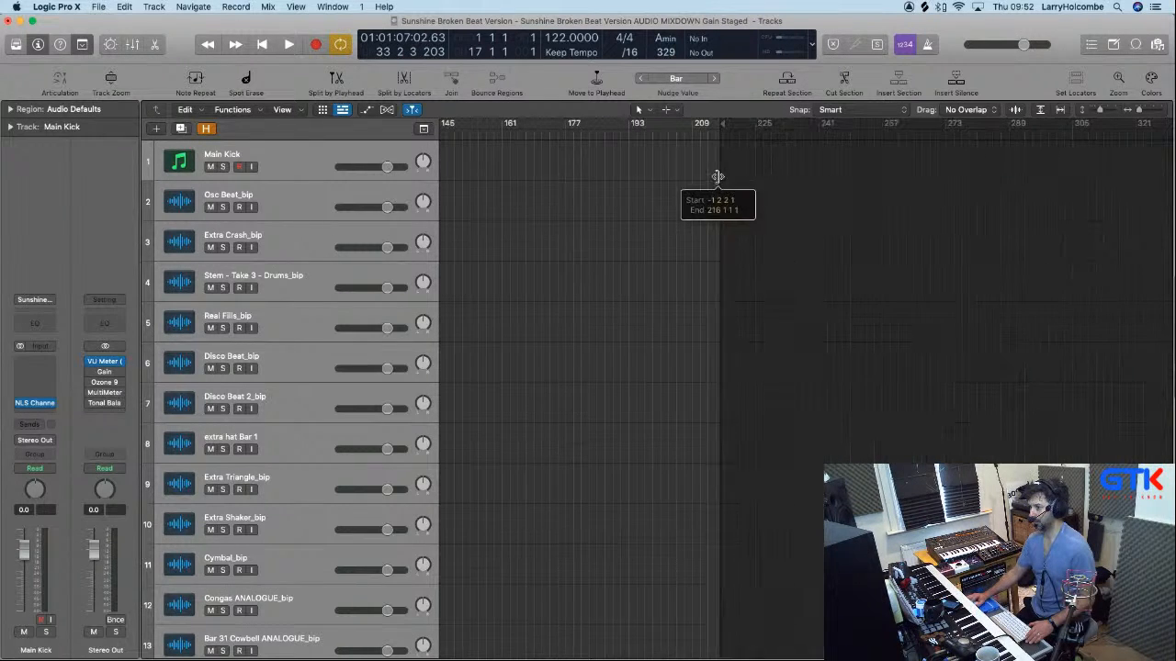
scroll(909, 184, left, 20)
scroll(919, 183, right, 2)
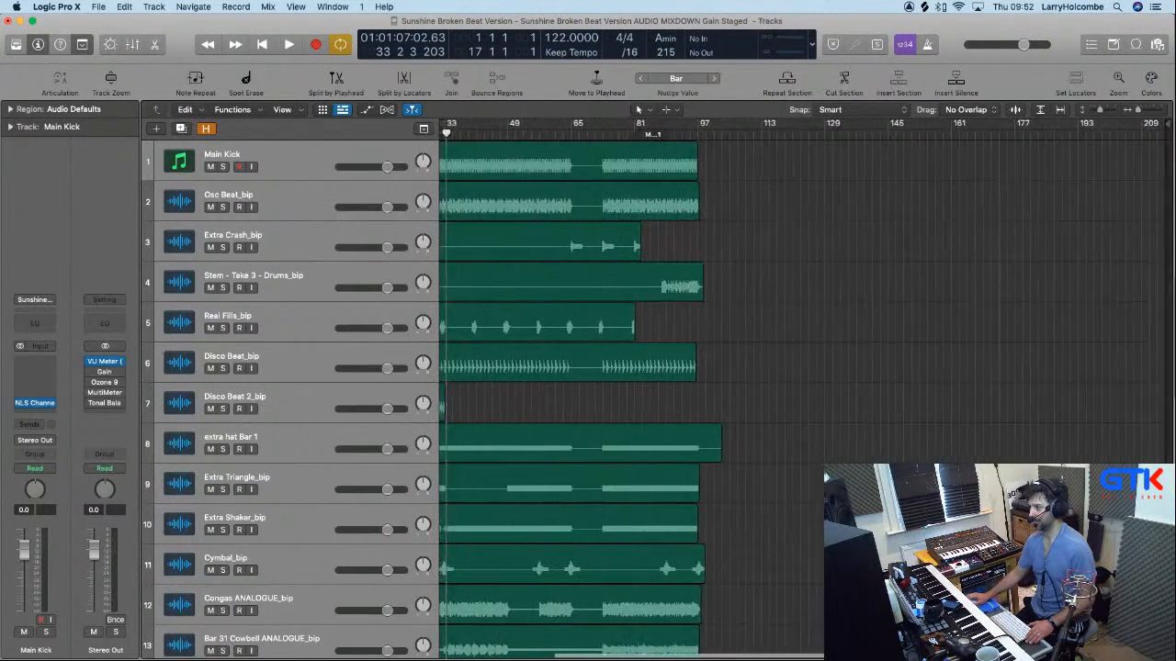
mouse_move(1166, 124)
mouse_down()
mouse_move(1102, 147)
mouse_move(733, 172)
mouse_up()
scroll(492, 123, left, 7)
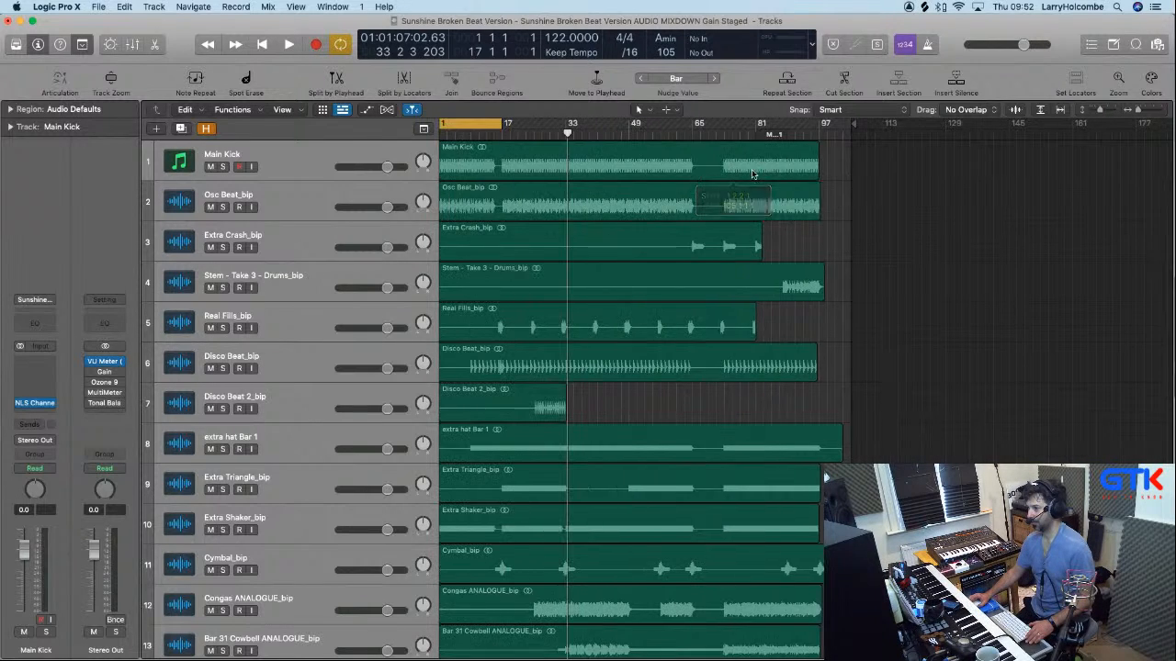
click(493, 123)
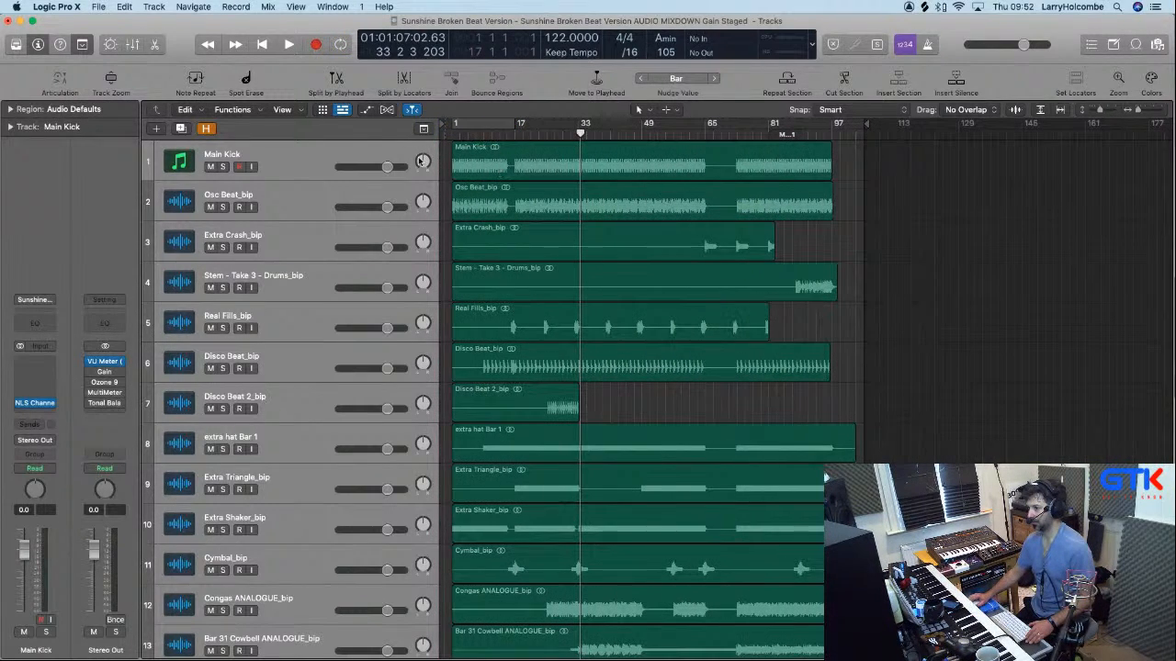
Bounce the selected tracks in place again for the shortened project, as new tracks with volume and pan automation and no normalizing.
click(98, 7)
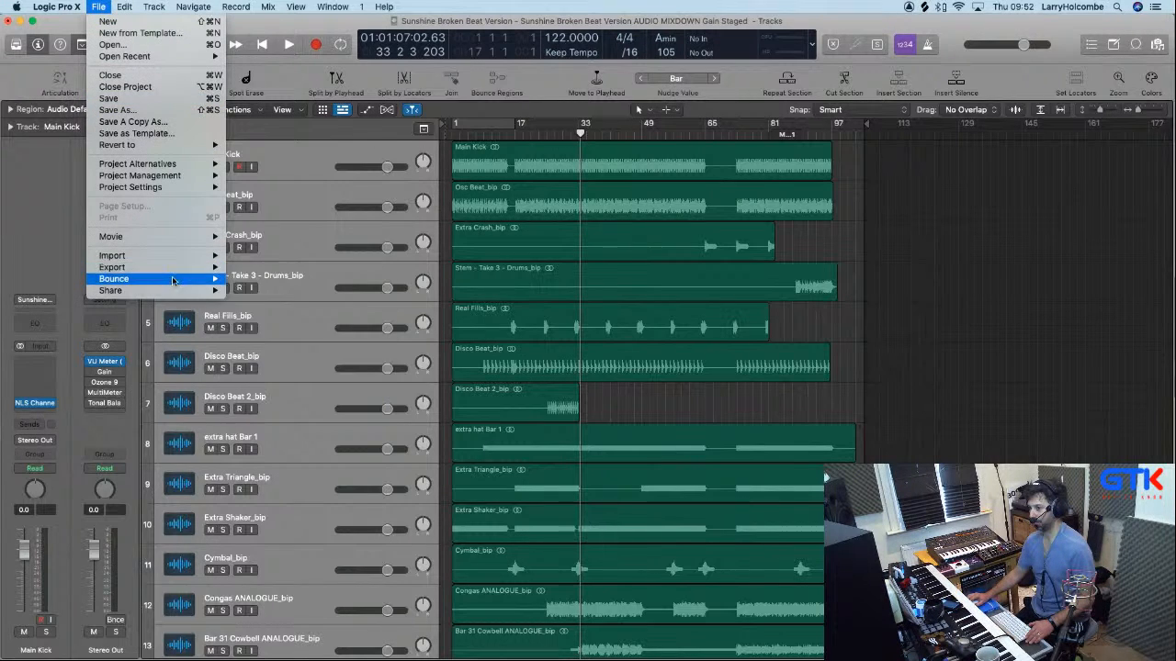
mouse_move(196, 279)
click(287, 290)
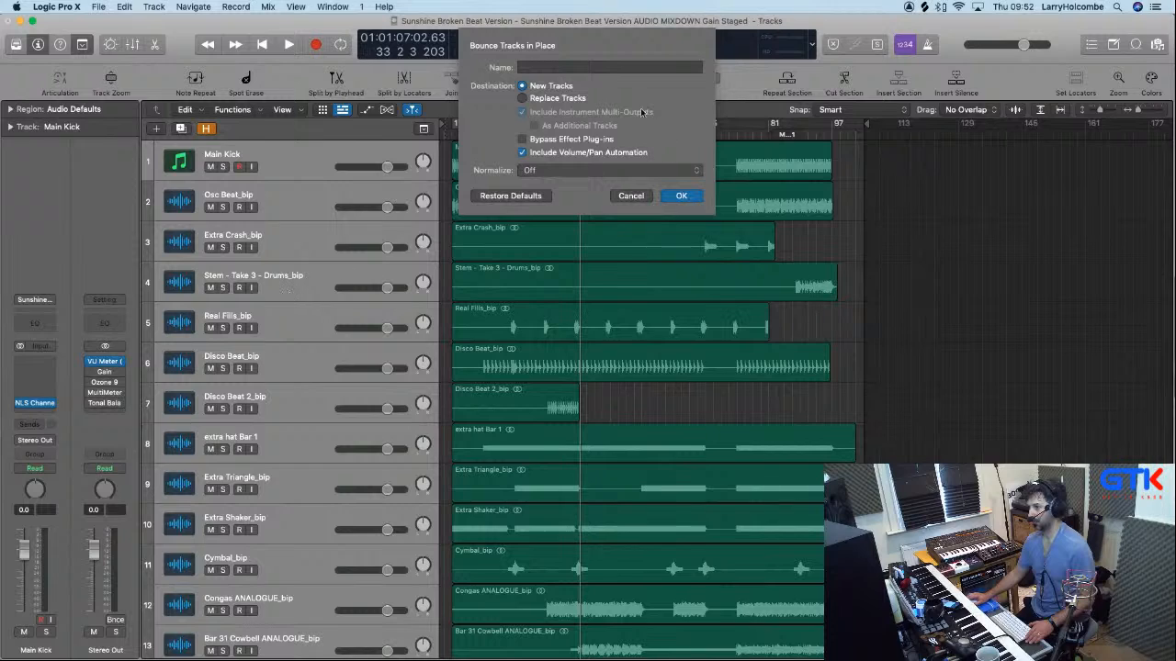
click(681, 196)
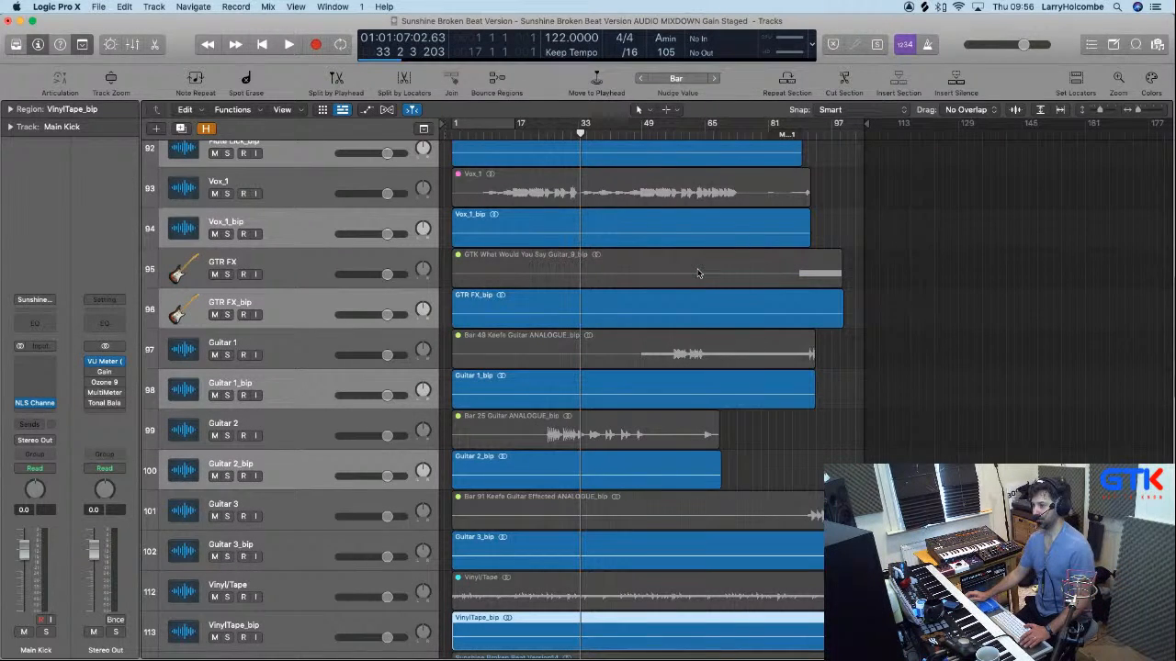
Select all the bounced-in-place tracks, from Main Kick_bip down to VinylTape_bip, and move them above the original tracks.
scroll(697, 272, up, 15)
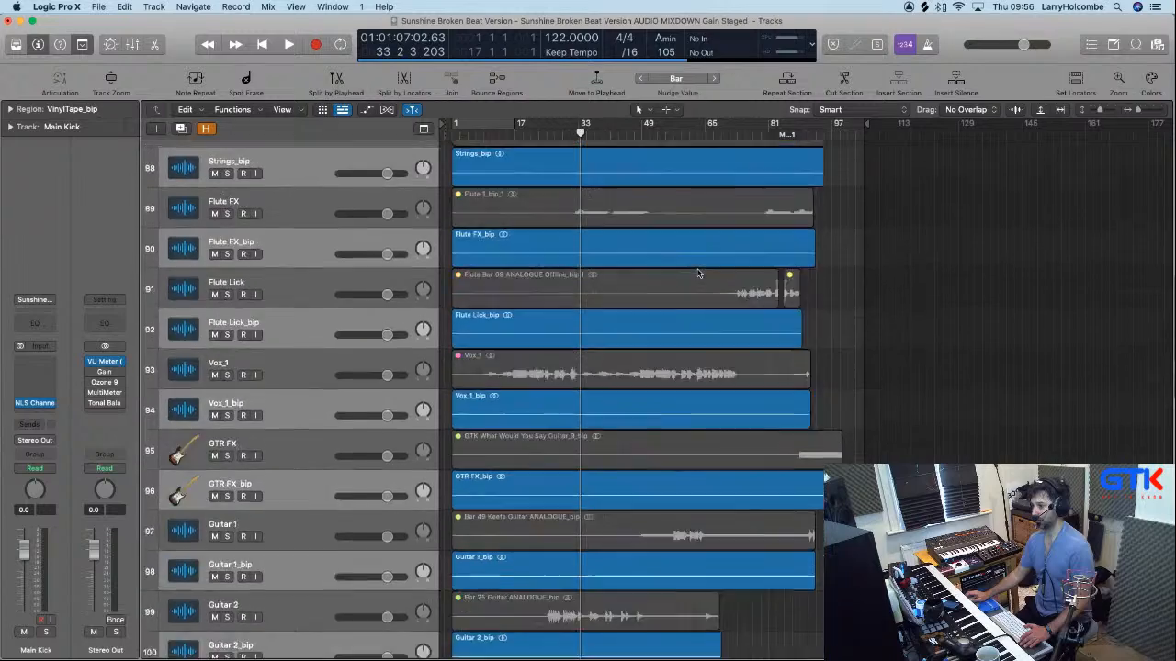
scroll(697, 273, up, 10)
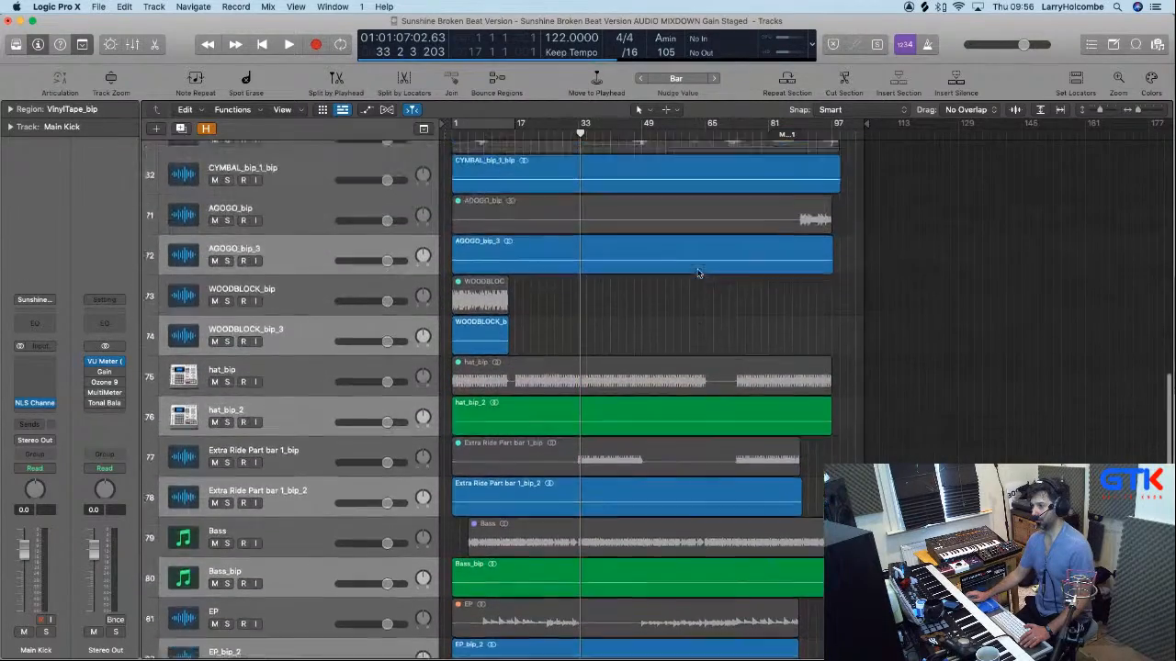
scroll(597, 420, up, 15)
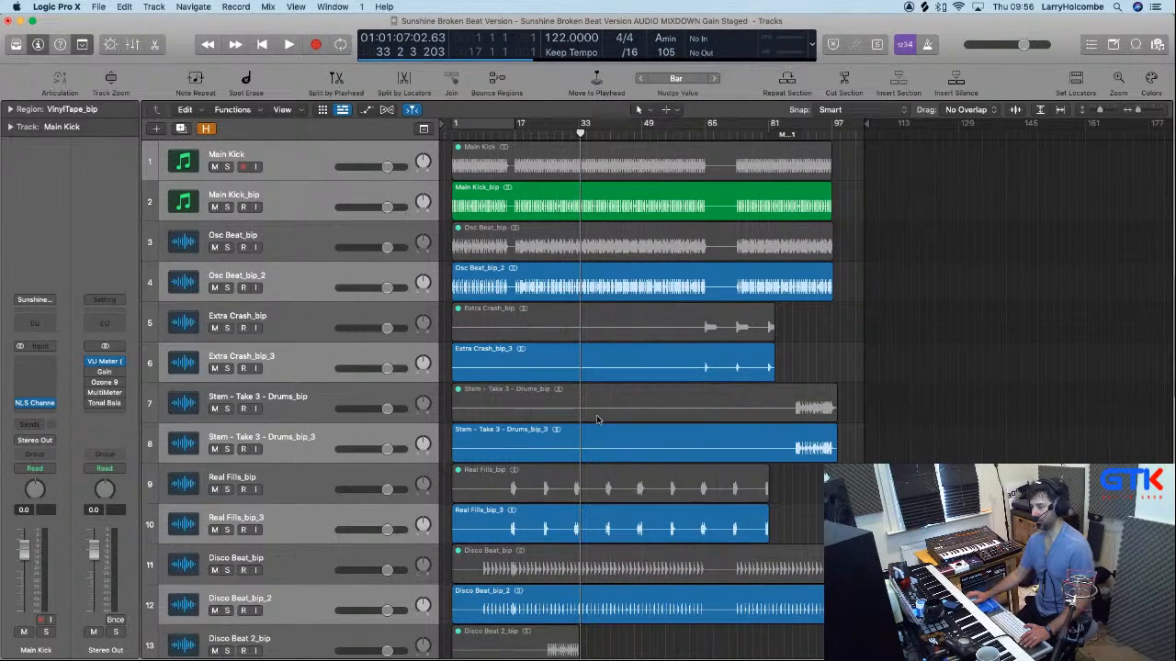
super+click(301, 155)
scroll(368, 170, down, 20)
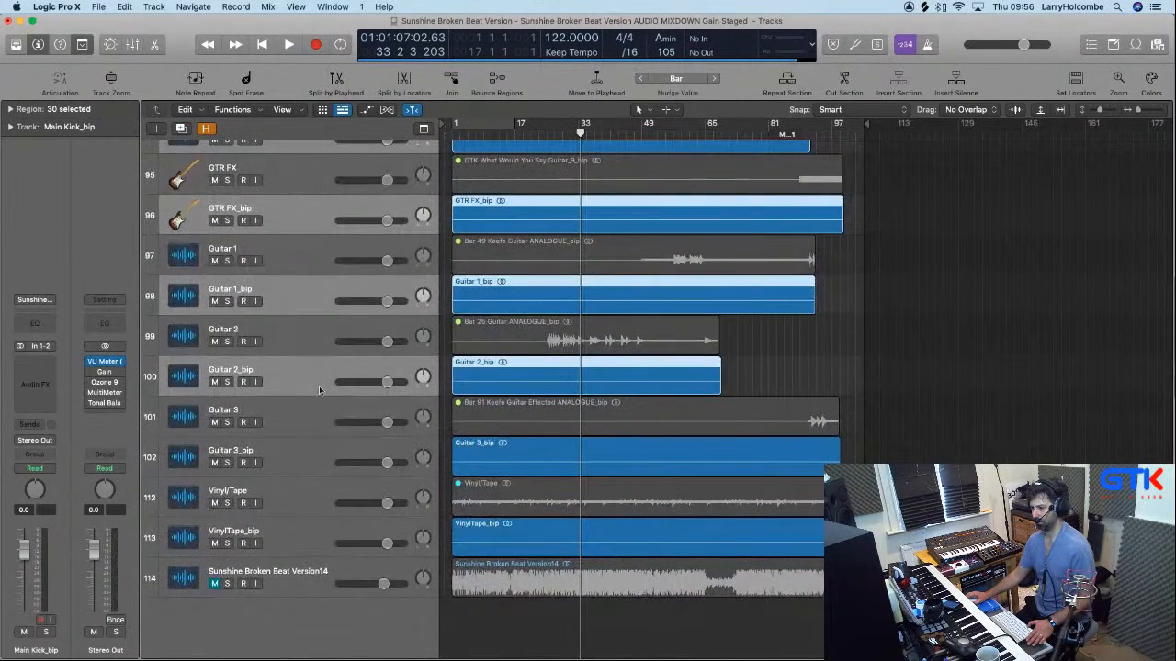
super+click(295, 452)
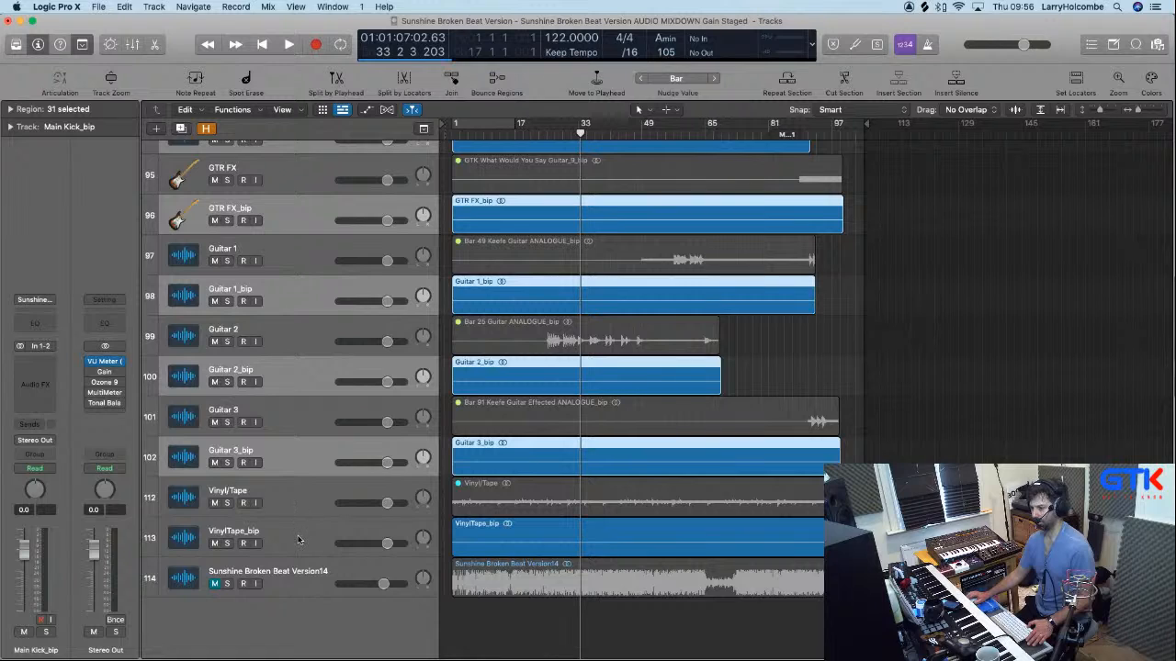
super+click(299, 533)
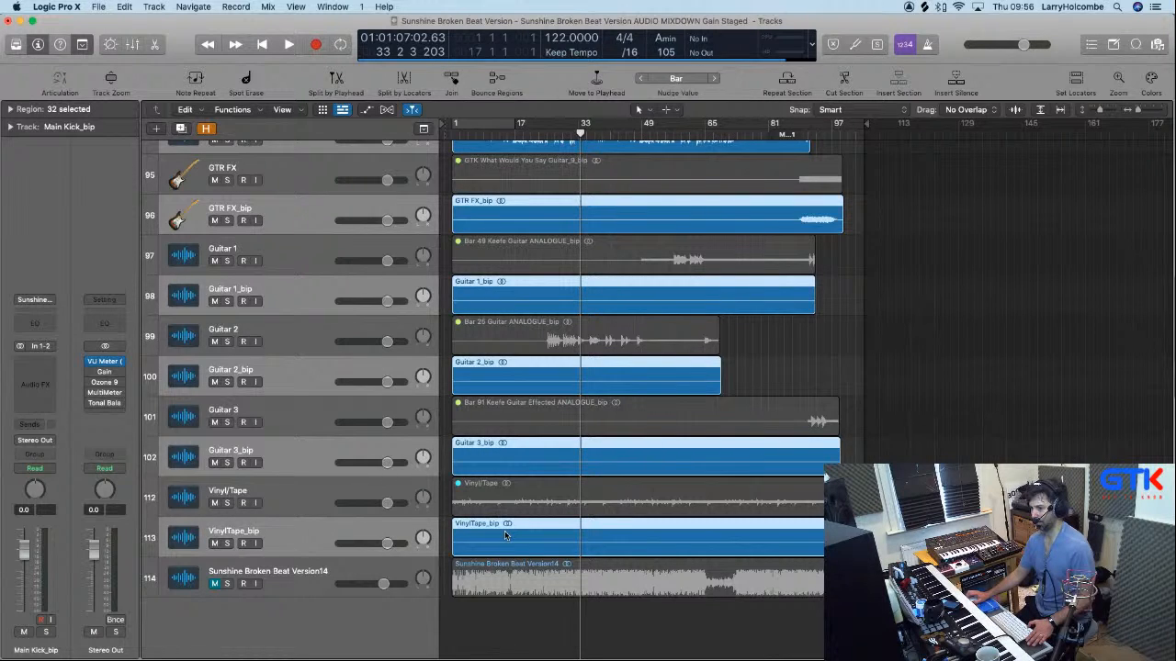
scroll(504, 534, up, 20)
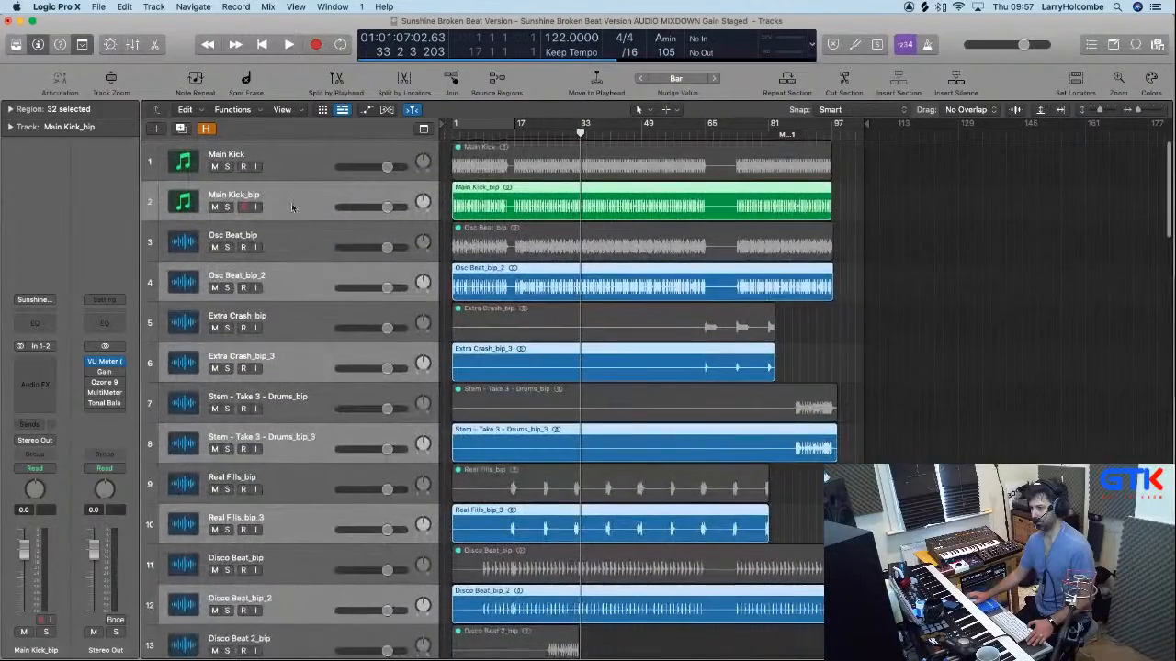
drag(284, 195, 274, 145)
click(840, 251)
Select the original Disco Beat_bip track, inspect the settings of its RX 7 De-click plug-in, and close the plug-in window.
scroll(823, 256, down, 5)
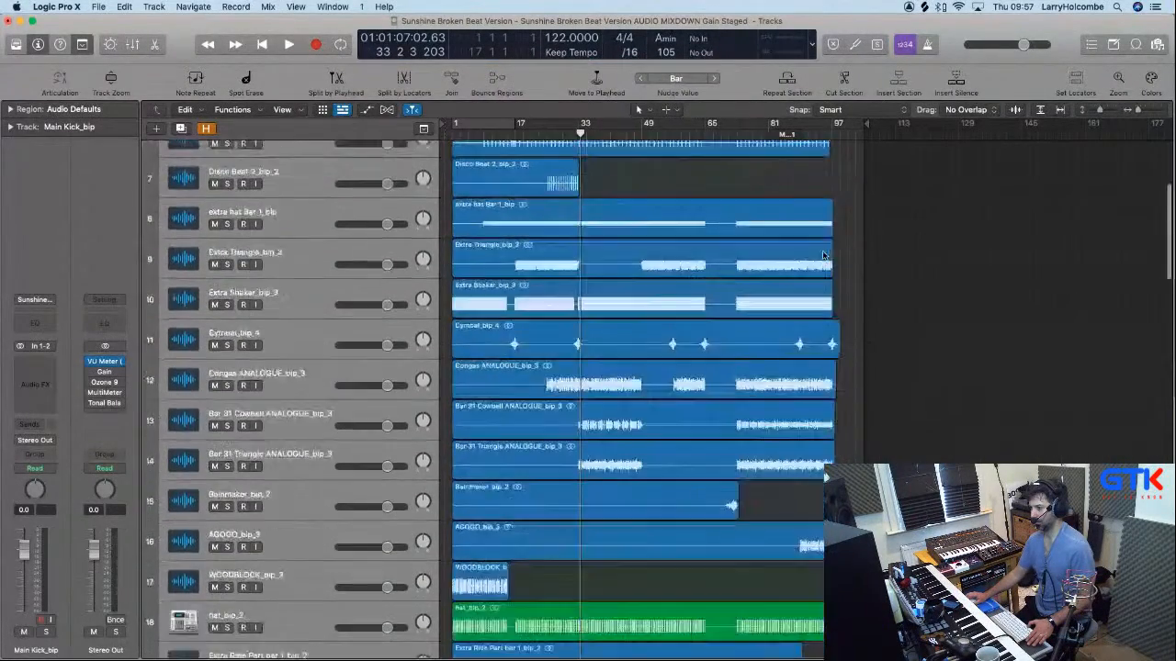
scroll(823, 256, down, 8)
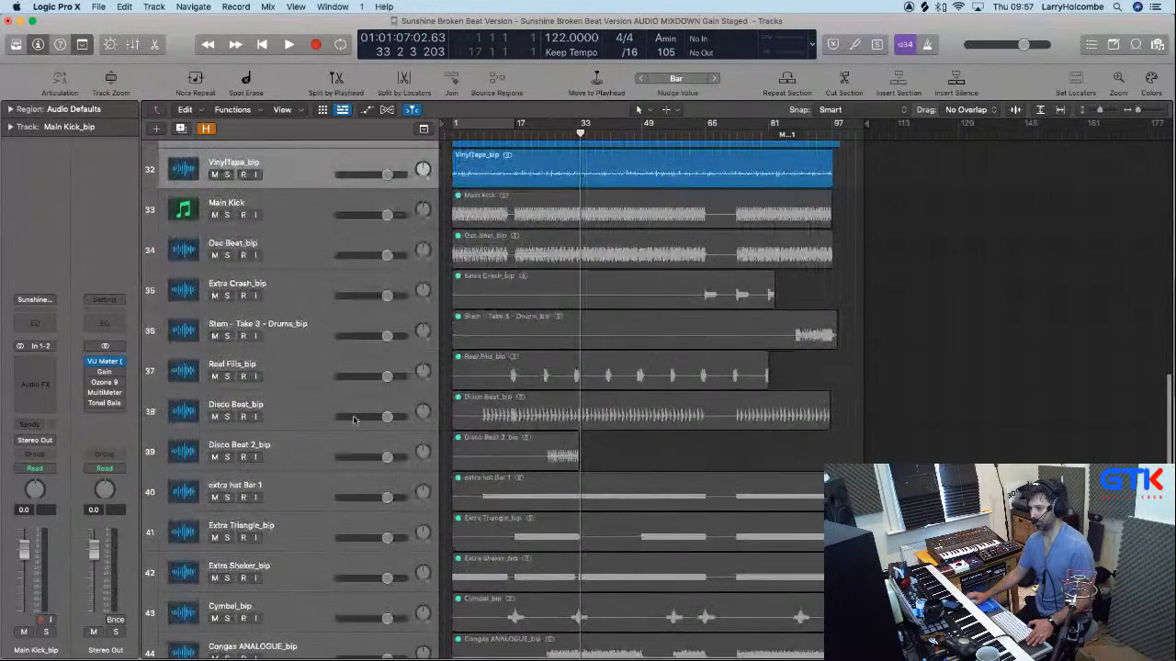
click(353, 420)
scroll(354, 415, up, 2)
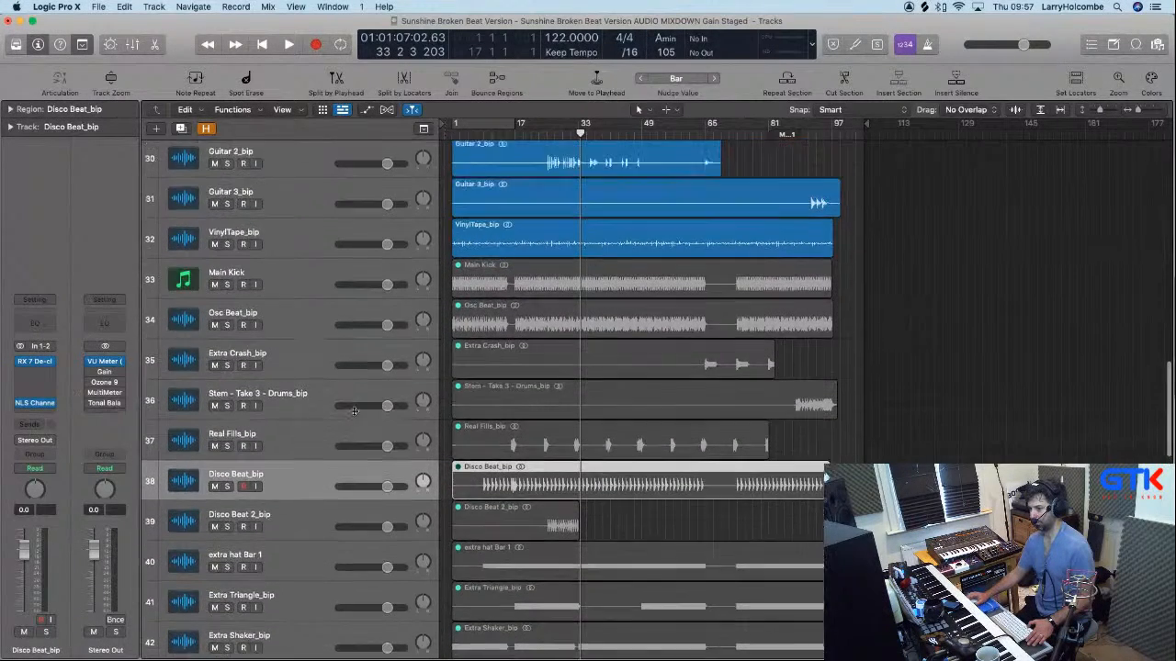
scroll(354, 410, up, 2)
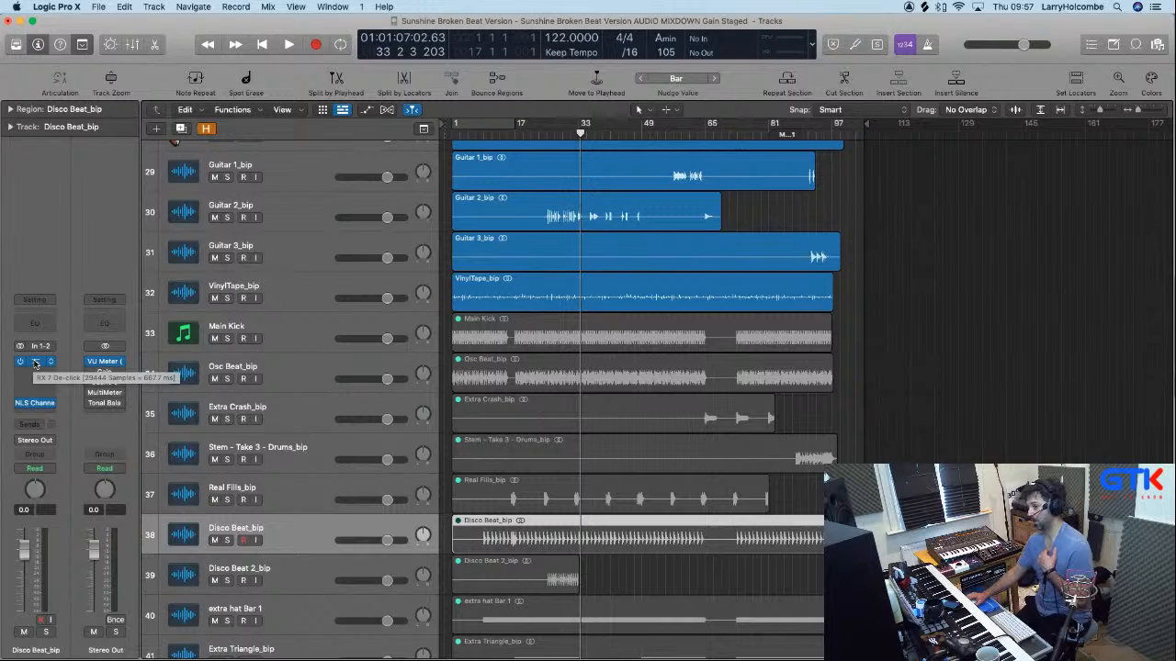
click(35, 363)
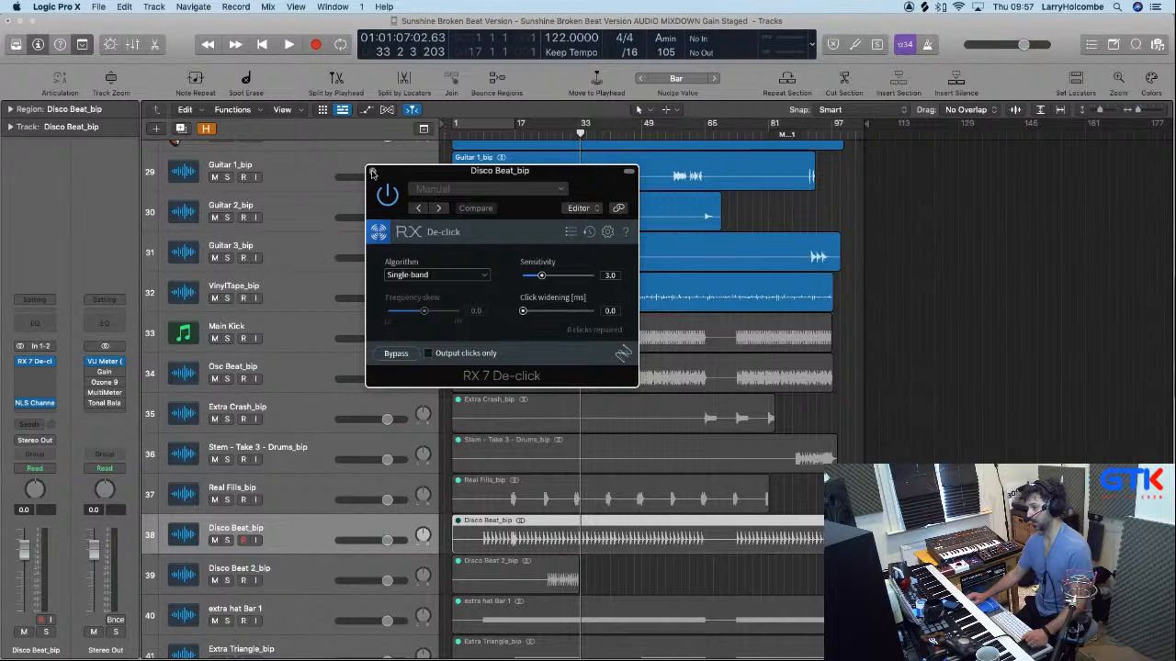
click(372, 171)
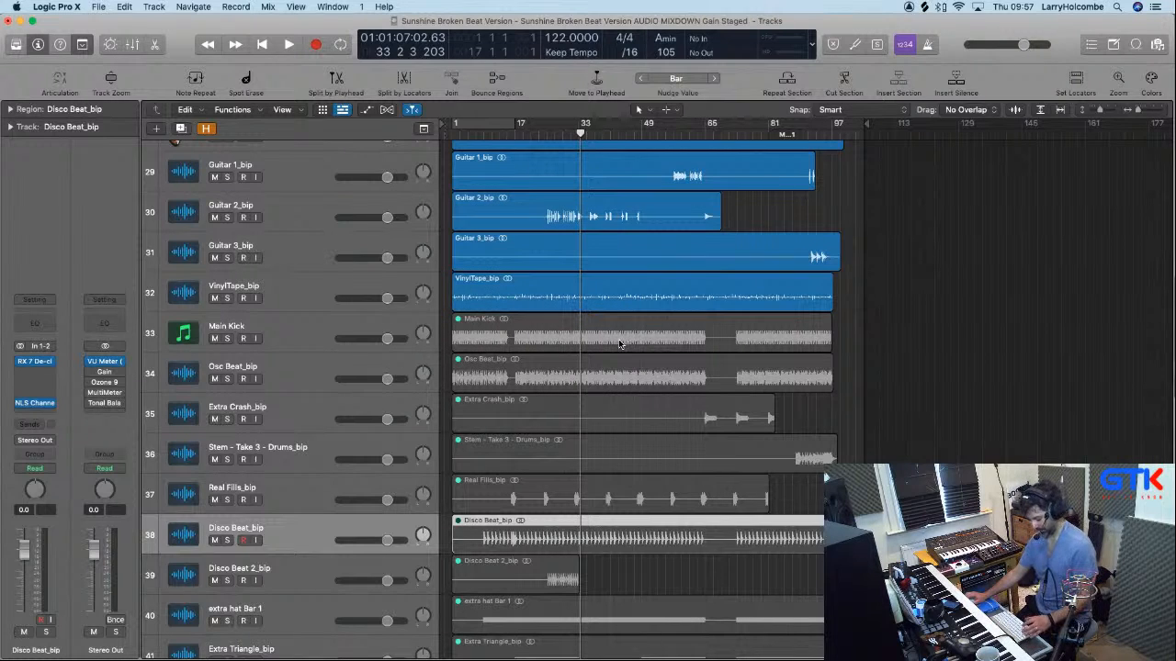
Examine the plug-ins inserted on the original tracks' channel strips in the mixer.
key(x)
scroll(979, 410, right, 5)
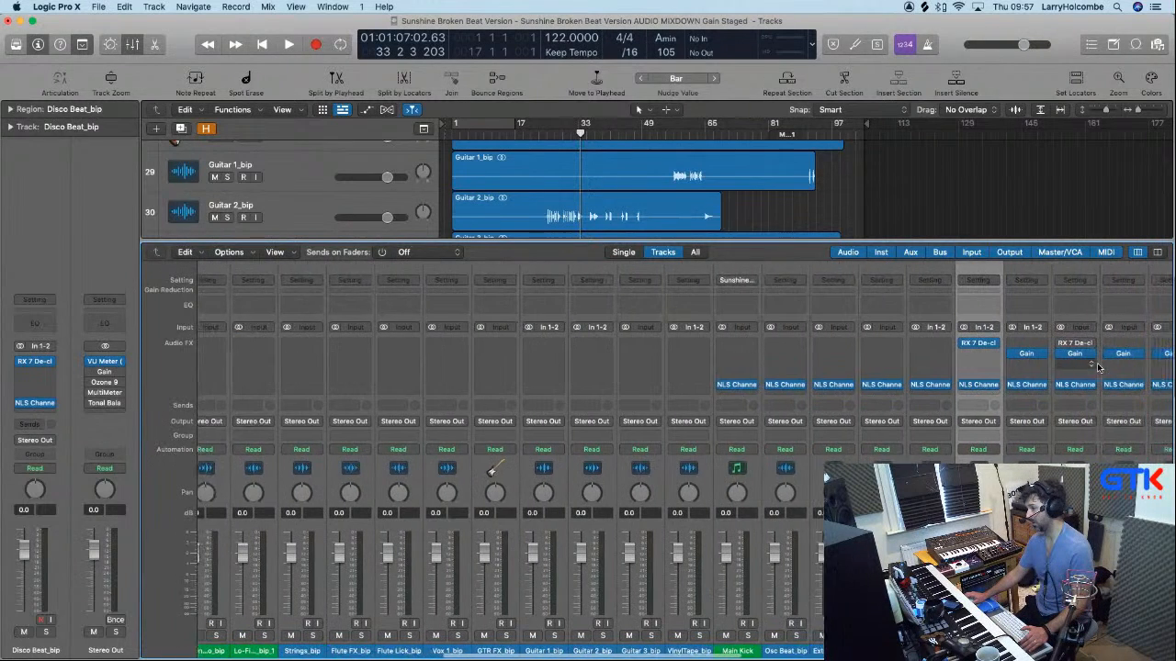
scroll(1099, 367, right, 4)
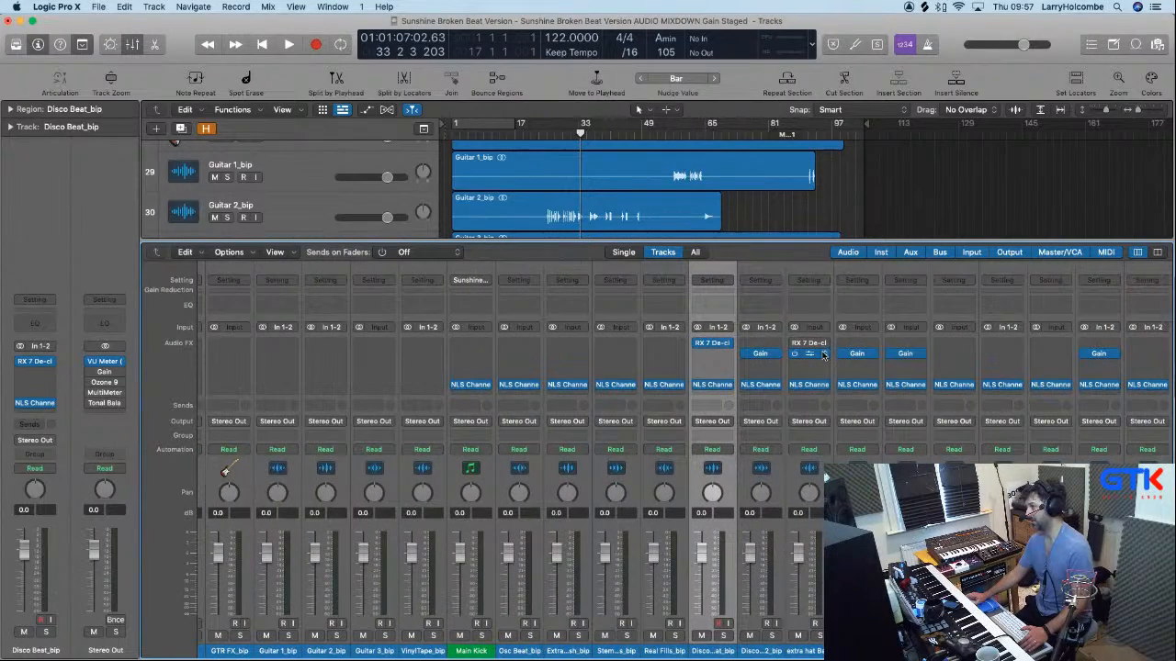
scroll(823, 355, right, 10)
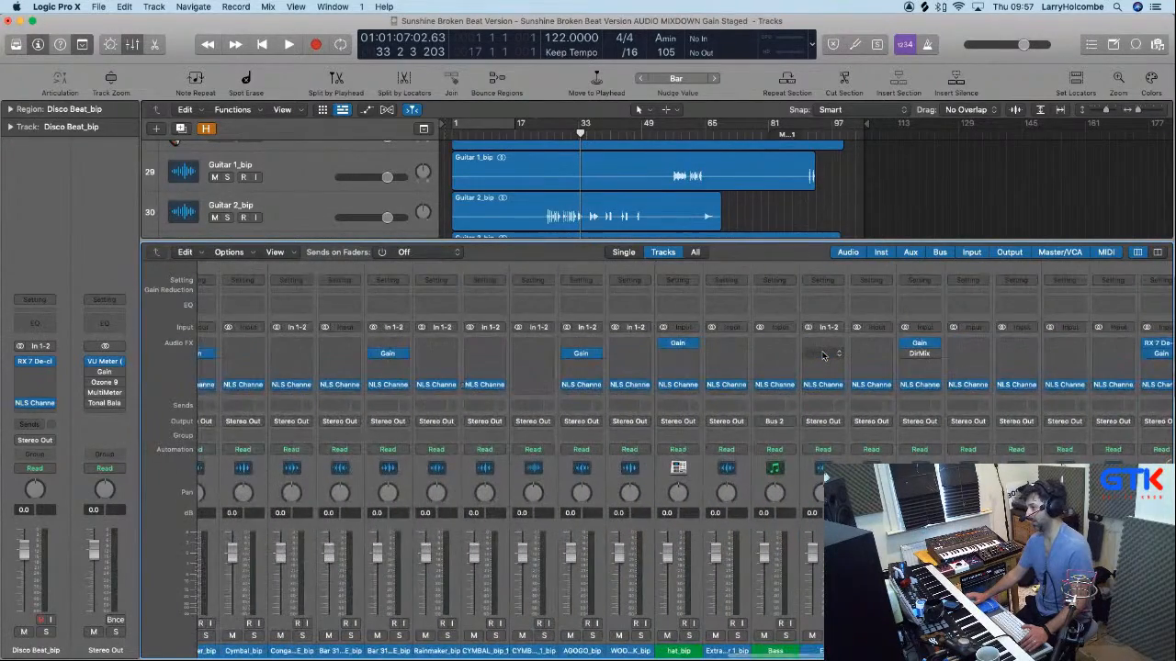
scroll(823, 354, right, 9)
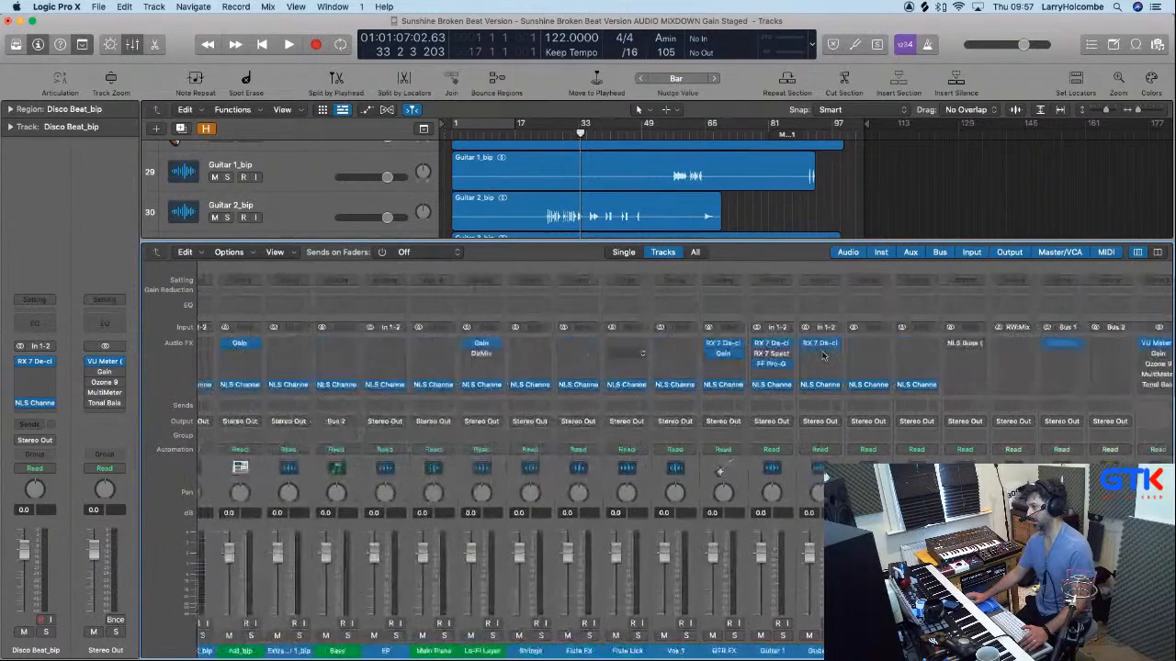
scroll(823, 354, right, 2)
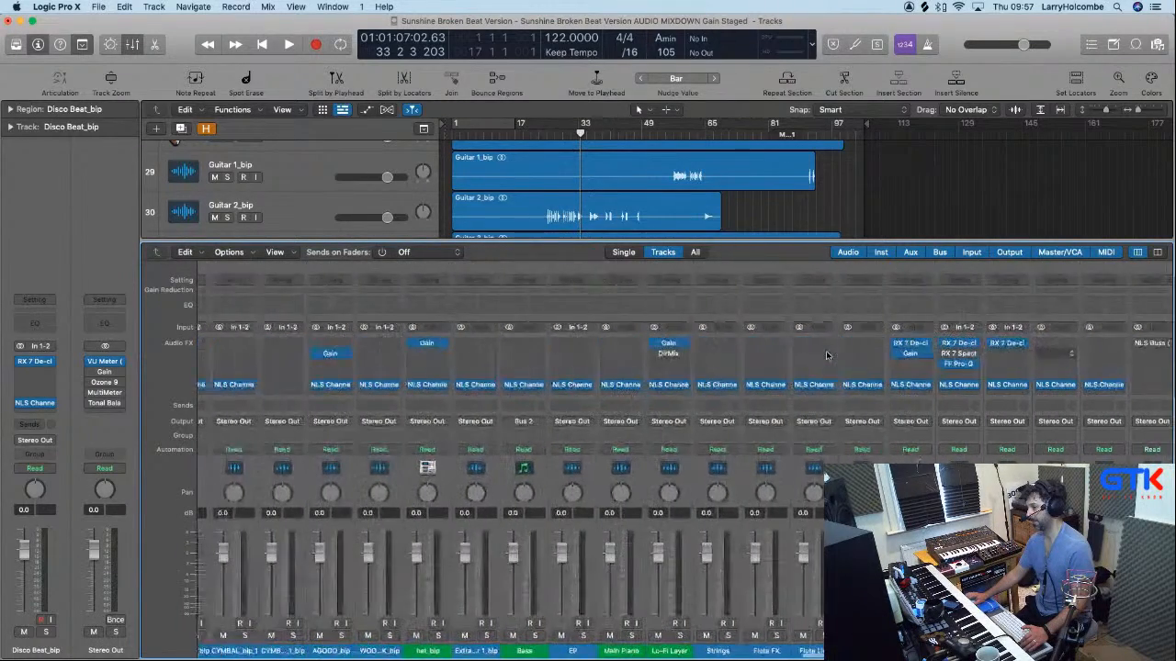
key(x)
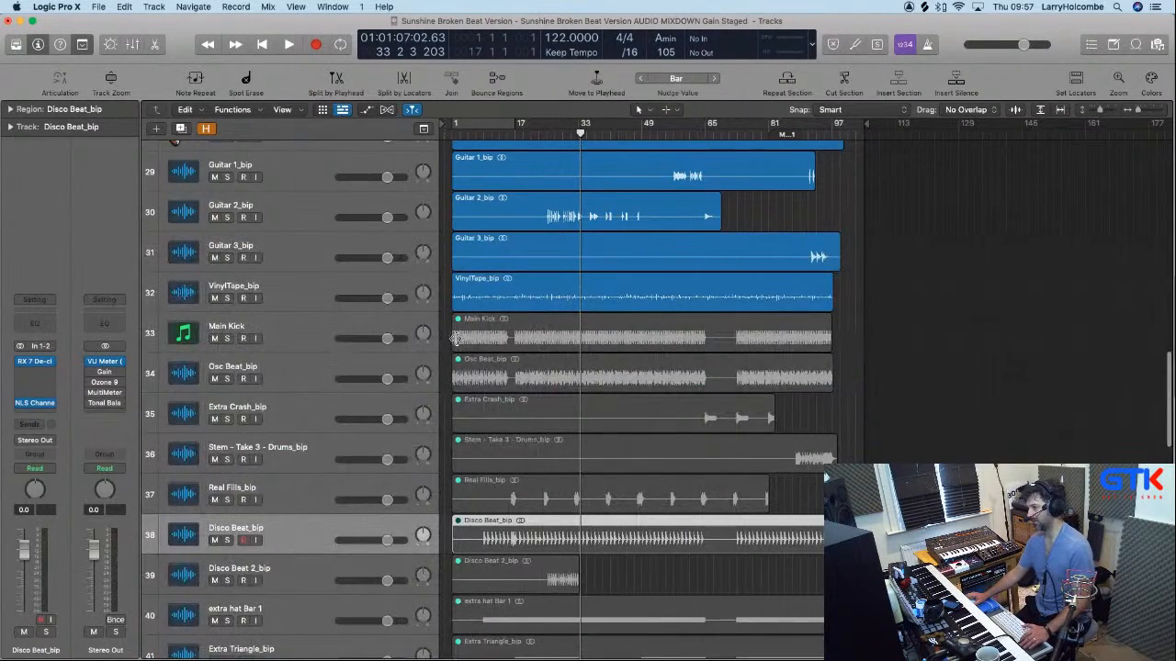
Delete all the original tracks from Main Kick down to Sunshine Broken Beat Version14, keeping only the bounced tracks.
click(285, 326)
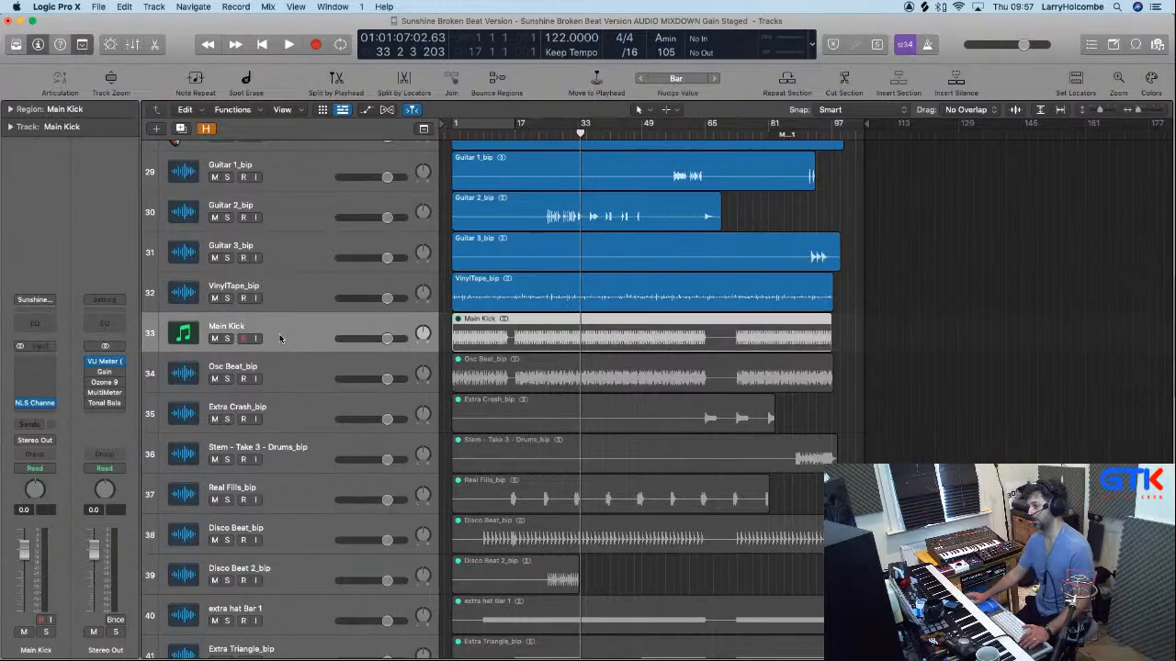
scroll(281, 333, up, 10)
scroll(280, 338, down, 10)
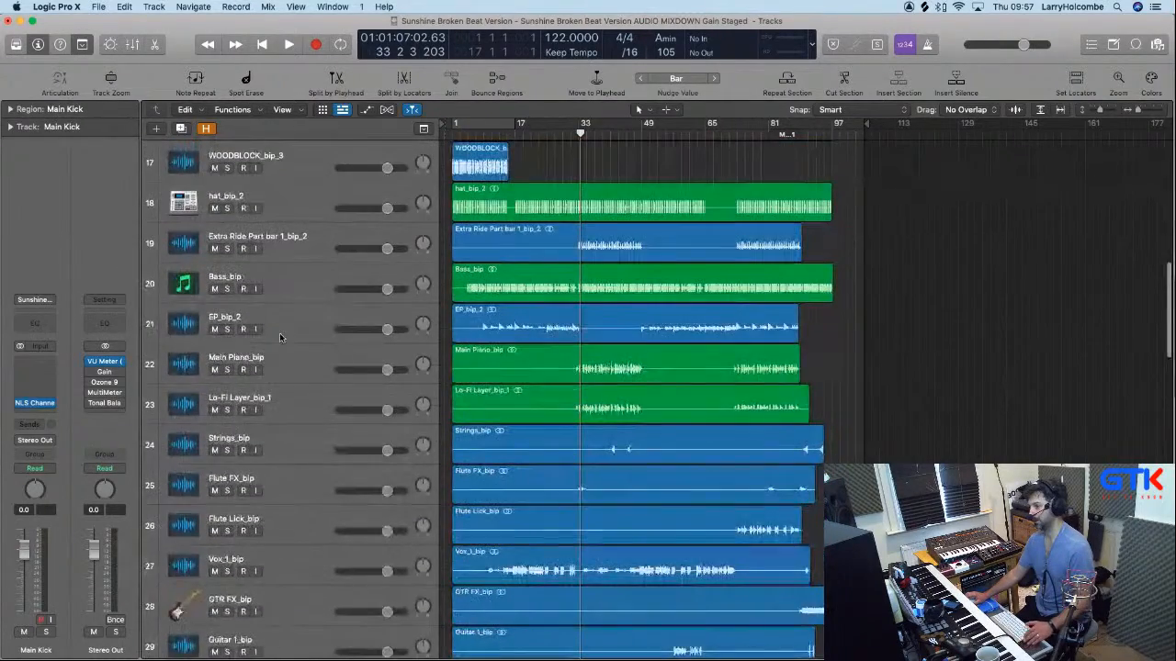
scroll(285, 413, down, 20)
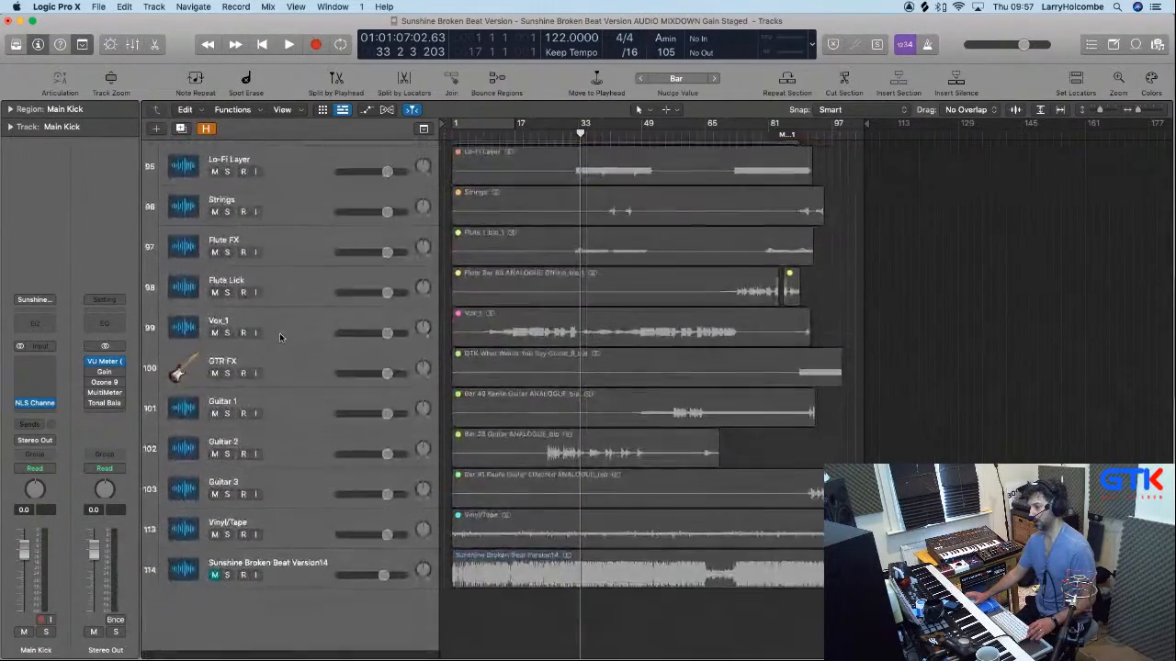
key(super+a)
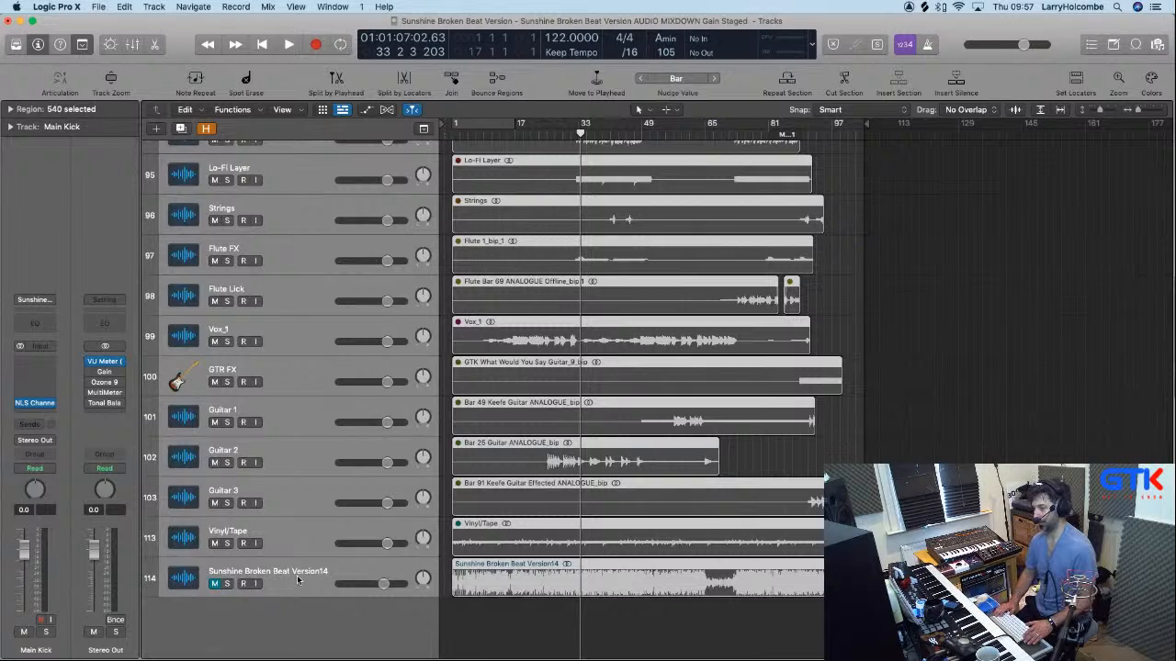
key(Delete)
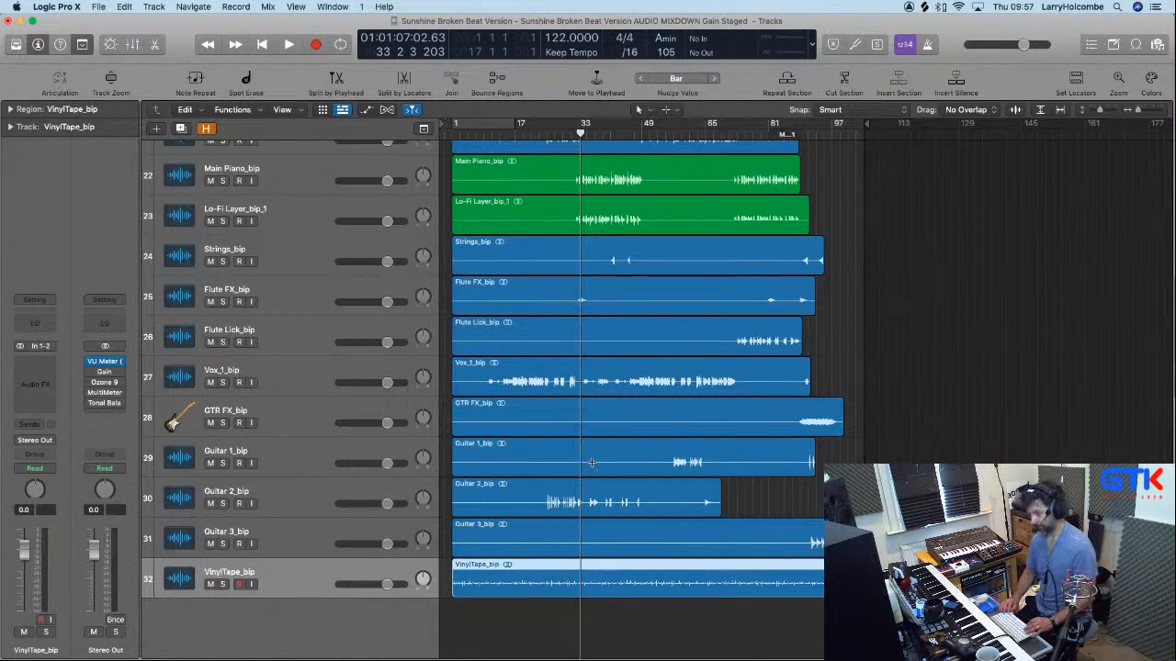
Reduce the track height until all the bounced tracks fit in view, and look over their channel strips in the mixer.
key(super+Up)
key(super+Up)
key(super+Up)
key(super+Up)
key(super+Up)
key(x)
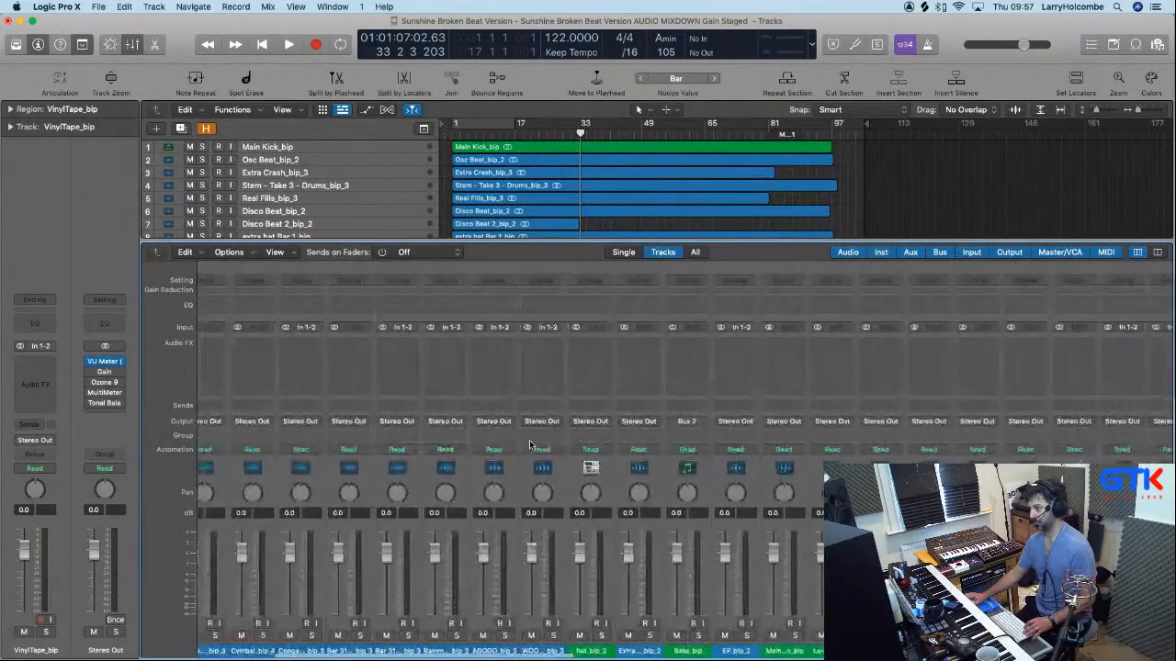
key(x)
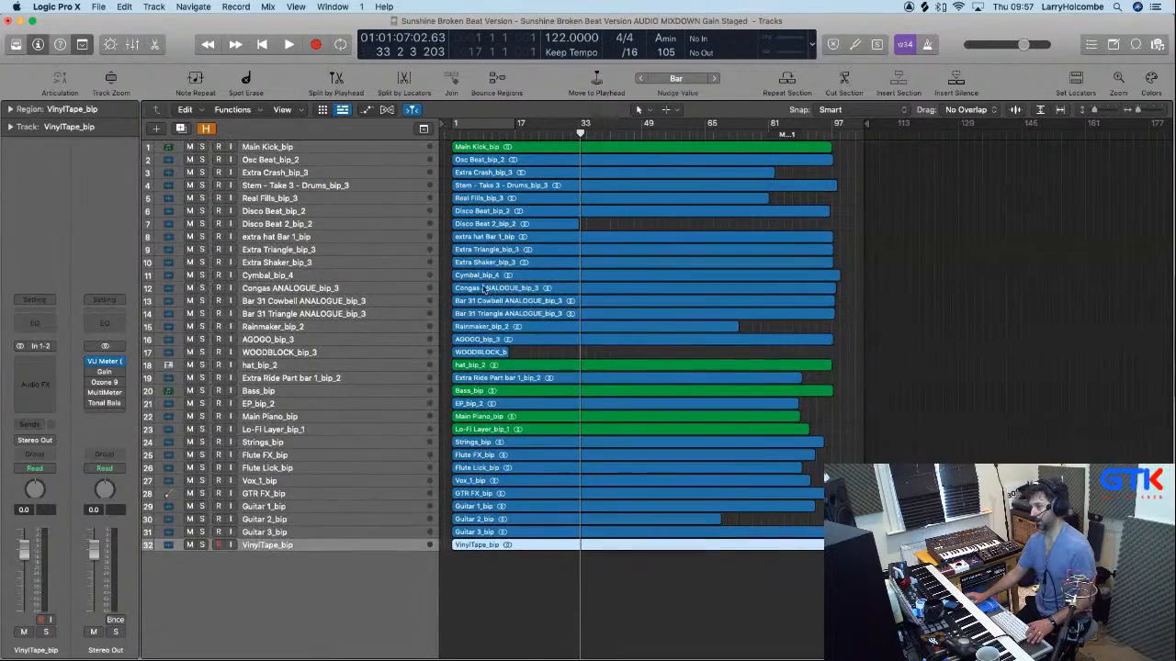
Select all the bounced tracks in the mixer and pull their volume faders all the way down.
key(x)
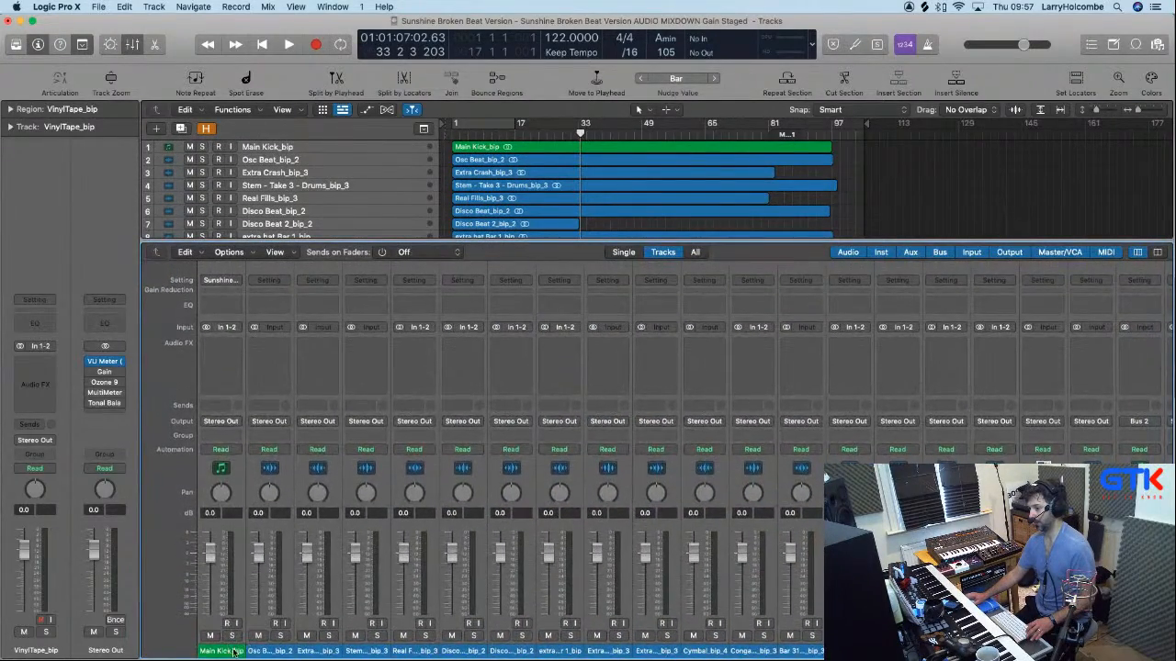
click(235, 650)
scroll(494, 616, right, 10)
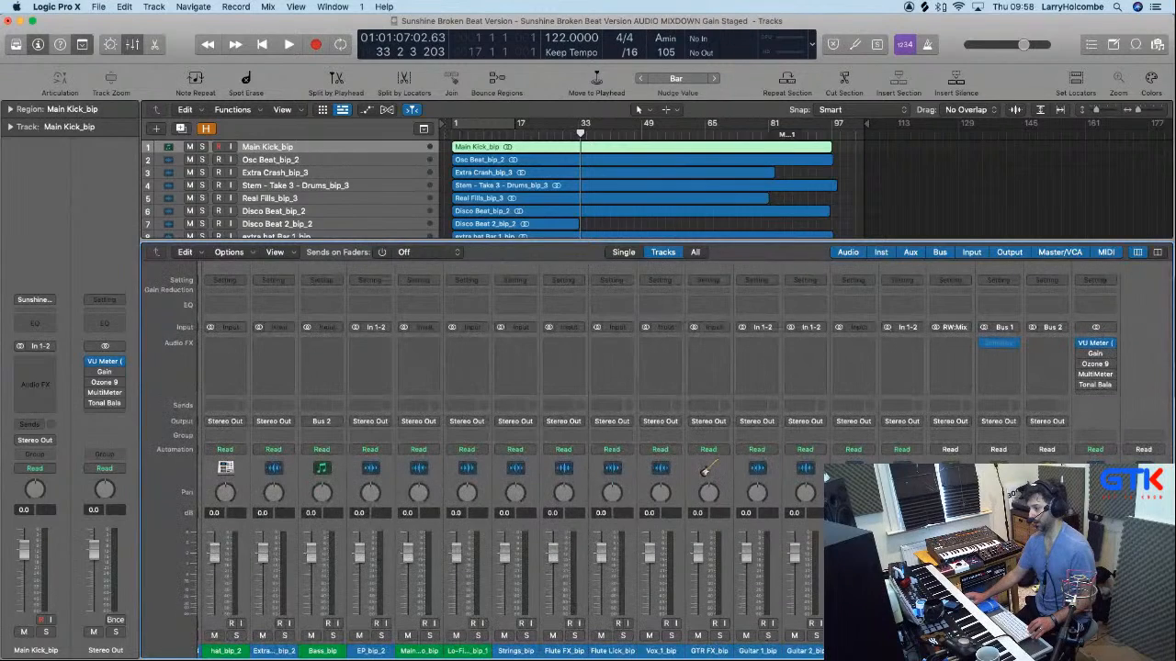
key(super+a)
drag(263, 551, 263, 609)
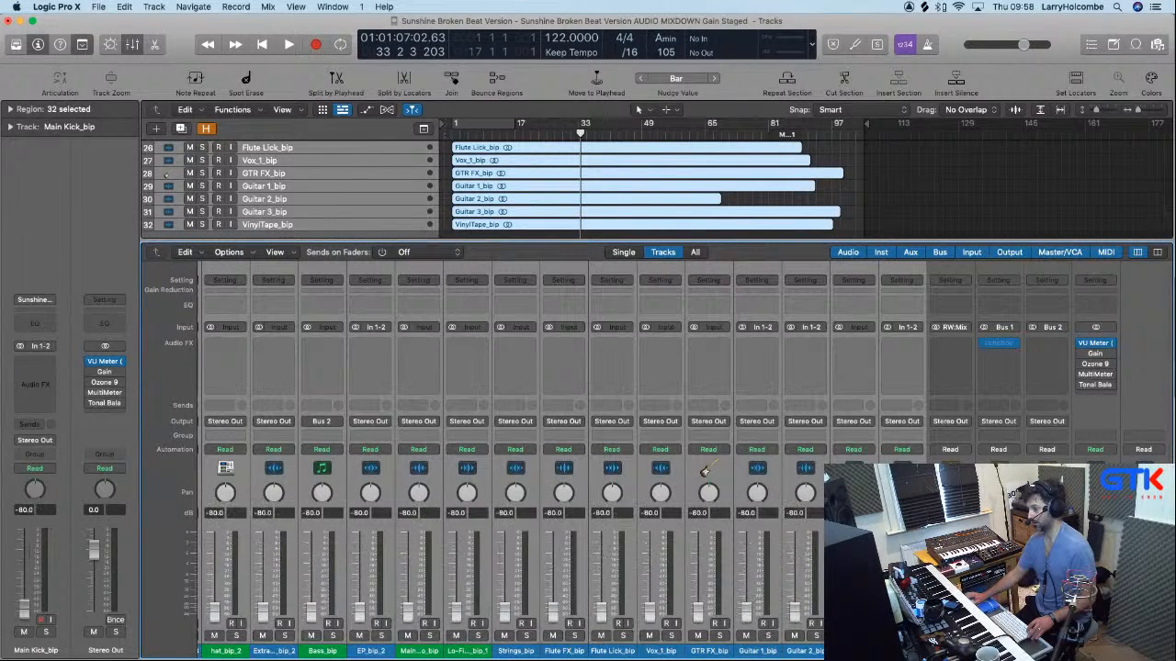
key(x)
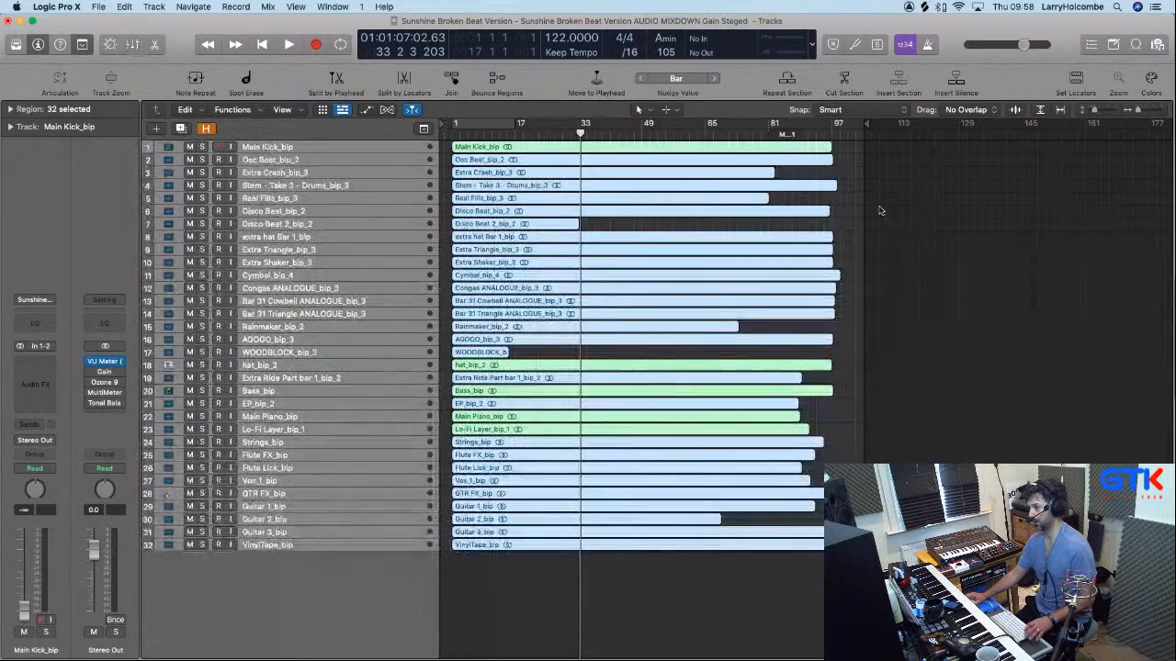
Color all the drum and percussion regions, from Main Kick_bip down to Extra Ride Part bar 1_bip_2, dark green.
click(846, 188)
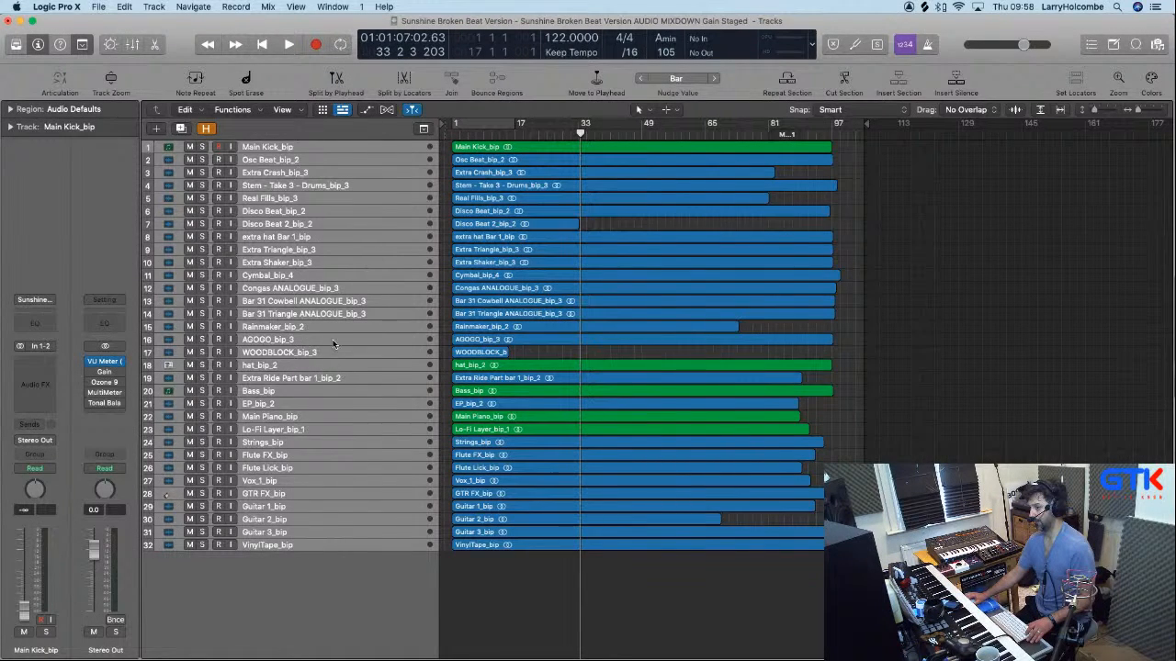
click(318, 363)
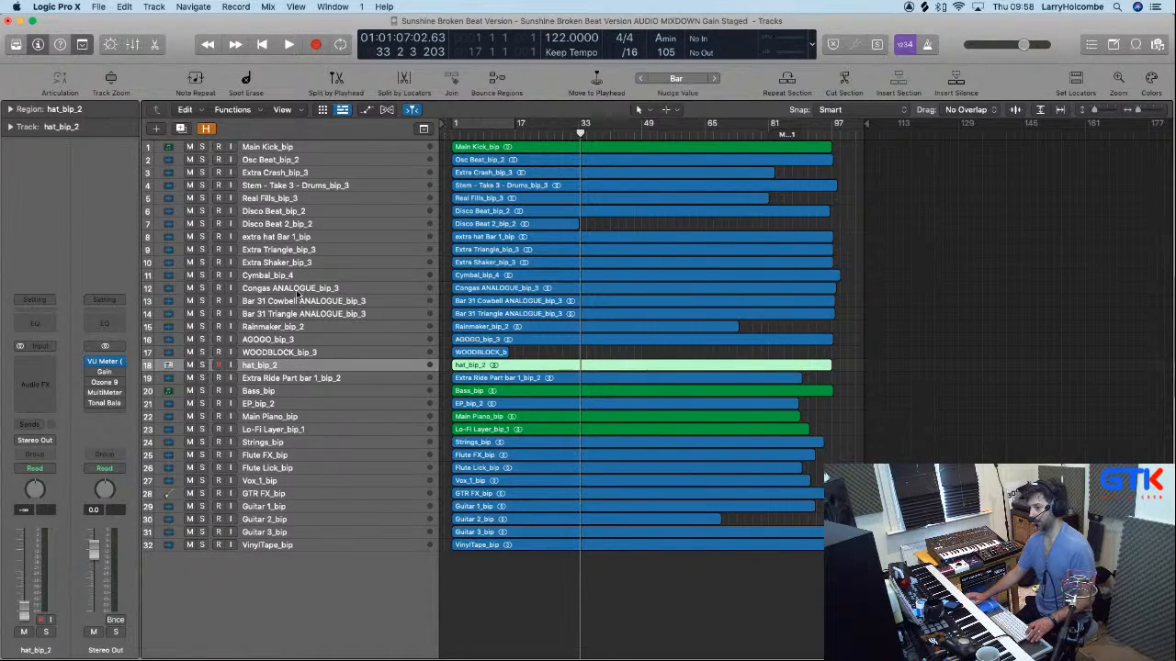
shift+click(309, 150)
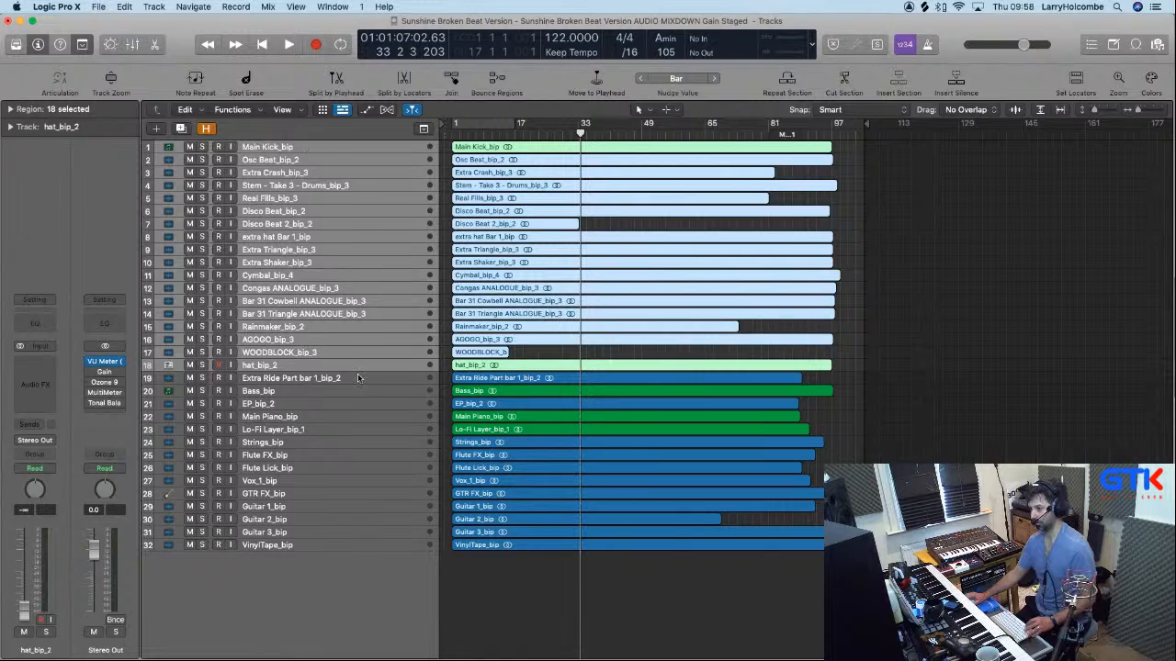
shift+click(326, 377)
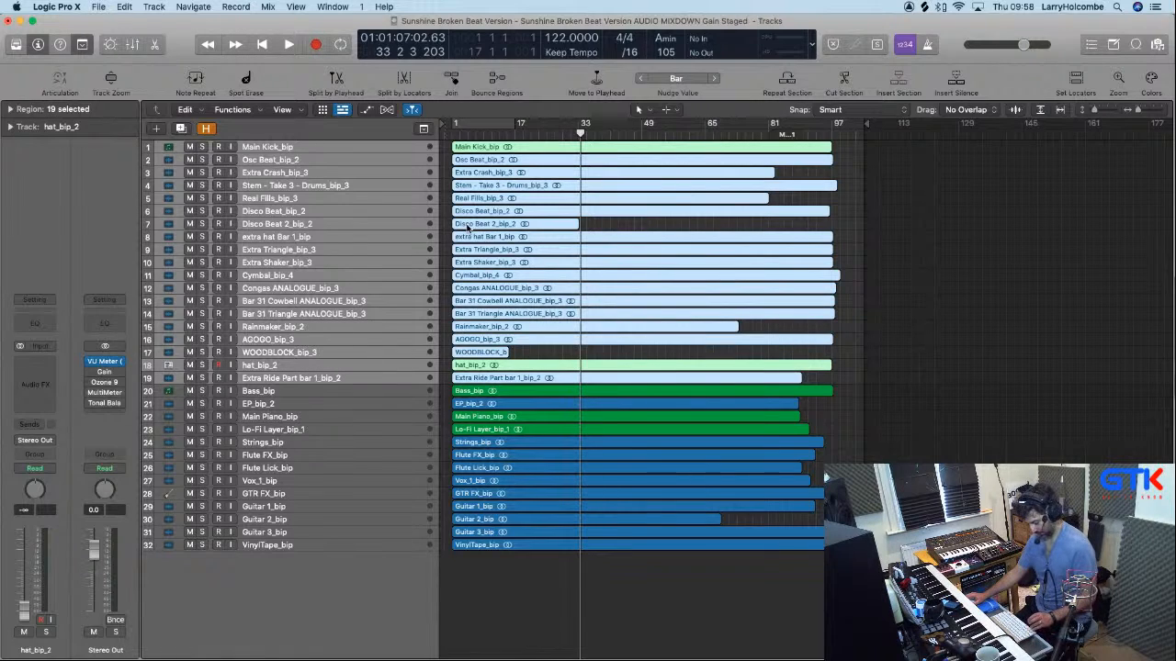
key(alt+c)
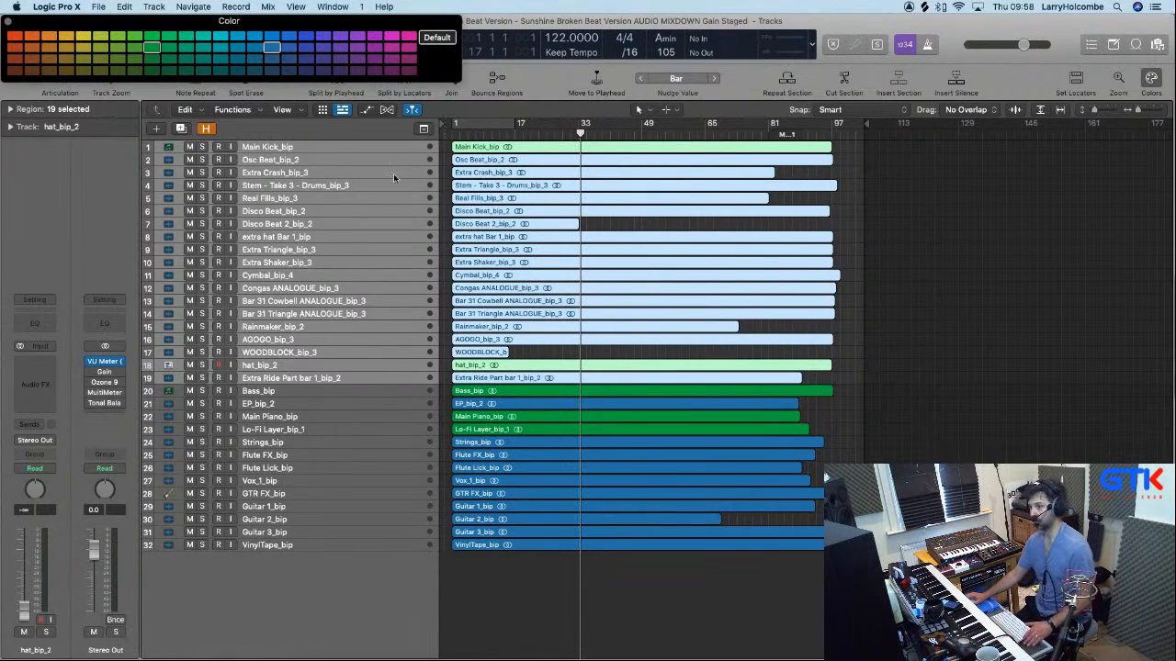
click(168, 72)
click(9, 21)
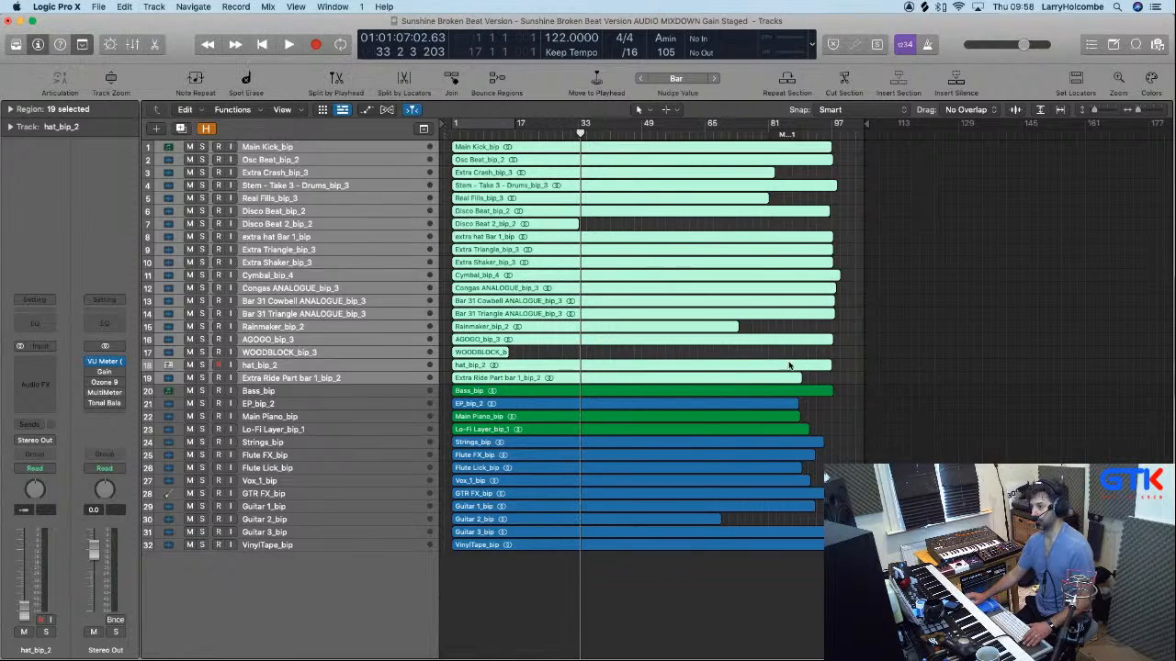
click(779, 358)
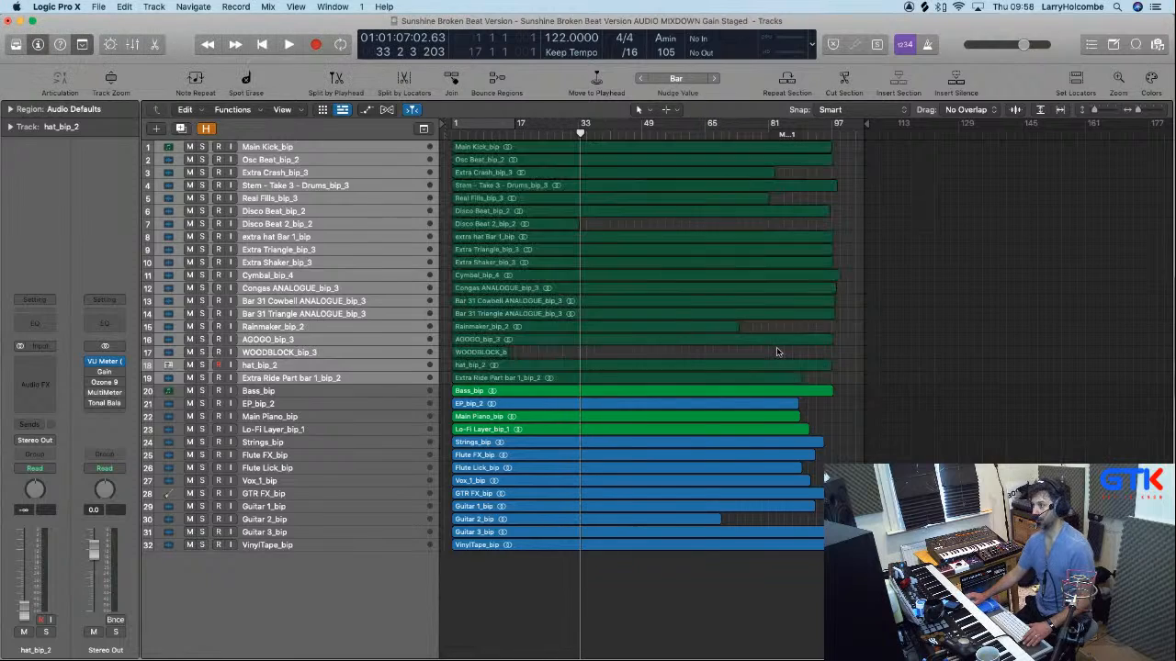
Color the Bass_bip region blue and the EP, Main Piano and Lo-Fi Layer regions orange-red.
click(666, 397)
key(alt+c)
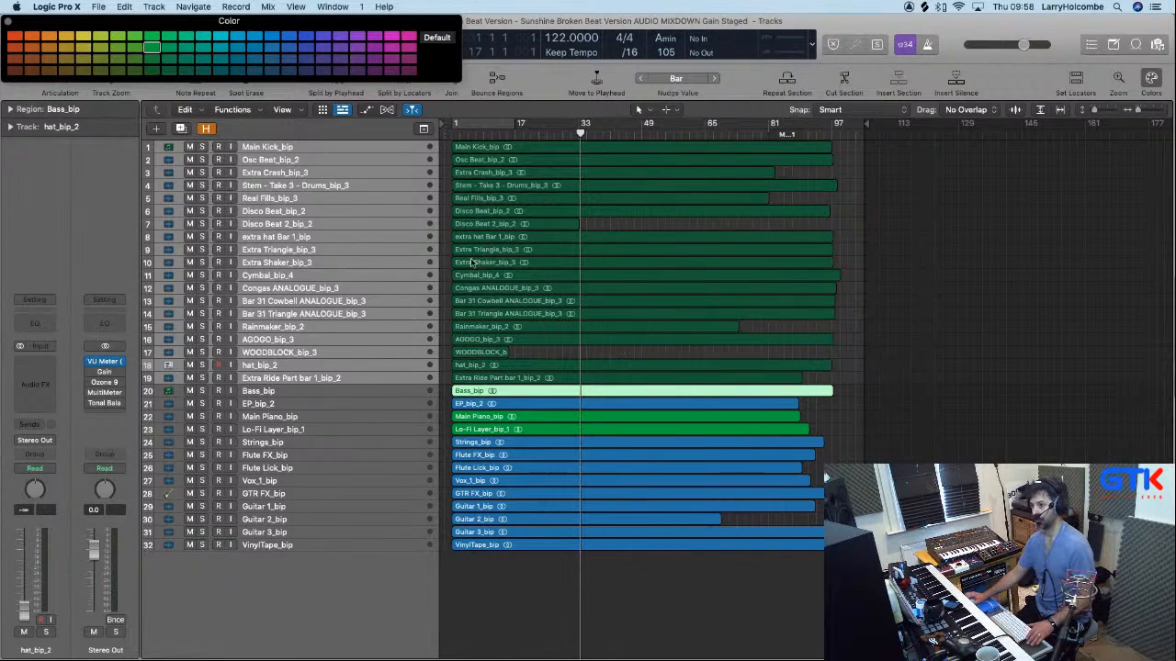
click(306, 37)
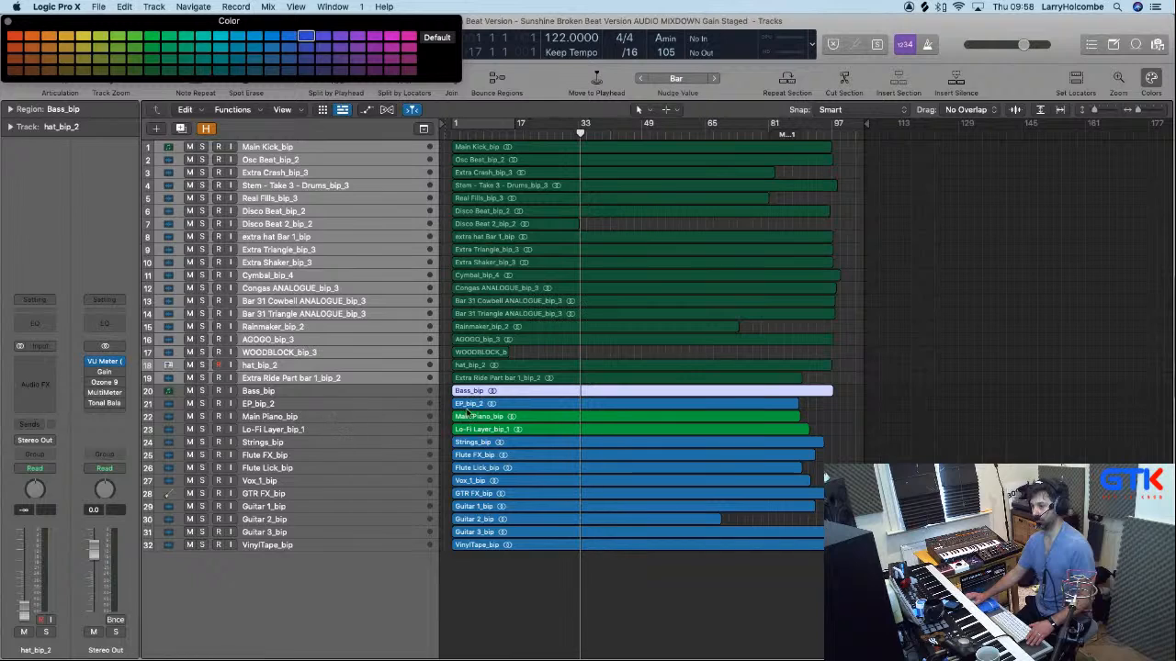
drag(440, 404, 474, 433)
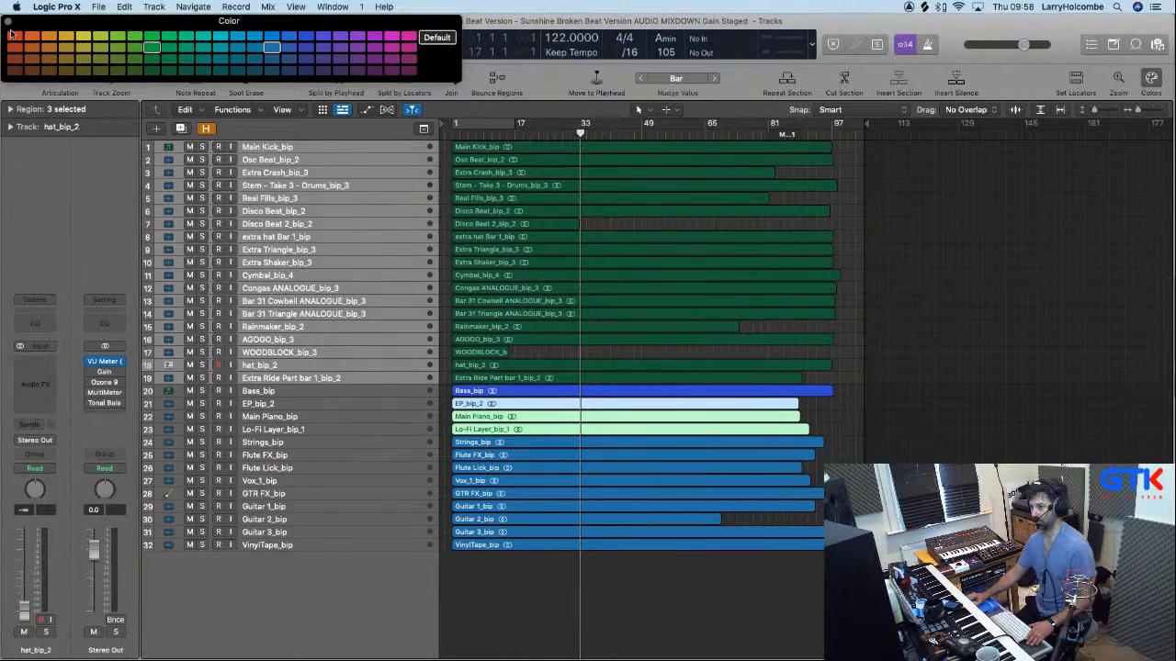
click(12, 35)
Color the Strings_bip region orange and both flute regions, Flute FX_bip and Flute Lick_bip, yellow.
click(498, 441)
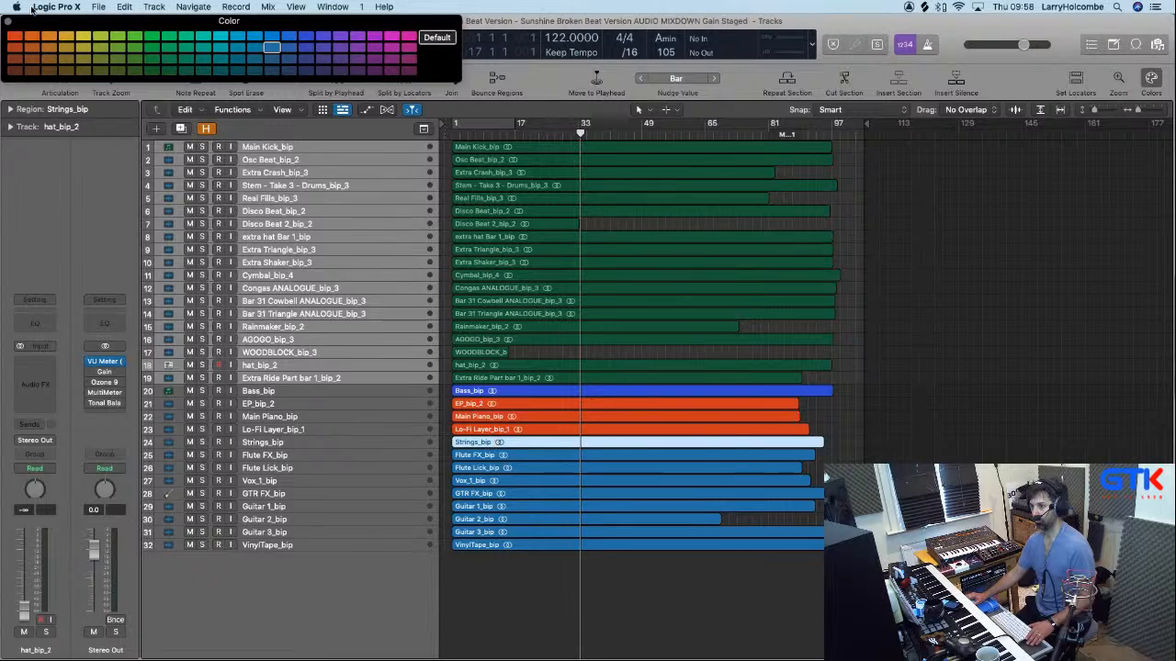
click(49, 37)
click(520, 457)
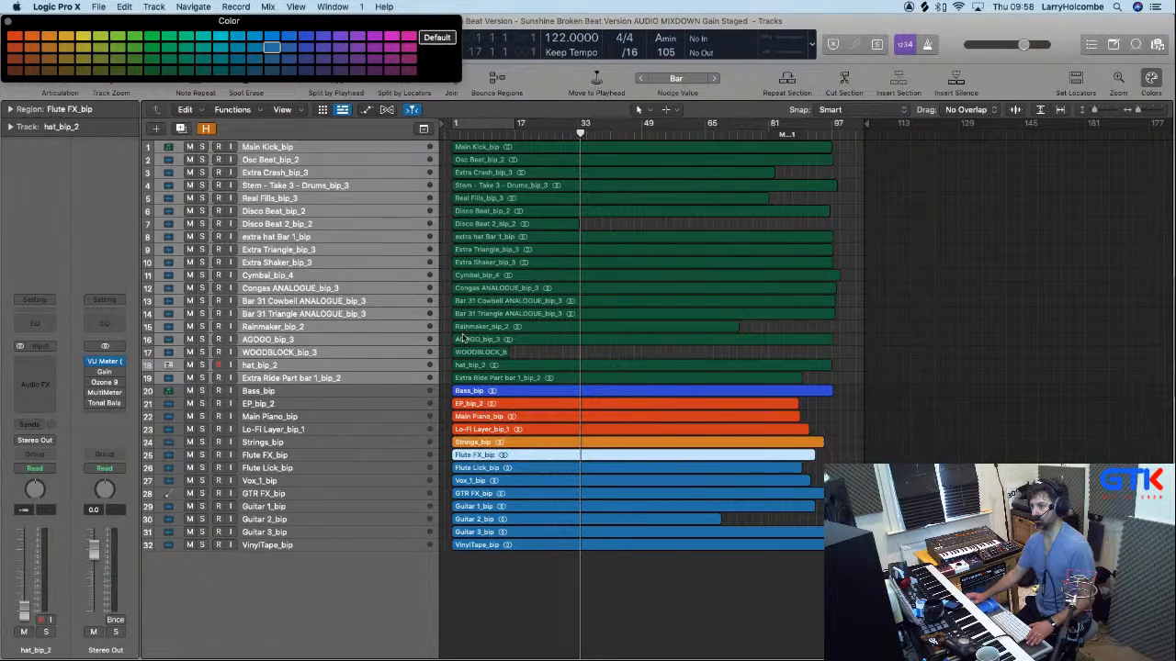
click(86, 37)
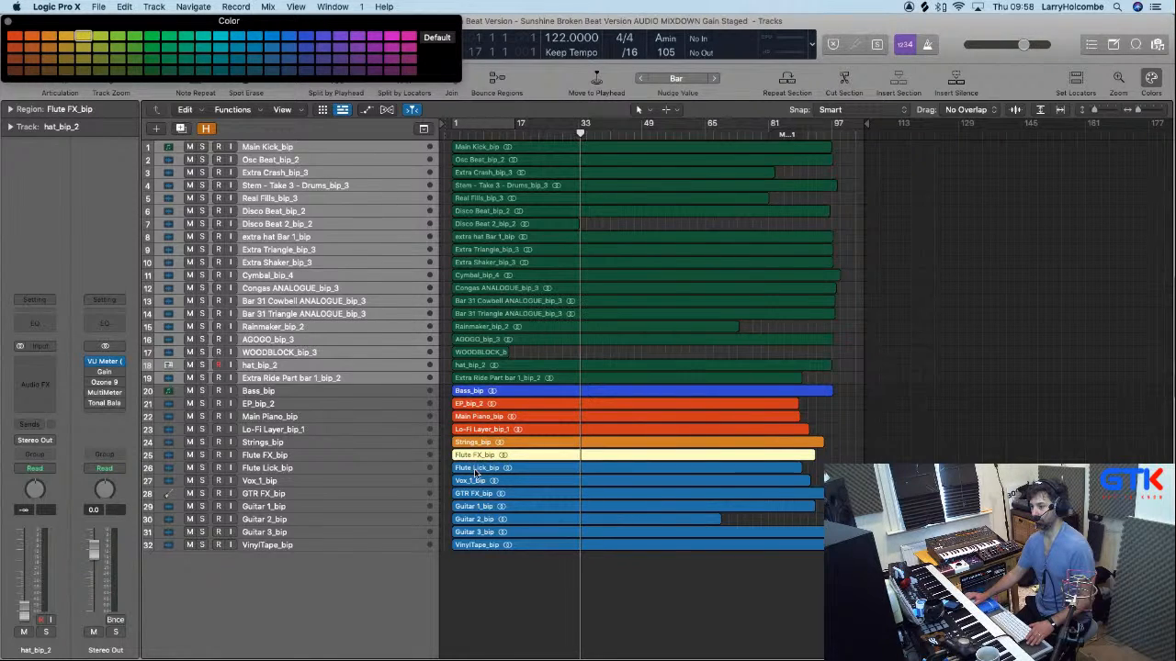
click(476, 470)
click(81, 37)
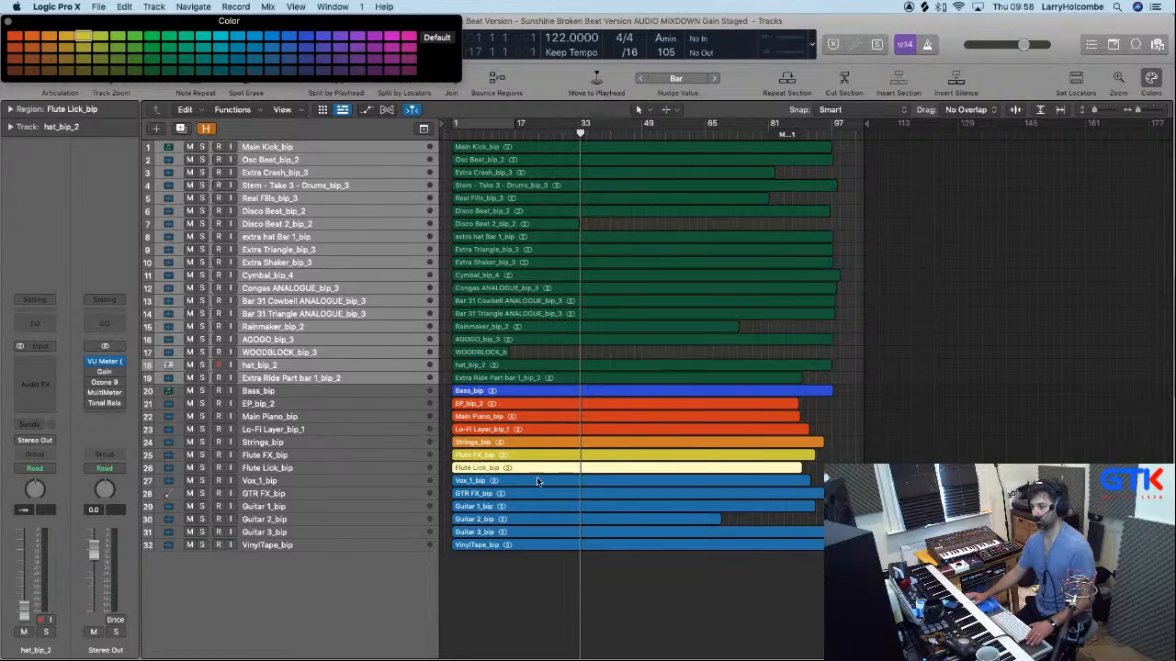
Color the Vox_1_bip region magenta pink and the GTR FX_bip region lime green.
click(517, 482)
click(409, 37)
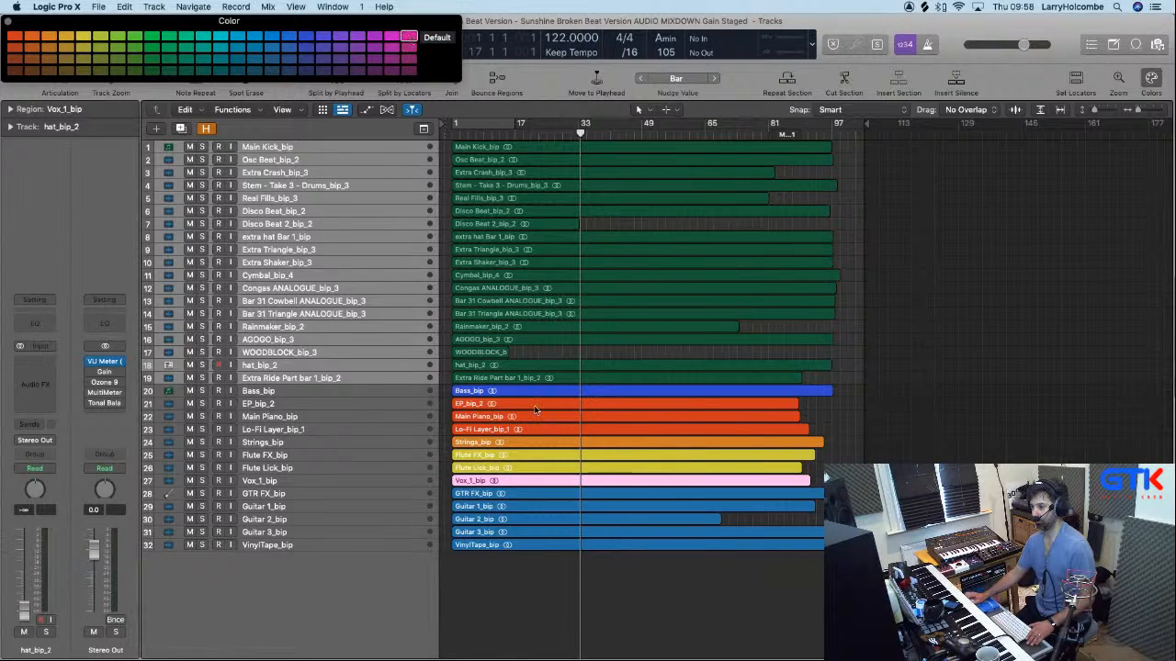
click(476, 495)
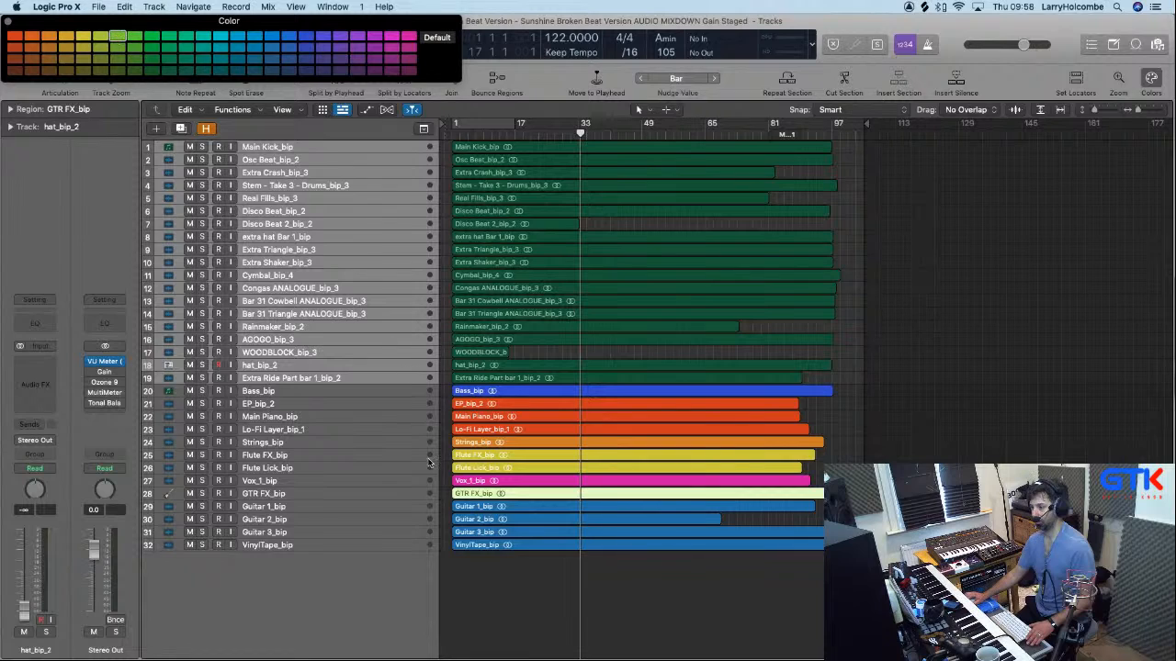
Color the Guitar 1, Guitar 2 and Guitar 3 regions bright green.
click(475, 507)
shift+click(475, 533)
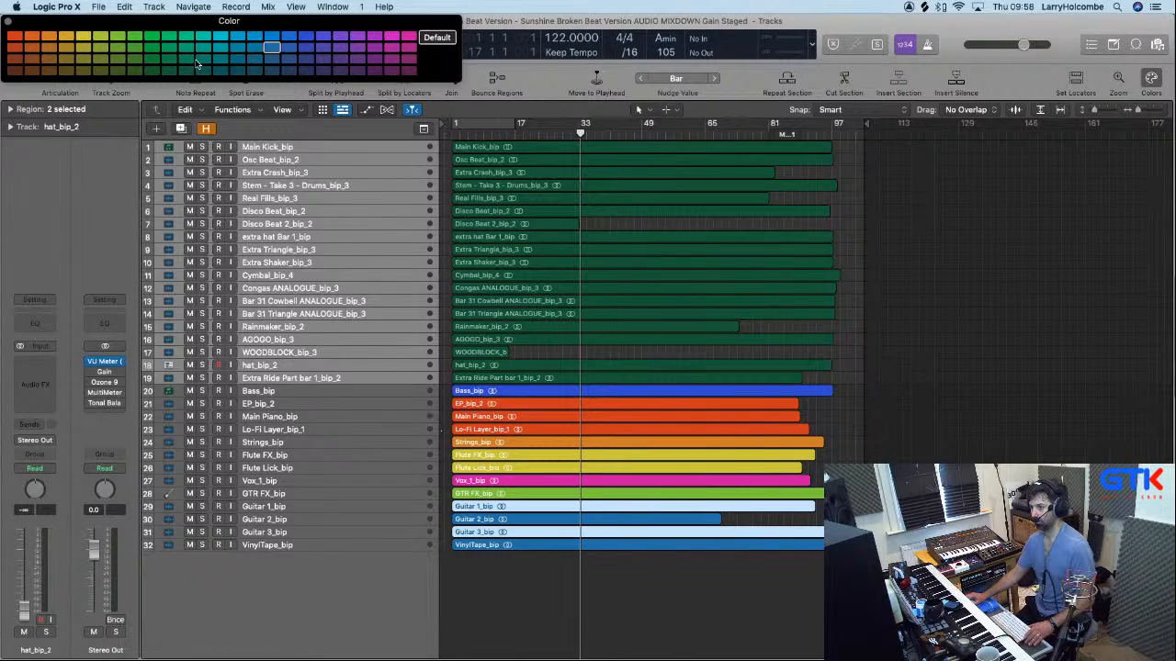
shift+click(558, 521)
click(152, 38)
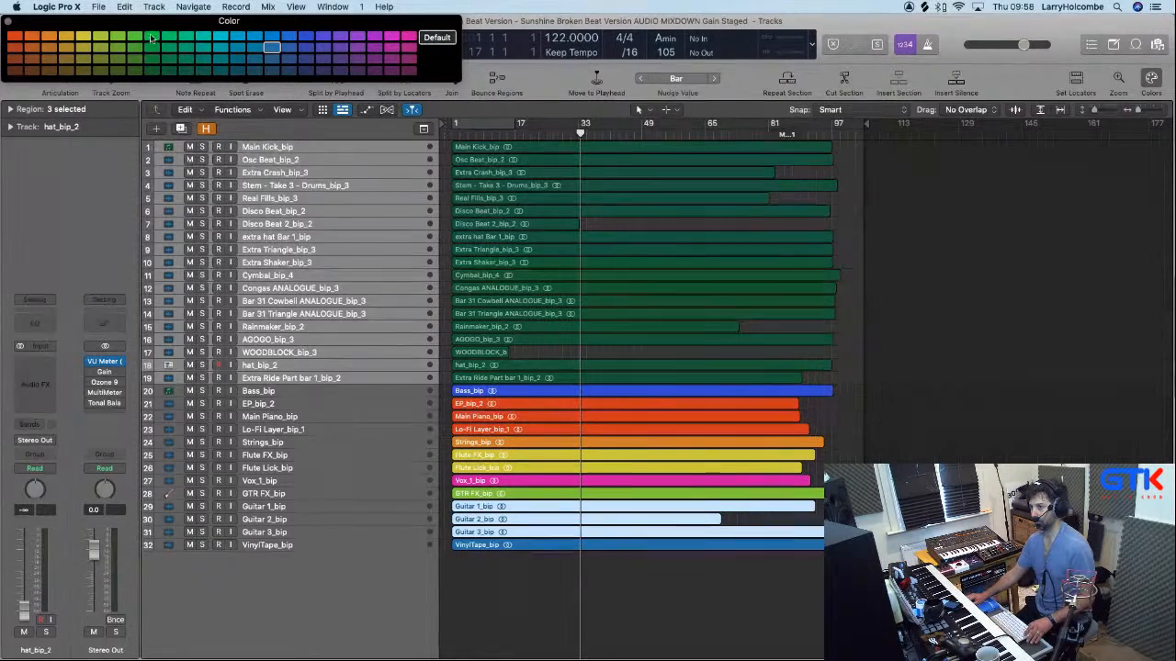
Color the VinylTape_bip region cyan, close the color palette and deselect all regions.
click(498, 555)
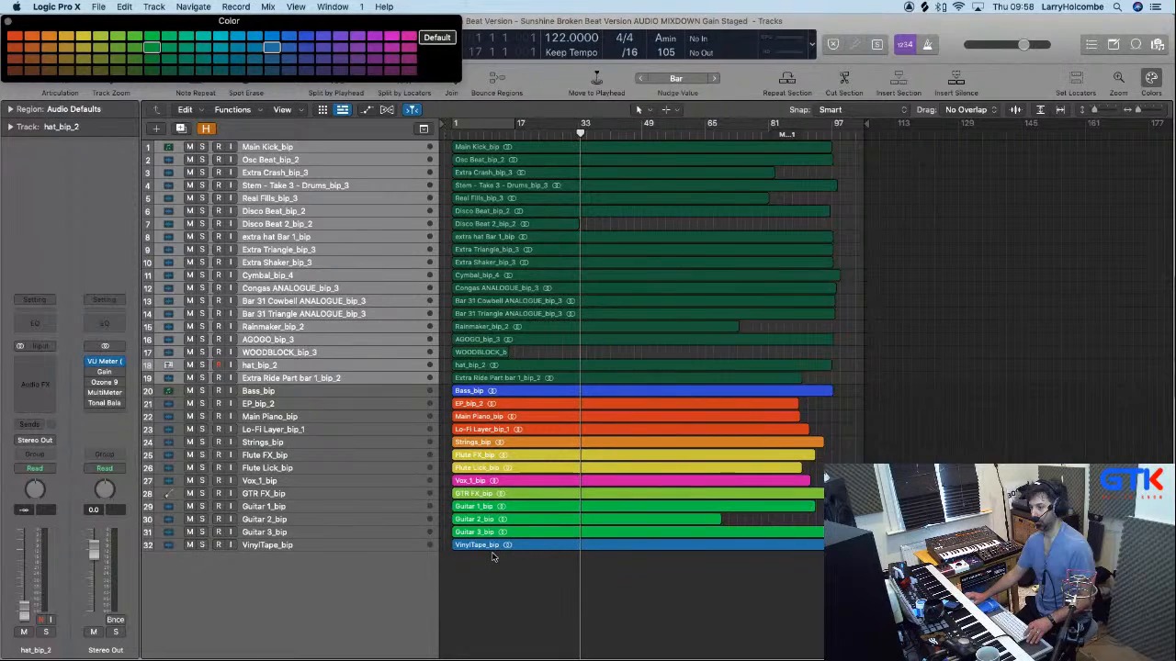
click(489, 547)
click(221, 37)
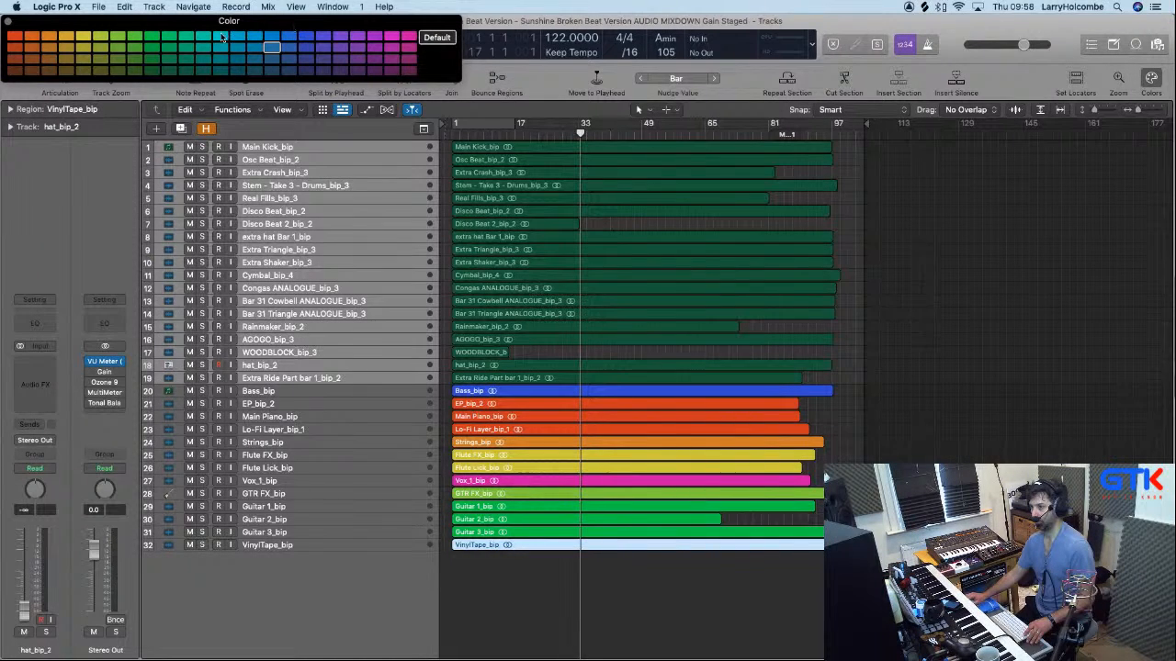
click(11, 21)
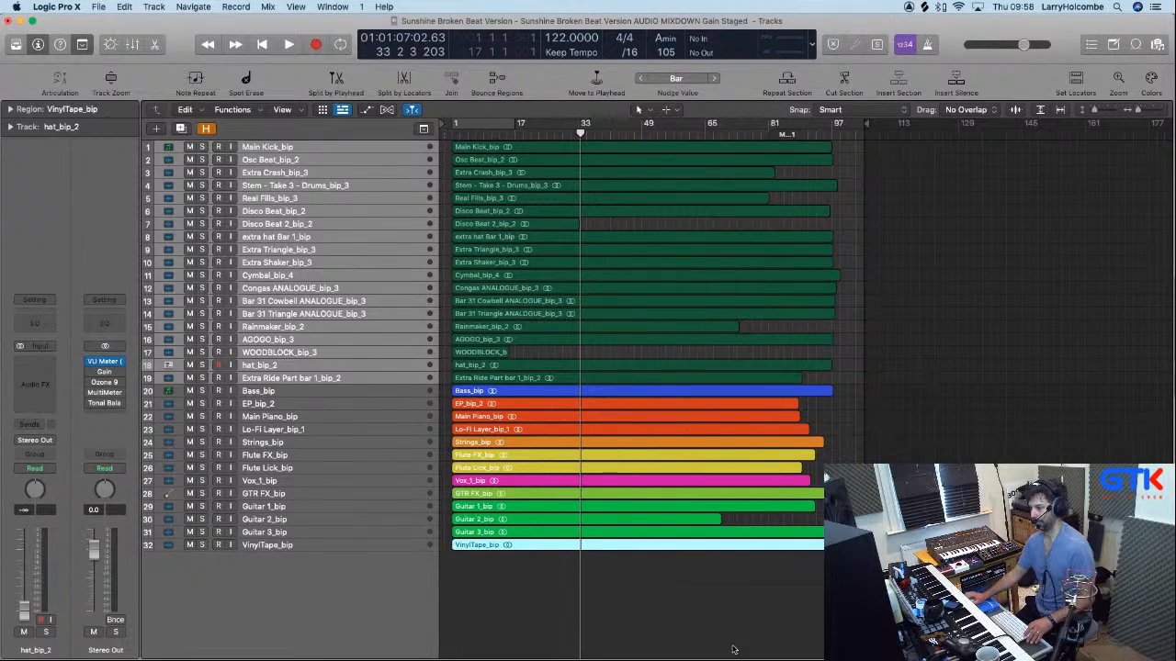
click(700, 620)
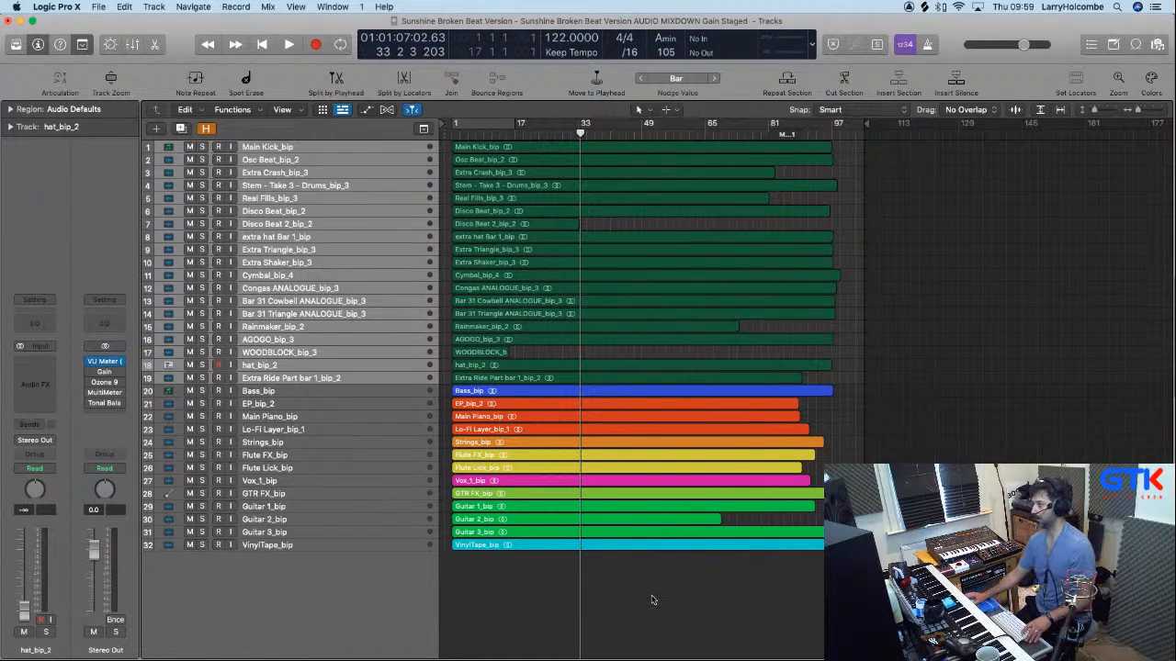
Select the Flute Lick_bip track and show the mixer starting from the Main Kick channel strip.
click(352, 467)
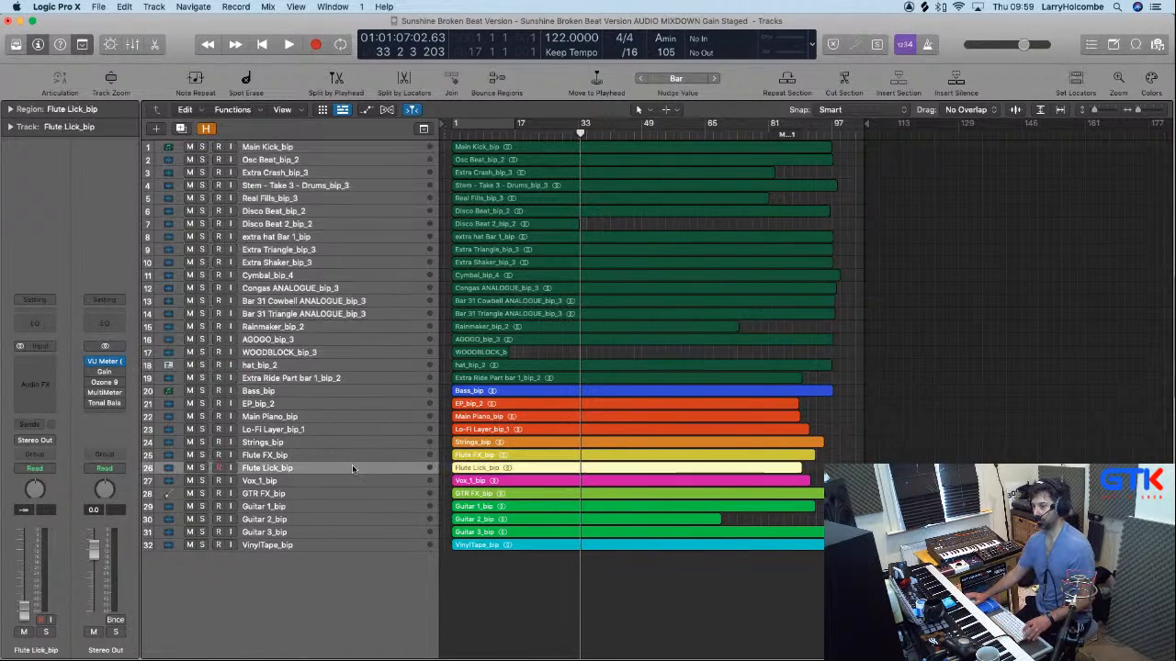
key(x)
scroll(463, 429, left, 15)
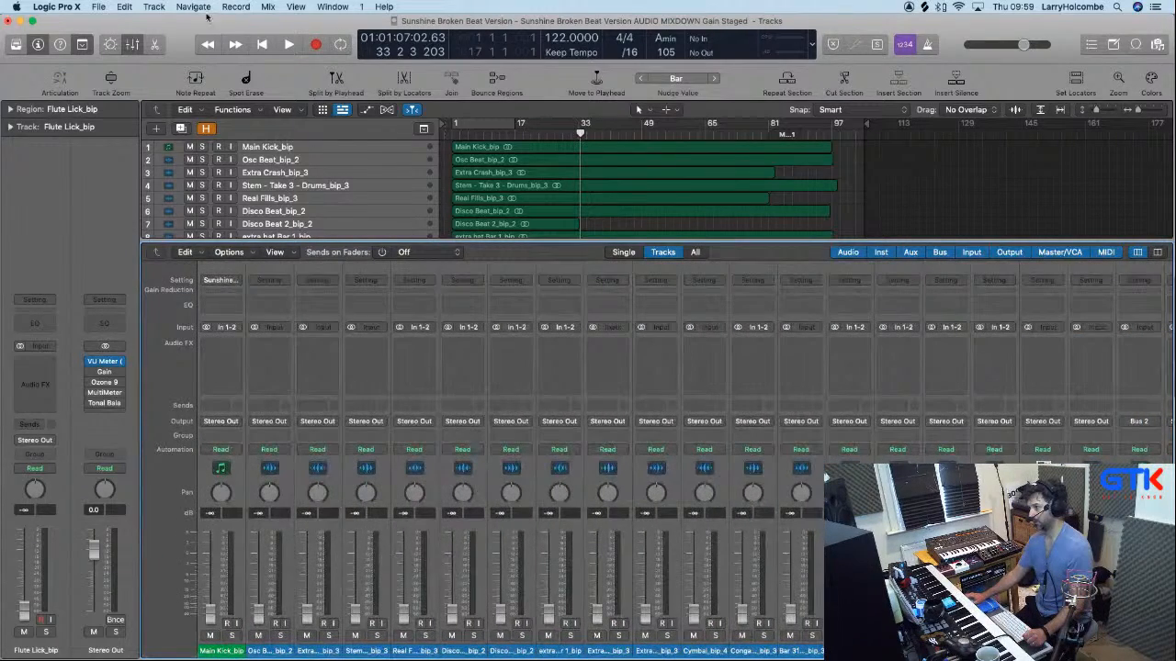
Create a new project alternative named "Sunshine Broken Beat Version AUDIO MIXDOWN NLS" without saving the changes to the Gain Staged alternative.
click(98, 6)
mouse_move(138, 163)
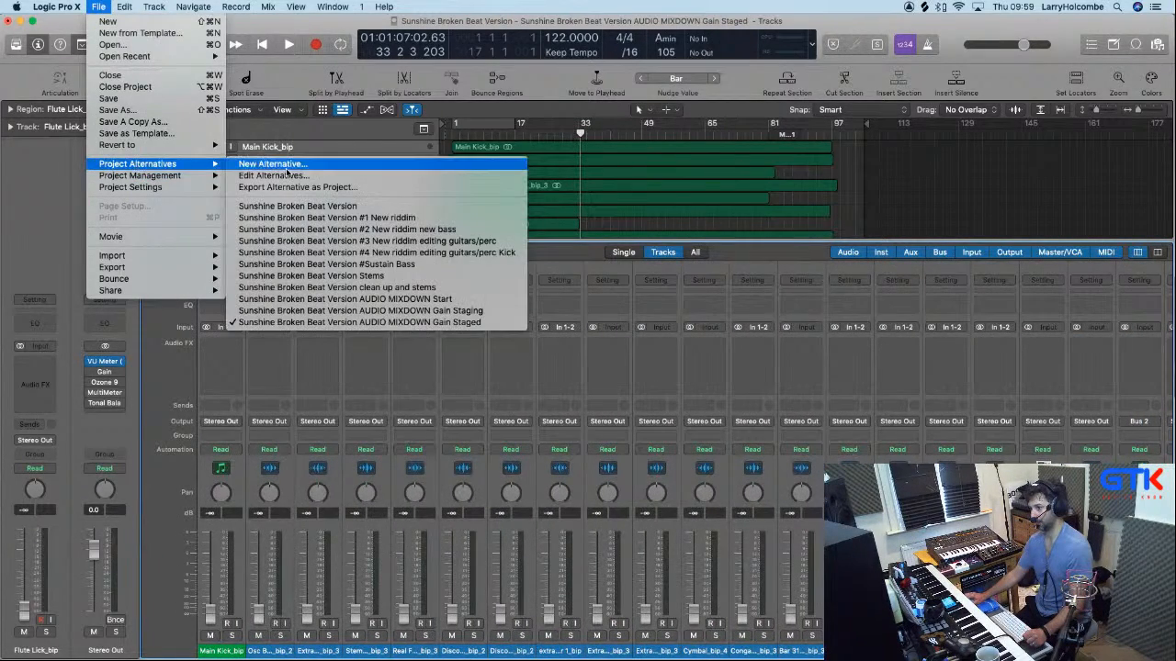
click(275, 164)
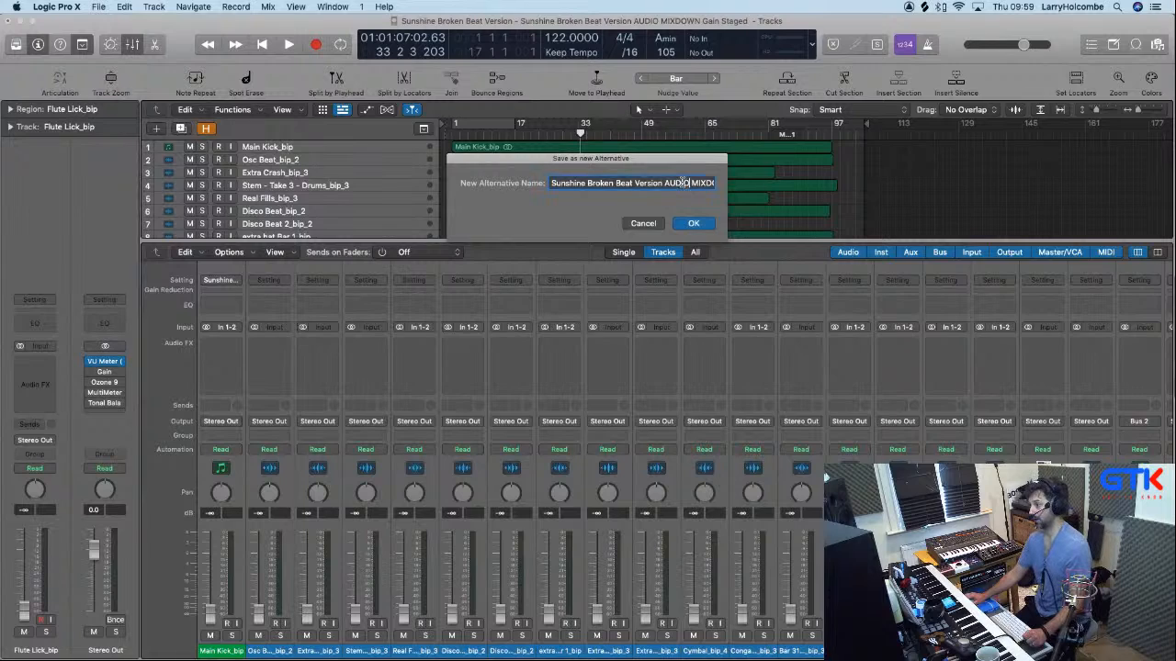
drag(671, 184, 766, 197)
triple_click(666, 181)
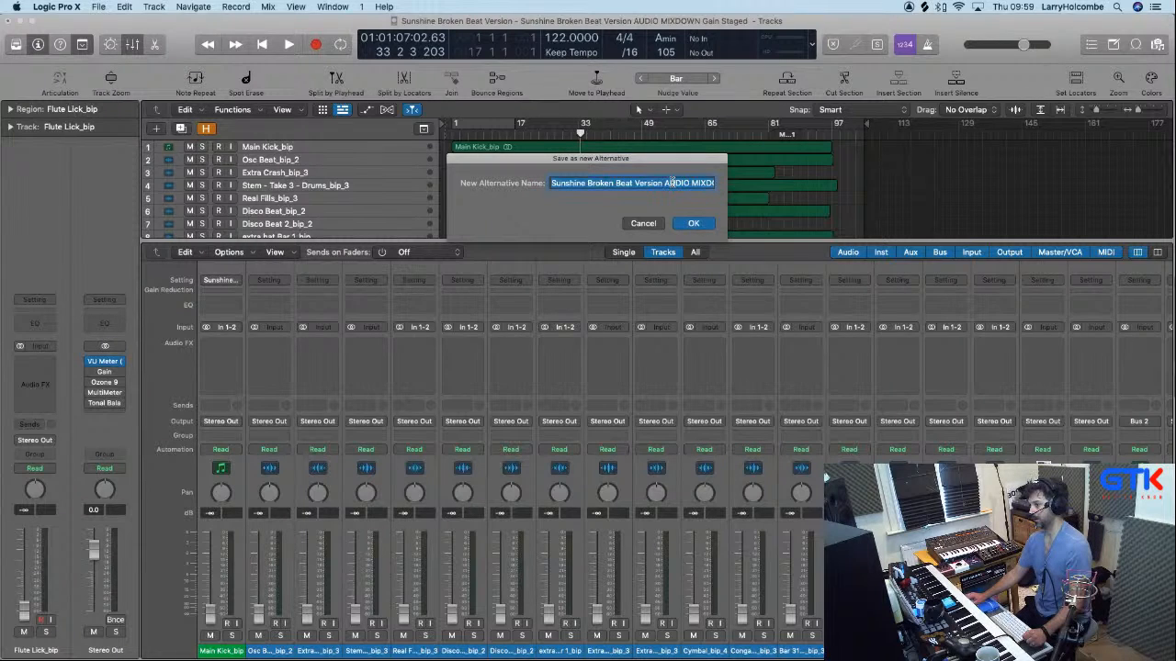
drag(671, 182, 781, 195)
click(670, 184)
drag(665, 184, 758, 192)
text(Mix)
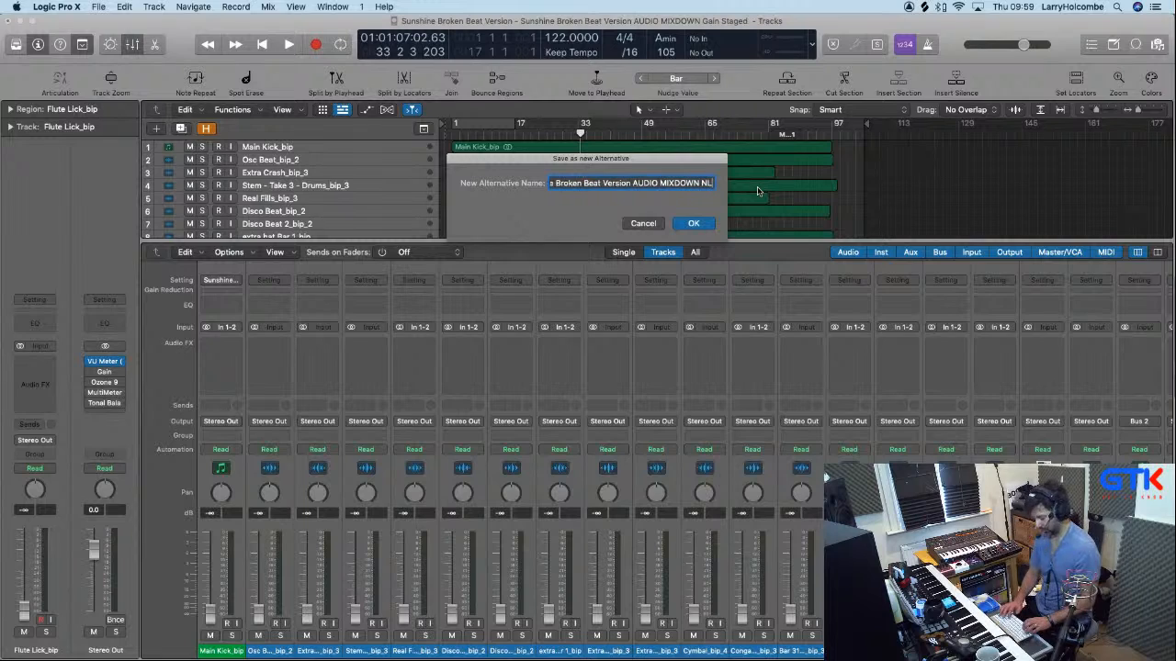
key(Return)
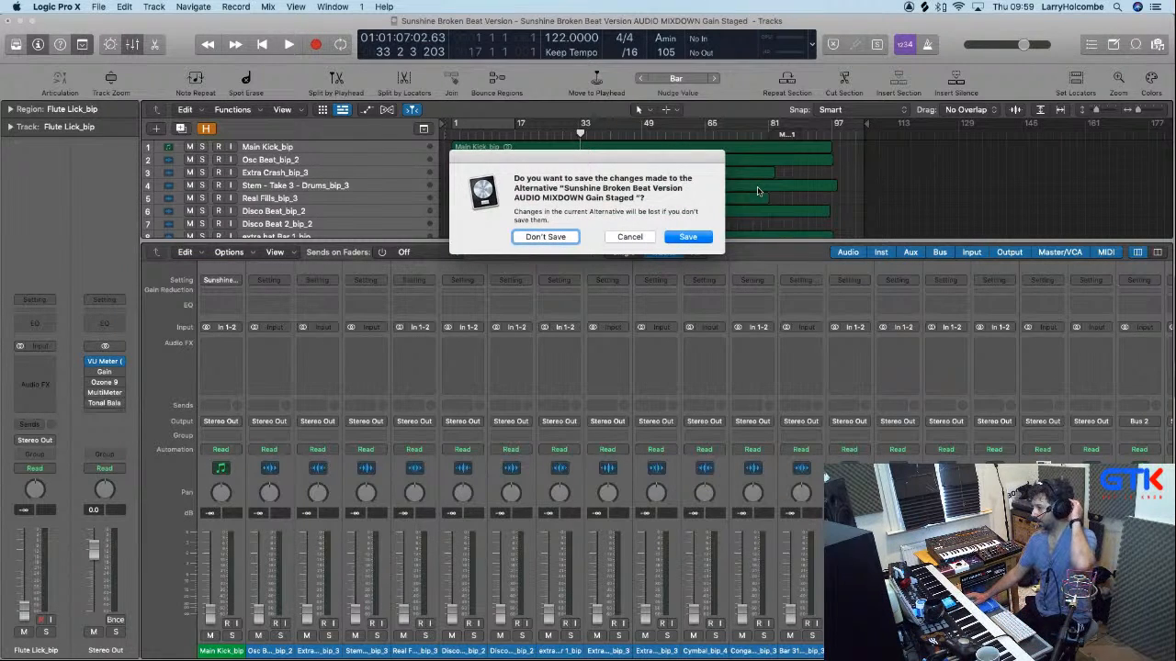
click(544, 237)
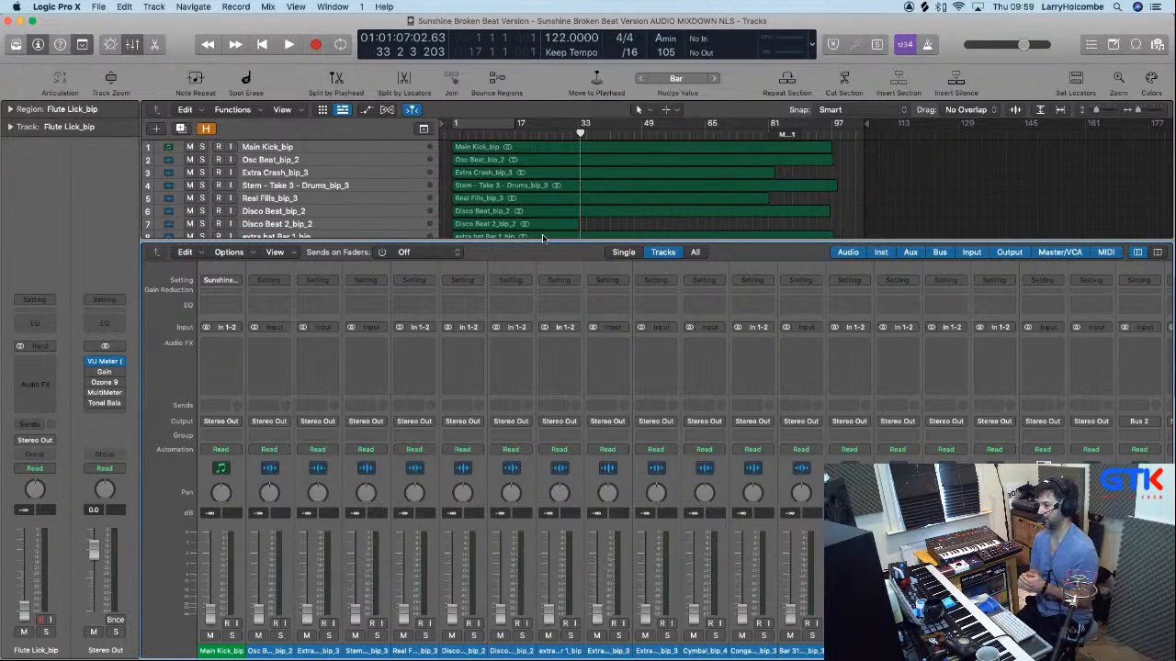
Review the list of project alternatives, including the new NLS one, and close it without switching.
click(99, 7)
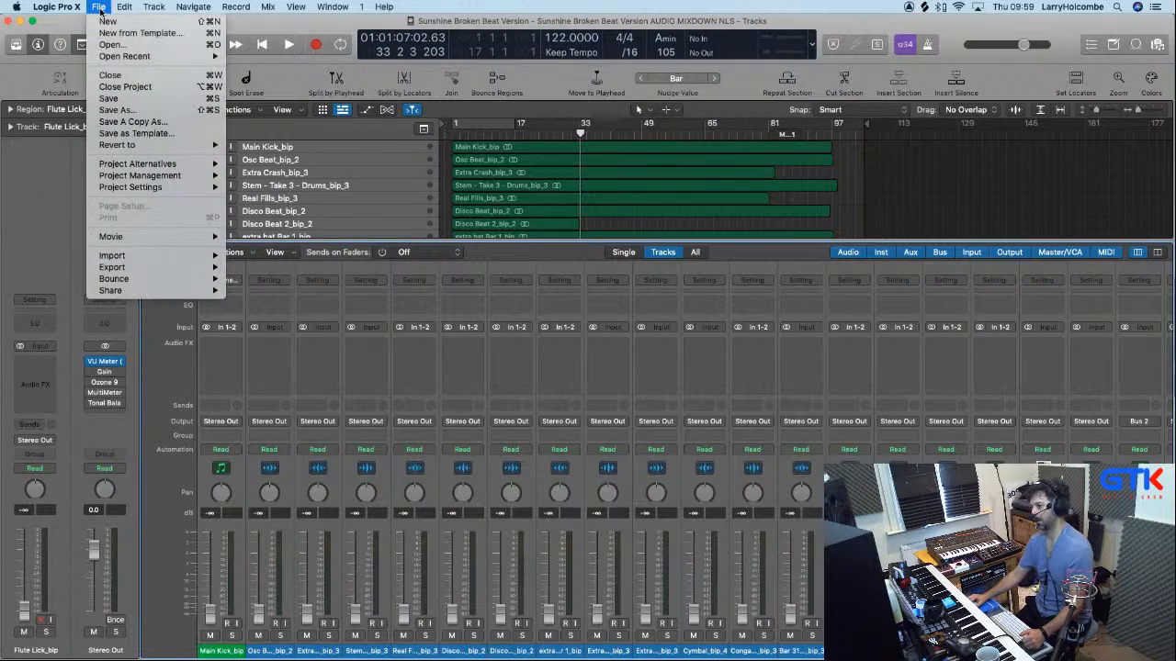
mouse_move(154, 163)
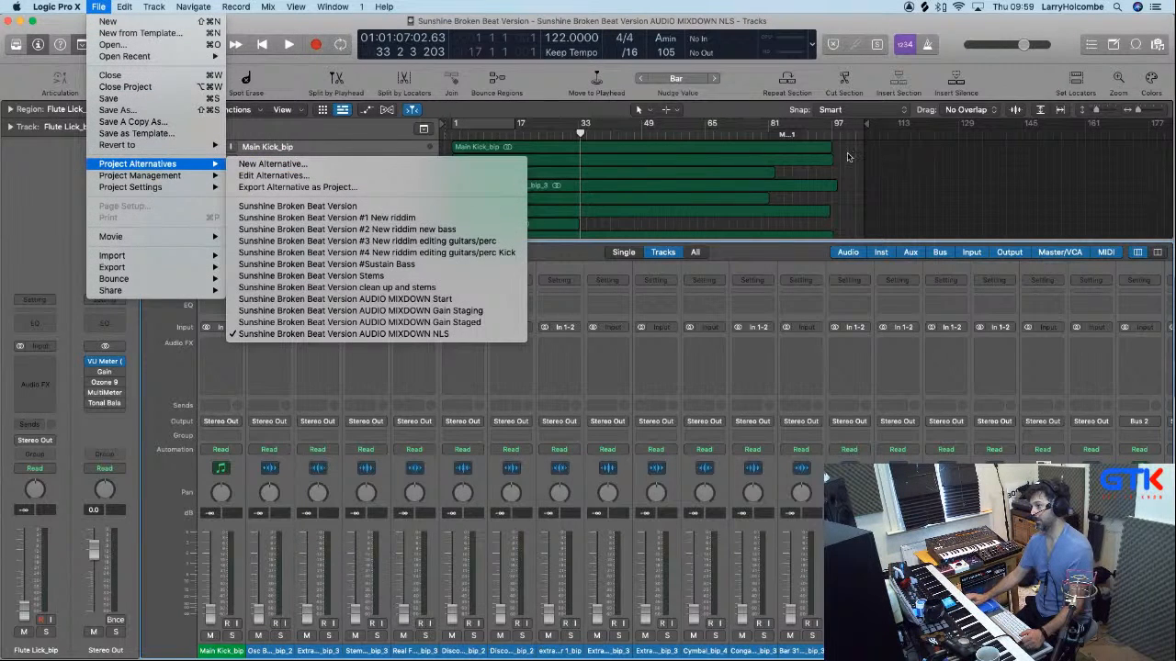
click(848, 157)
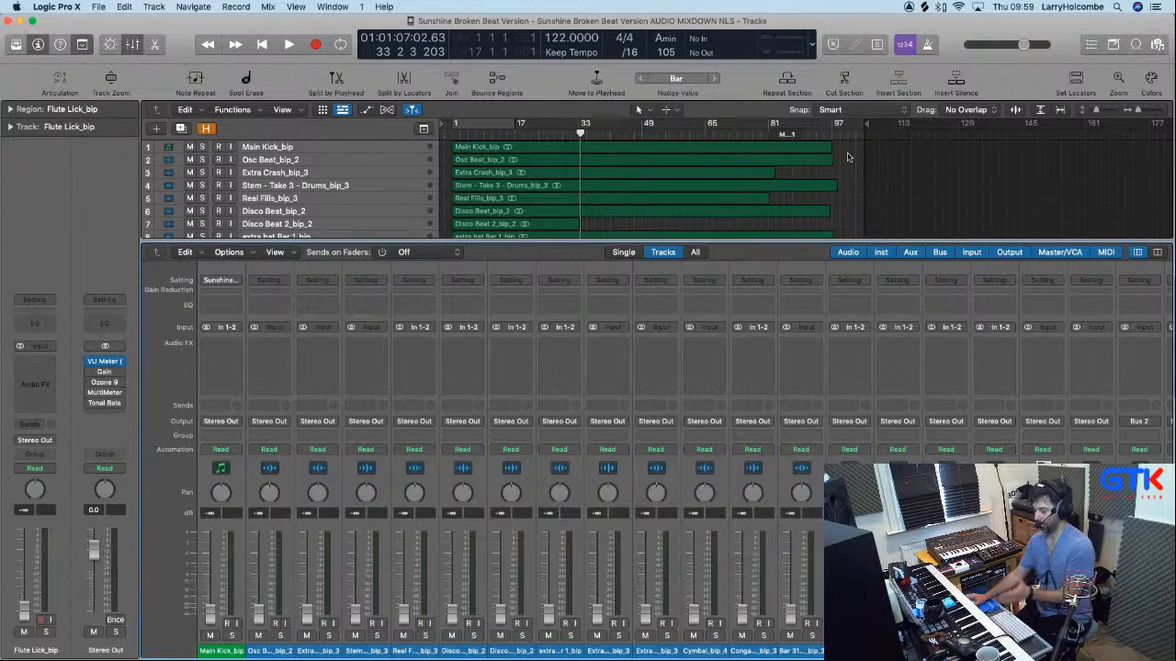
Look over the mixer's channel strips and raise the Main Kick_bip fader to about -14 dB.
key(x)
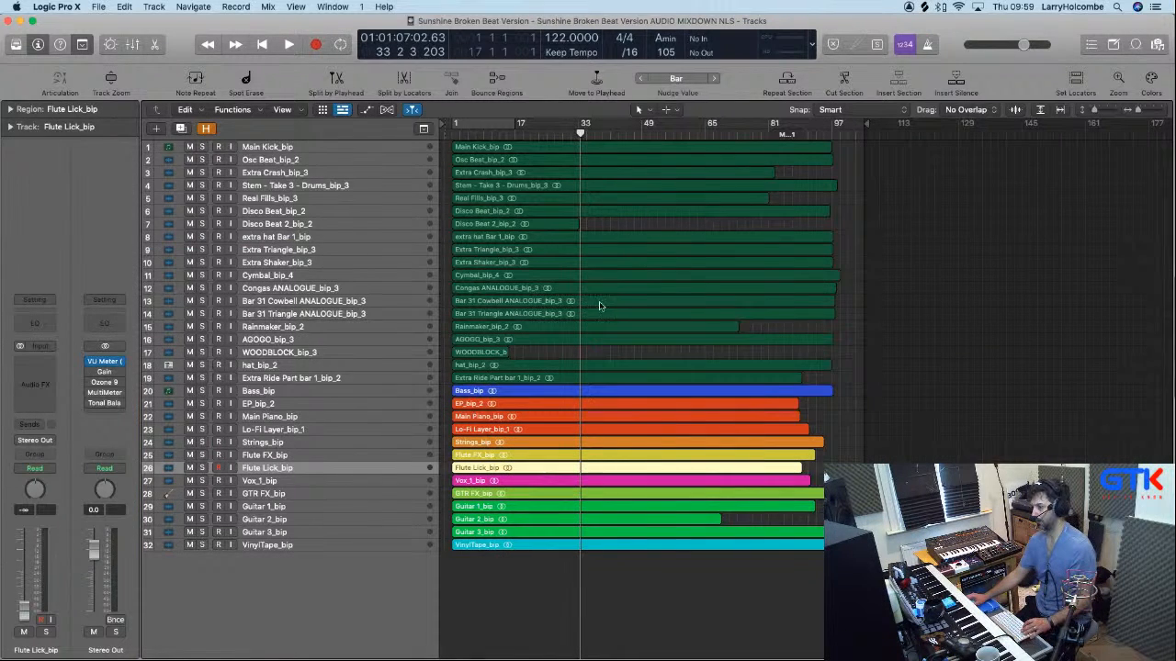
key(x)
scroll(454, 454, right, 3)
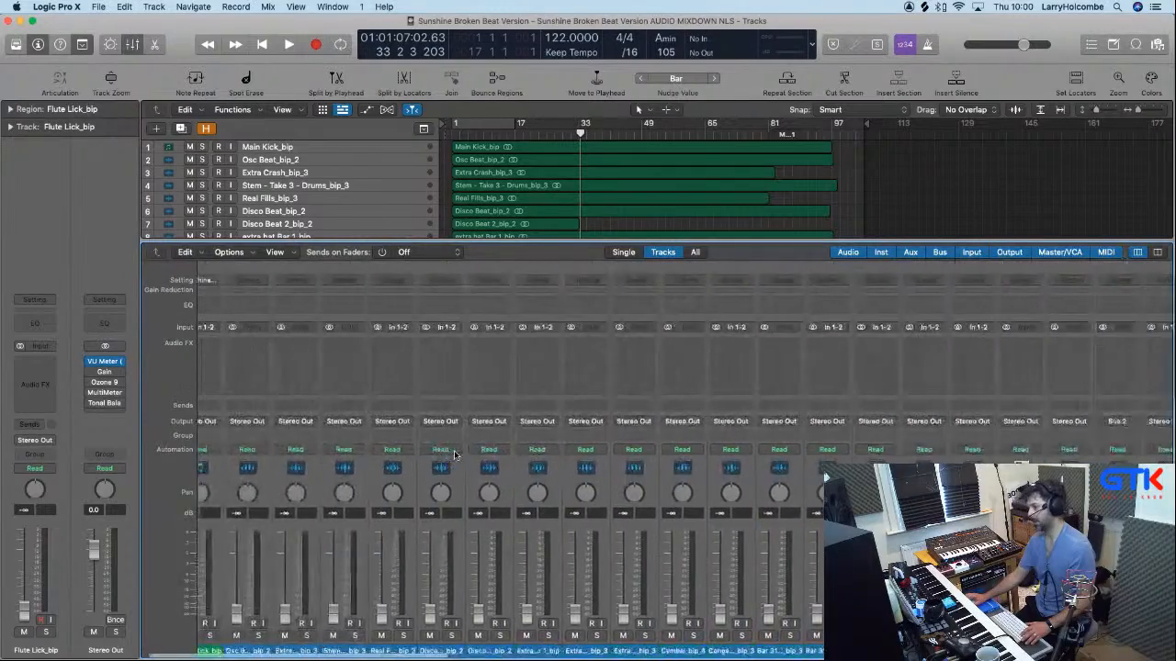
scroll(454, 454, right, 5)
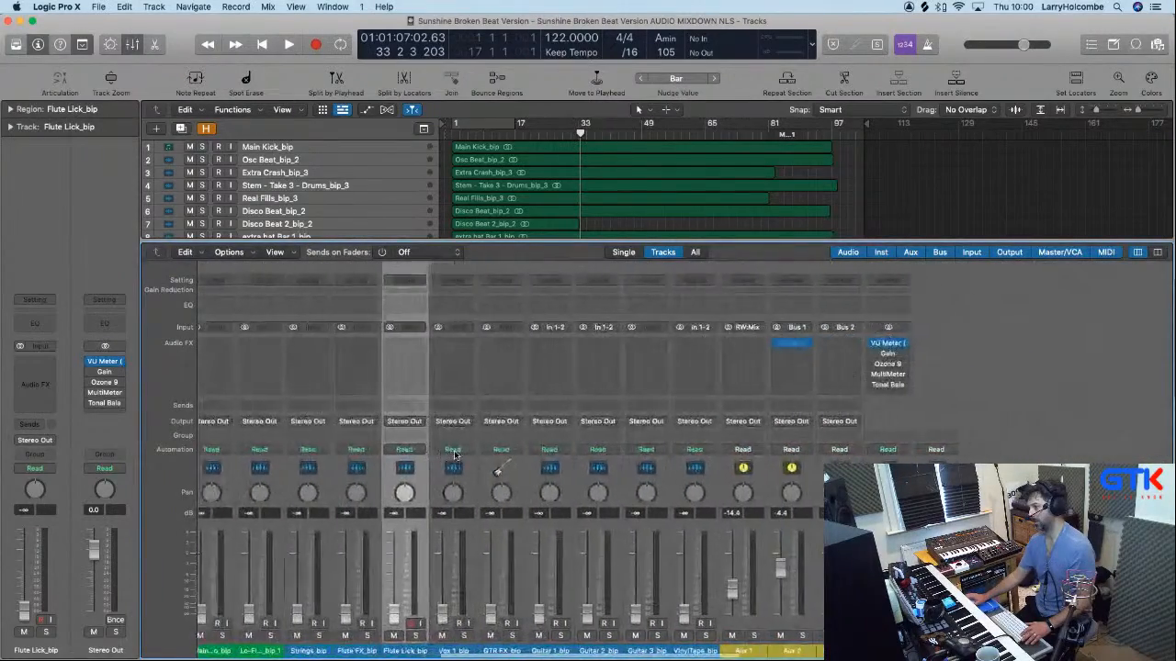
scroll(454, 454, left, 10)
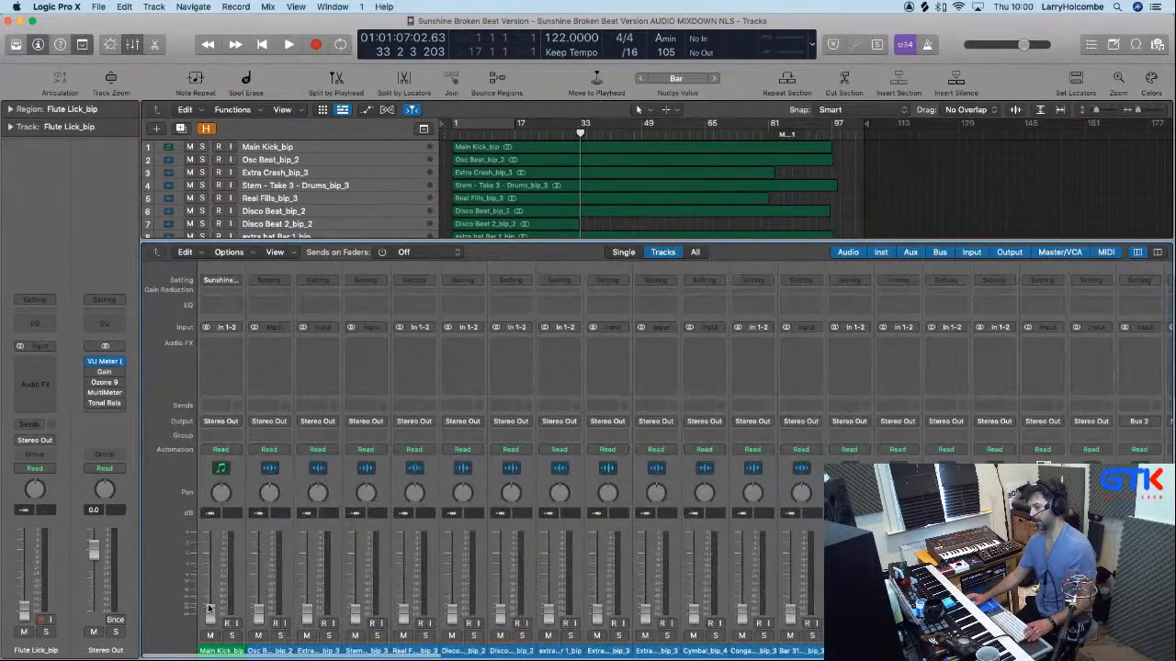
drag(208, 608, 211, 595)
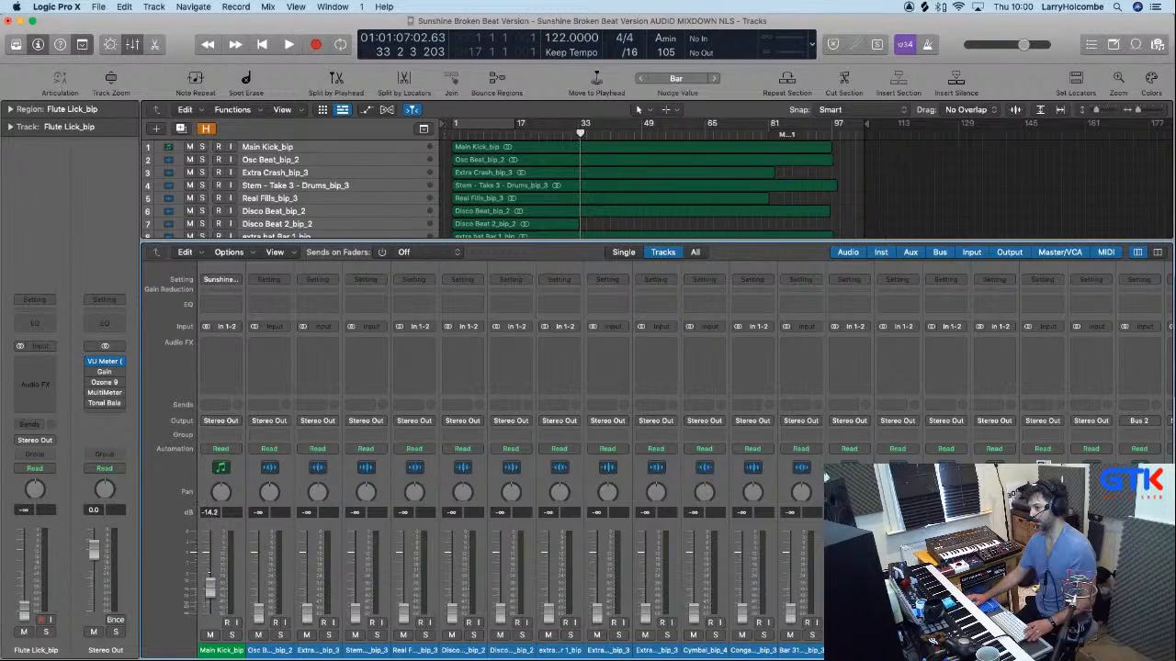
Set the cycle range from bar 17 to bar 33, start looped playback and show the mixer.
key(x)
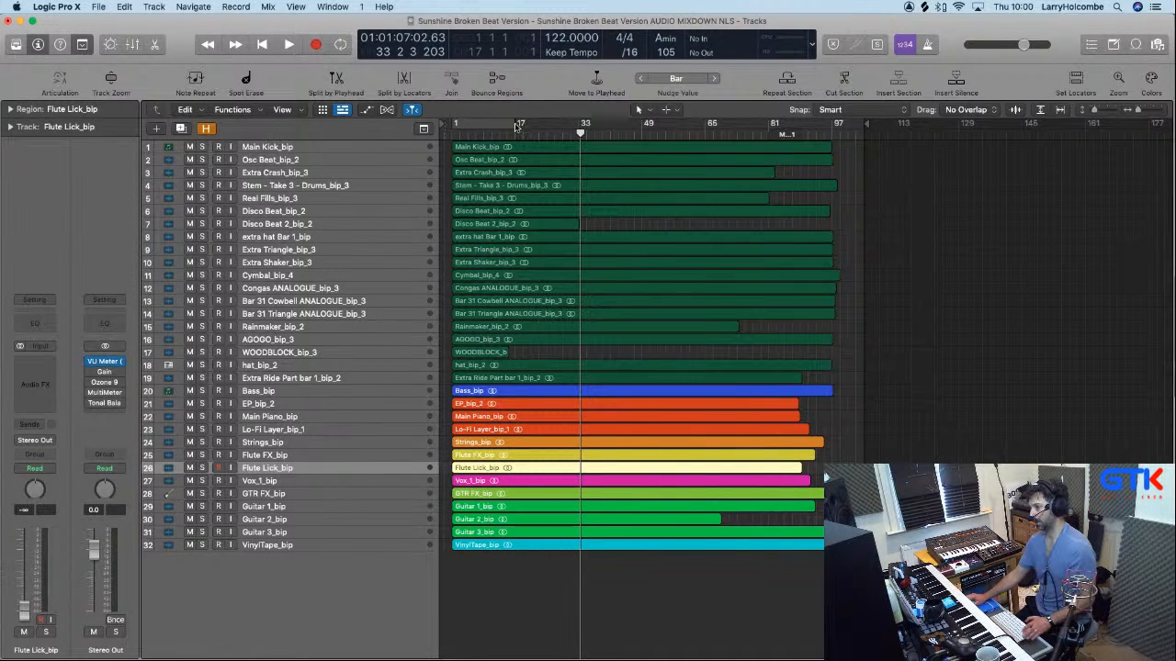
drag(516, 126, 582, 126)
key(space)
key(x)
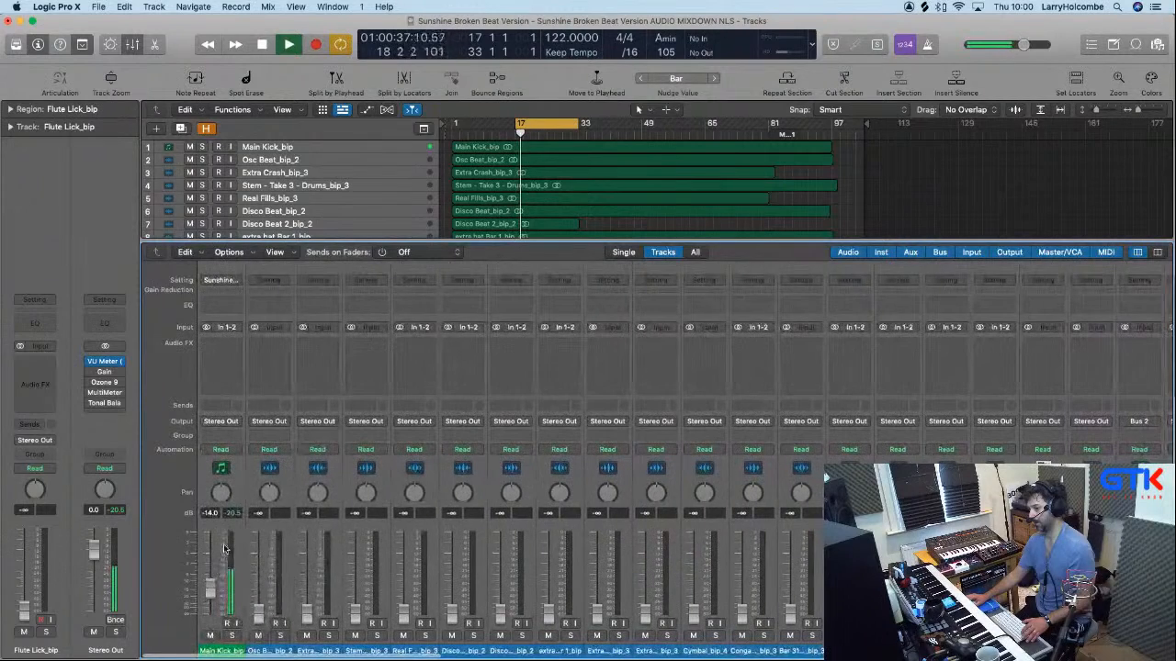
While the loop plays, set the Main Kick_bip fader to -9.2 dB and the Osc Beat_bip_2 fader to -12.4 dB.
key(space)
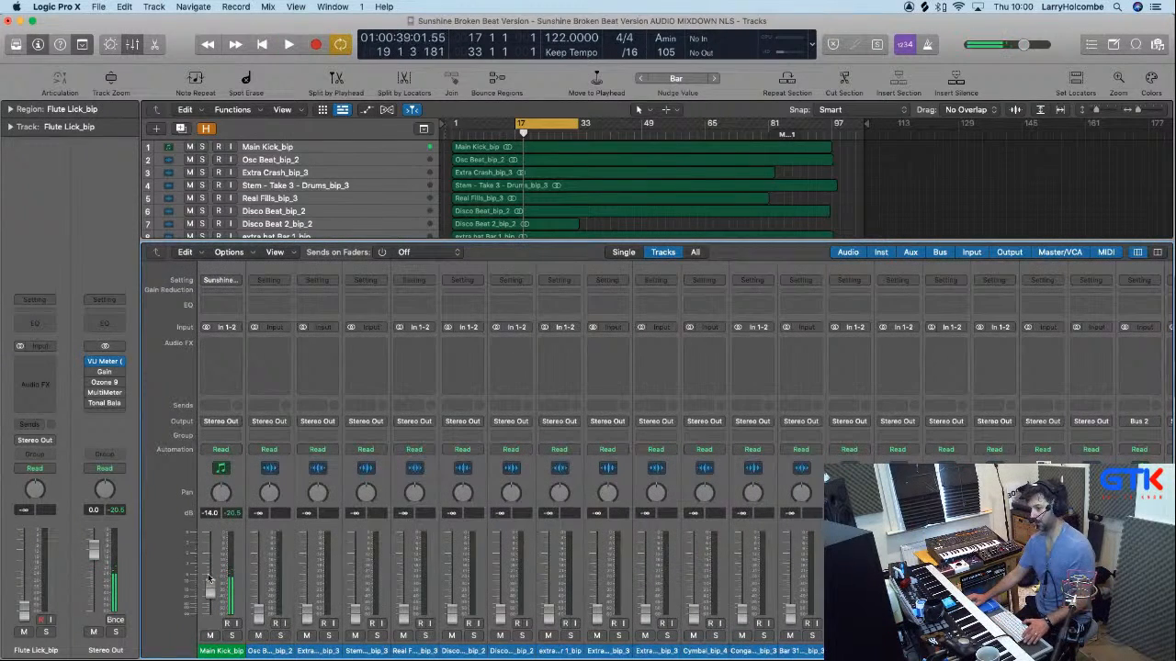
key(space)
drag(209, 592, 212, 577)
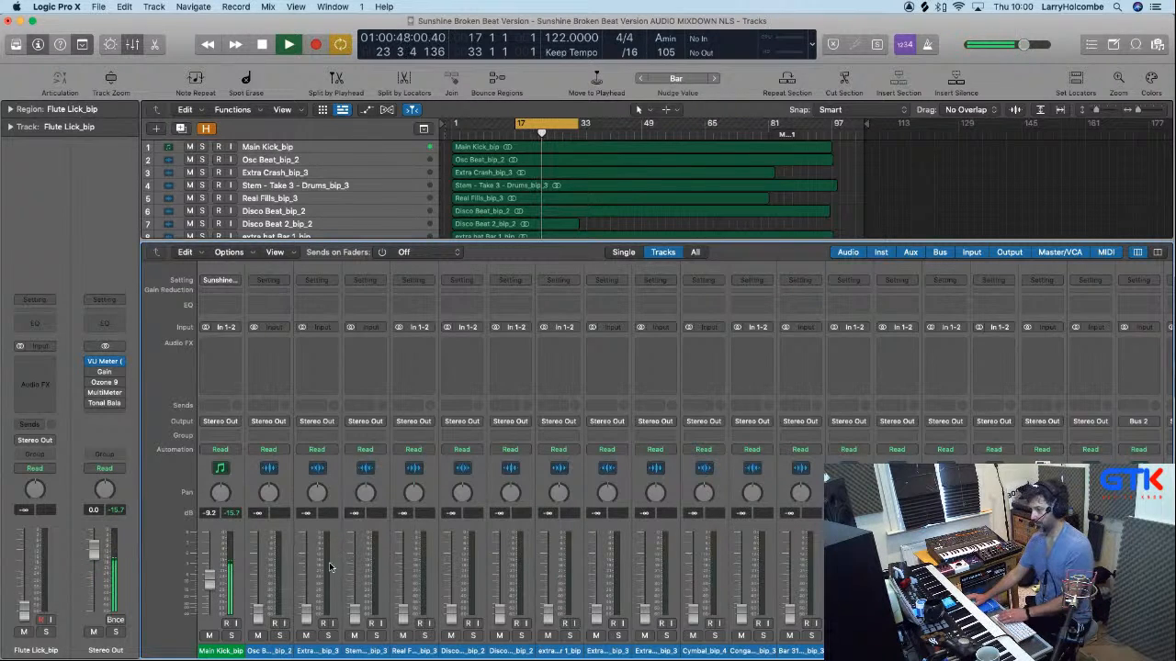
drag(258, 612, 259, 579)
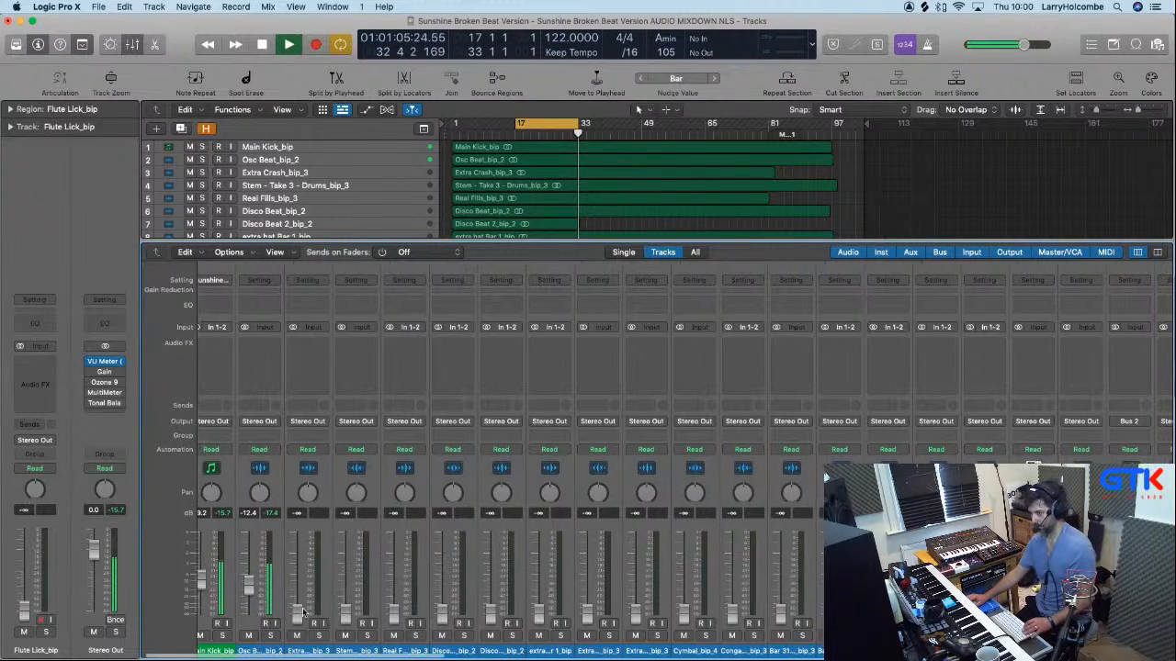
Move the Stem - Take 3 - Drums_bip_3 track and both Disco Beat tracks above Extra Crash_bip_3 in the track list.
key(x)
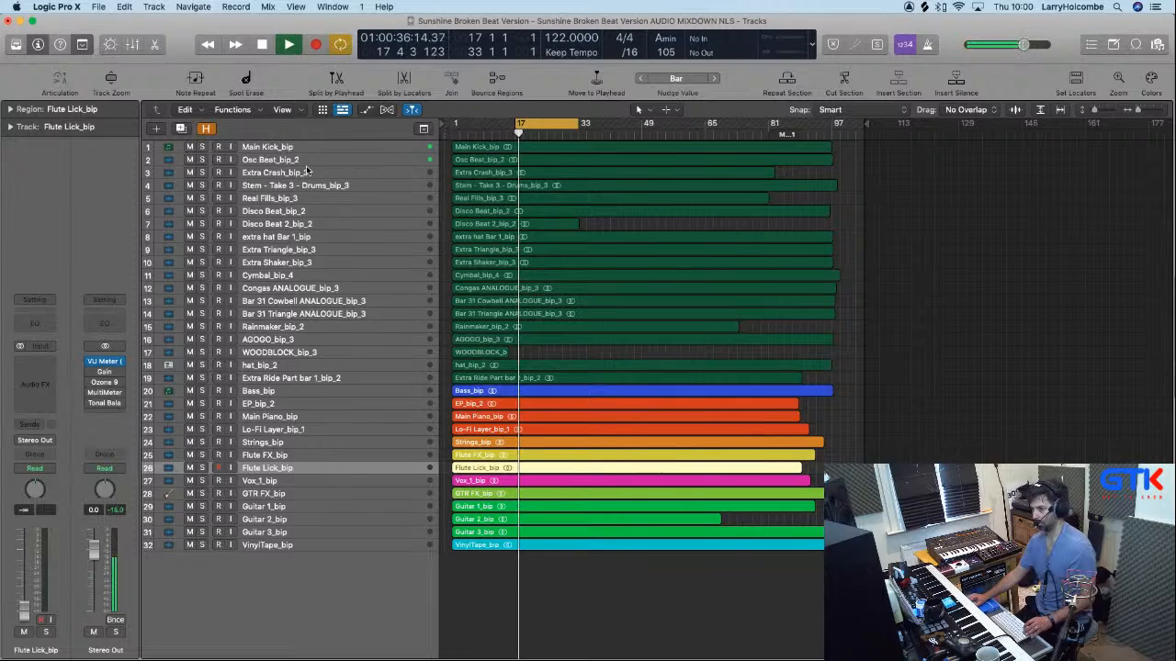
click(332, 186)
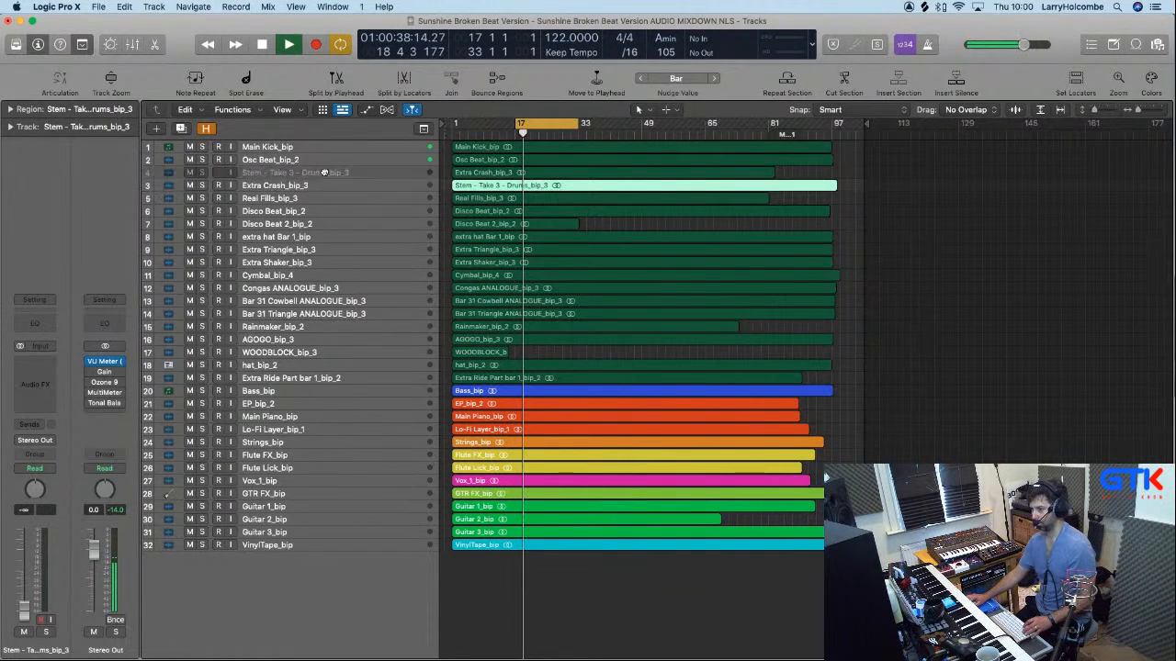
drag(329, 187, 323, 172)
click(310, 212)
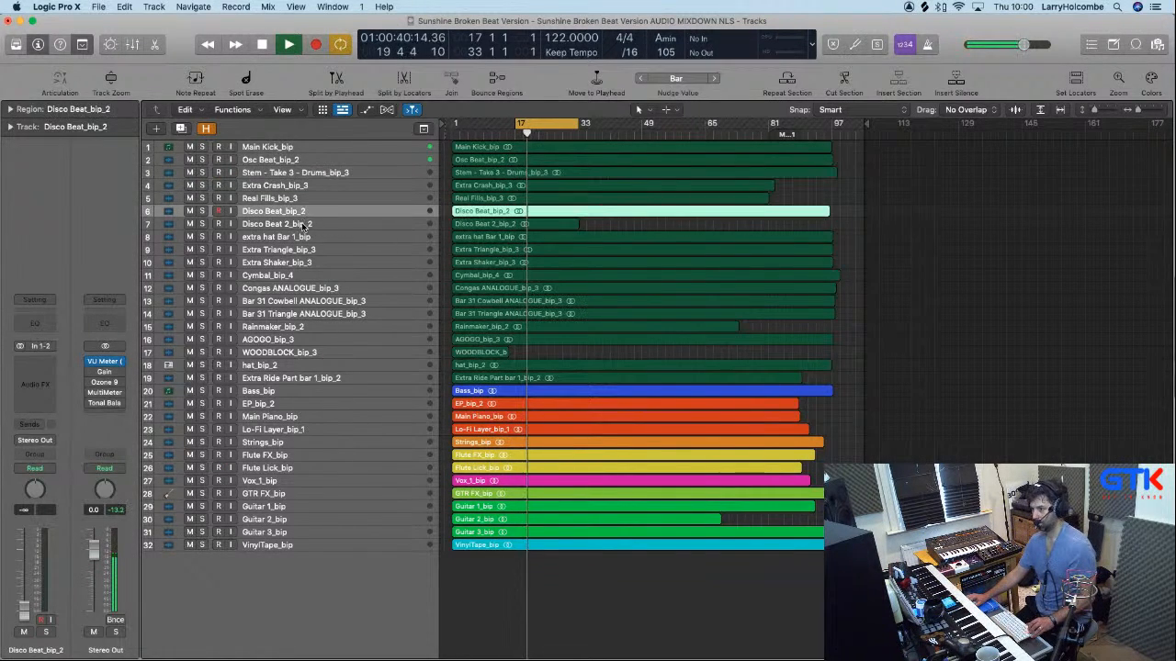
shift+click(302, 224)
drag(300, 215, 301, 187)
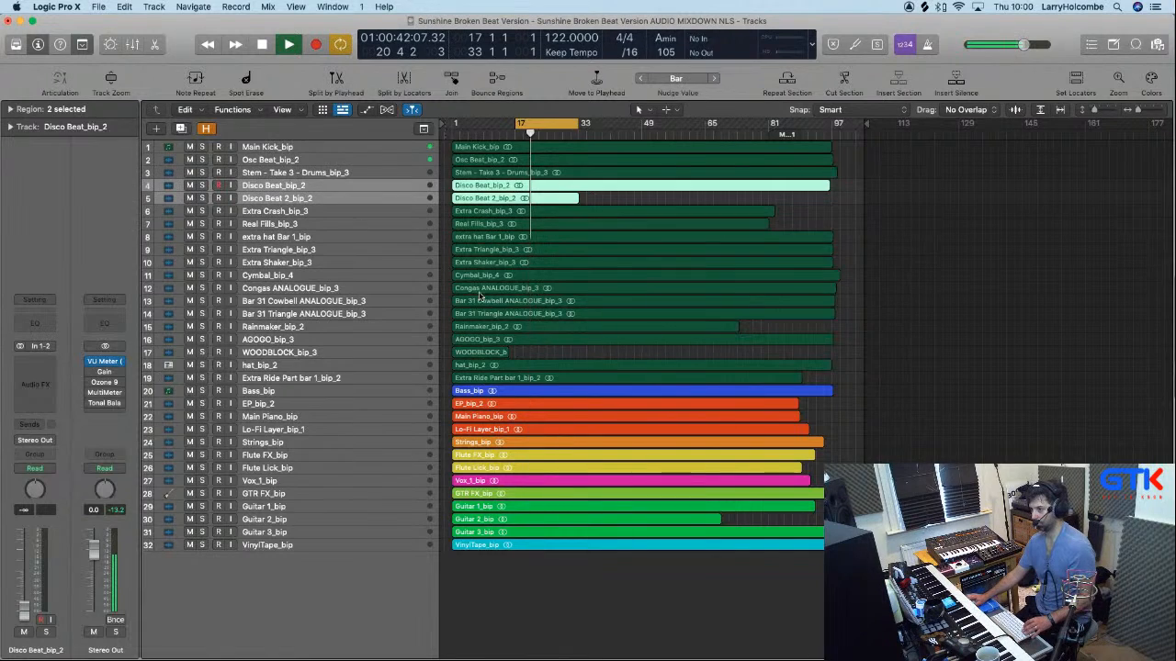
Balance the faders against the loop: Osc Beat_bip_2 at -13.0 dB, Disco Beat_bip_2 at -17.8 dB and Disco Beat 2_bip_2 at -26.0 dB.
key(x)
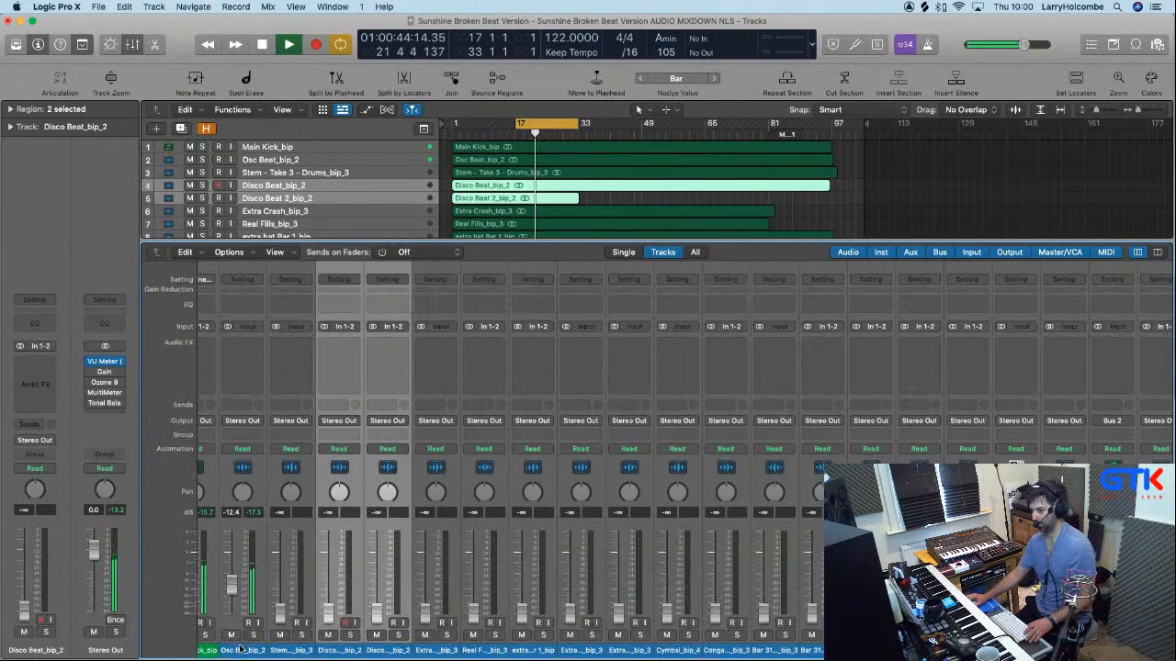
click(249, 632)
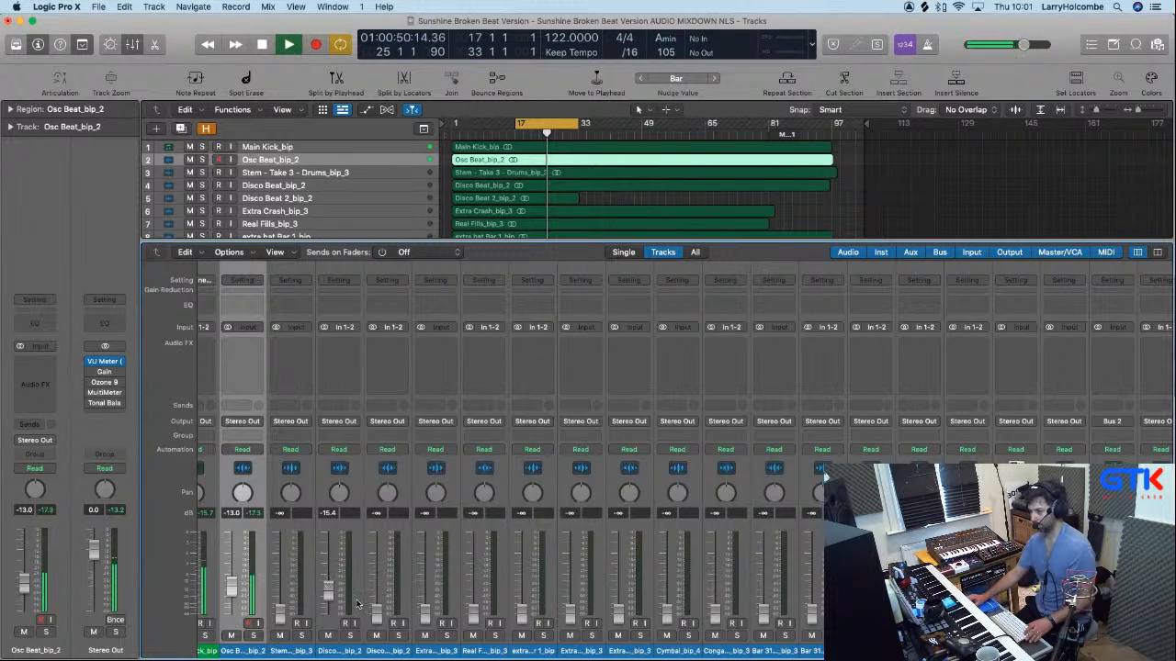
drag(329, 591, 379, 603)
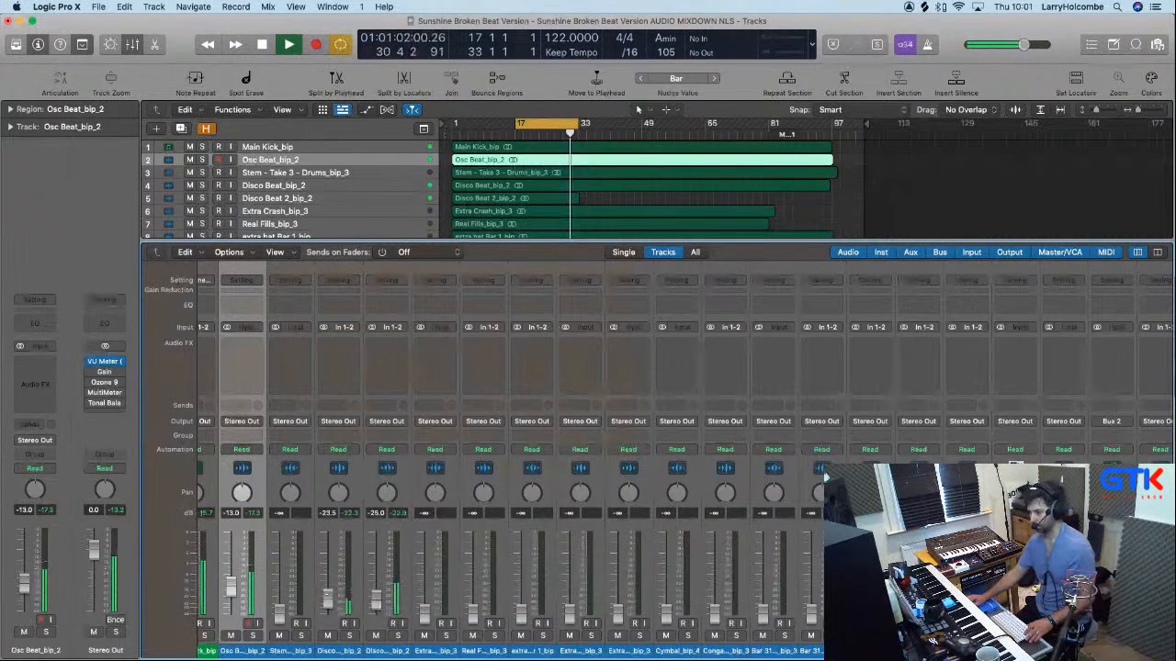
drag(329, 600, 378, 602)
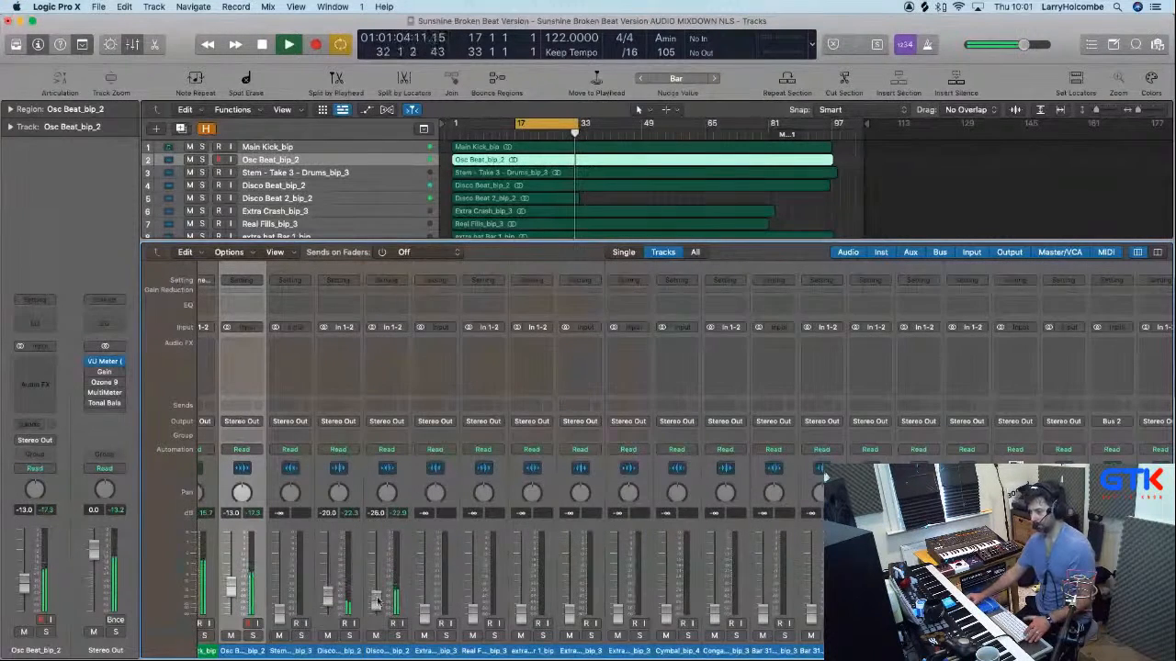
key(space)
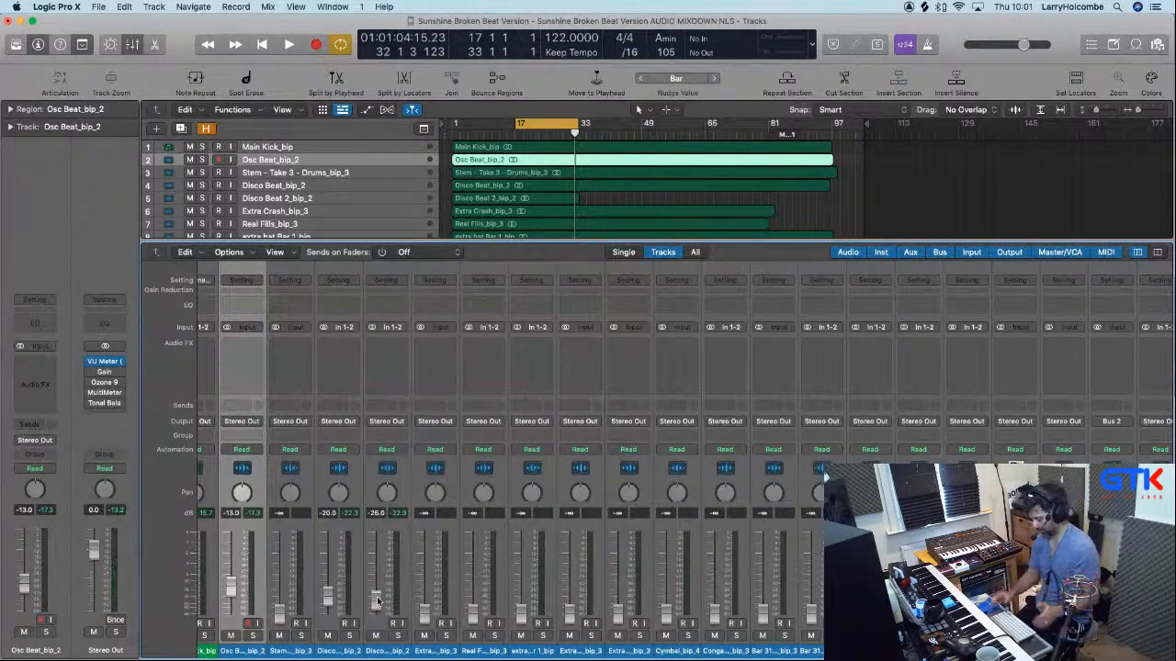
scroll(377, 601, left, 2)
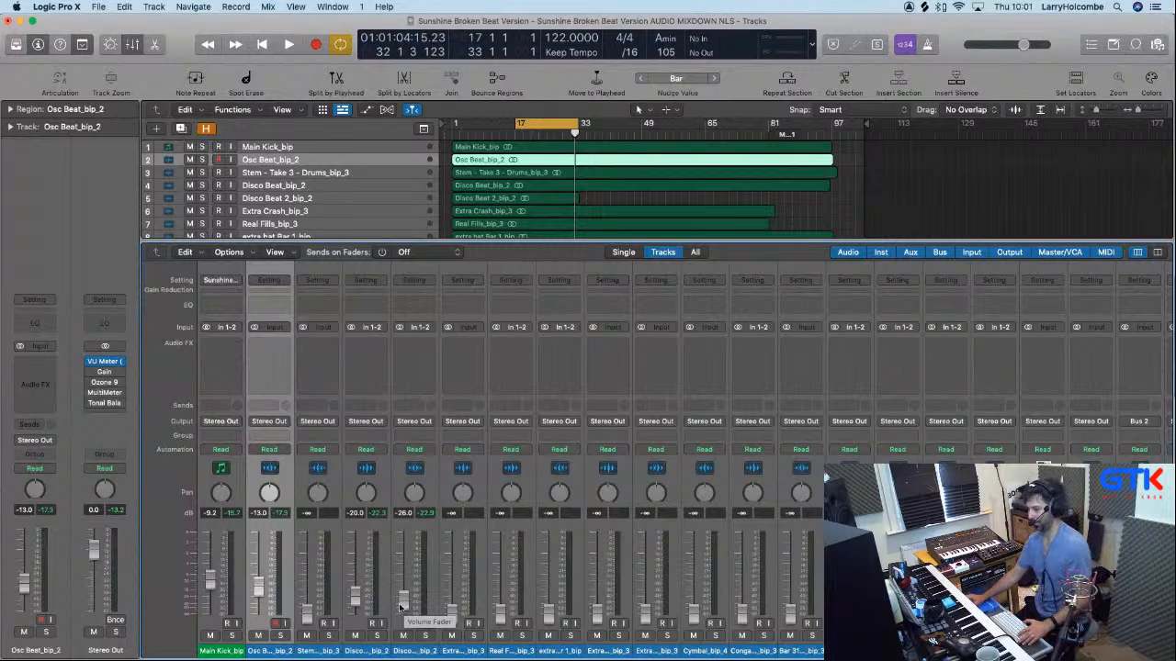
key(space)
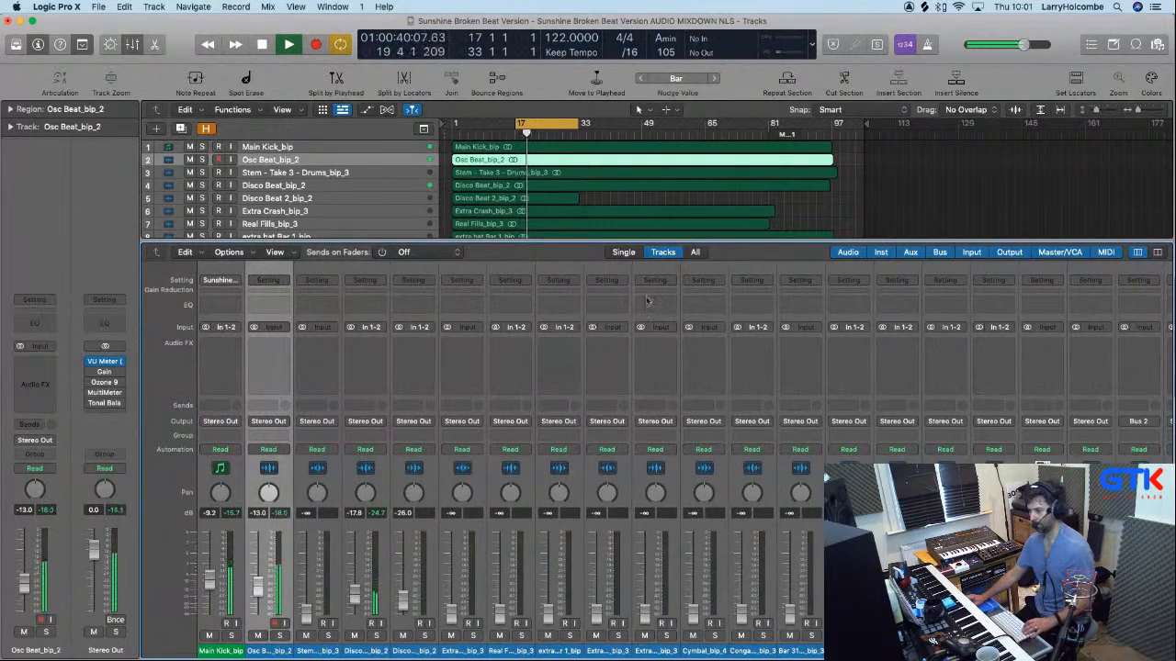
Set the cycle range to bars 25 to 33, where Disco Beat 2_bip_2 plays, and select that track.
key(x)
drag(510, 202, 636, 133)
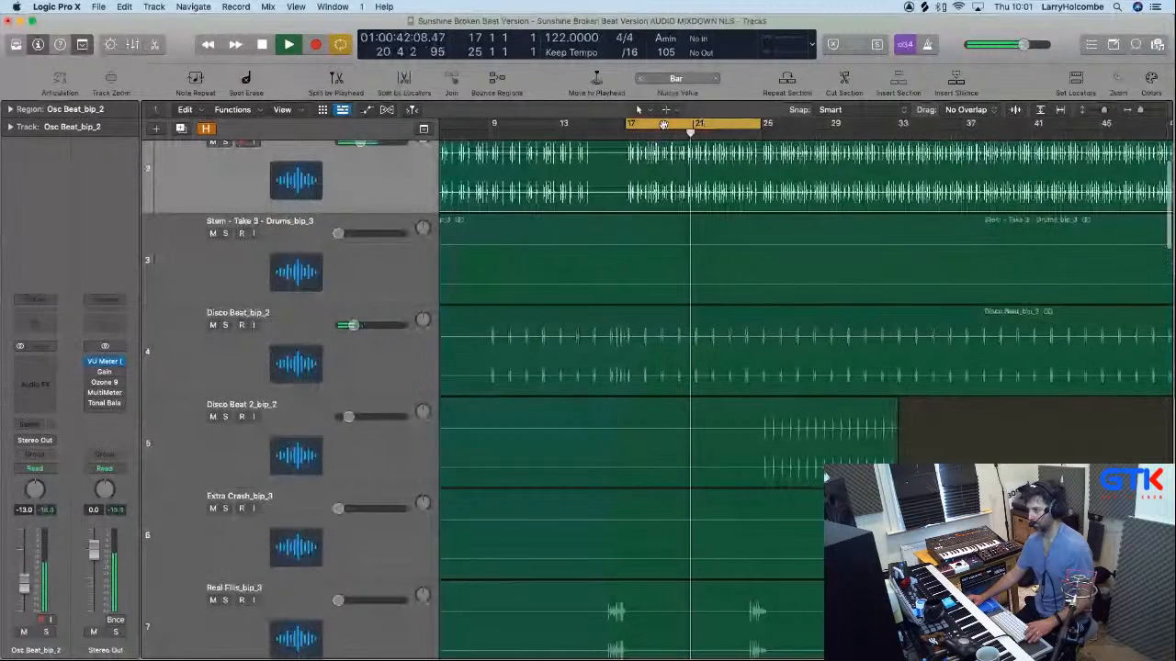
drag(703, 122, 835, 122)
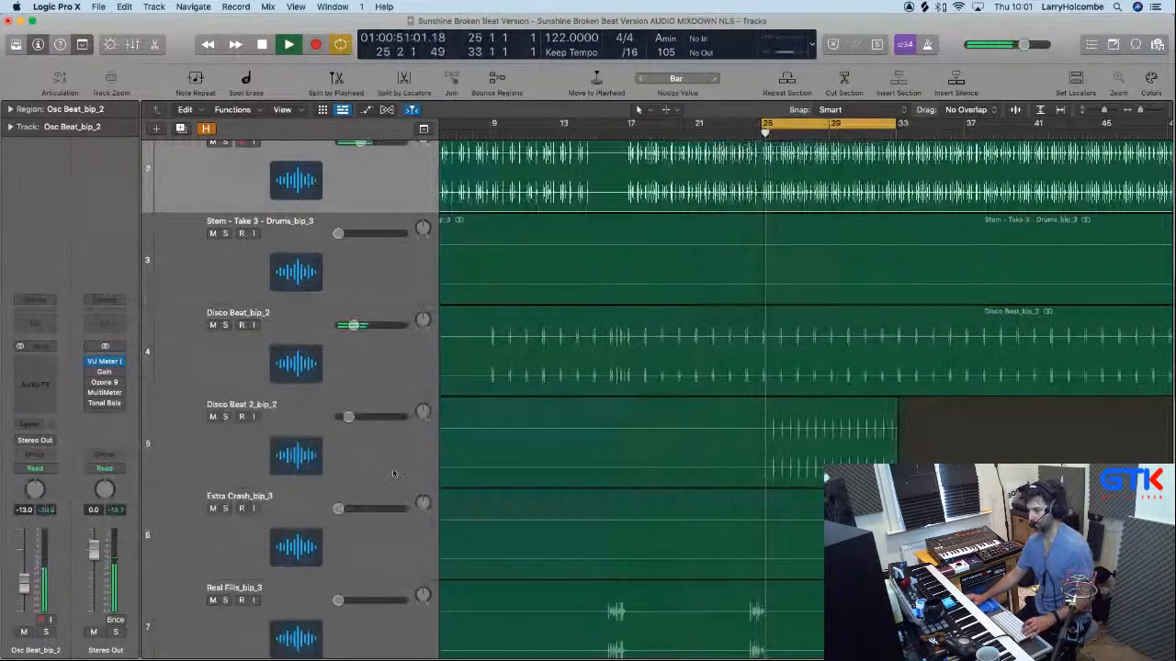
click(362, 462)
key(x)
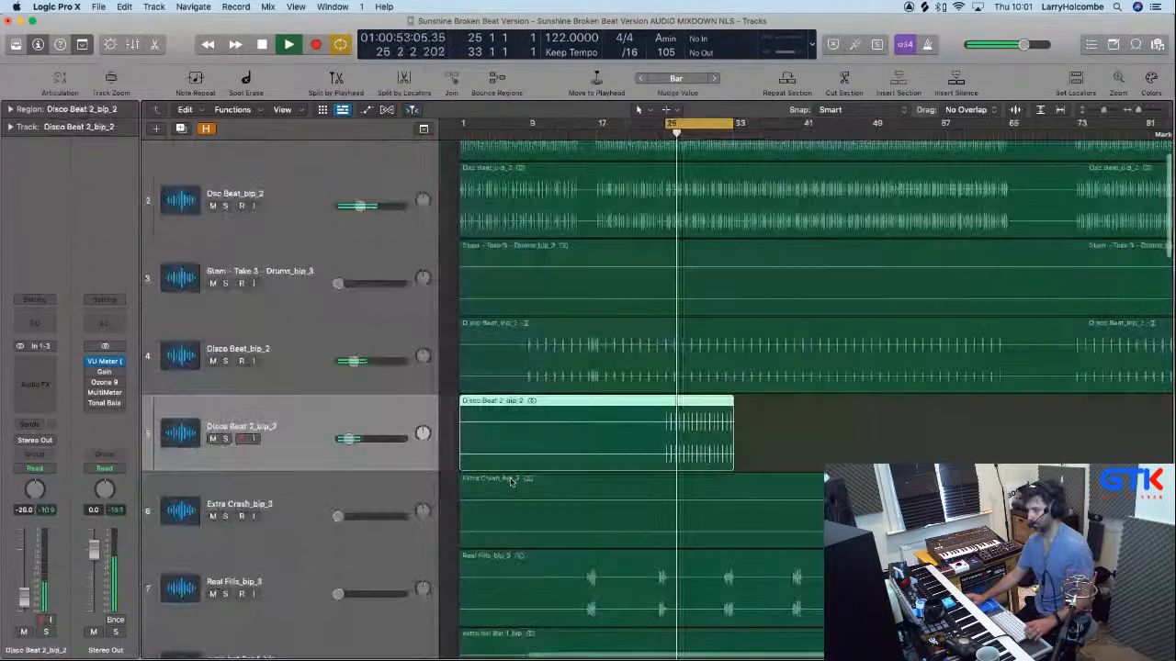
Check the Real Fills_bip_3 waveform, stop playback and move the extra hat Bar 1_bip track above Real Fills_bip_3.
click(303, 567)
scroll(312, 560, down, 3)
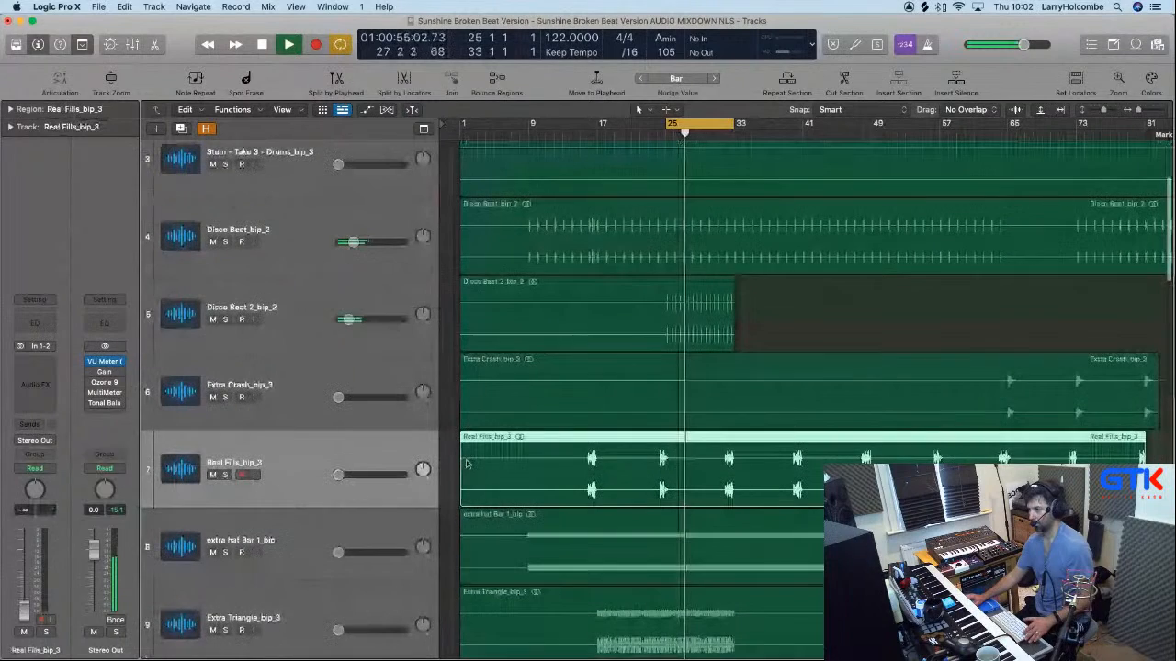
scroll(666, 411, up, 8)
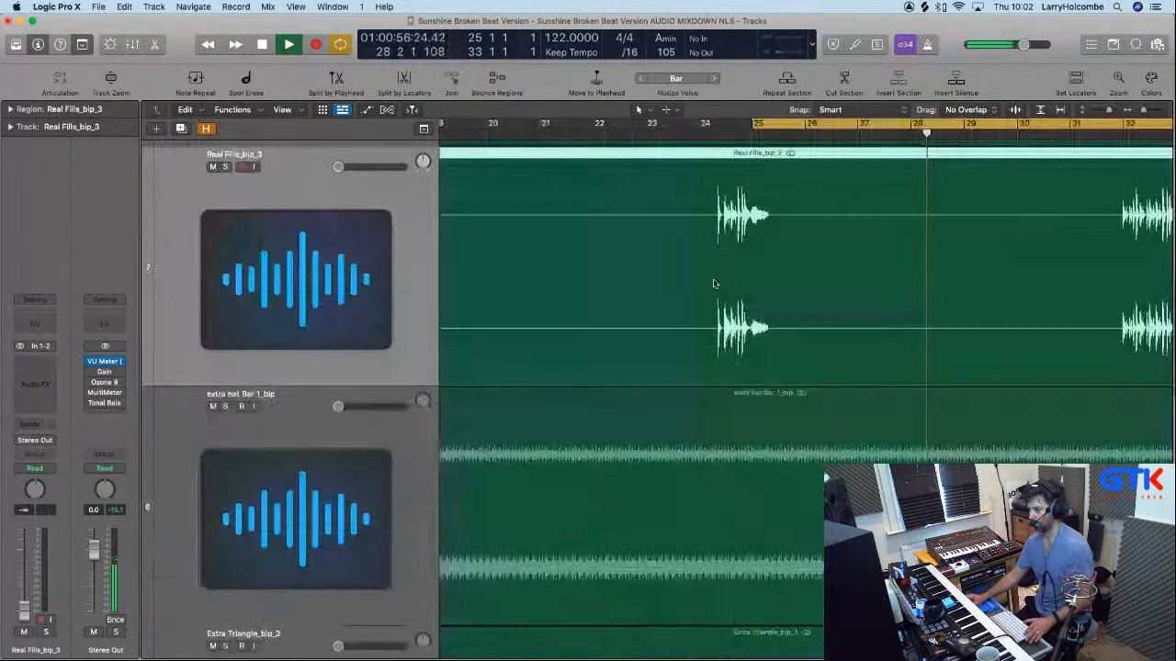
scroll(690, 309, down, 4)
key(space)
drag(328, 426, 318, 142)
Deselect the regions and move the extra hat Bar 1_bip track above Extra Crash_bip_3, directly below Disco Beat 2_bip_2.
scroll(501, 591, down, 4)
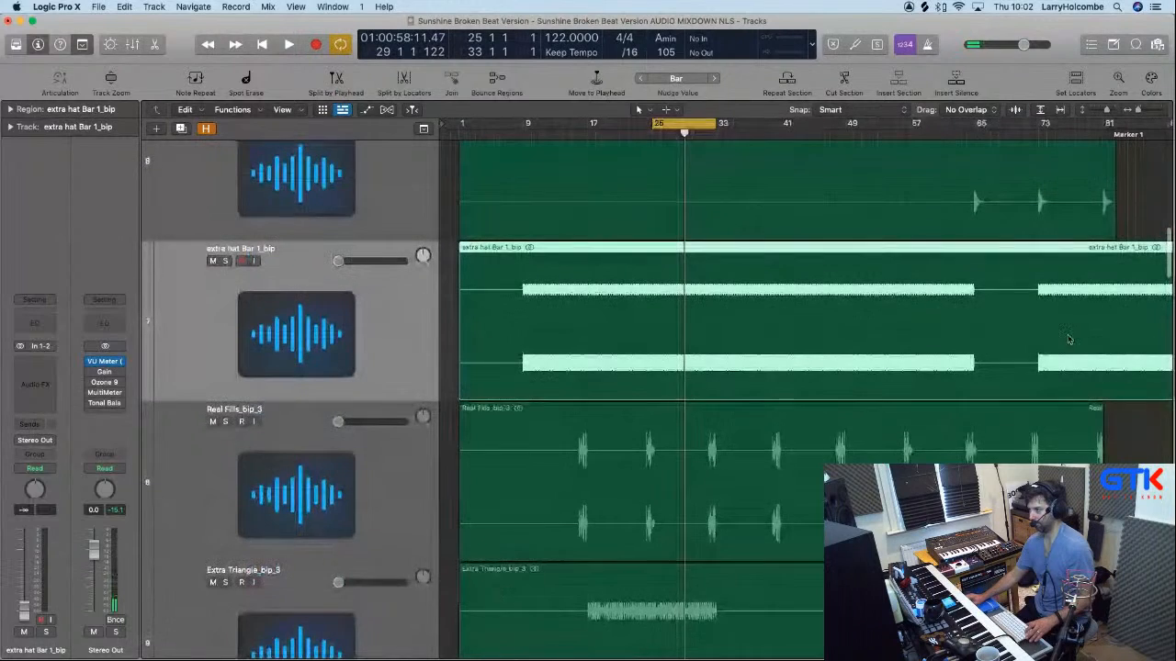
click(1148, 205)
scroll(1148, 204, down, 1)
scroll(1148, 205, down, 5)
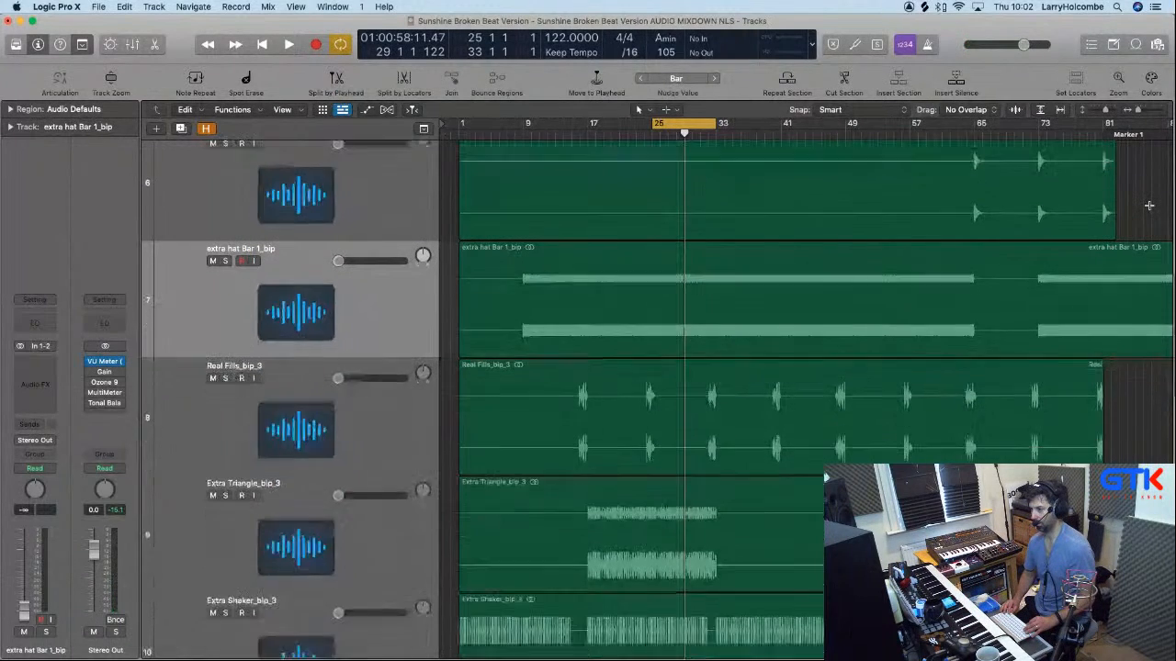
scroll(1148, 207, up, 3)
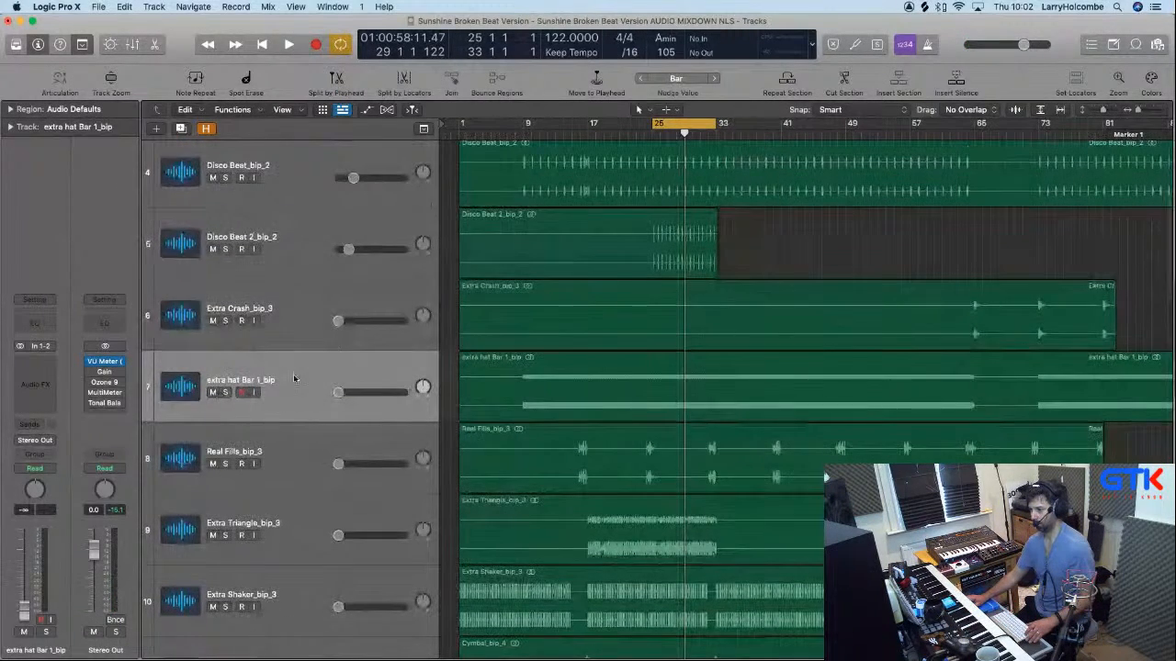
drag(294, 377, 286, 283)
Set the extra hat Bar 1_bip fader to -37.0 dB against the loop, then return to the full track view.
key(x)
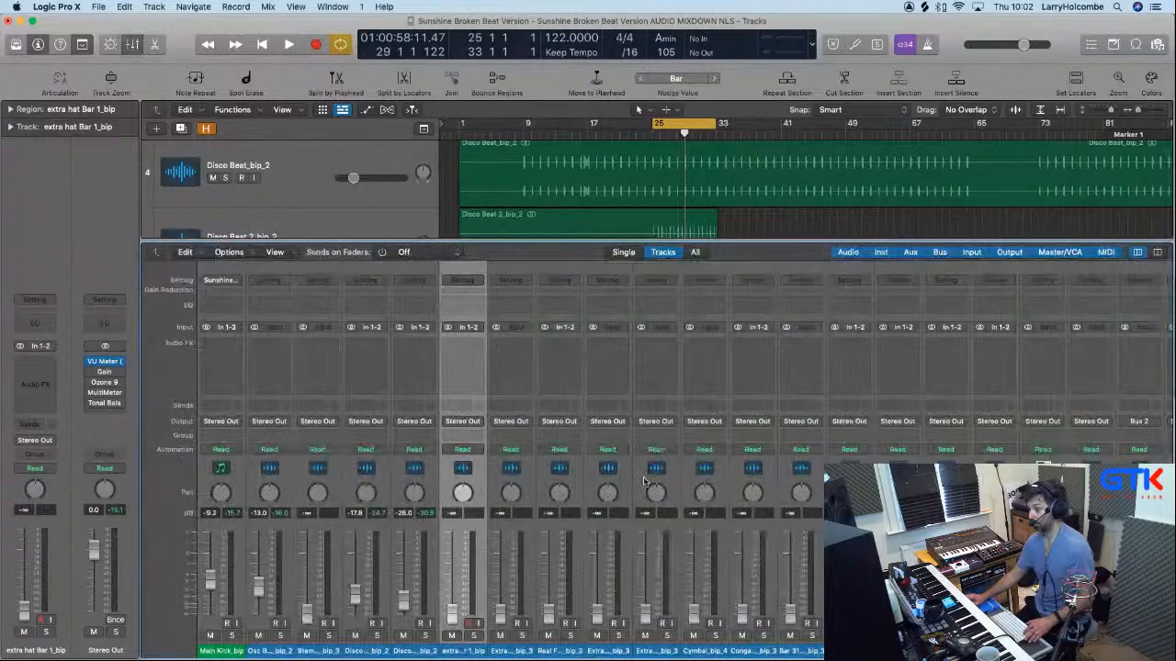
drag(453, 621, 451, 602)
key(space)
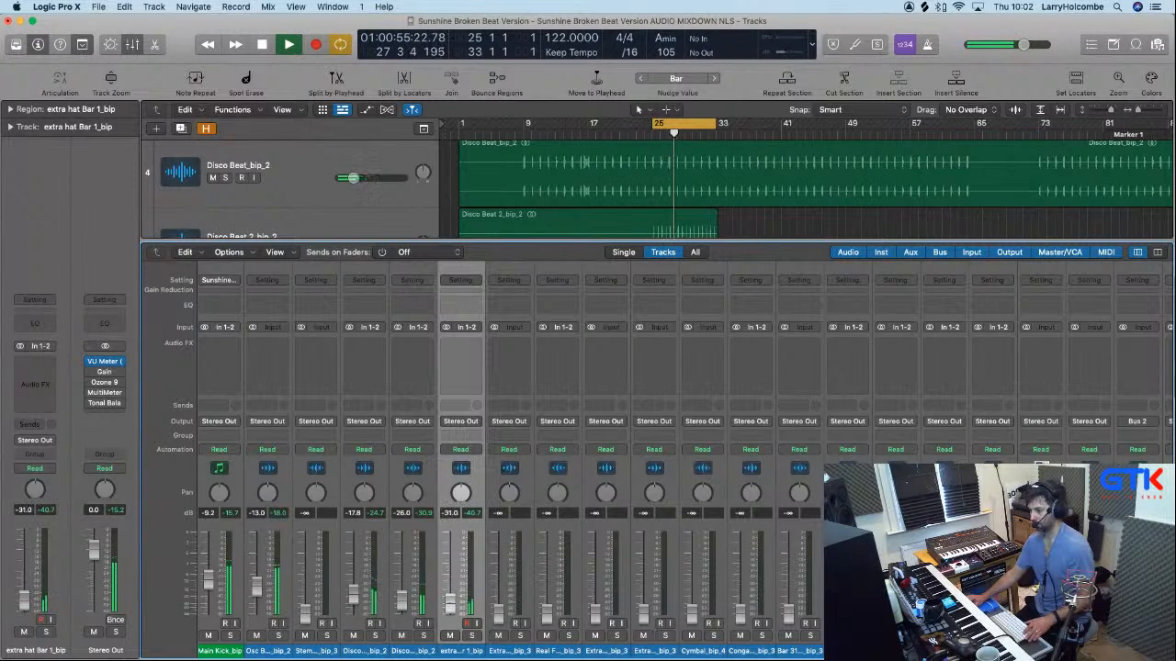
key(space)
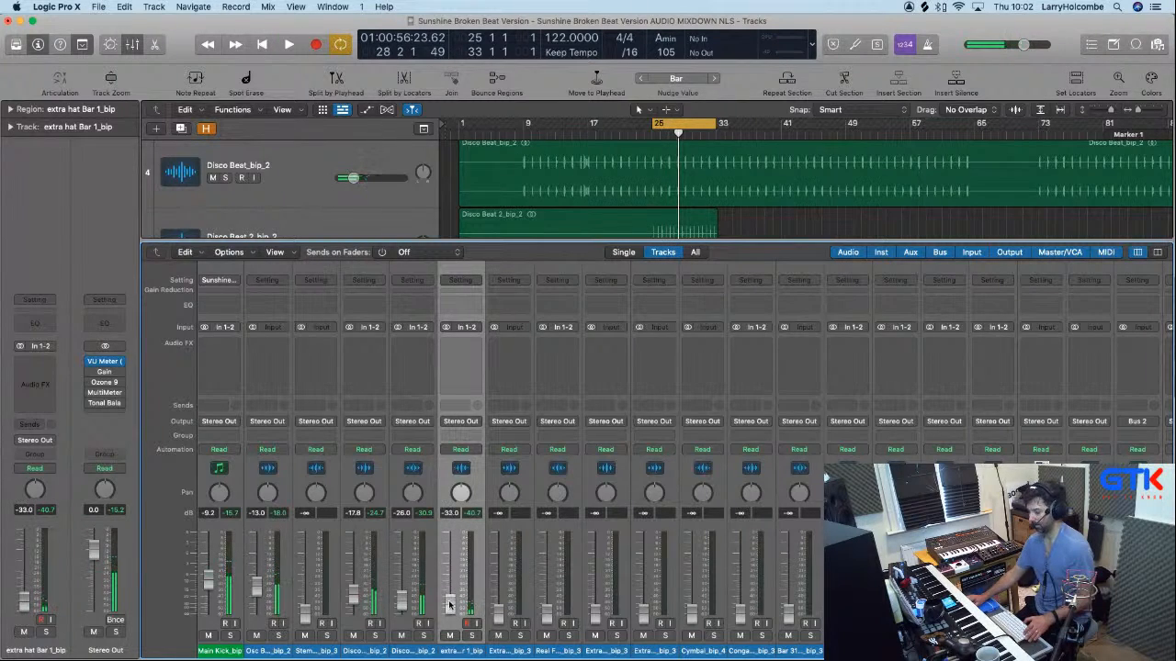
key(space)
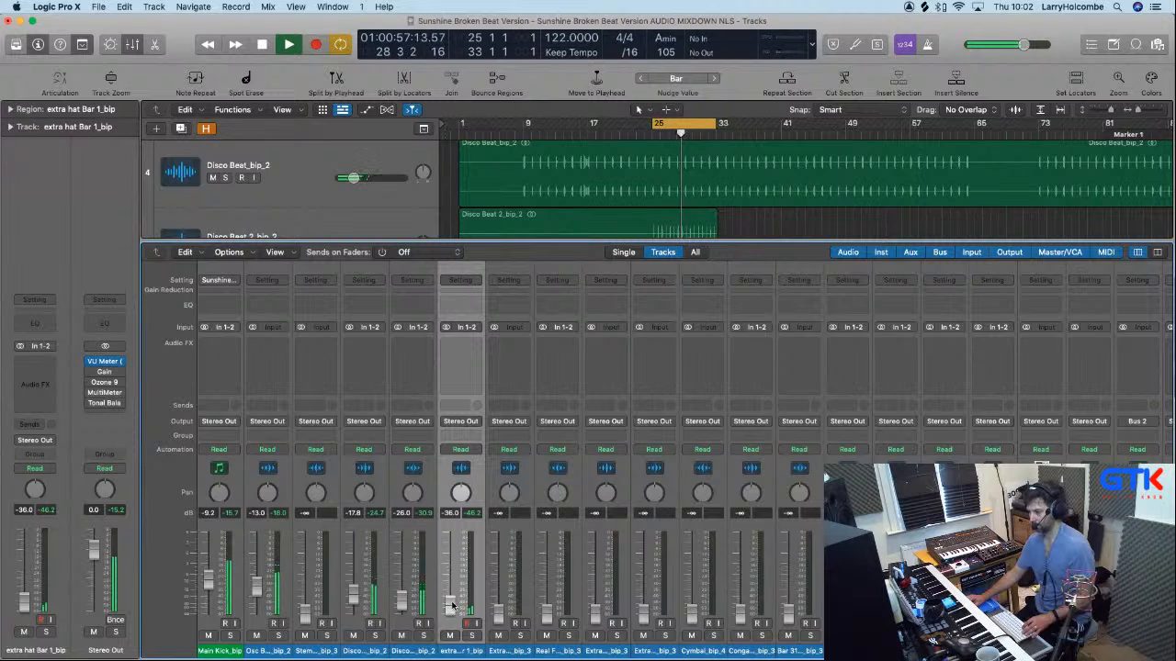
drag(452, 605, 452, 607)
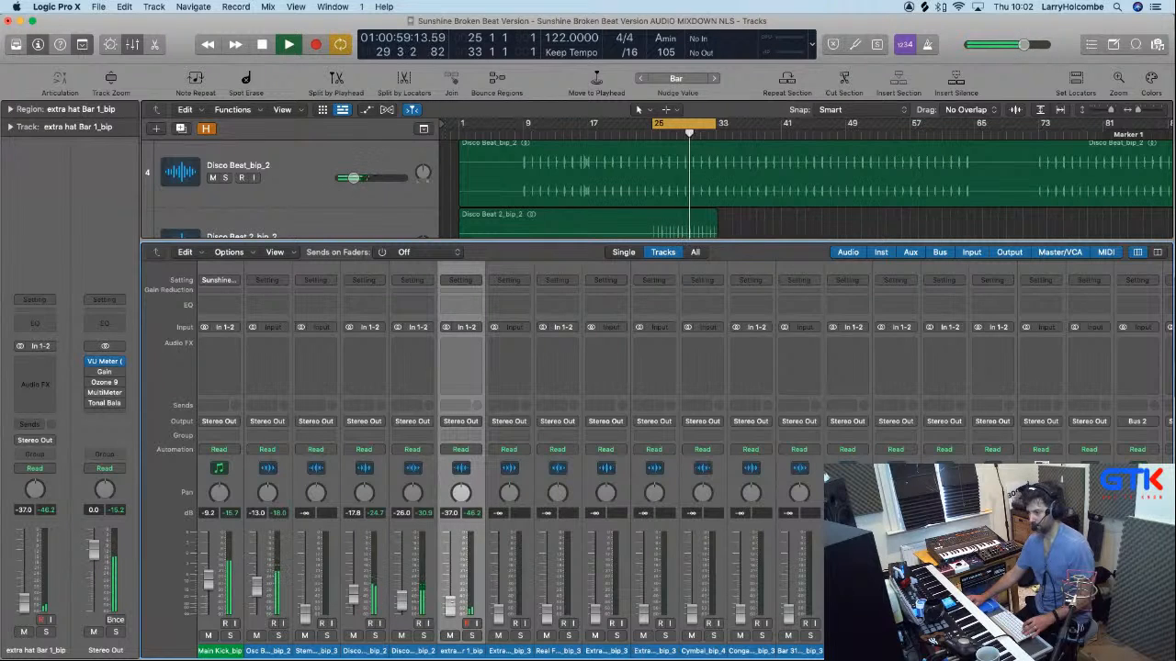
key(x)
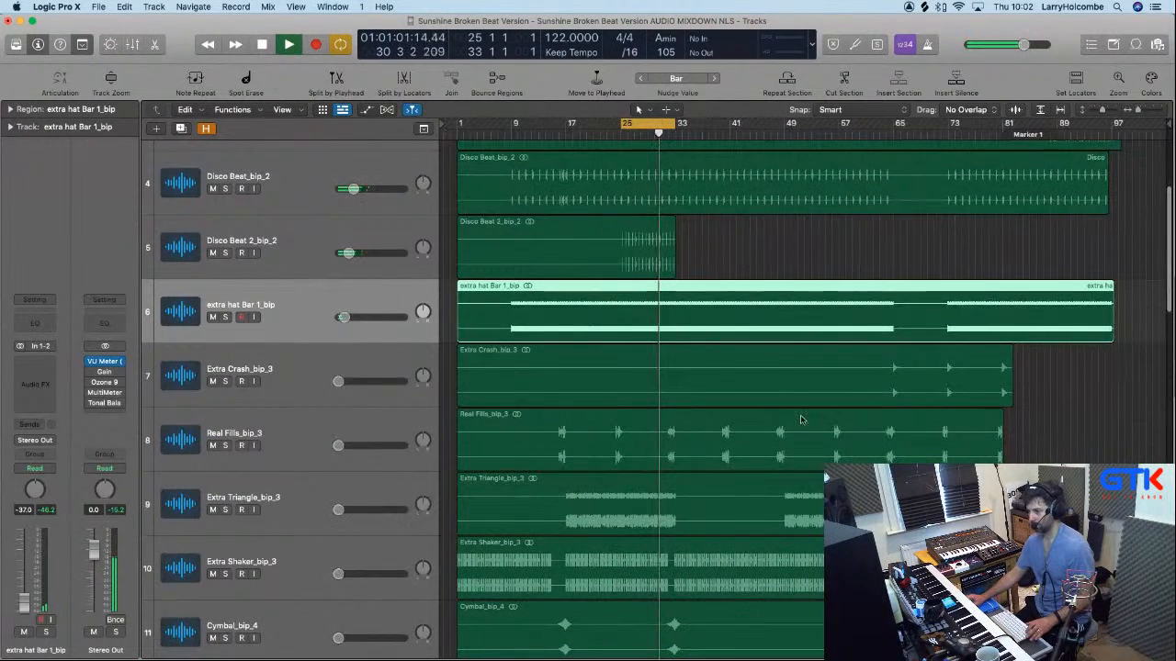
Move the Extra Triangle_bip_3 and Extra Shaker_bip_3 tracks directly above Extra Crash_bip_3 and set both faders to -36.0 dB.
drag(302, 504, 293, 378)
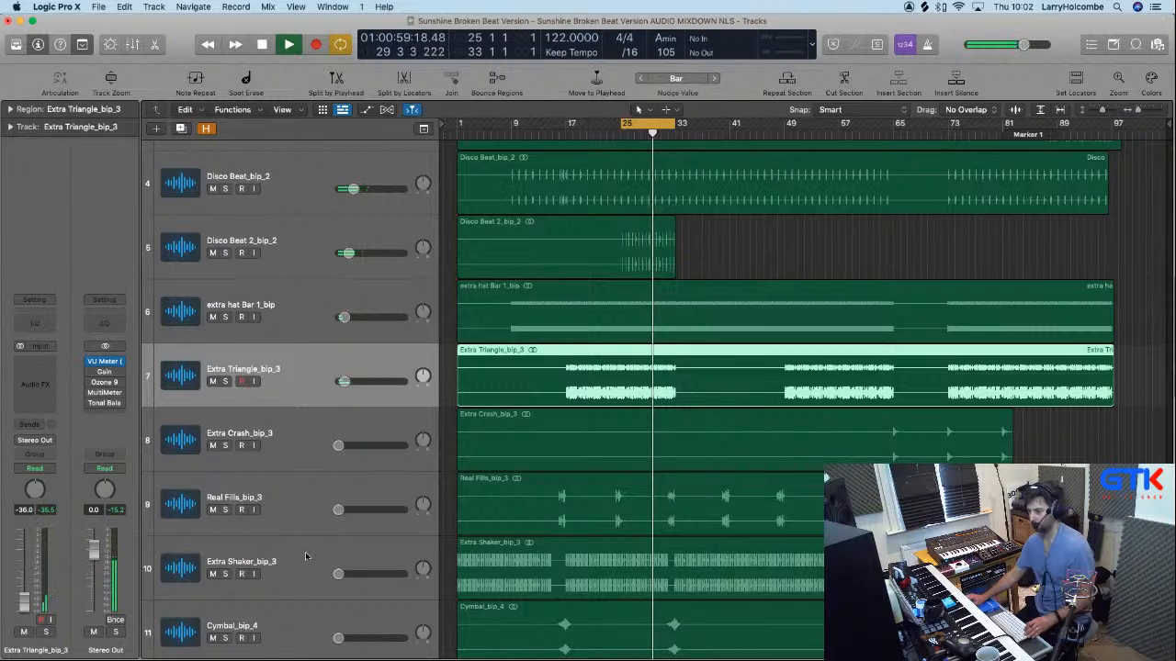
drag(306, 556, 233, 491)
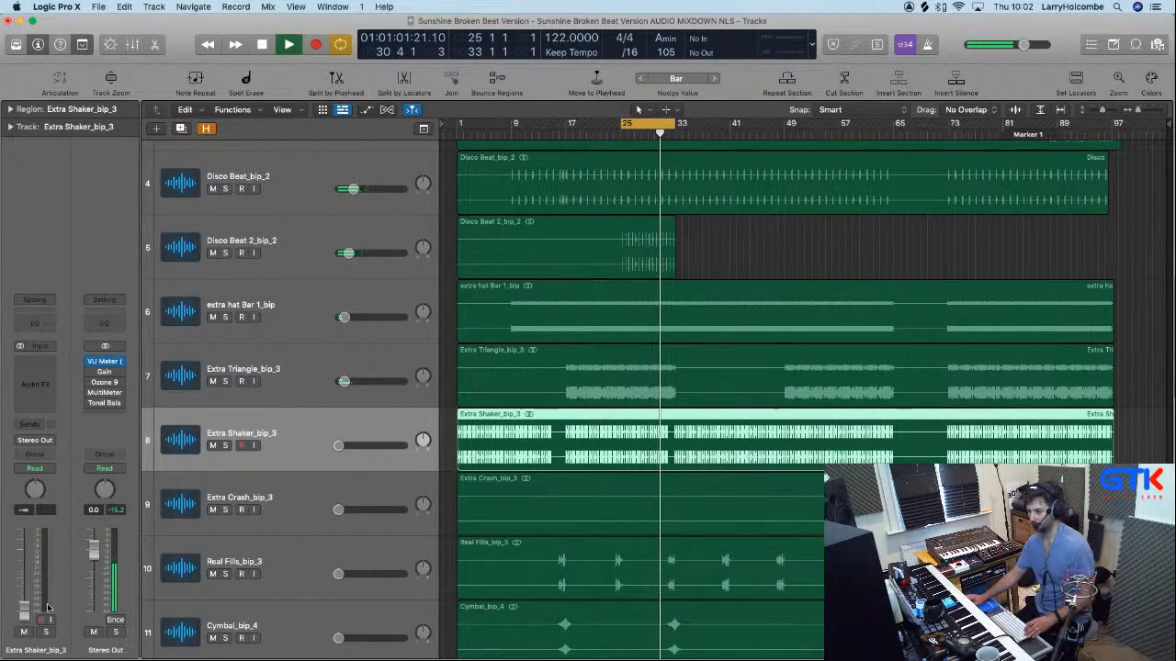
drag(25, 610, 24, 592)
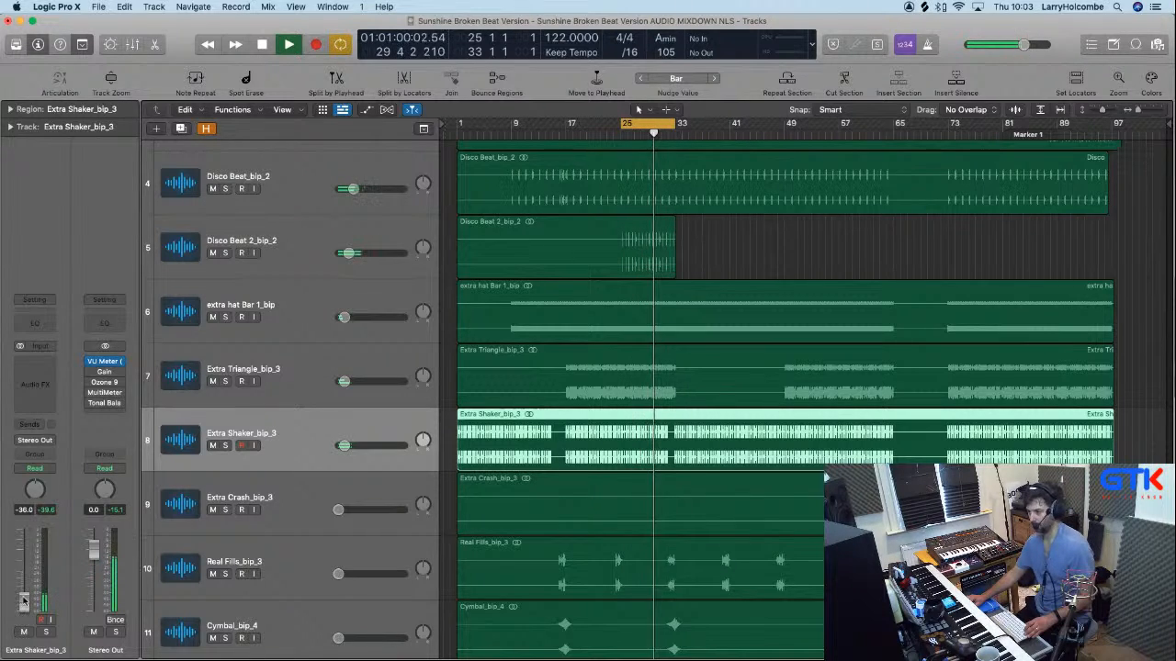
Set the Congas ANALOGUE_bip_3 fader to -23.5 dB against the looped section.
scroll(490, 568, down, 5)
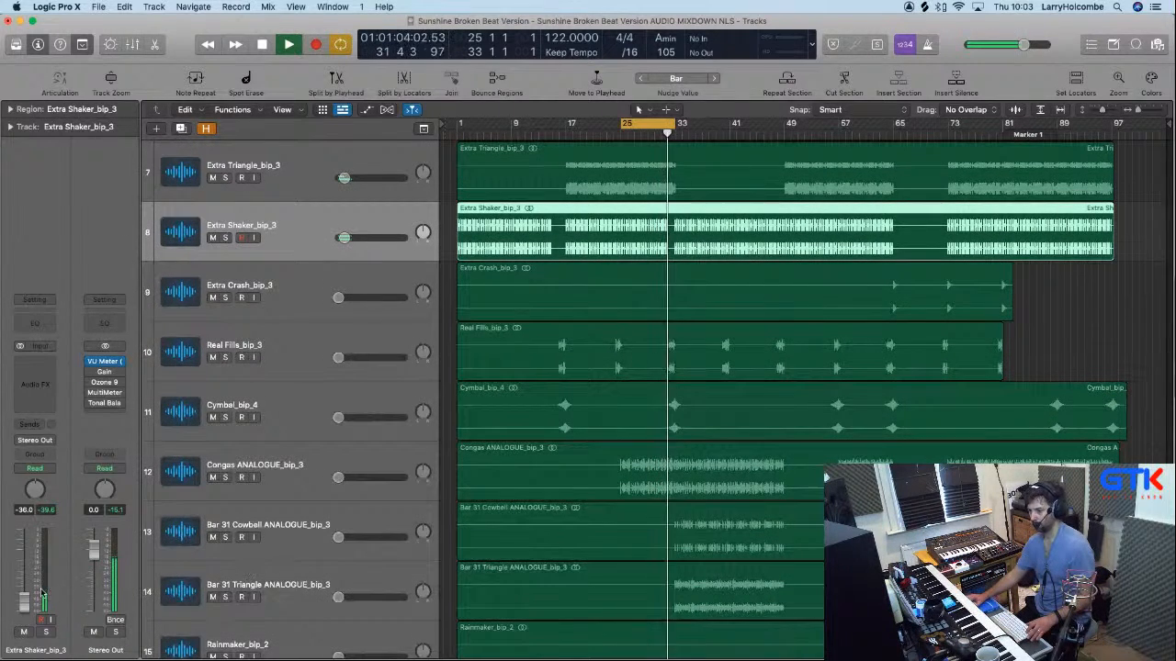
click(298, 473)
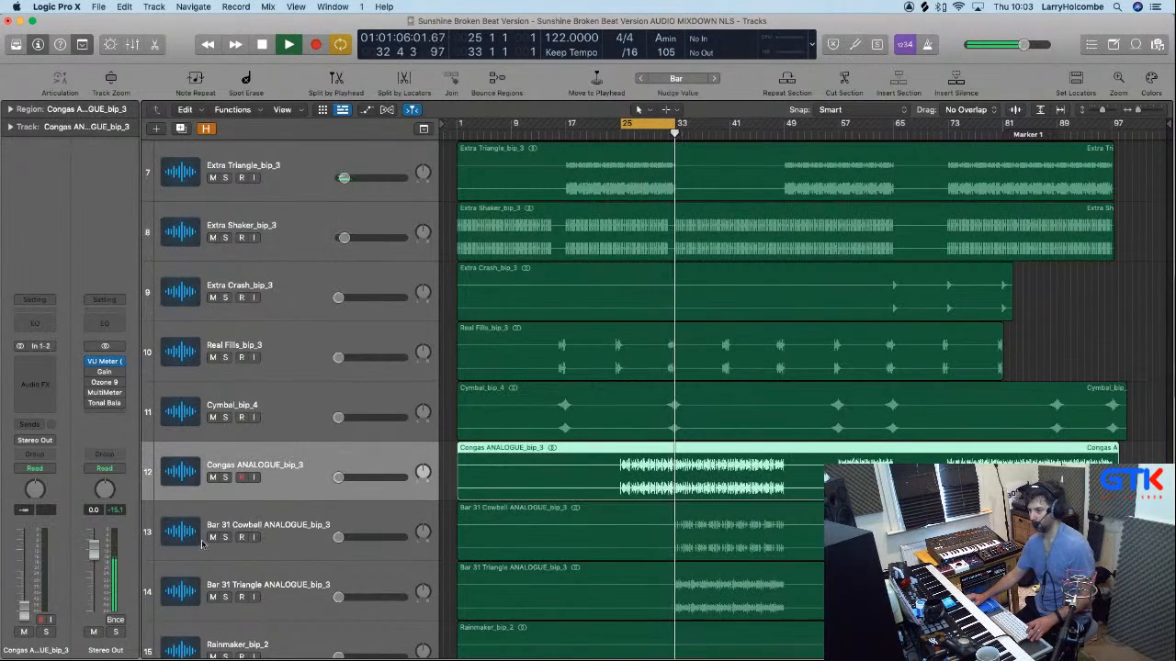
drag(30, 604, 26, 599)
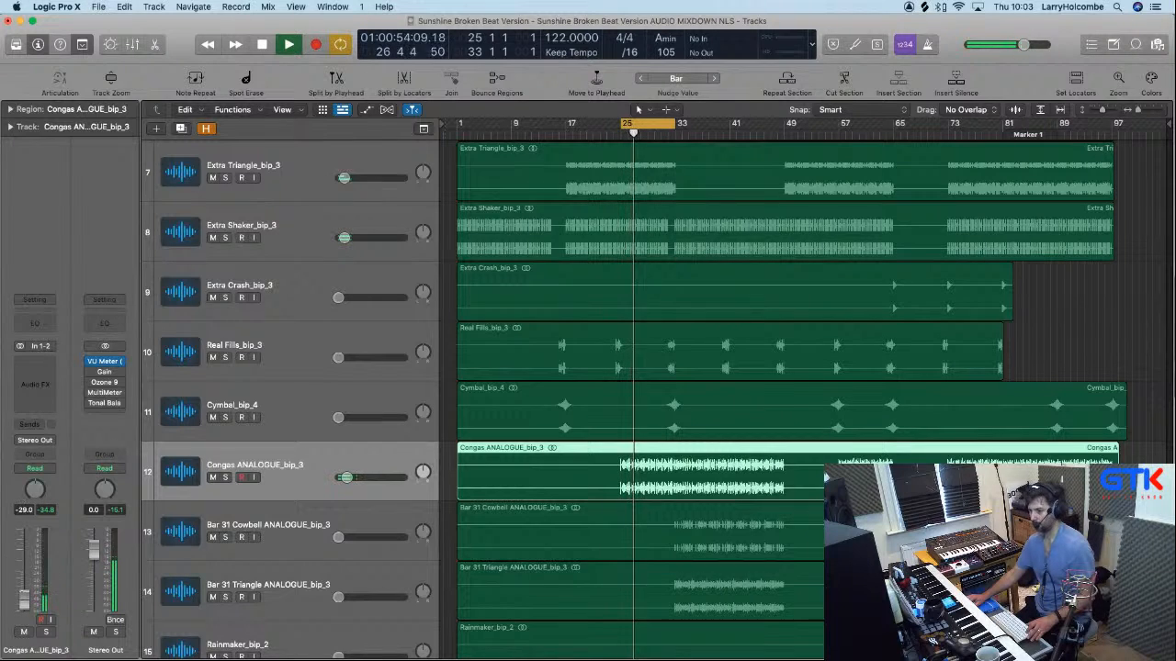
drag(23, 595, 24, 592)
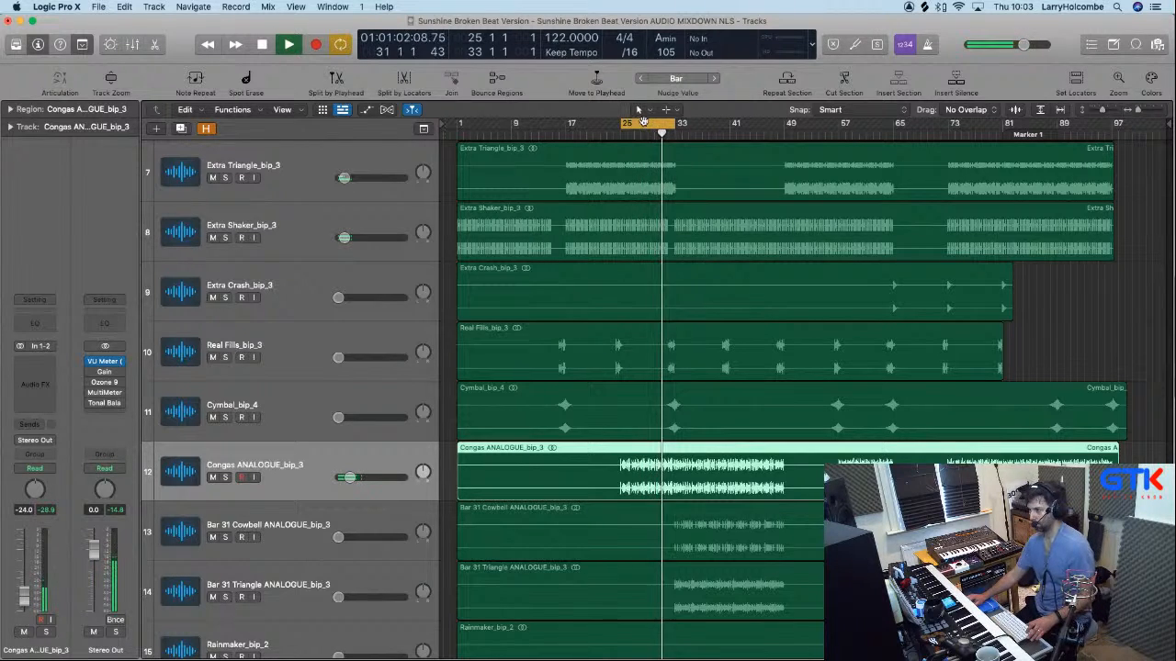
Move the cycle range to bars 33 to 41 and set the Bar 31 Cowbell ANALOGUE_bip_3 fader to -23.5 dB.
drag(634, 123, 687, 144)
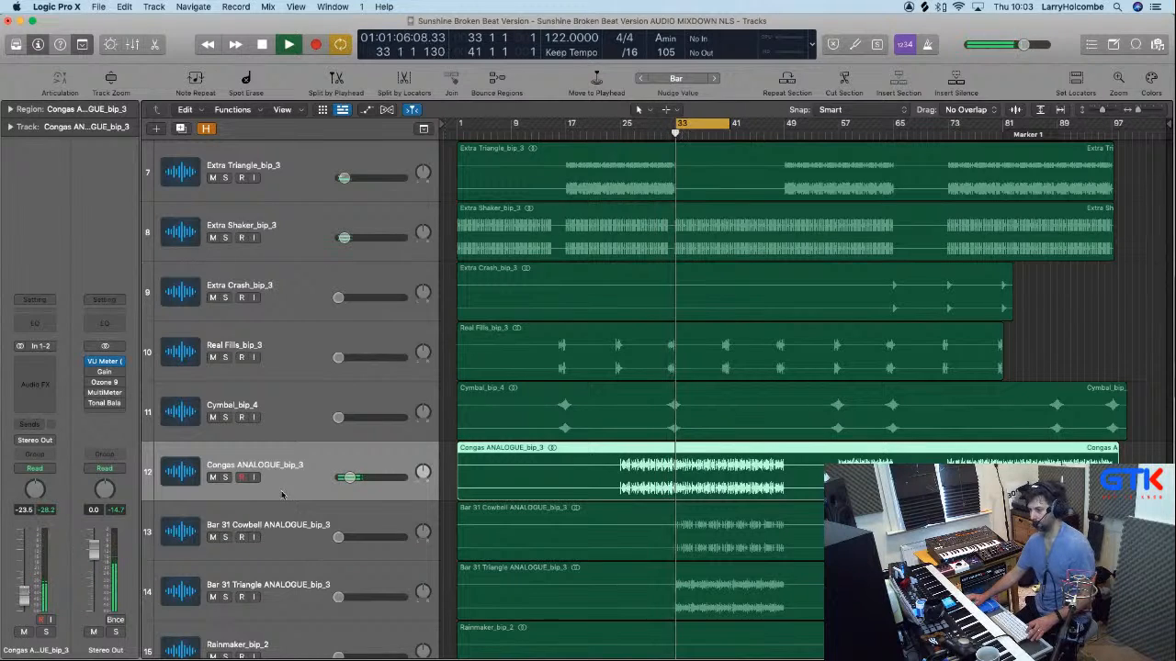
key(Down)
drag(31, 607, 28, 597)
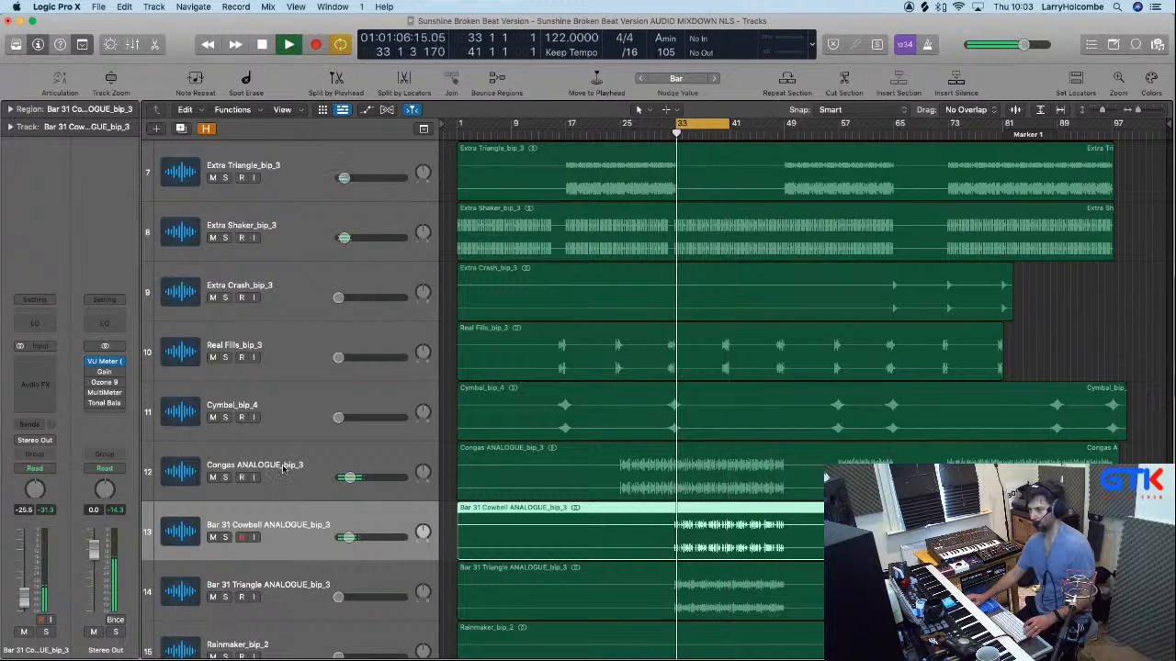
key(x)
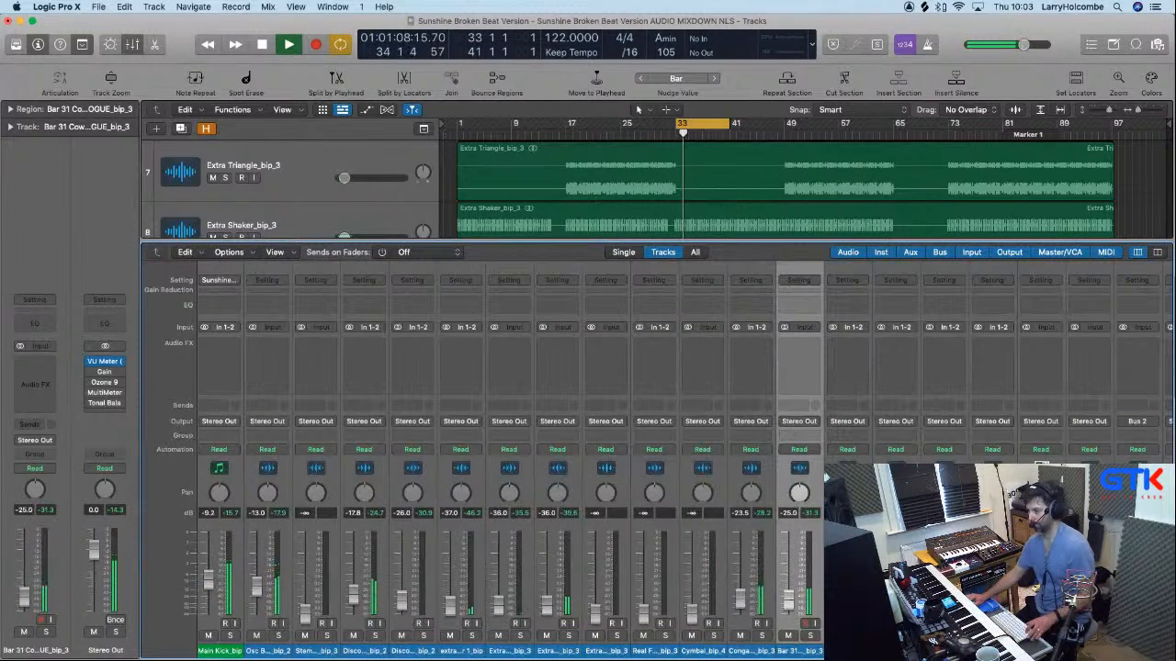
drag(789, 604, 789, 602)
Pan the congas left and the cowbell right to +40 in the mixer, and set the cowbell fader to -22.5 dB.
key(space)
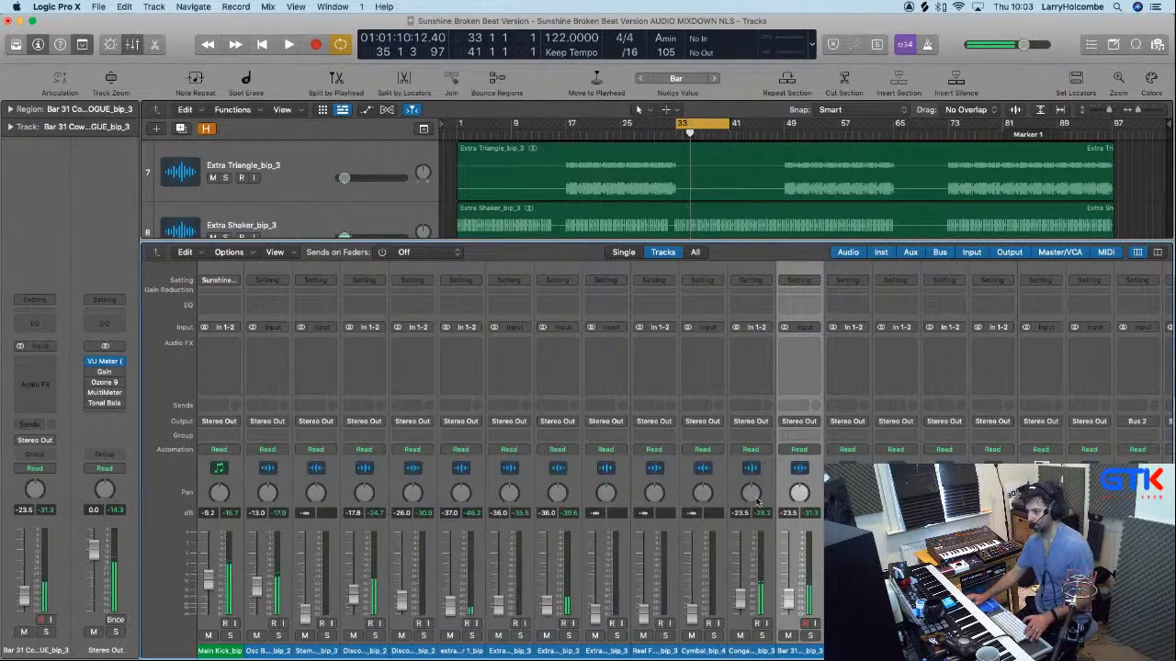
drag(755, 499, 797, 491)
key(space)
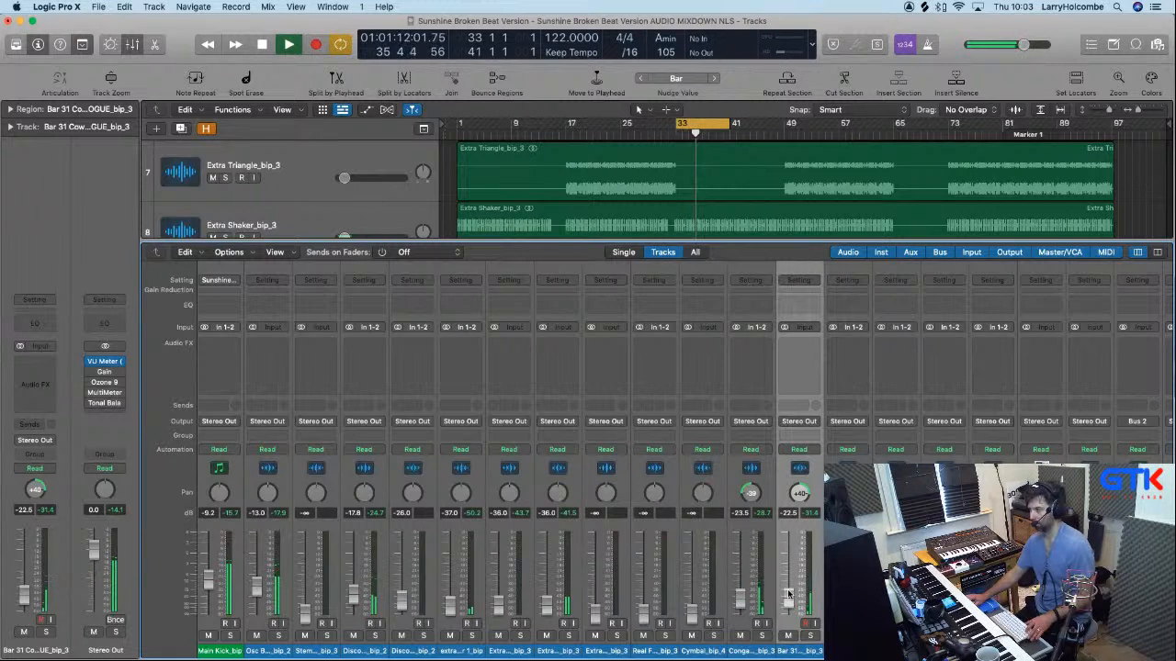
key(x)
Set the Bar 31 Triangle ANALOGUE_bip_3 fader to -33.0 dB against the loop.
scroll(293, 407, down, 5)
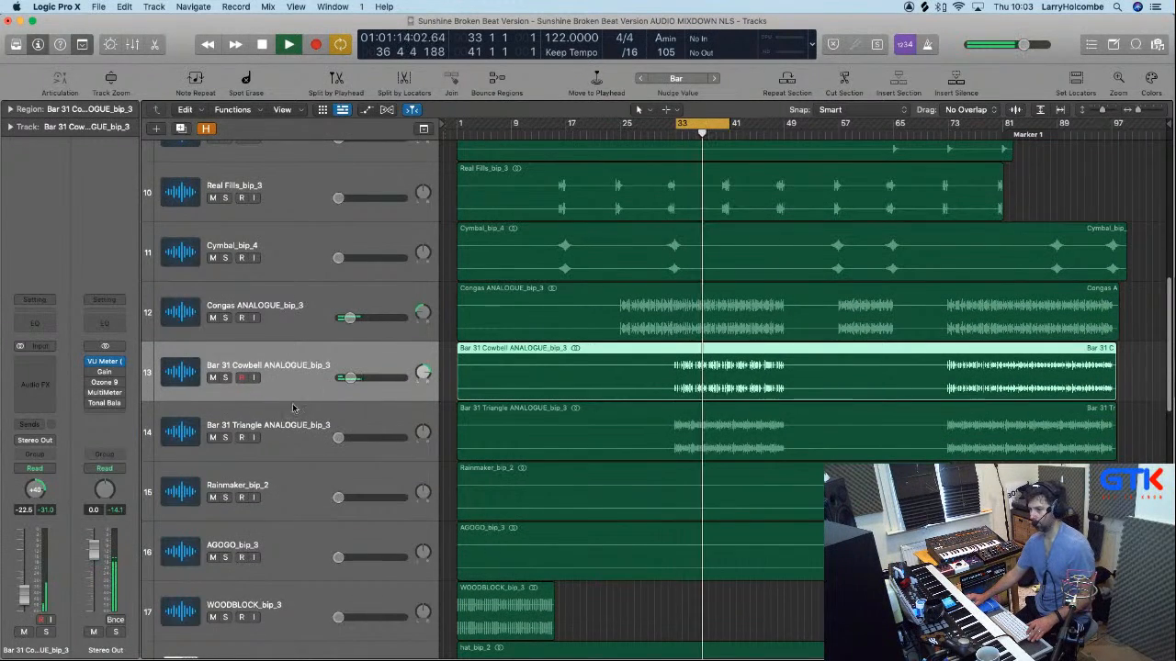
click(293, 408)
key(space)
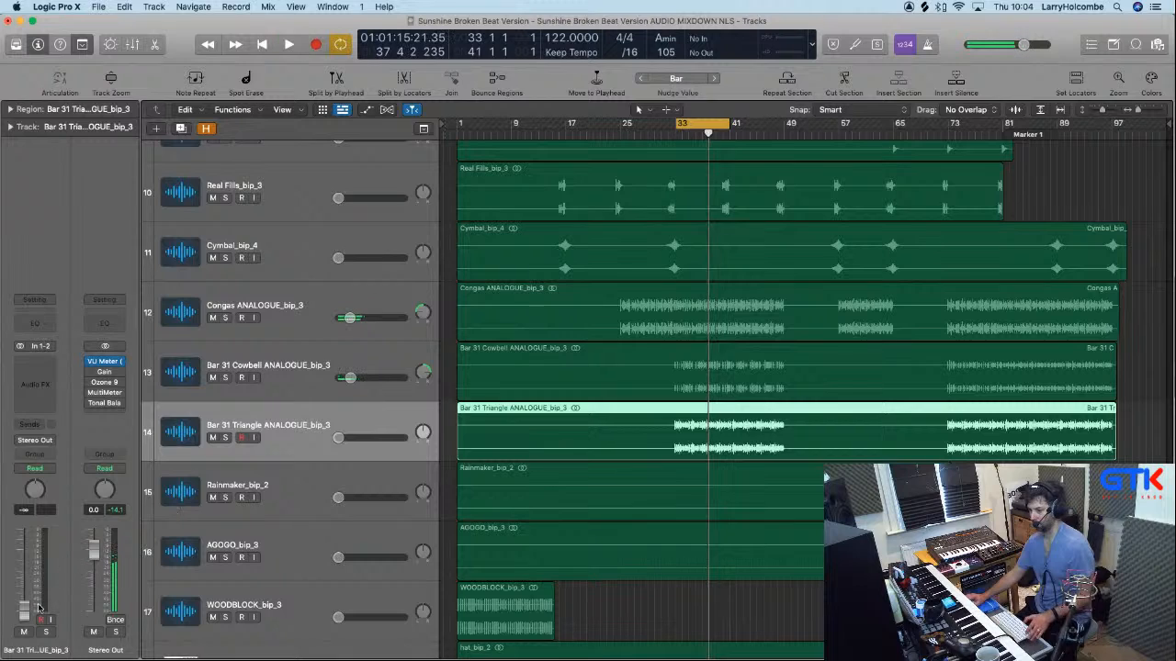
key(space)
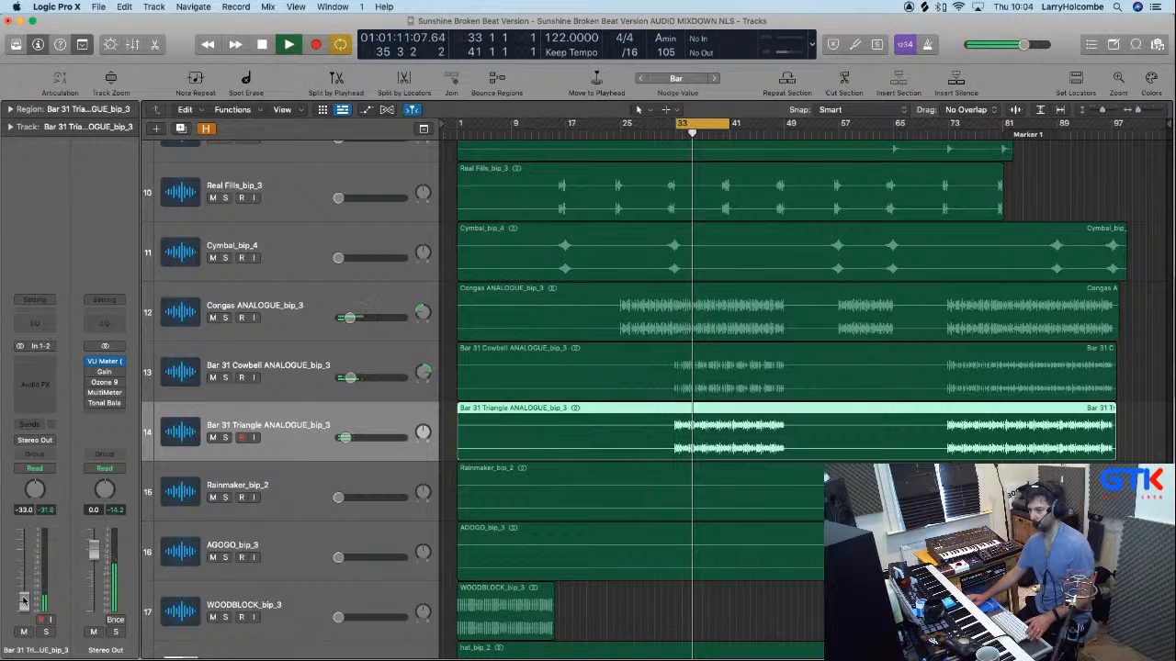
Insert the Transient Master transient shaper on the Bar 31 Triangle ANALOGUE_bip_3 track.
click(30, 360)
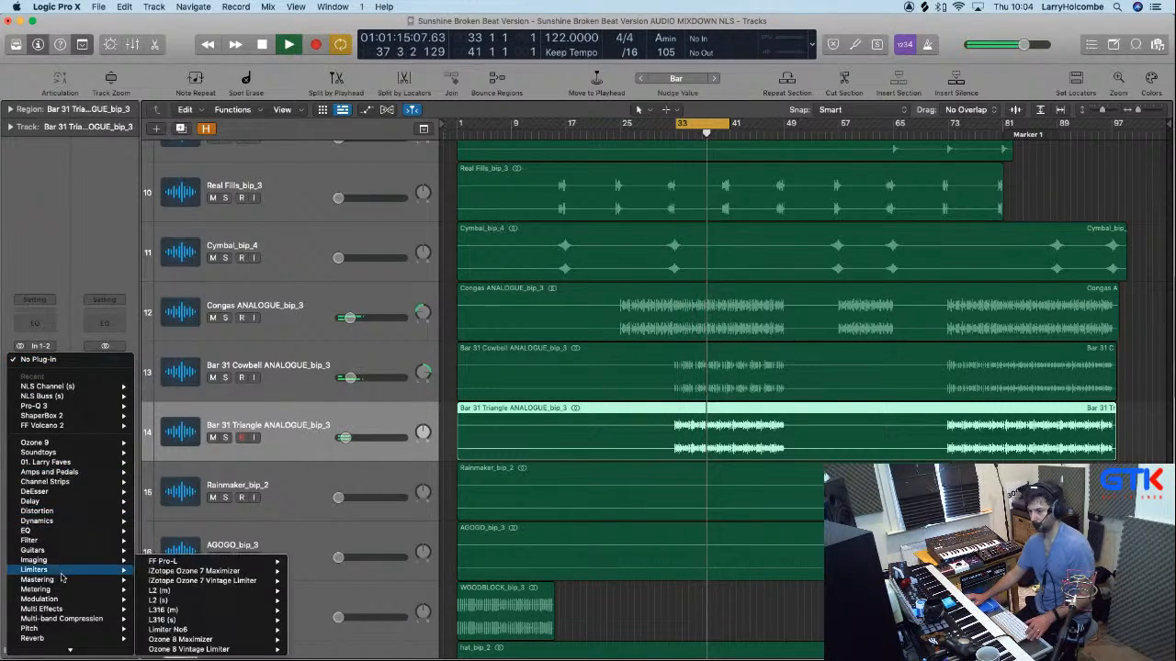
scroll(65, 572, down, 4)
mouse_move(73, 613)
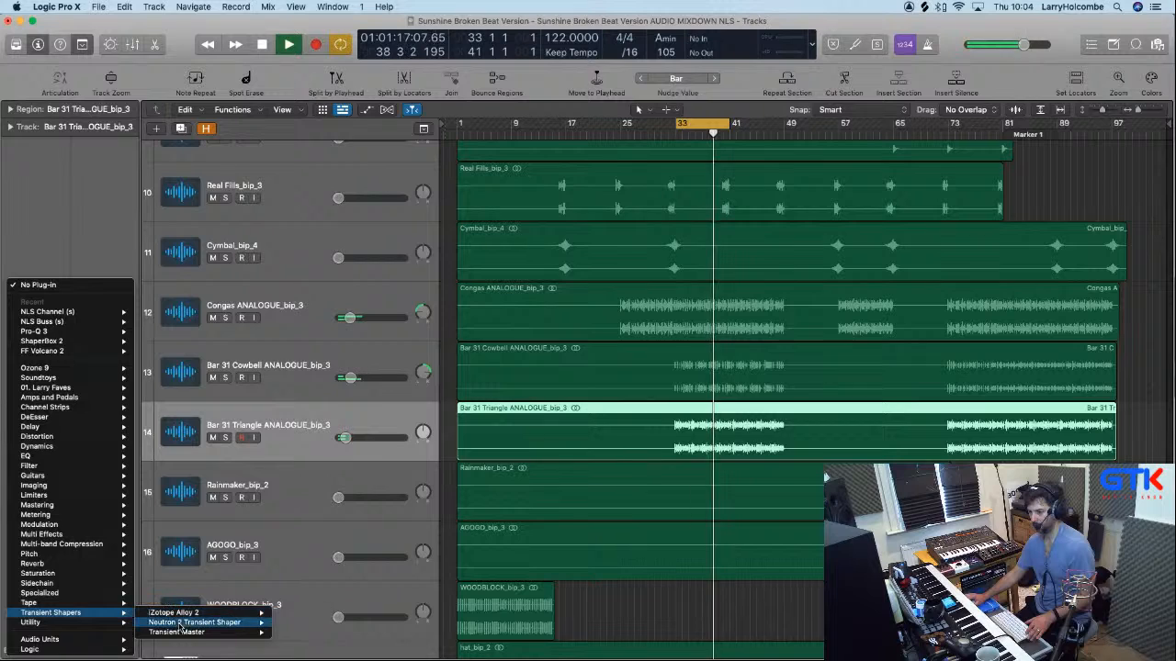
mouse_move(190, 632)
click(289, 630)
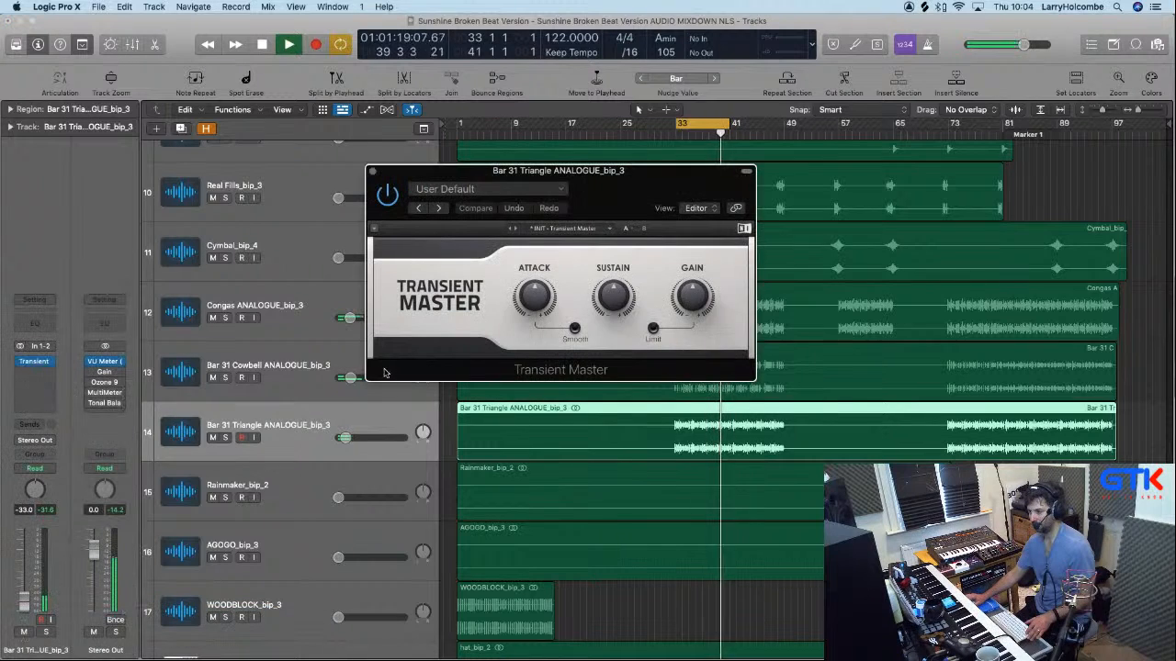
Set Transient Master's Sustain to -54.0 % while listening to the loop, then close the plug-in and deselect the regions.
drag(610, 303, 610, 344)
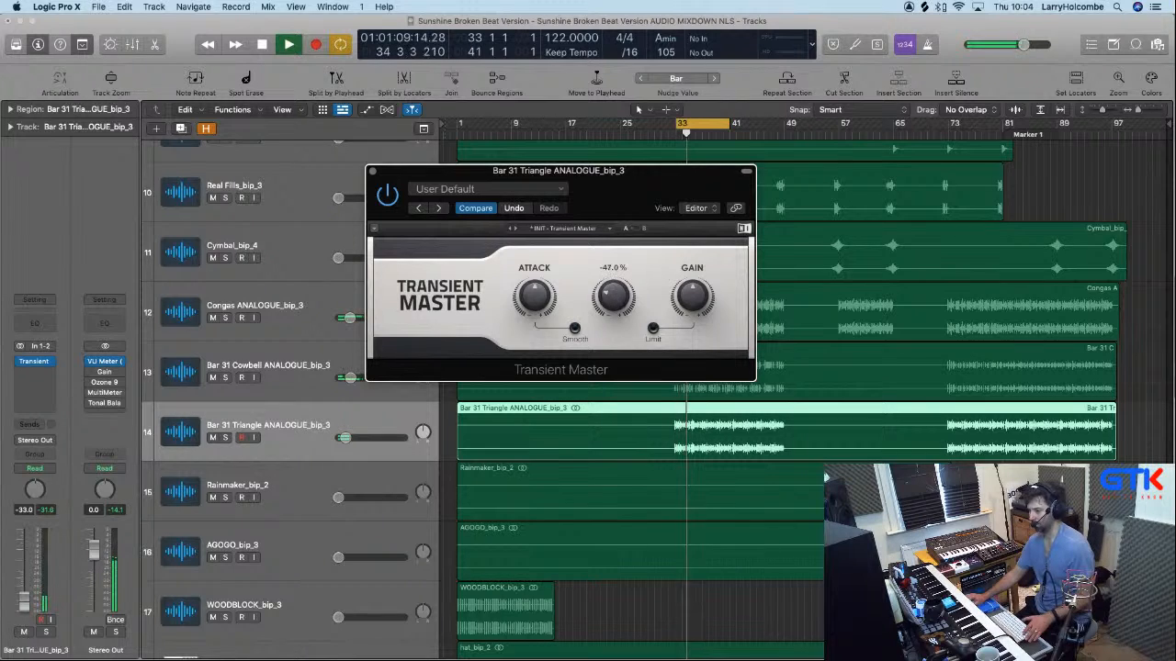
drag(610, 344, 610, 347)
key(space)
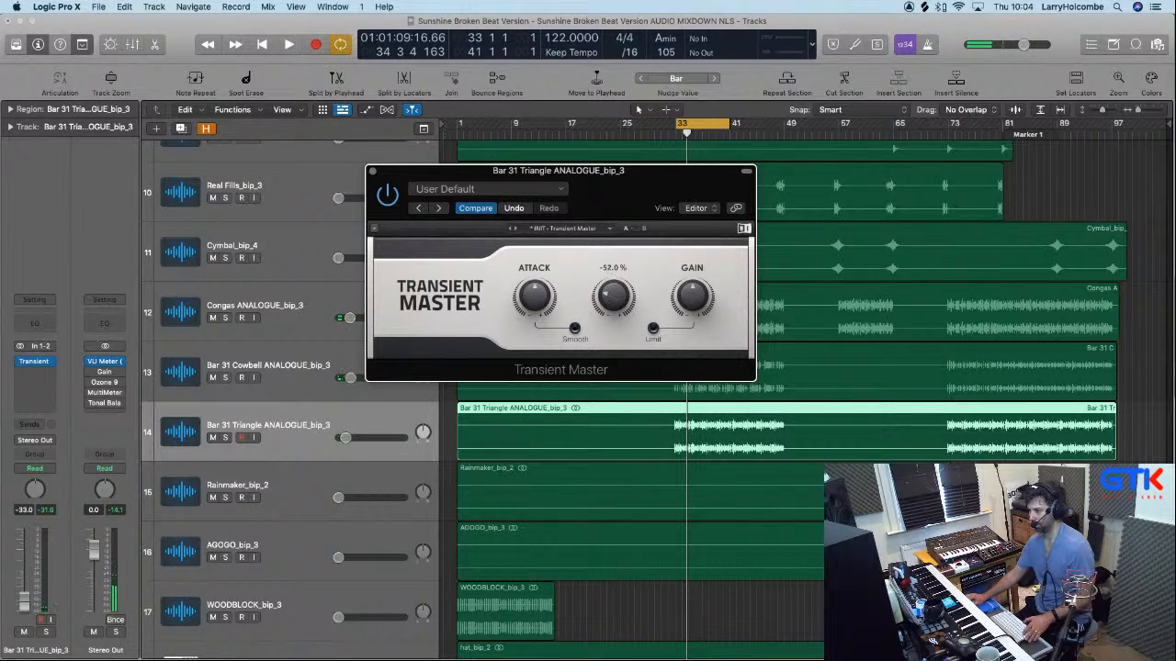
key(space)
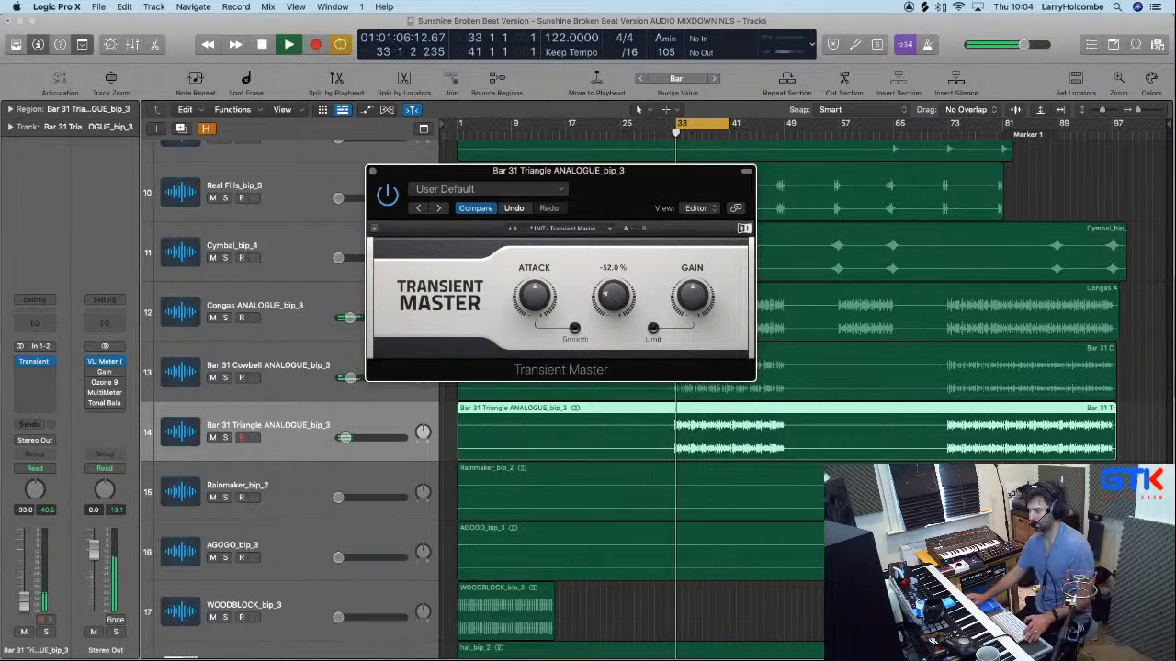
drag(615, 300, 615, 303)
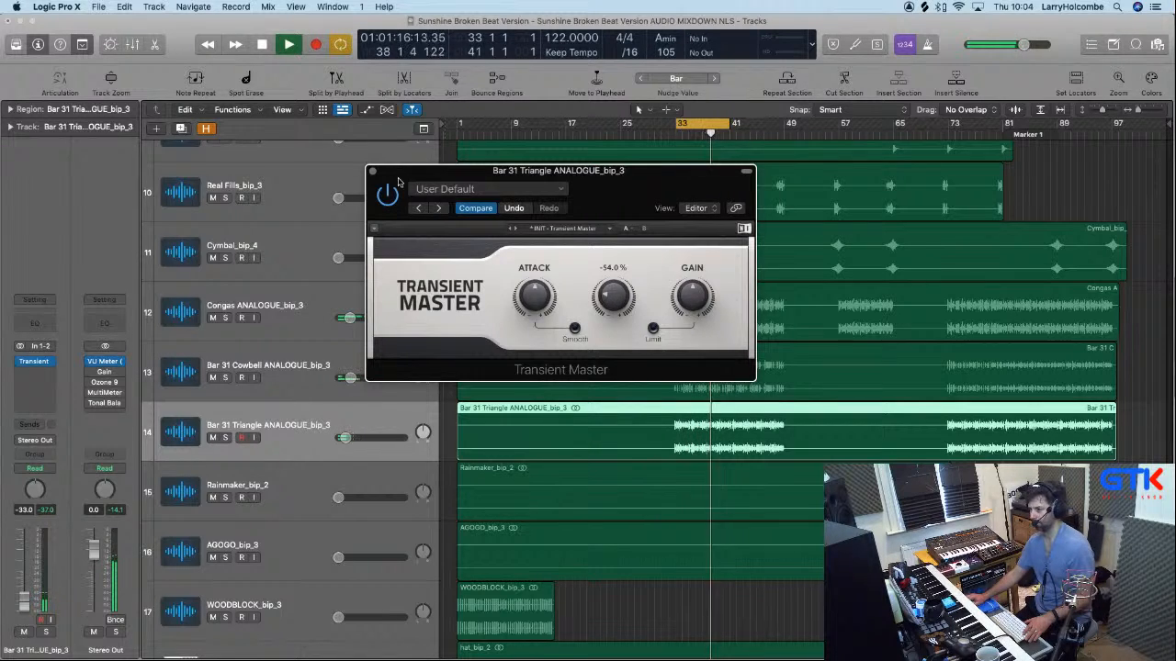
click(372, 171)
click(1073, 192)
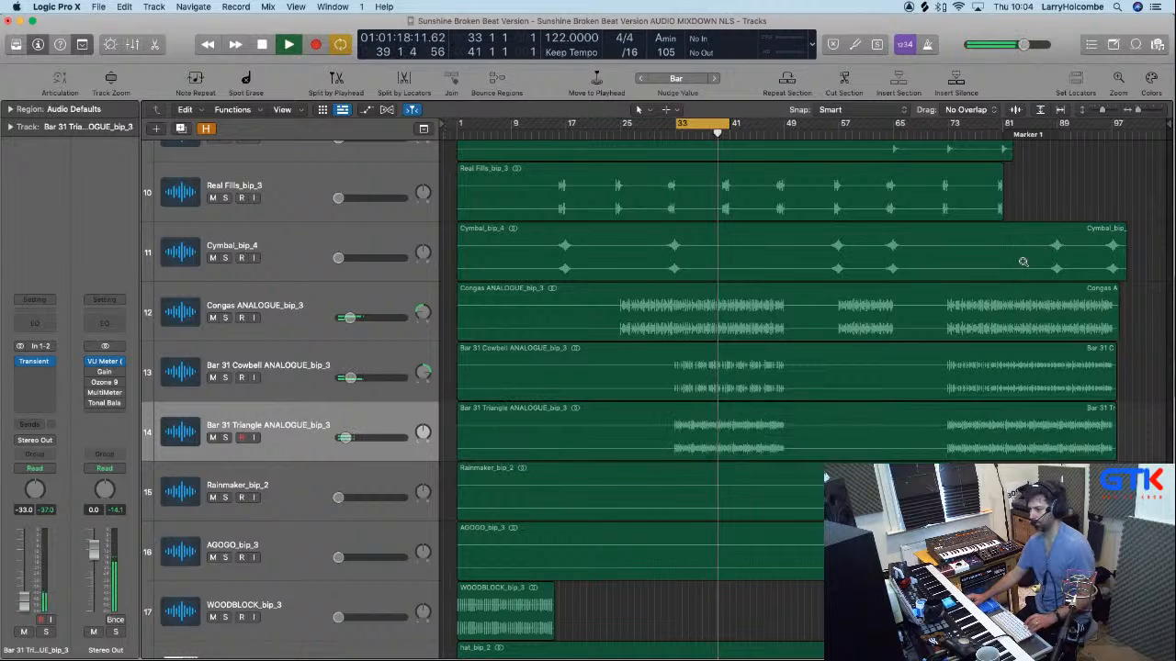
Move the hat_bip_2 track directly below Bar 31 Triangle ANALOGUE_bip_3 and set its fader to -29.5 dB.
key(super+Up)
scroll(1024, 264, down, 1)
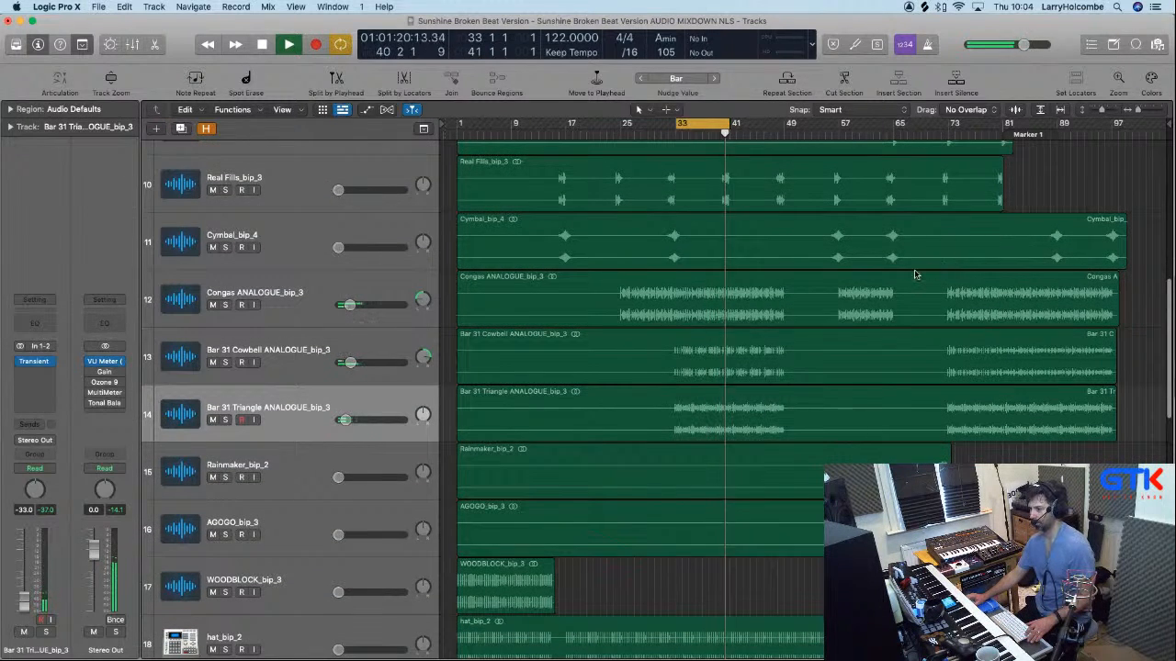
scroll(735, 331, down, 1)
scroll(730, 331, down, 3)
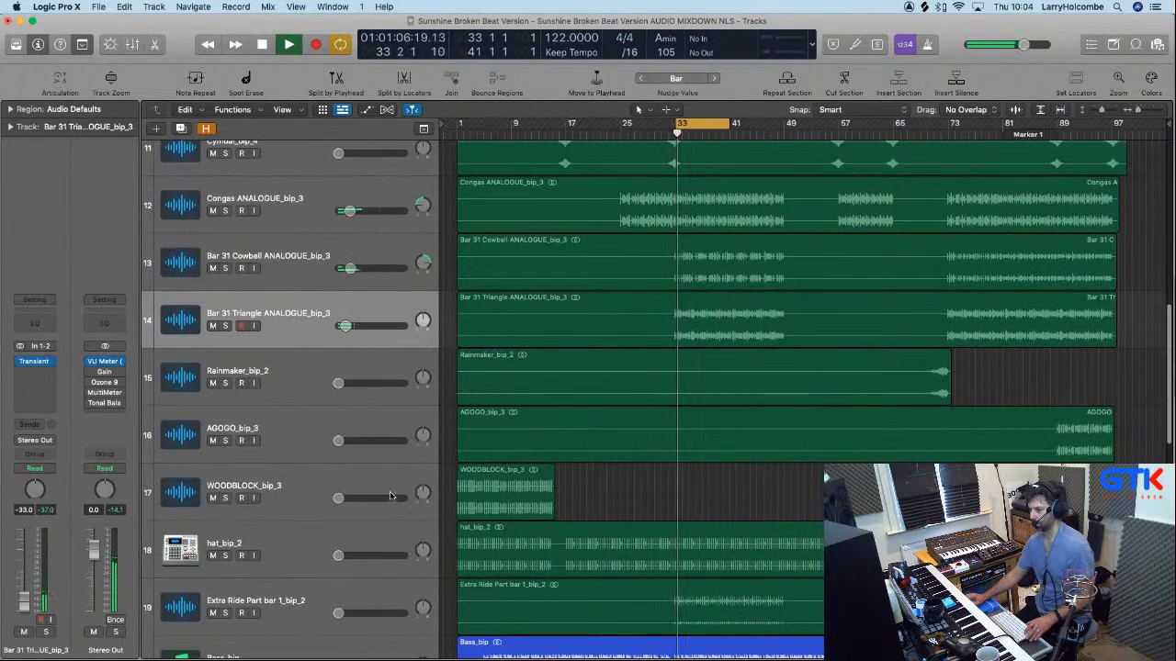
drag(273, 547, 272, 379)
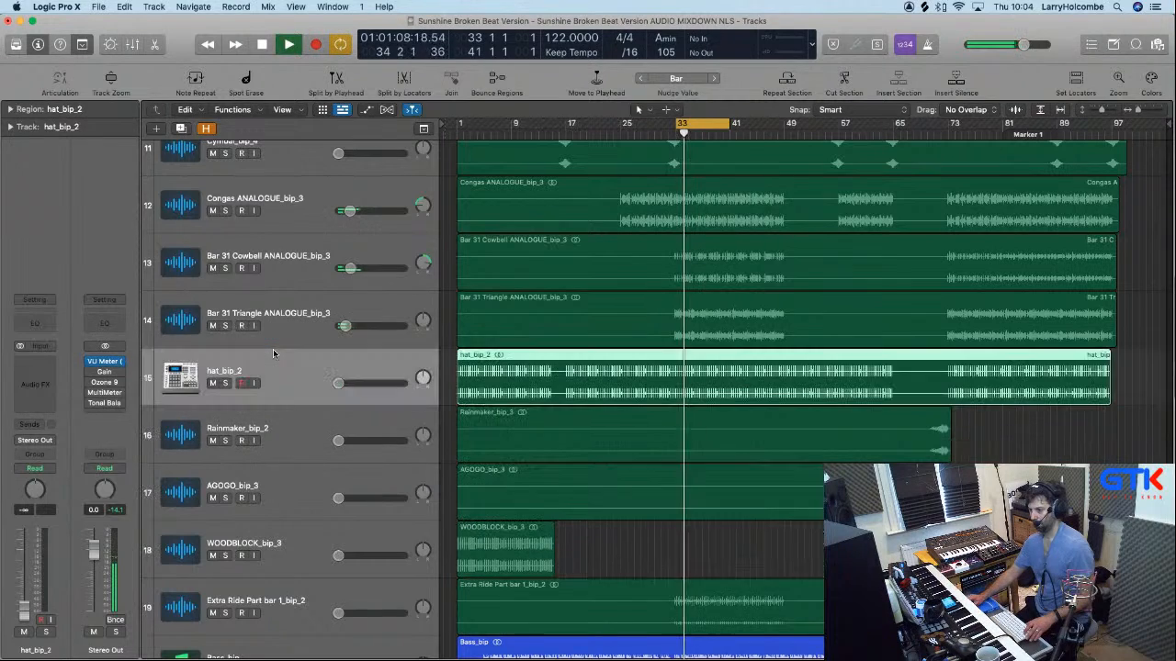
drag(26, 606, 26, 597)
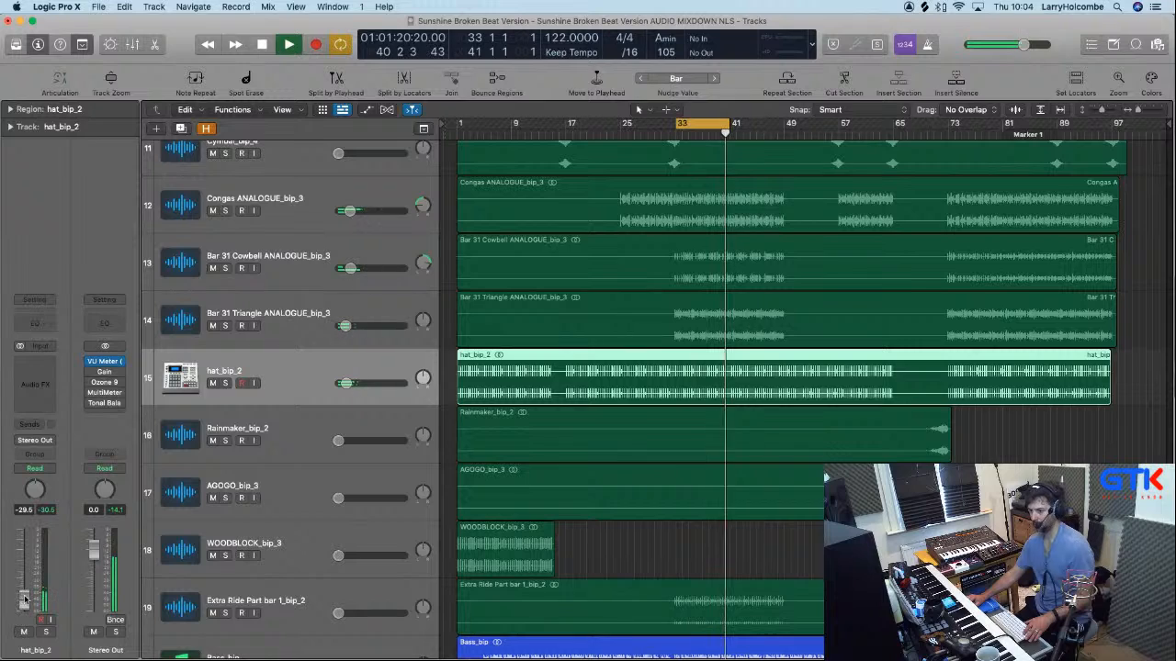
Set the Extra Ride Part bar 1_bip_2 fader to -25.5 dB and briefly check the levels in the mixer.
click(271, 602)
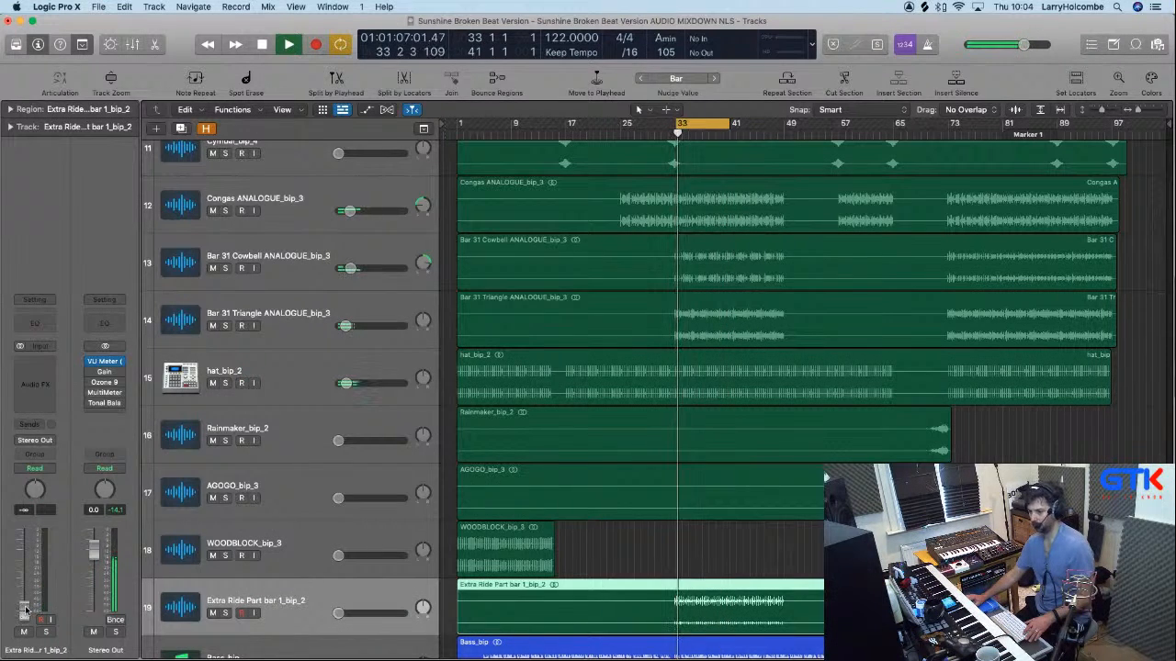
drag(25, 609, 24, 600)
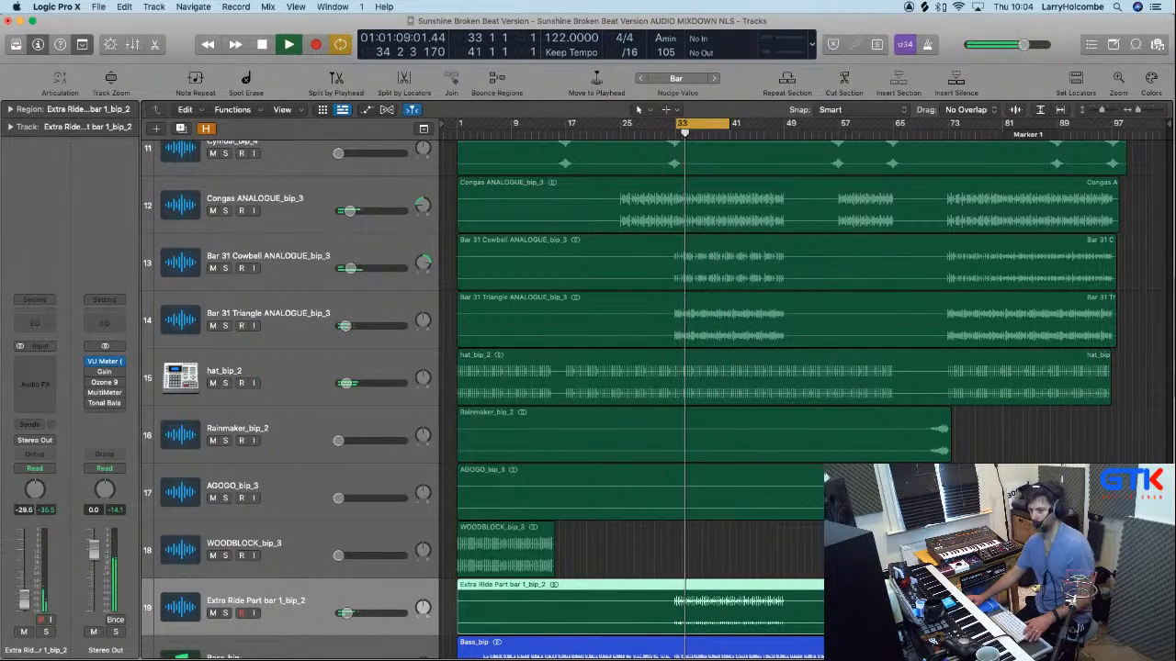
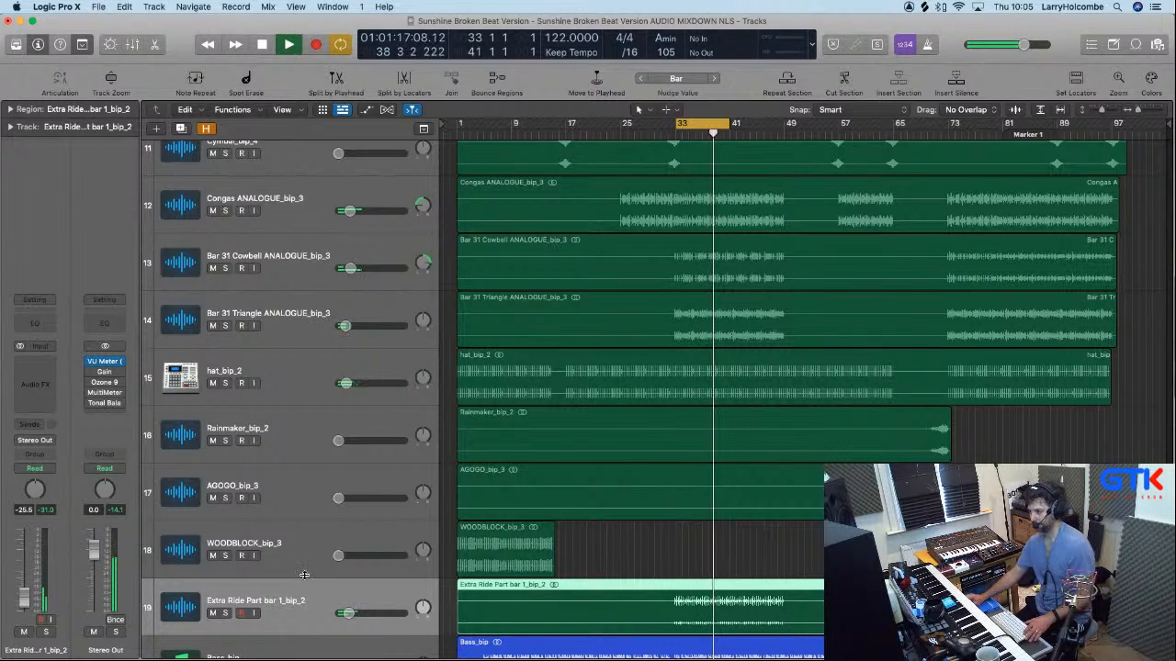
scroll(772, 496, up, 3)
key(x)
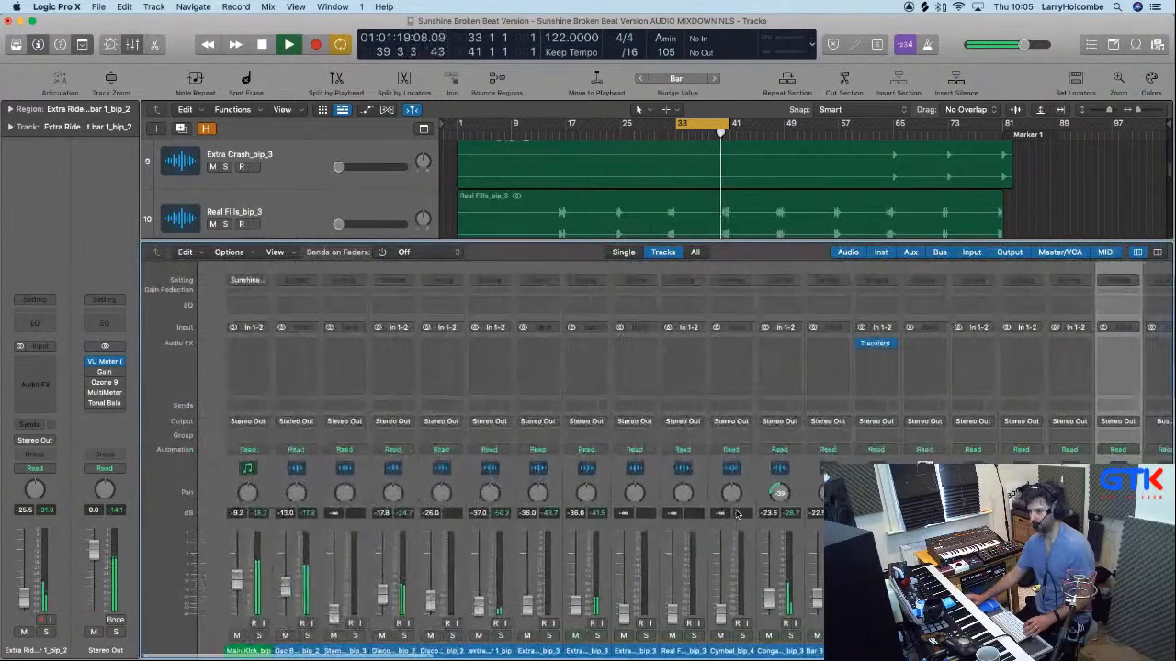
key(x)
Set the cycle range to bars 31 to 33 around a drum fill and set the Real Fills_bip_3 fader to -16.4 dB.
scroll(633, 429, up, 5)
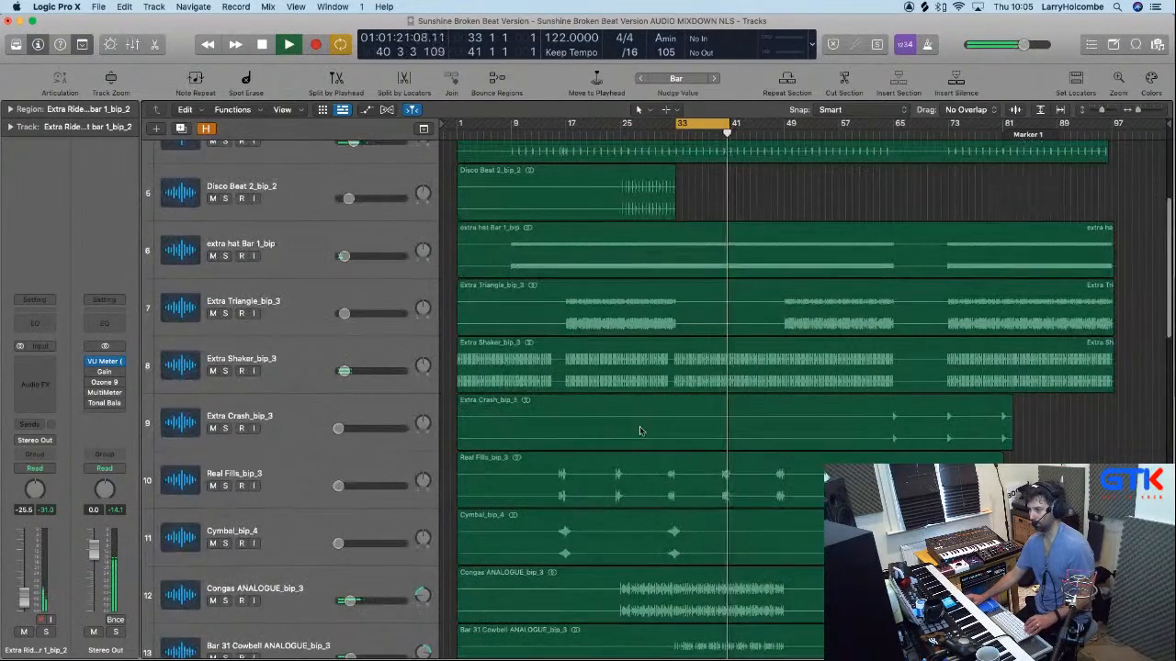
drag(534, 441, 690, 554)
scroll(633, 302, left, 3)
scroll(879, 186, right, 3)
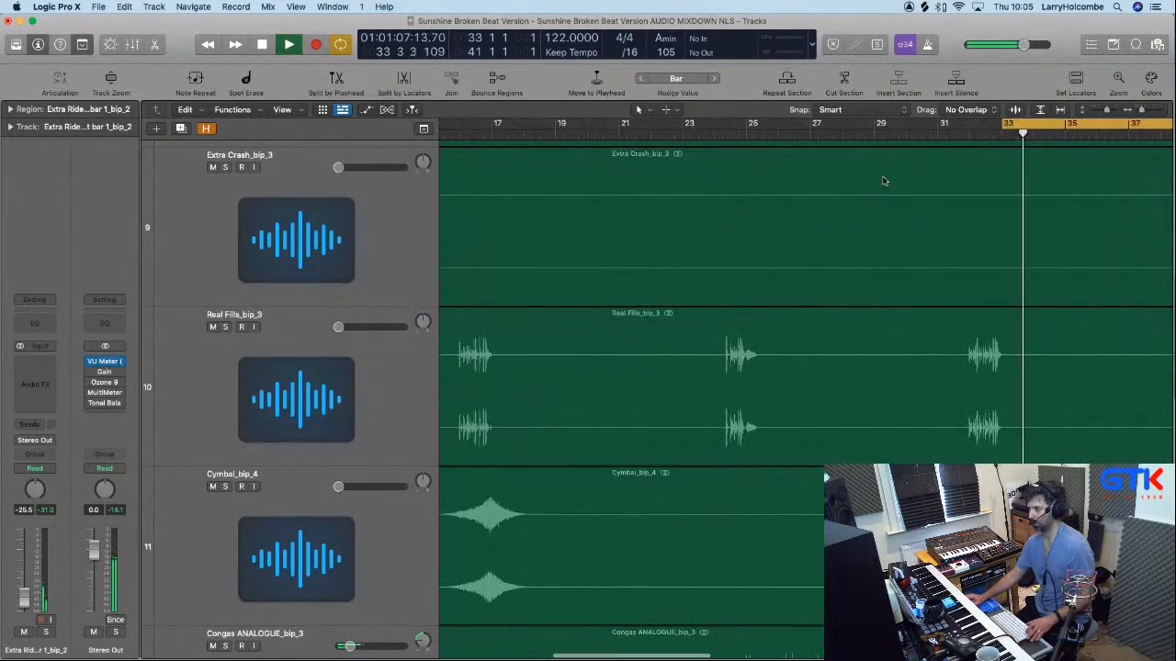
drag(937, 125, 1012, 131)
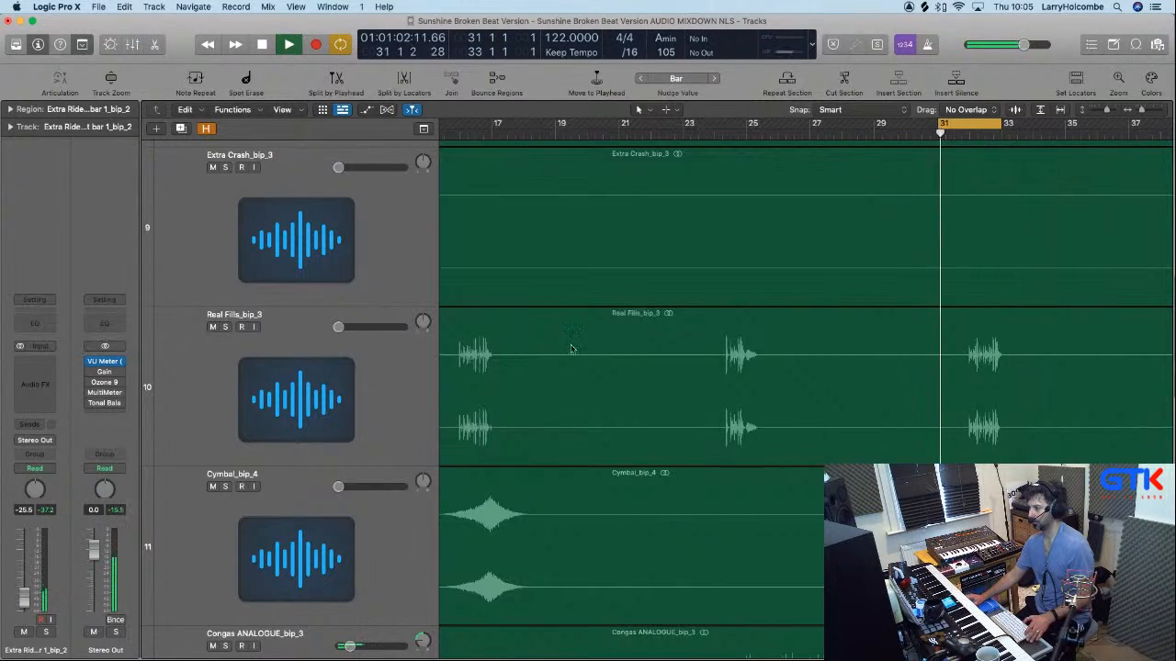
click(302, 378)
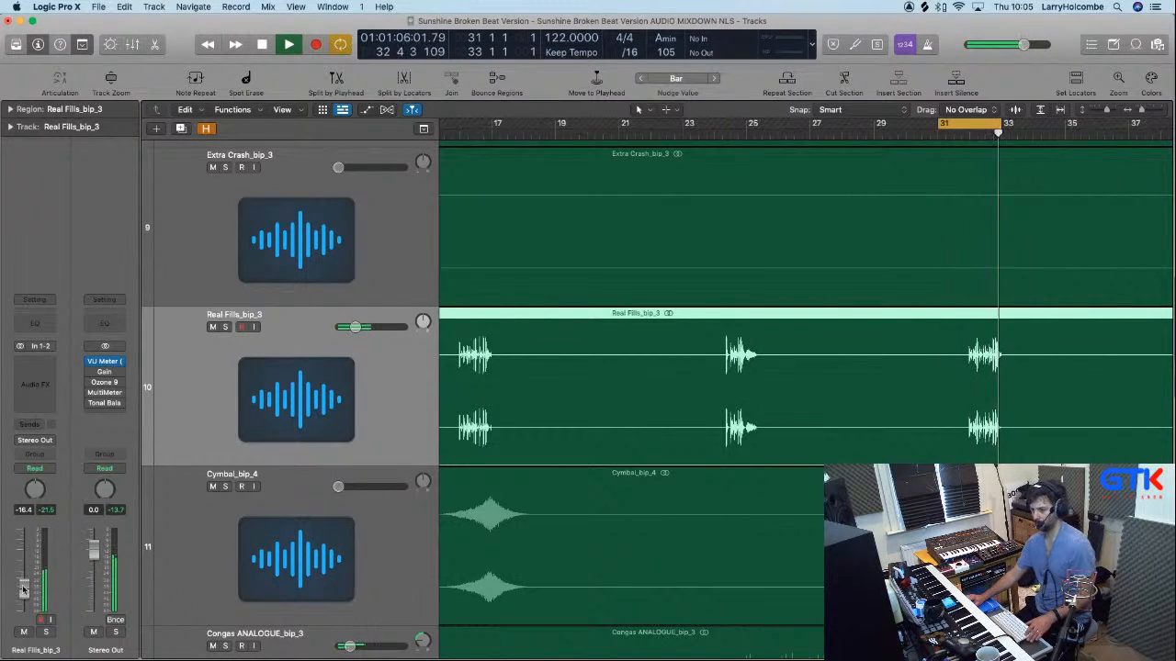
Set the Cymbal_bip_4 fader to -35.0 dB, play the section around bar 16 without cycling, and check the mixer levels.
click(286, 567)
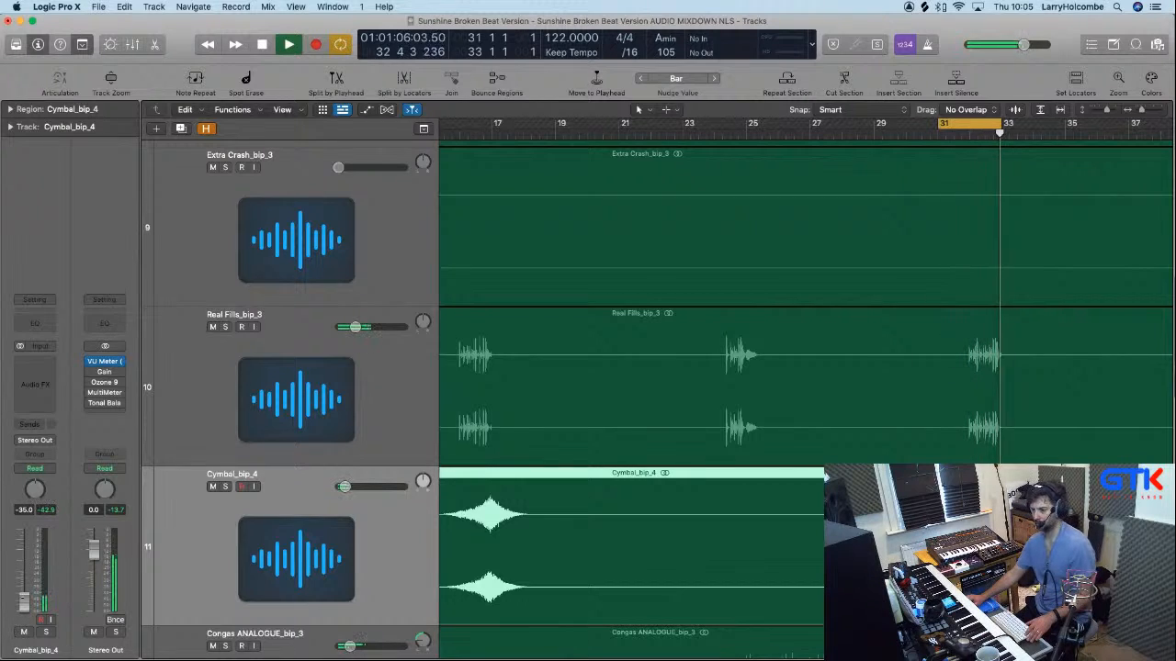
ctrl+alt+click(491, 585)
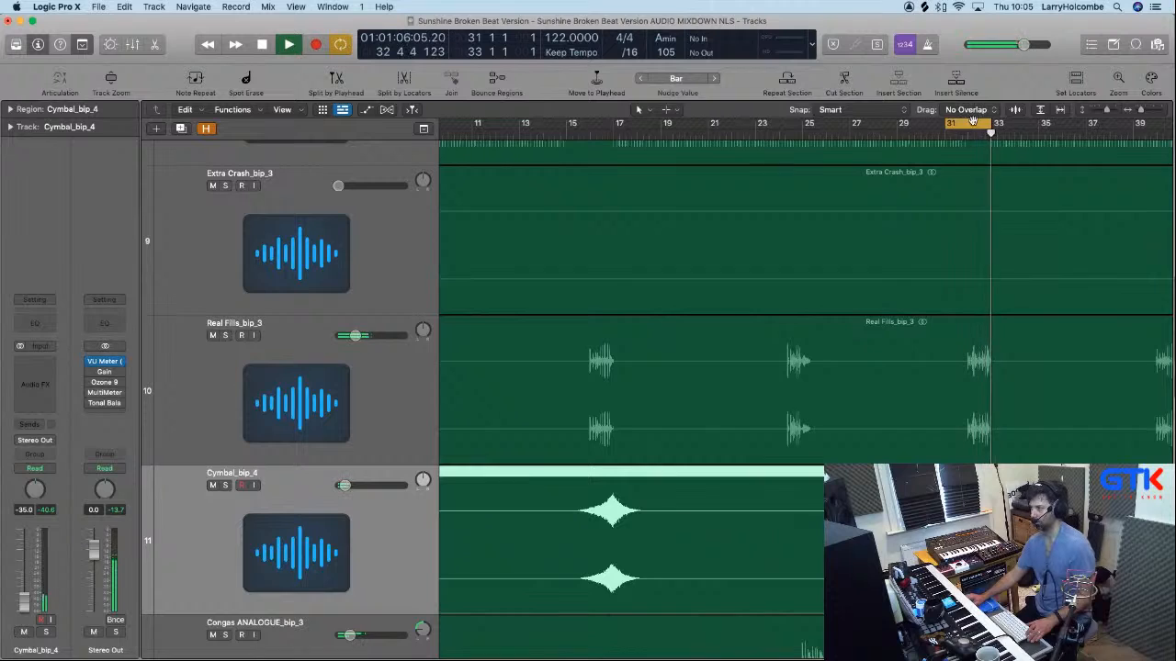
click(578, 136)
scroll(579, 147, up, 2)
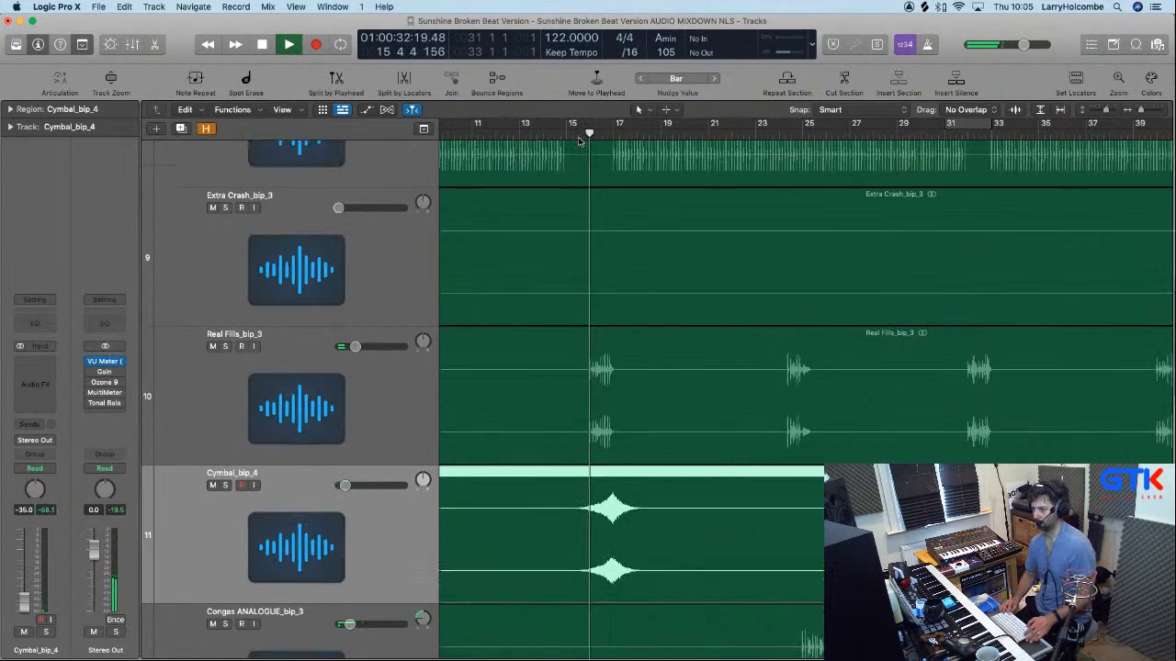
key(super+Up)
key(super+Up)
key(super+Up)
key(super+Up)
key(super+Up)
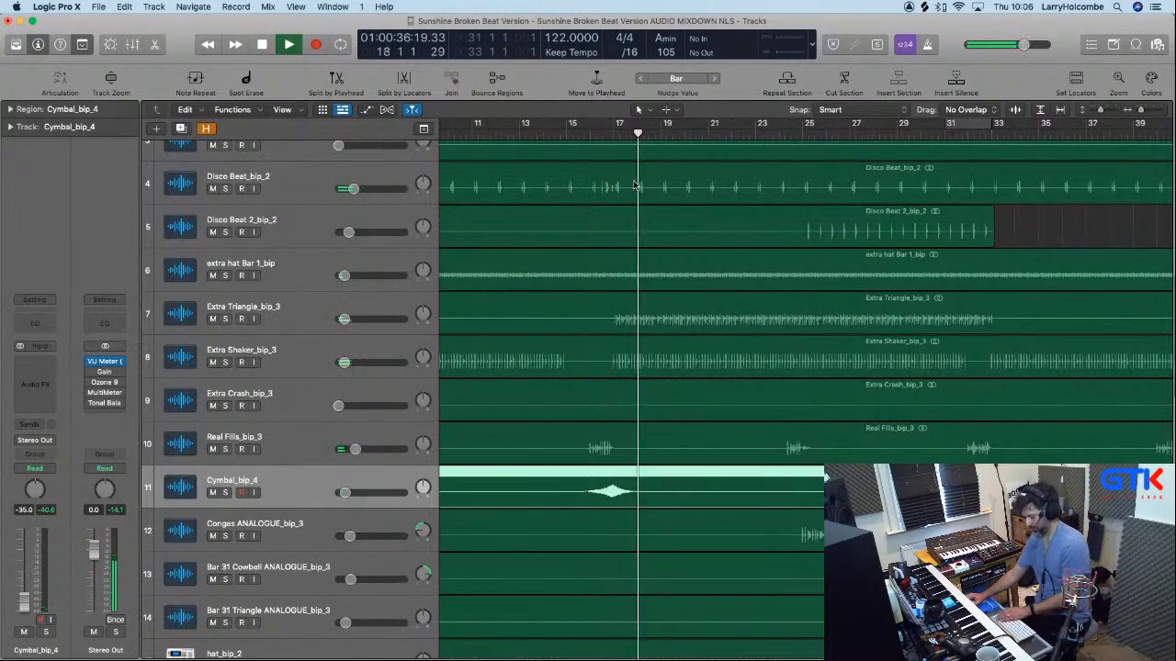
key(x)
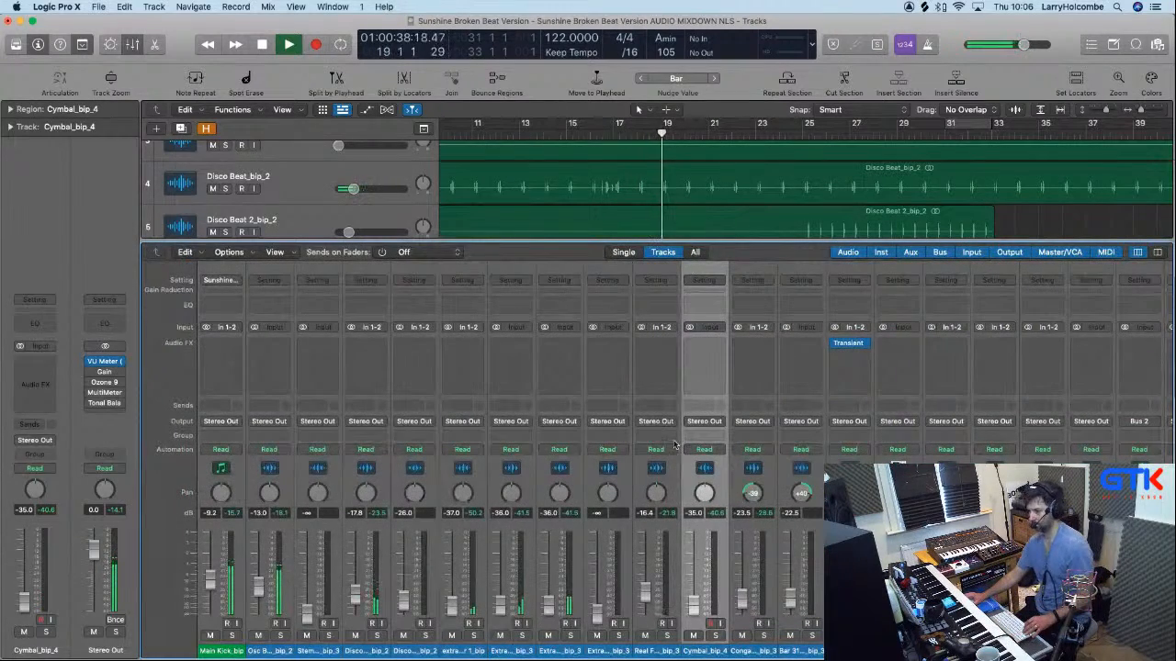
key(x)
Play the song from the beginning and set the WOODBLOCK_bip_3 fader to -25.5 dB.
scroll(551, 468, down, 5)
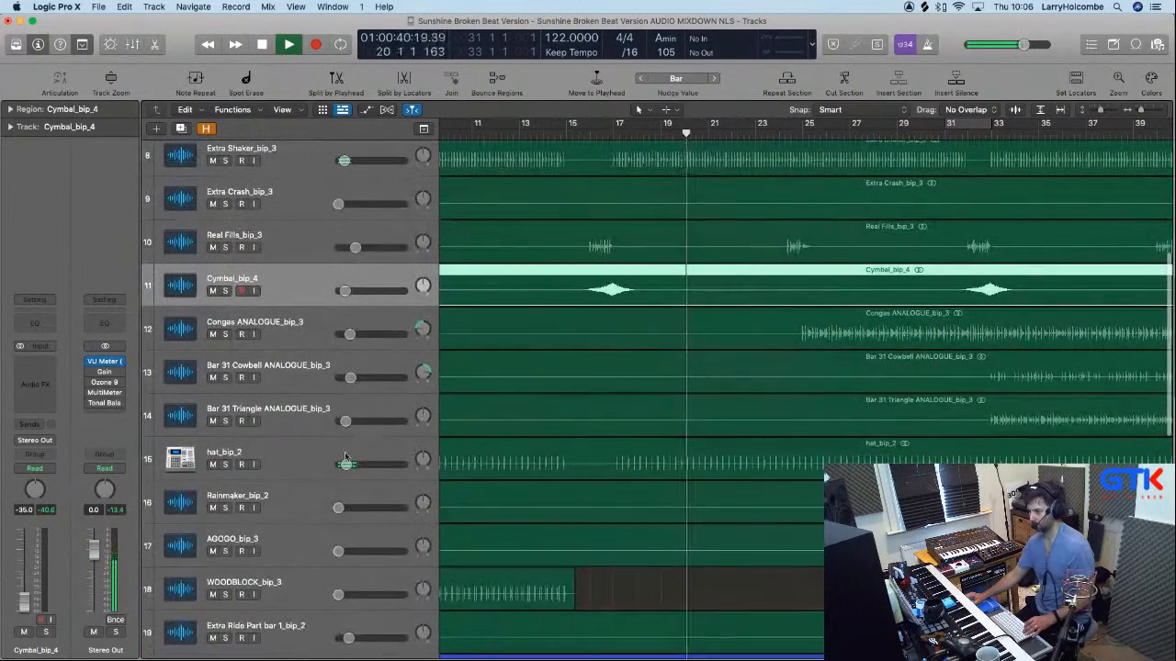
key(super+Left)
key(super+Up)
scroll(317, 548, left, 4)
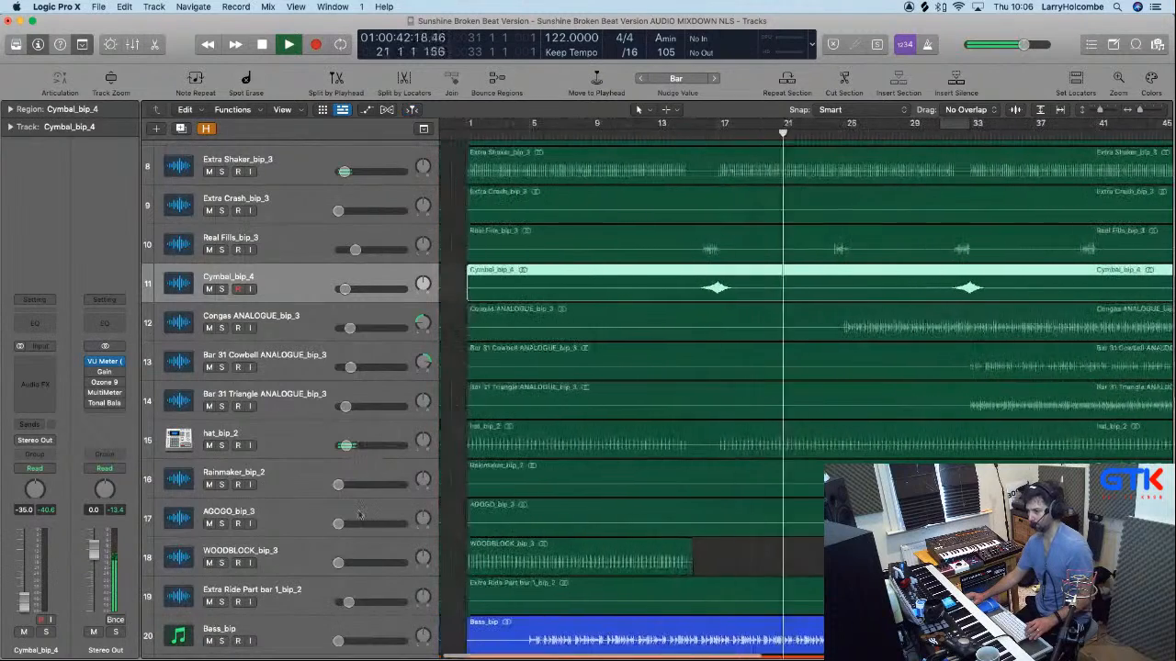
click(317, 547)
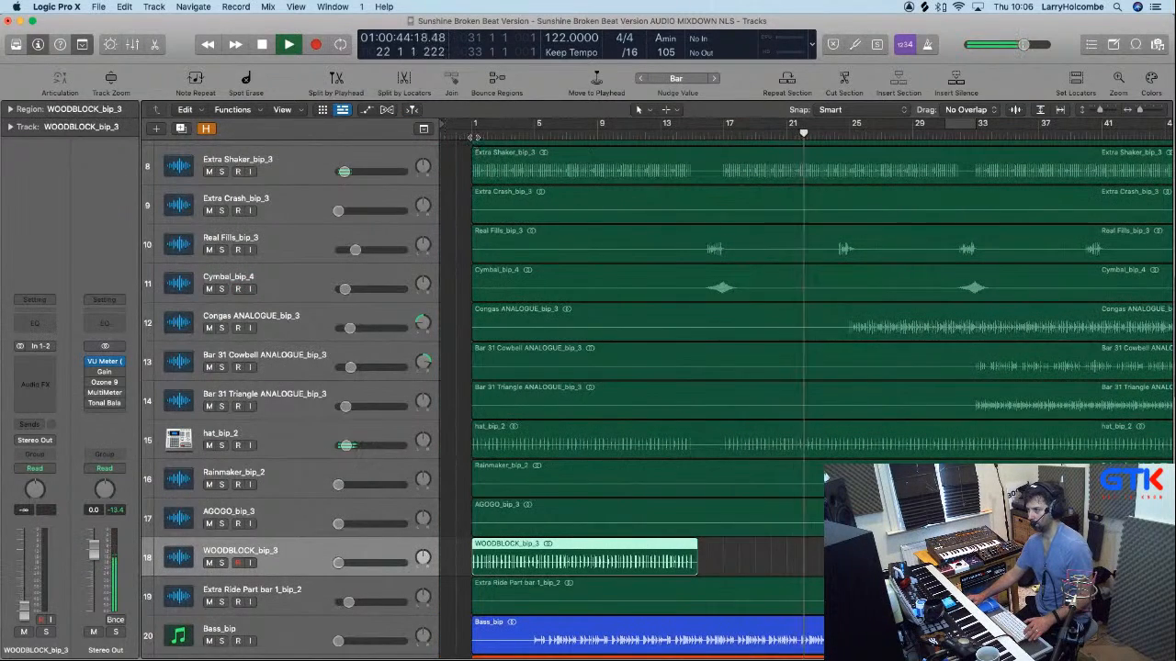
key(Return)
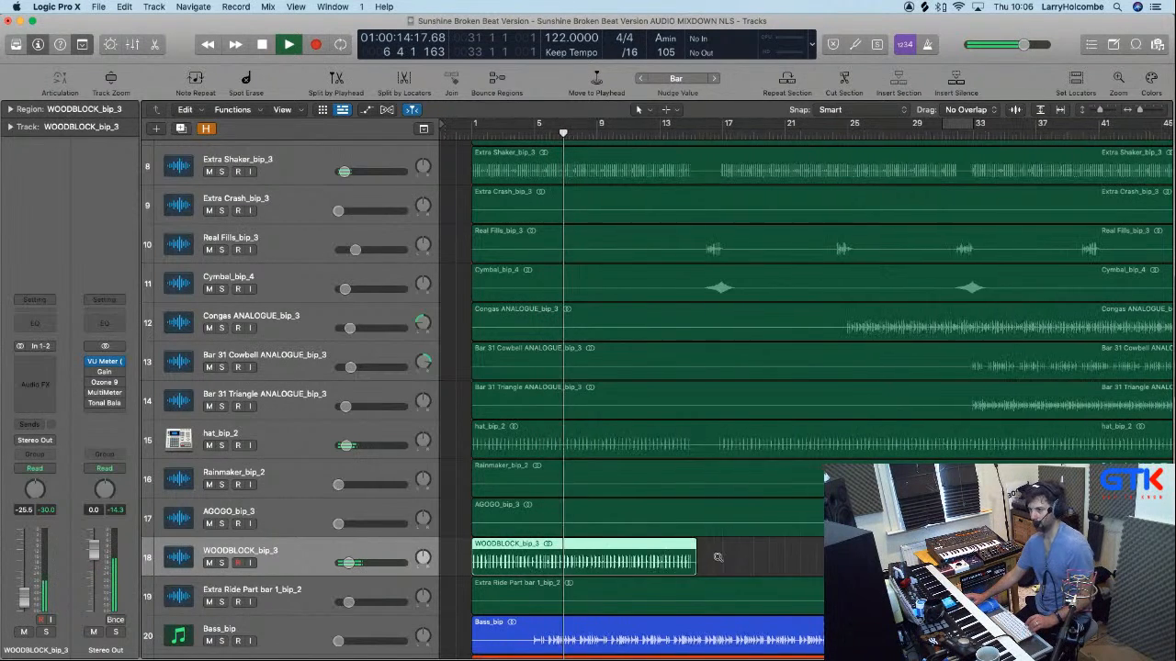
Check the levels of the extra hat Bar 1_bip and Extra Triangle_bip_3 tracks during playback.
scroll(718, 560, up, 2)
scroll(719, 560, up, 3)
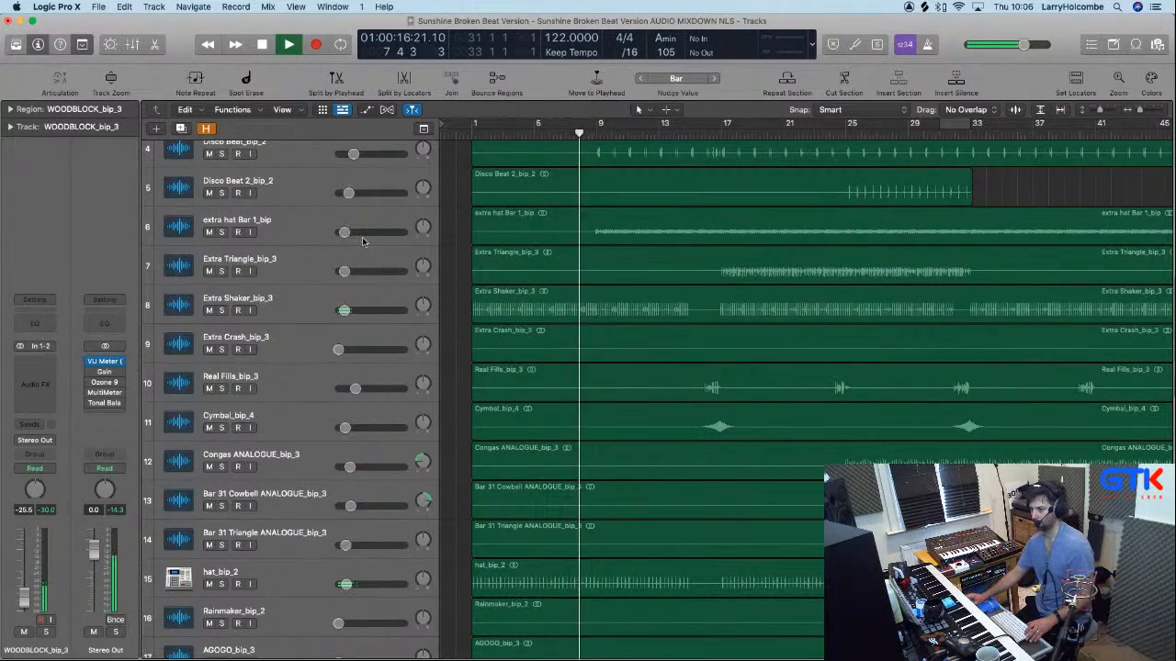
click(313, 223)
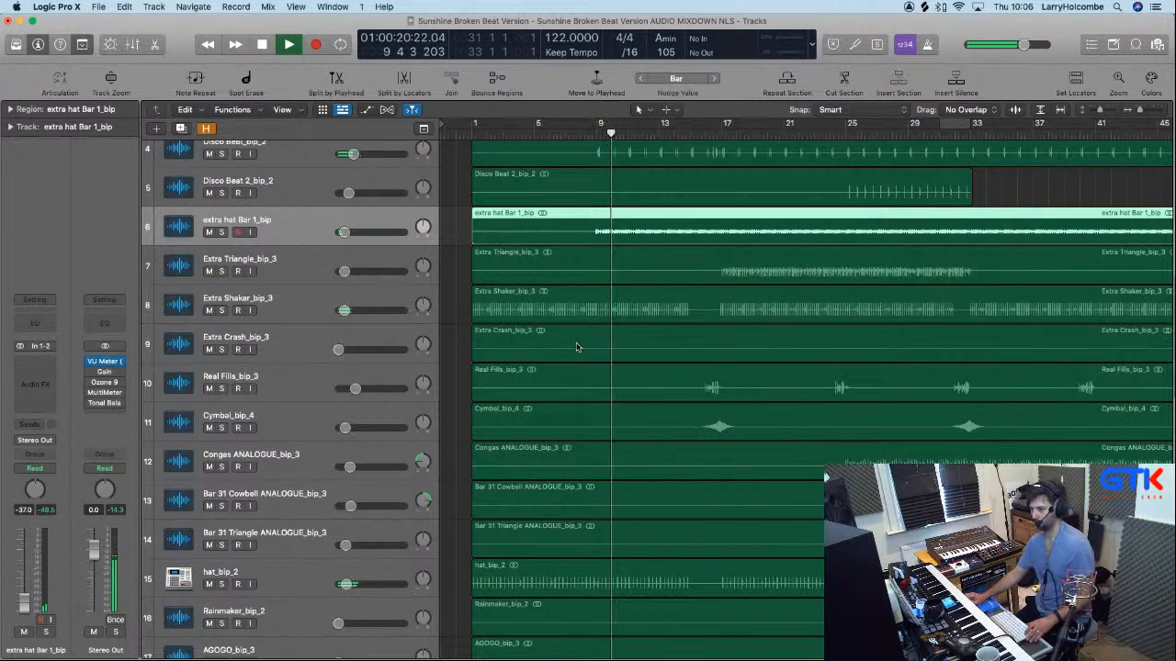
scroll(577, 347, up, 1)
scroll(577, 346, up, 3)
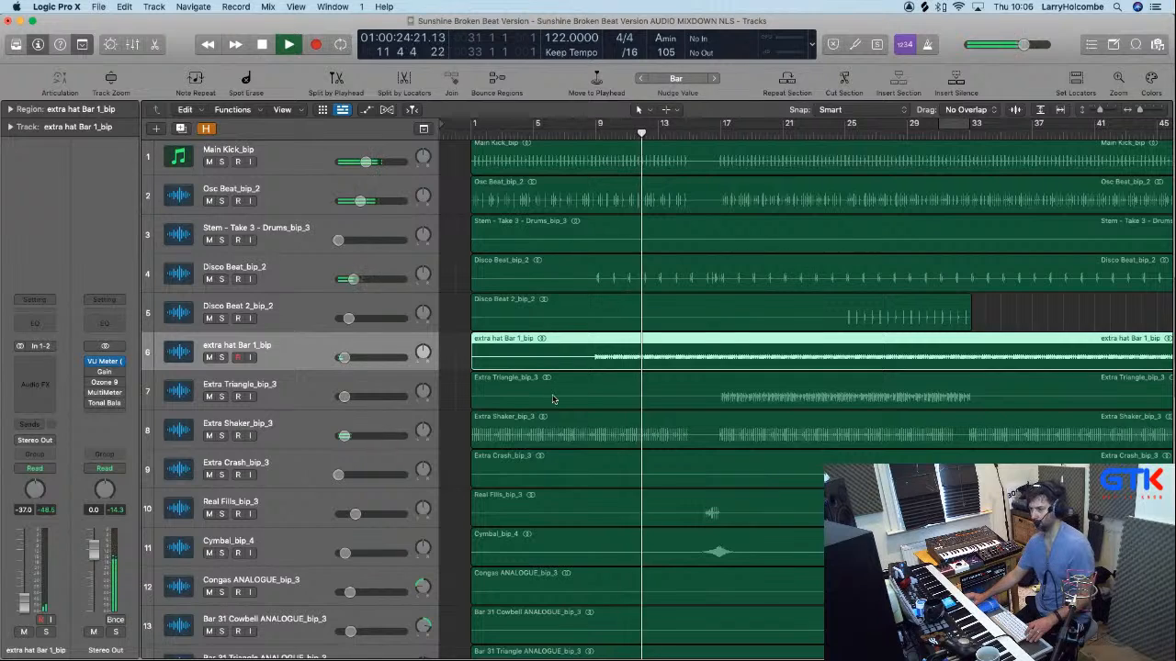
click(313, 389)
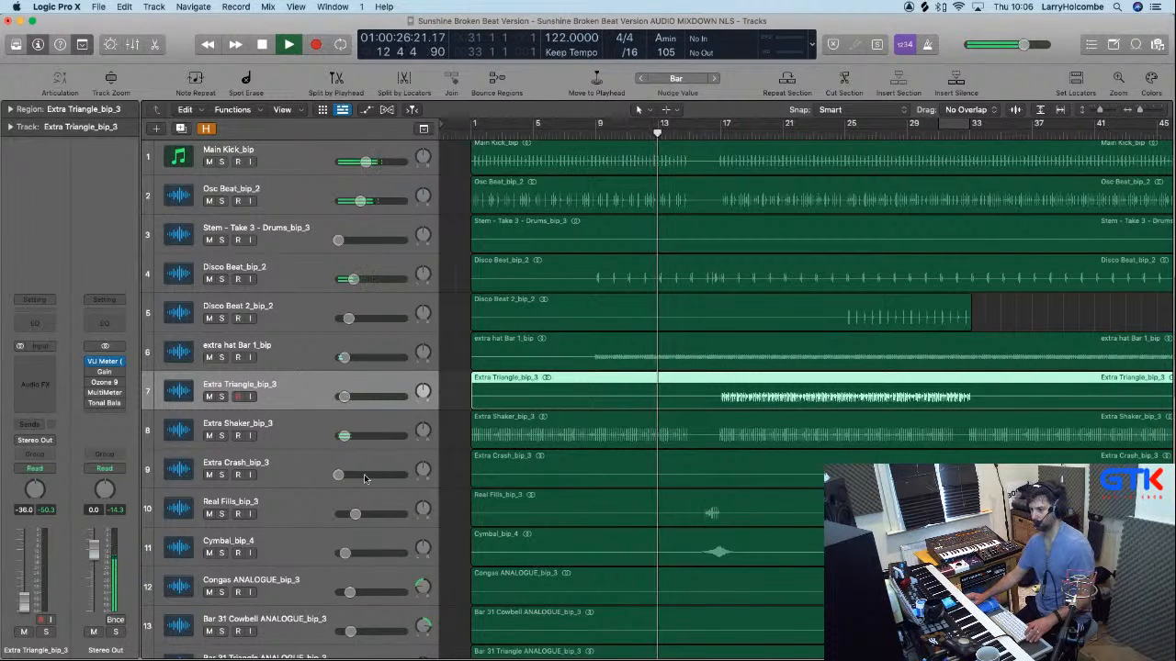
Set the Extra Crash_bip_3 fader to -31.0 dB while playing its crash at bar 65.
scroll(288, 424, down, 1)
click(288, 424)
scroll(547, 383, right, 10)
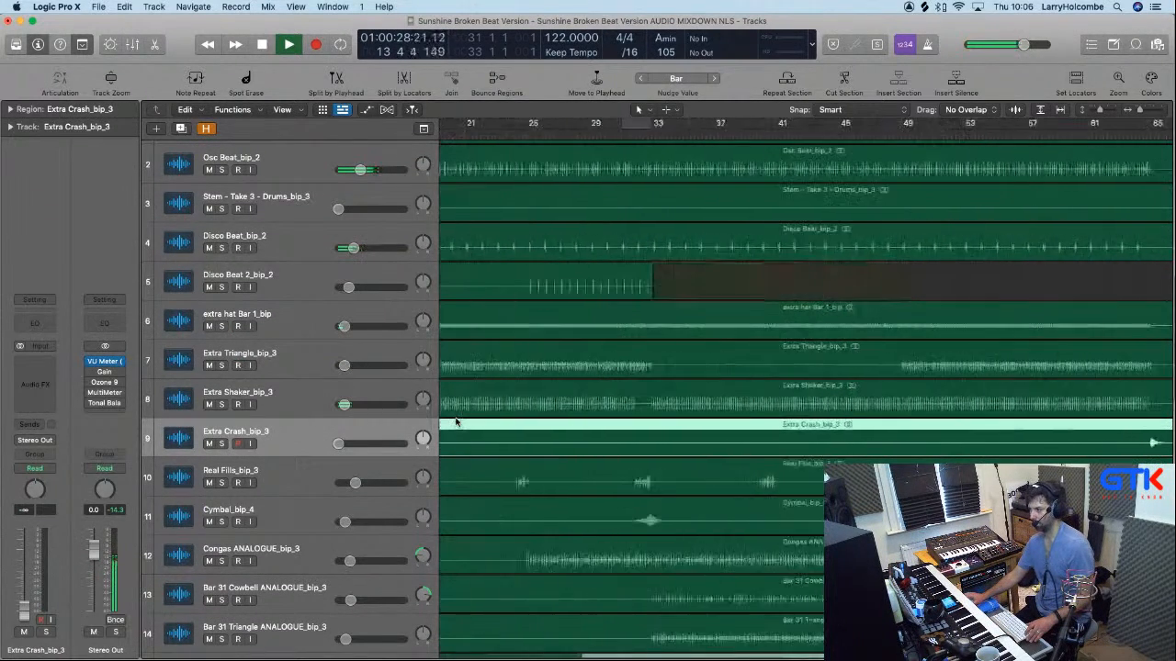
click(991, 135)
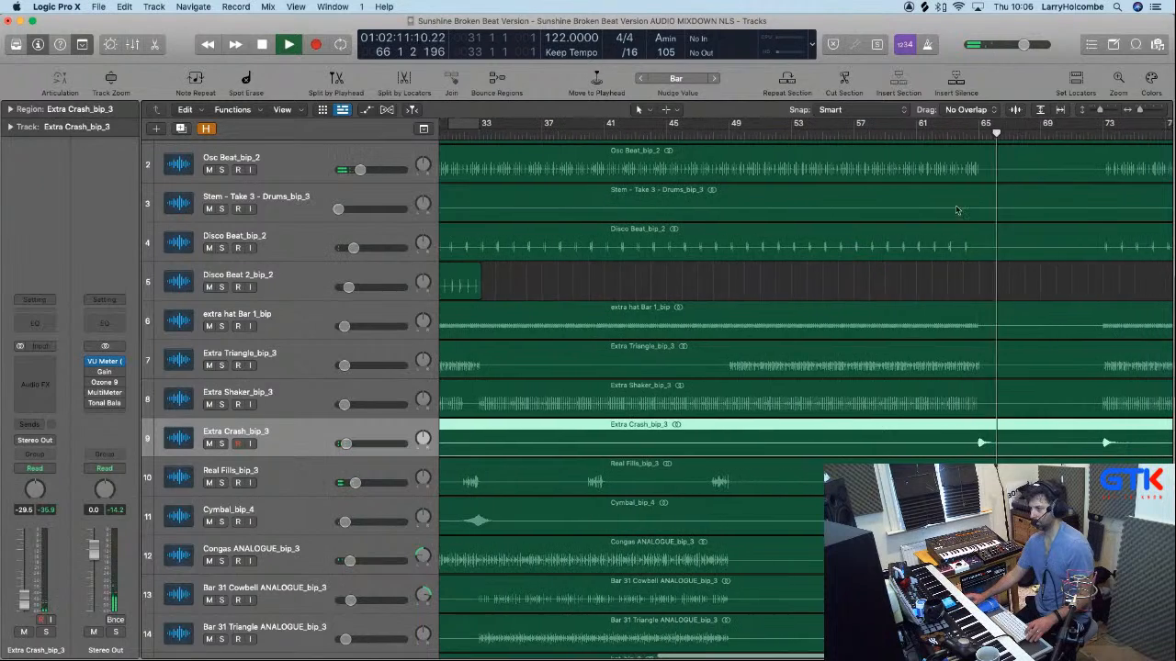
click(949, 130)
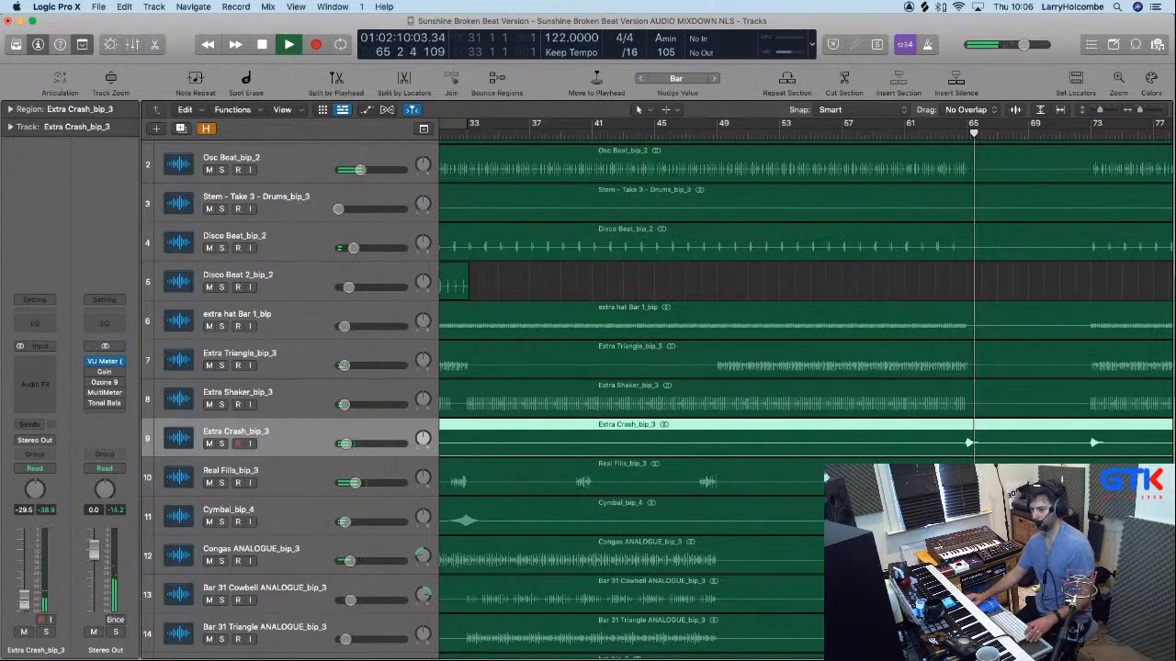
Set the Rainmaker_bip_2 fader to -32.0 dB while its swell into bar 73 plays.
scroll(786, 479, down, 2)
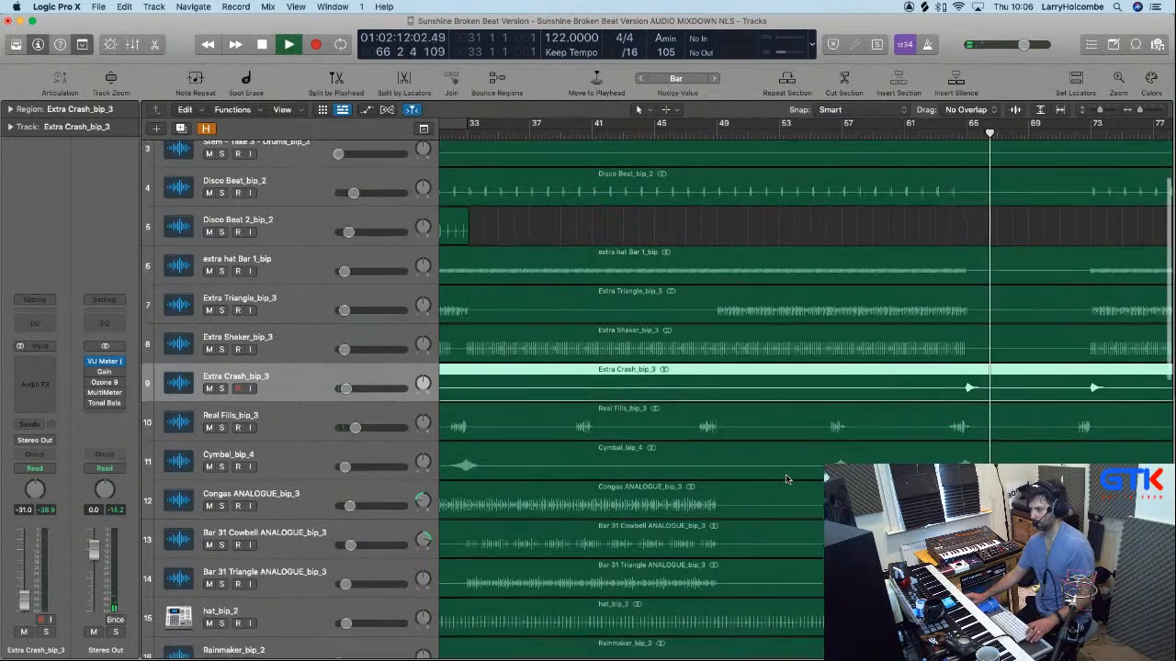
scroll(786, 478, down, 3)
click(299, 496)
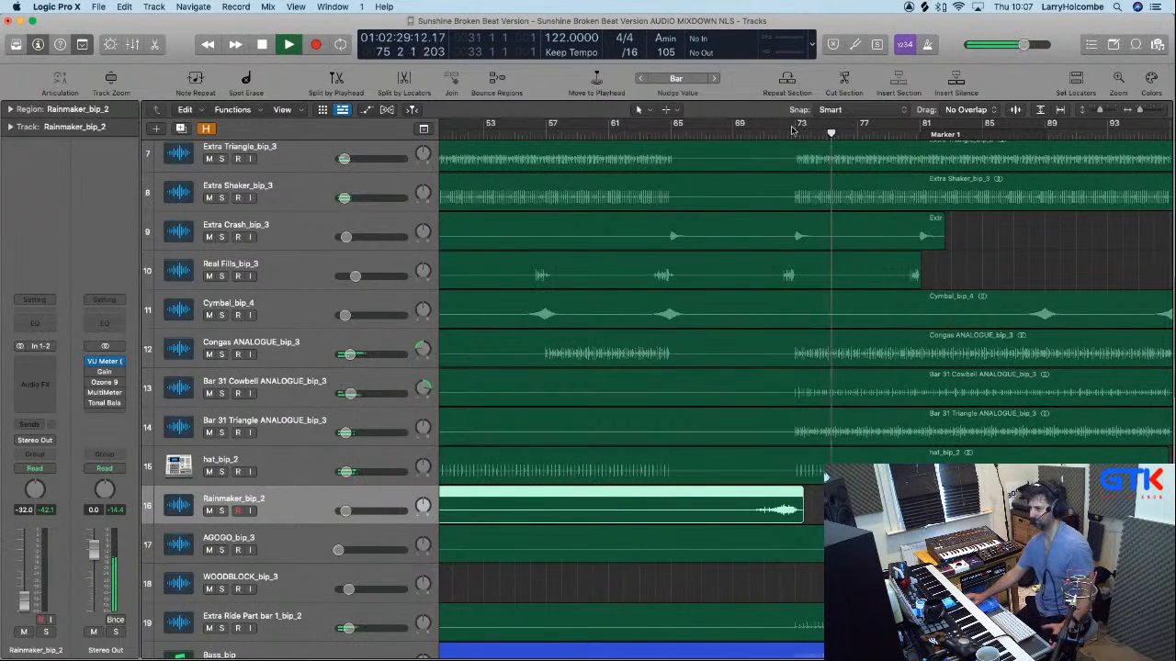
Cycle bars 73 to 81, deselect the regions, and check the Extra Crash_bip_3 track's level.
drag(799, 126, 918, 136)
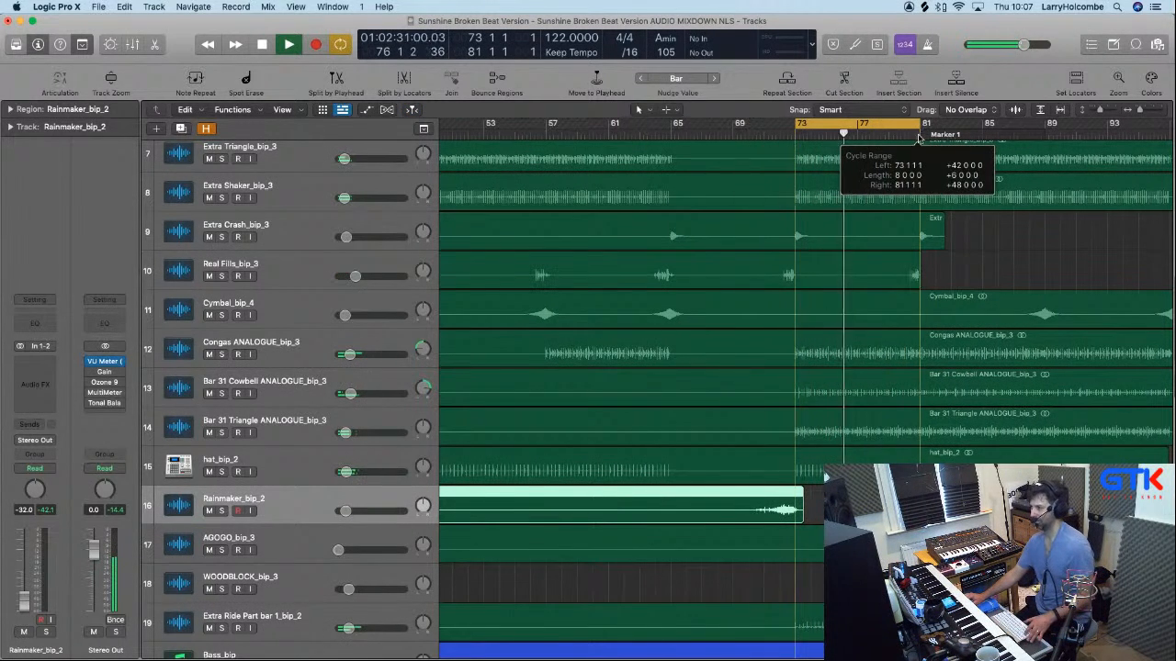
click(1065, 244)
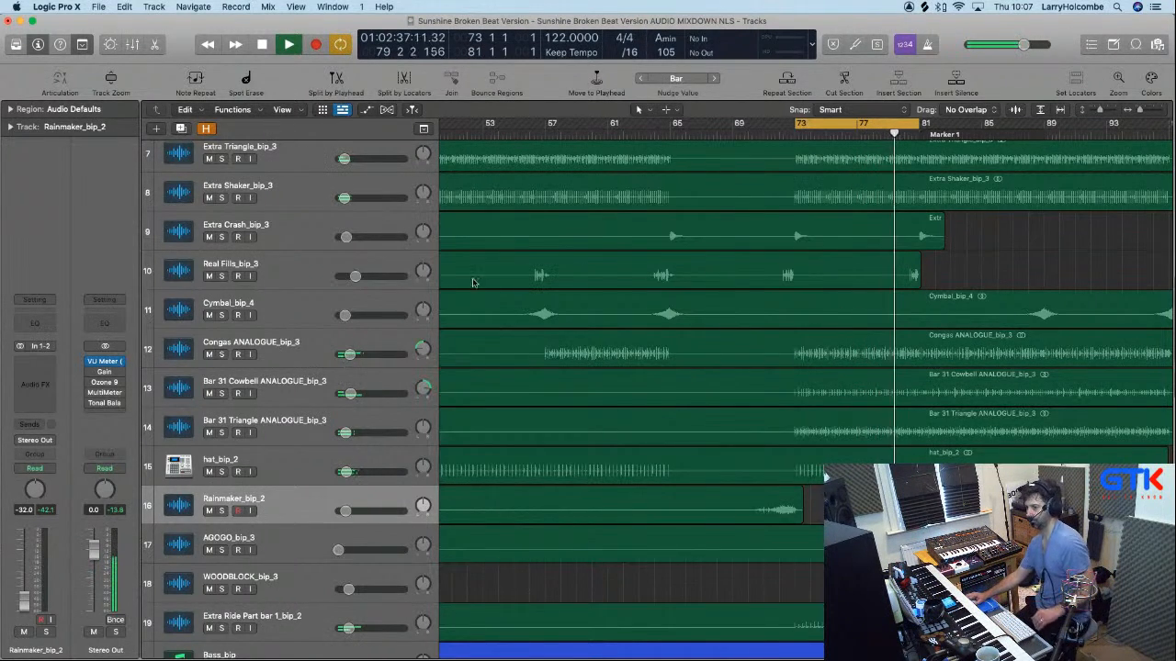
click(327, 241)
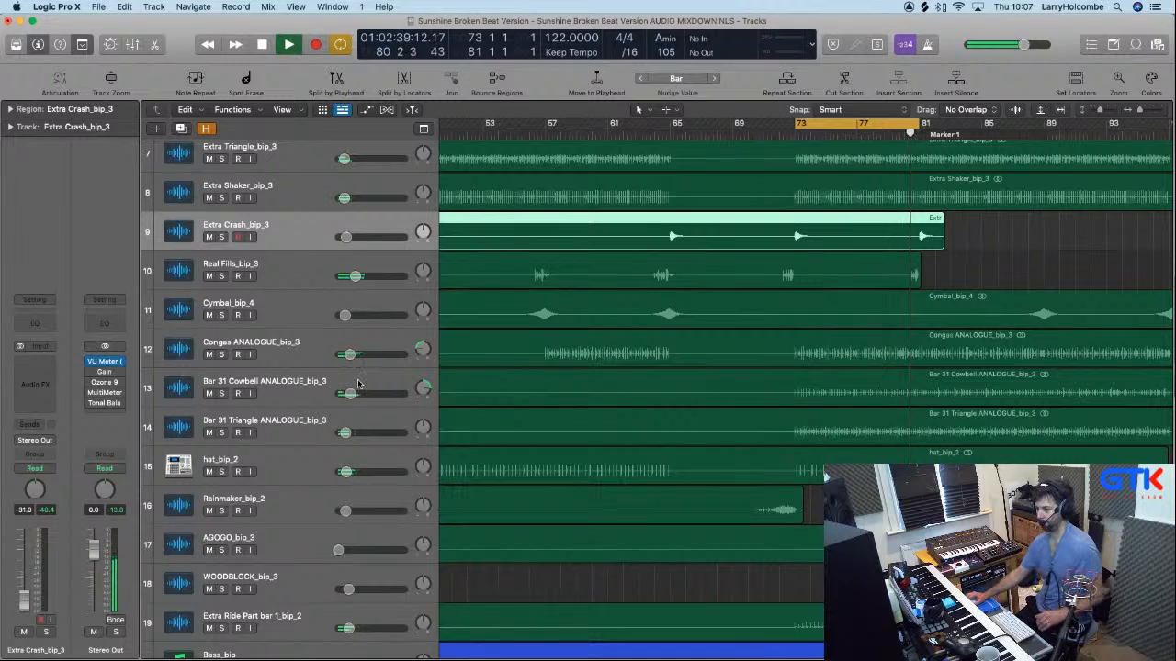
scroll(358, 385, down, 1)
scroll(617, 352, right, 3)
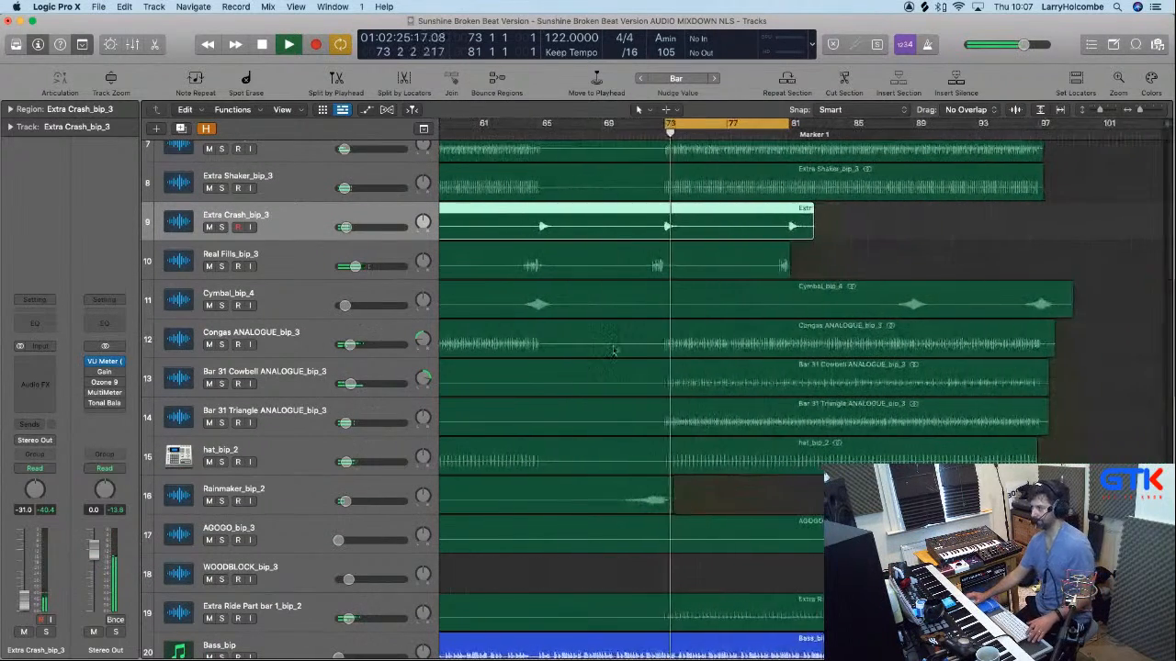
Set the cycle range to bars 89 to 97, restart playback there, and set the AGOGO_bip_3 fader to -31.0 dB.
drag(702, 123, 948, 165)
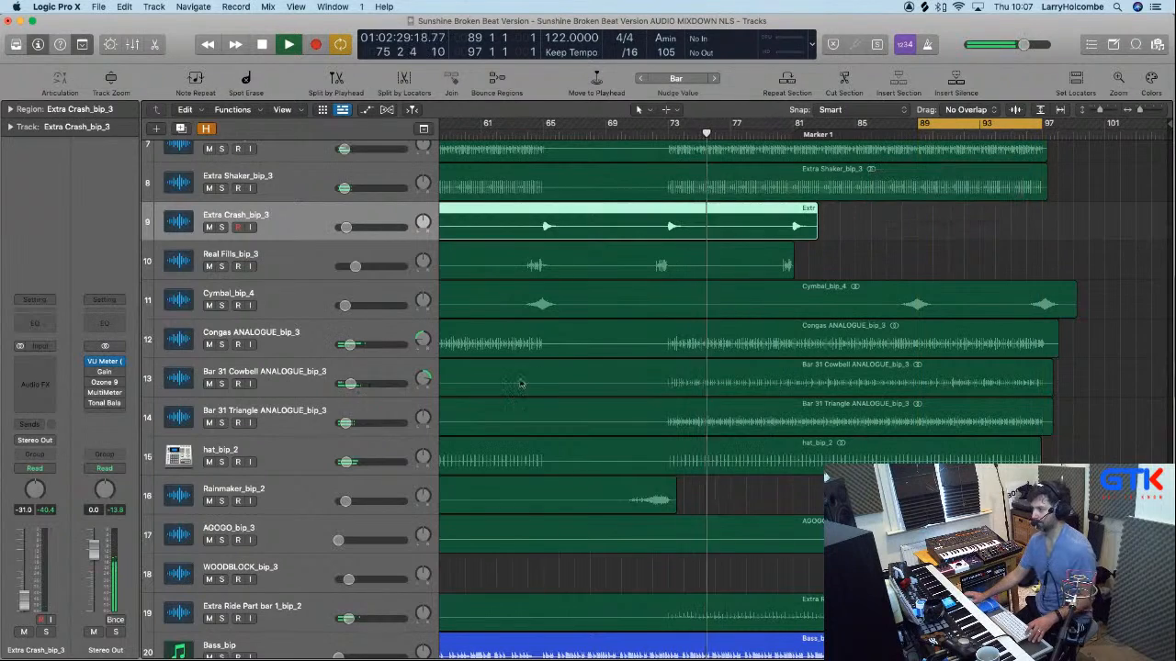
key(space)
click(291, 535)
key(space)
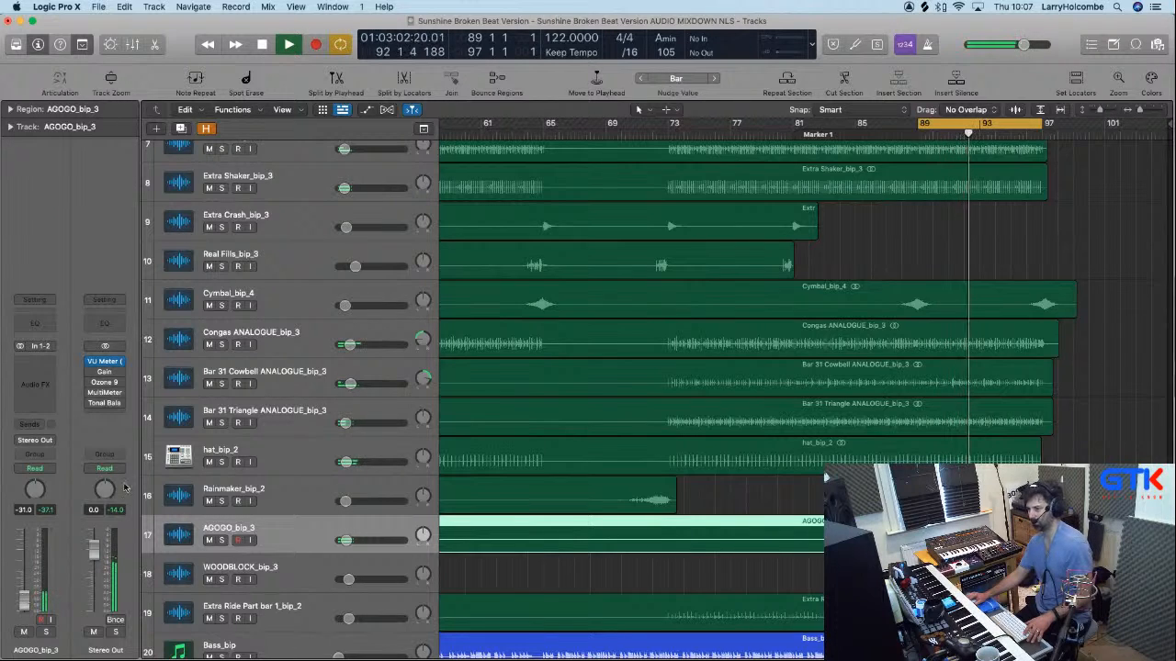
Check the Bar 31 Cowbell ANALOGUE_bip_3 panning, pan AGOGO_bip_3 to -26, and set the AGOGO_bip_3 fader to -29.0 dB.
click(314, 374)
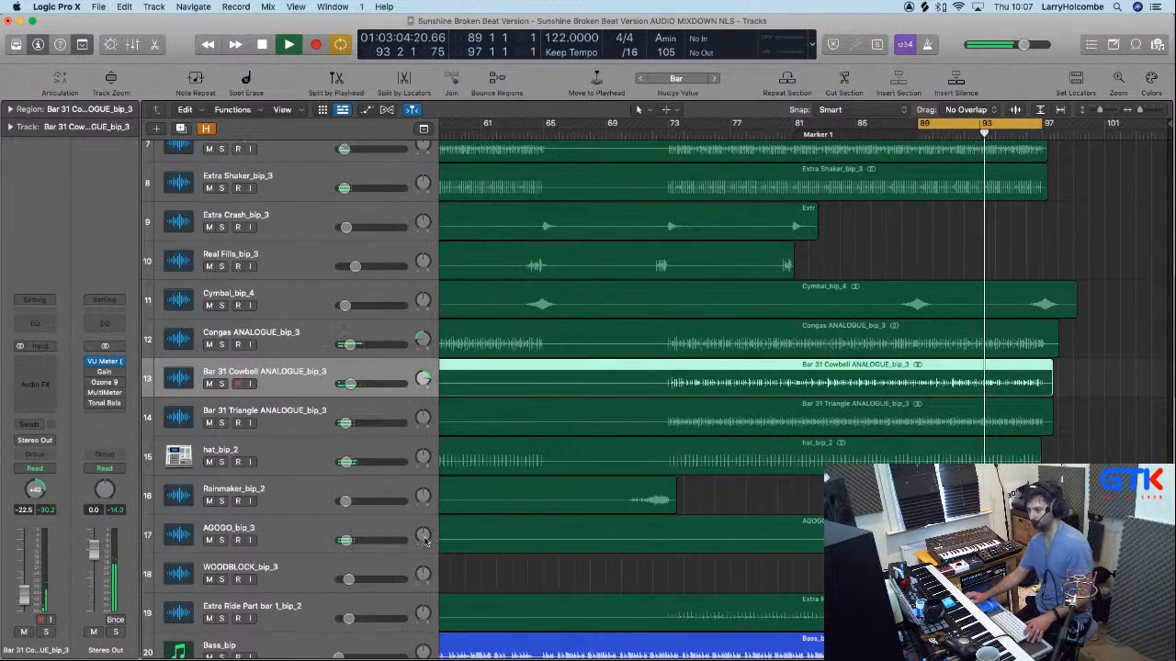
drag(424, 538, 423, 556)
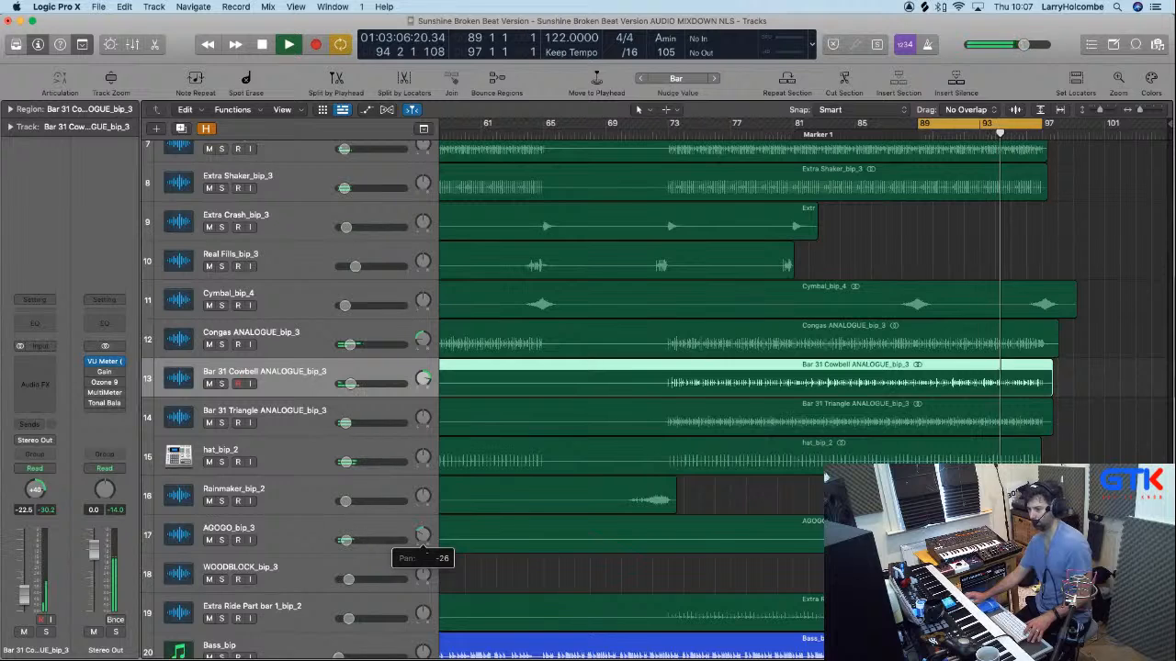
scroll(424, 542, up, 1)
click(307, 535)
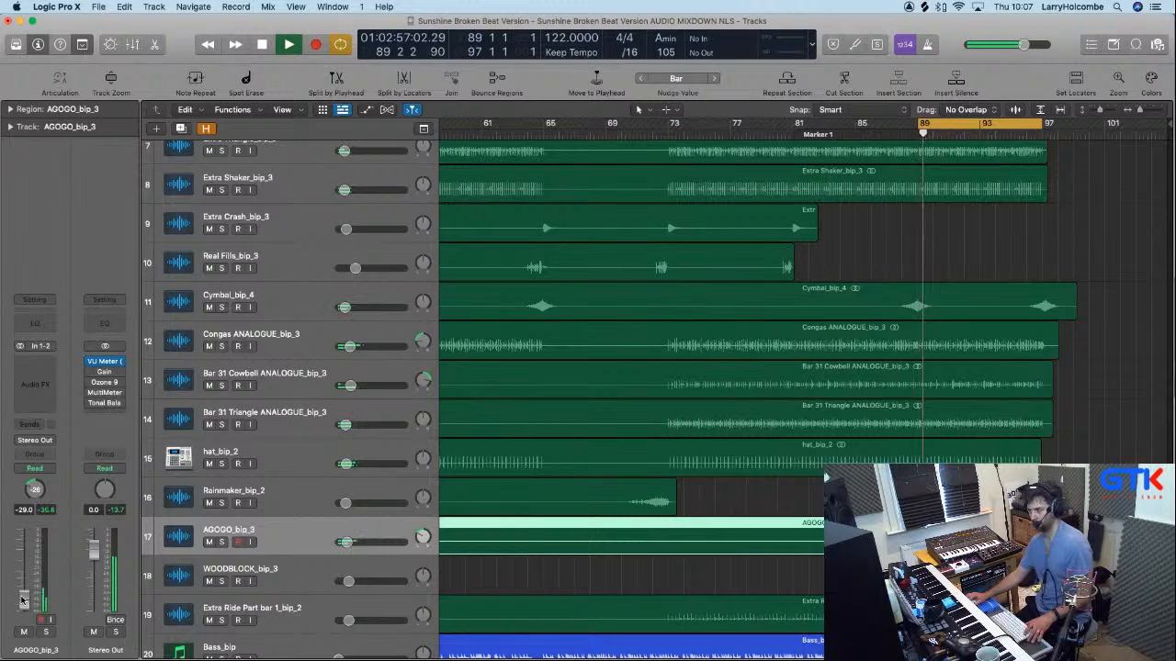
Insert a stereo Transient Master on AGOGO_bip_3, set its Sustain to -39.0 %, and close the plug-in.
click(37, 363)
mouse_move(50, 386)
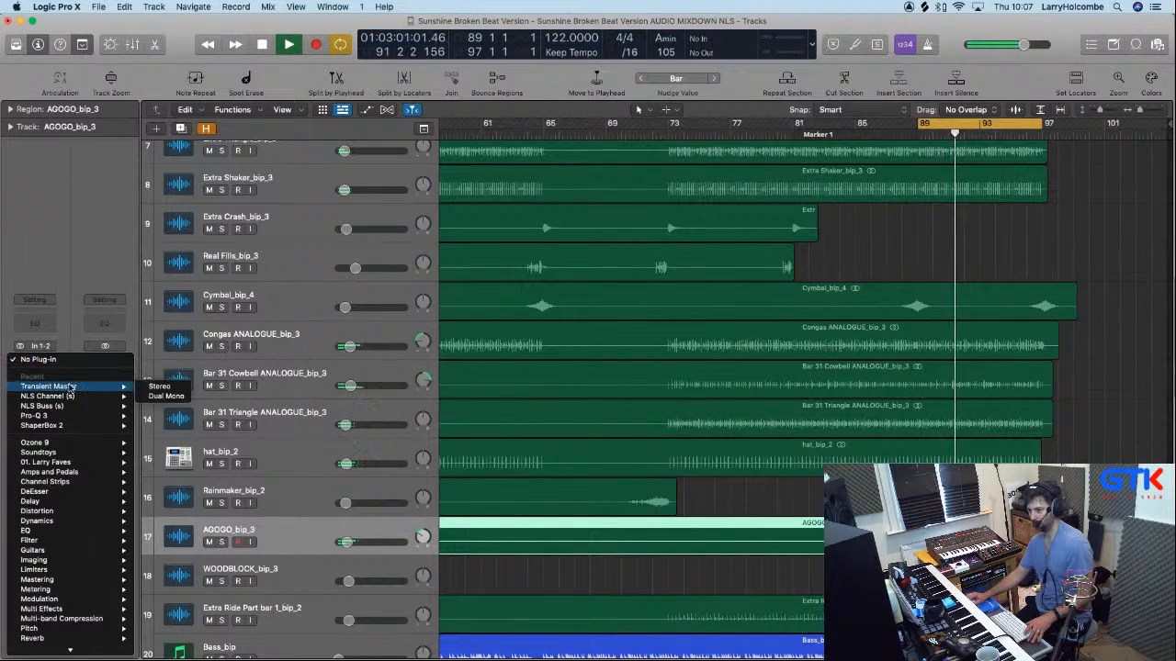
click(151, 387)
drag(613, 295, 613, 317)
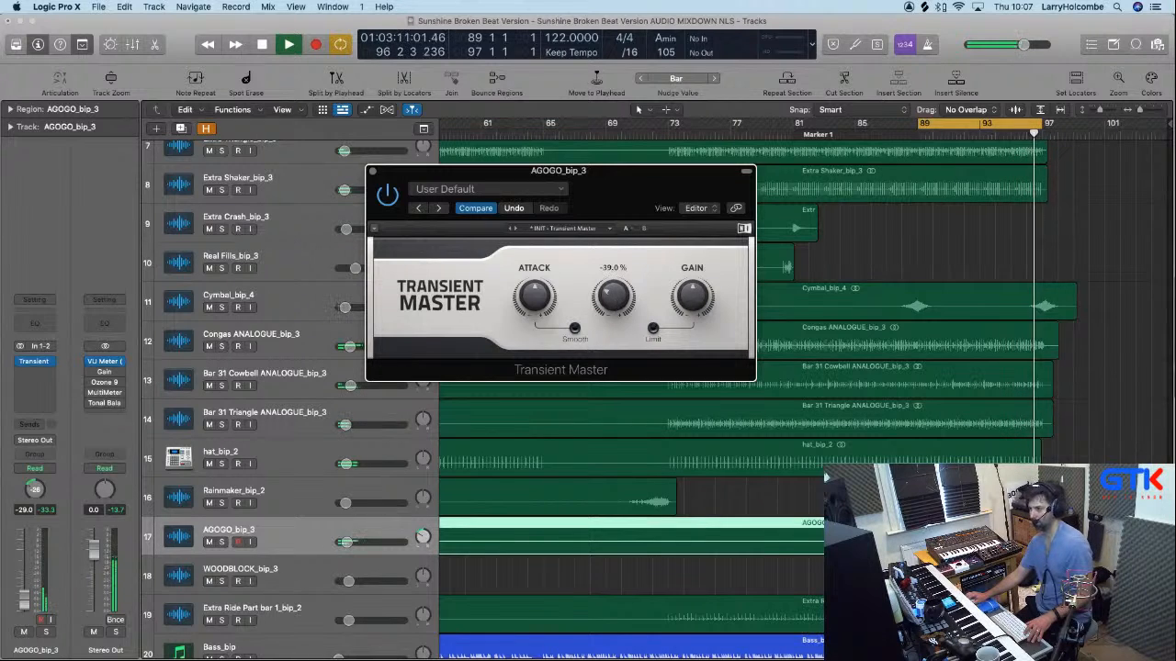
click(373, 171)
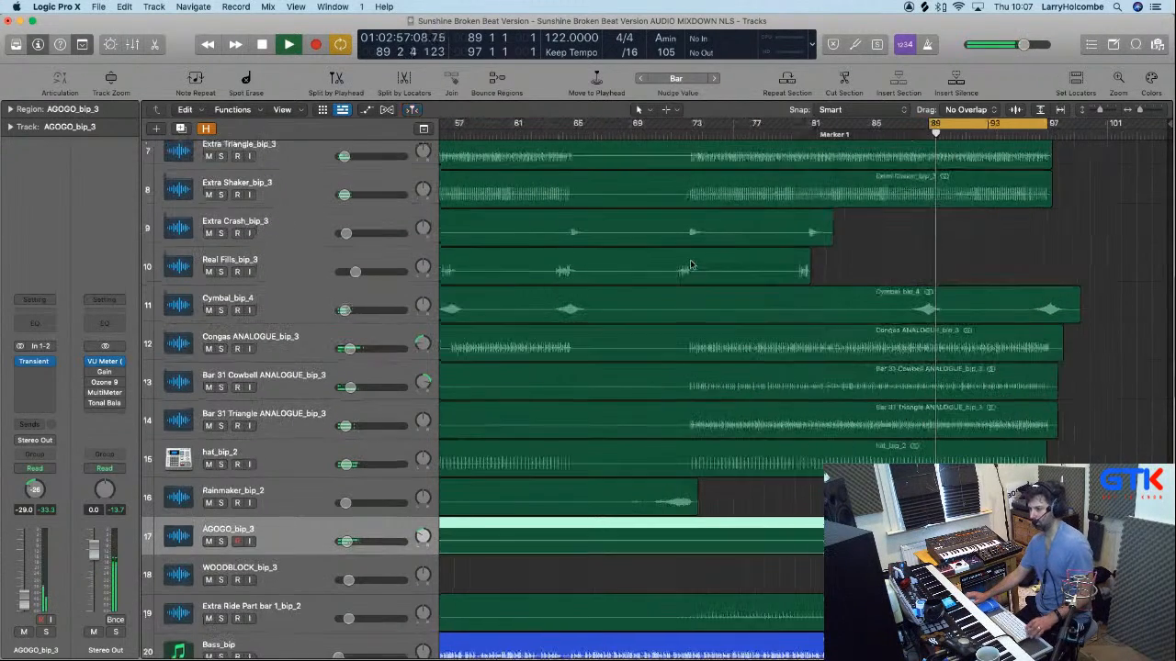
Set the Stem - Take 3 - Drums_bip_3 fader to -21.5 dB against the looped section.
scroll(312, 432, down, 2)
scroll(302, 444, up, 5)
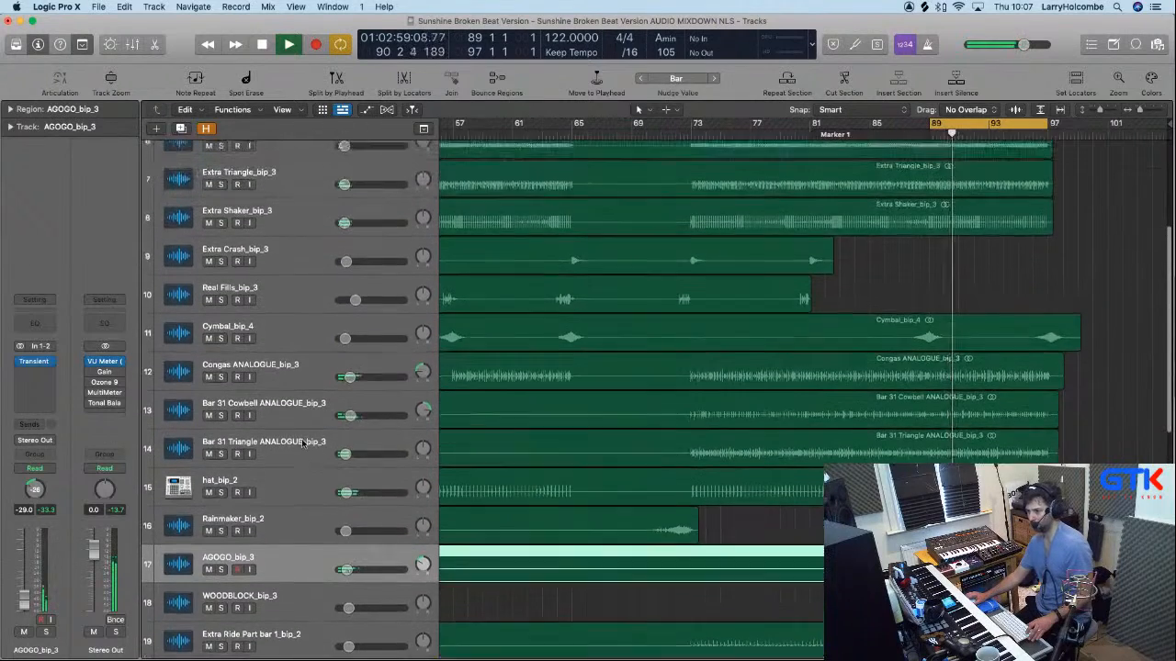
scroll(302, 443, up, 1)
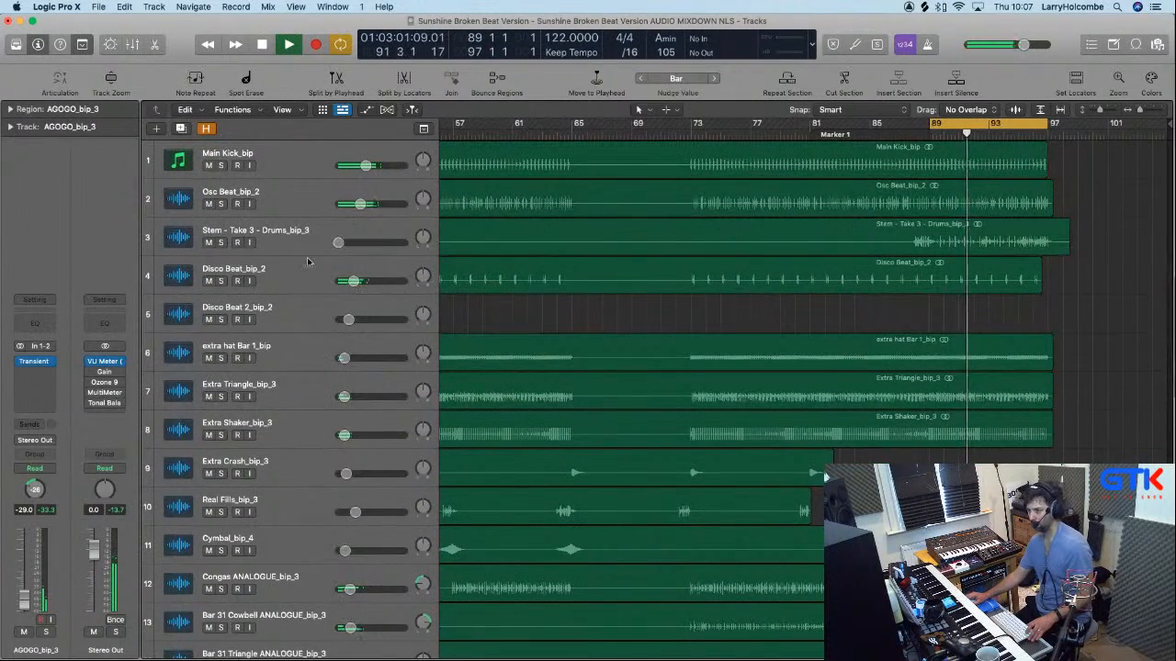
click(340, 242)
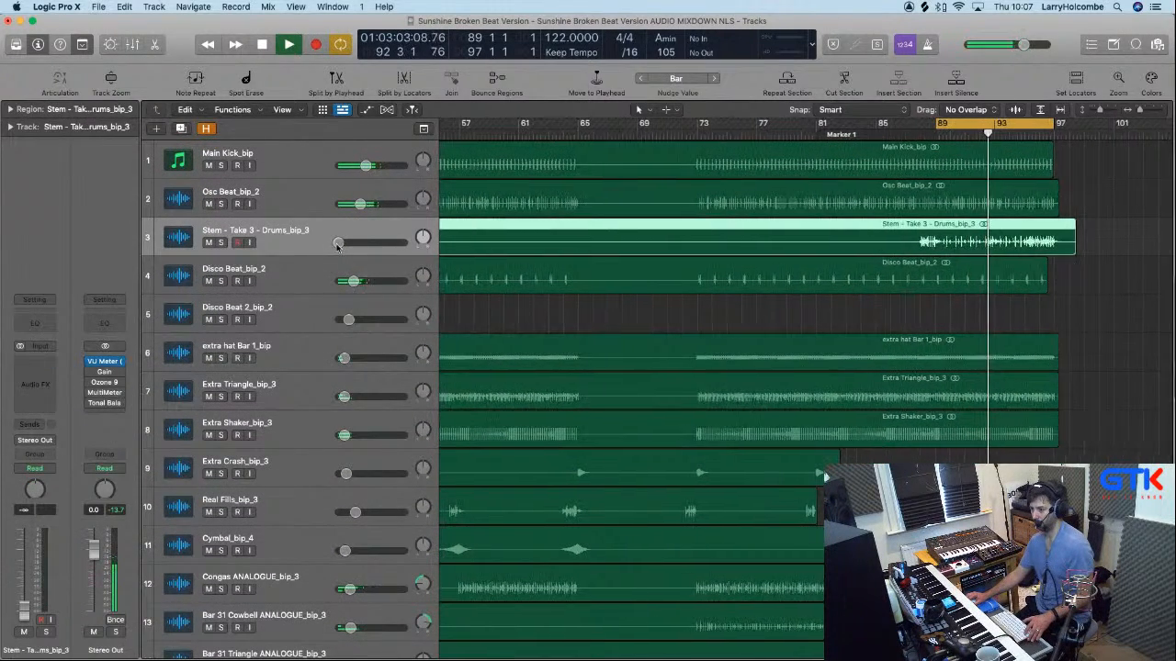
drag(338, 243, 354, 242)
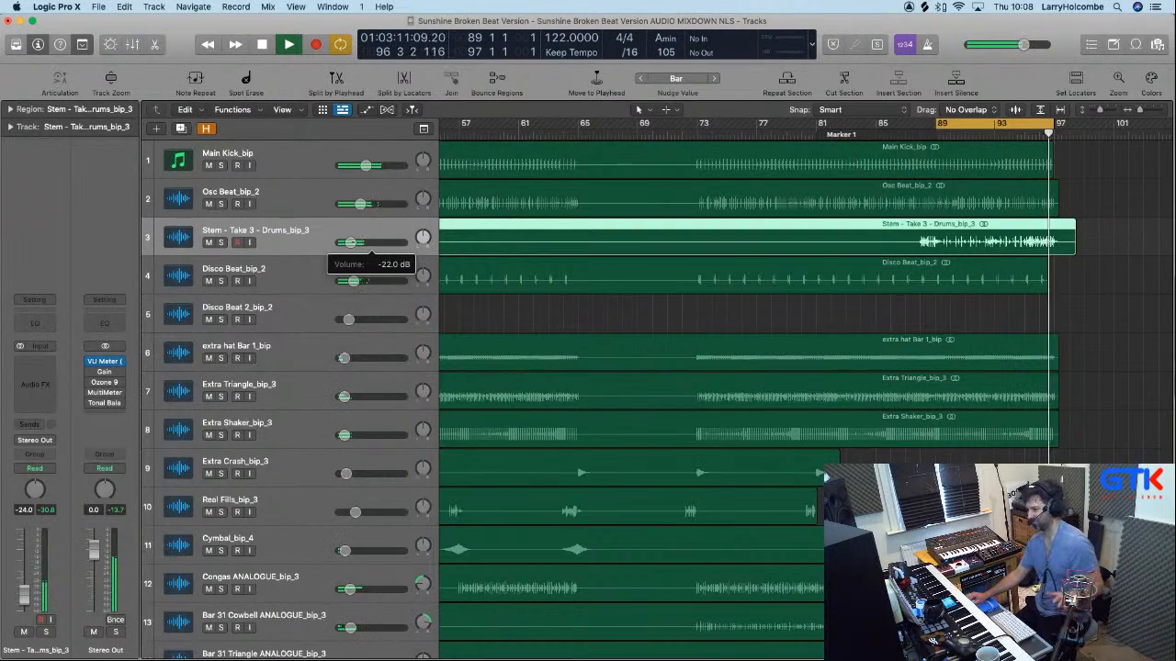
drag(352, 242, 352, 243)
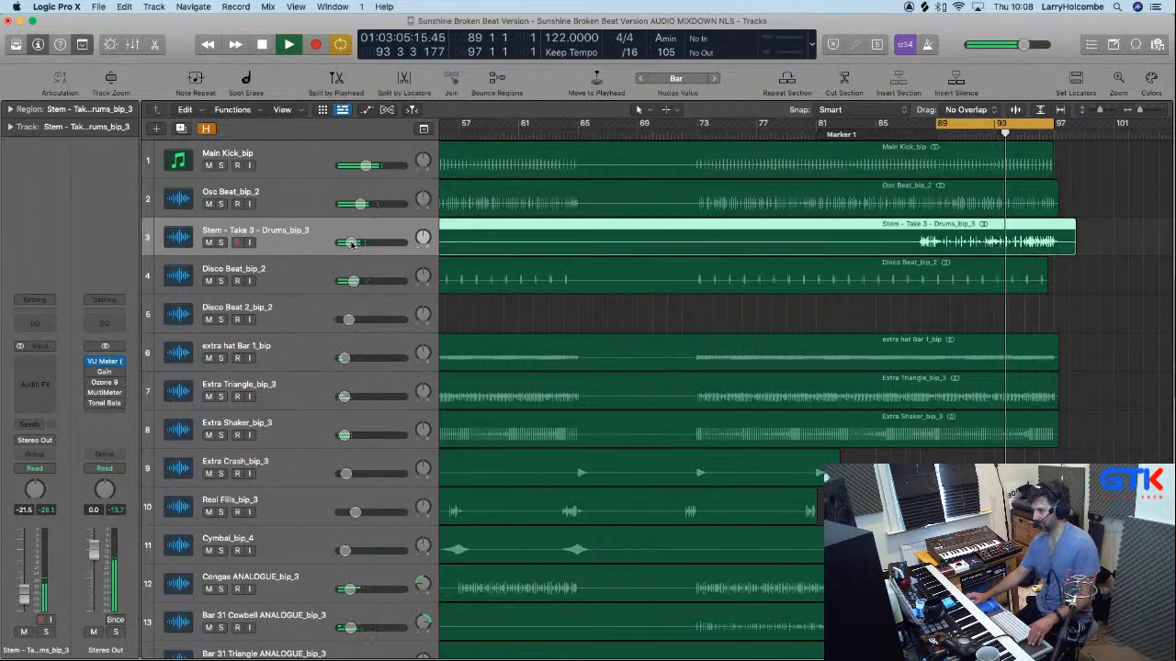
Set the Stem - Take 3 - Drums_bip_3 fader to -21.0 dB, stop playback, and turn off cycle mode.
drag(352, 244, 353, 243)
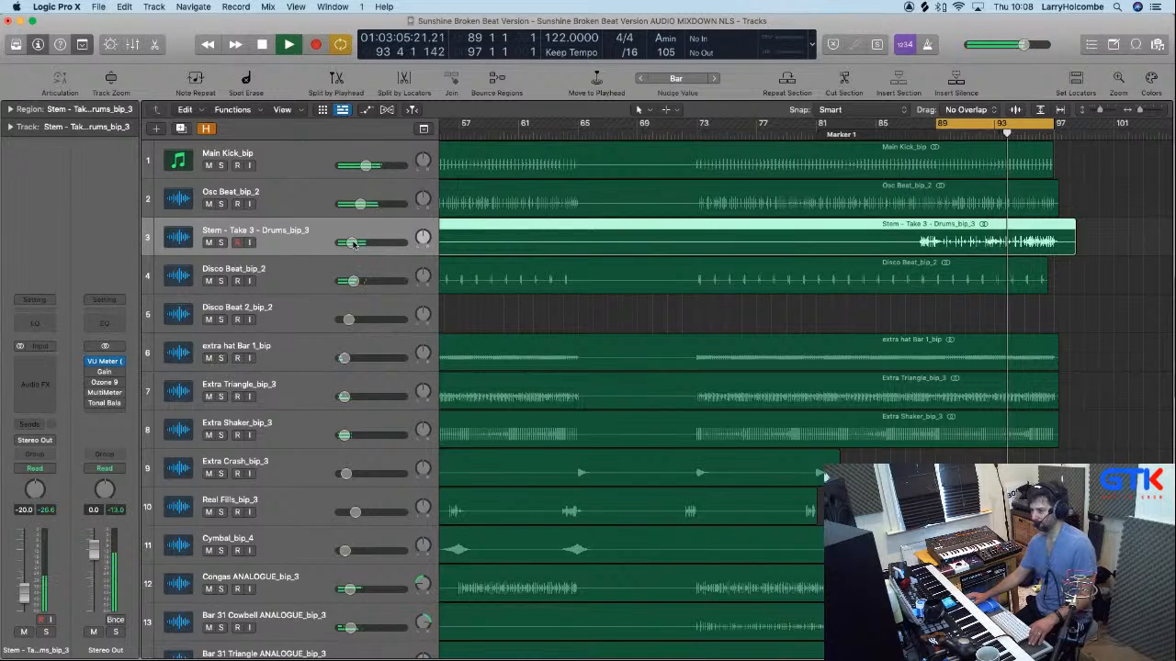
key(x)
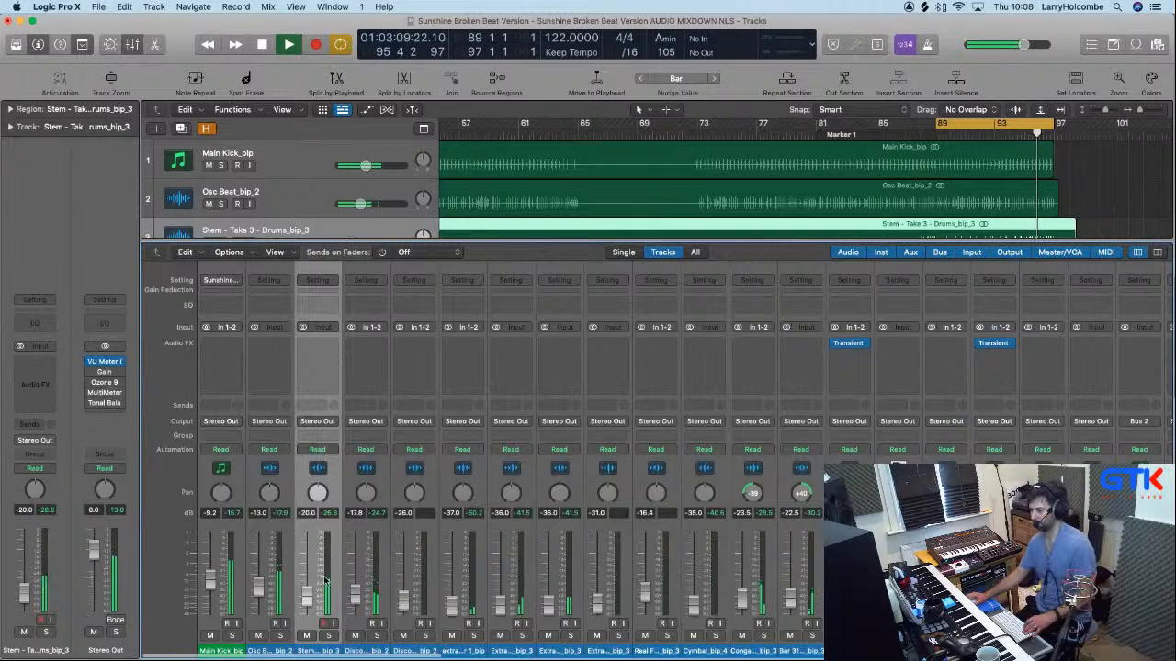
drag(306, 597, 307, 594)
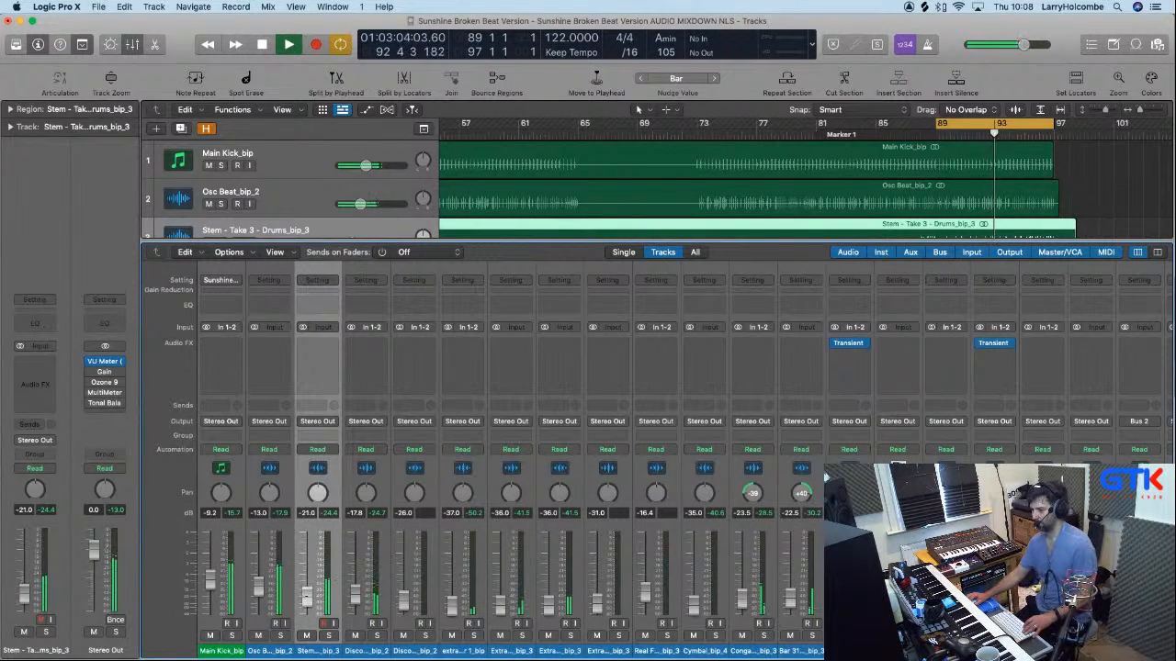
key(x)
key(space)
key(c)
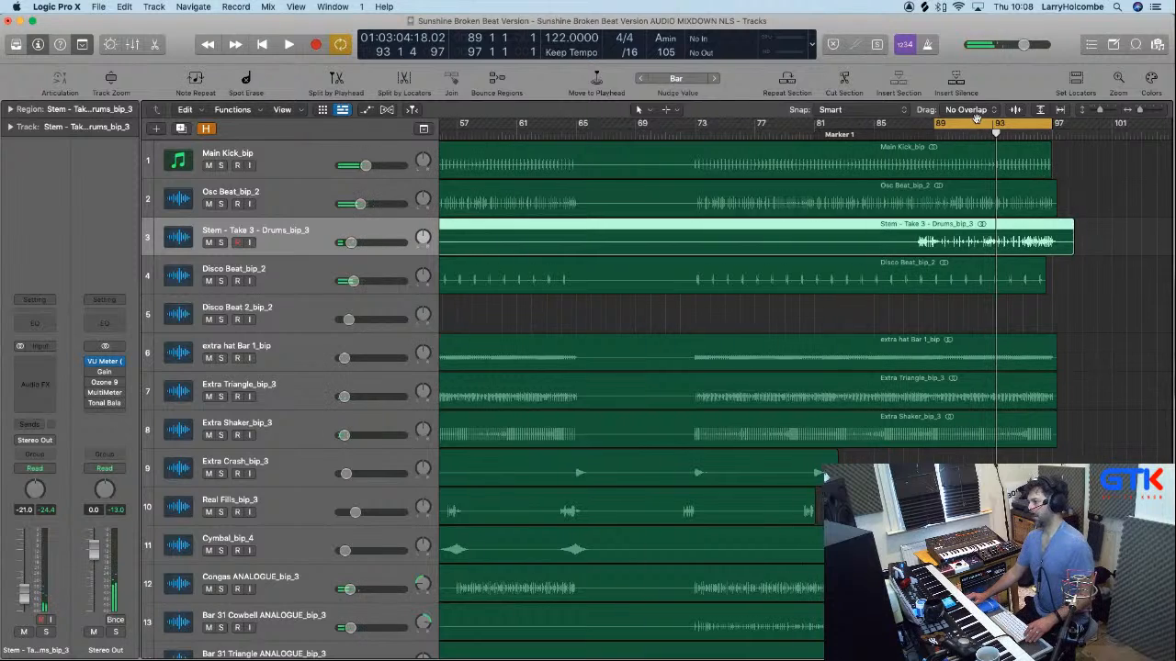
Clear the region selection and set the cycle range to bars 17 to 25.
click(1058, 155)
key(super+Up)
key(super+Up)
key(super+Up)
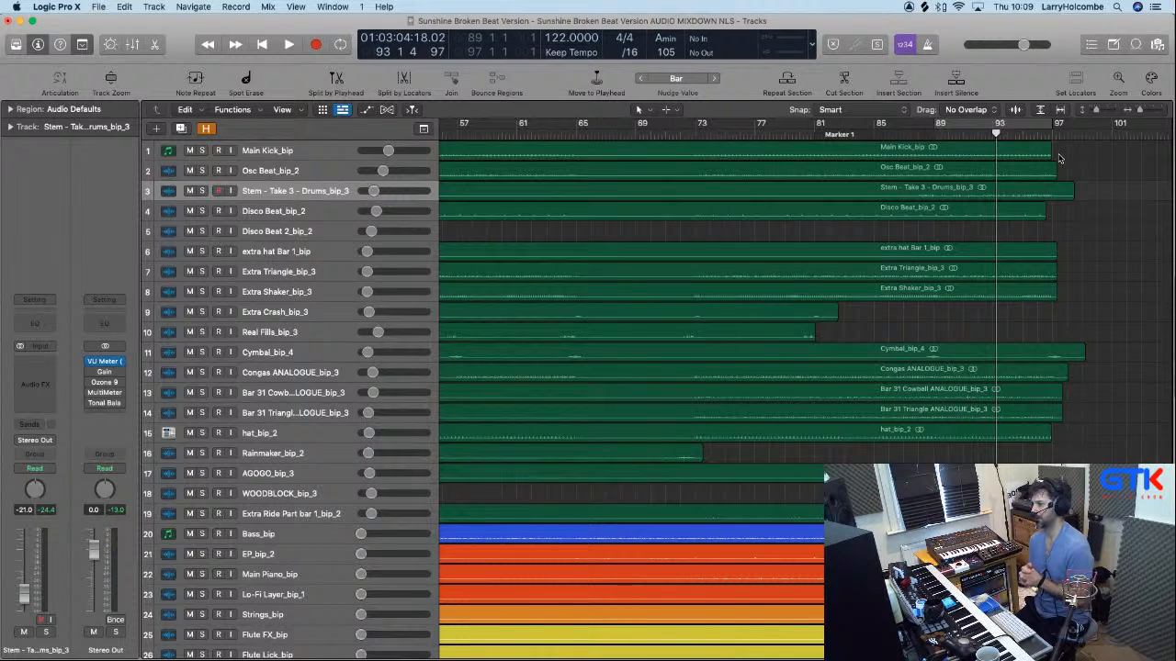
scroll(1055, 168, left, 10)
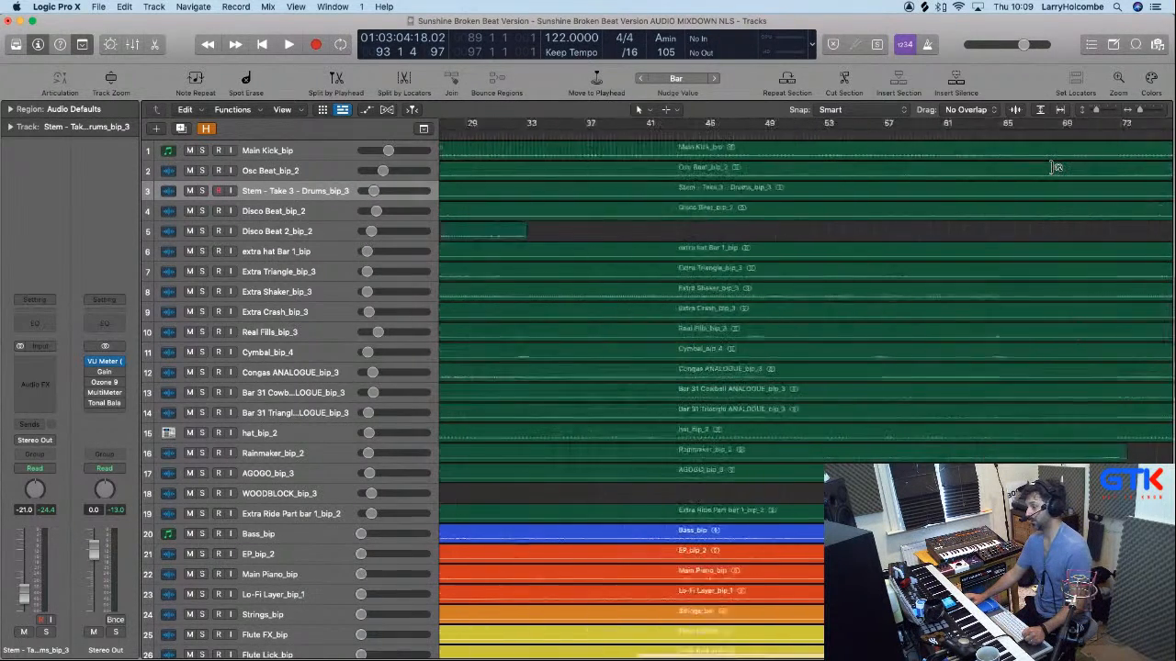
scroll(899, 178, down, 3)
scroll(900, 178, left, 3)
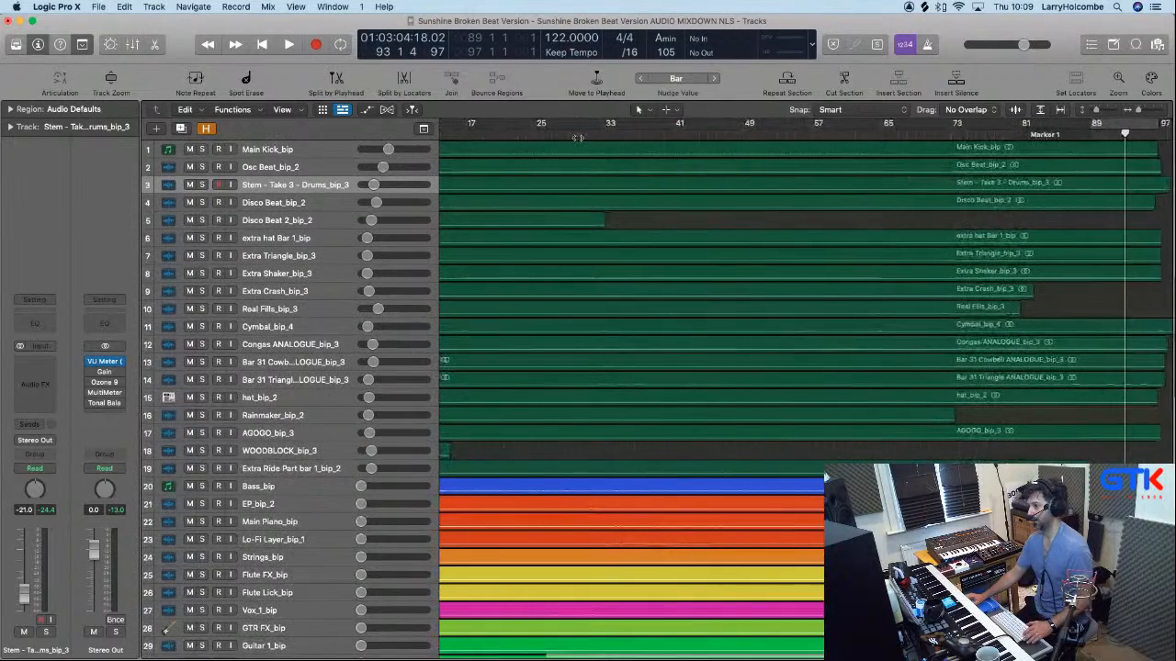
drag(491, 125, 557, 126)
Play the looped section, set the Bass_bip fader to -15.4 dB, and bring up the EP_bip_2 fader.
click(299, 492)
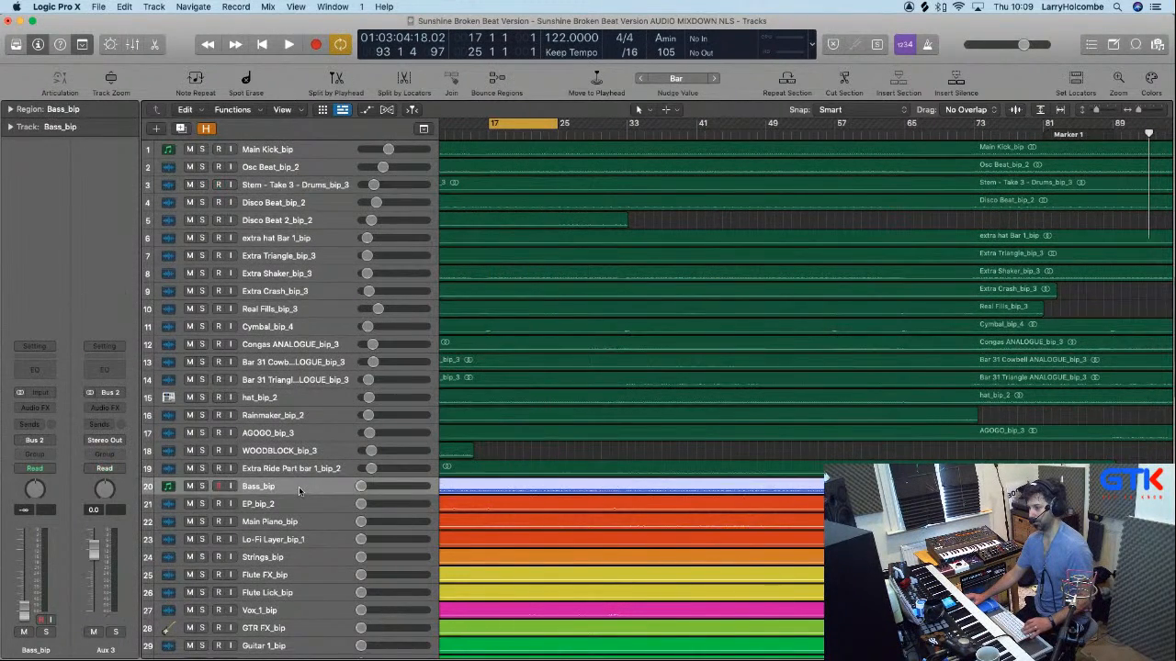
key(x)
key(space)
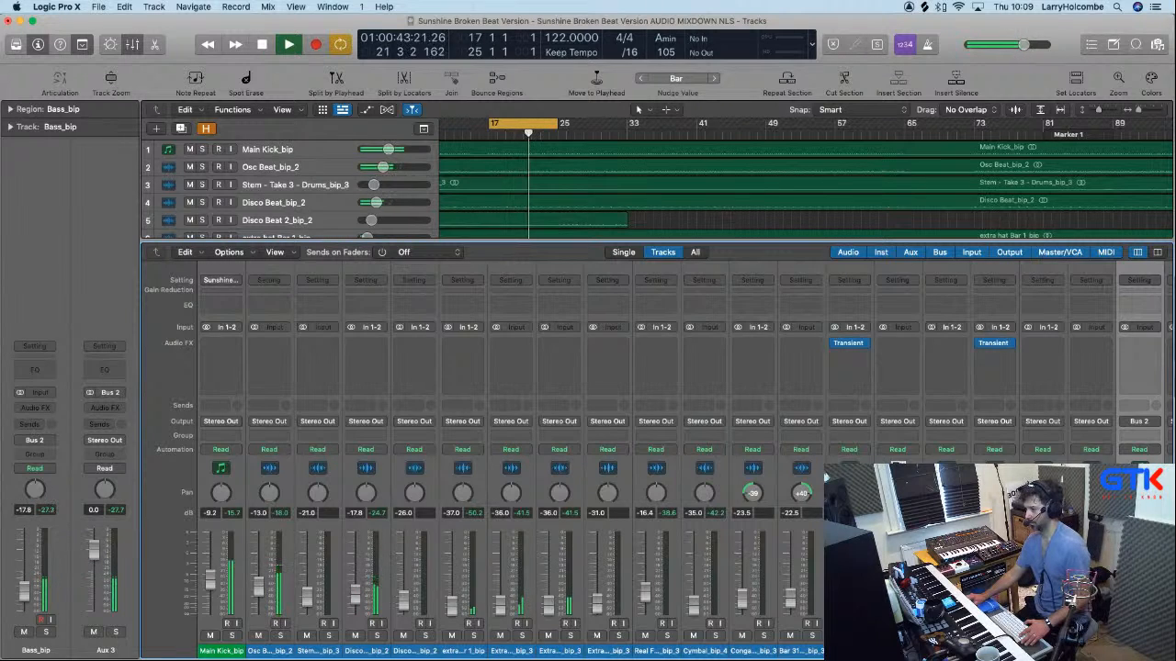
scroll(588, 413, right, 4)
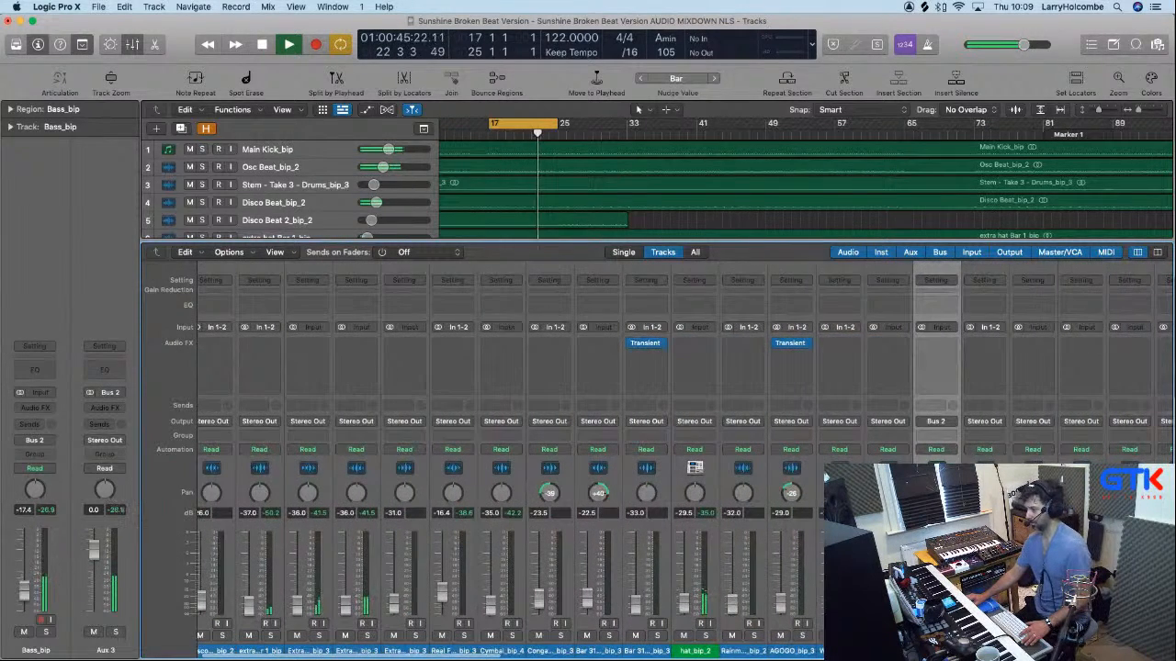
scroll(588, 459, left, 1)
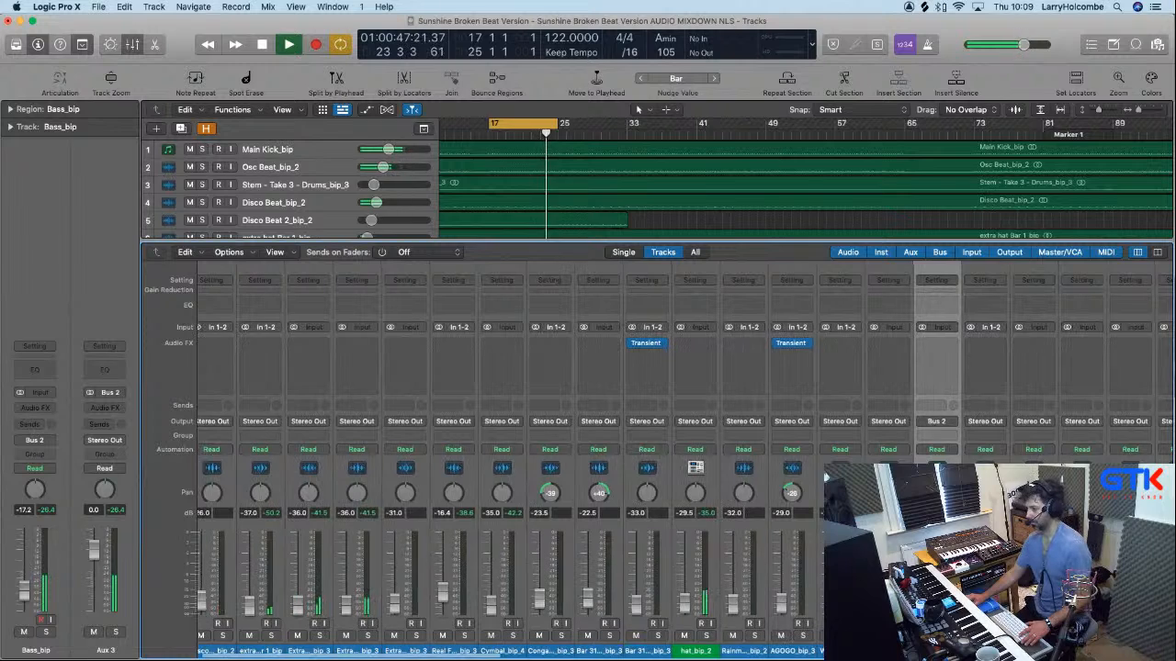
scroll(505, 459, right, 1)
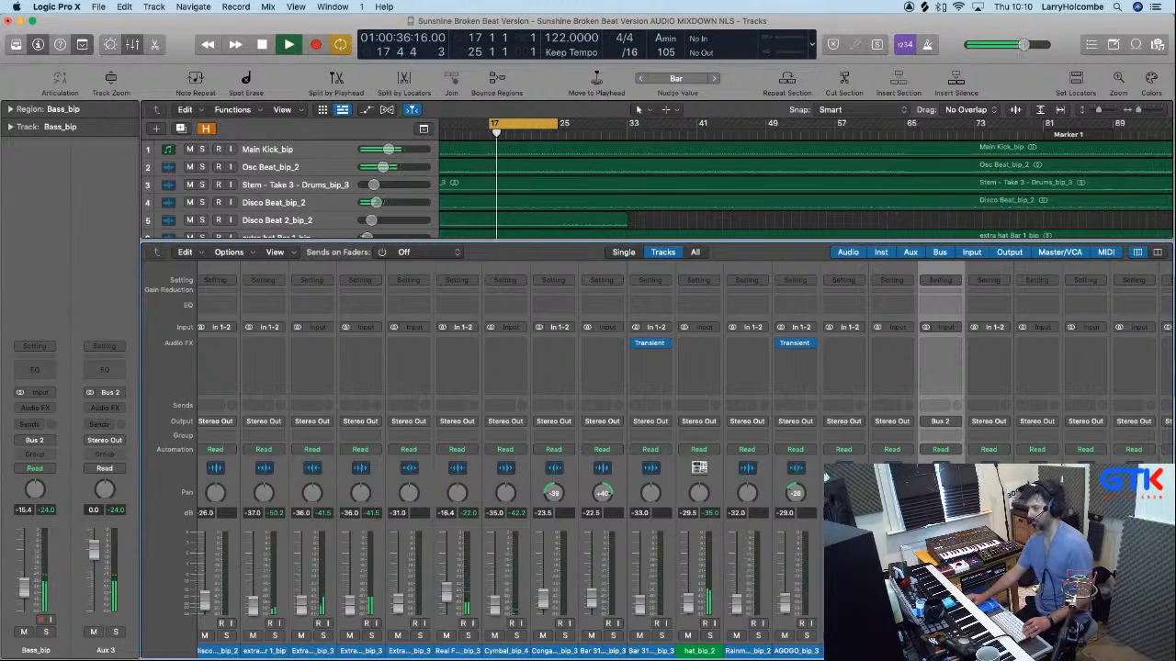
key(x)
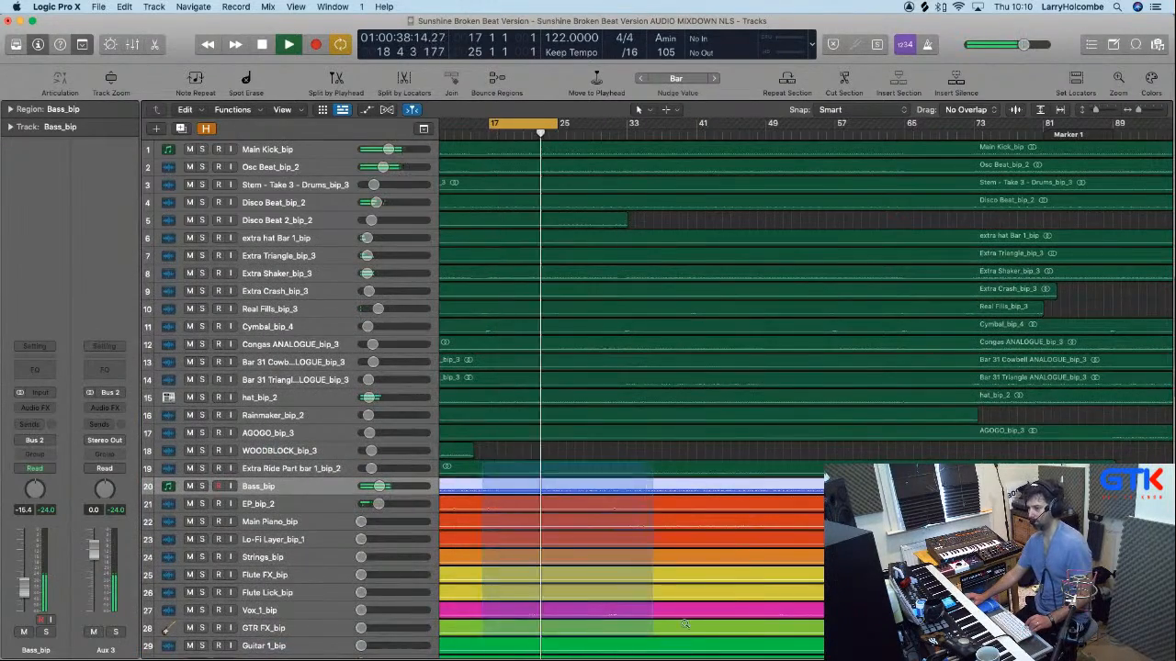
Bring in Vox_1_bip against the looped section, setting its fader to -23.0 dB.
drag(684, 624, 689, 628)
scroll(666, 593, down, 5)
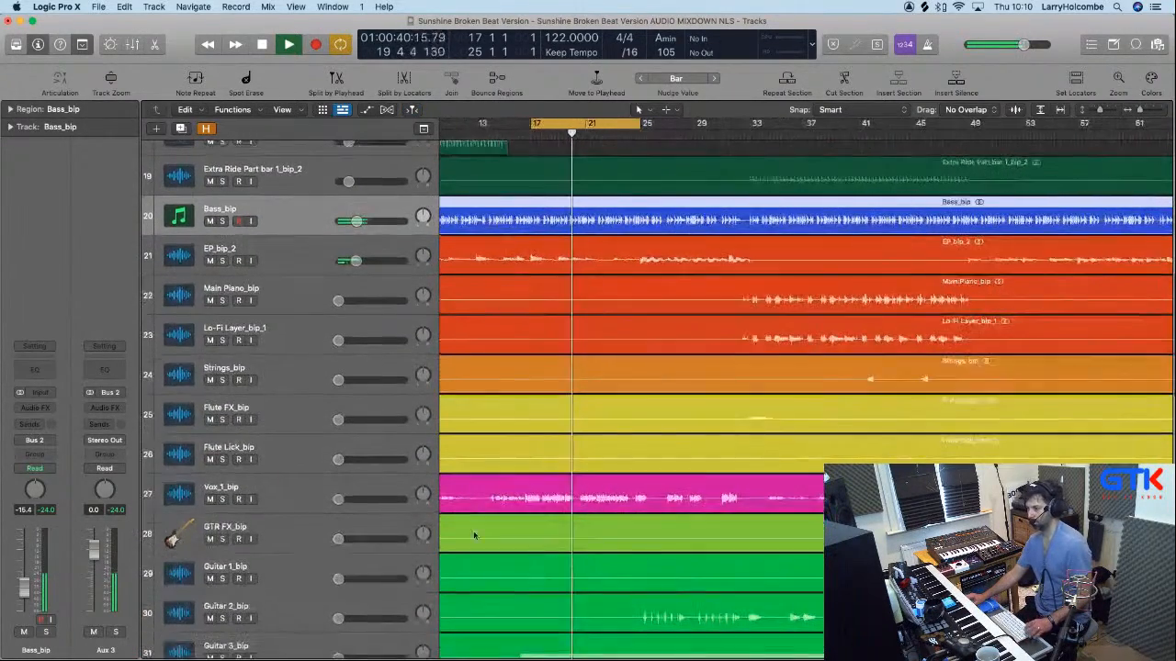
drag(338, 499, 351, 499)
scroll(491, 506, left, 3)
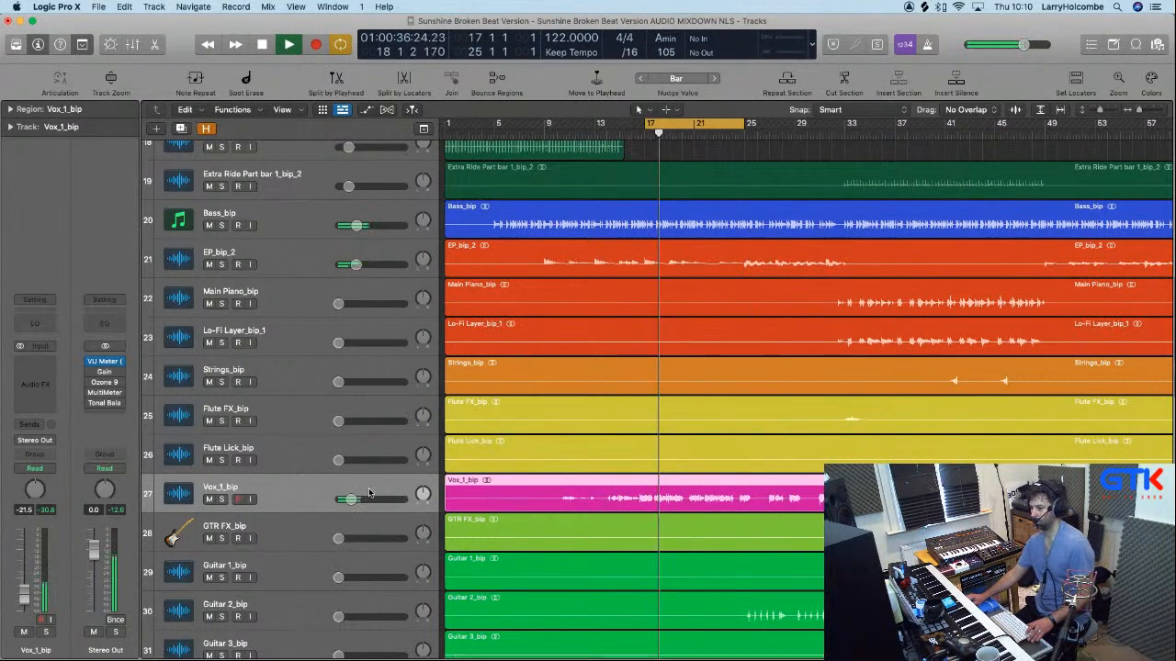
drag(368, 493, 346, 498)
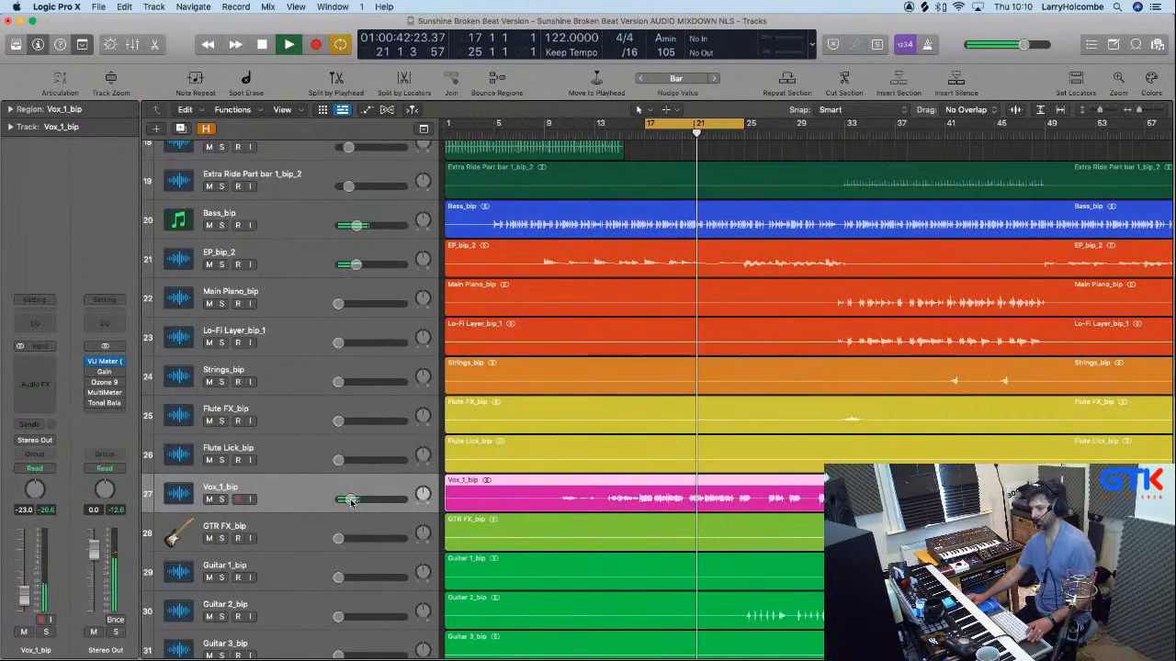
Set Vox_1_bip's volume to -23.0 dB and EP_bip_2's to -16.6 dB, shifting the cycle range to bars 25–33 before the EP adjustment.
drag(350, 500, 347, 500)
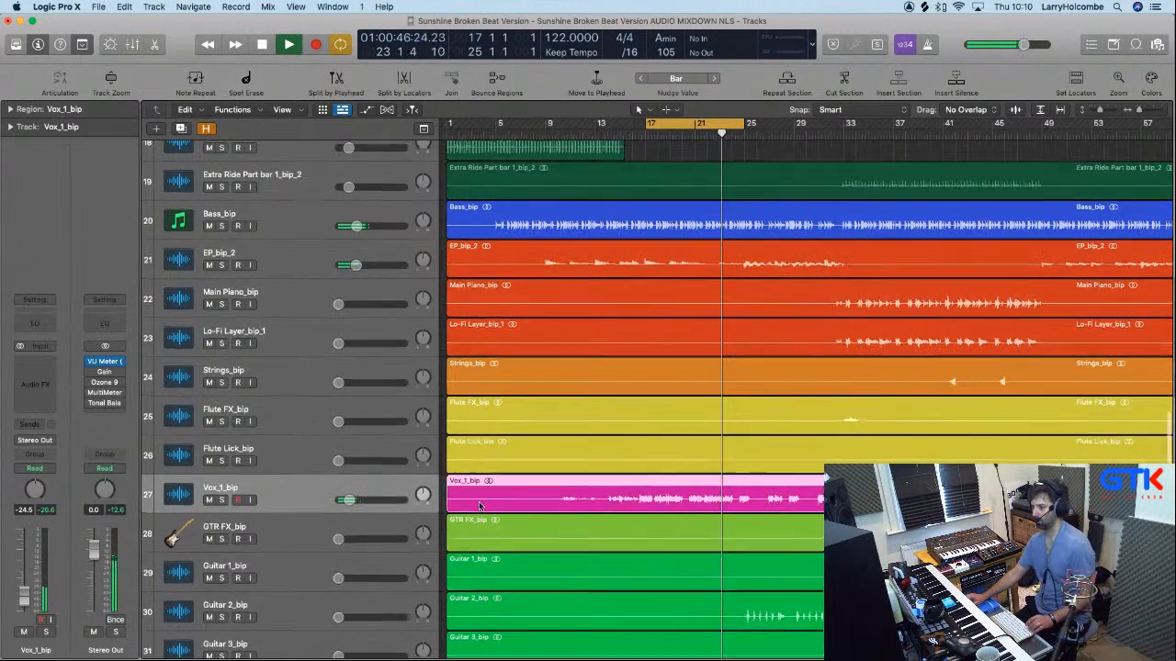
scroll(413, 487, down, 2)
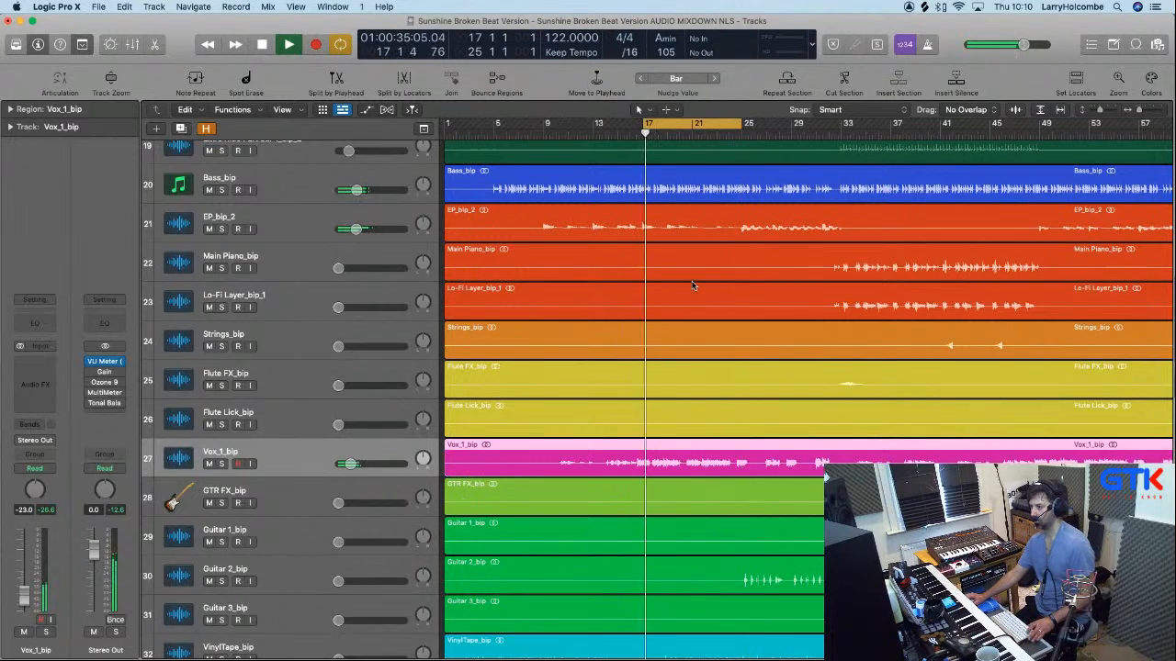
drag(738, 128, 838, 136)
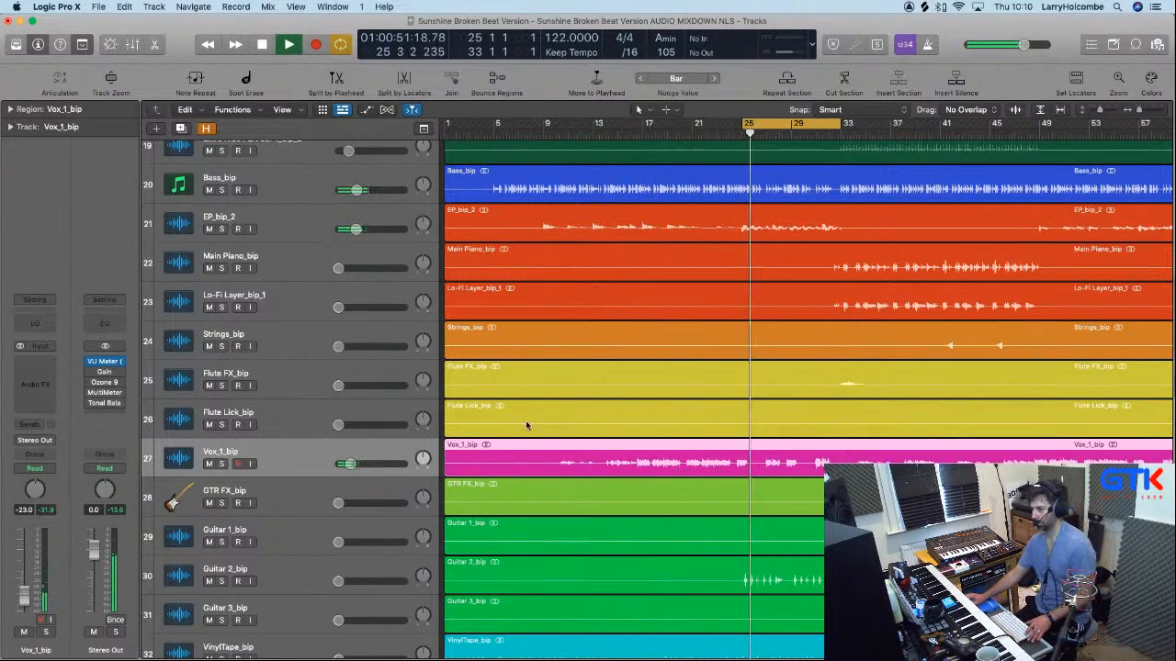
click(314, 224)
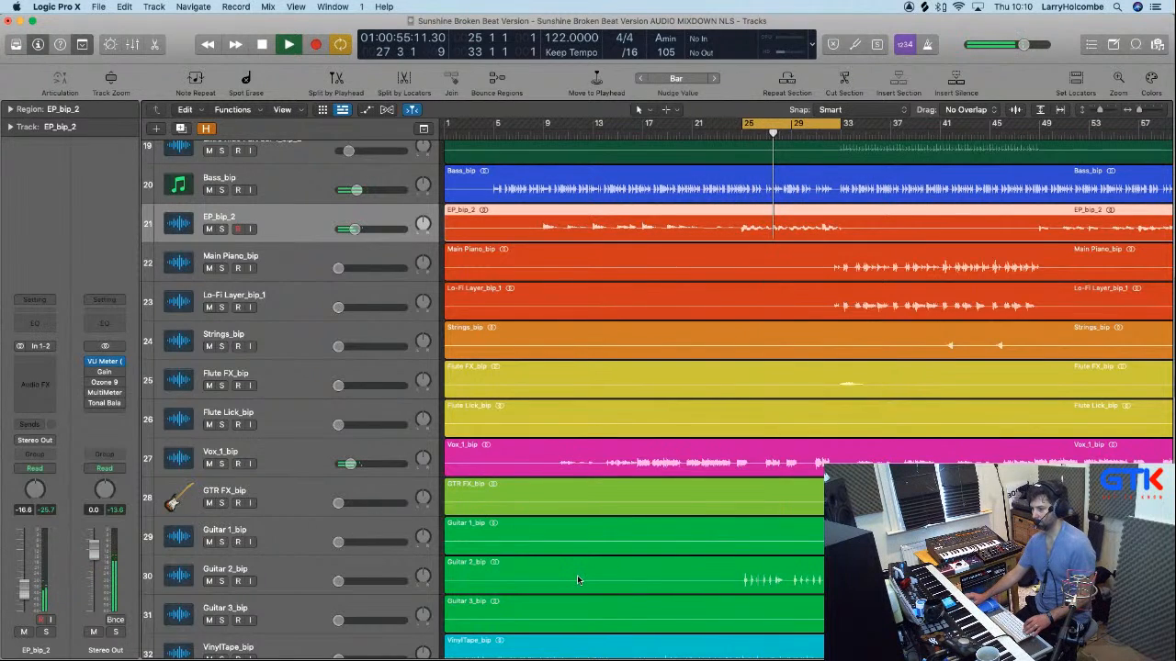
Audition two neighbouring Extra percussion channels by soloing and unsoloing each one in the mixer, and review the remaining channel levels.
key(x)
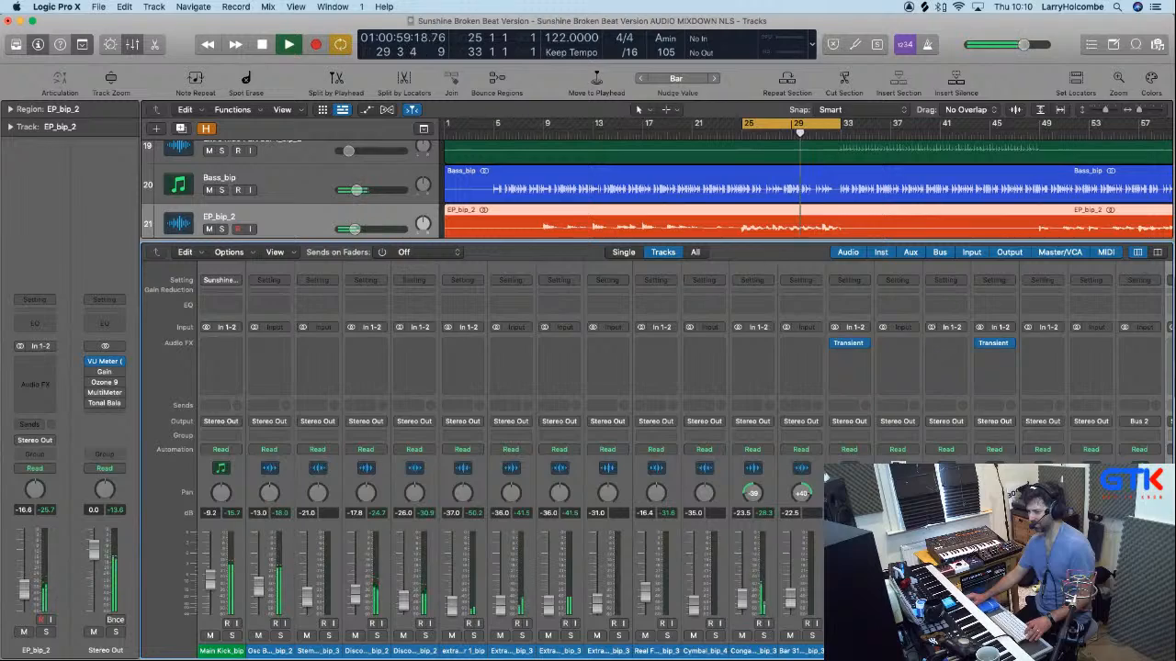
scroll(656, 450, right, 7)
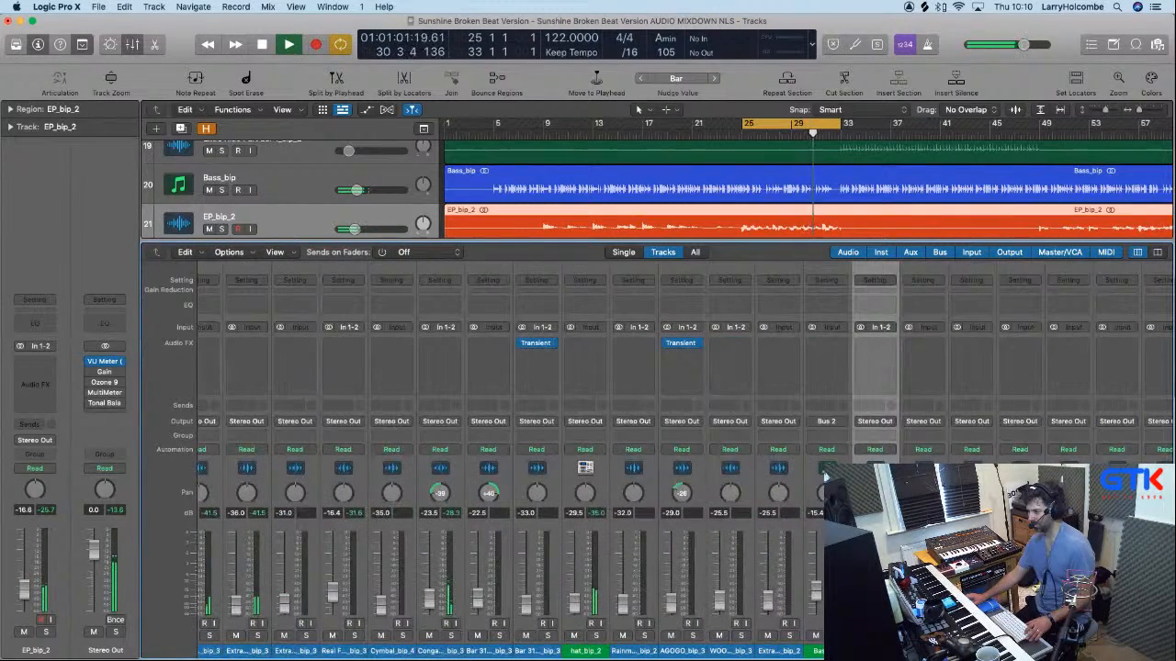
scroll(510, 607, left, 5)
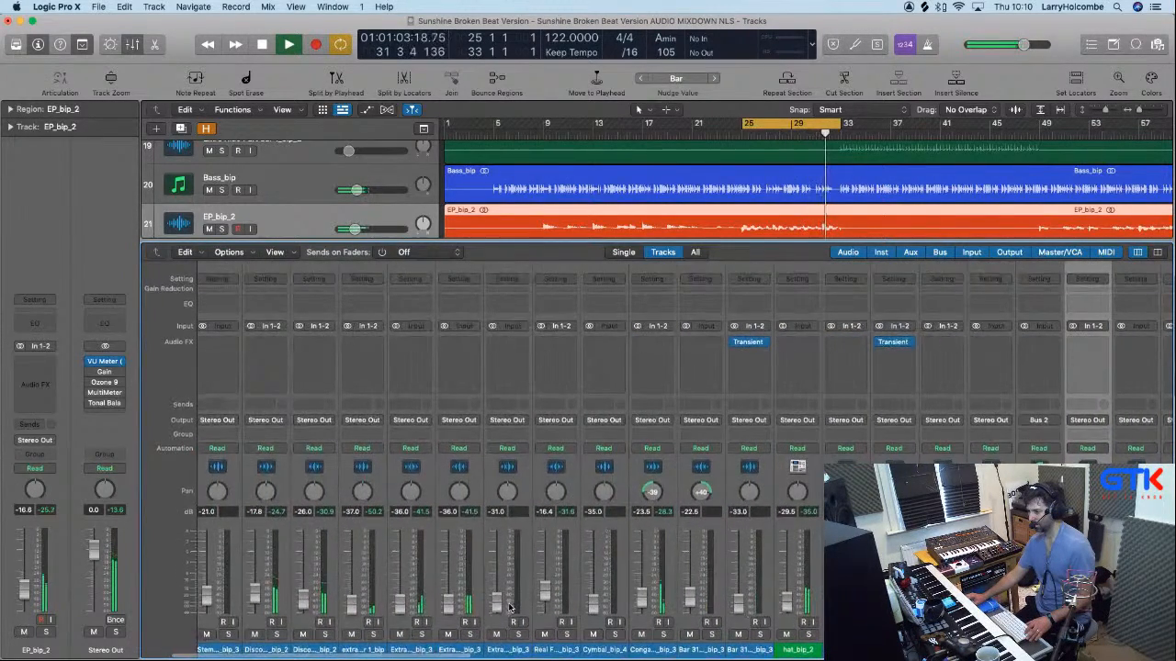
click(471, 636)
click(471, 636)
click(421, 636)
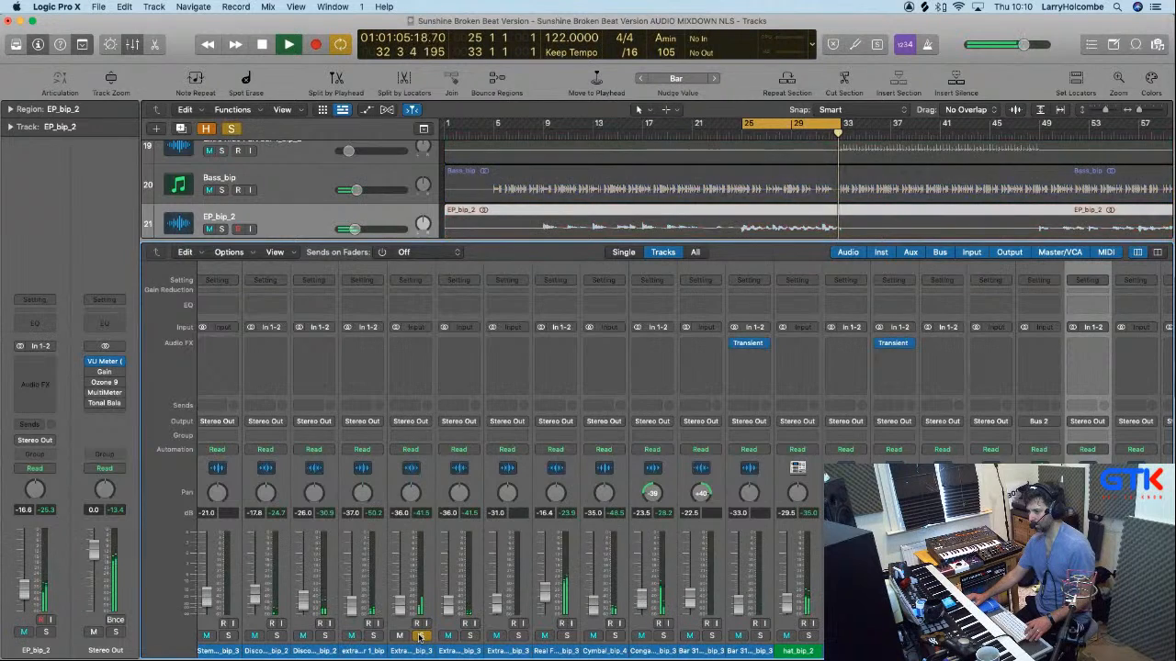
click(420, 636)
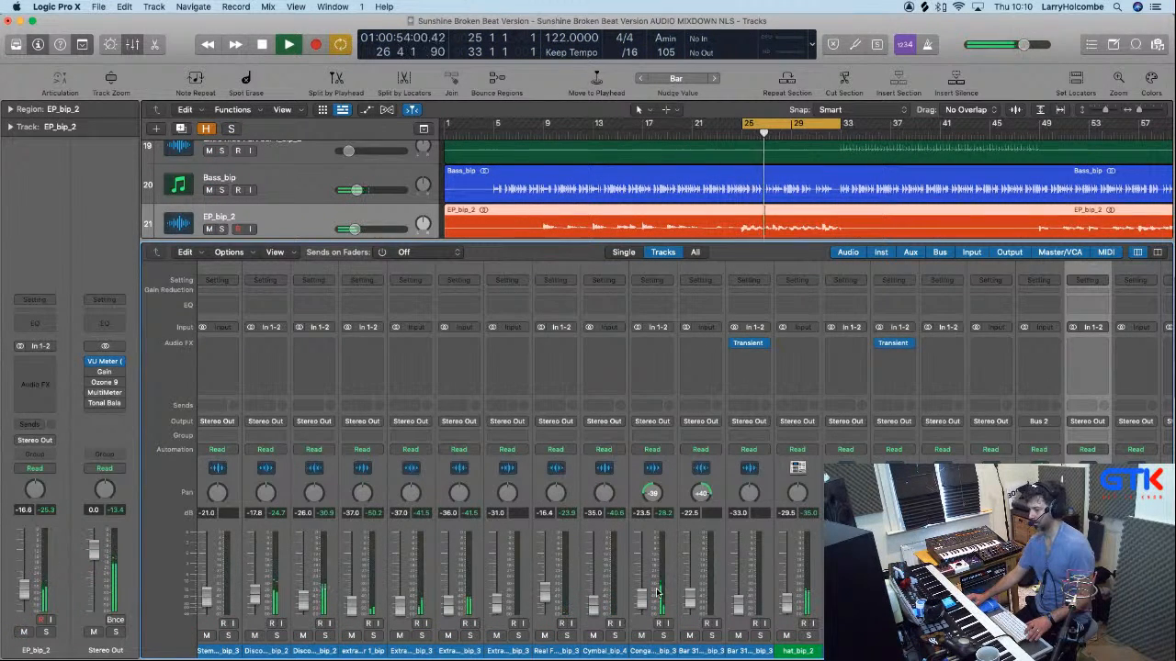
scroll(658, 596, right, 10)
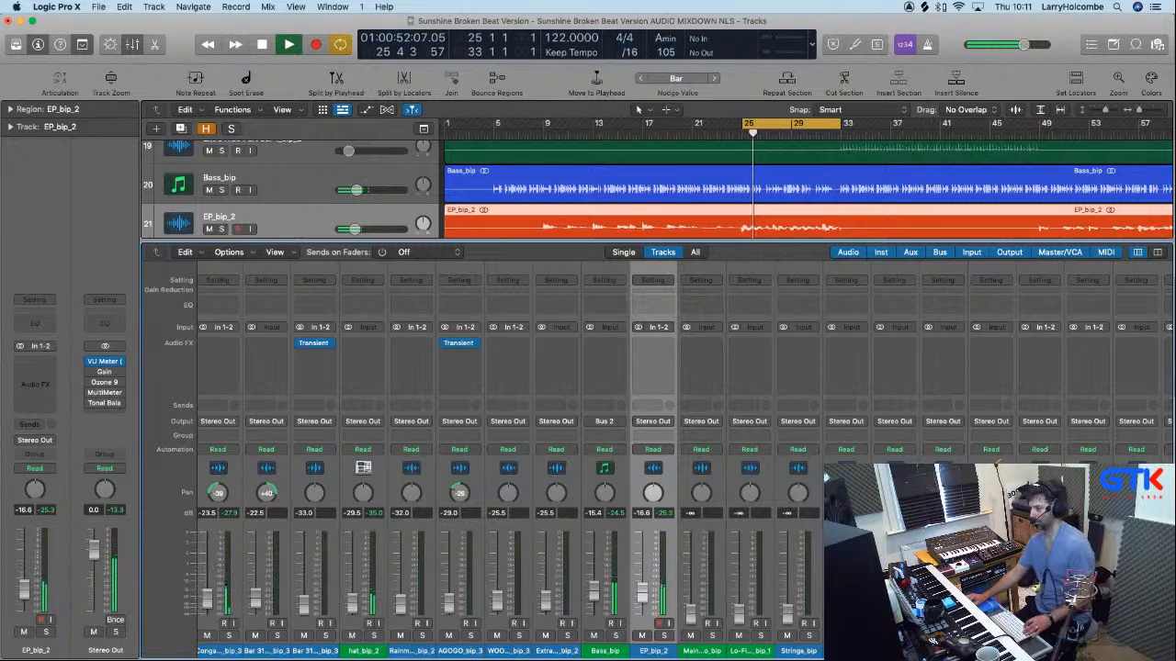
key(x)
Bring in the Guitar 2_bip track and fine-tune its volume to -20.5 dB.
scroll(784, 509, down, 3)
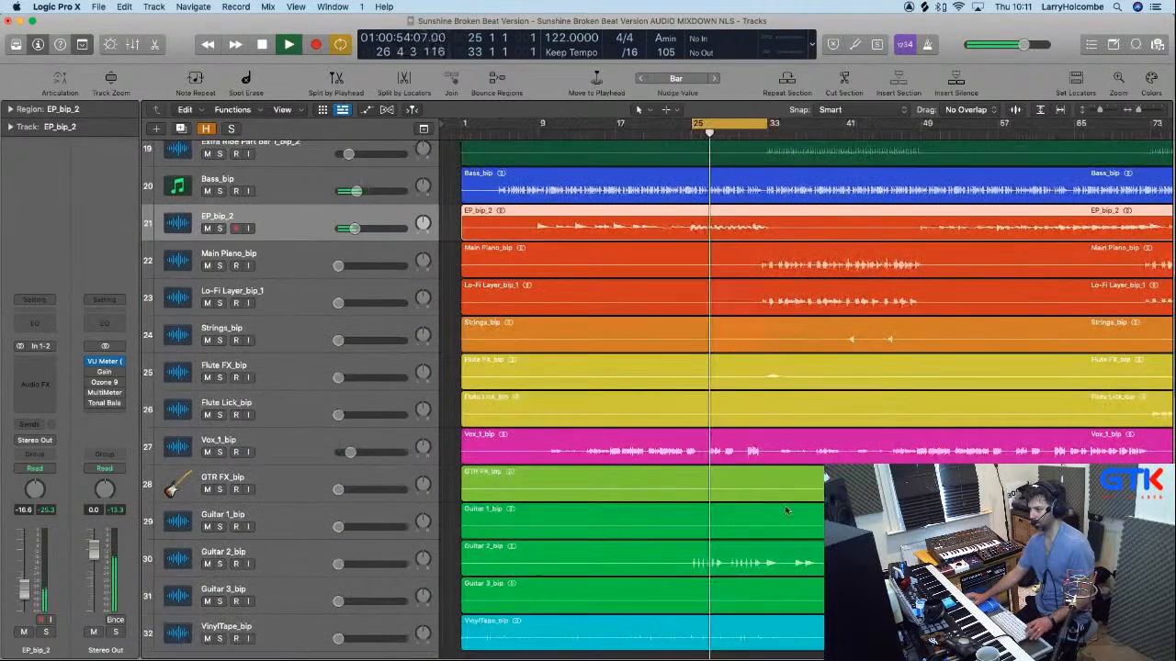
click(320, 556)
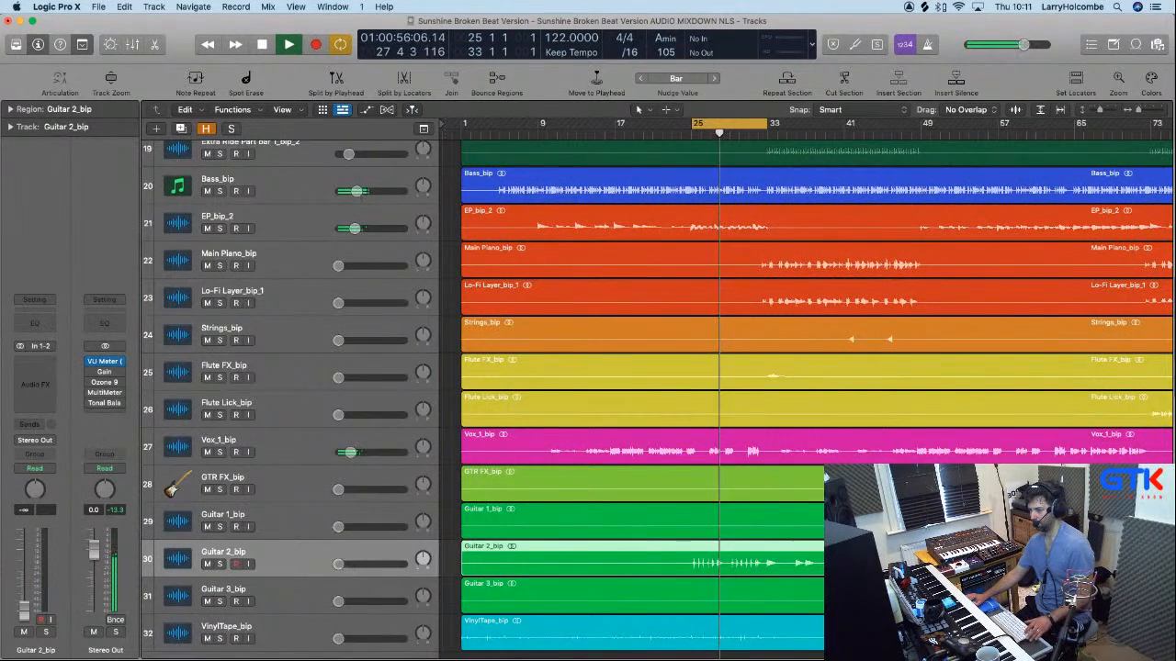
drag(338, 564, 350, 566)
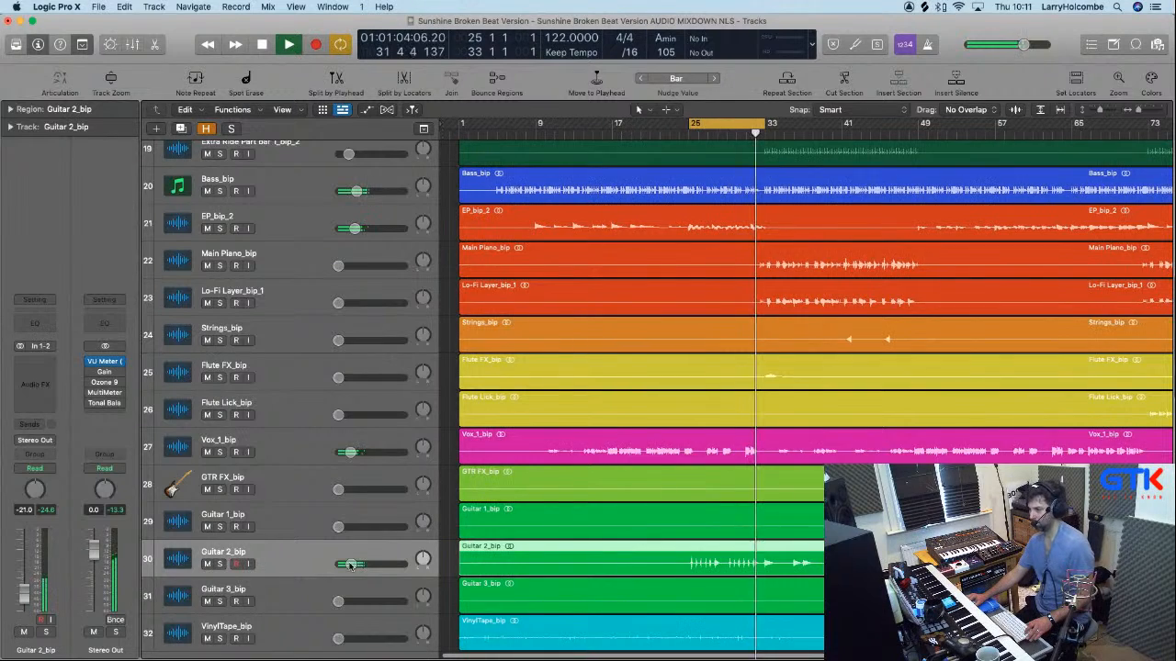
drag(350, 565, 352, 570)
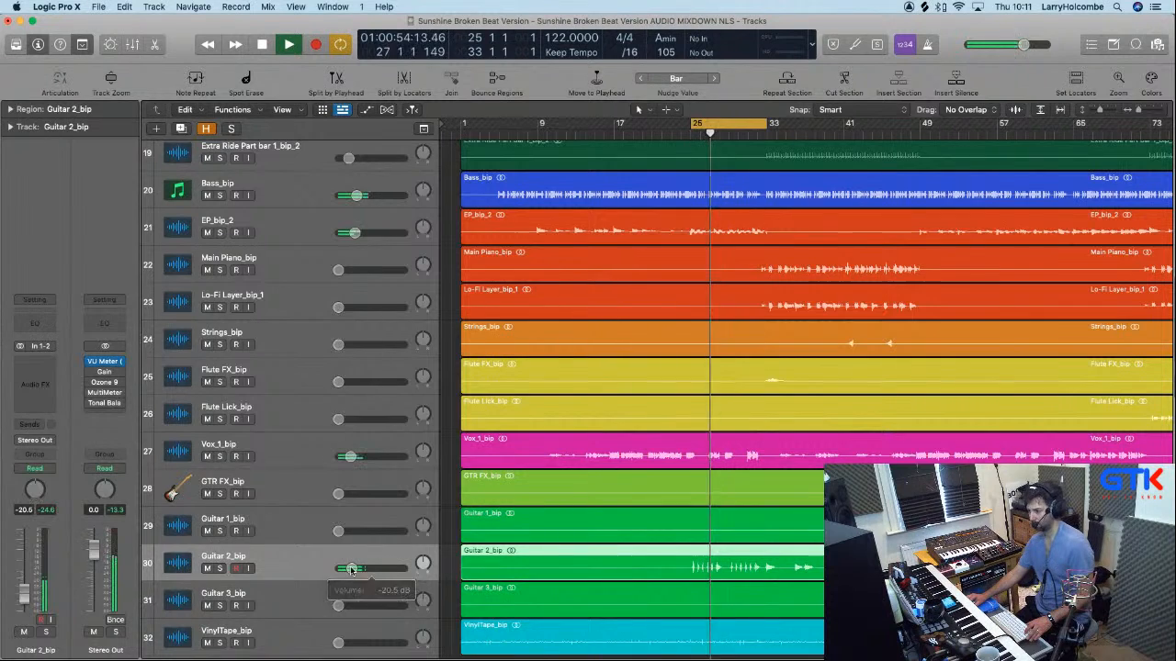
Raise the VinylTape_bip track's volume from silence to a low level and reselect the Guitar 2_bip track.
scroll(363, 551, down, 3)
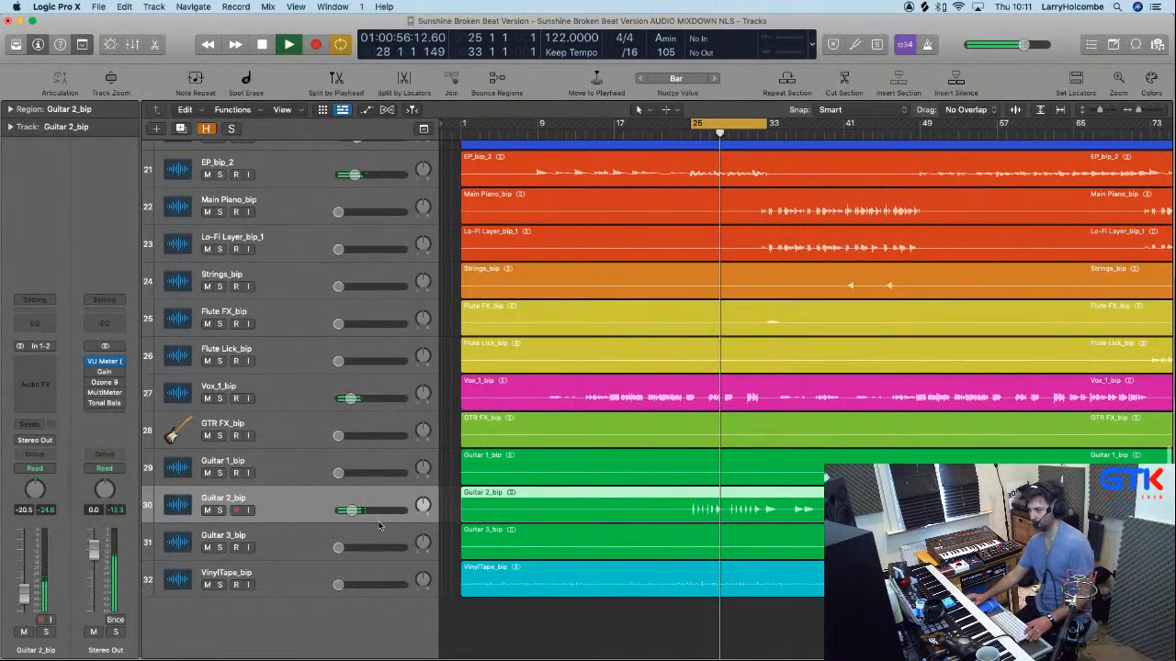
click(312, 576)
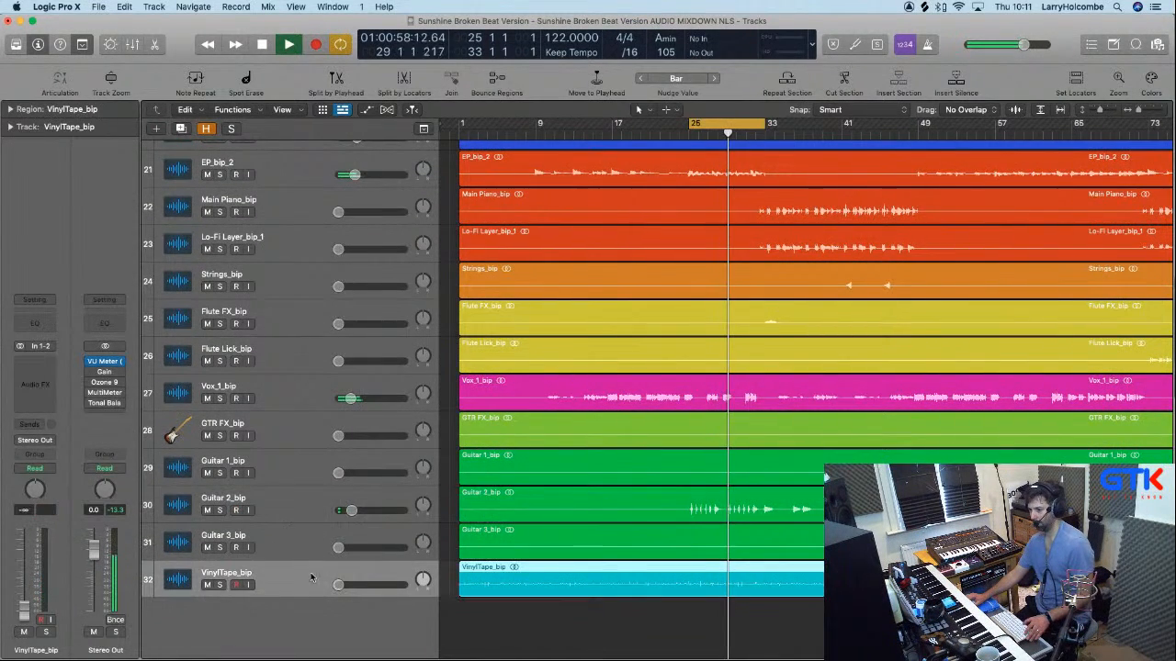
mouse_move(338, 589)
mouse_down()
mouse_move(359, 585)
mouse_move(349, 584)
mouse_up()
key(space)
click(299, 505)
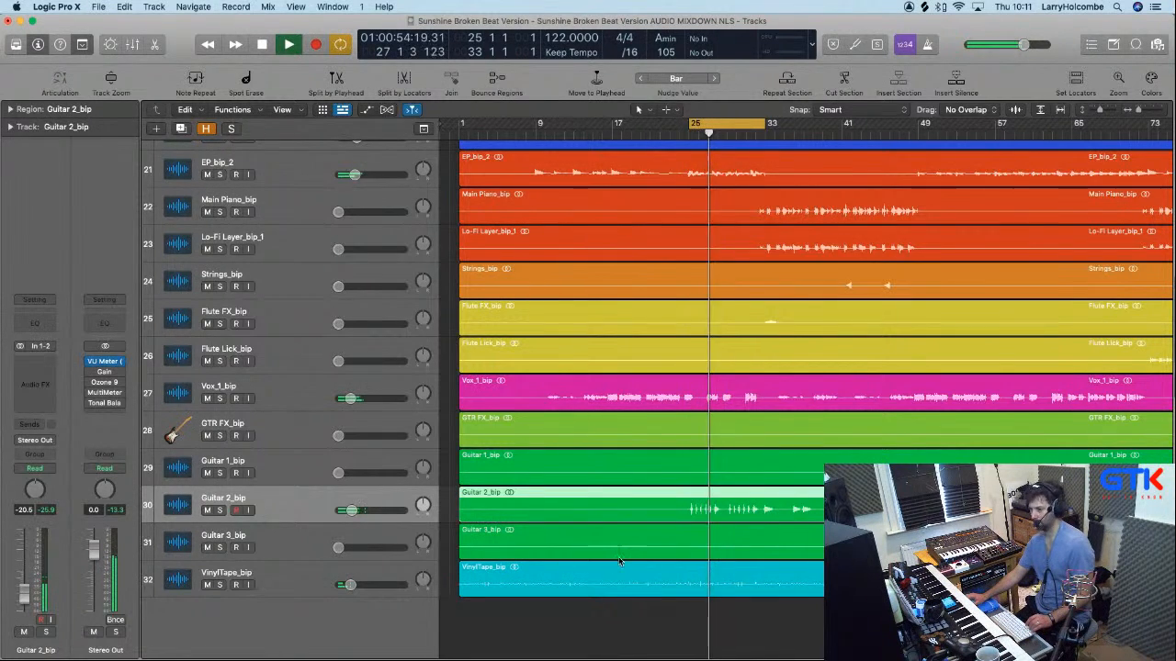
Turn off the cycle range and bring in the Main Piano_bip track at -20.5 dB.
scroll(614, 567, right, 2)
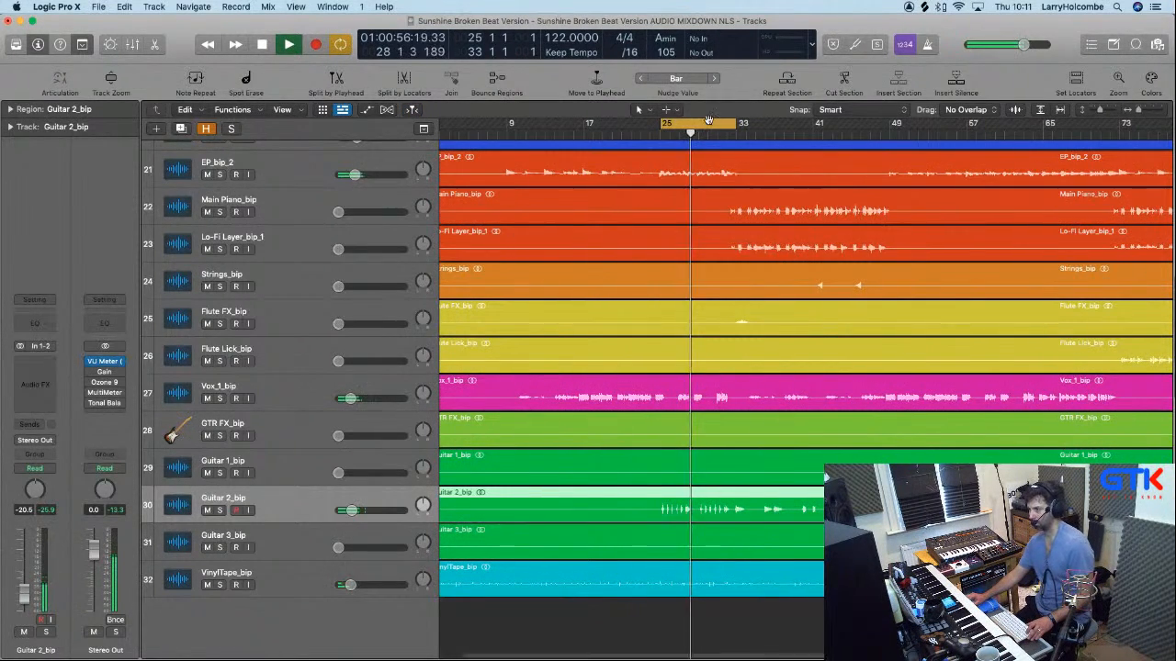
key(c)
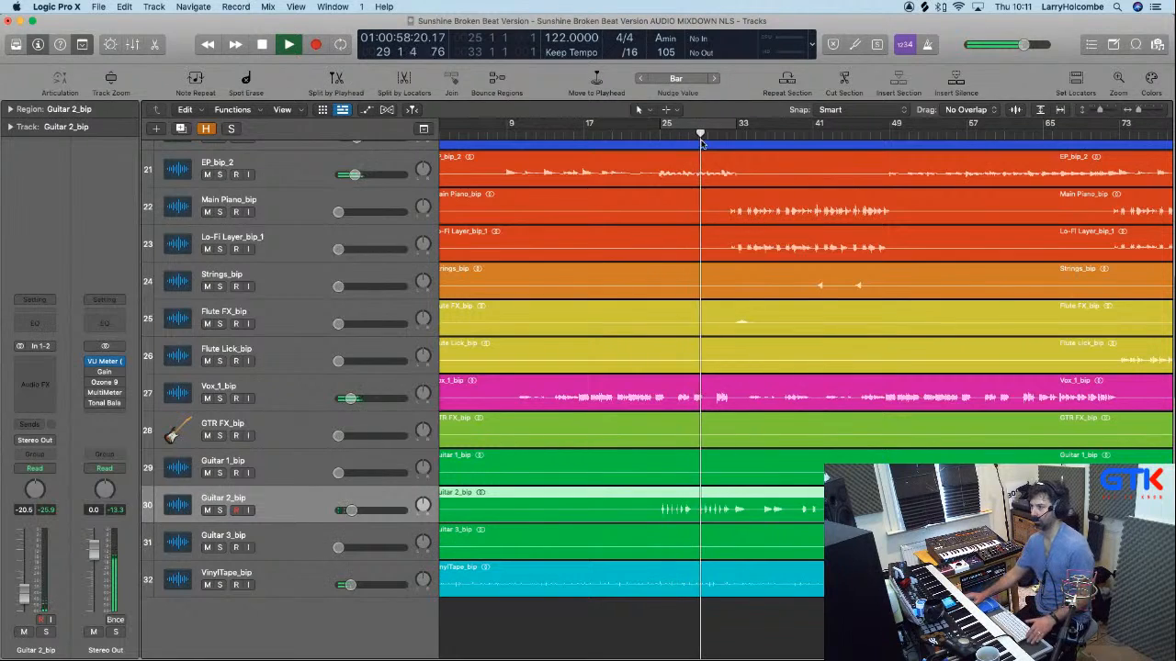
click(450, 216)
In the mixer, set the Osc B channel's volume to -14.2 dB and the Main Piano_bip channel's to -21.0 dB.
key(x)
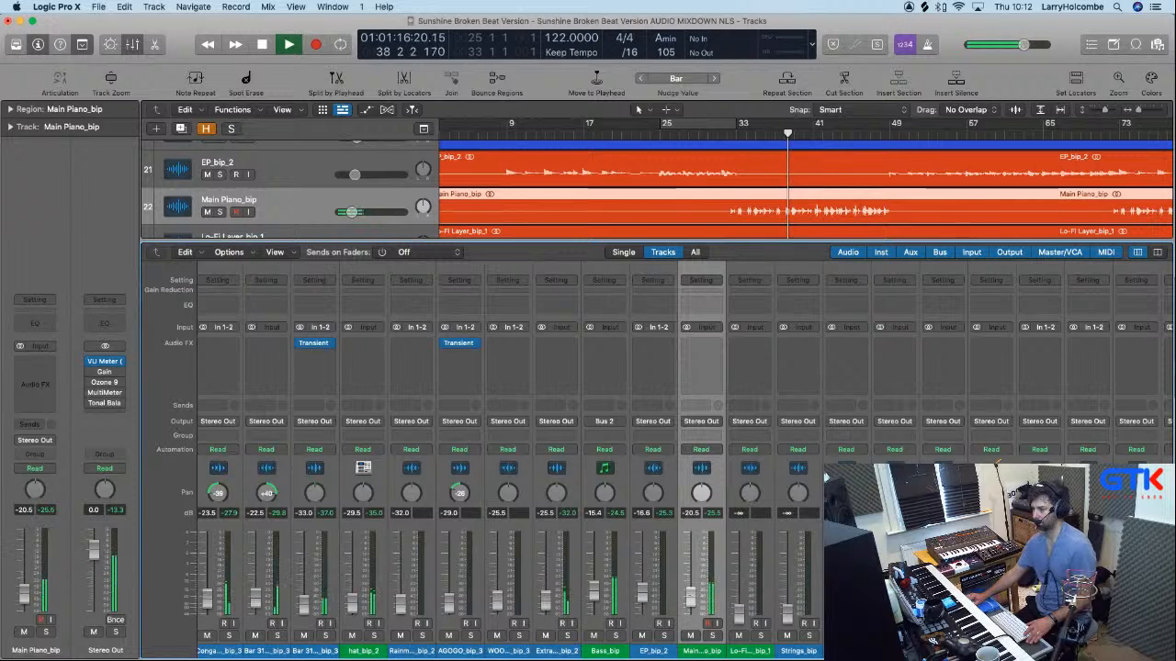
scroll(691, 600, left, 10)
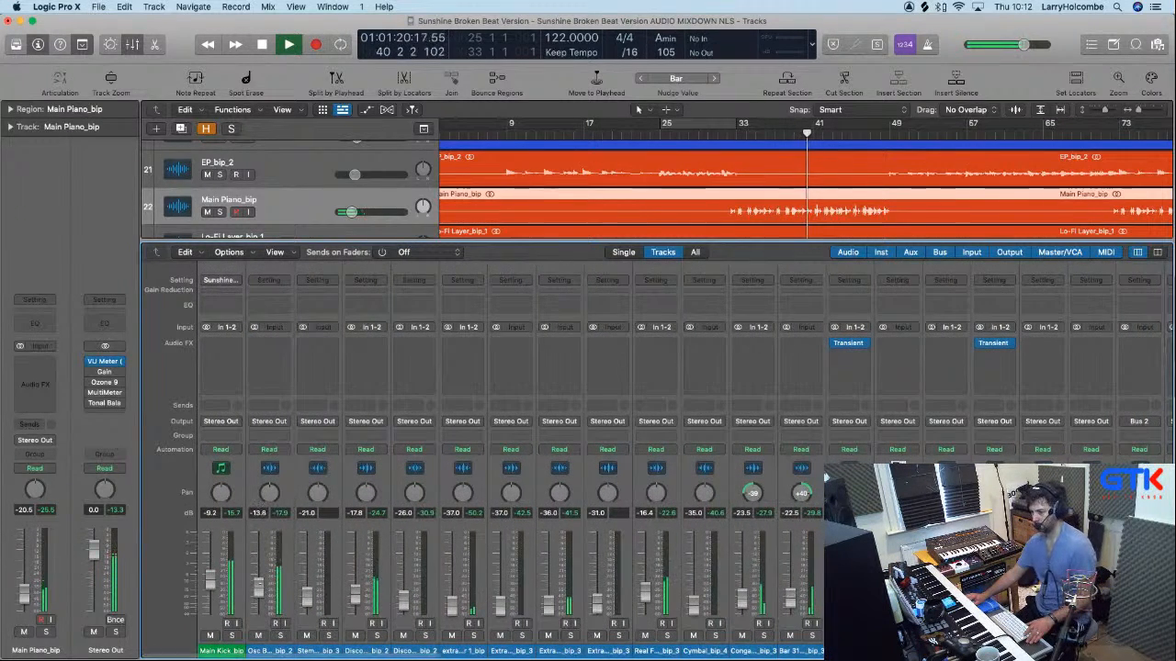
drag(259, 584, 259, 585)
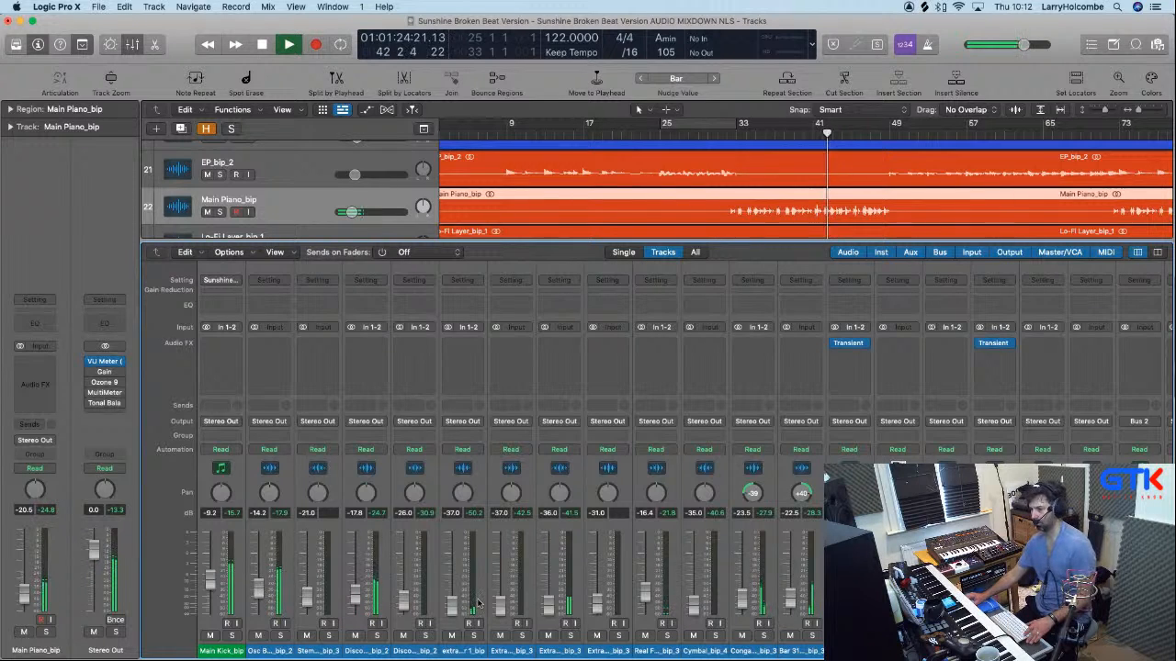
scroll(478, 602, right, 10)
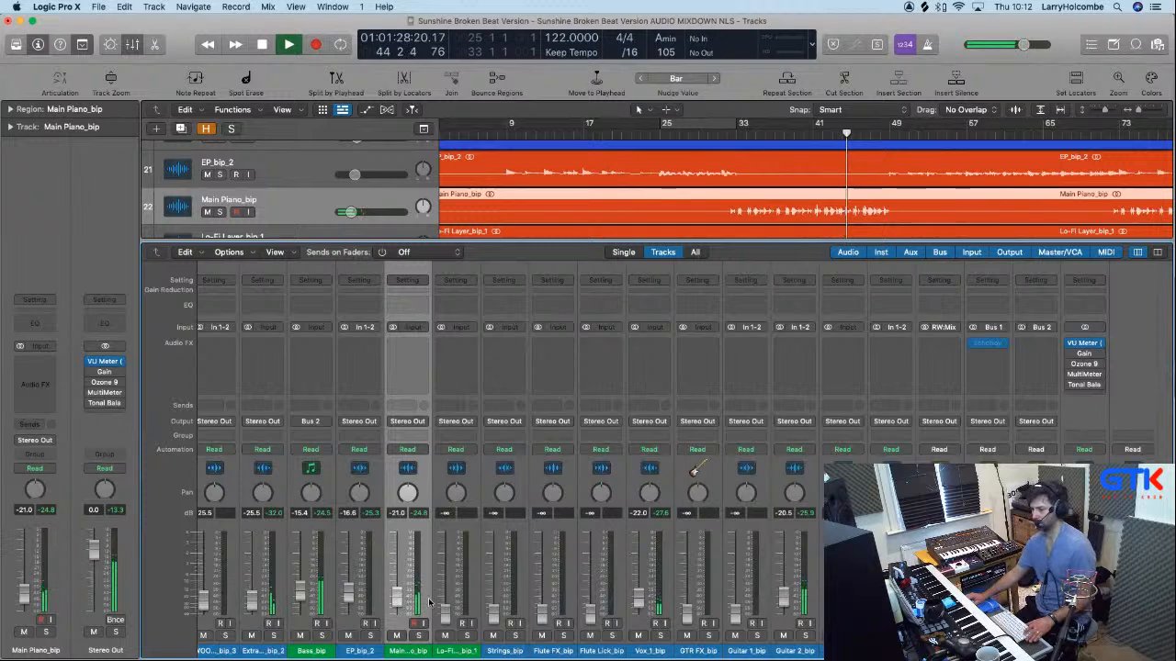
key(x)
Set the cycle range to bars 33–49 and restart playback from there.
scroll(750, 298, right, 3)
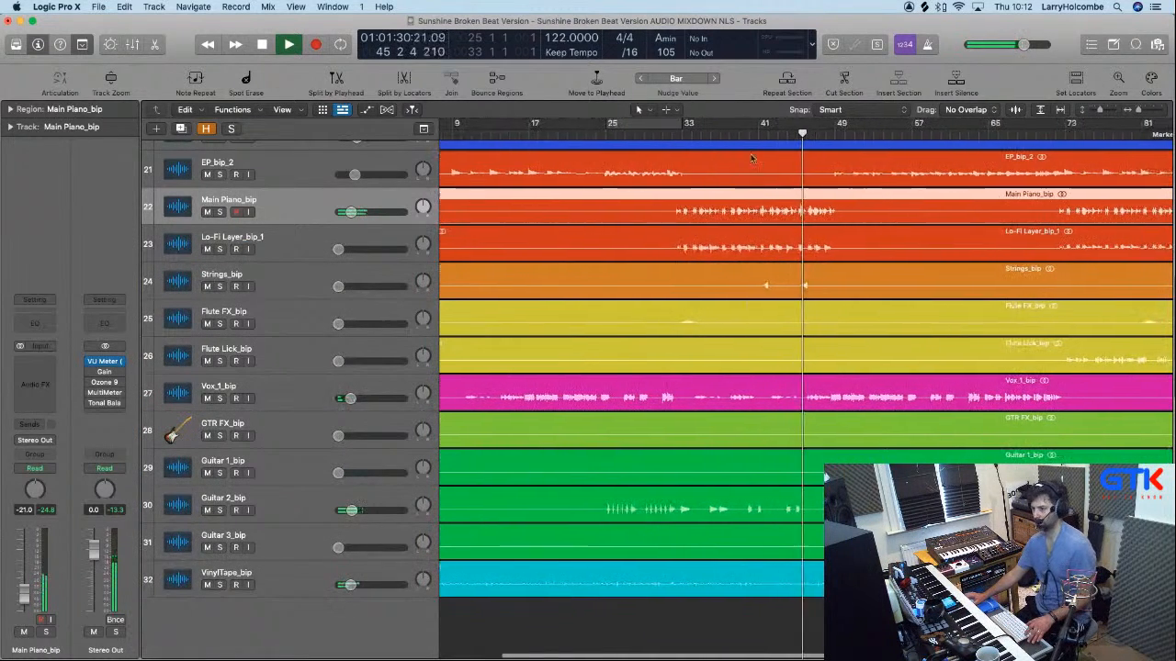
key(space)
drag(686, 124, 833, 145)
key(space)
Solo Lo-Fi Layer_bip_1 to find a starting level, unsolo it and set its volume to -24.5 dB within the full mix.
click(220, 244)
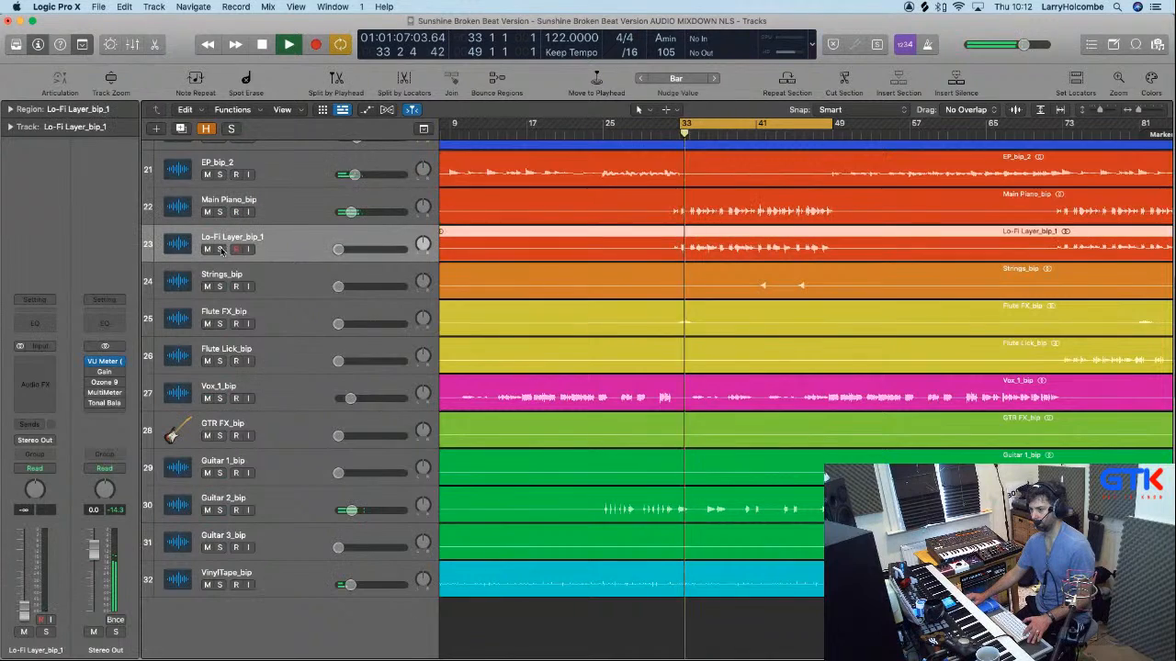
click(220, 250)
key(x)
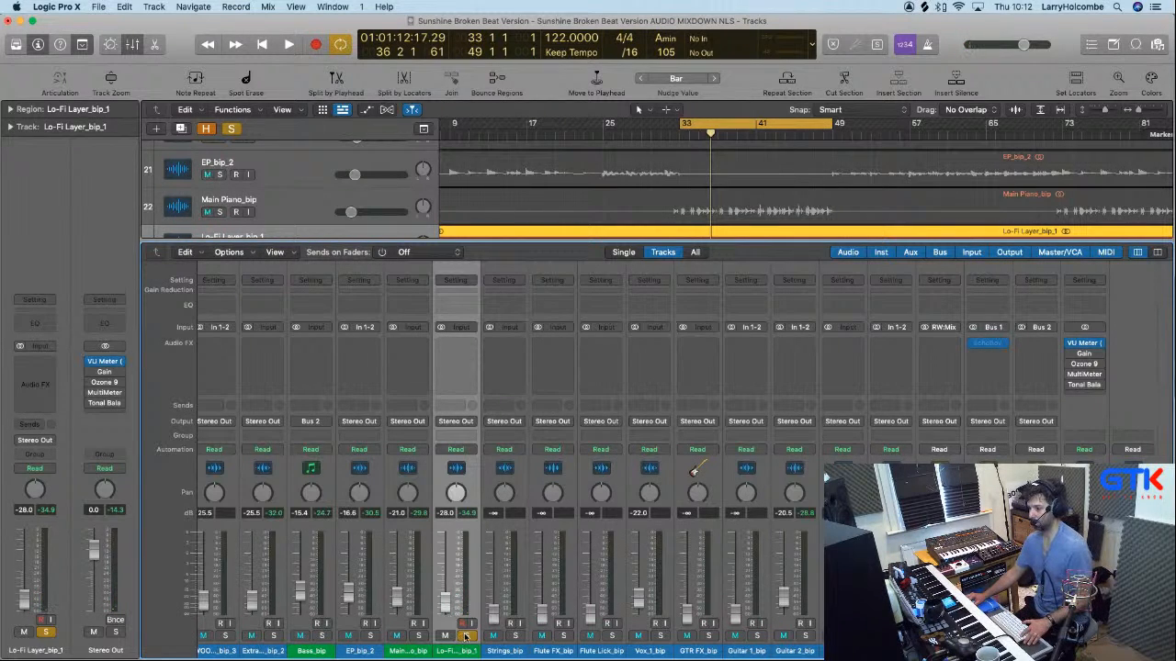
click(466, 636)
key(space)
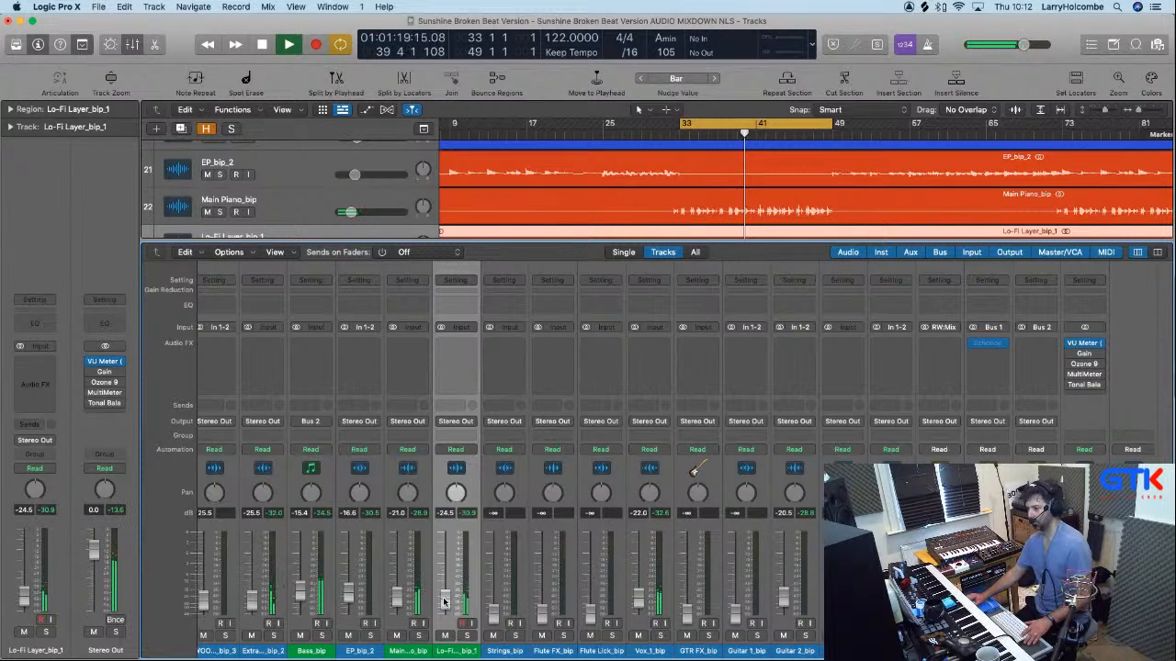
Rebalance the keys in the mixer with Main Piano_bip at -19.0 dB and Lo-Fi Layer_bip_1 at -25.0 dB.
scroll(513, 595, left, 10)
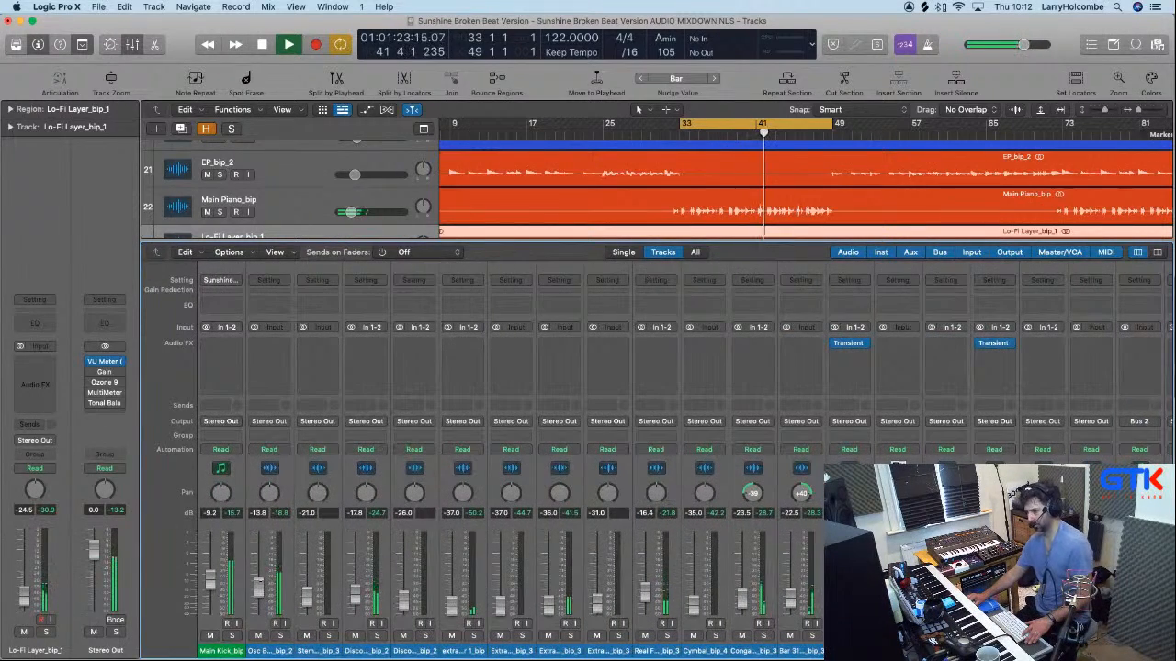
scroll(364, 577, right, 10)
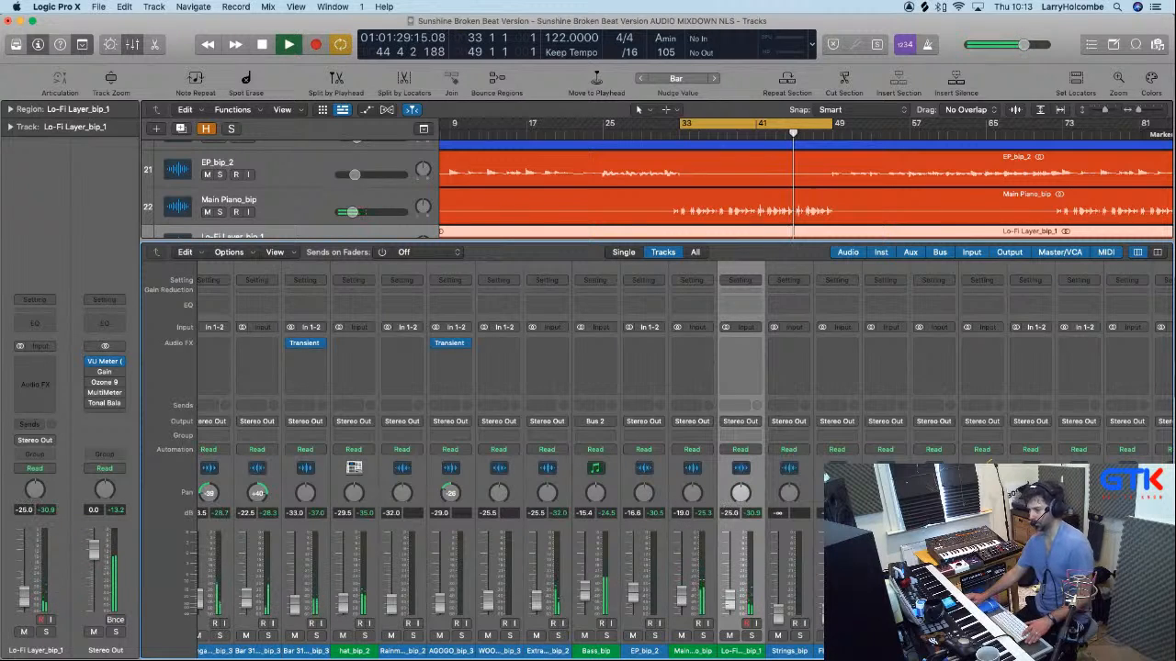
key(x)
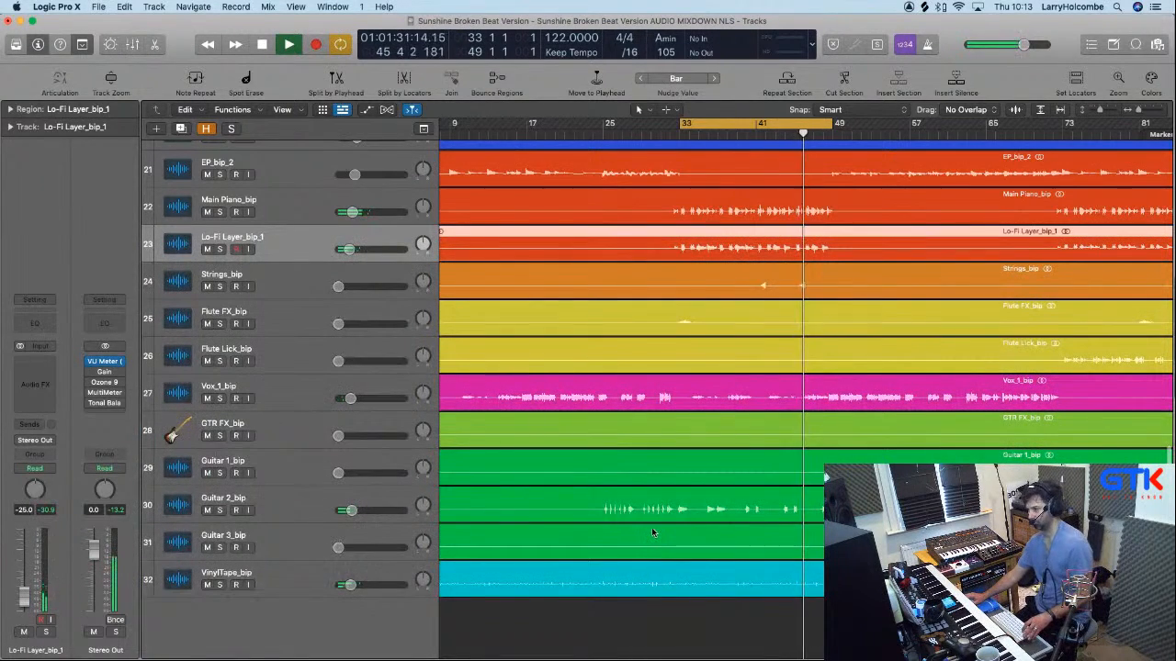
Raise the Flute FX_bip track's volume from silence to about -18.5 dB and trim it back slightly during playback.
key(space)
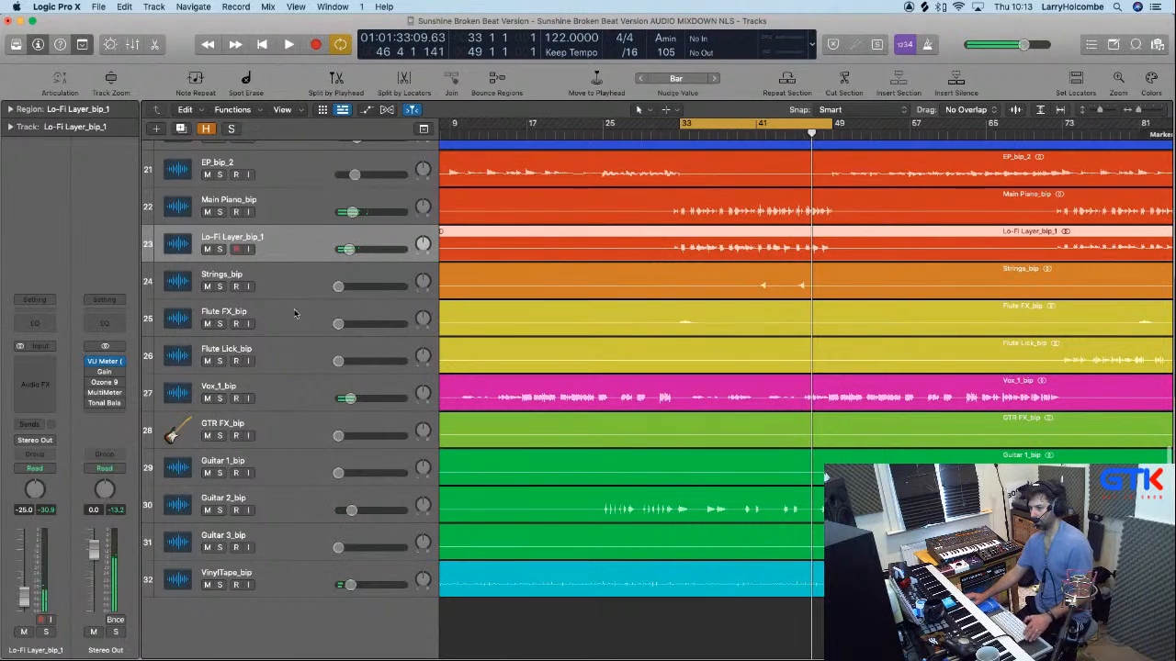
click(265, 316)
drag(339, 323, 354, 324)
key(space)
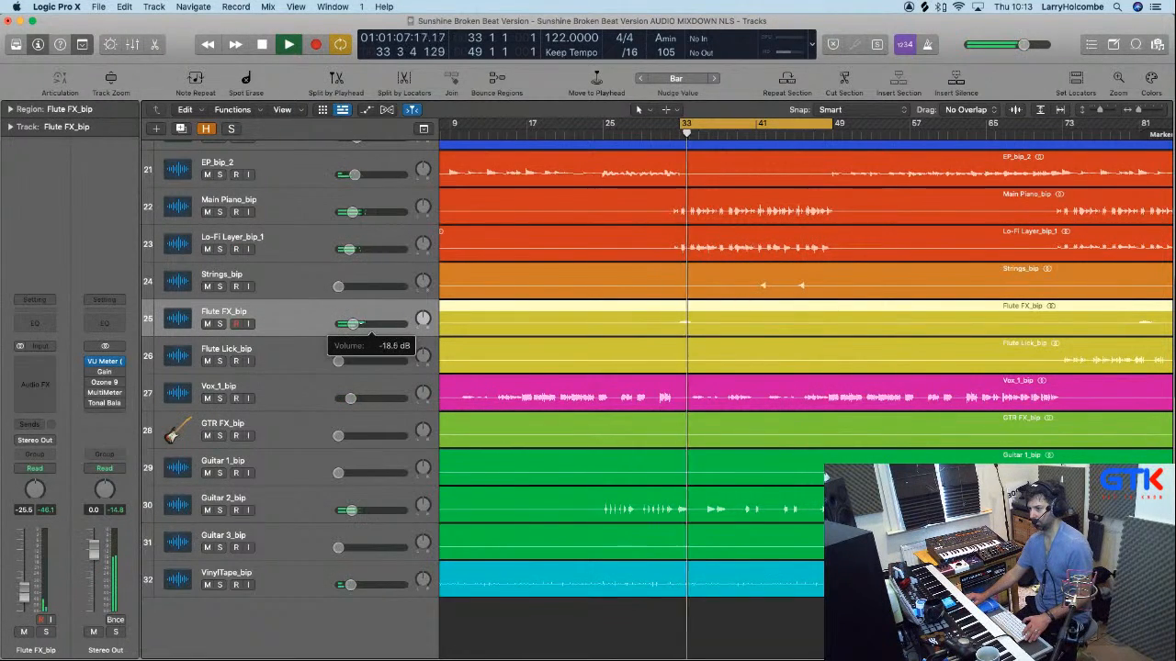
drag(355, 326, 350, 326)
Set the Lo-Fi Layer_bip_1 volume to -25.5 dB, and turn off the cycle range to let playback continue through the arrangement.
click(350, 250)
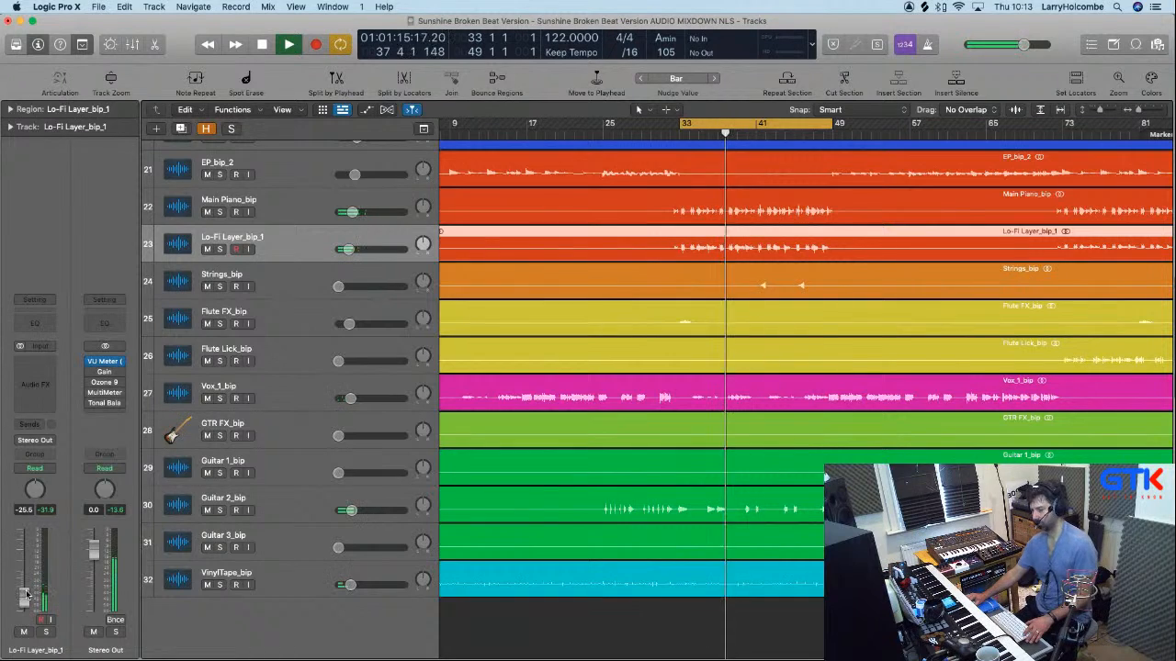
click(742, 124)
scroll(860, 223, down, 3)
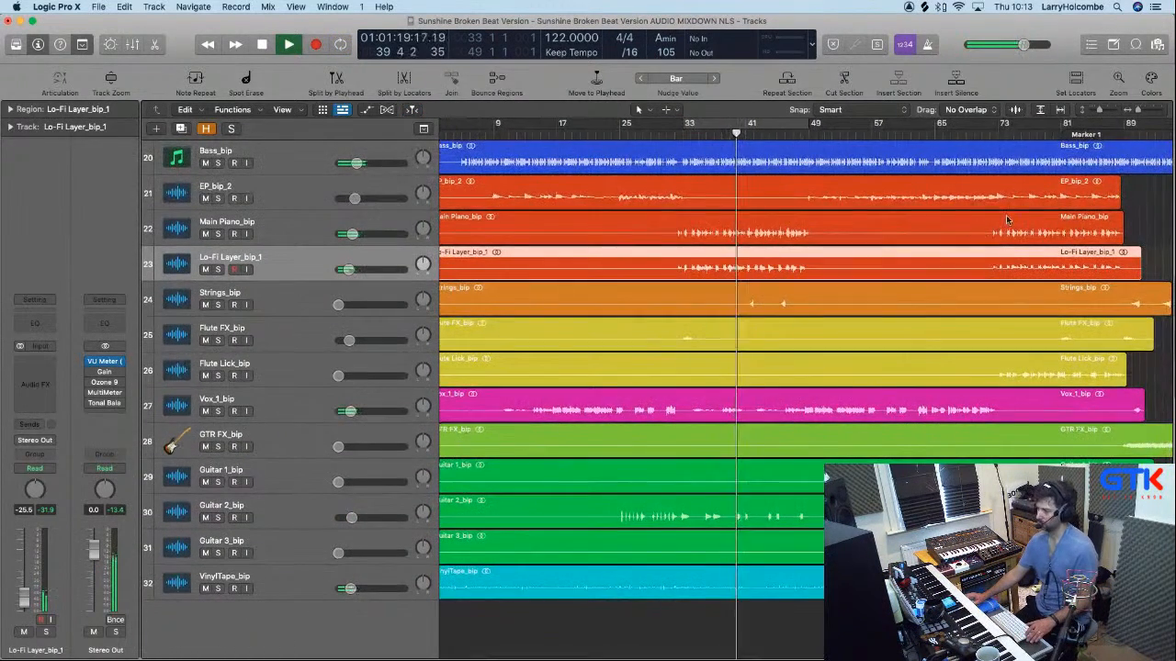
click(1141, 202)
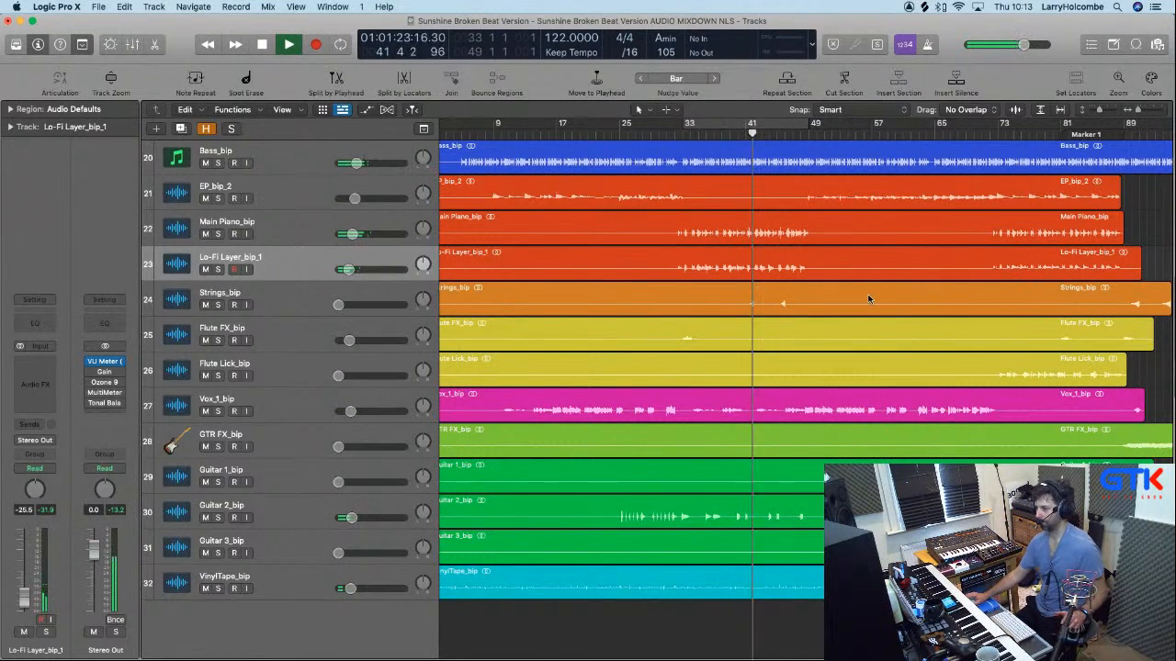
Bring the Strings_bip track up from silence and trim its volume to -25.0 dB against the full mix.
scroll(918, 276, up, 4)
scroll(861, 298, down, 2)
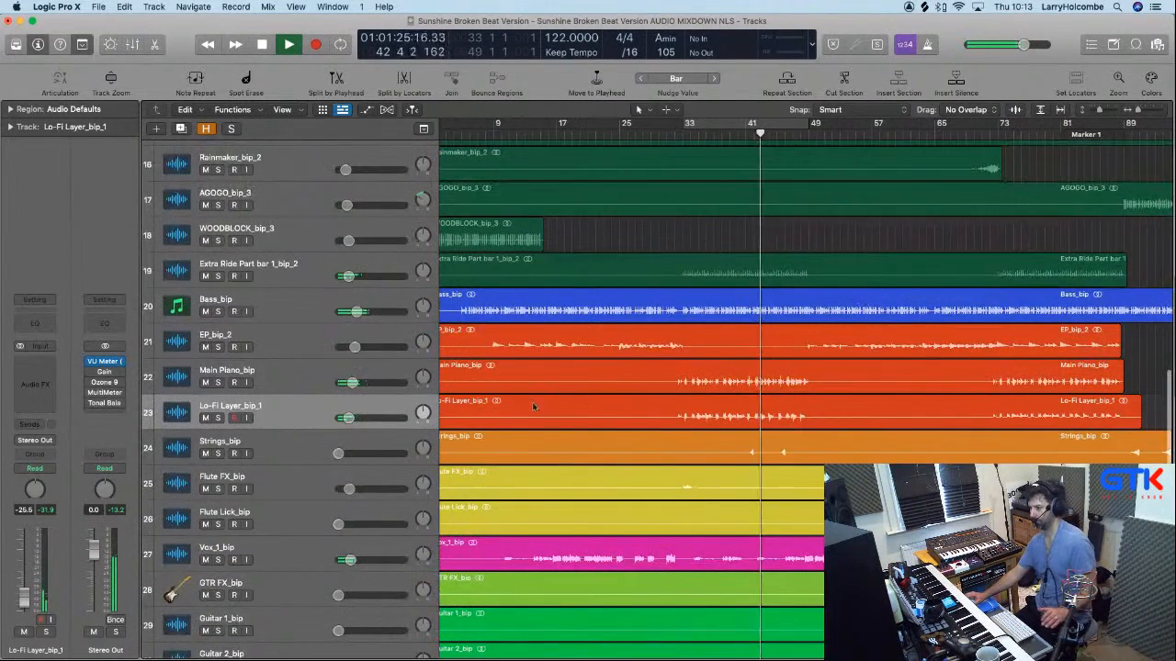
click(294, 447)
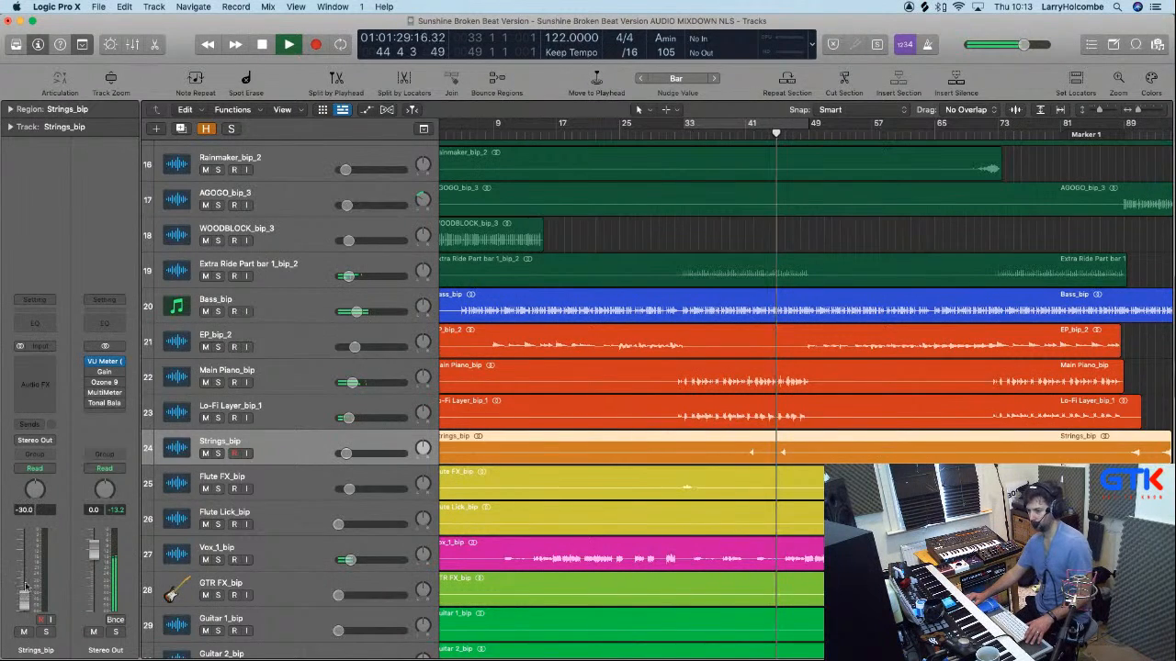
drag(24, 605, 24, 599)
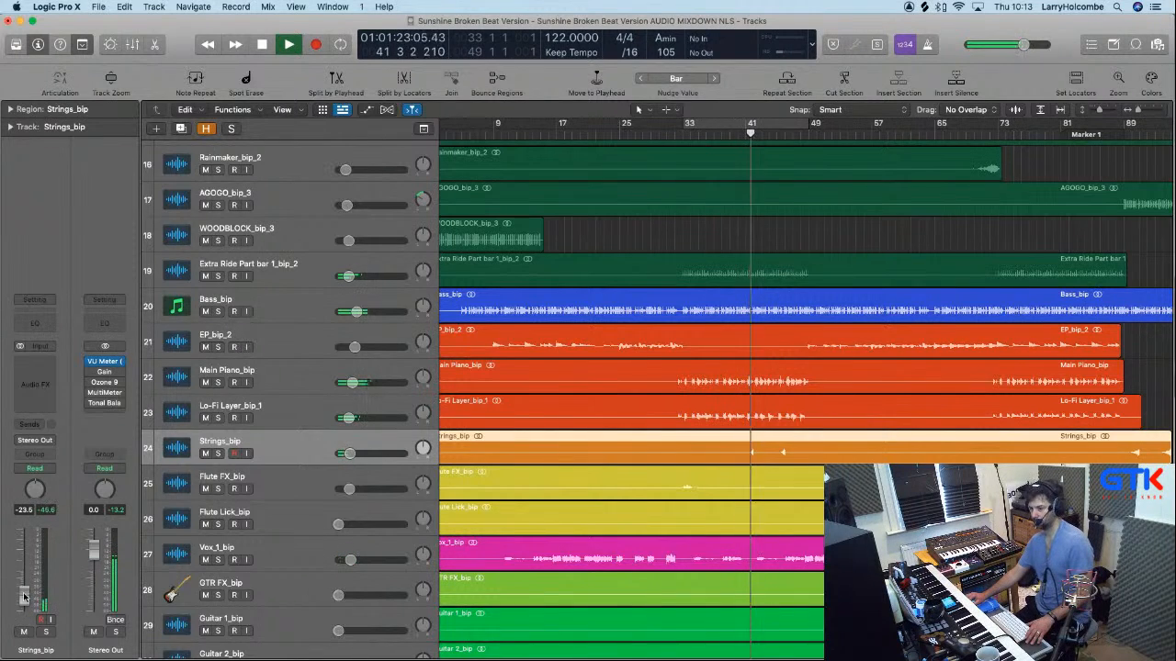
drag(23, 592, 25, 598)
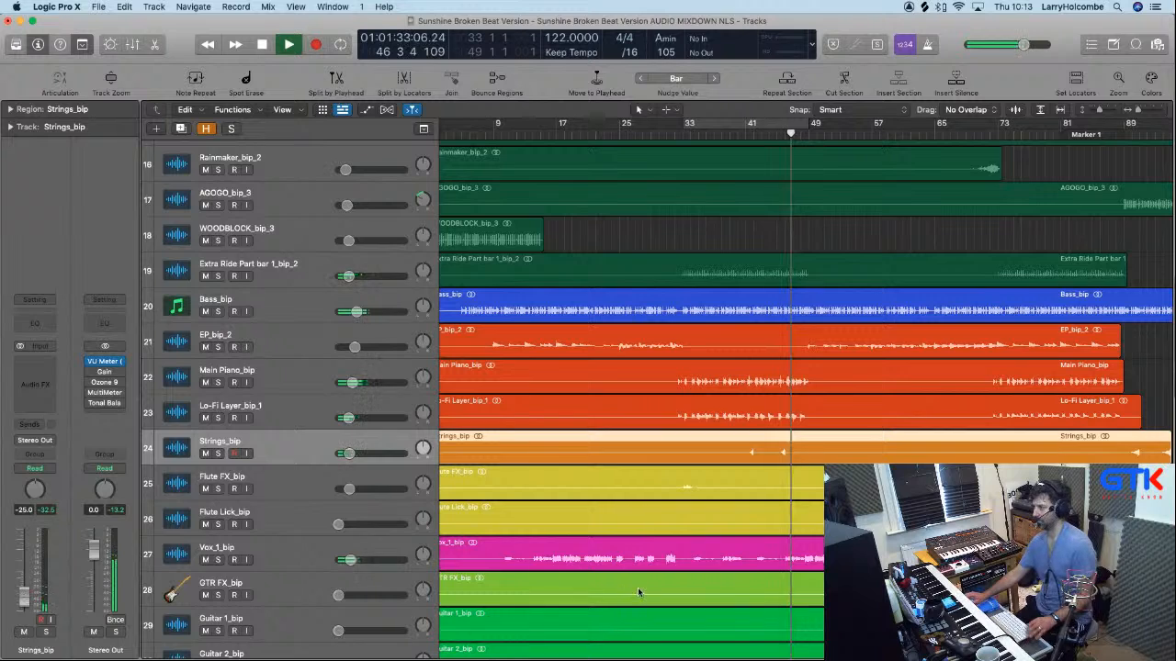
Raise the Vox_1_bip volume to -21.0 dB as the vocal section around bar 49 plays.
click(633, 233)
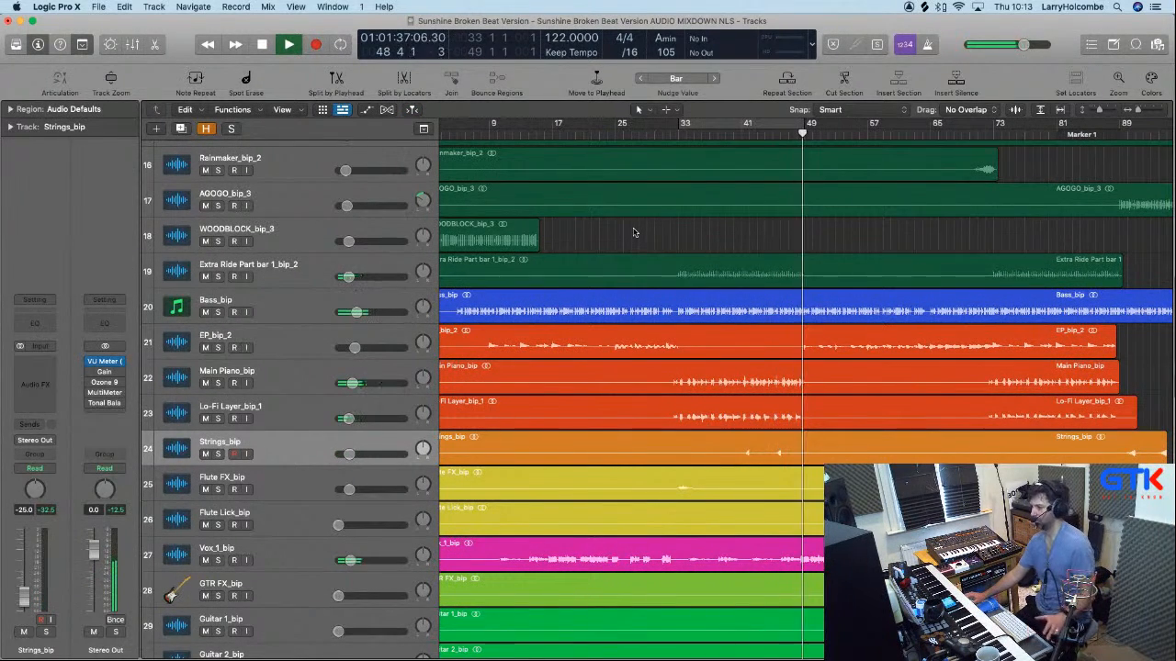
click(352, 560)
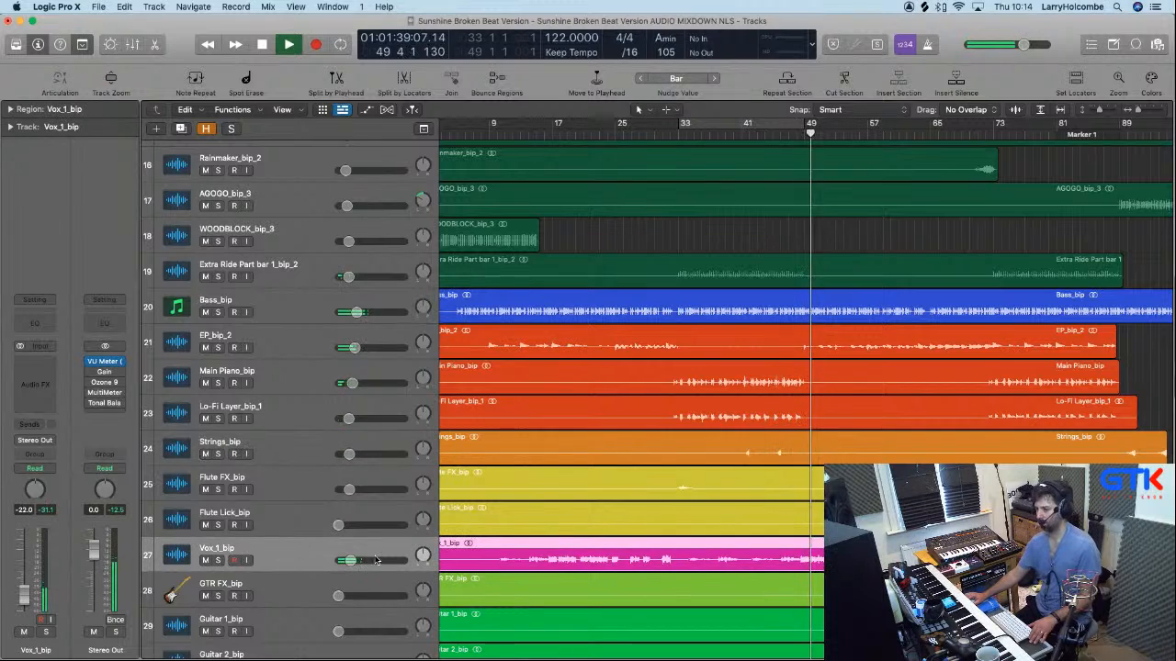
drag(351, 560, 353, 561)
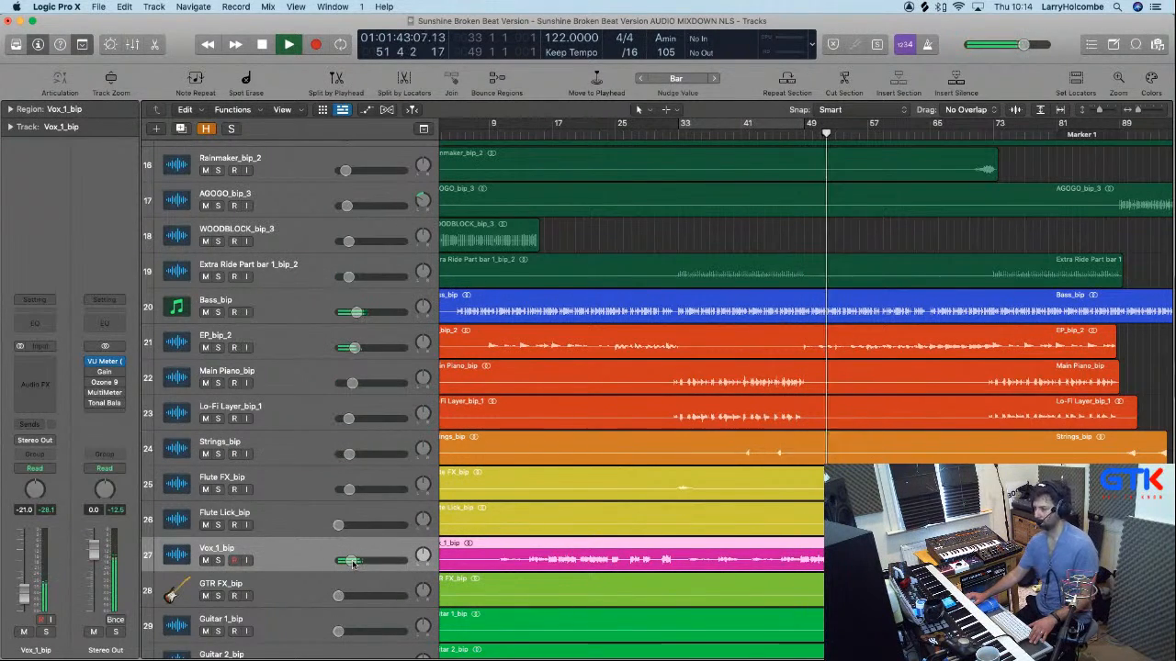
Bring the Guitar 1_bip track in from silence and set its volume to -17.6 dB during playback.
scroll(728, 324, down, 2)
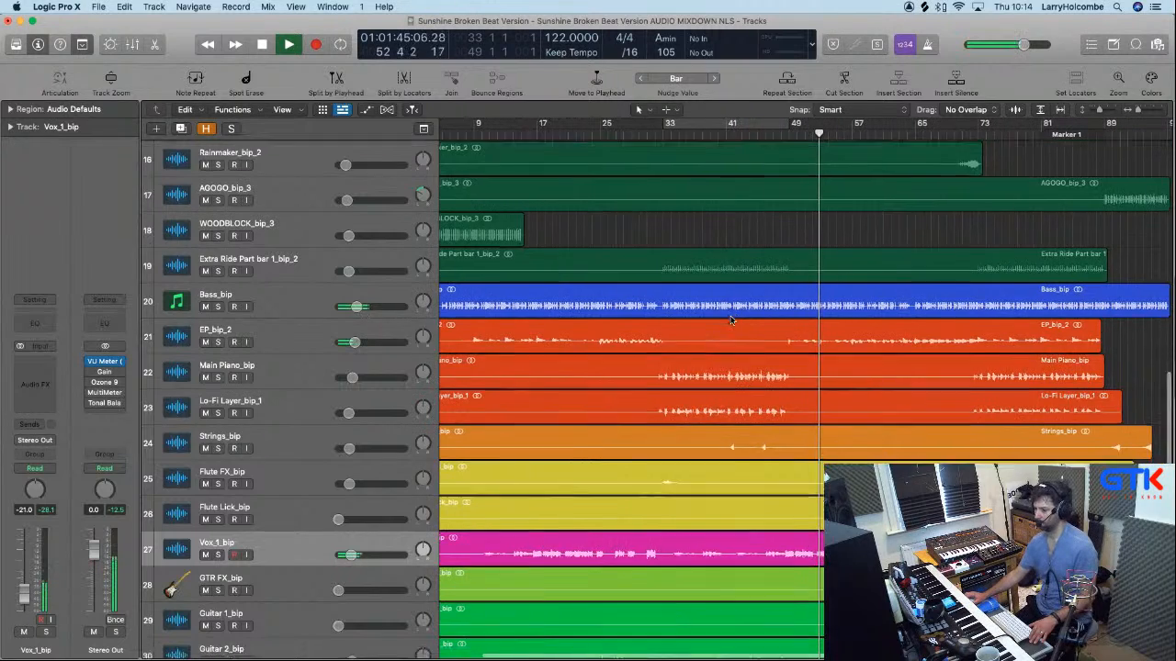
click(310, 581)
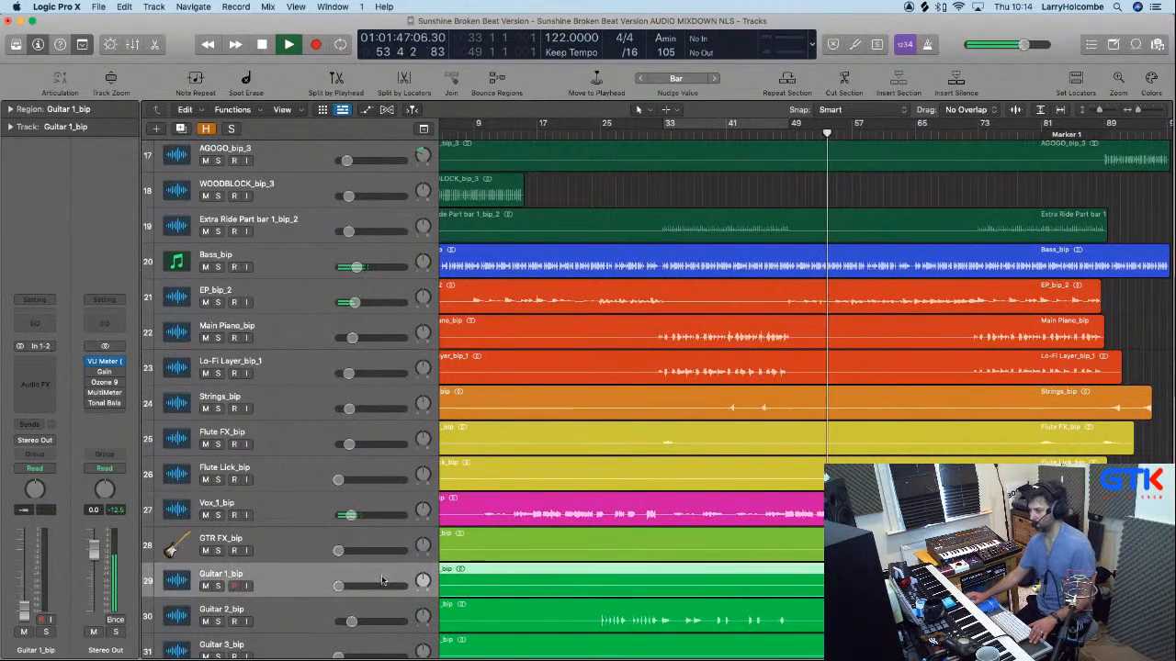
drag(339, 586, 352, 589)
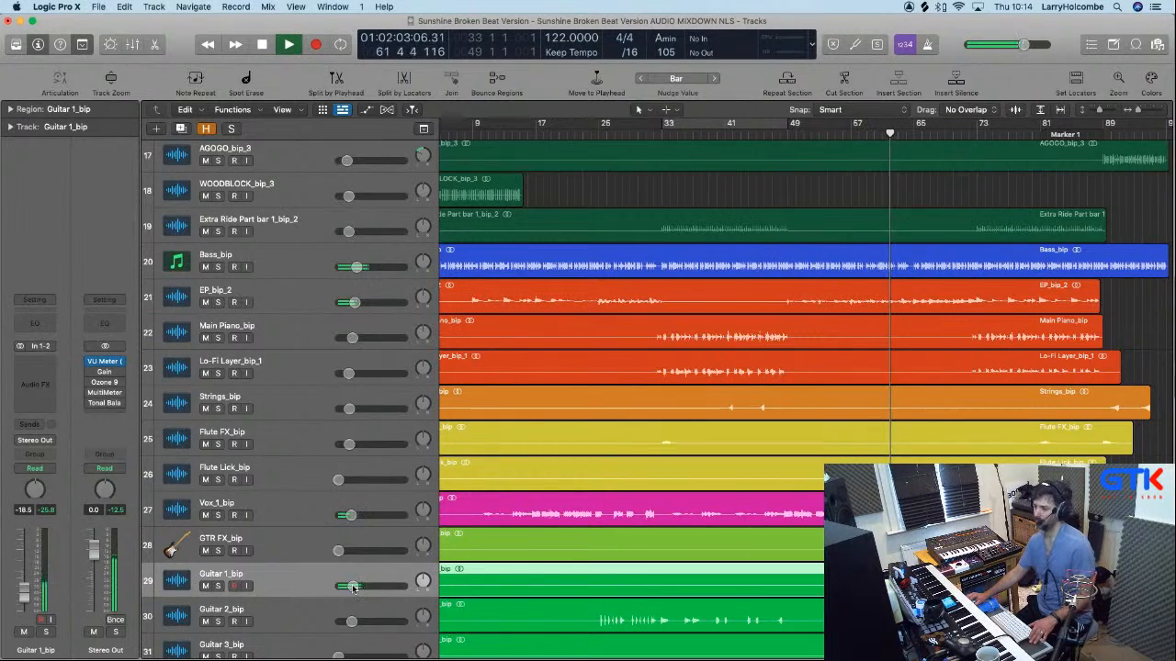
drag(353, 589, 356, 588)
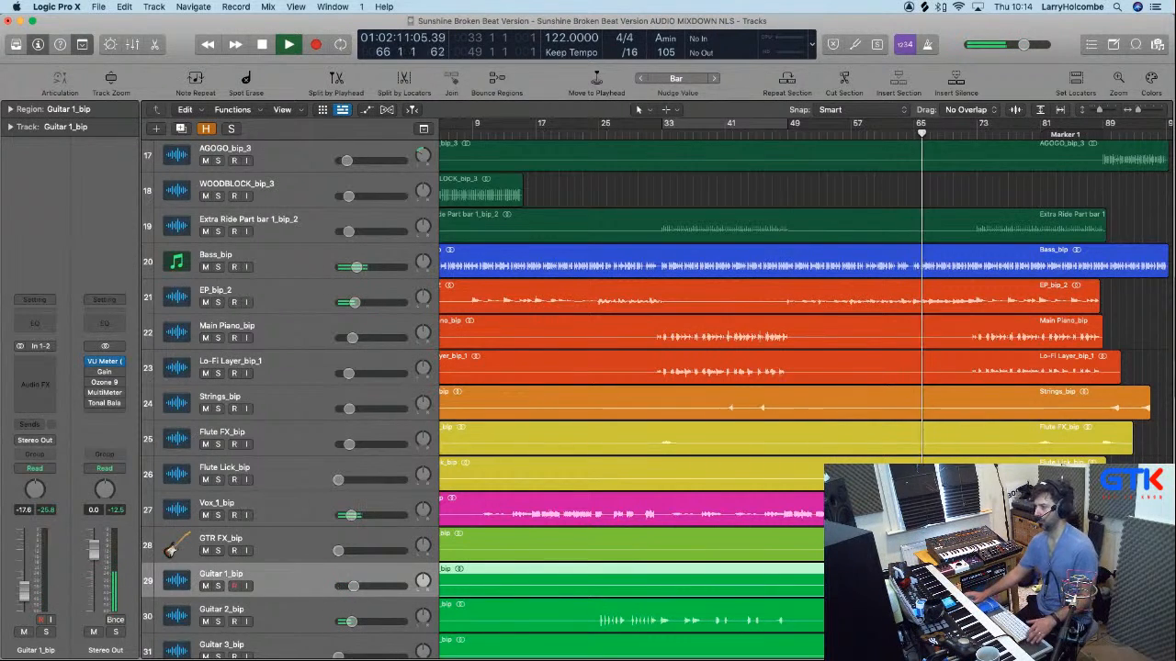
Delete the Bass_bip audio from about bar 65 up to the bass pickup just before bar 73.
scroll(799, 303, left, 2)
scroll(805, 375, right, 1)
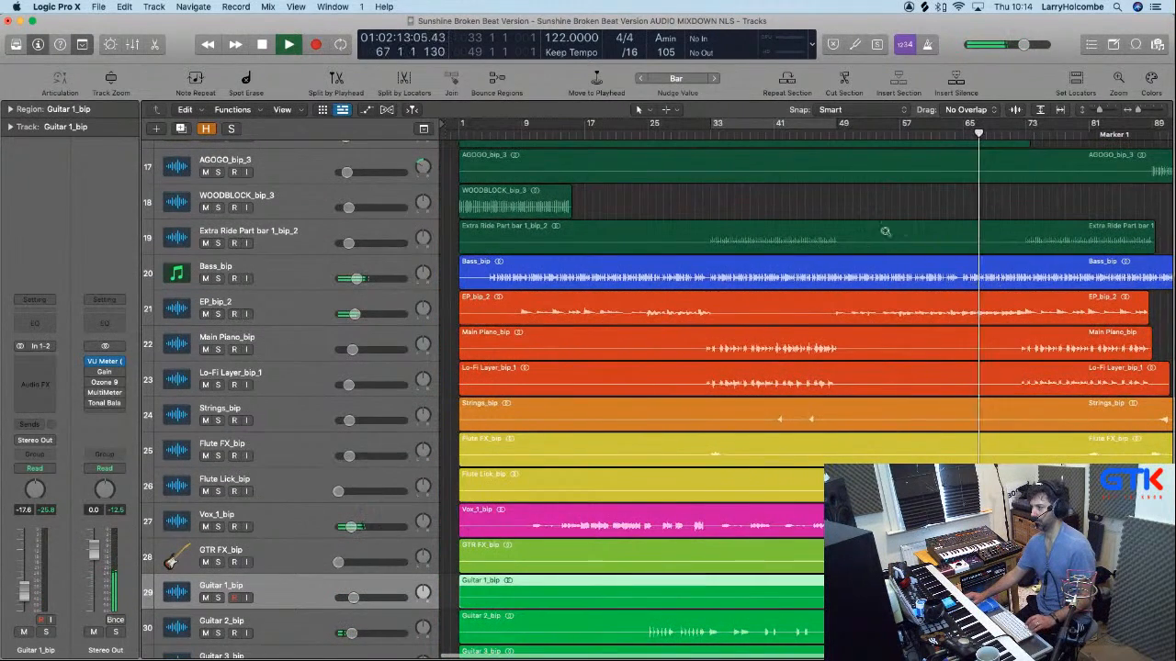
drag(885, 230, 1124, 441)
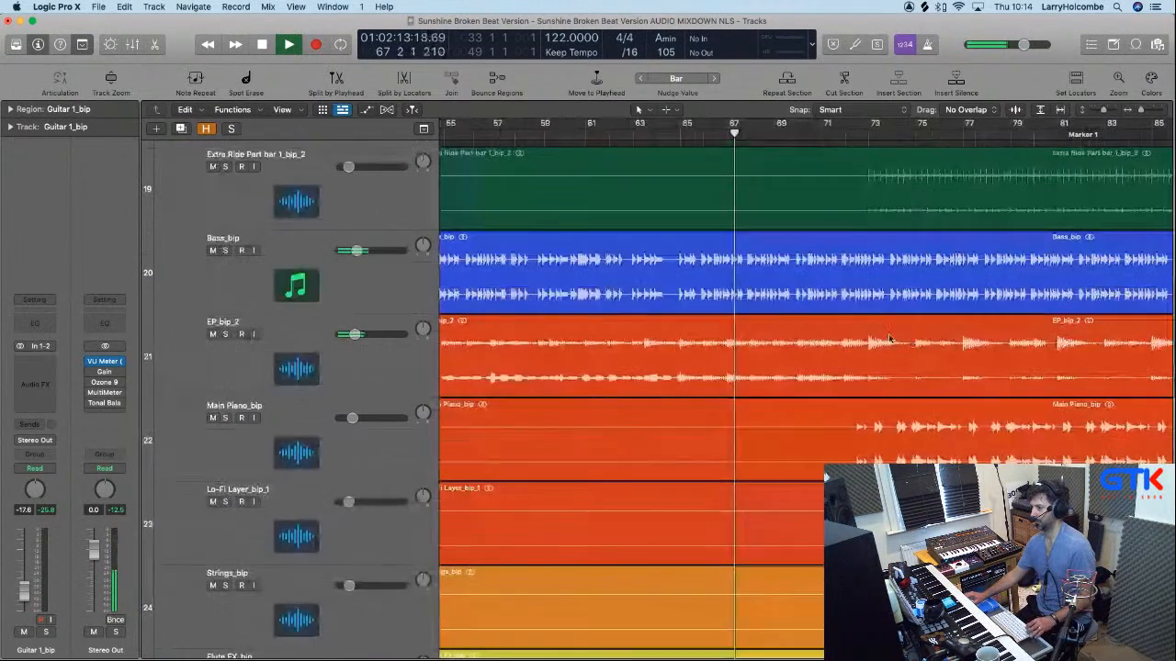
click(678, 244)
mouse_move(678, 243)
mouse_down()
mouse_move(861, 261)
mouse_move(925, 354)
mouse_up()
key(Delete)
drag(754, 357, 830, 363)
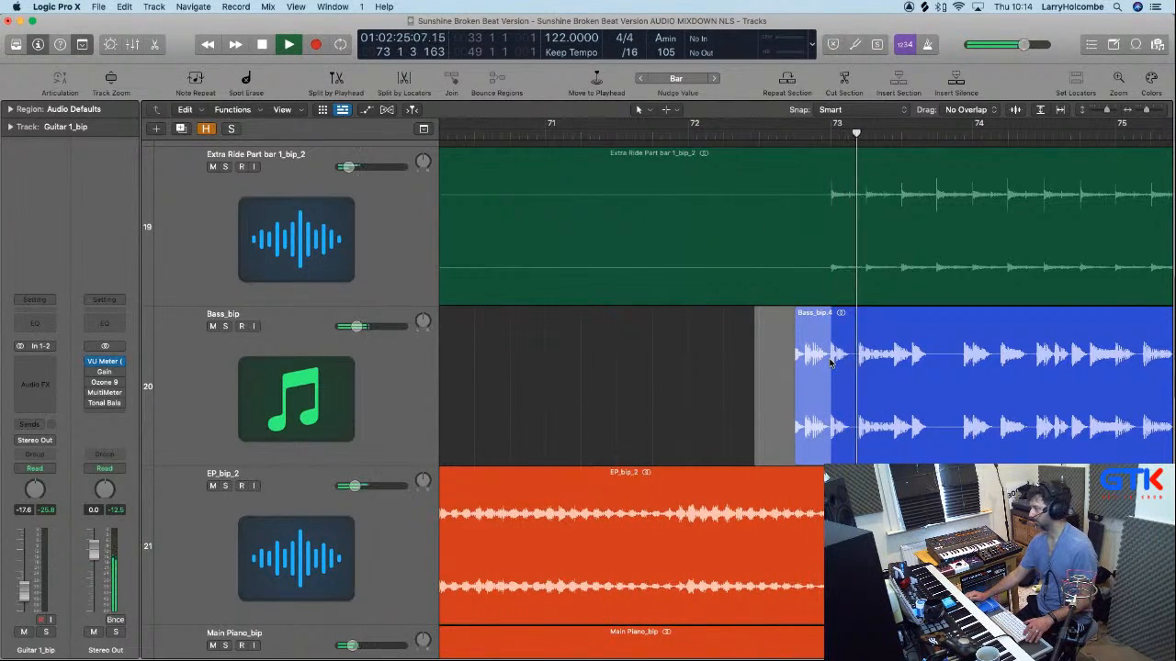
click(579, 371)
scroll(578, 371, right, 1)
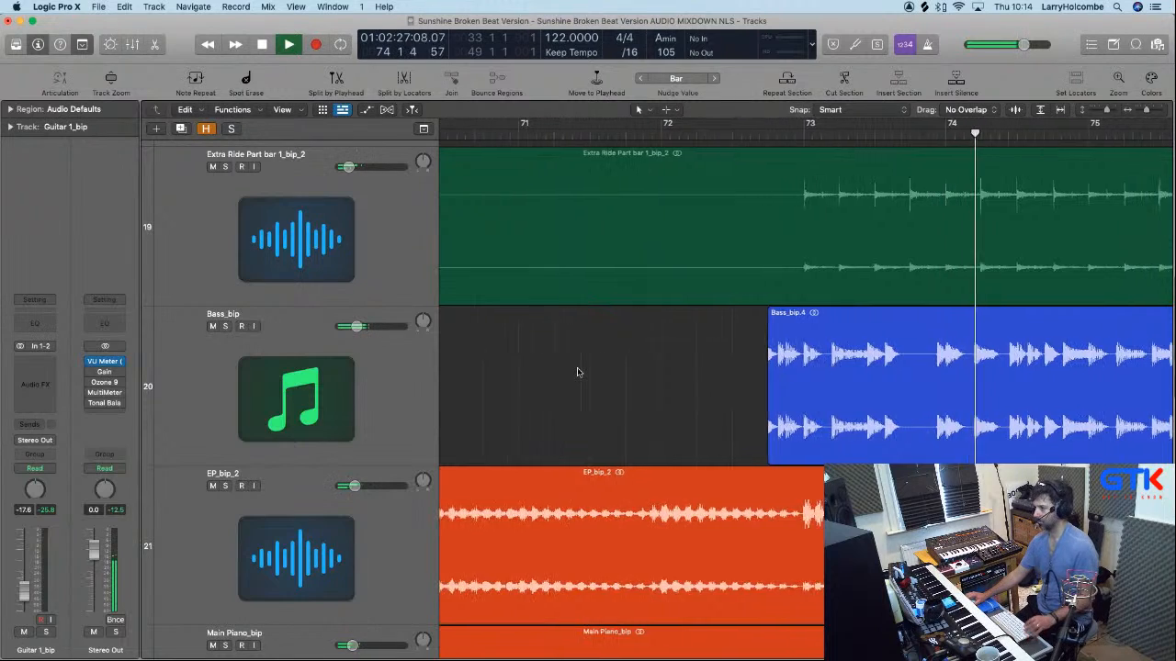
ctrl+alt+click(579, 369)
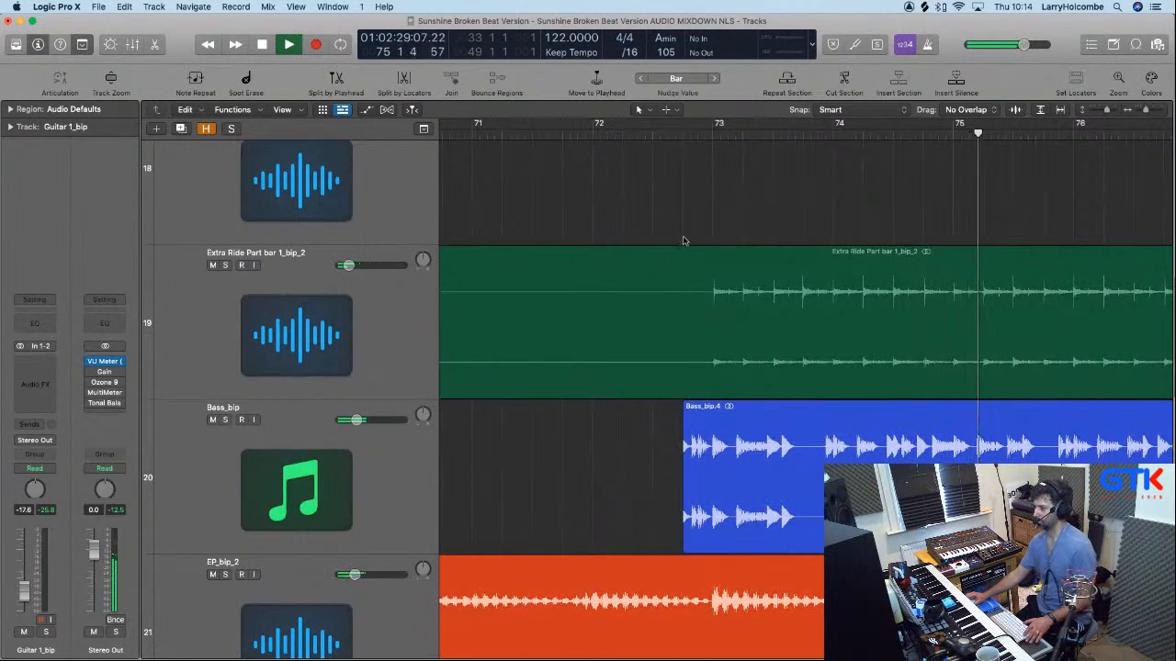
drag(665, 130, 831, 135)
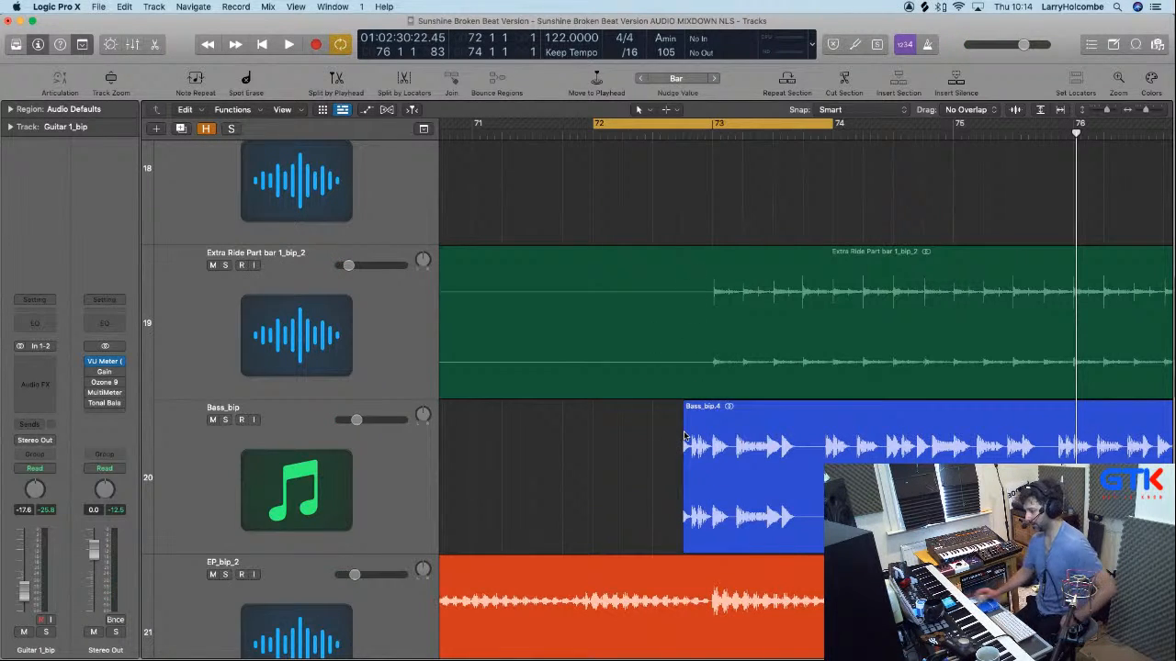
key(super+Up)
key(super+Up)
key(super+Up)
key(super+Up)
key(super+Up)
key(super+Up)
key(super+Up)
key(super+Up)
key(super+Up)
key(super+Up)
key(super+Up)
key(super+Up)
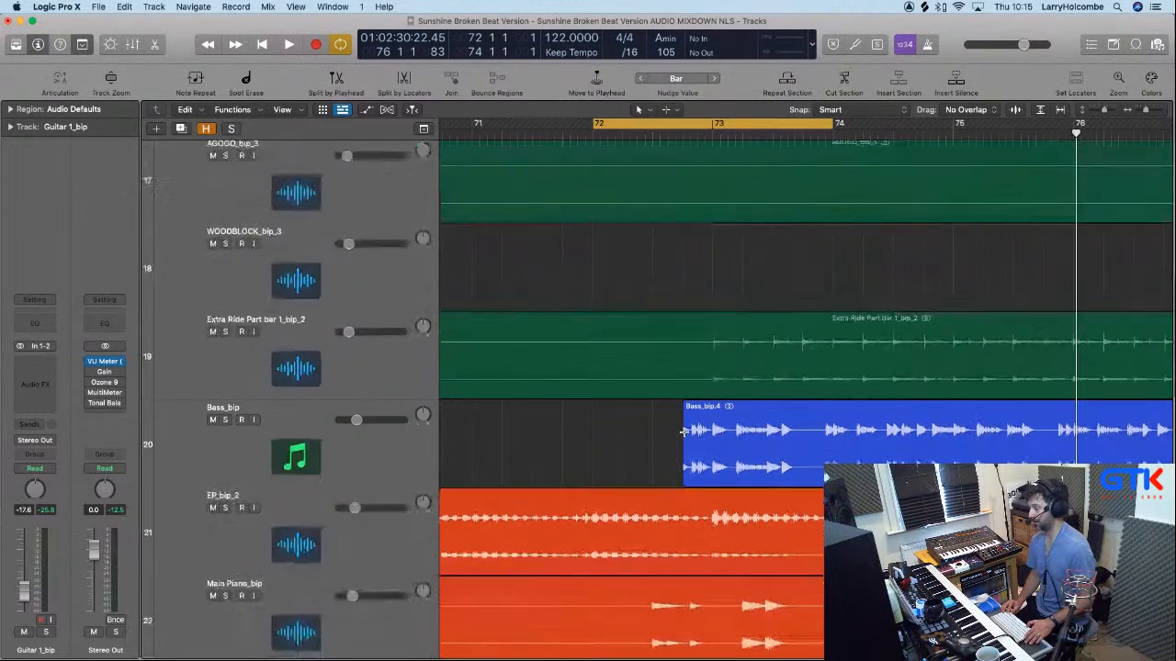
click(658, 131)
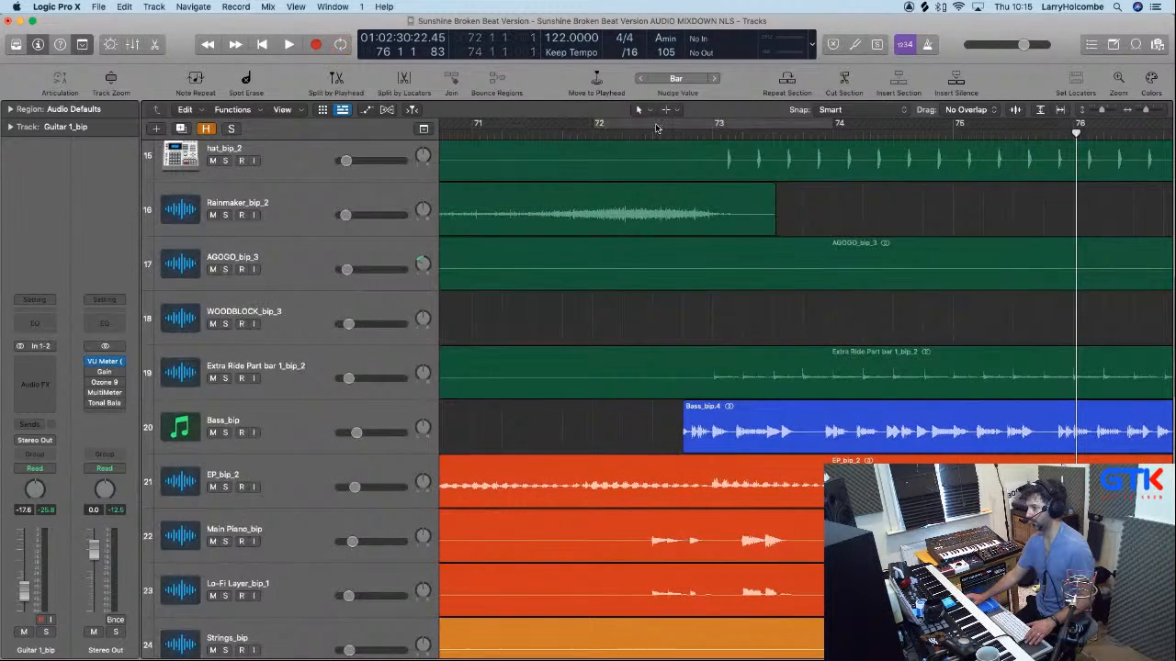
Play the arrangement from just after bar 72 to check how the bass re-enters before bar 73.
scroll(714, 223, left, 3)
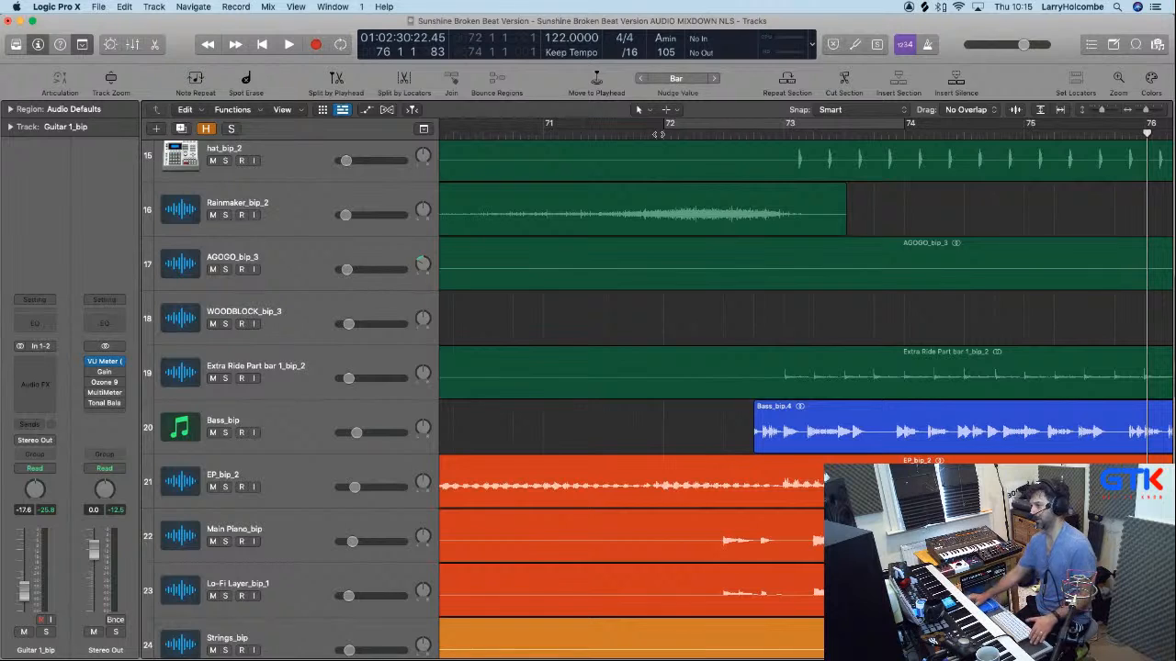
click(696, 134)
key(space)
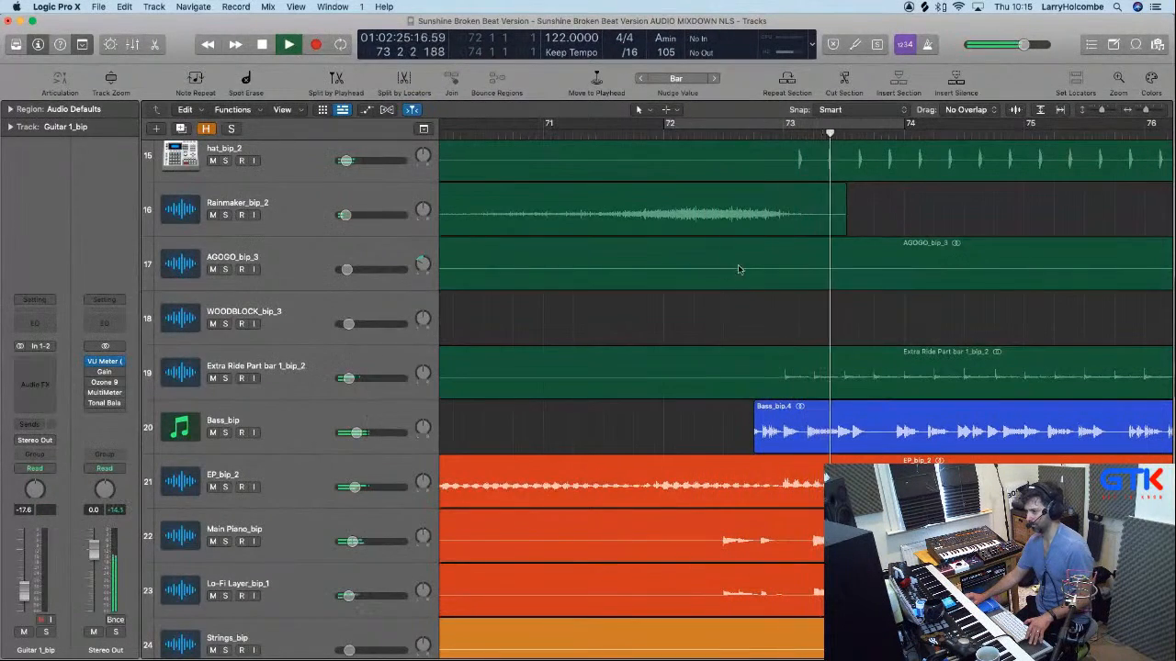
key(space)
Set the cycle range to loop bars 72 to 91.
scroll(719, 245, down, 2)
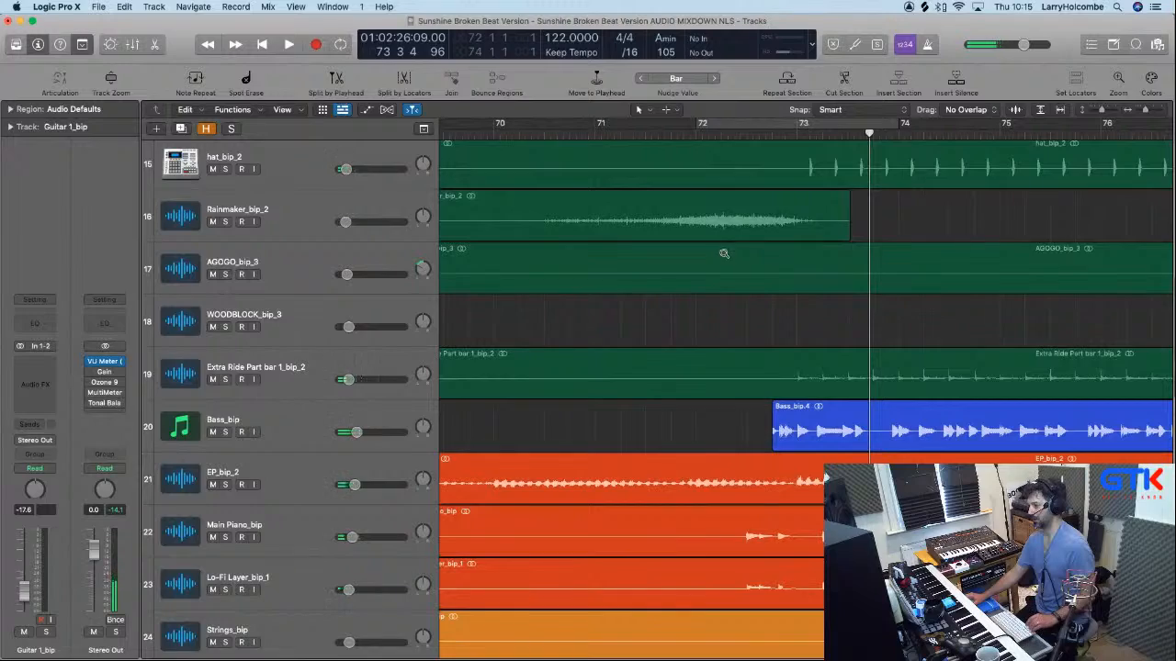
scroll(724, 253, down, 2)
scroll(724, 254, down, 4)
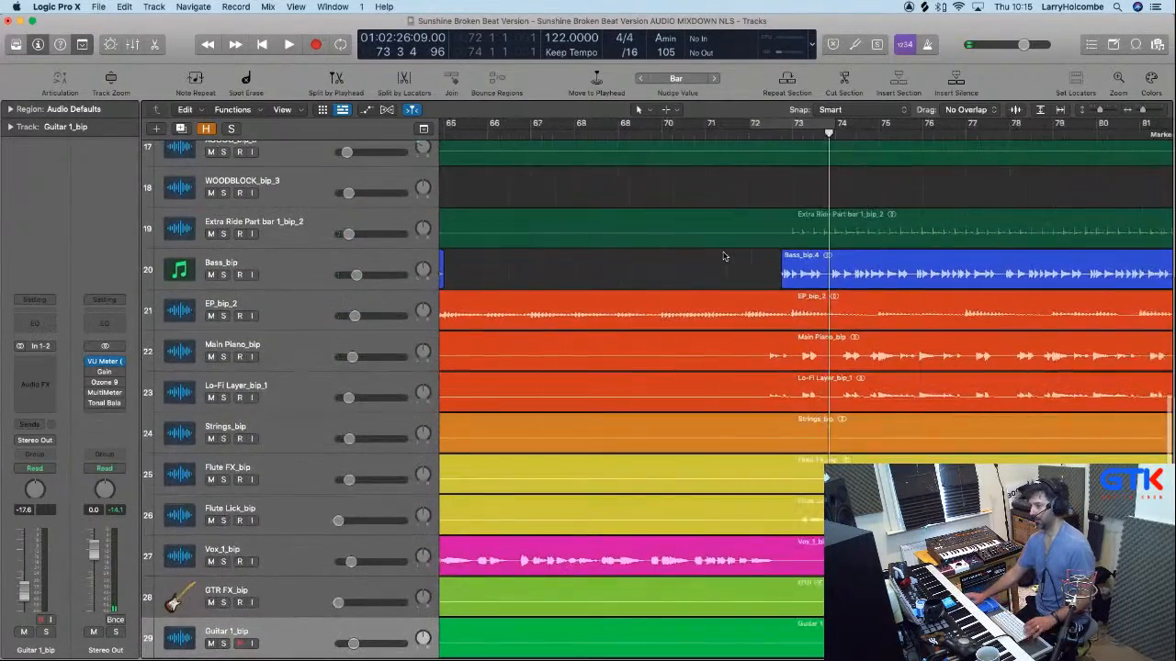
scroll(723, 255, down, 4)
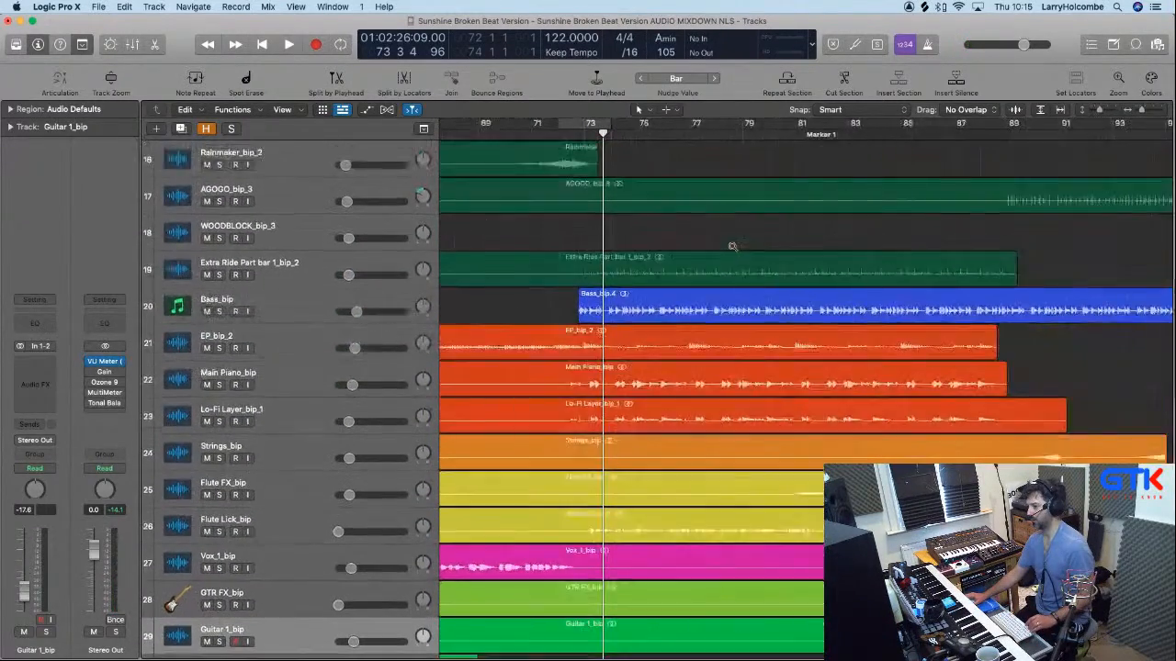
scroll(732, 246, down, 2)
drag(567, 130, 1000, 129)
Bring the Flute Lick_bip track up from silence to -15.6 dB while the looped section plays with the mixer open.
click(304, 521)
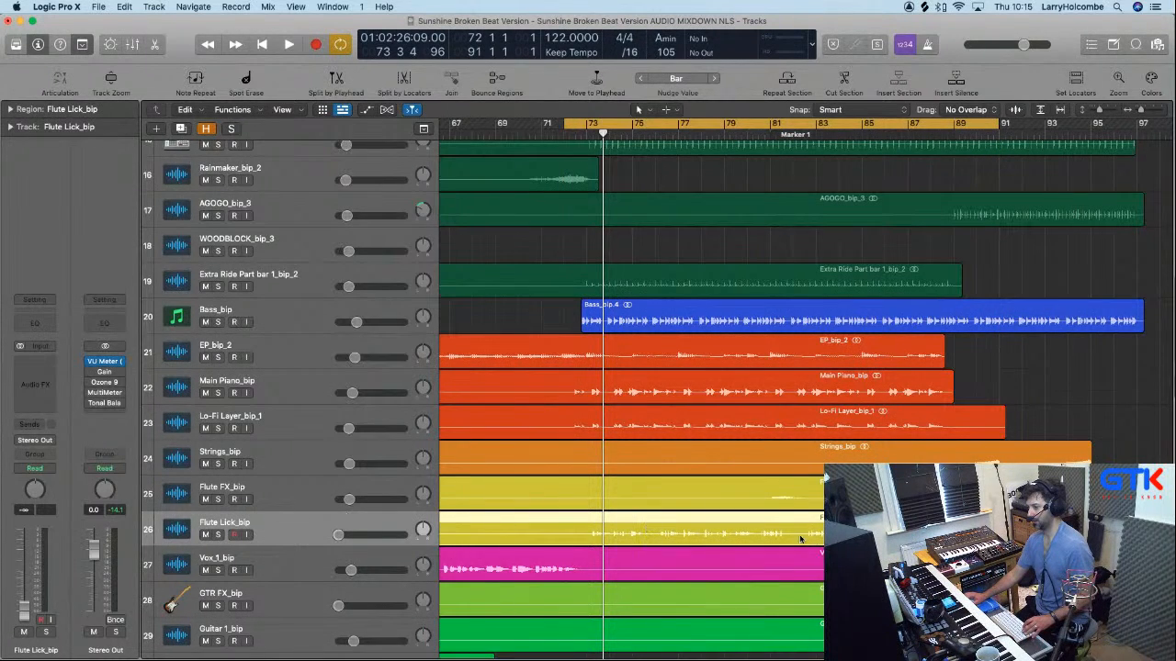
key(x)
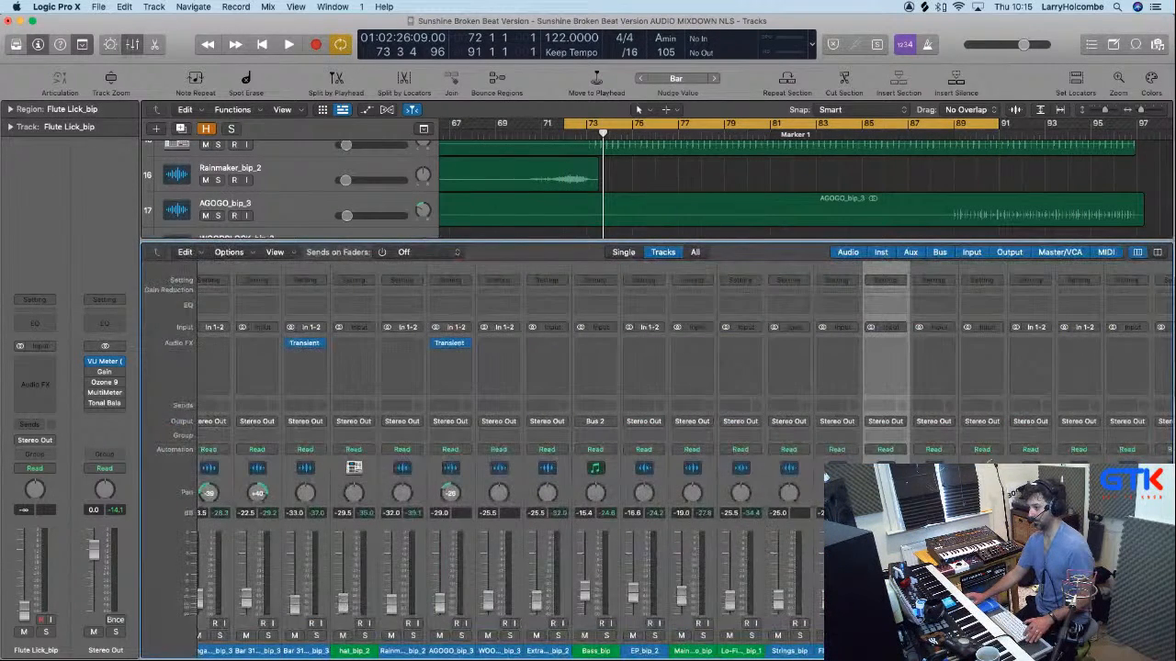
key(space)
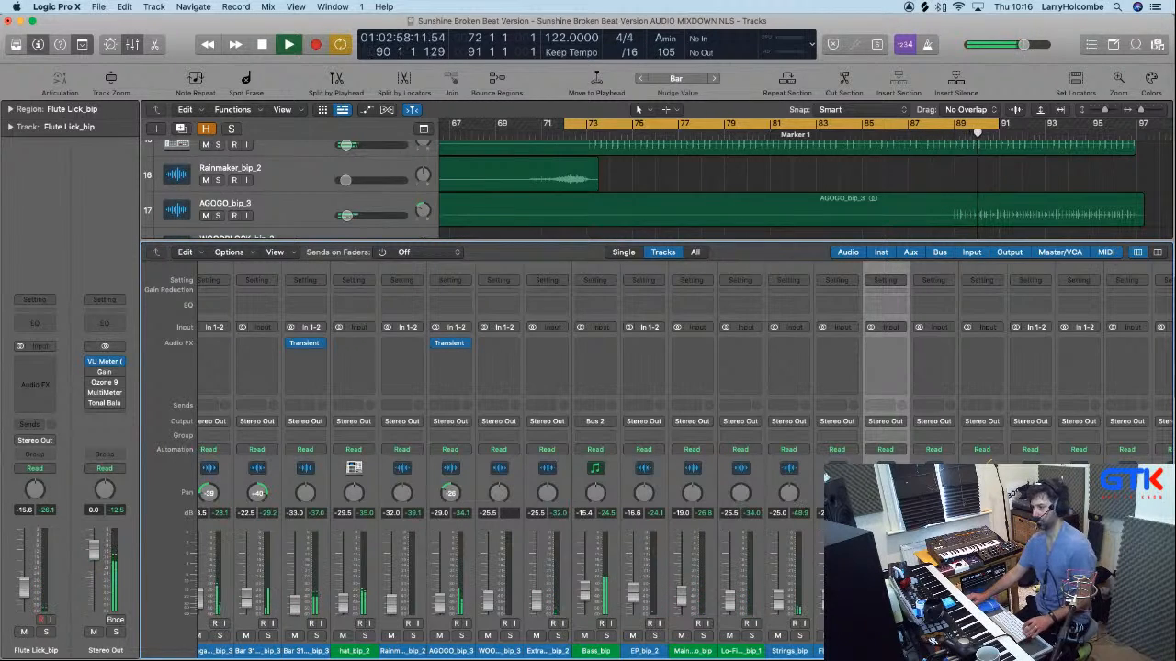
key(x)
key(x)
key(x)
key(x)
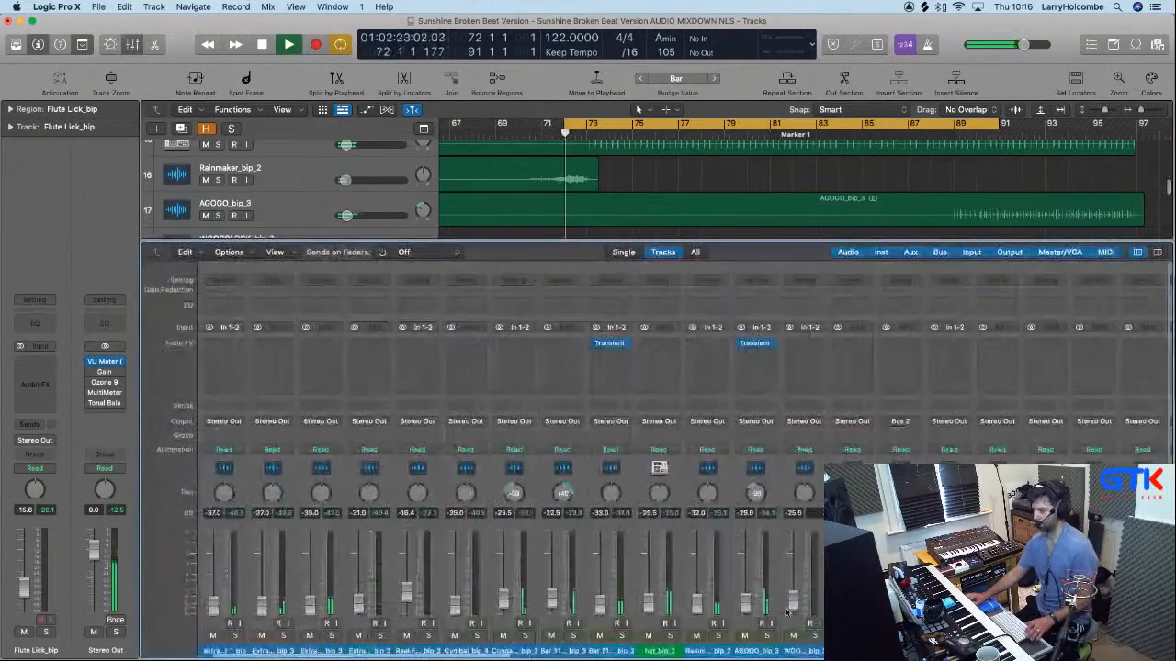
Move the cycle range to bars 89 to 97, hide the mixer and stop playback.
drag(960, 123, 1134, 135)
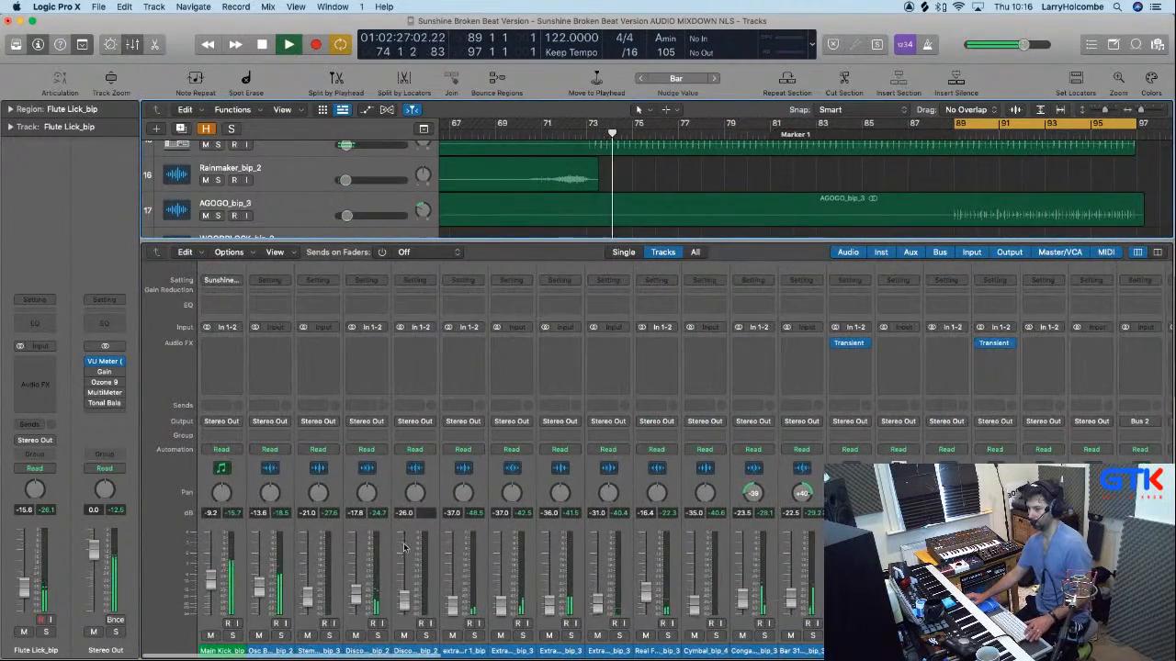
key(x)
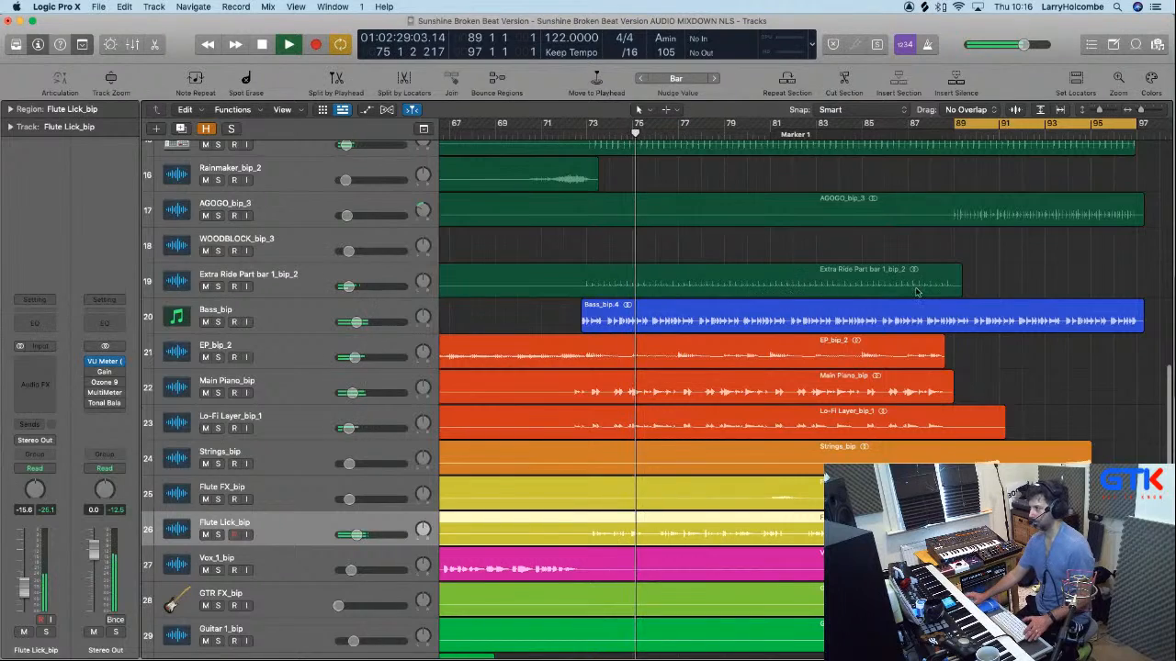
key(space)
scroll(916, 292, up, 10)
scroll(1014, 299, right, 5)
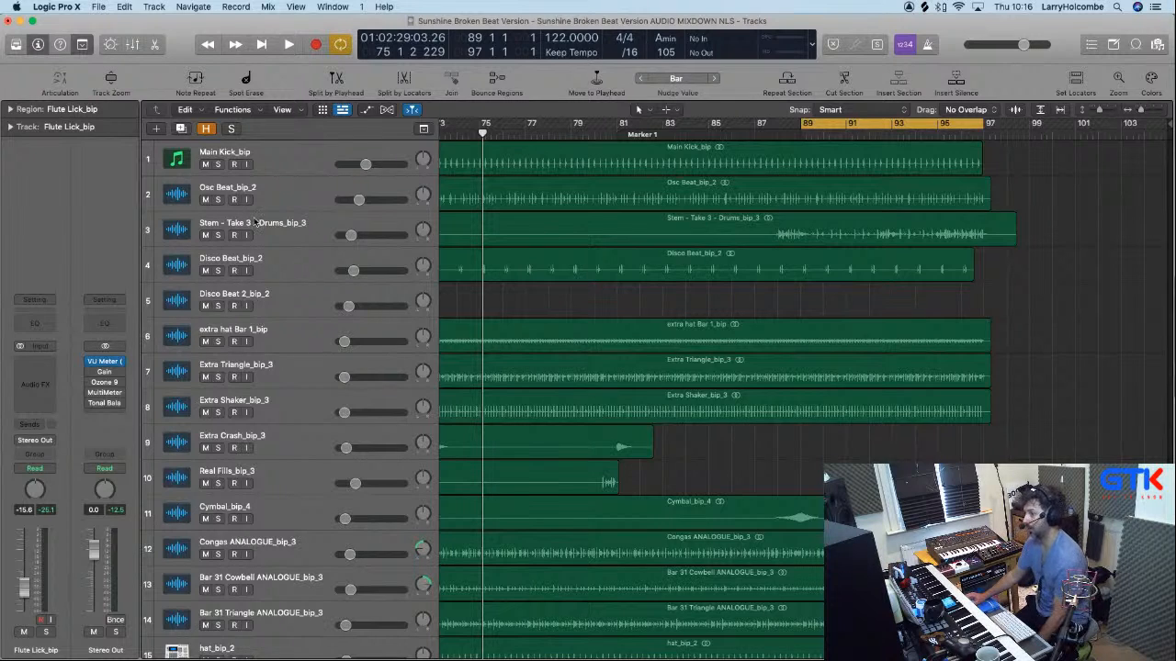
Raise the Stem - Take 3 - Drums_bip_3 volume to -17.4 dB over the looped section, and leave the track soloed with playback stopped.
click(283, 224)
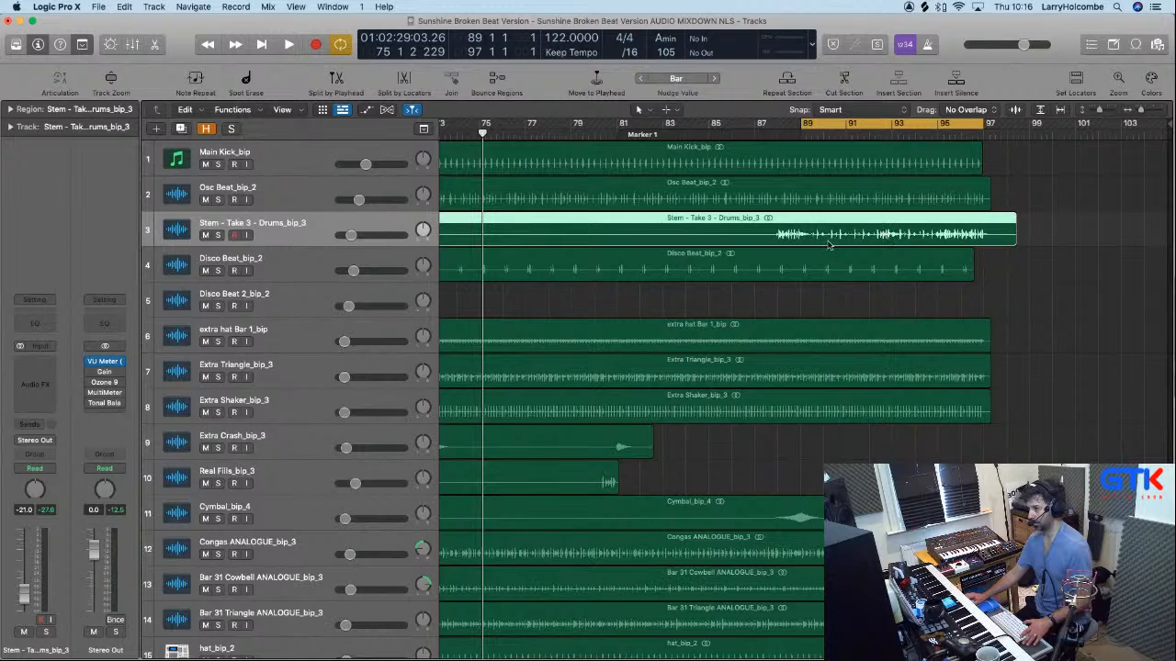
key(space)
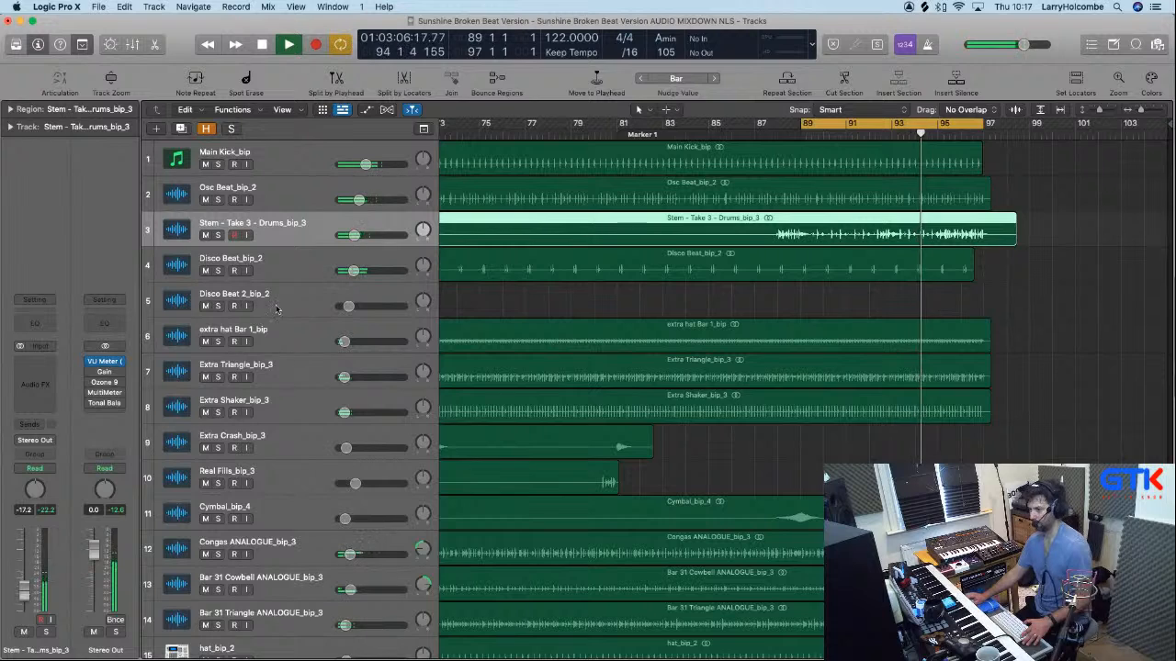
click(217, 235)
click(217, 235)
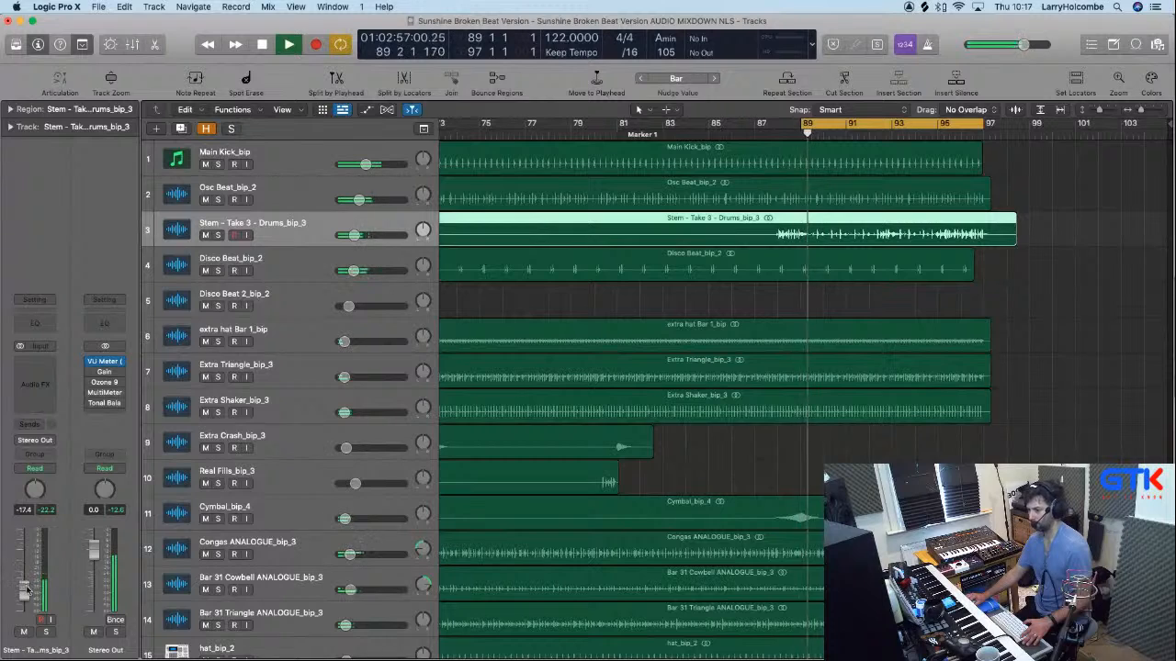
key(s)
key(space)
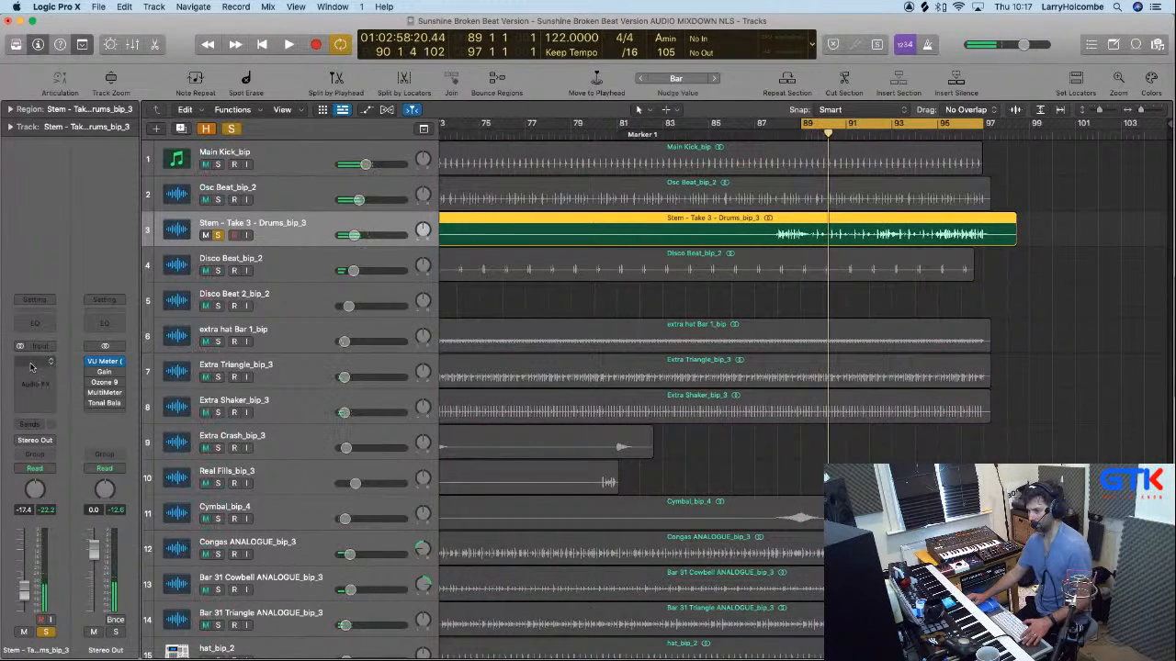
Insert soothe2 on the Stem - Take 3 - Drums_bip_3 track and, during looped playback, set its band 3 to about 1.5 kHz with 12 dB sensitivity.
click(41, 381)
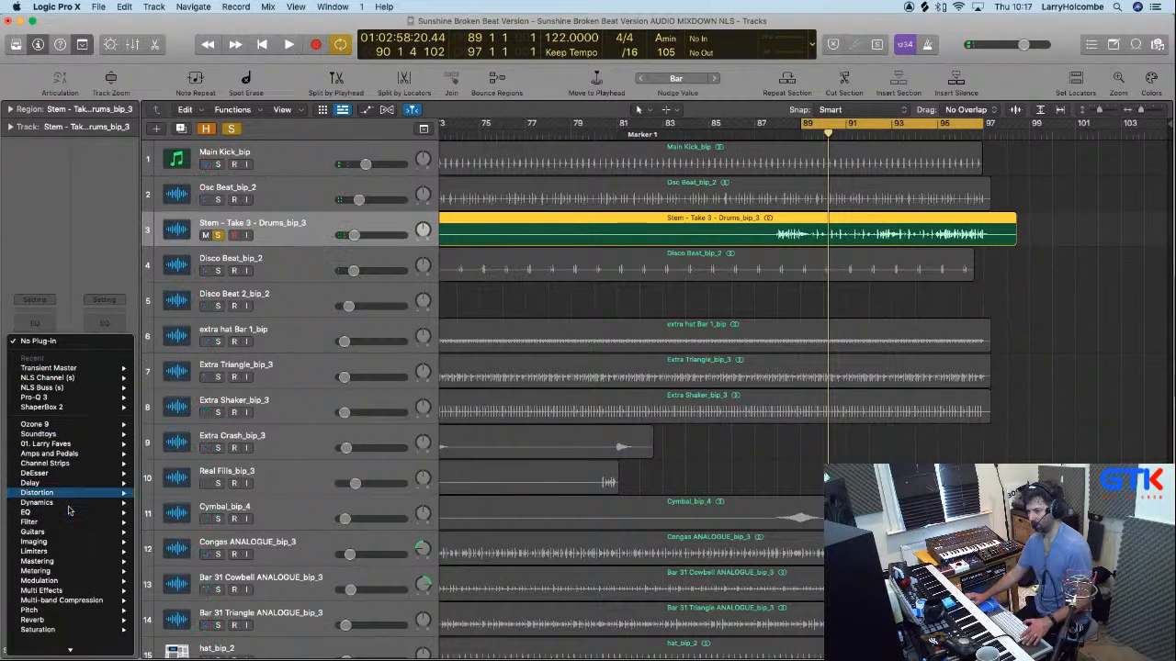
mouse_move(77, 648)
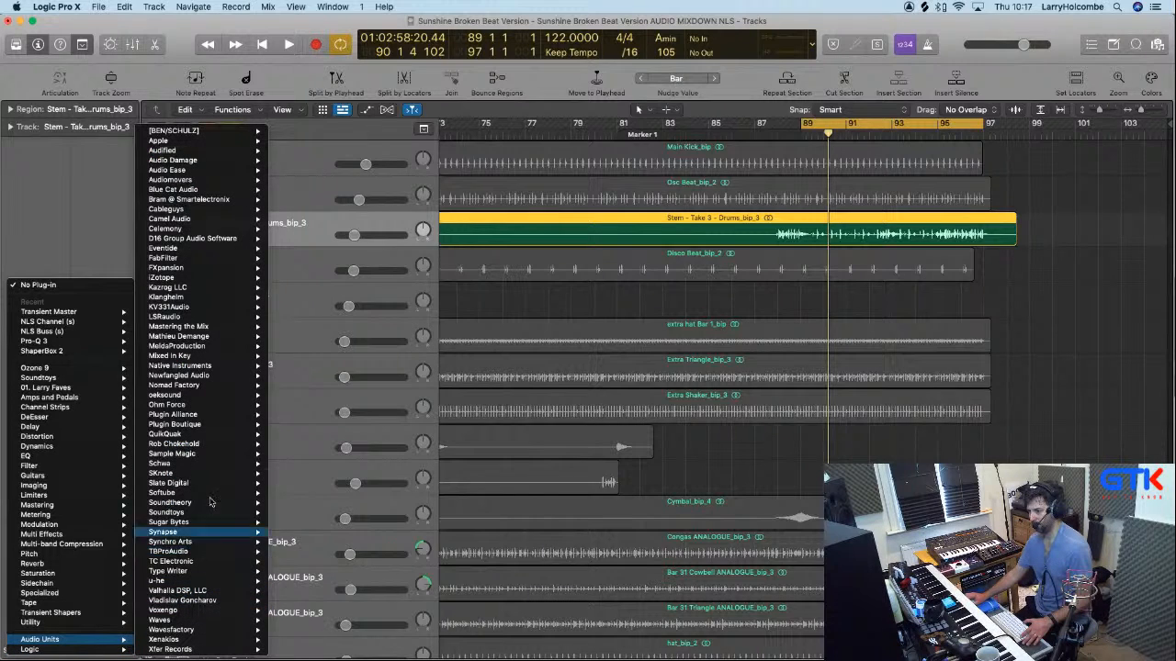
mouse_move(198, 410)
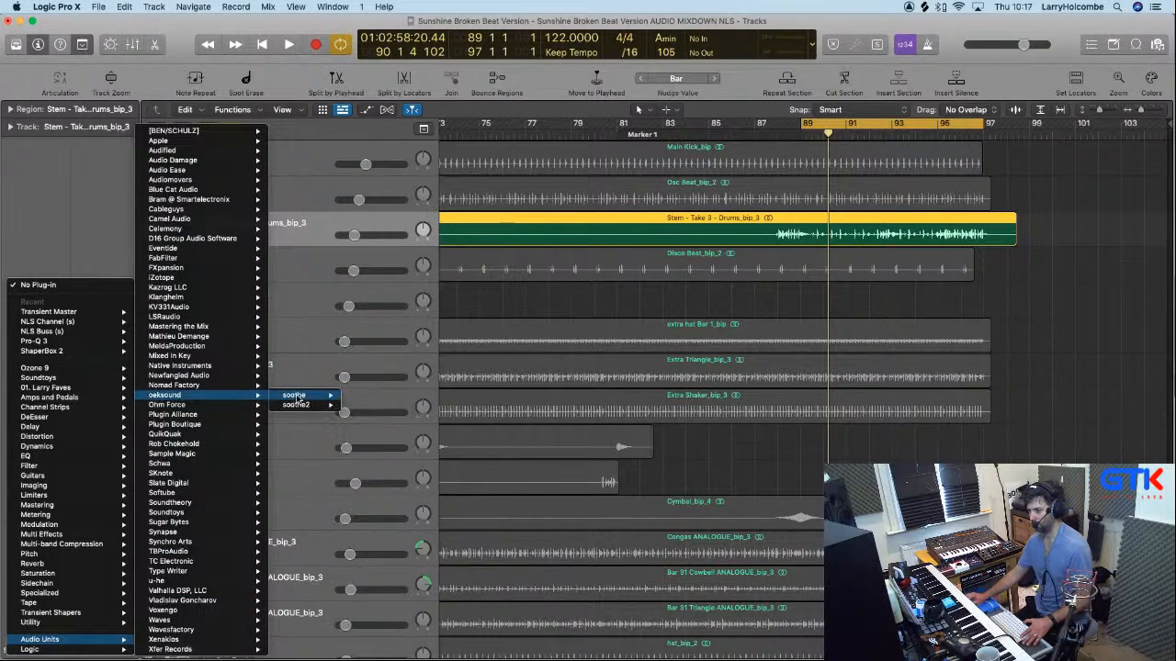
mouse_move(308, 405)
click(366, 406)
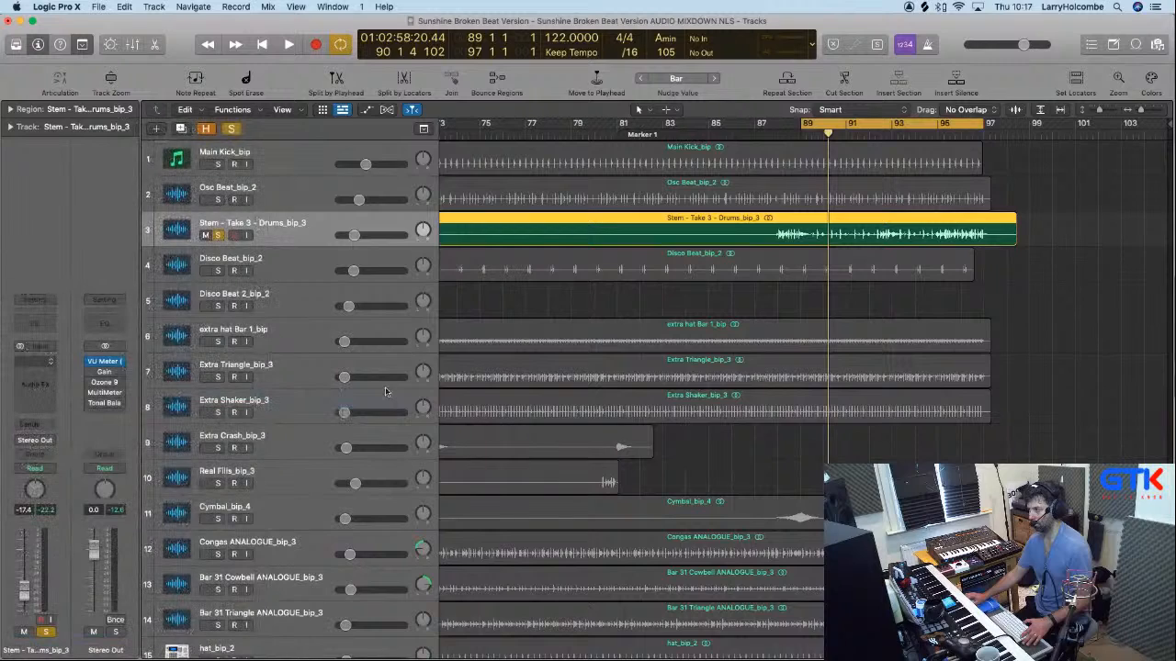
key(space)
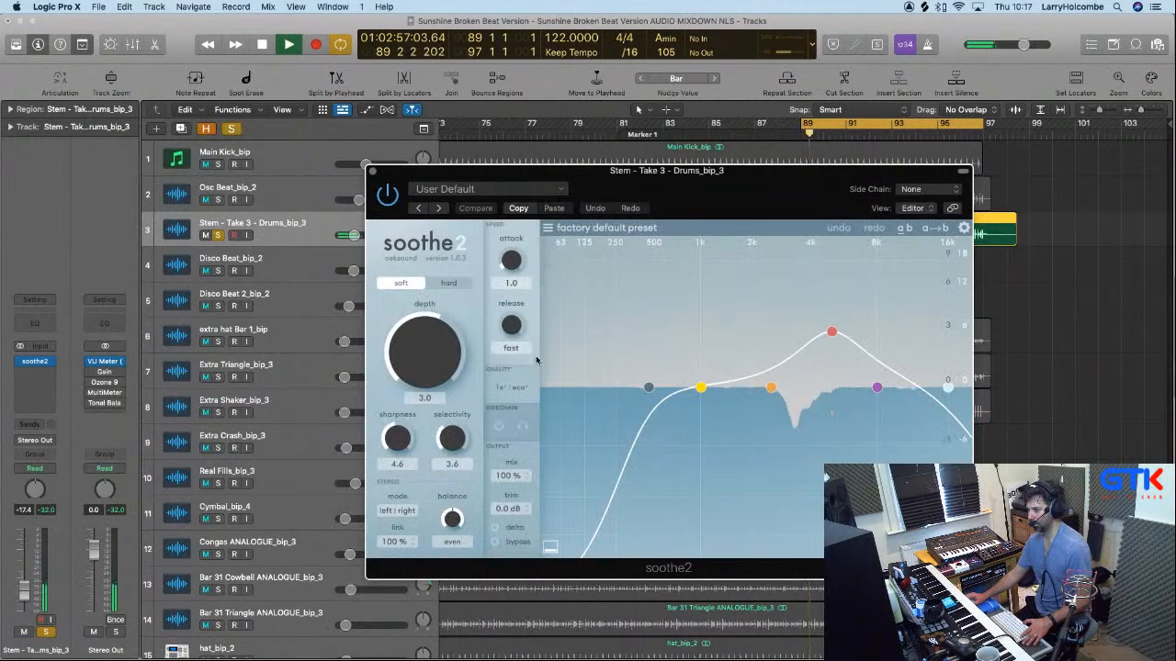
drag(836, 340, 733, 257)
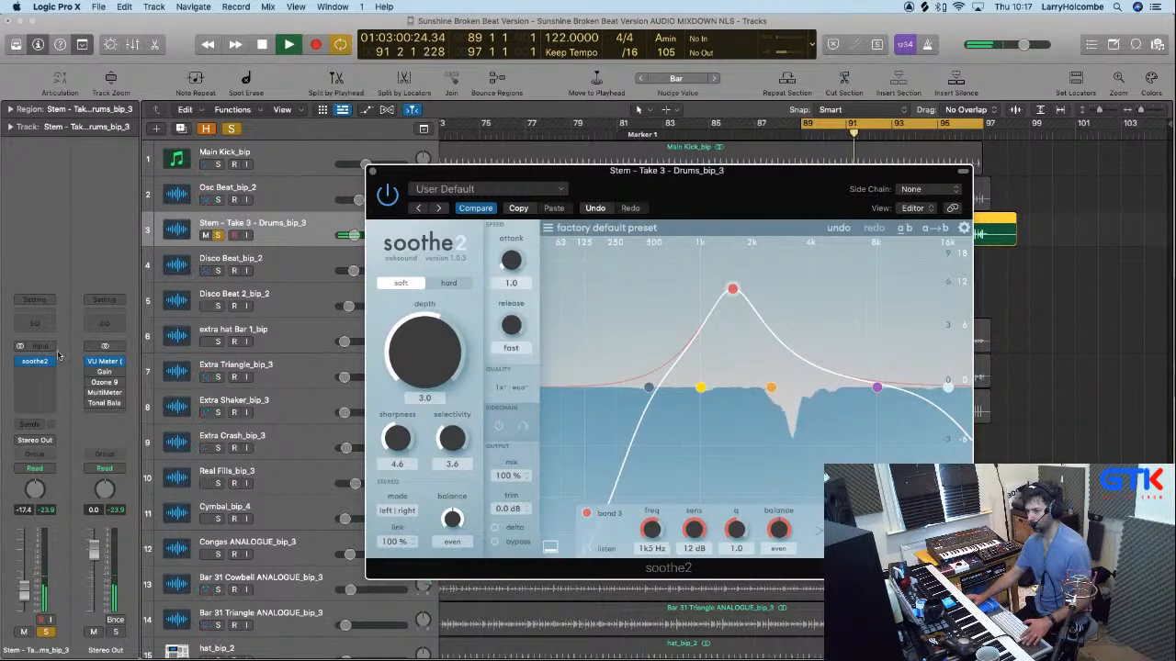
Add a stereo Pro-Q 3 after soothe2 on the drums stem and create a narrow boost of about 12 dB to hunt for harsh frequencies.
click(37, 371)
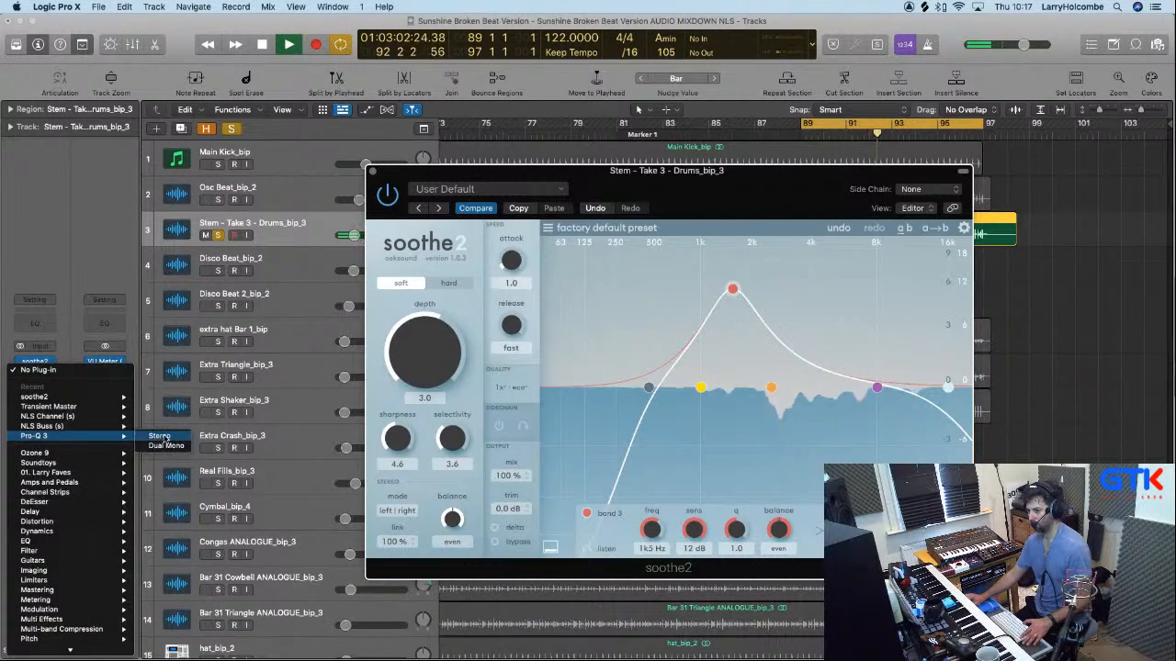
click(217, 374)
drag(897, 404, 858, 261)
scroll(857, 281, up, 5)
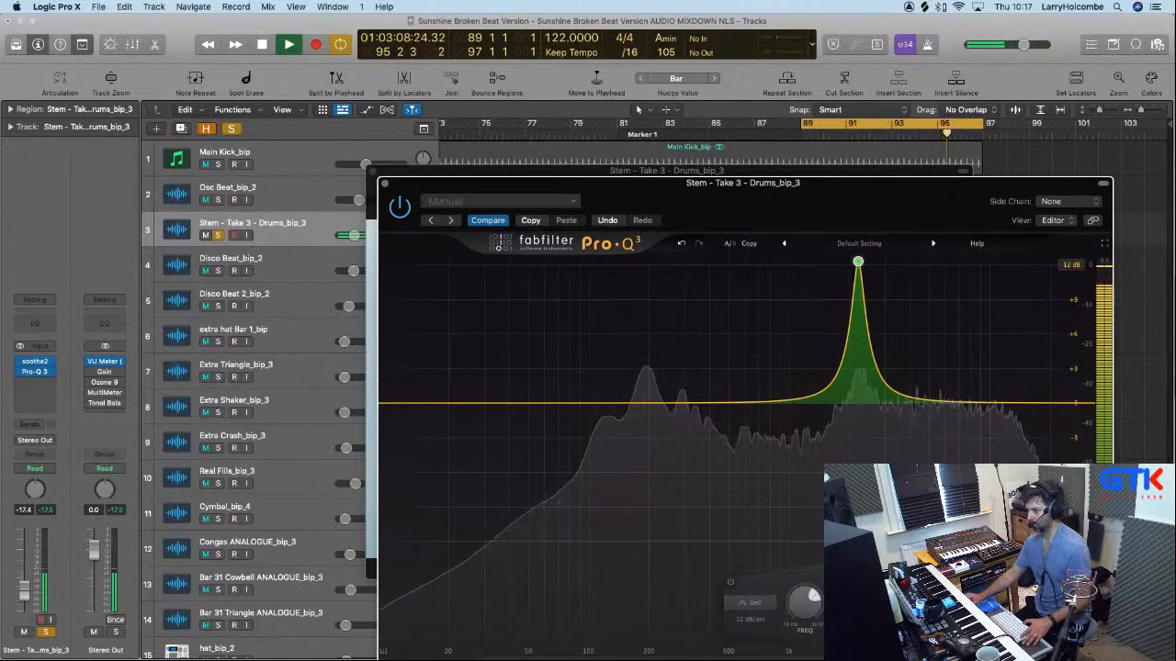
Sweep the boosted Pro-Q 3 band higher in frequency, bypass the band, and close the EQ with playback stopped.
drag(809, 603, 805, 657)
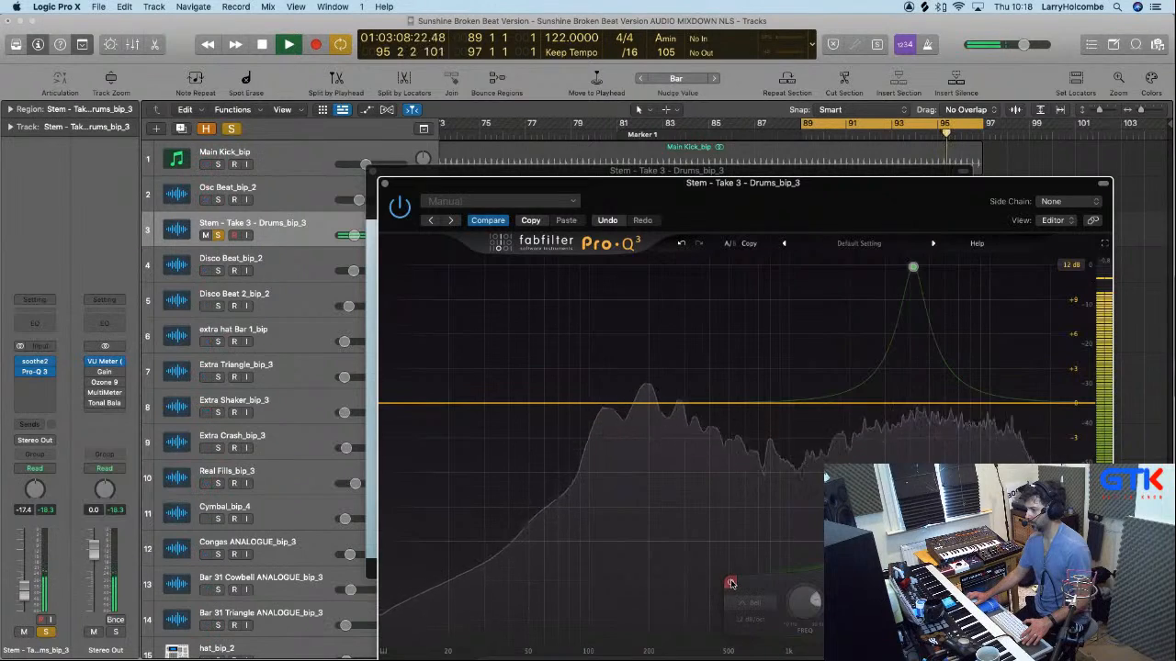
click(731, 584)
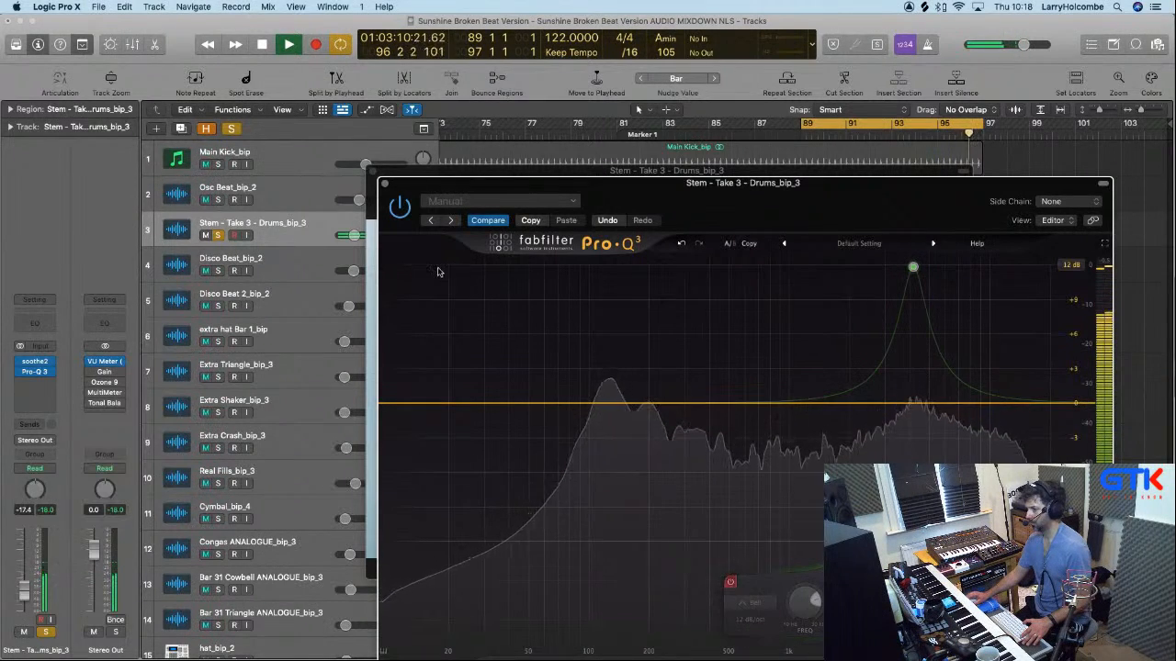
key(space)
click(384, 183)
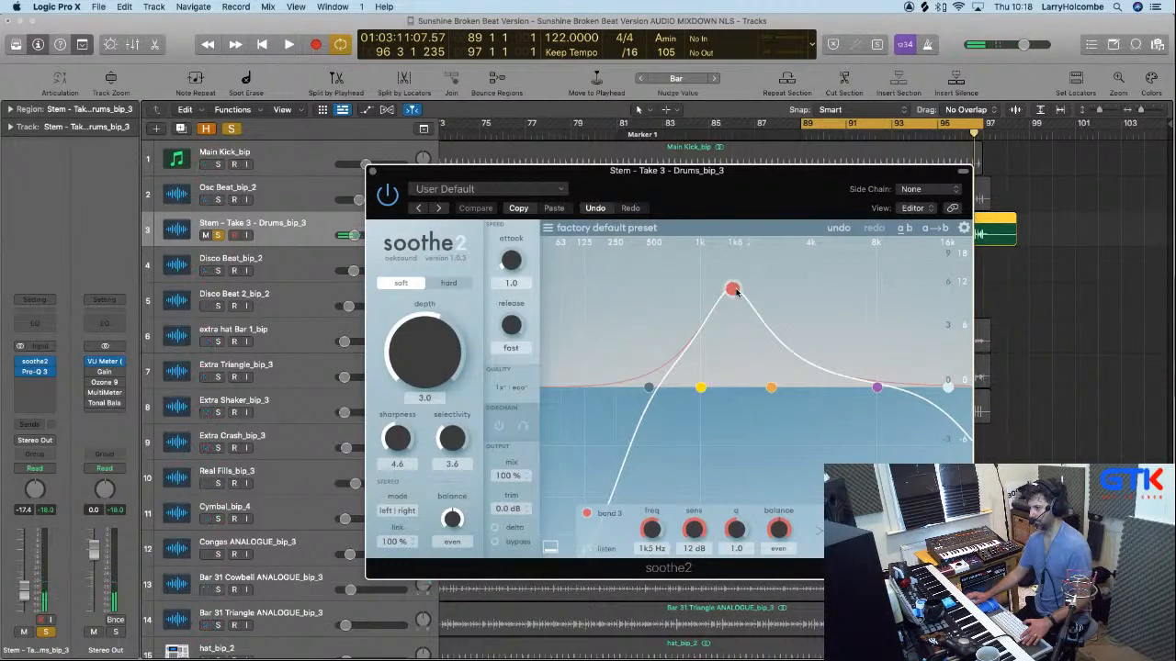
Move soothe2's band 3 to 3.6 kHz and raise the depth to 4.7 while auditioning the soloed drums stem.
drag(732, 289, 802, 288)
key(space)
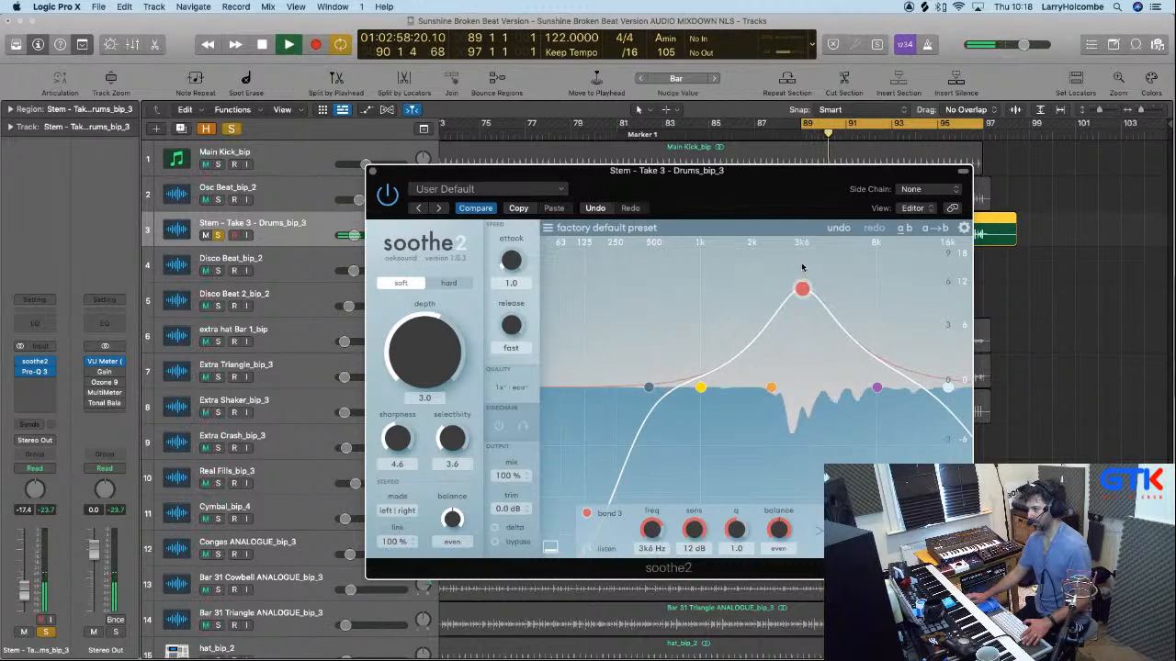
mouse_move(407, 364)
mouse_down()
mouse_move(405, 320)
mouse_move(424, 367)
mouse_up()
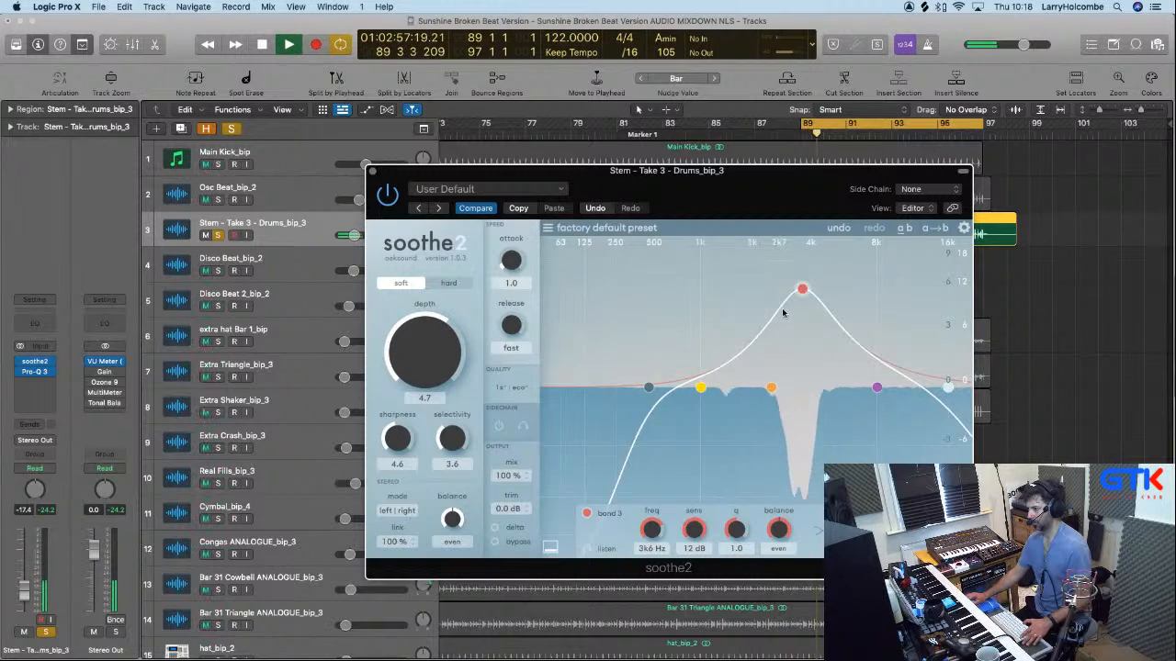
key(space)
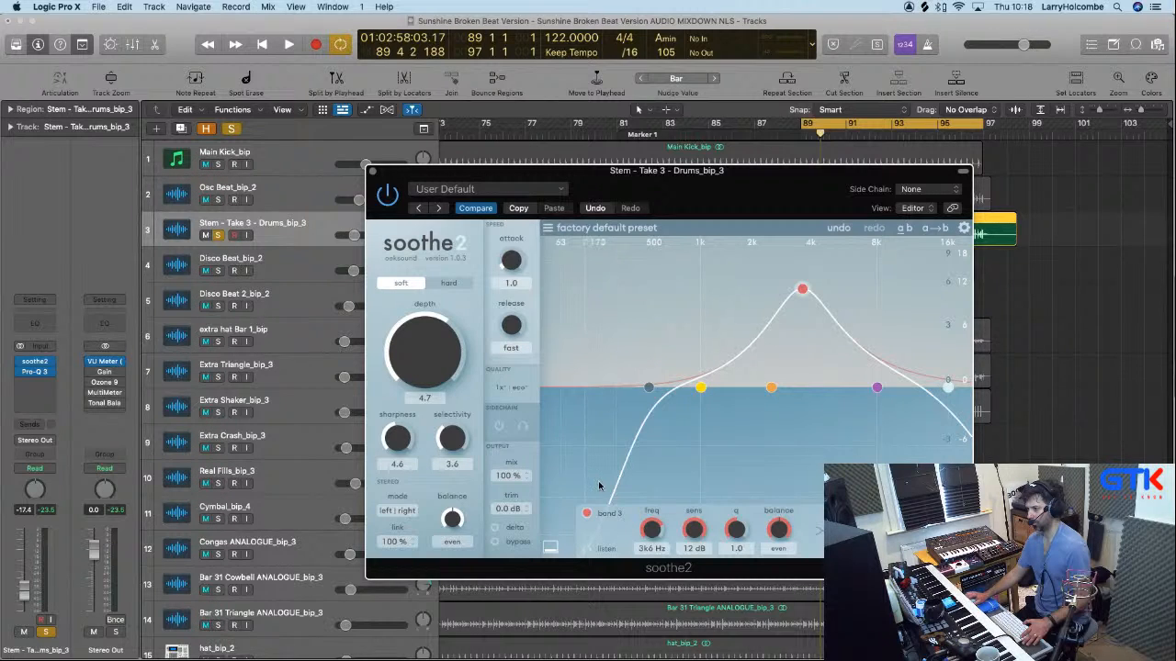
Narrow soothe2's band 3 to a Q of 1.7 and adjust the depth to 4.9 during playback.
drag(736, 530, 736, 507)
key(space)
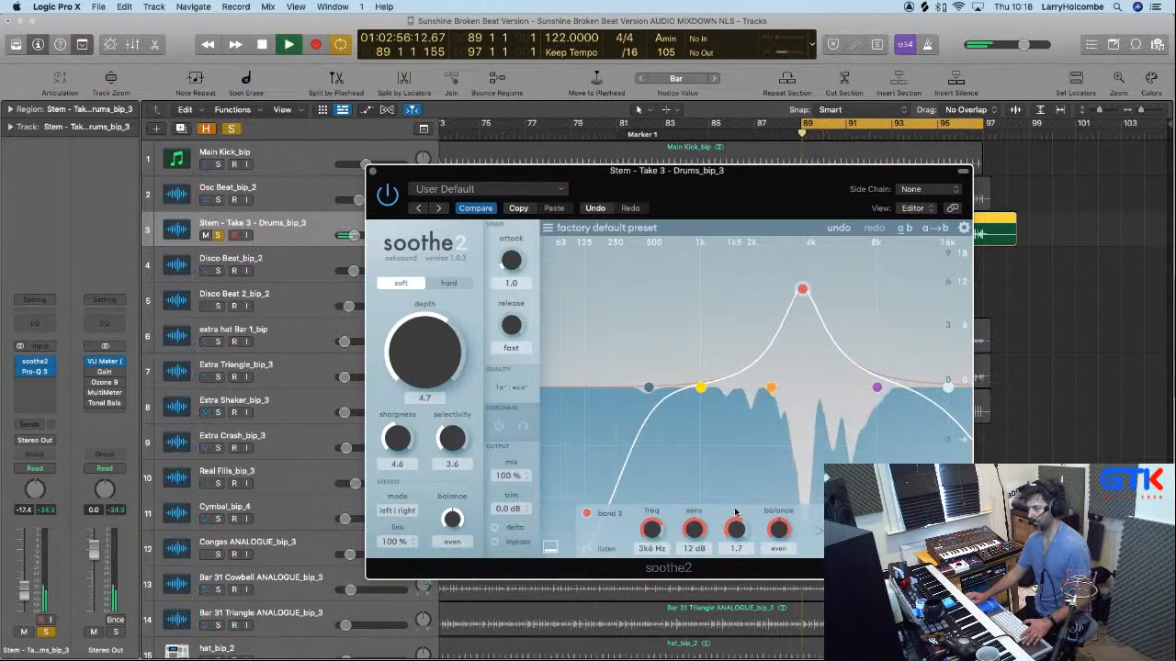
drag(424, 371, 423, 376)
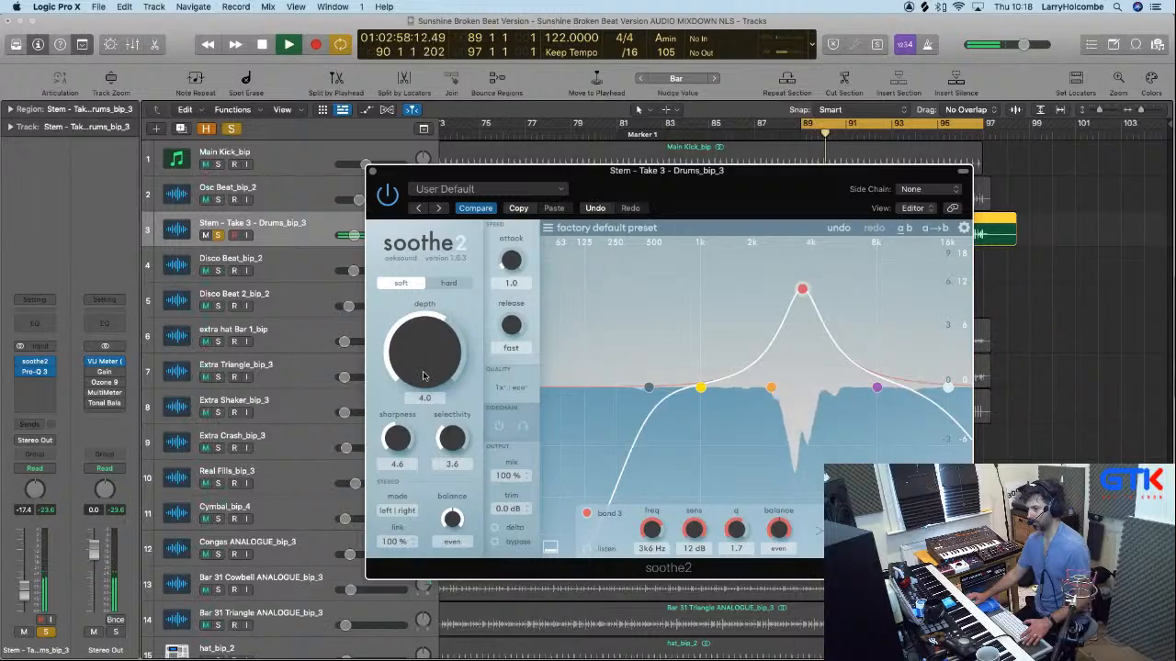
key(ctrl+Up)
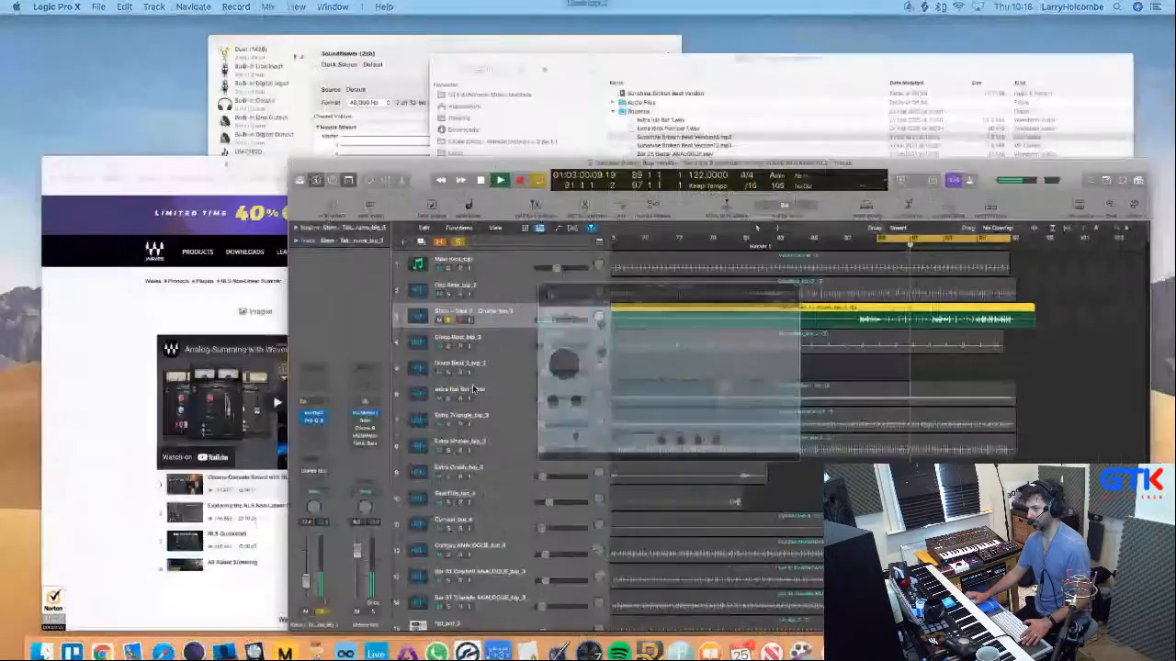
click(608, 465)
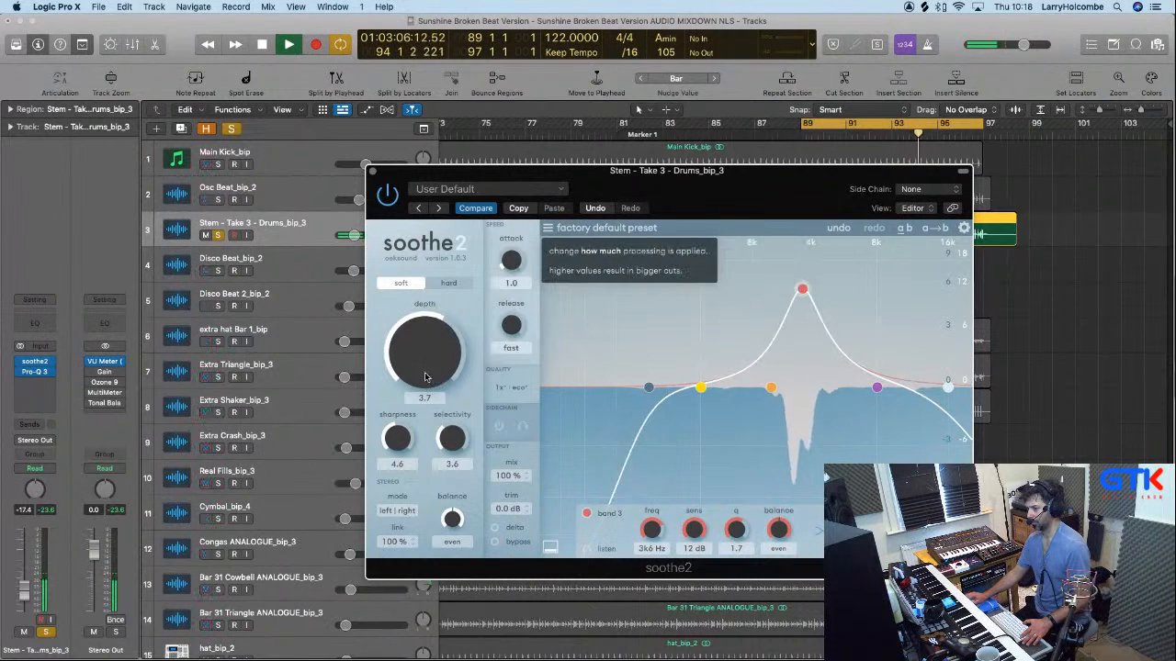
drag(419, 370, 419, 354)
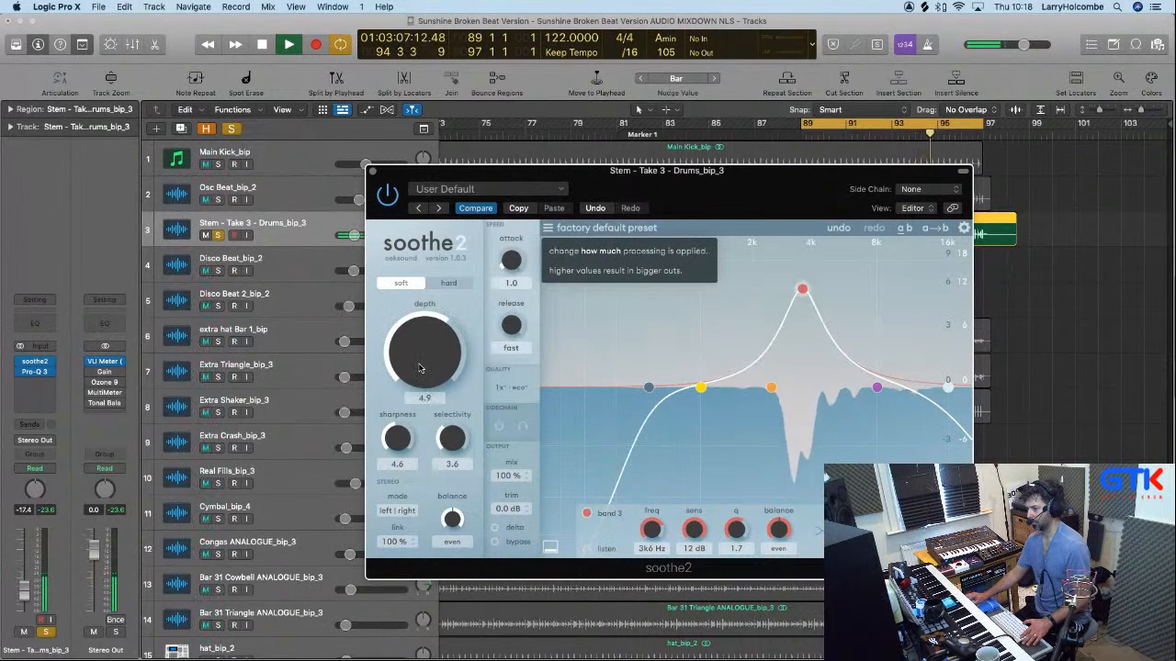
Unsolo the drums stem, compare soothe2 bypassed and active in the full mix, and try a depth of 6.0.
click(219, 235)
key(space)
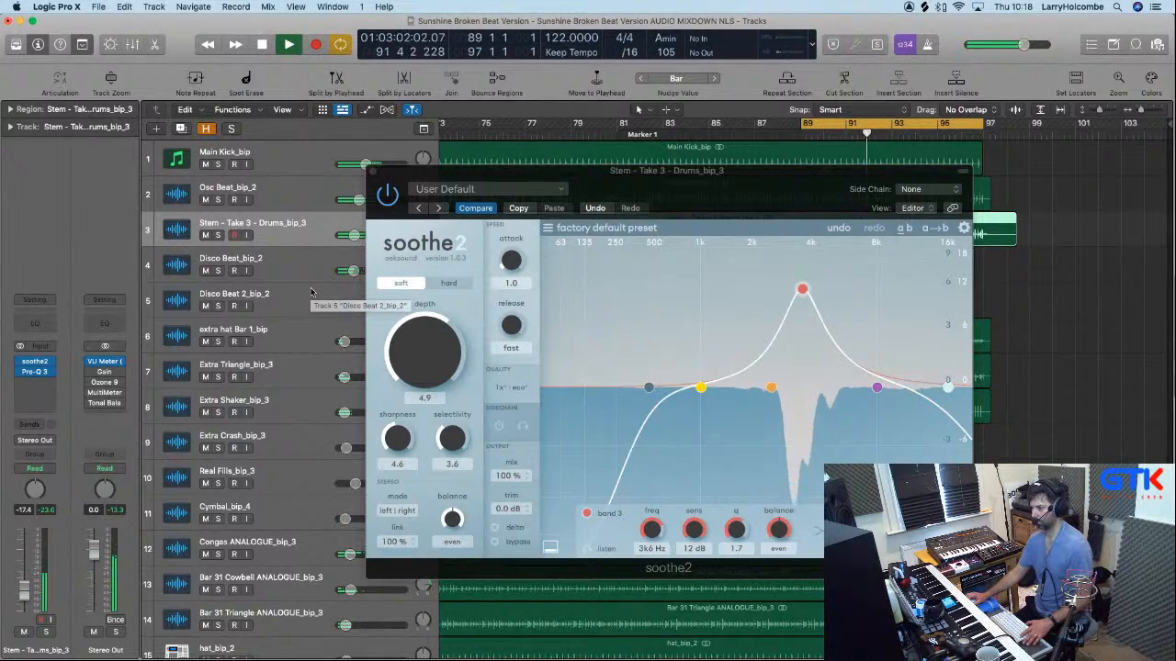
click(494, 541)
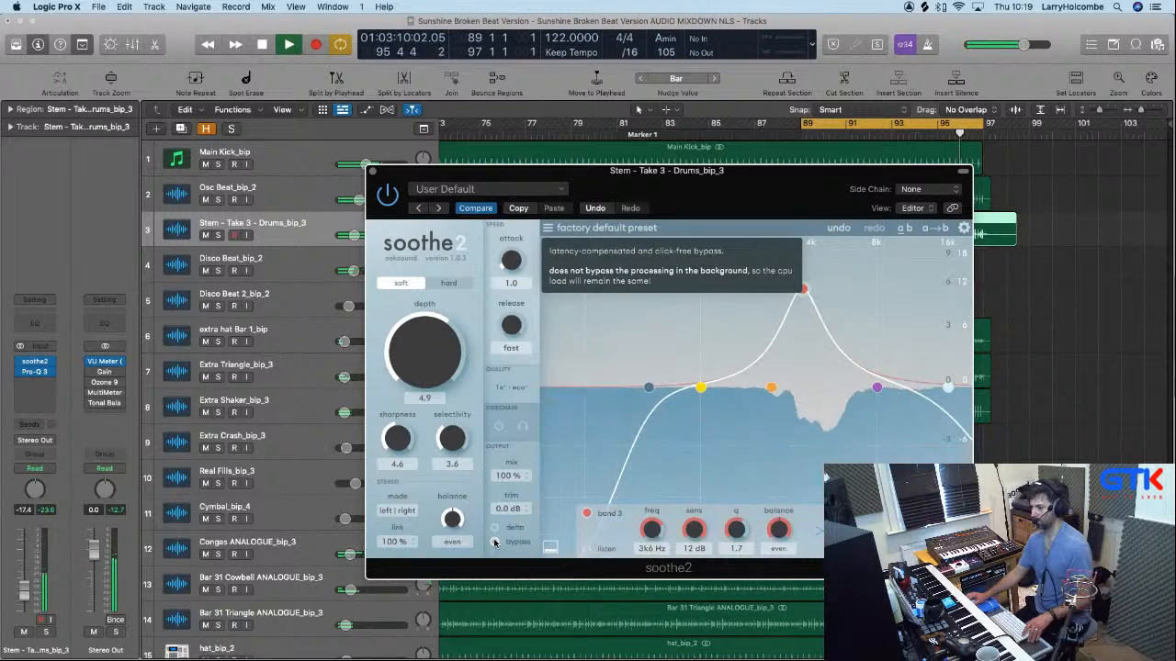
drag(430, 369, 430, 361)
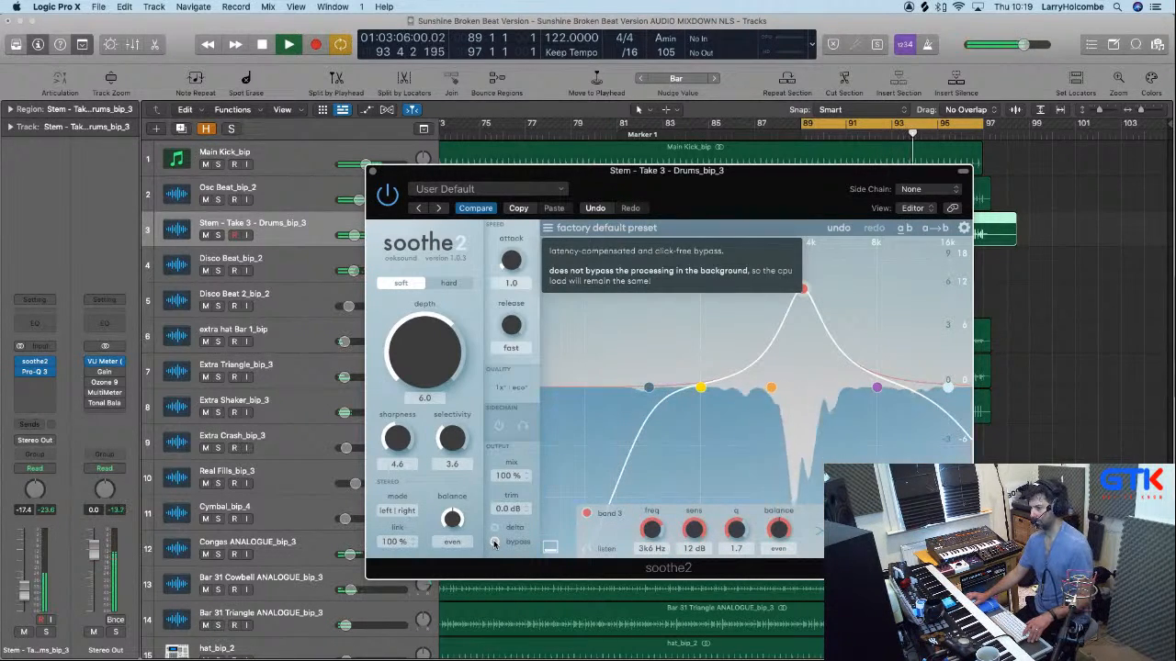
key(space)
click(372, 172)
Extend the cycle range to cover bars 87 to 97, including the lead-in to the drums stem.
scroll(697, 306, down, 3)
click(1083, 195)
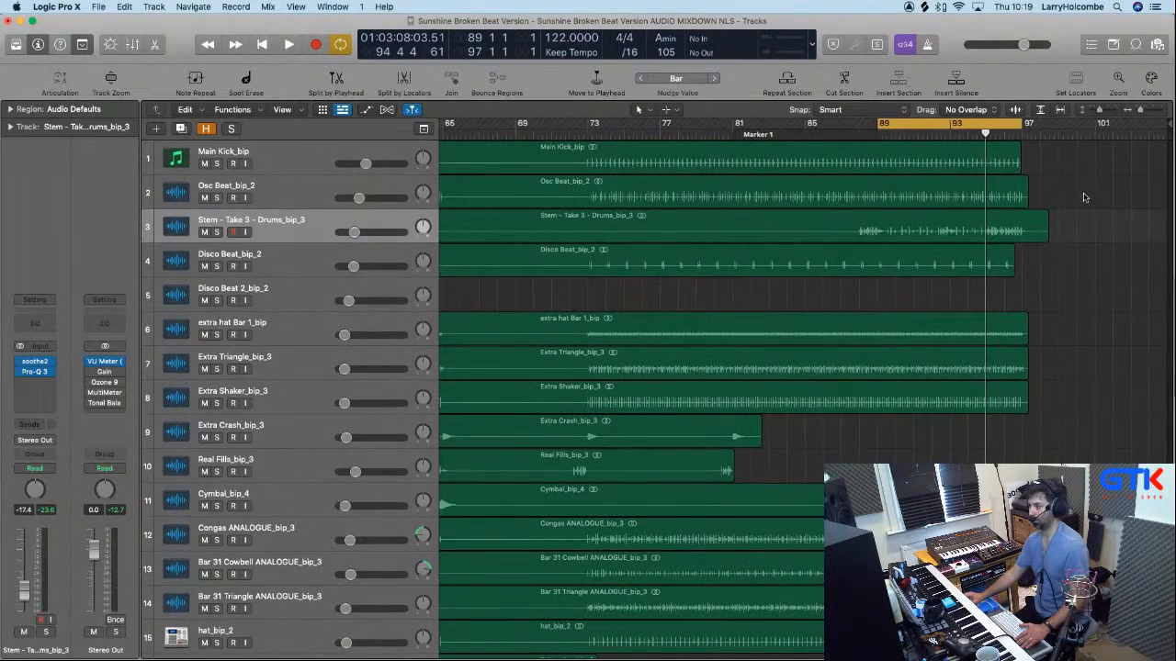
drag(842, 125, 1024, 150)
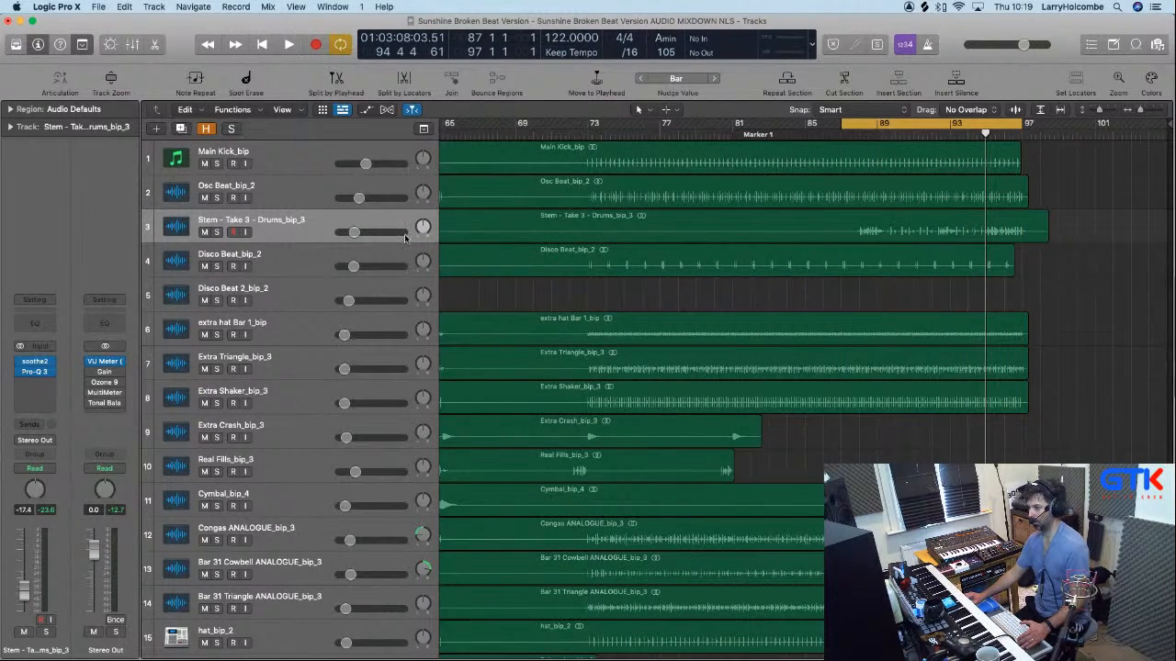
Reopen soothe2 on the drums stem and try a depth of 5.5 with hard mode during full-mix playback.
click(35, 365)
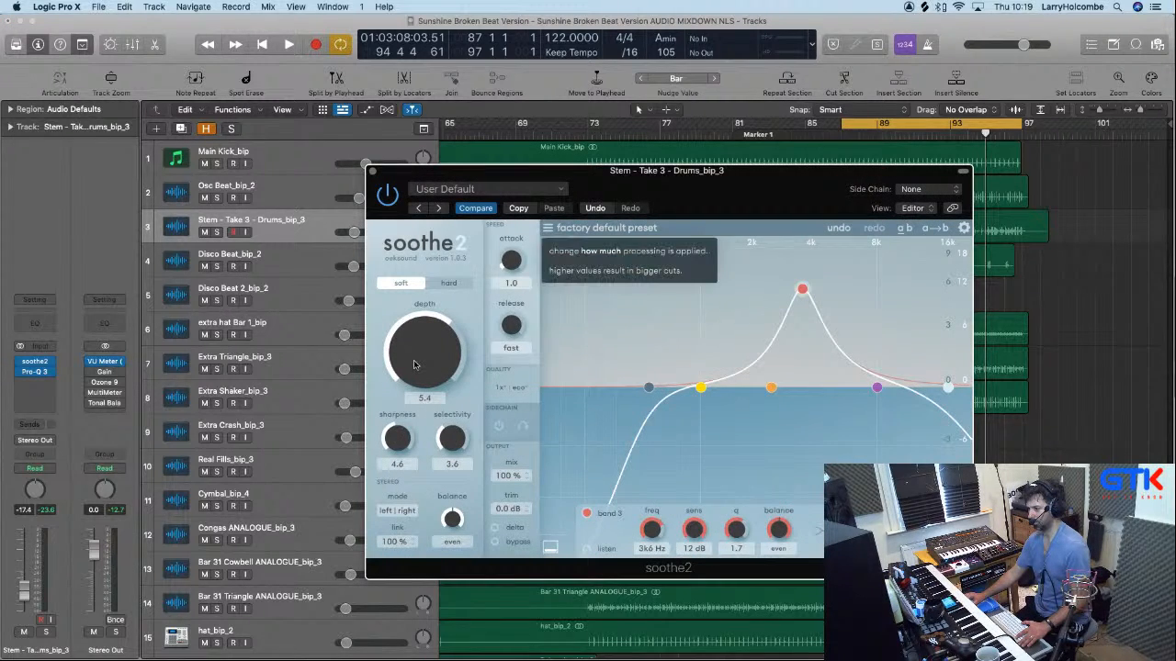
key(space)
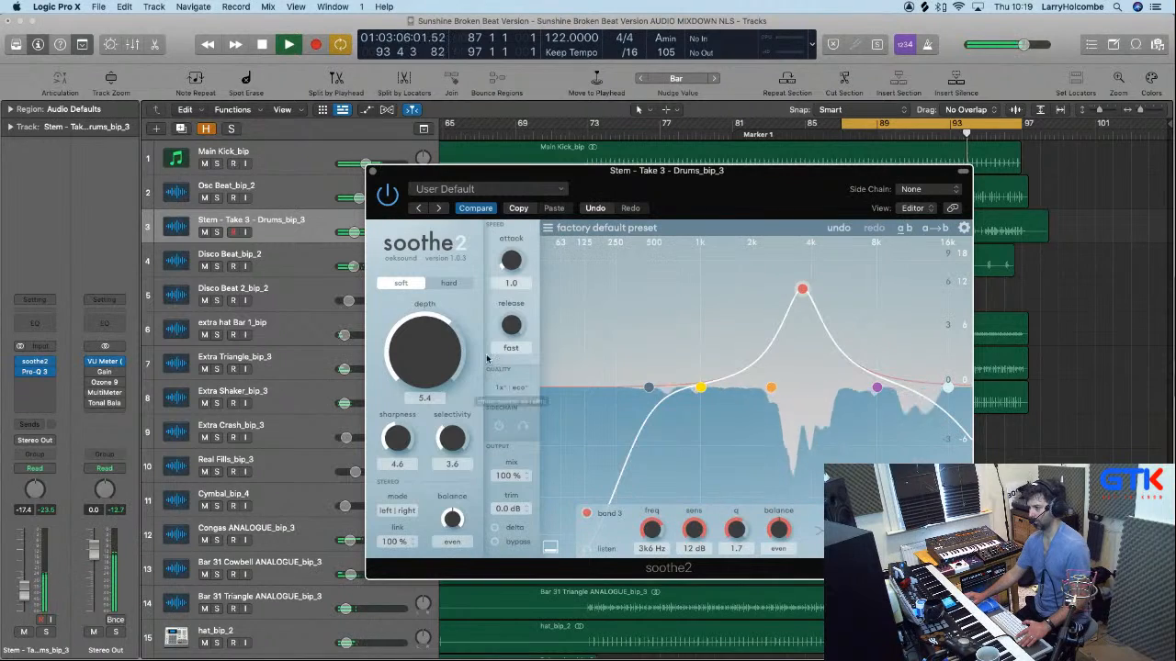
drag(442, 366, 436, 365)
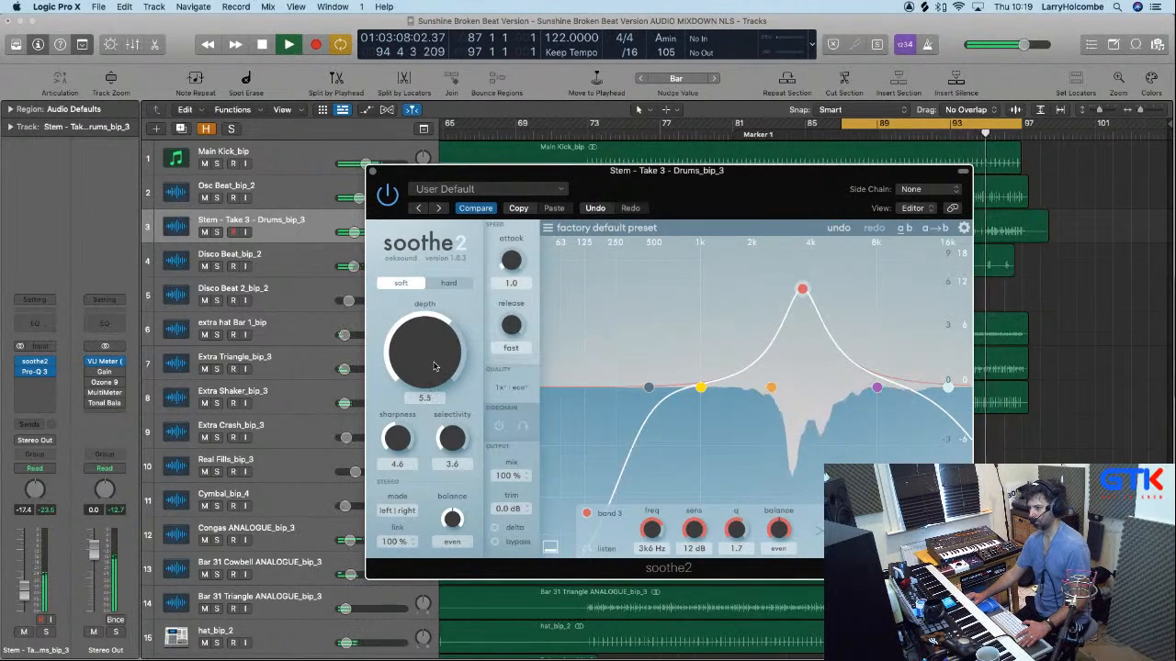
click(450, 283)
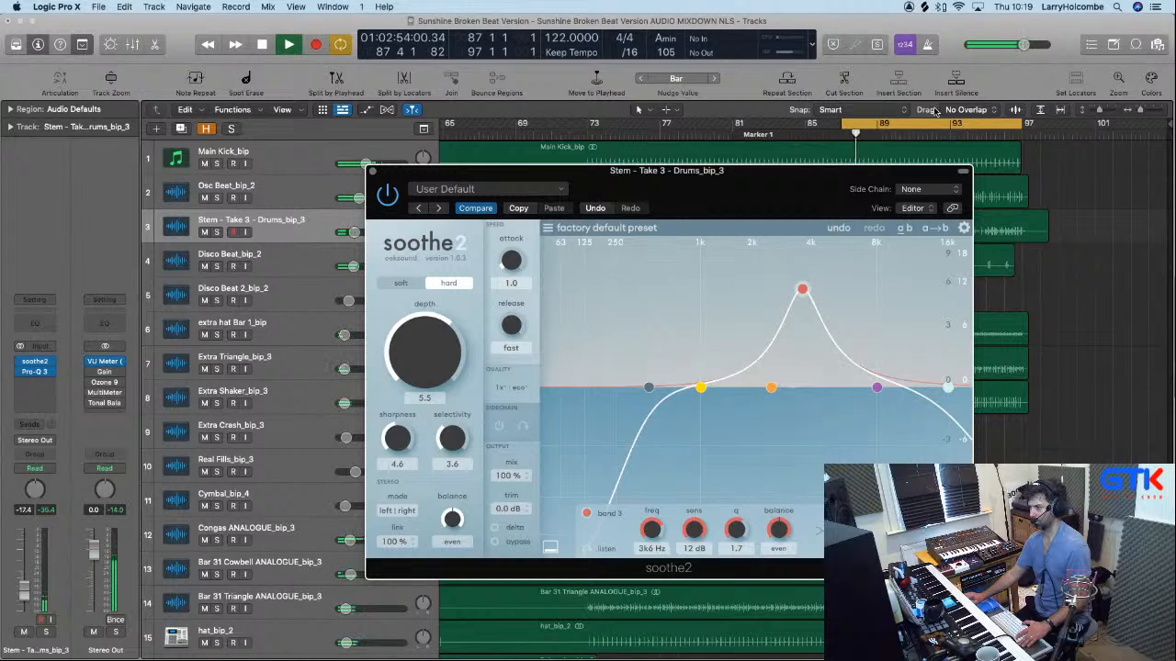
Shorten the cycle range to bars 89 to 97, and set soothe2 to a depth of 4.9 in soft mode before closing it.
drag(881, 122, 1019, 122)
click(415, 371)
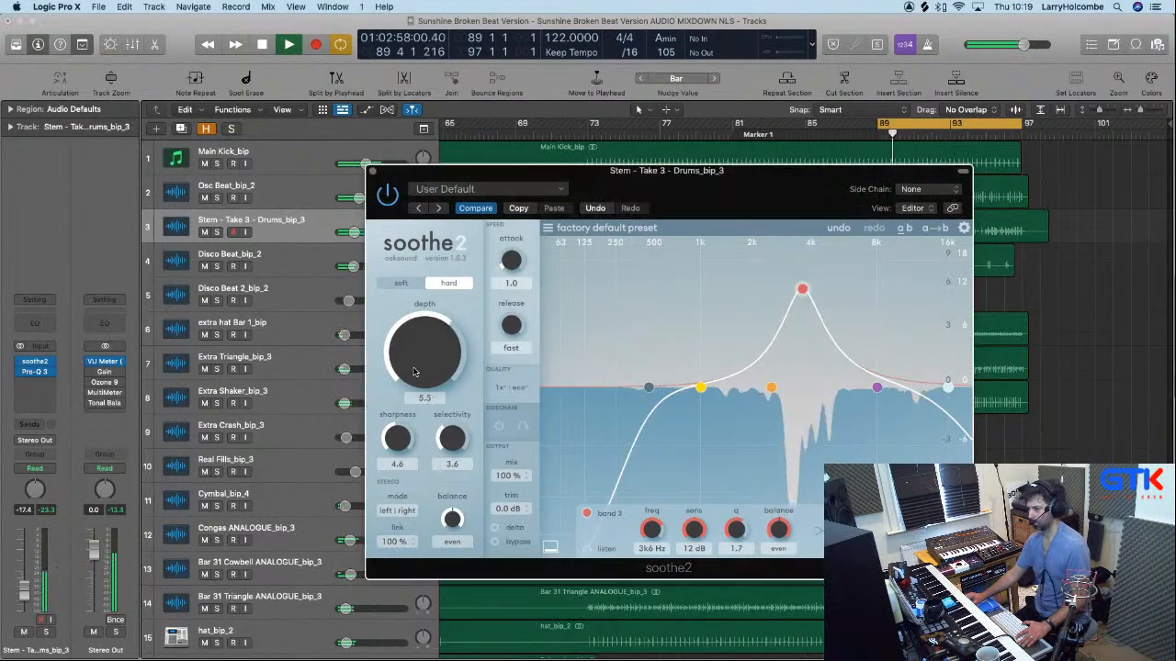
drag(413, 371, 415, 372)
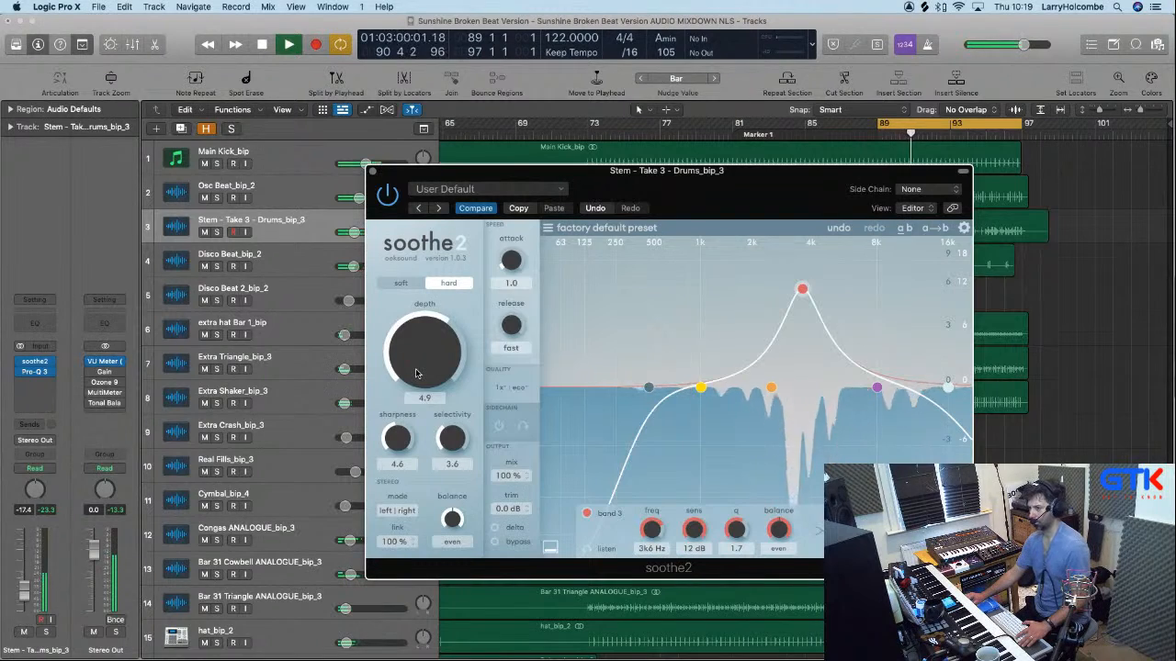
click(401, 284)
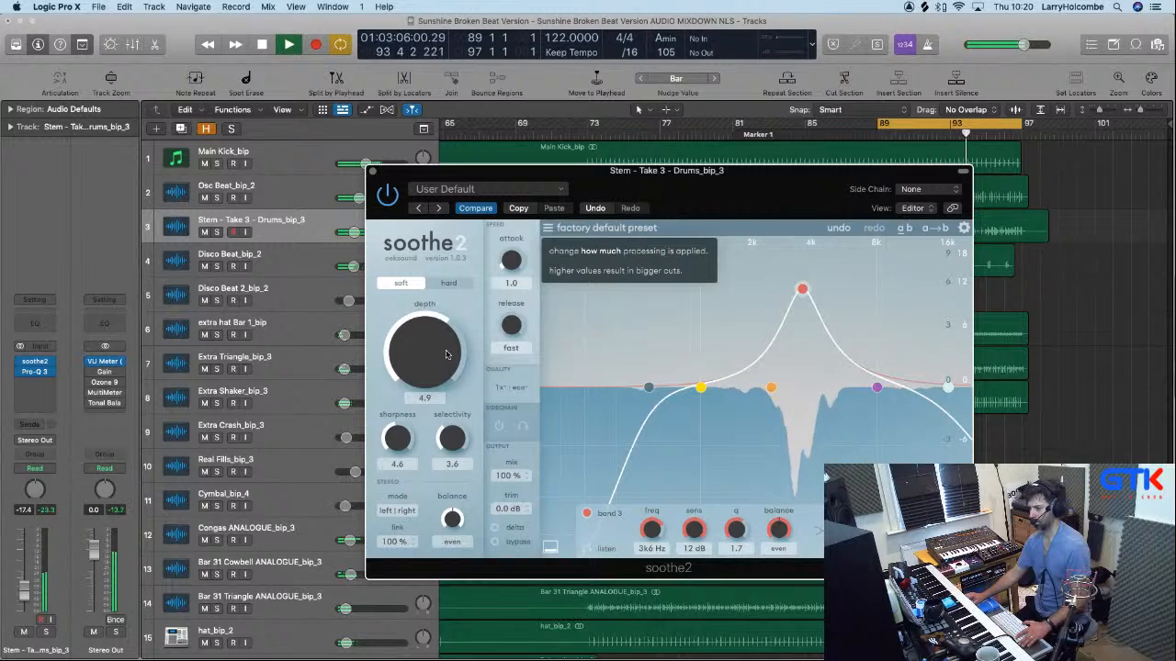
key(space)
click(372, 171)
Reopen soothe2 on the drums stem and inspect its real-time and offline oversampling and resolution settings.
scroll(675, 316, down, 2)
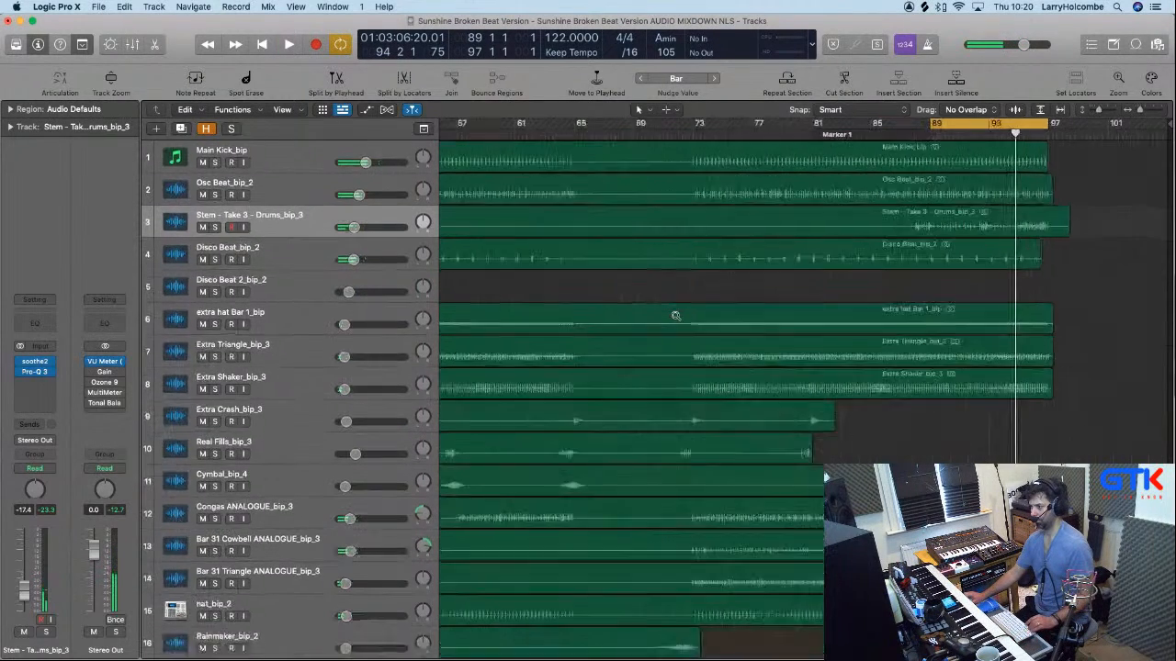
scroll(675, 316, down, 1)
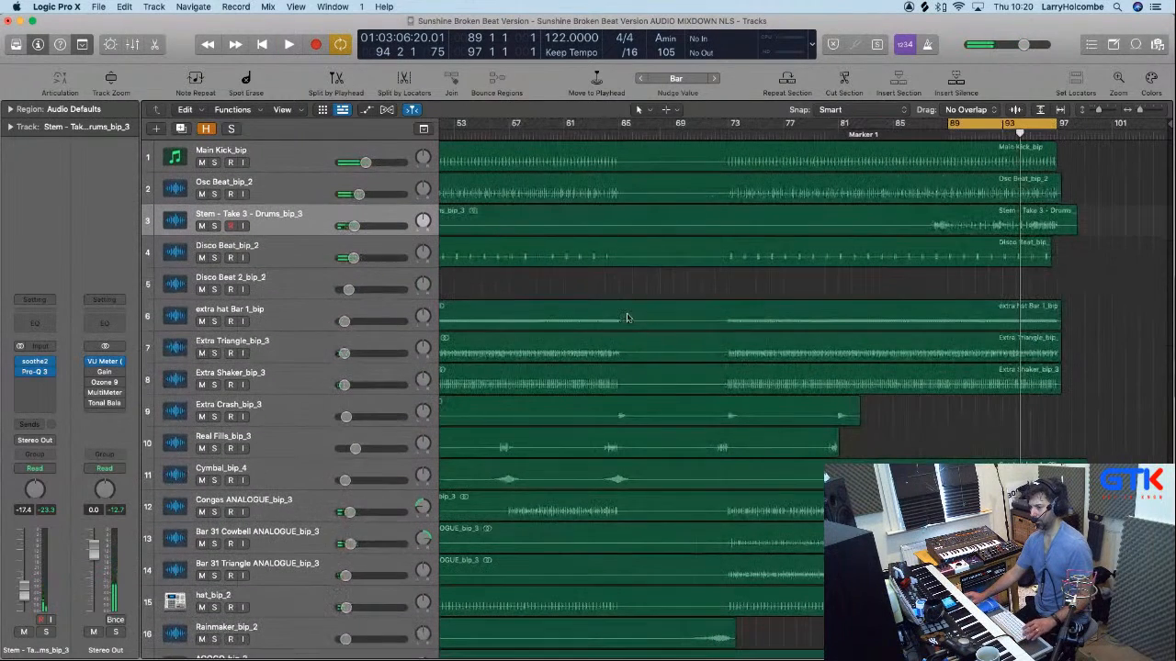
click(35, 362)
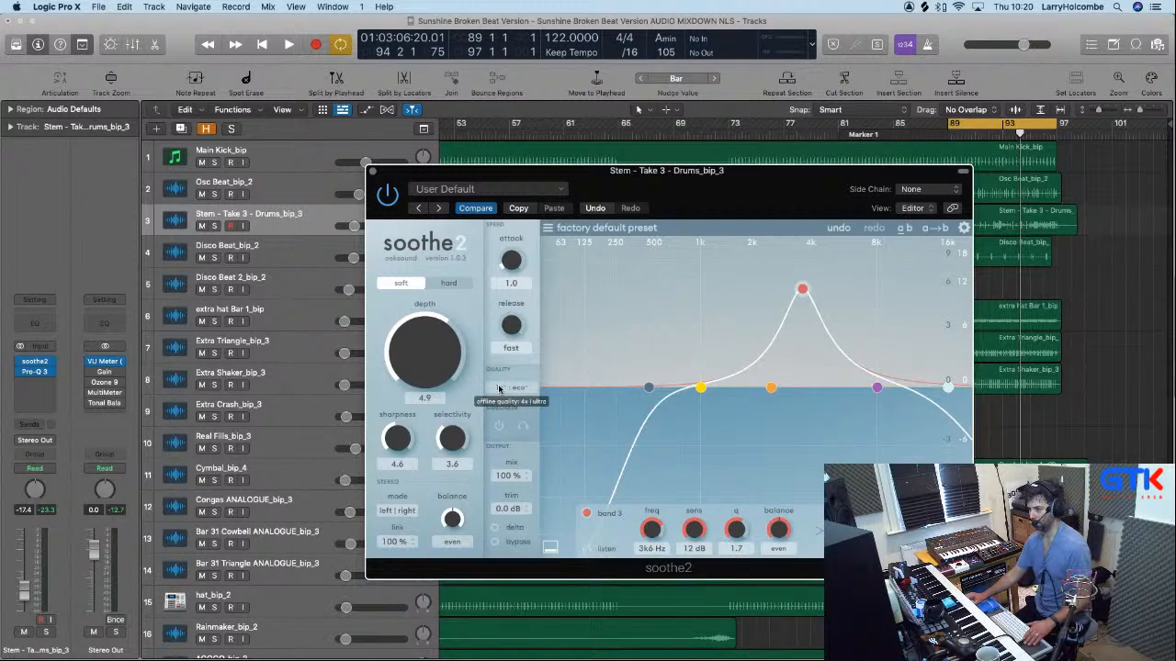
click(504, 390)
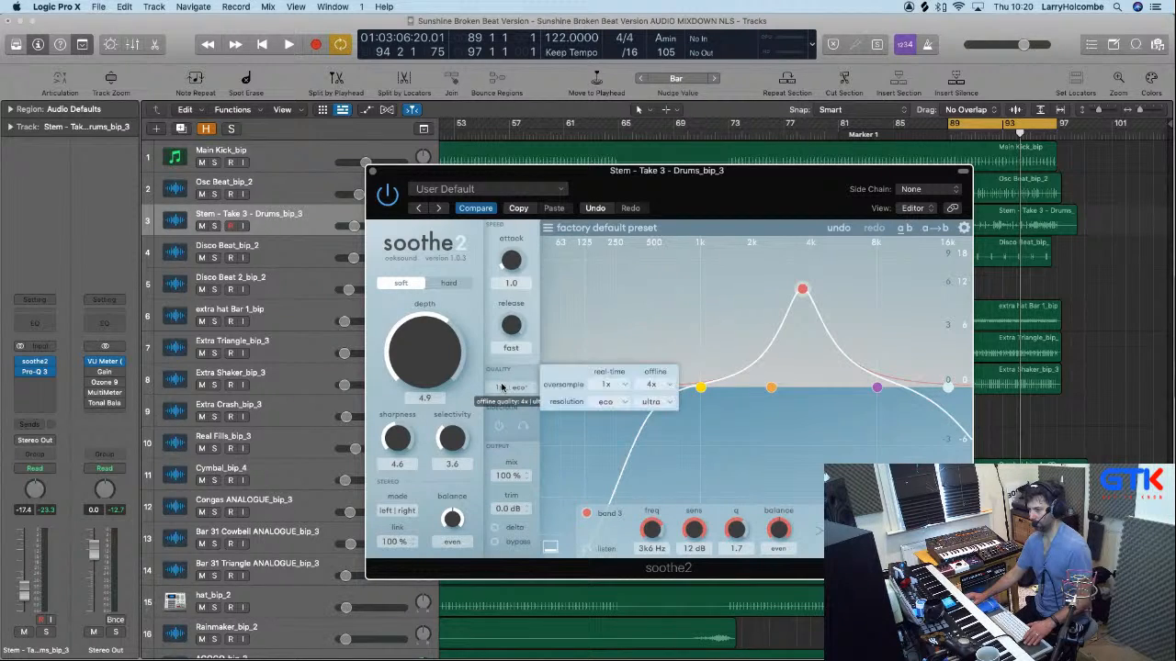
mouse_move(623, 384)
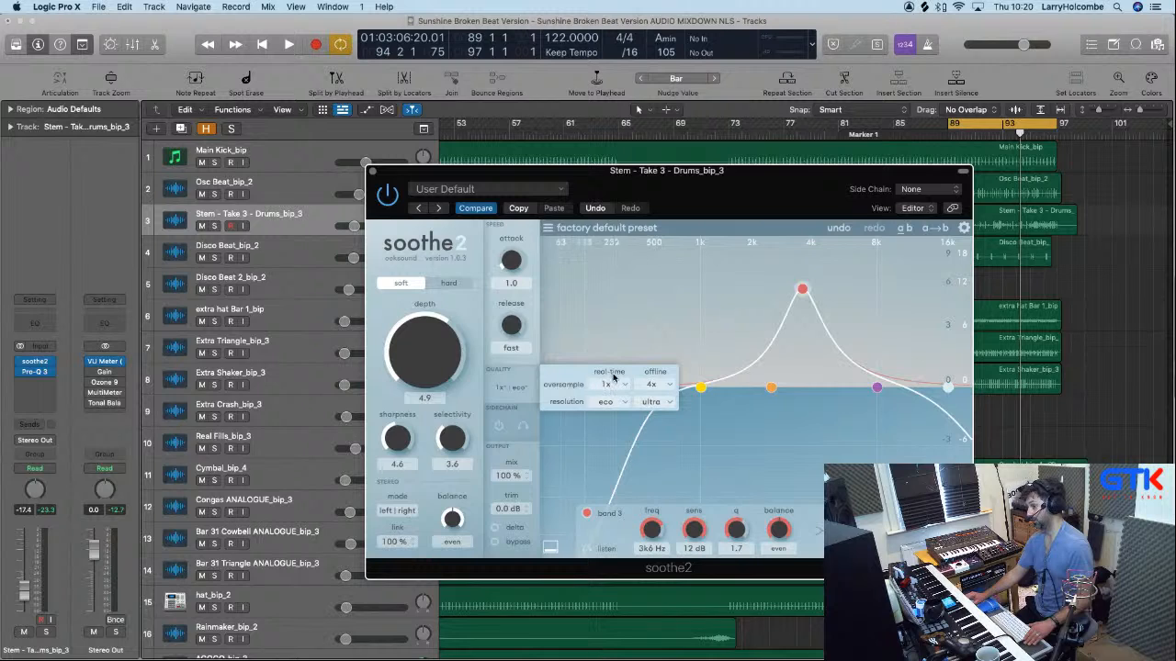
click(373, 171)
Turn off cycle playback and select the GTR FX track.
click(988, 124)
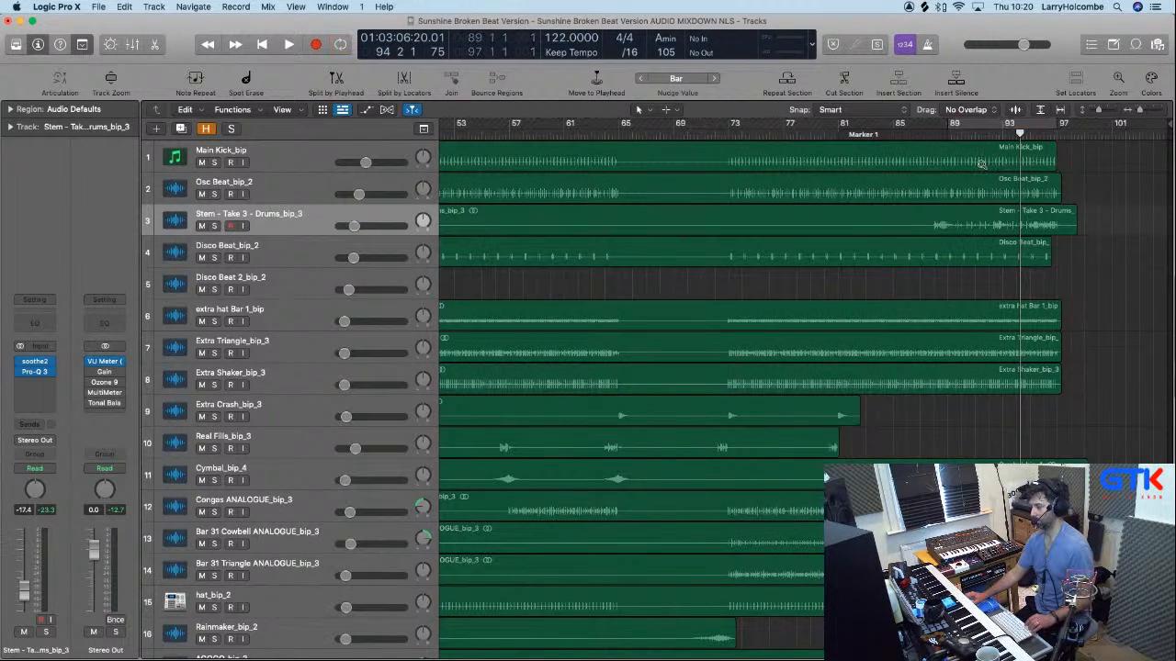
key(z)
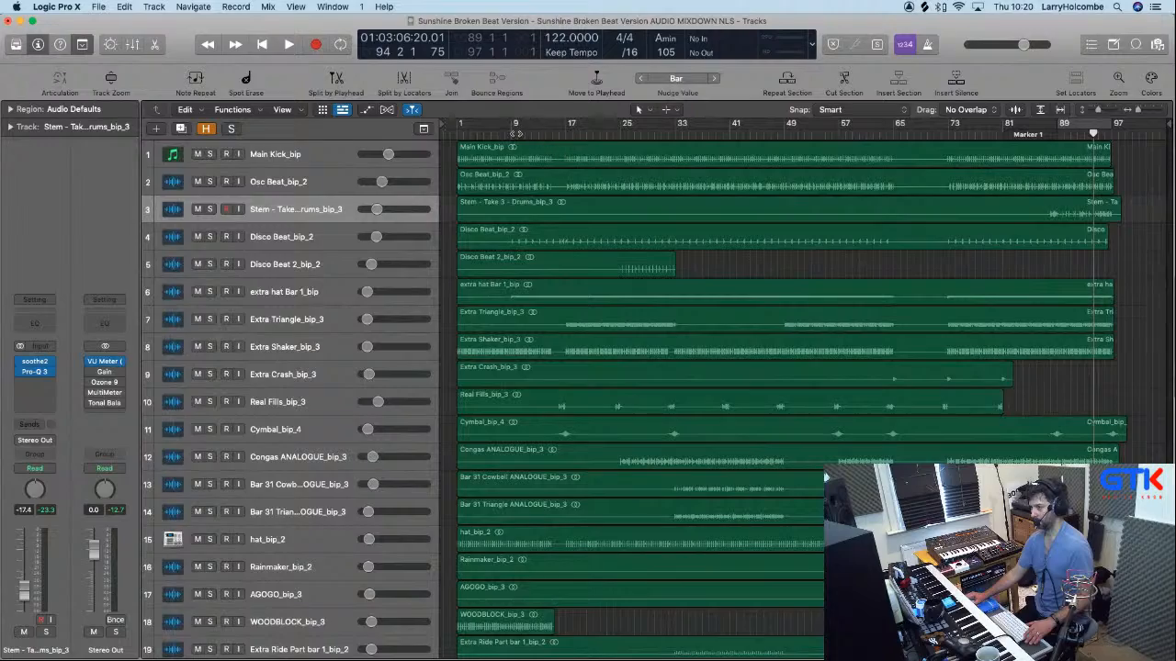
click(514, 134)
scroll(587, 181, down, 10)
key(x)
scroll(780, 405, right, 3)
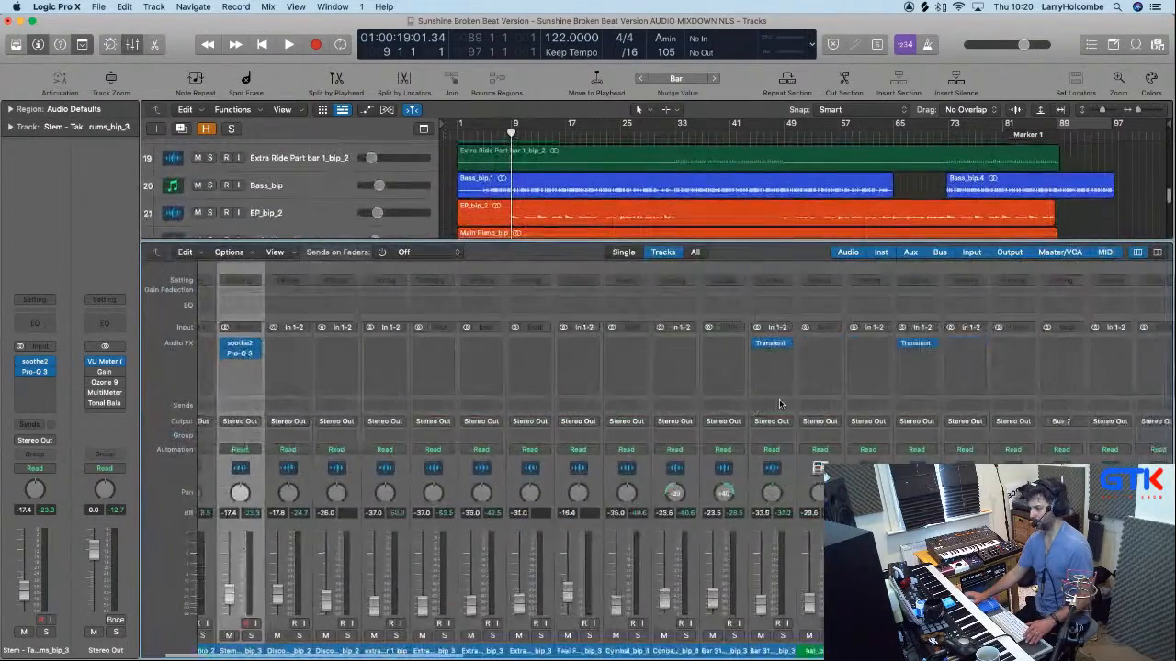
scroll(778, 404, right, 10)
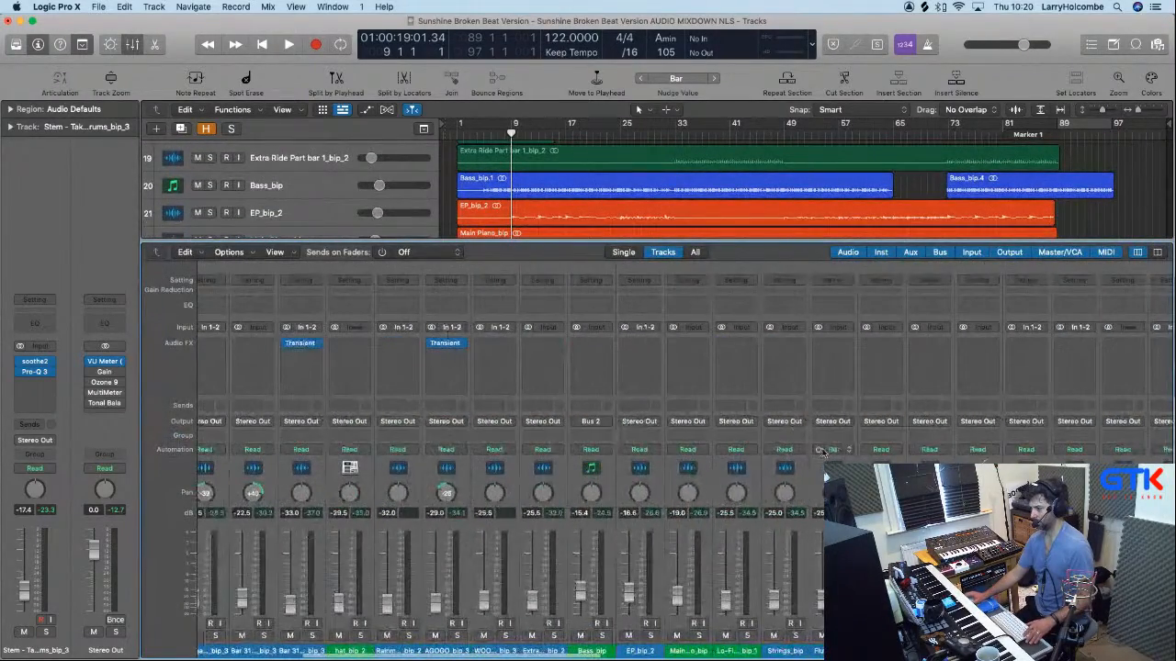
click(977, 376)
key(x)
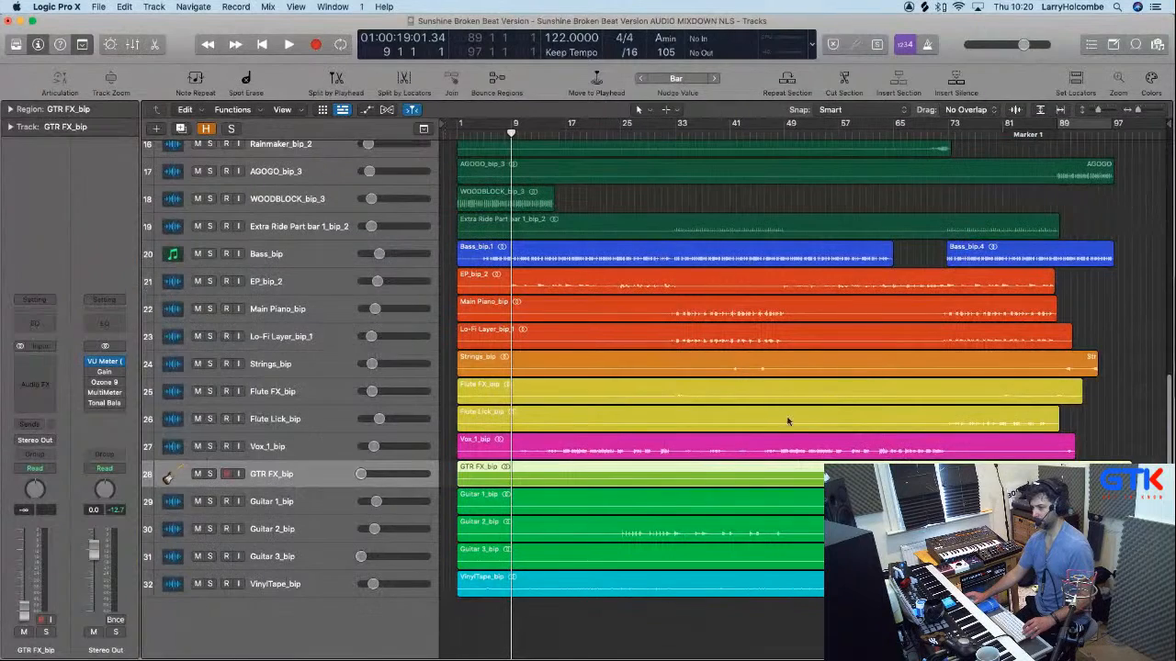
Play the ending from about bar 85 and raise the GTR FX track's volume to about -28 dB.
drag(705, 432, 1168, 654)
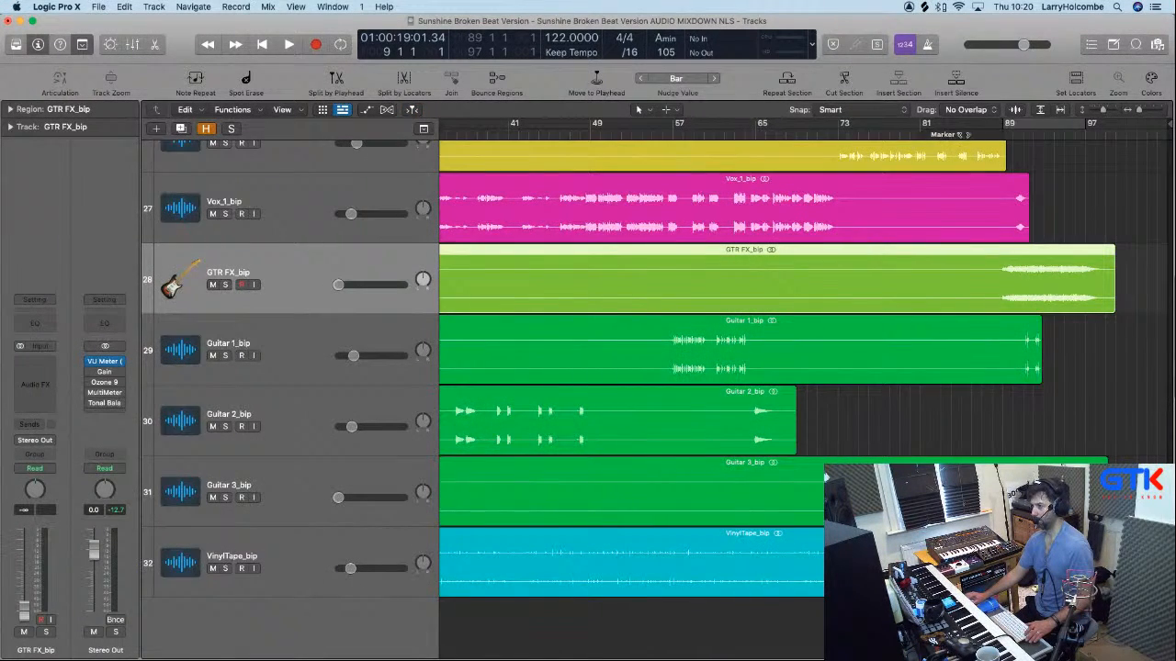
key(space)
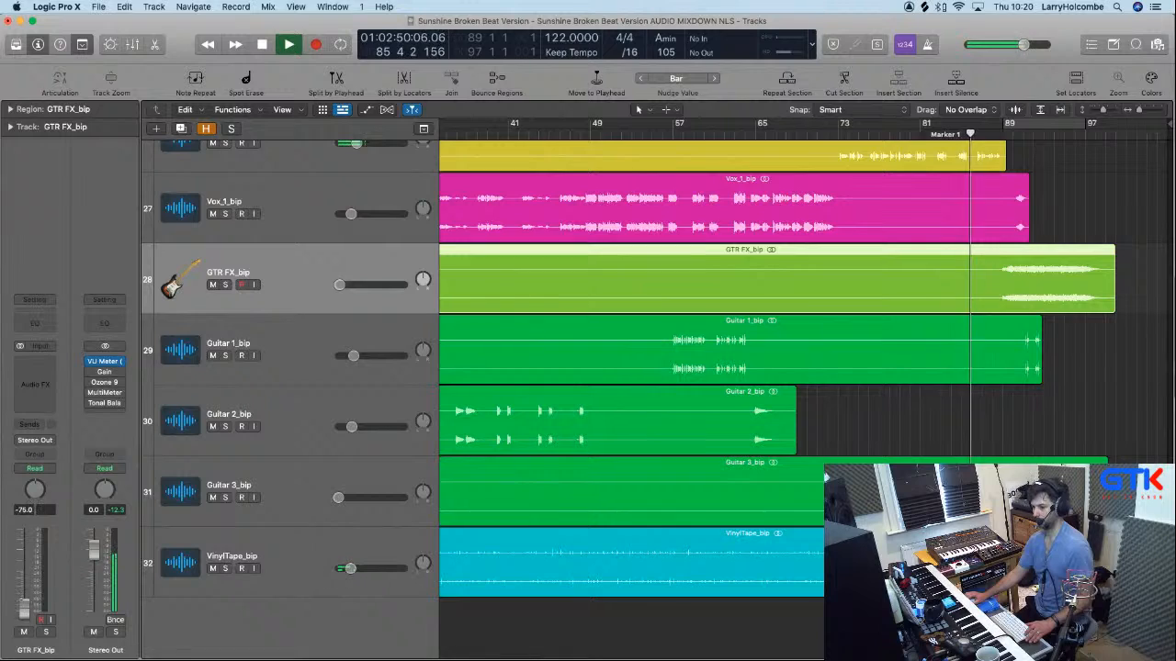
mouse_move(24, 610)
mouse_down()
mouse_move(26, 582)
mouse_move(25, 601)
mouse_up()
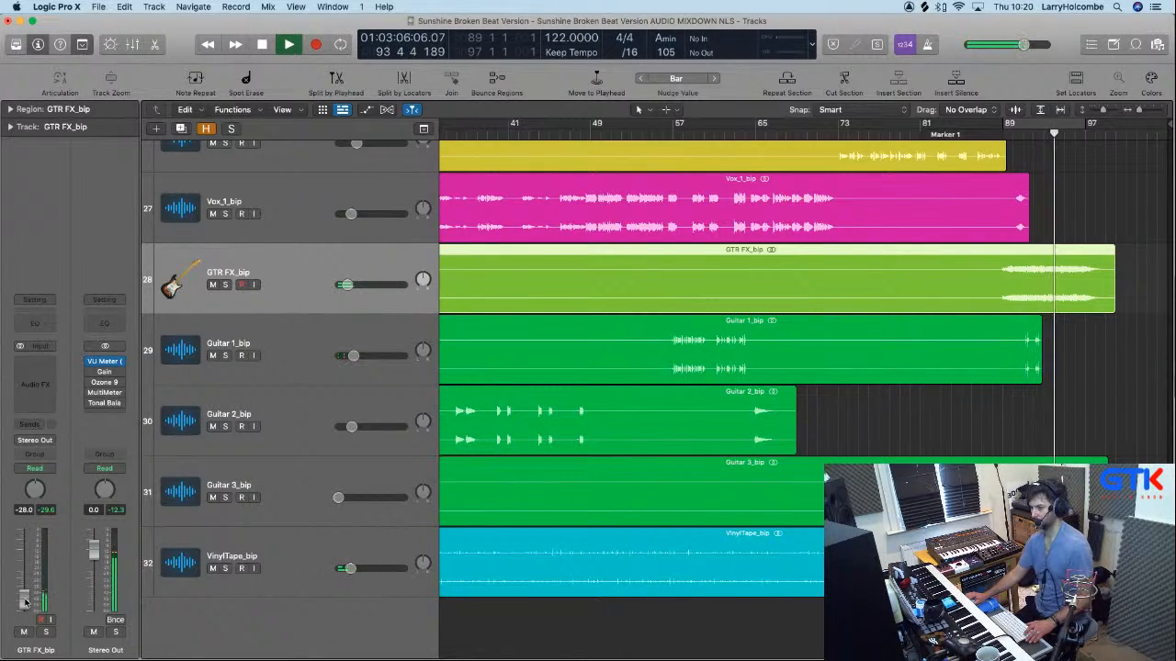
Loop bars 89 to 98 and set the Guitar 3 track's volume to -17.2 dB during playback.
click(246, 522)
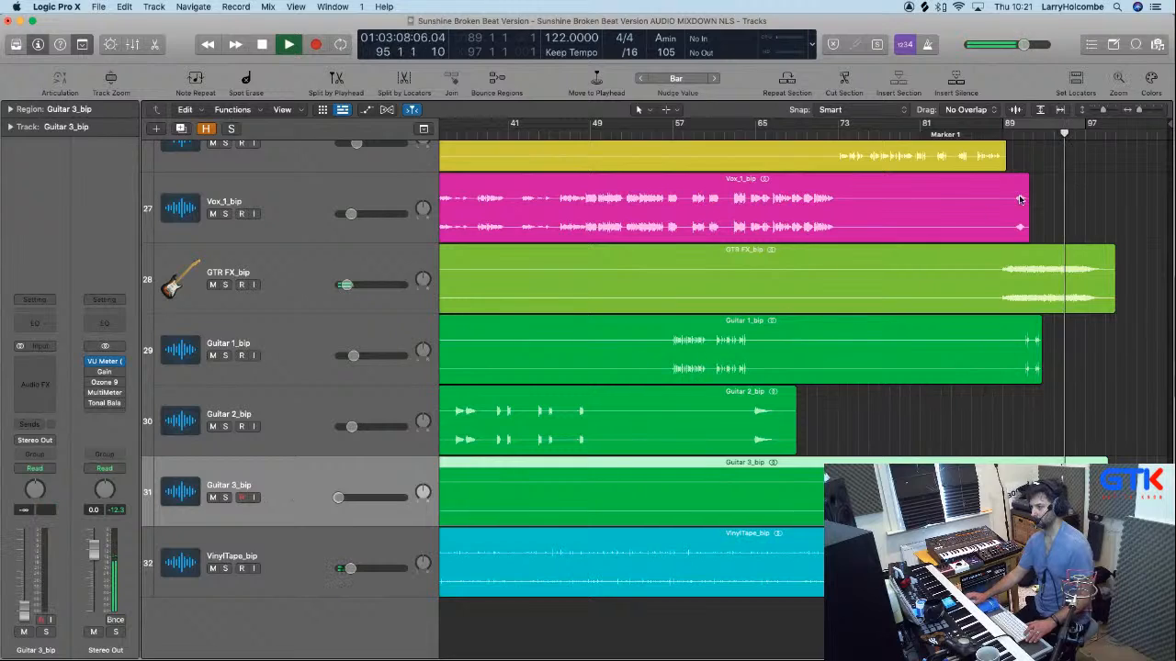
key(space)
drag(1005, 122, 1097, 134)
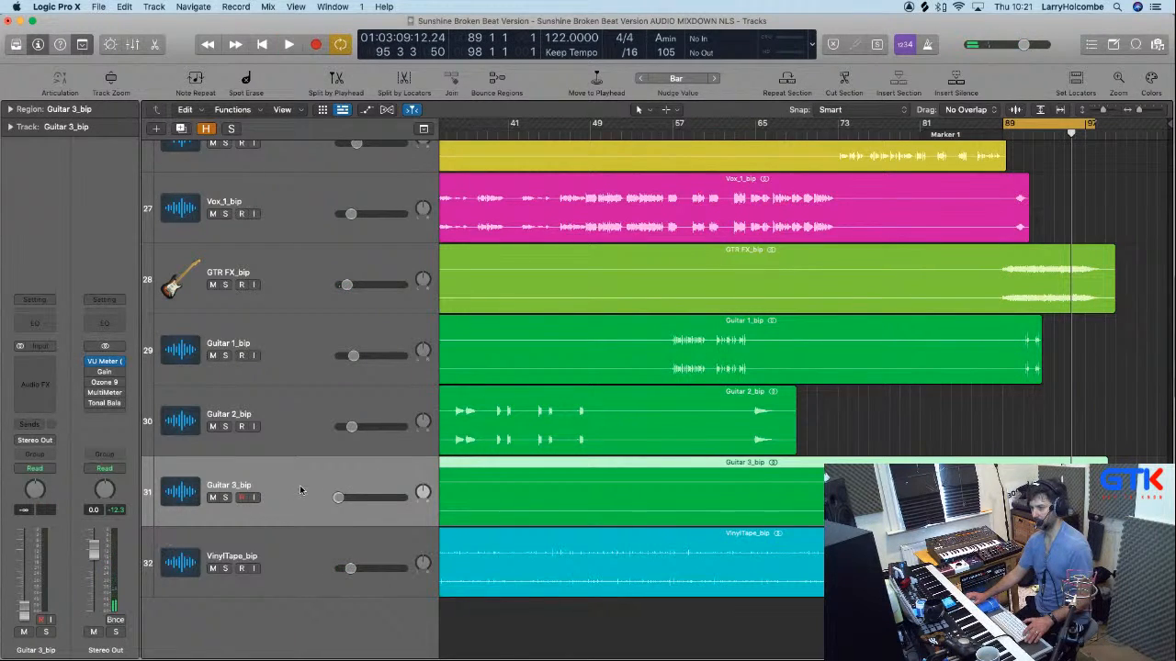
key(space)
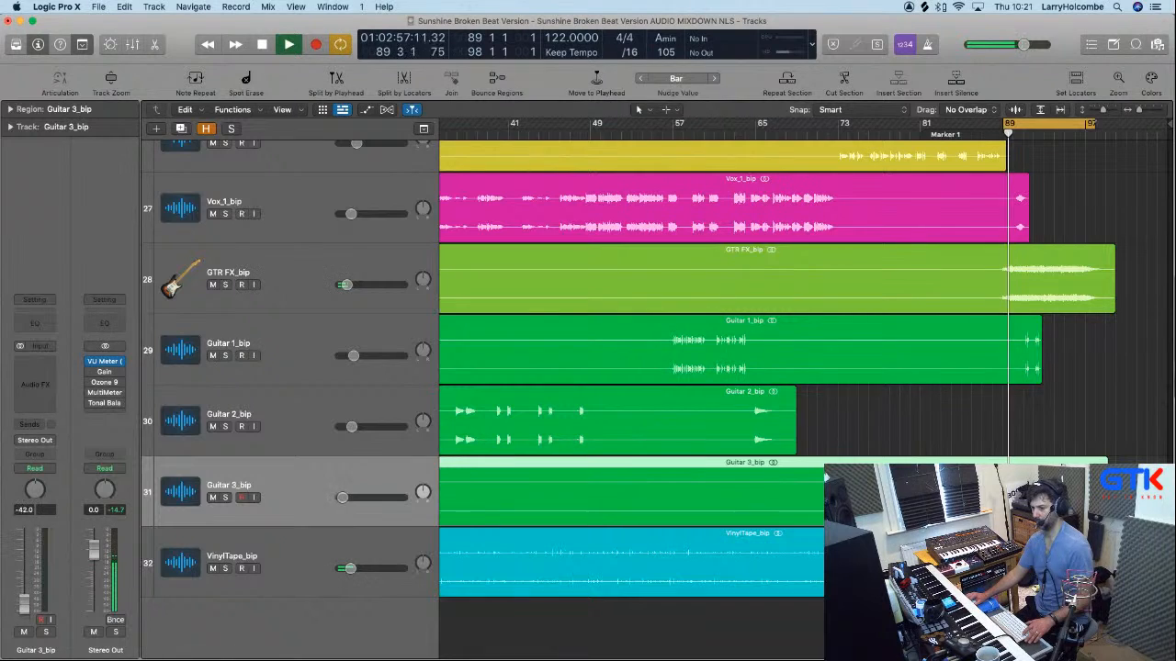
drag(25, 602, 25, 587)
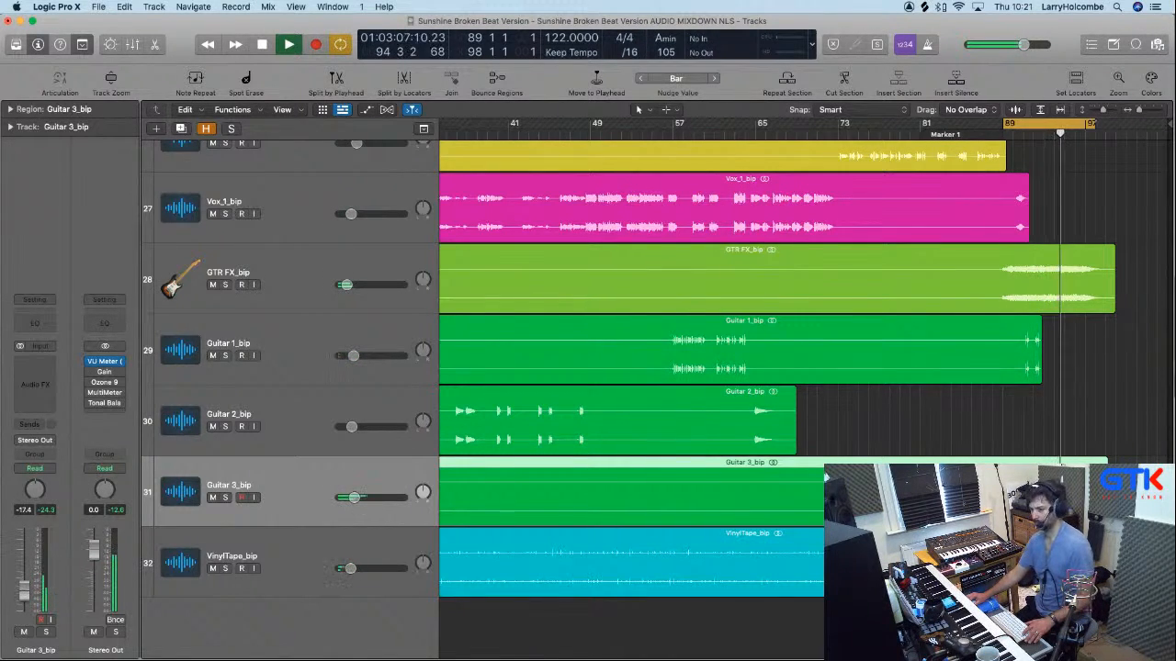
drag(25, 595, 25, 594)
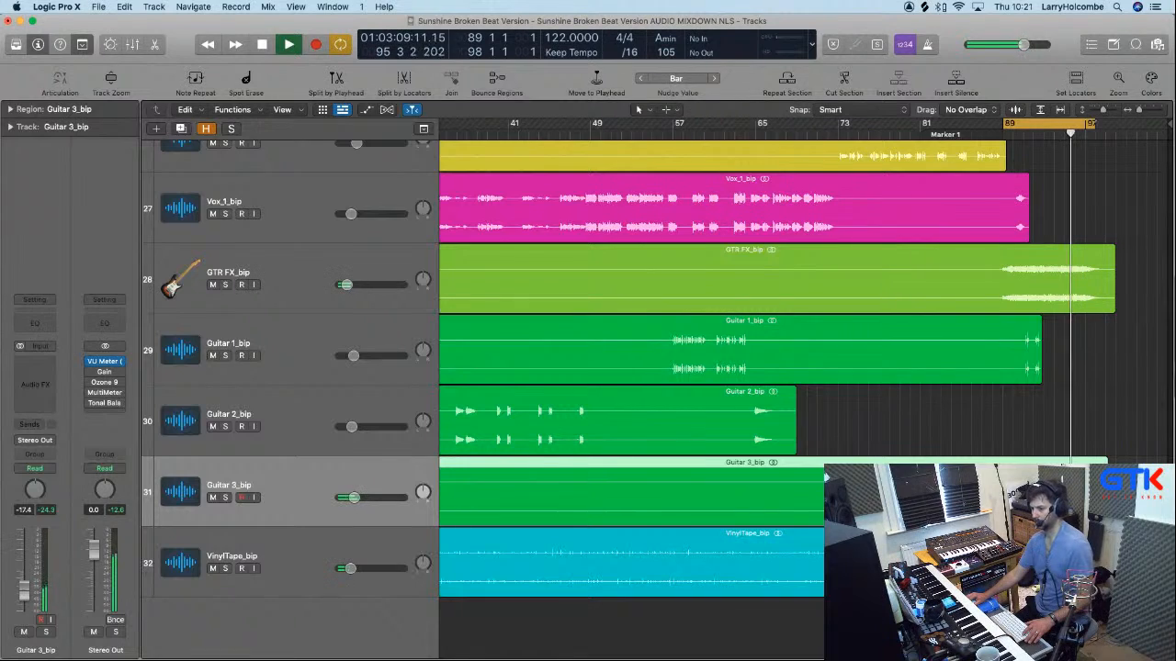
drag(25, 594, 24, 591)
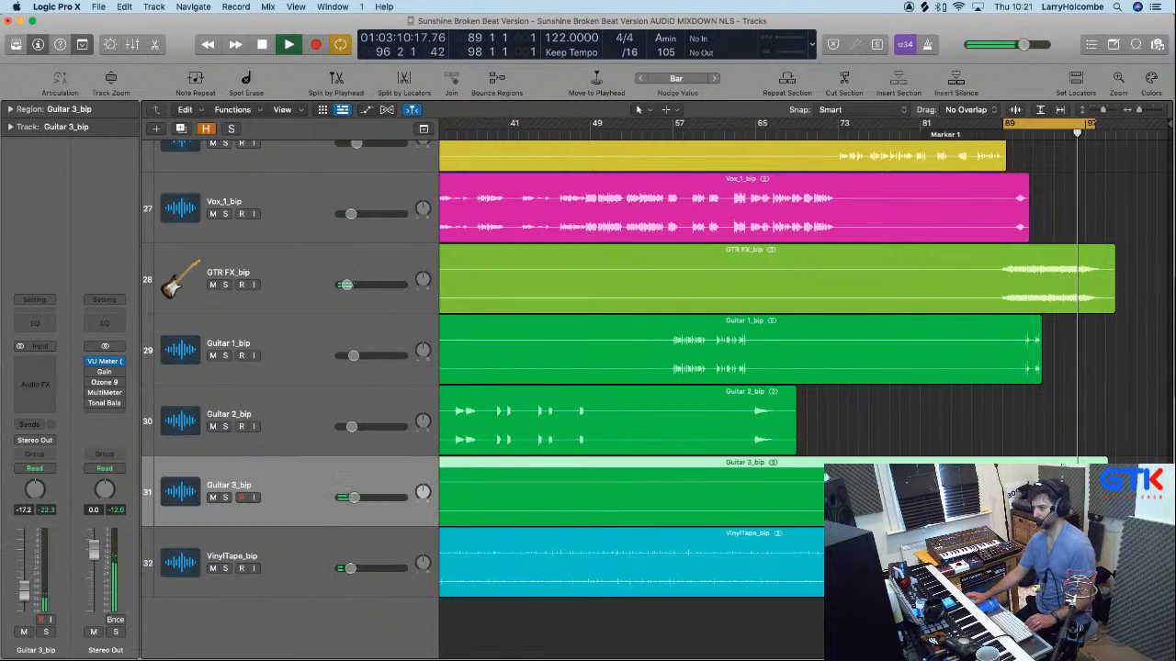
Stop playback and turn off the cycle range with the whole arrangement in view.
key(z)
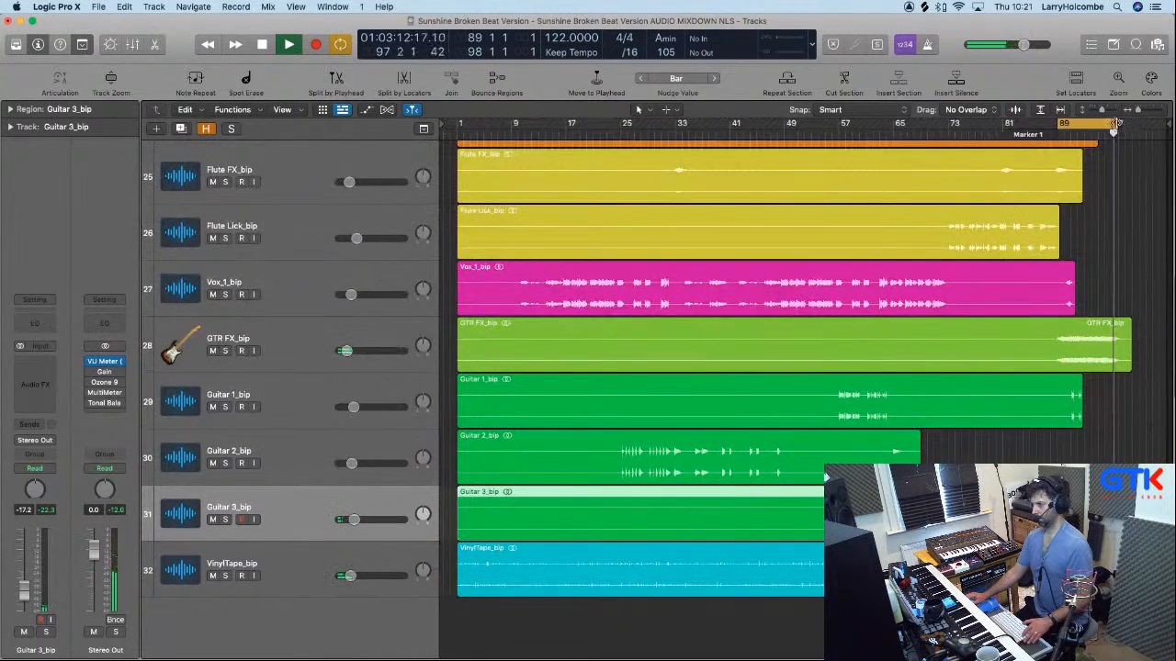
key(space)
click(1097, 222)
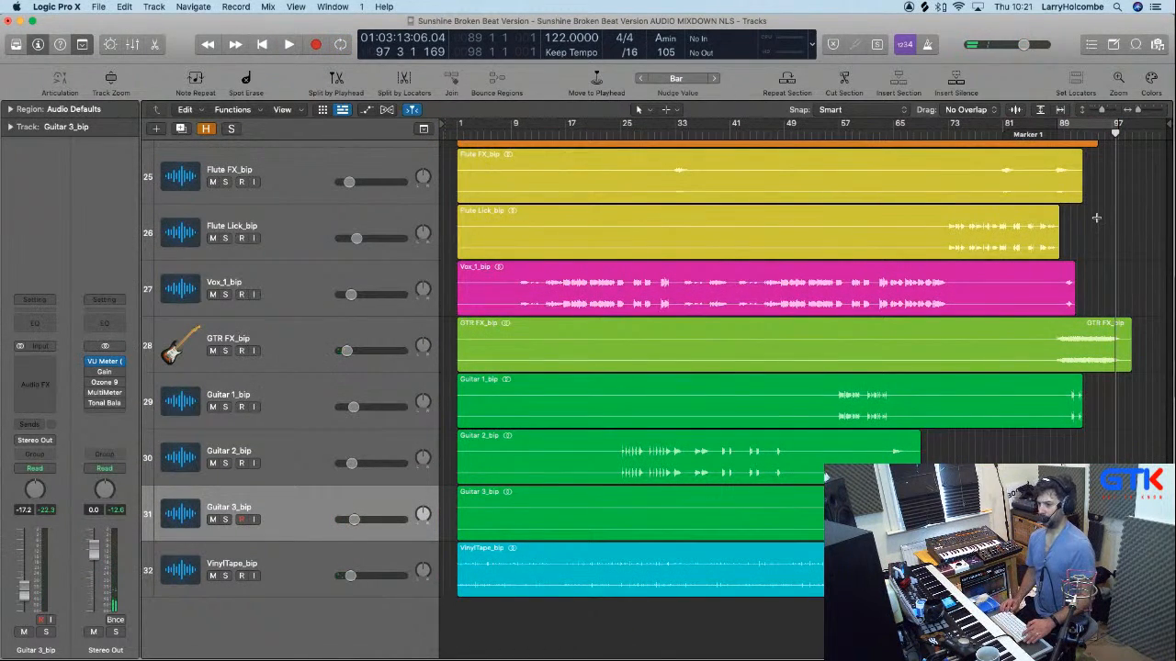
Review the regions of all tracks across the arrangement, and examine the bass, electric piano and main piano waveforms up close.
key(super+Up)
key(super+Up)
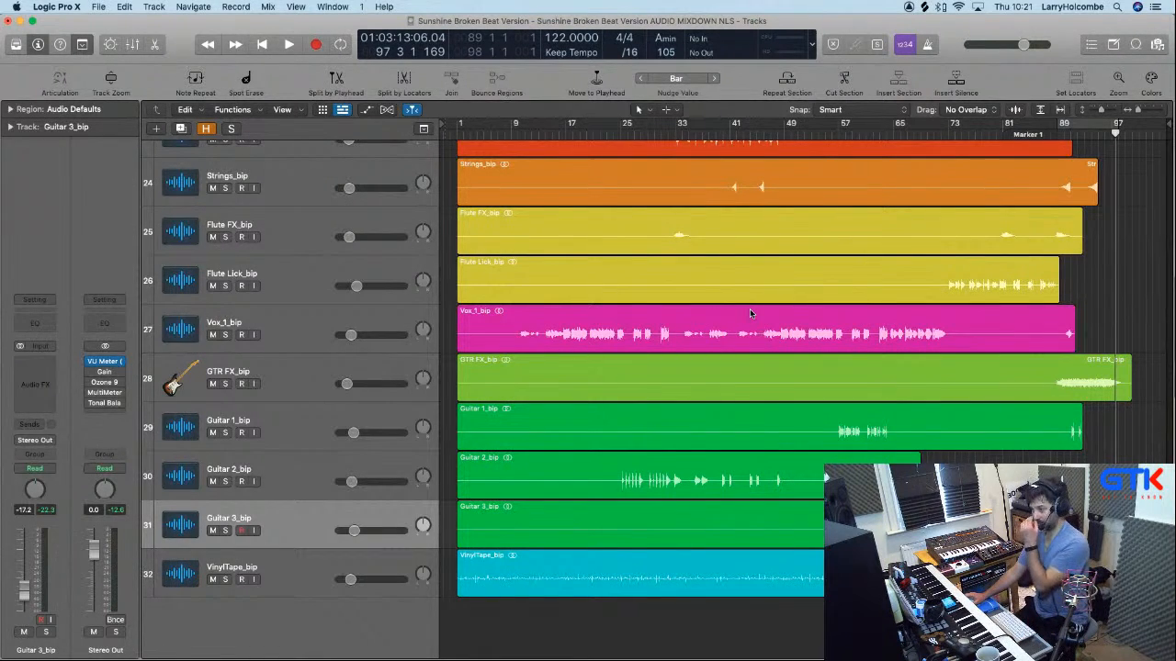
scroll(749, 313, up, 8)
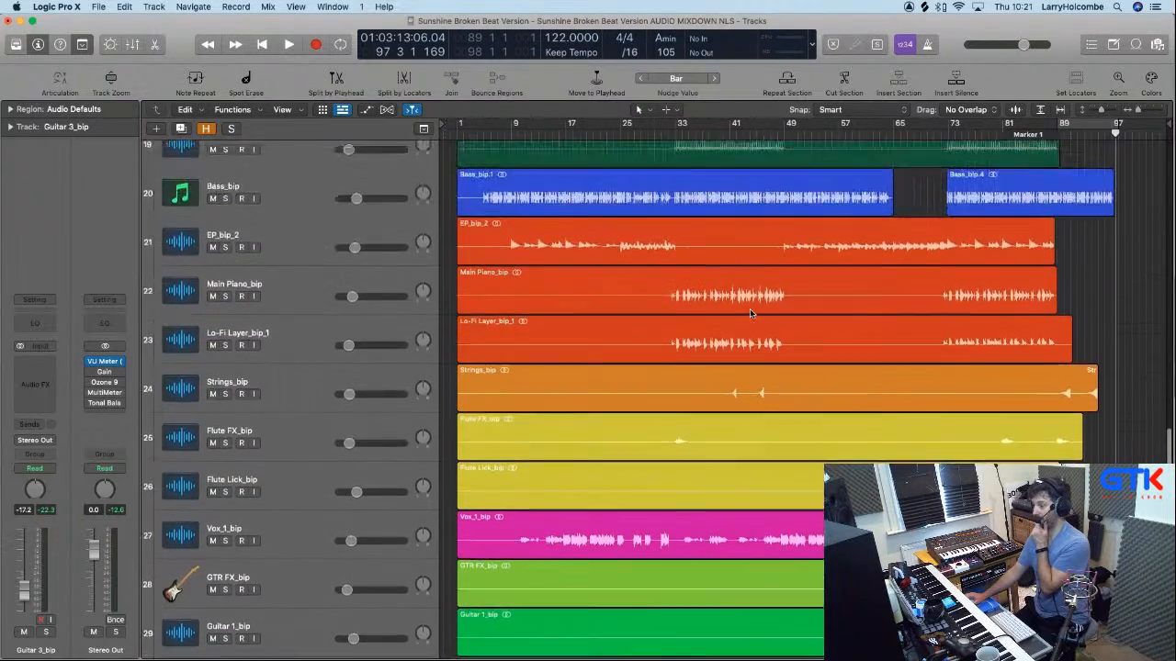
scroll(749, 313, up, 6)
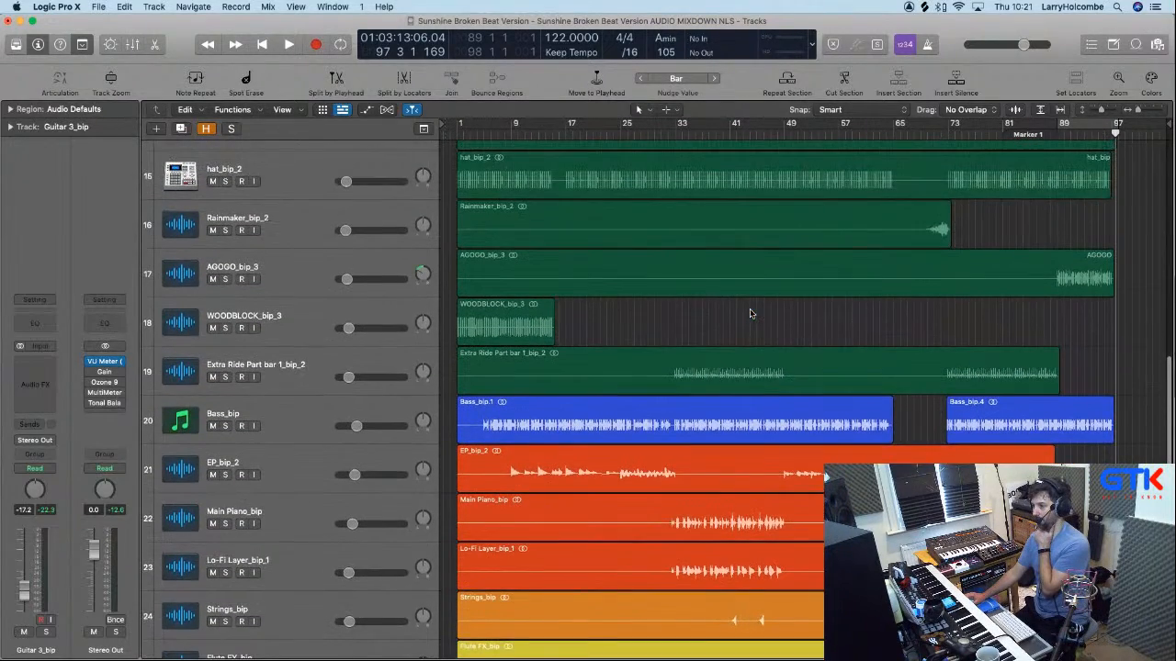
scroll(750, 314, up, 5)
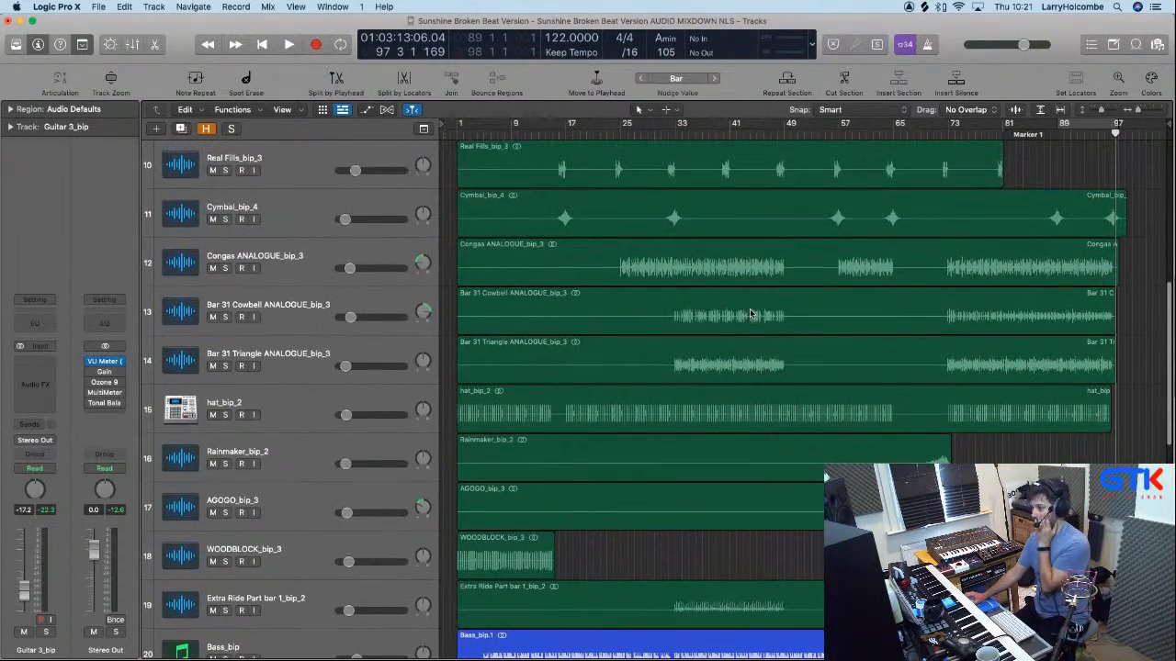
scroll(749, 313, up, 10)
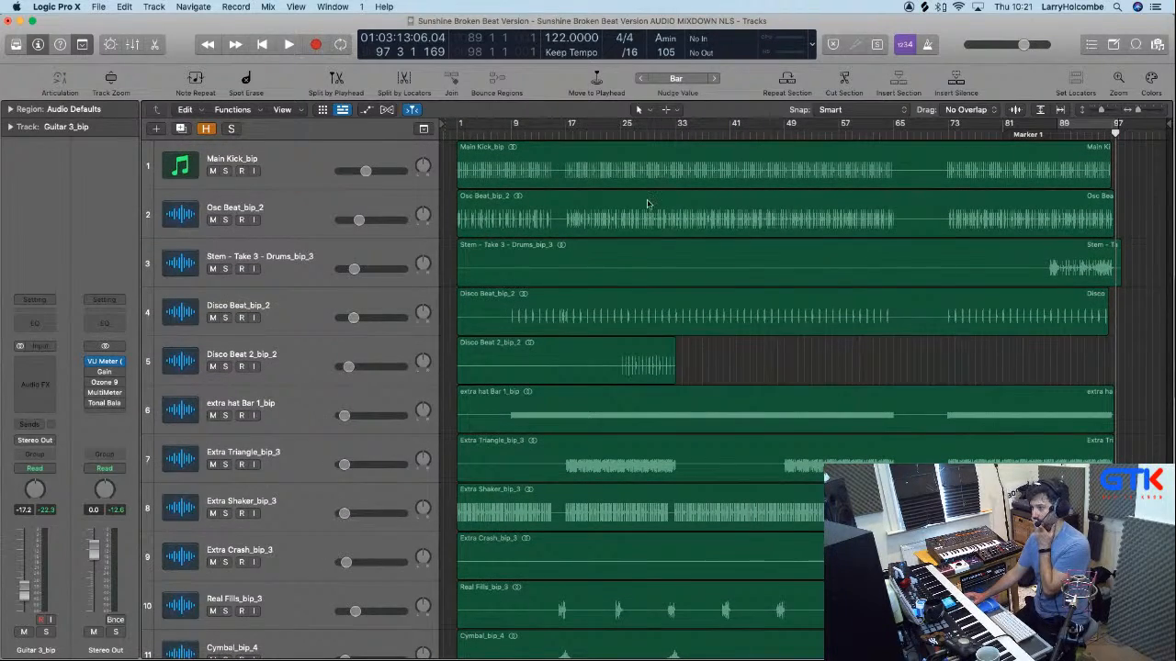
scroll(830, 425, down, 13)
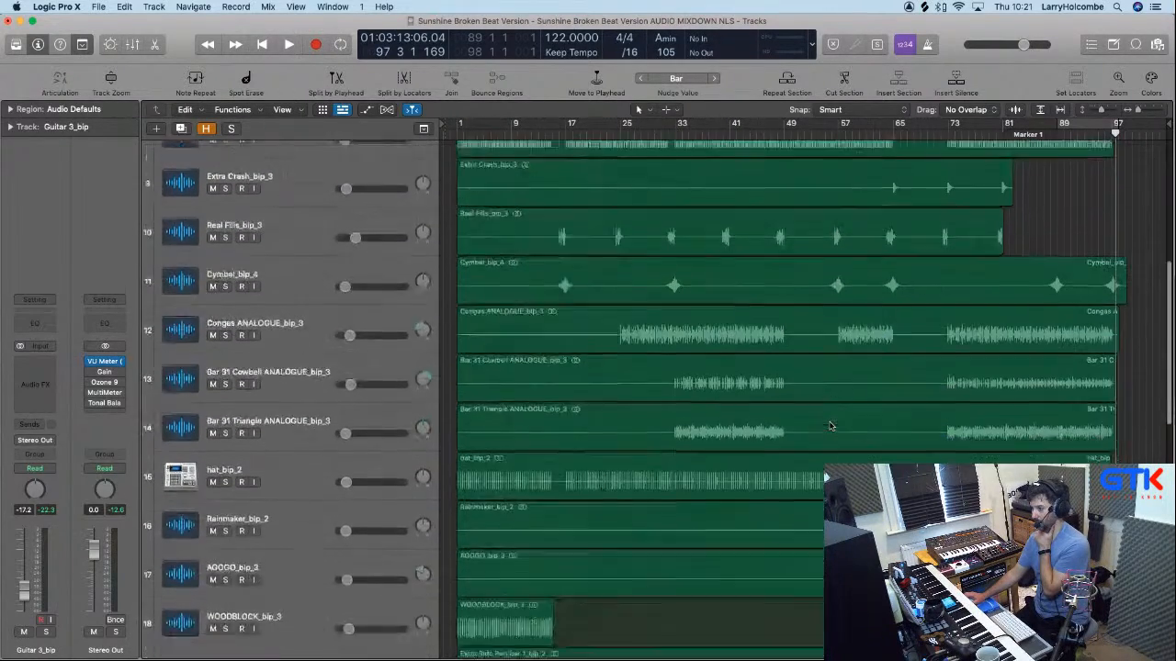
scroll(830, 425, down, 2)
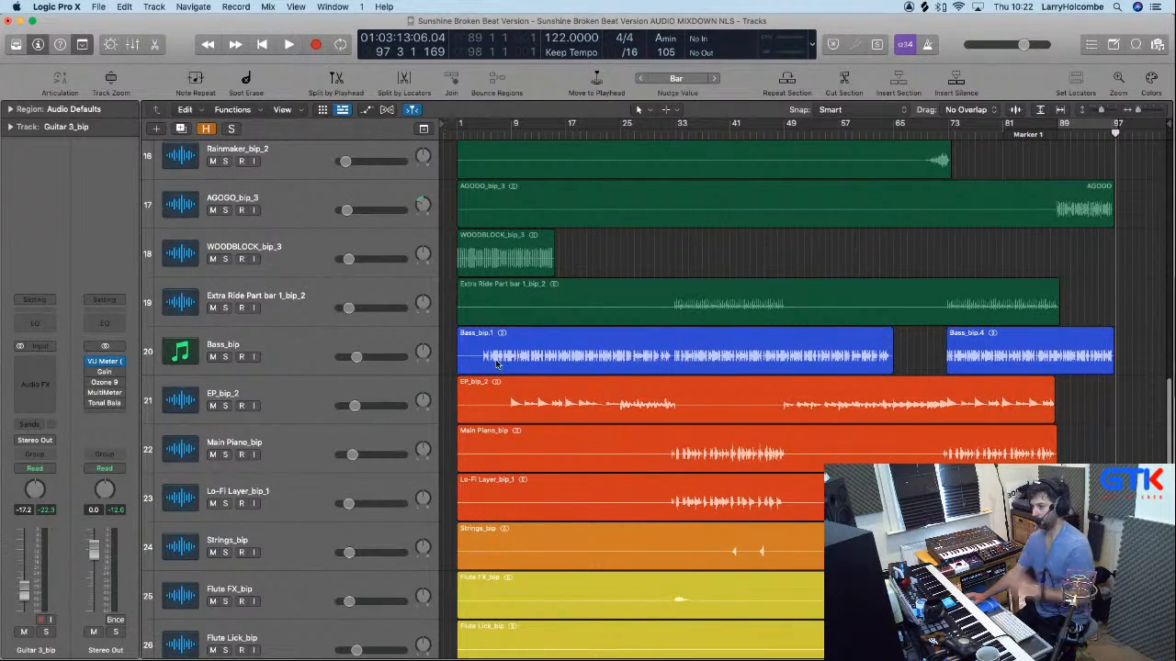
drag(488, 361, 810, 485)
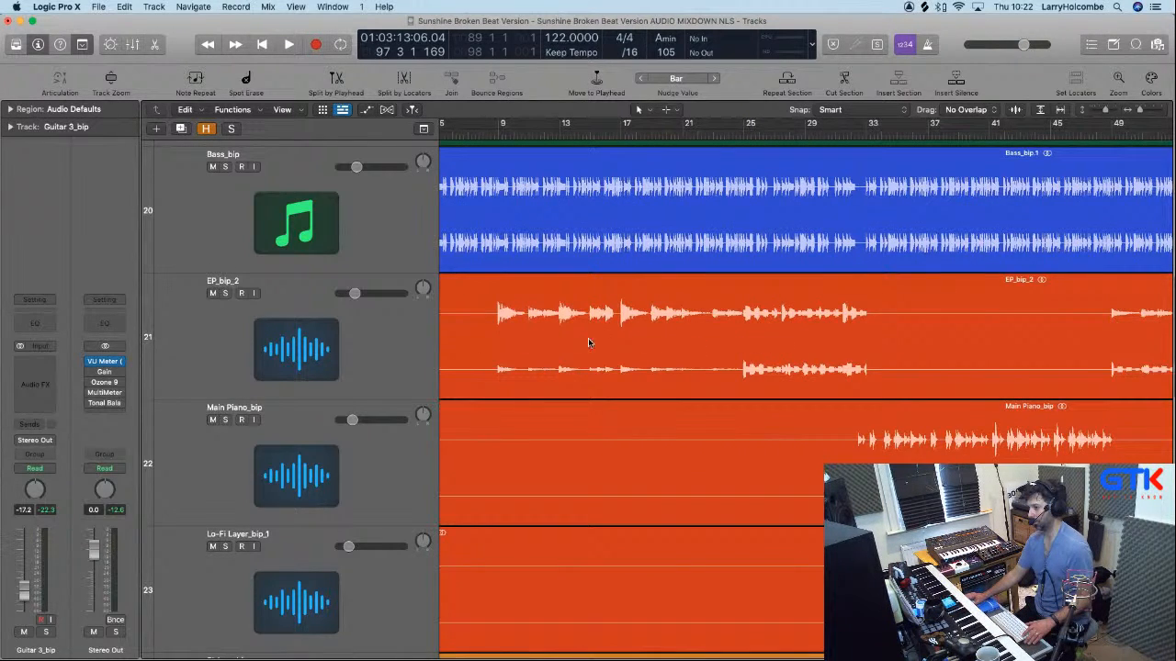
scroll(575, 339, right, 1)
scroll(575, 339, down, 4)
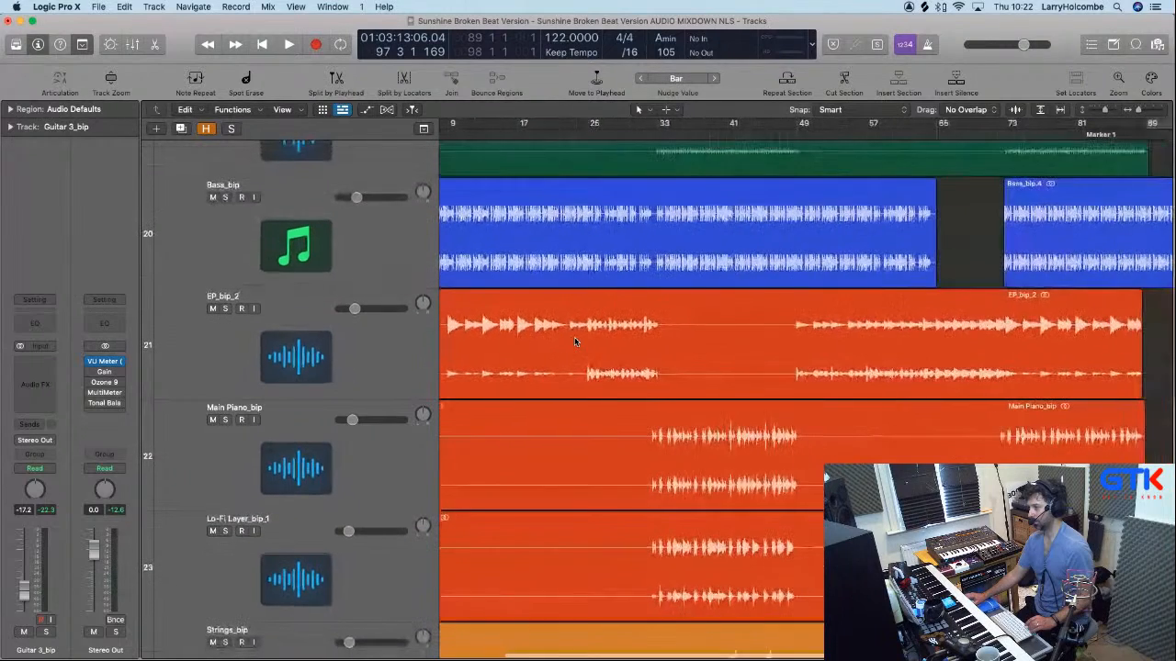
scroll(965, 355, left, 1)
scroll(966, 350, left, 2)
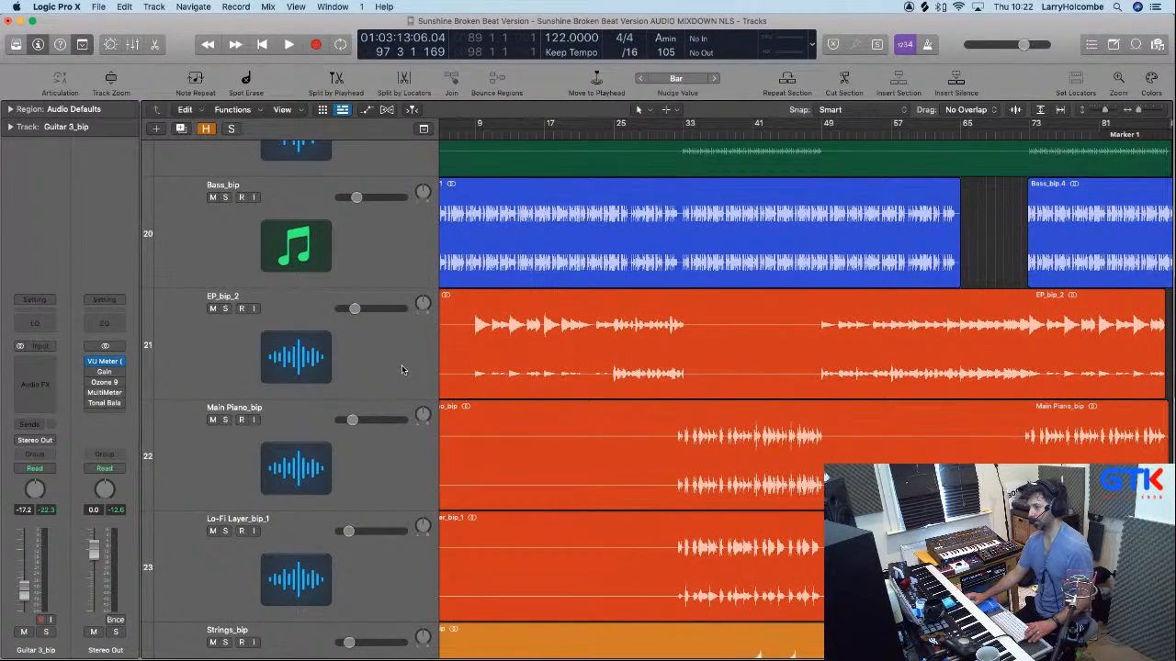
Loop bars 9 to 25, solo the Vox_1 track, audition it and select it.
scroll(758, 370, down, 10)
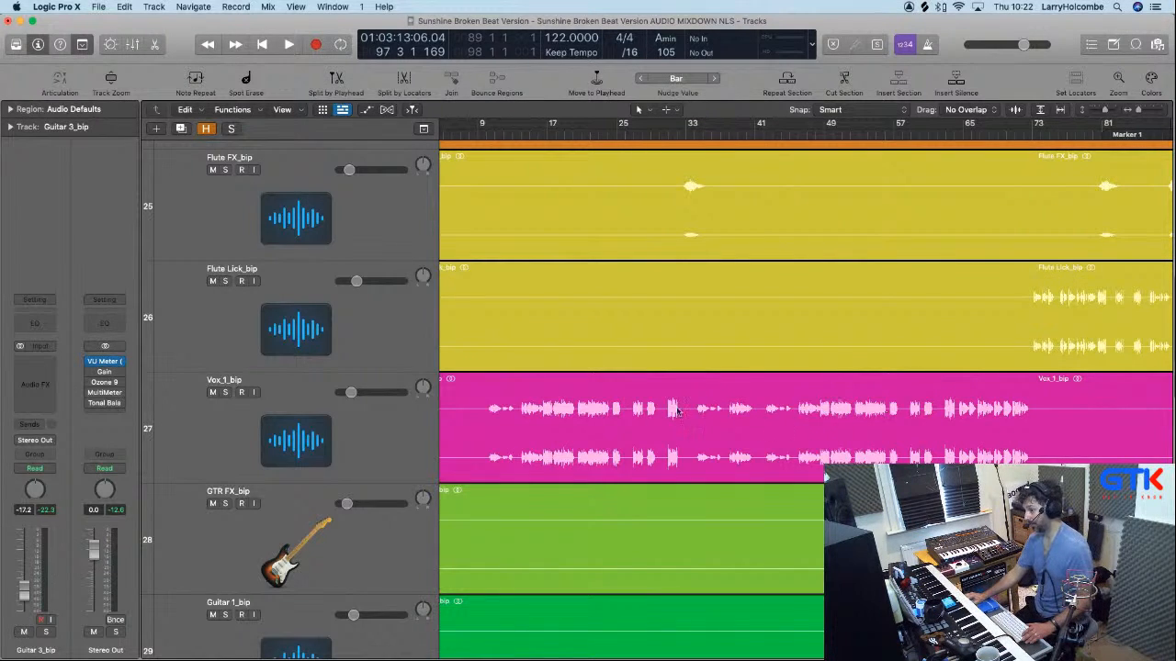
drag(480, 126, 617, 126)
click(225, 393)
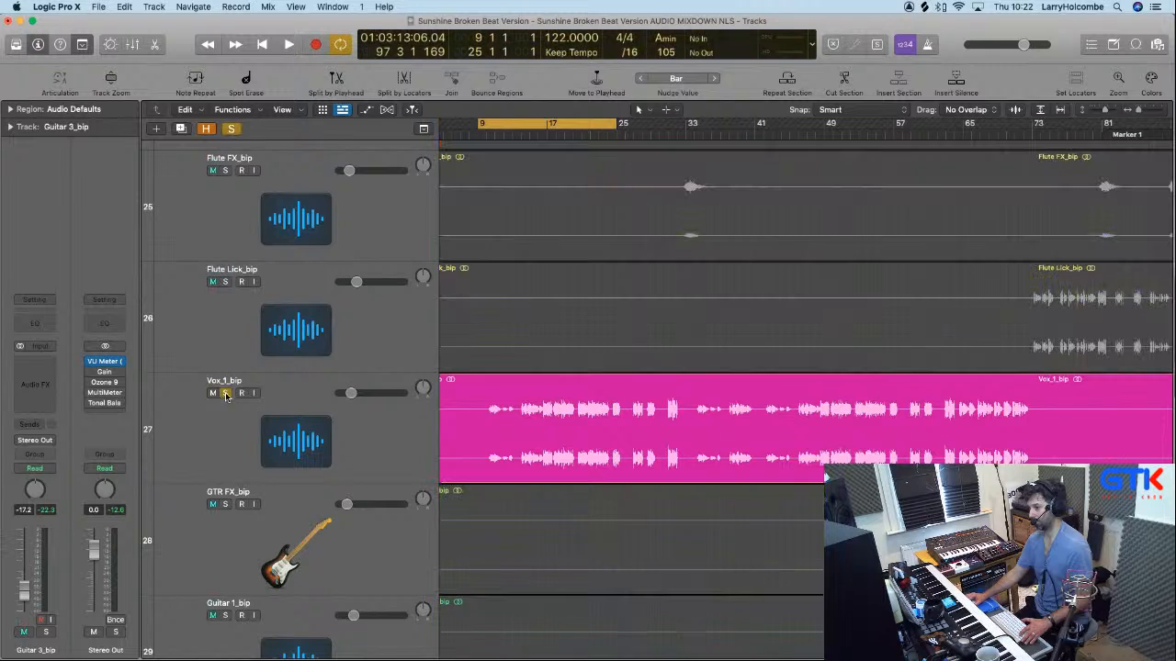
key(space)
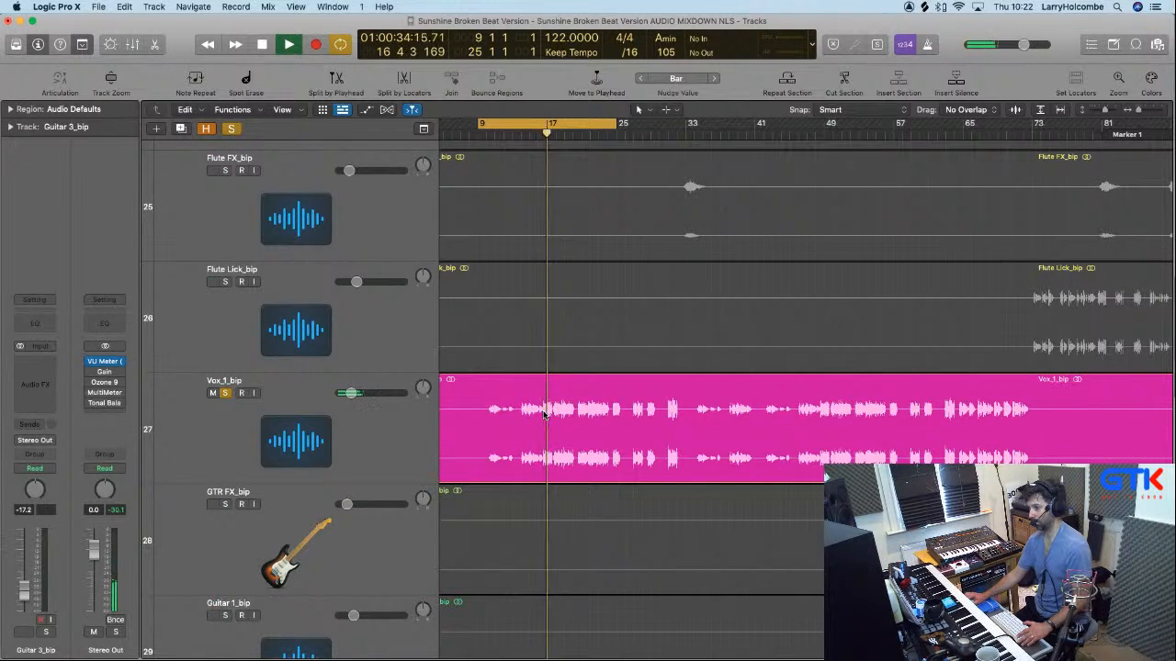
click(337, 433)
key(space)
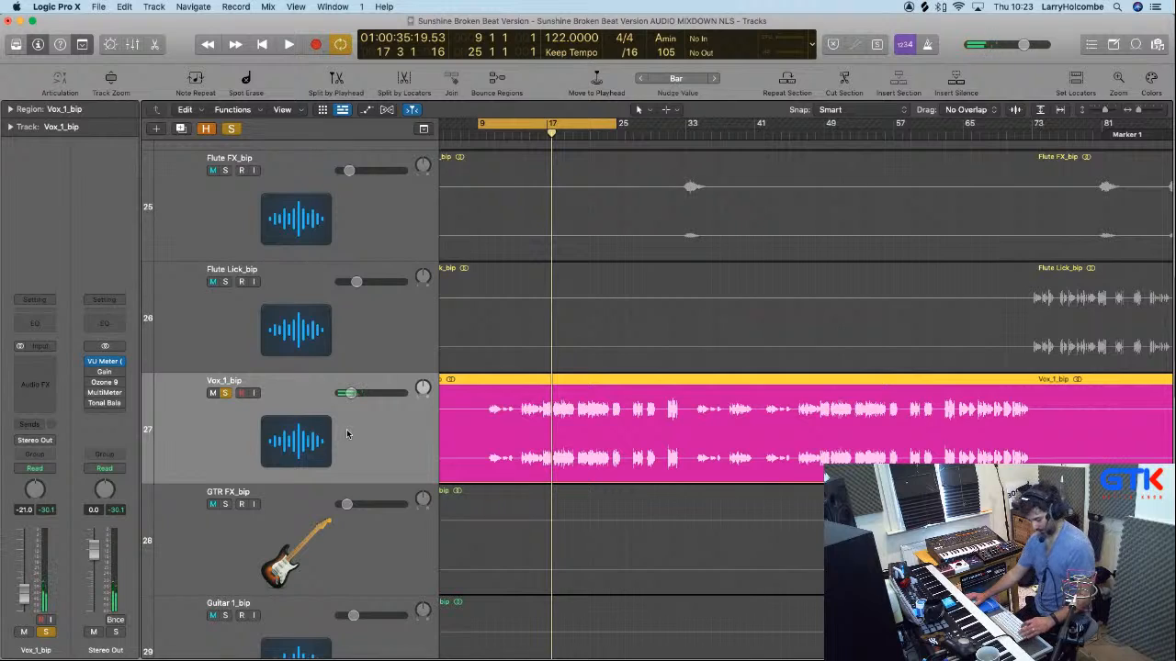
Create a new audio track below Vox_1_bip and move the vocal passage from bar 9 to bar 16 onto it.
key(alt+super+a)
drag(465, 344, 609, 441)
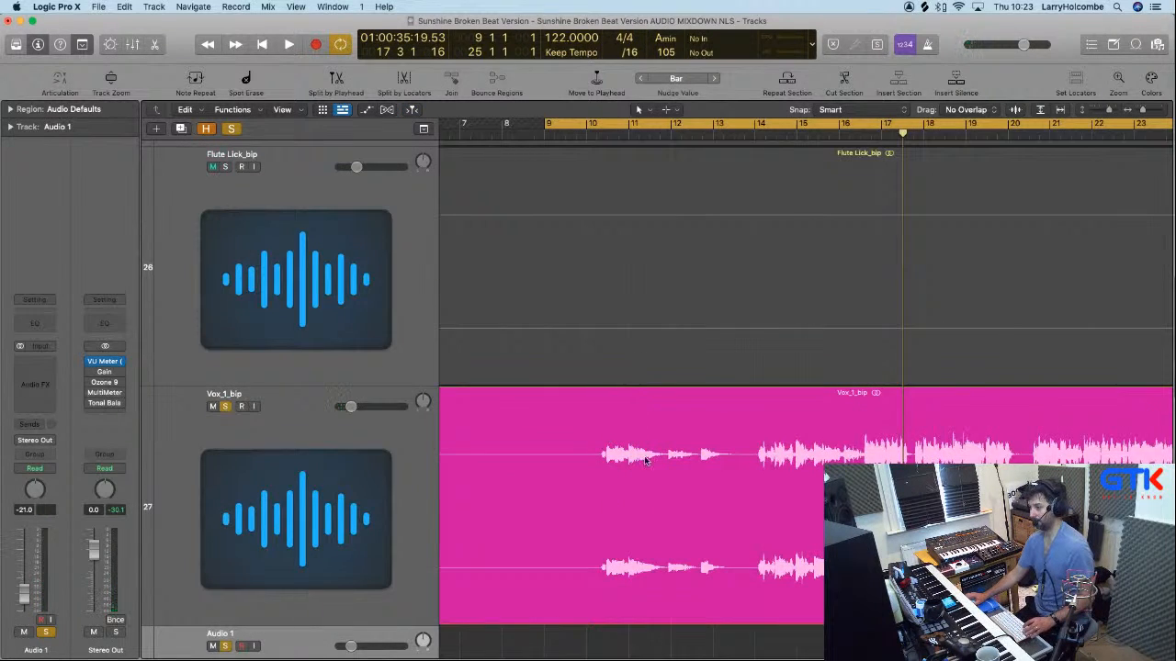
drag(571, 484, 862, 487)
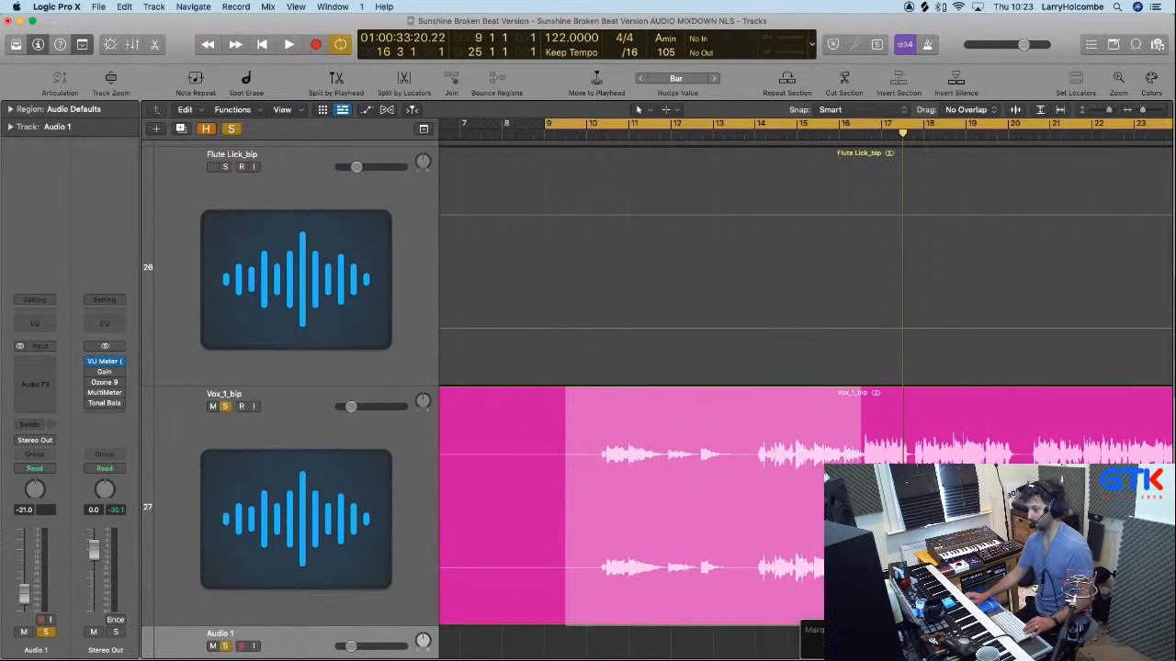
key(z)
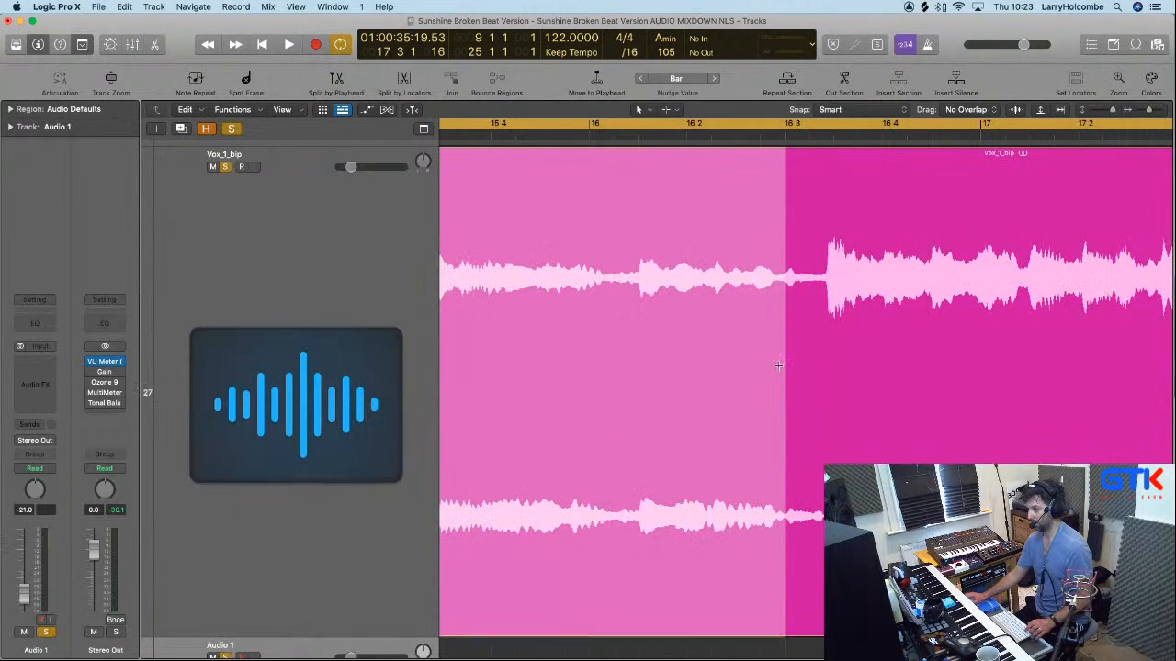
drag(783, 325, 821, 326)
key(z)
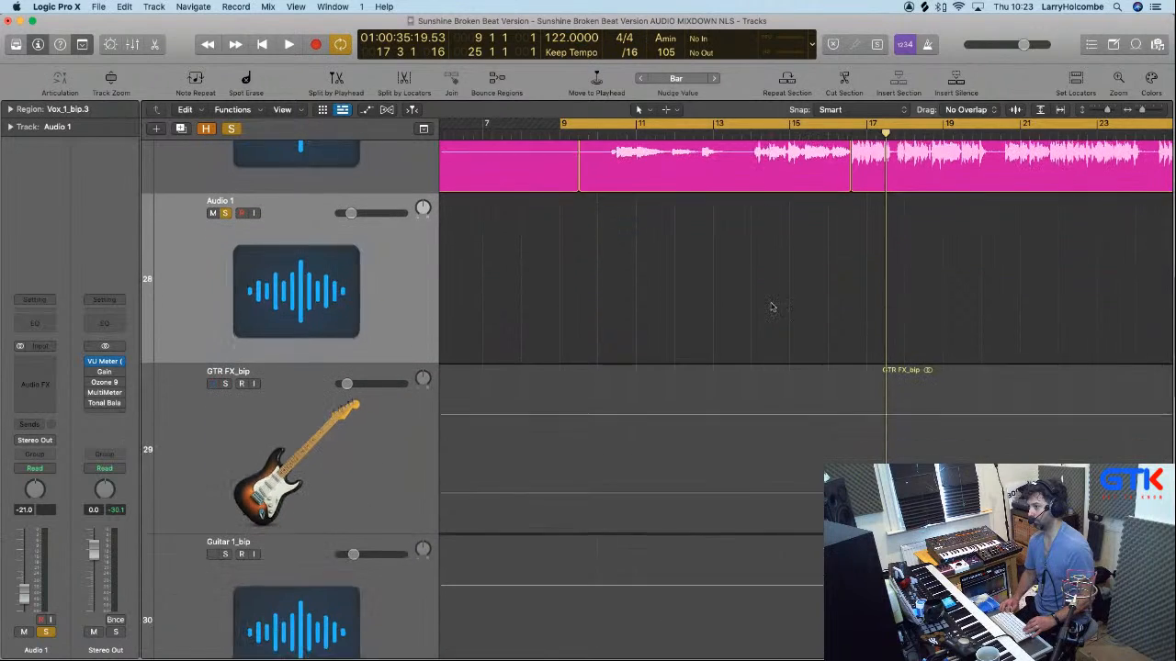
drag(730, 255, 733, 386)
scroll(735, 321, up, 2)
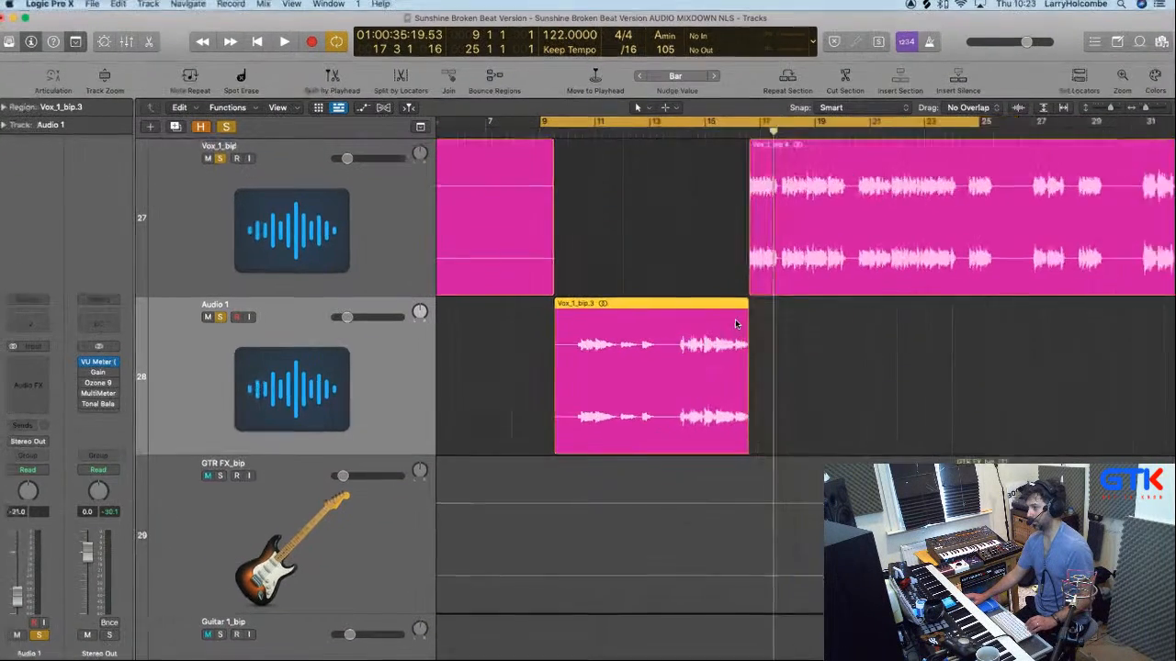
Move the vocal passage between about bars 33 and 37 from Vox_1_bip down to the Audio 1 track.
scroll(735, 320, right, 2)
scroll(731, 322, down, 3)
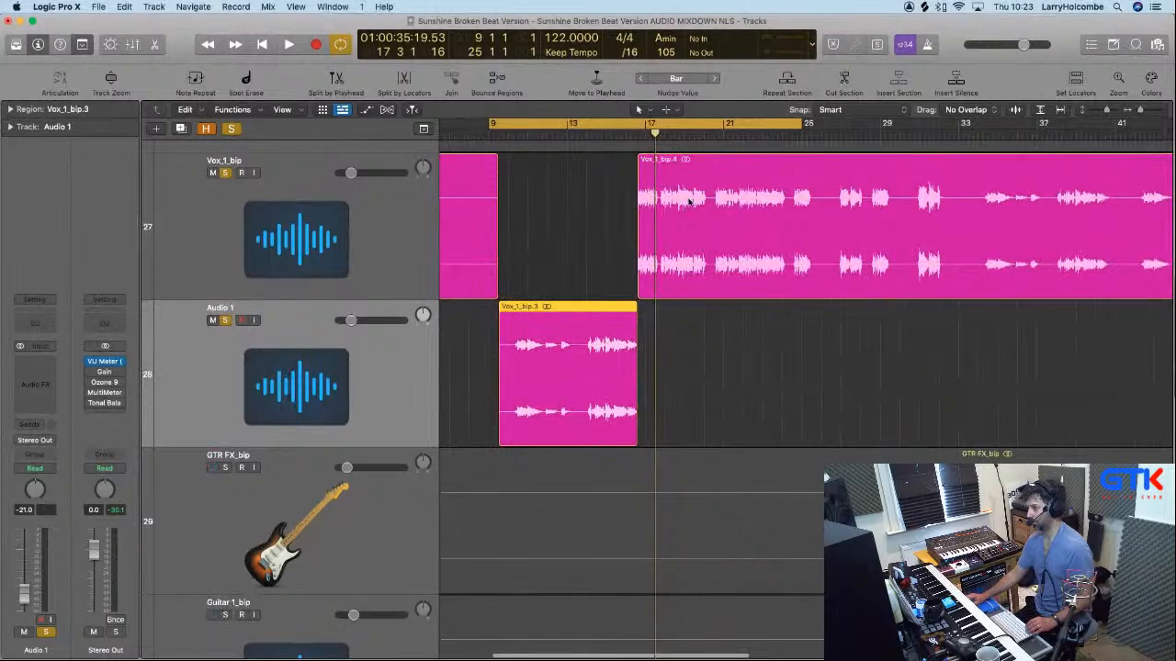
drag(965, 210, 992, 368)
scroll(1019, 290, right, 3)
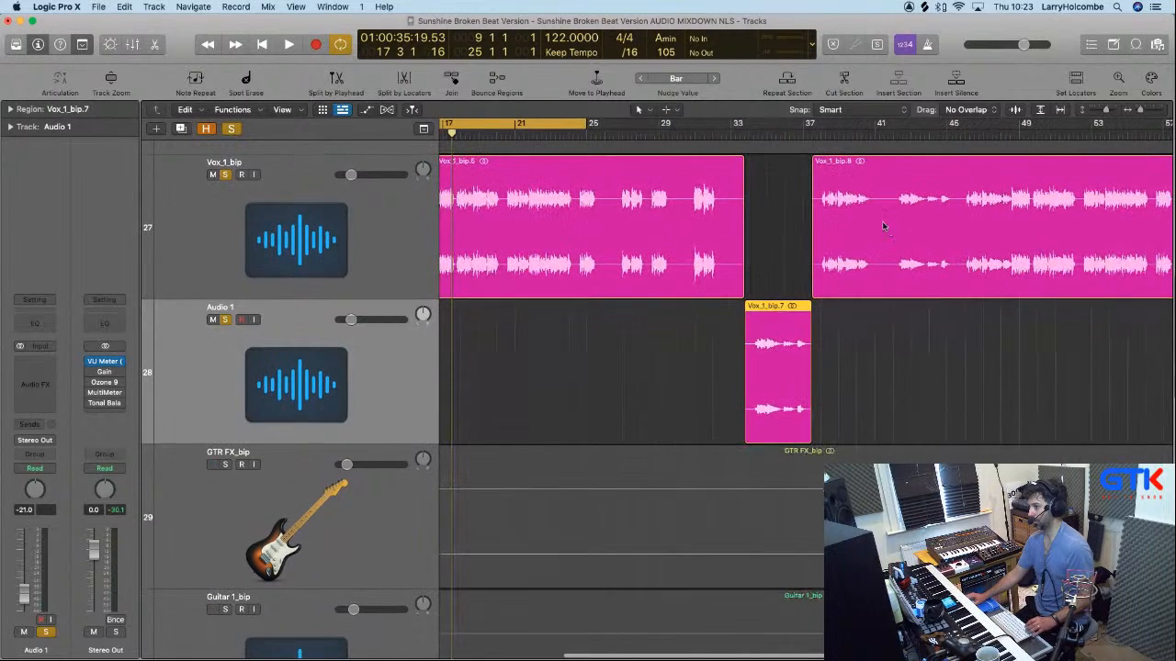
Audition the vocal from bar 37 and move its passage up to about bar 45 onto the Audio 1 track.
click(814, 130)
key(space)
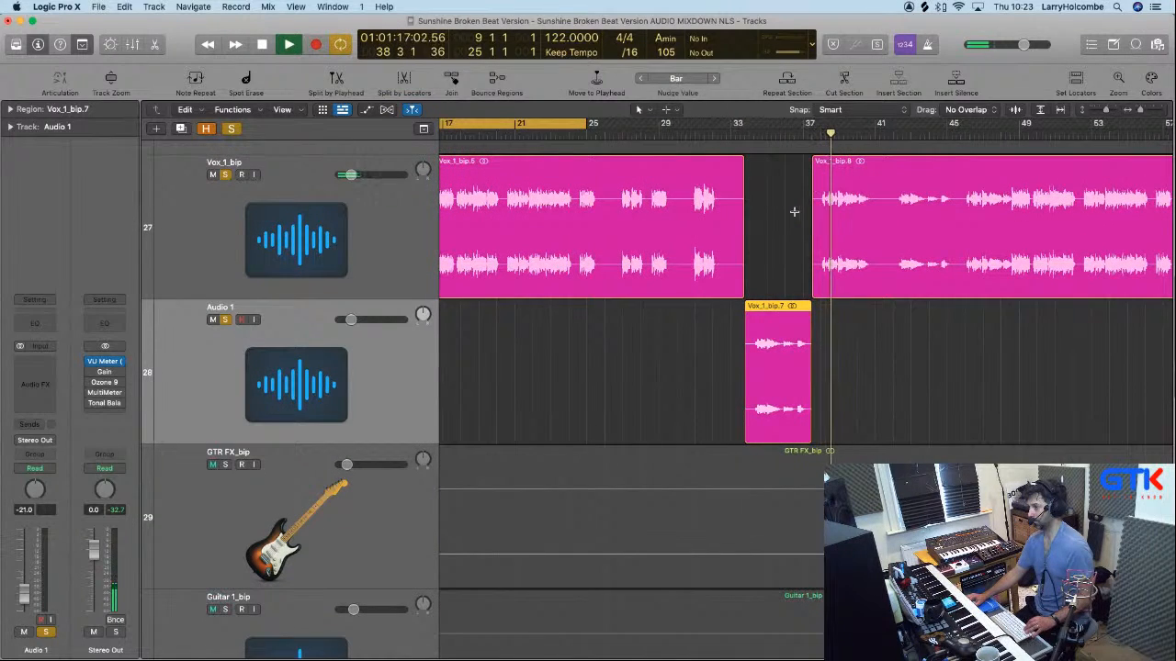
drag(797, 219, 960, 218)
click(897, 229)
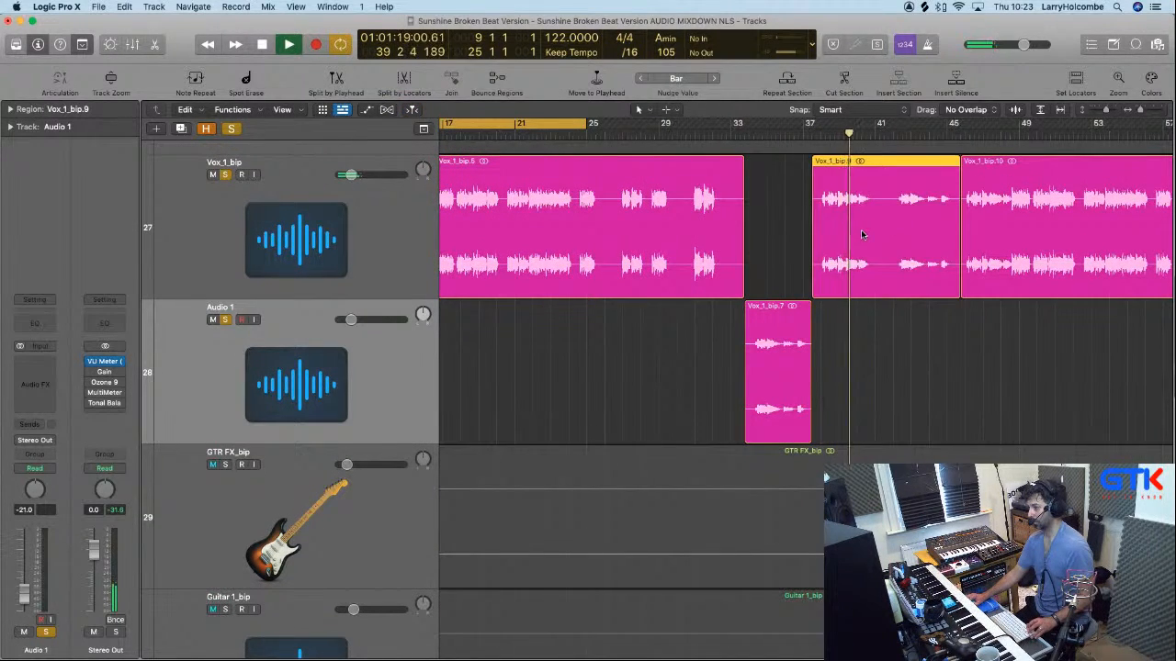
drag(861, 232, 869, 310)
scroll(870, 308, left, 5)
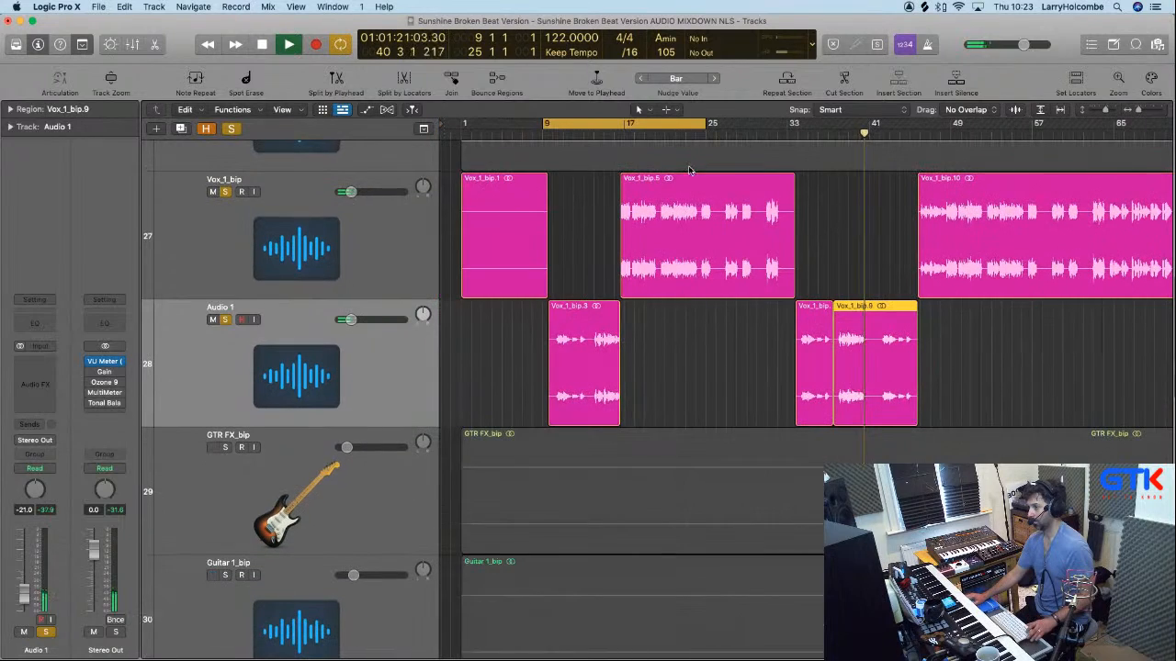
Turn off the cycle range, delete the silent opening region of the Vox_1_bip track and stop playback.
click(659, 124)
scroll(788, 189, right, 2)
scroll(788, 187, down, 3)
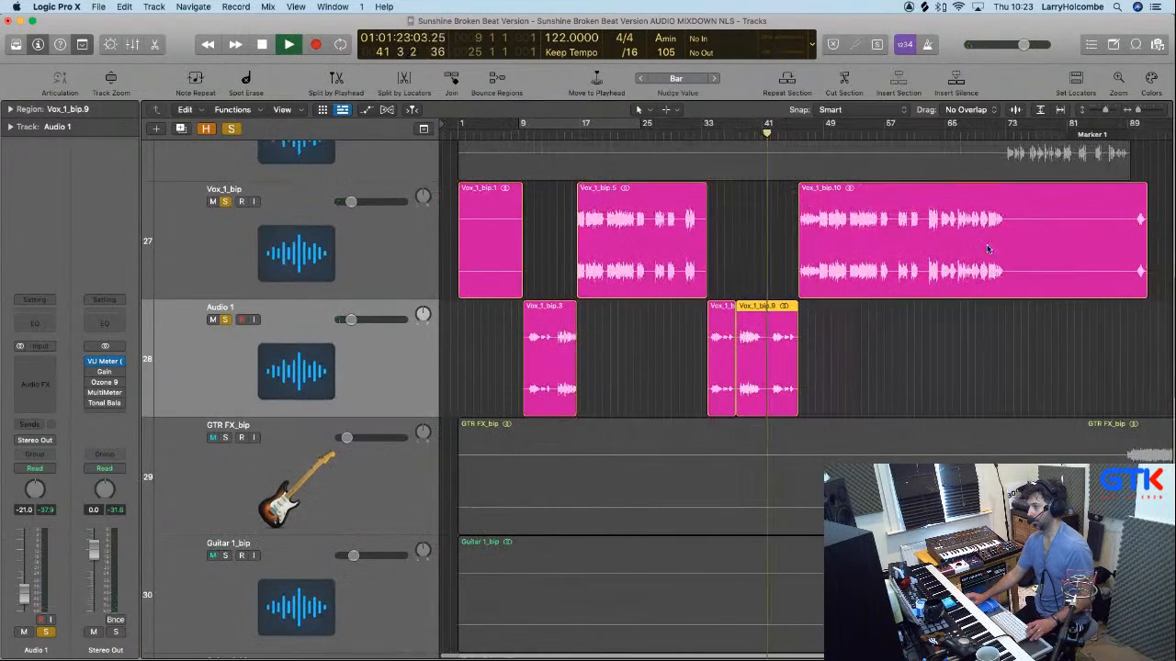
click(495, 248)
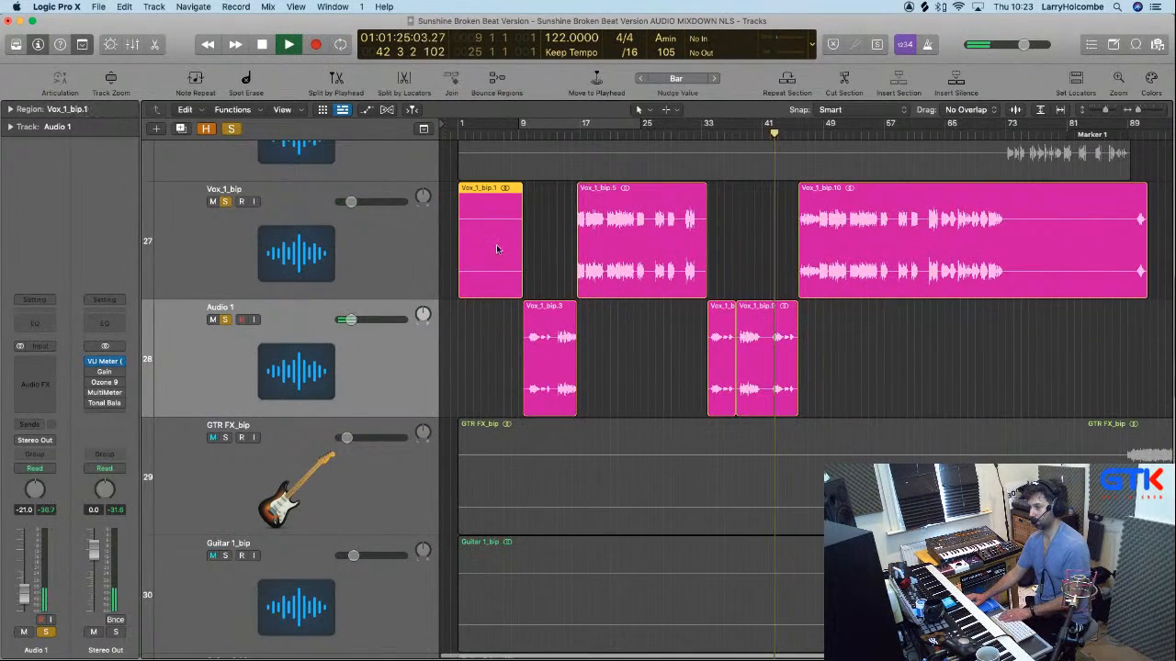
key(BackSpace)
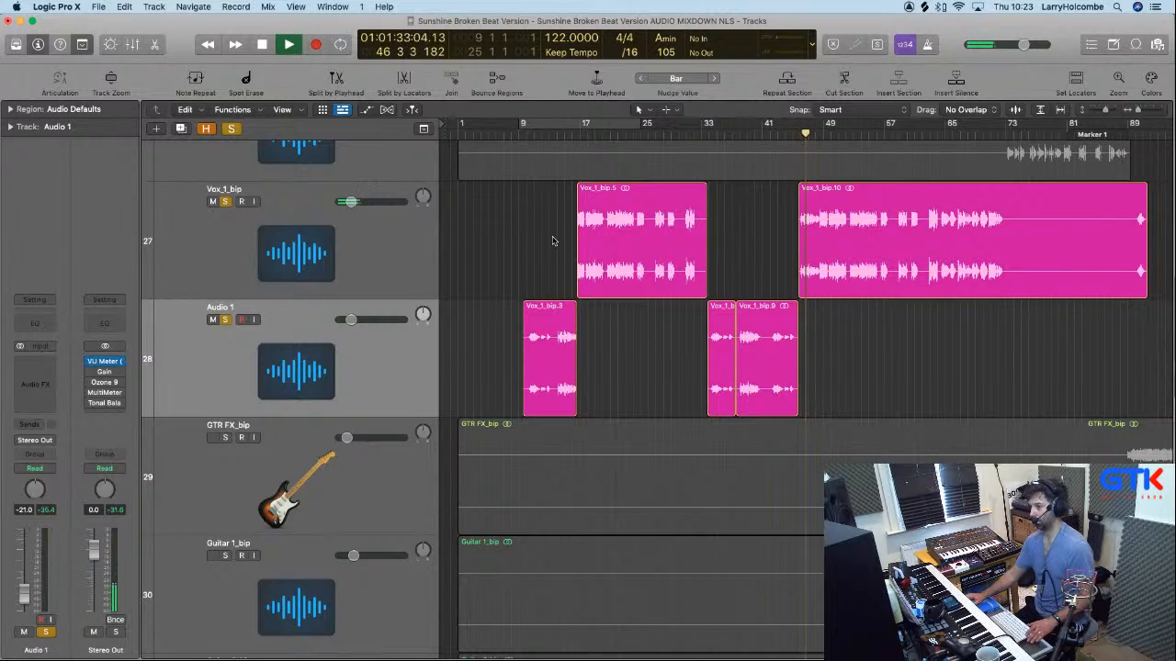
key(space)
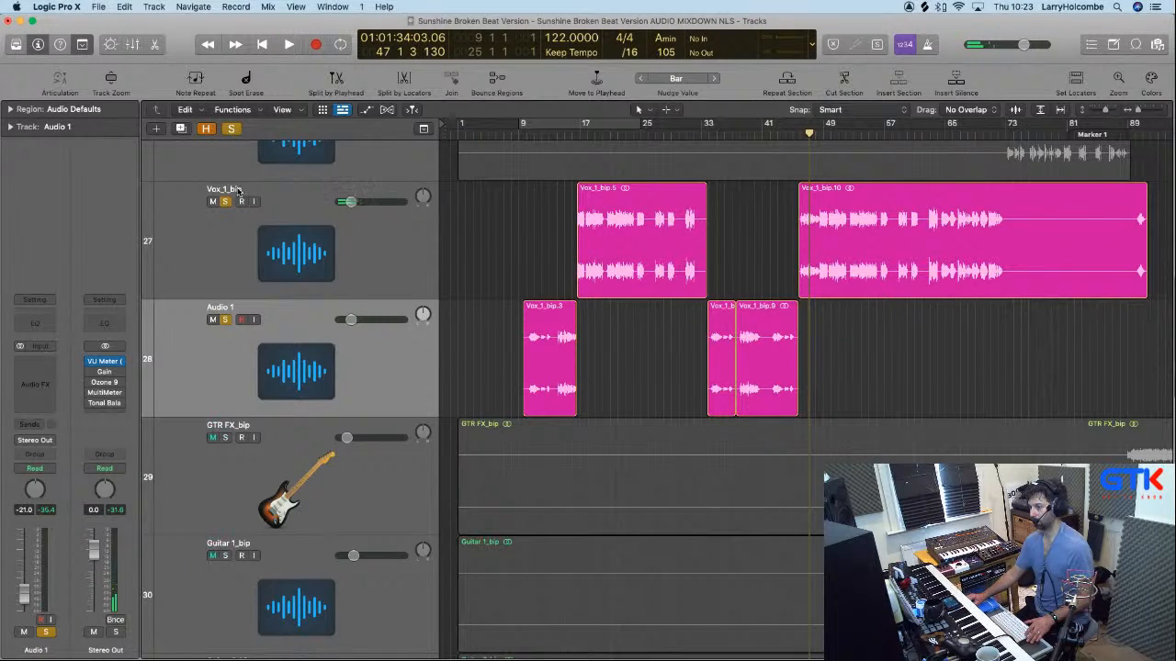
Rename the Vox_1_bip track as Main Vox and the Audio 1 track as High Vox.
double_click(238, 189)
text(Main Vo)
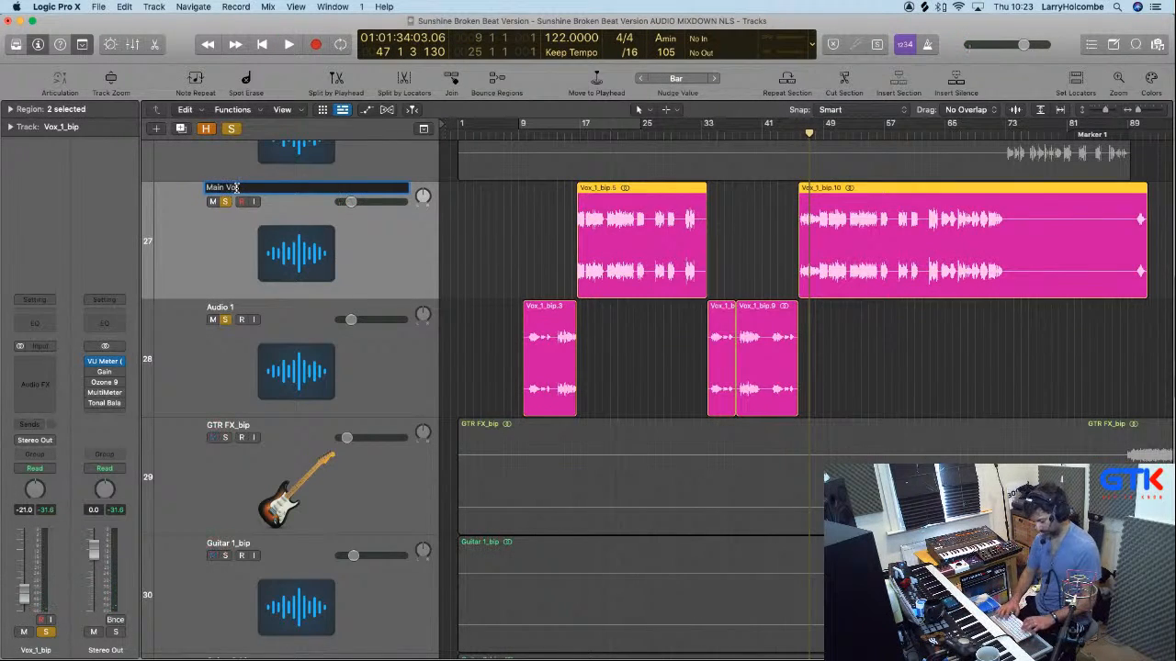
text(x)
key(Return)
scroll(240, 287, up, 2)
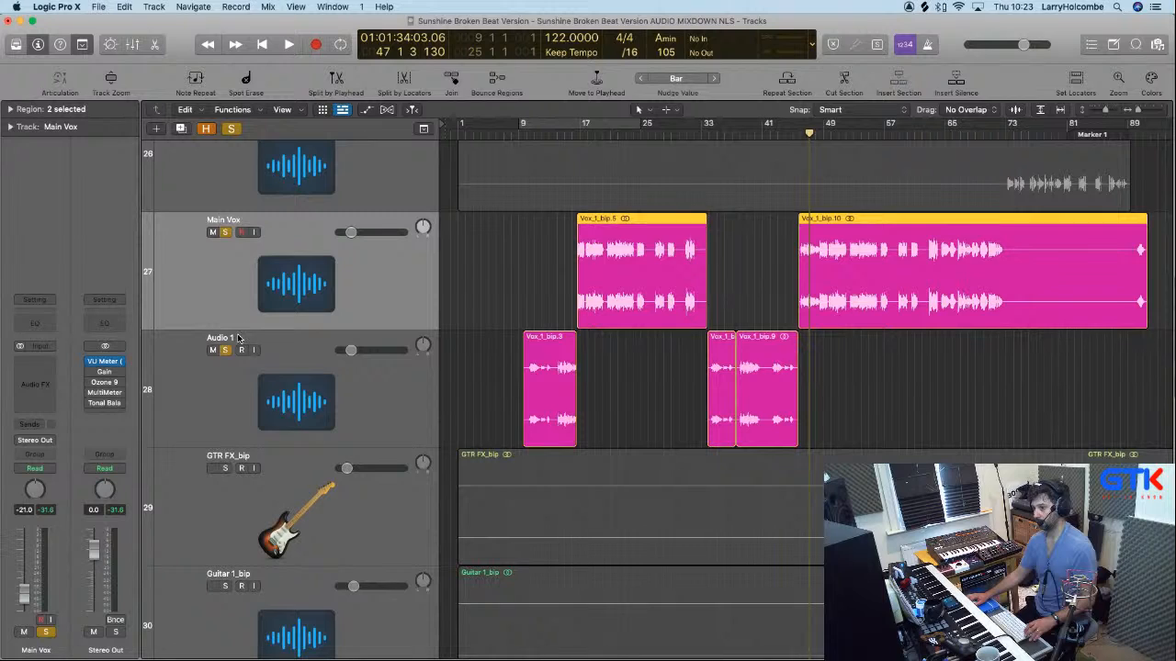
double_click(238, 338)
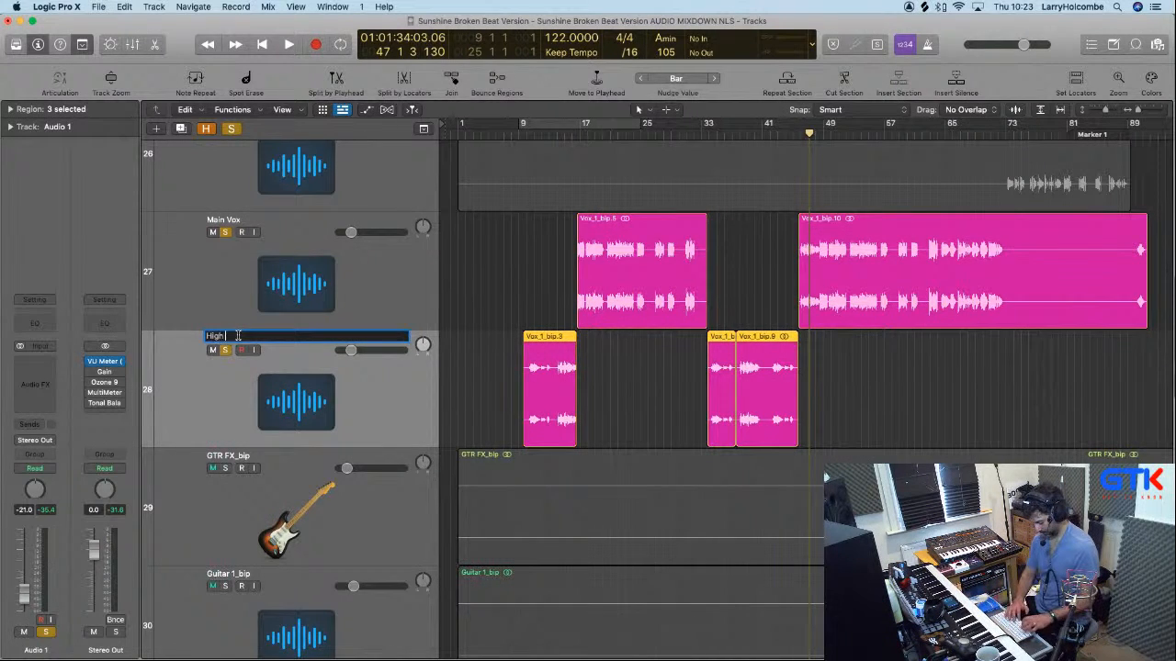
key(Return)
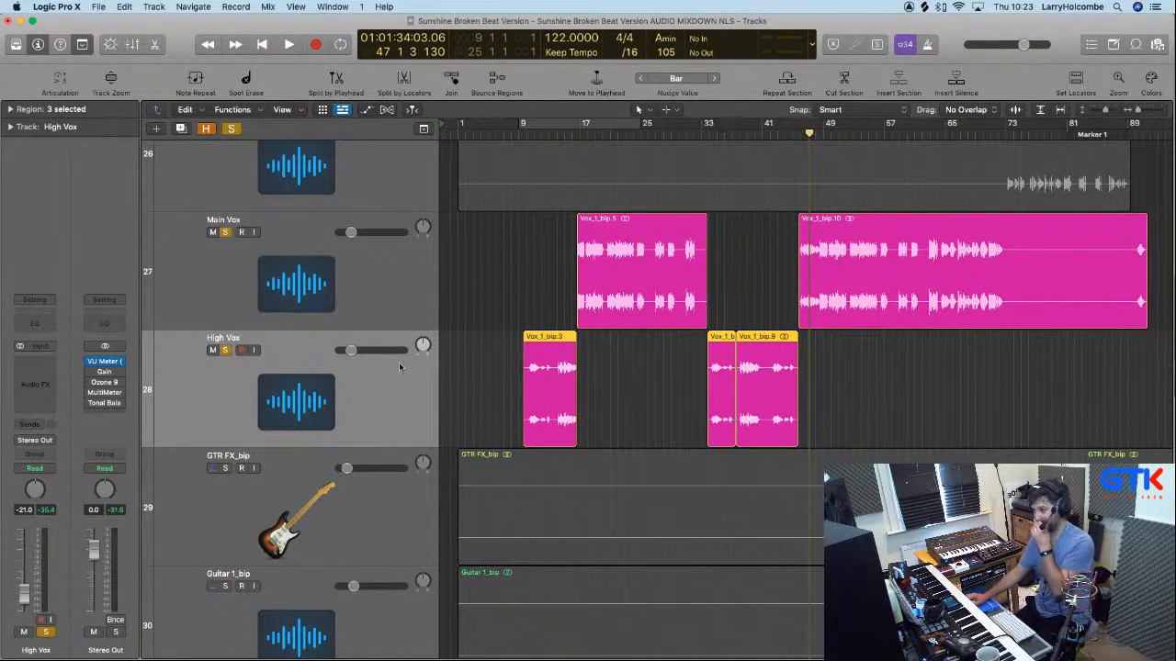
Insert the iZotope Nectar 3 plug-in in stereo on the High Vox track.
drag(484, 305, 943, 382)
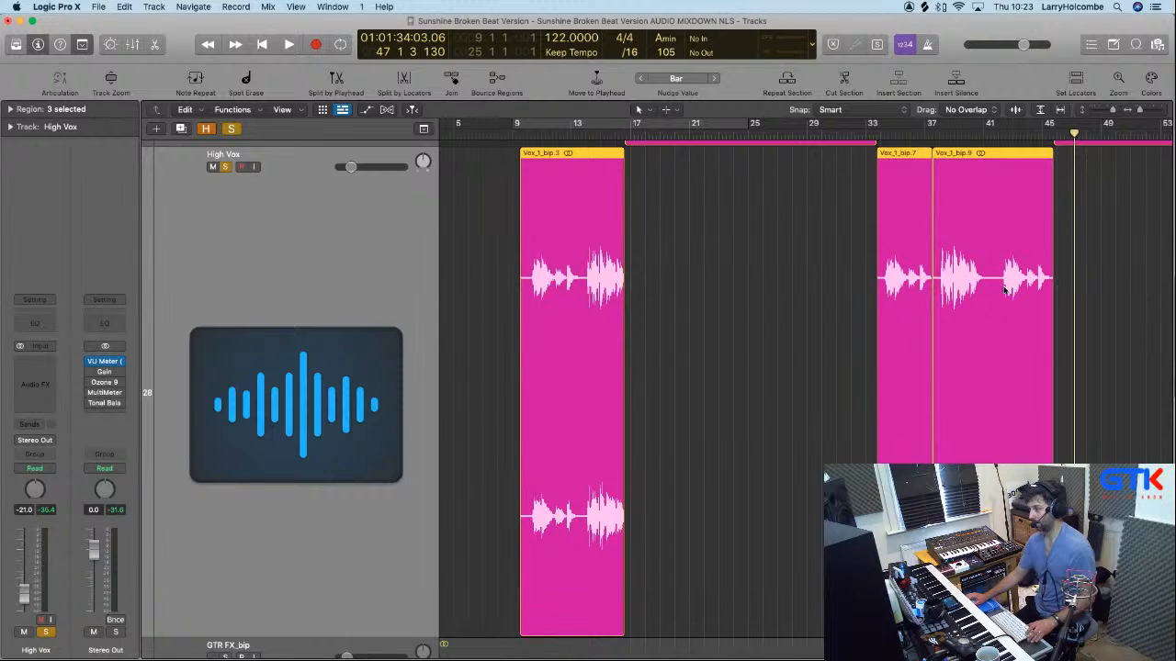
click(31, 361)
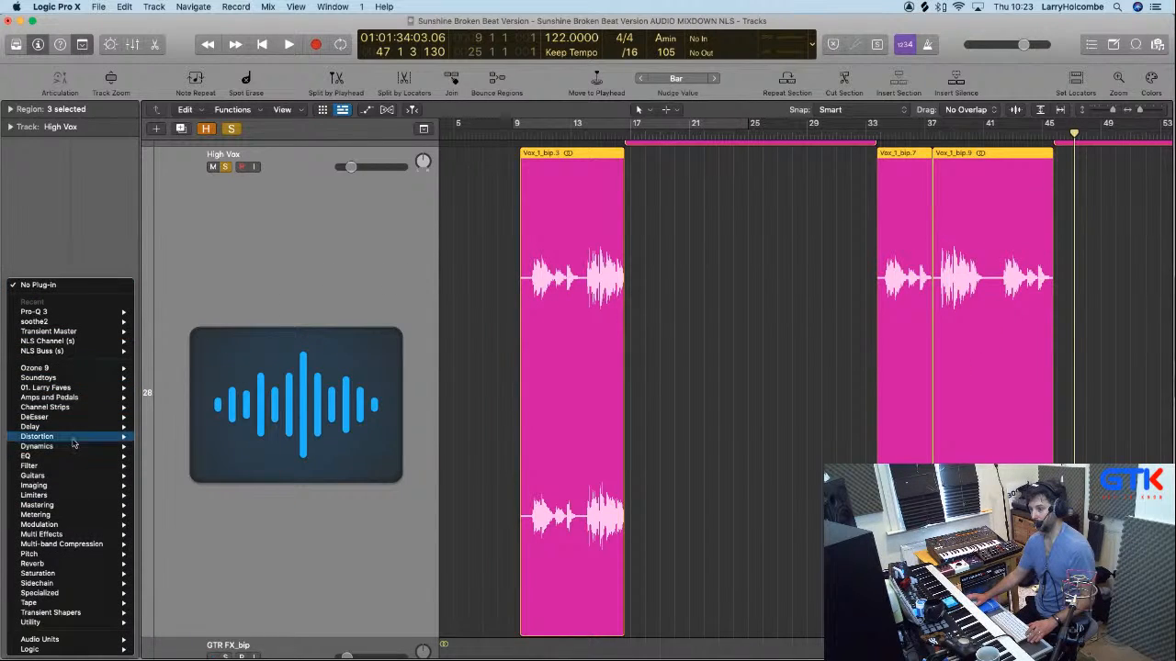
mouse_move(36, 639)
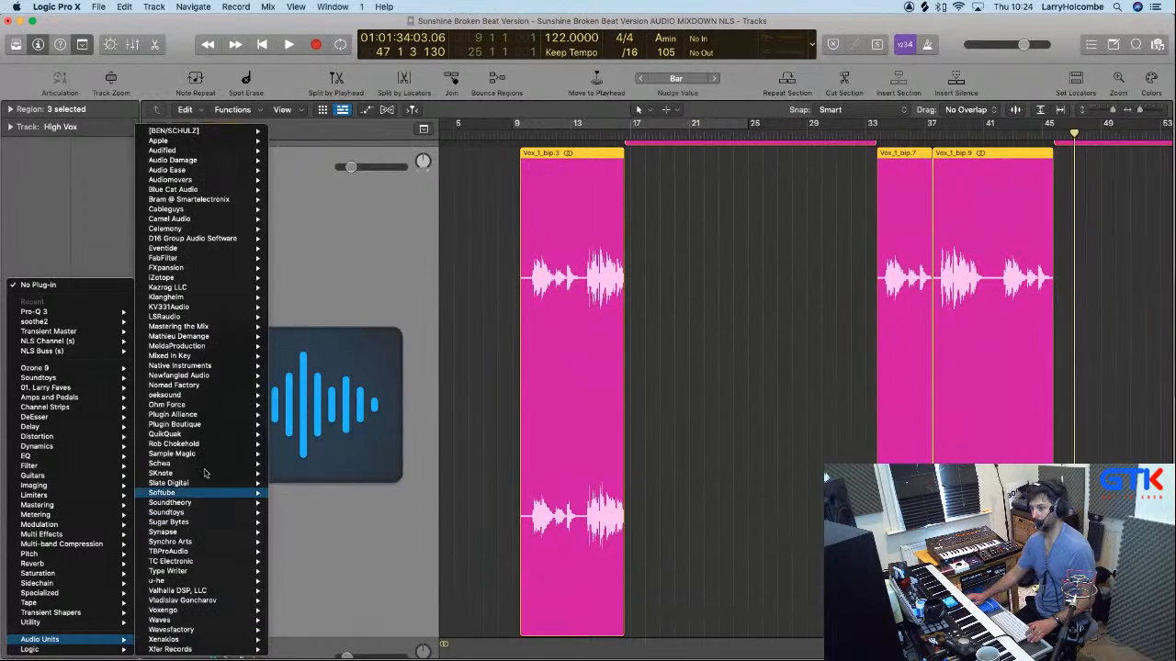
mouse_move(209, 265)
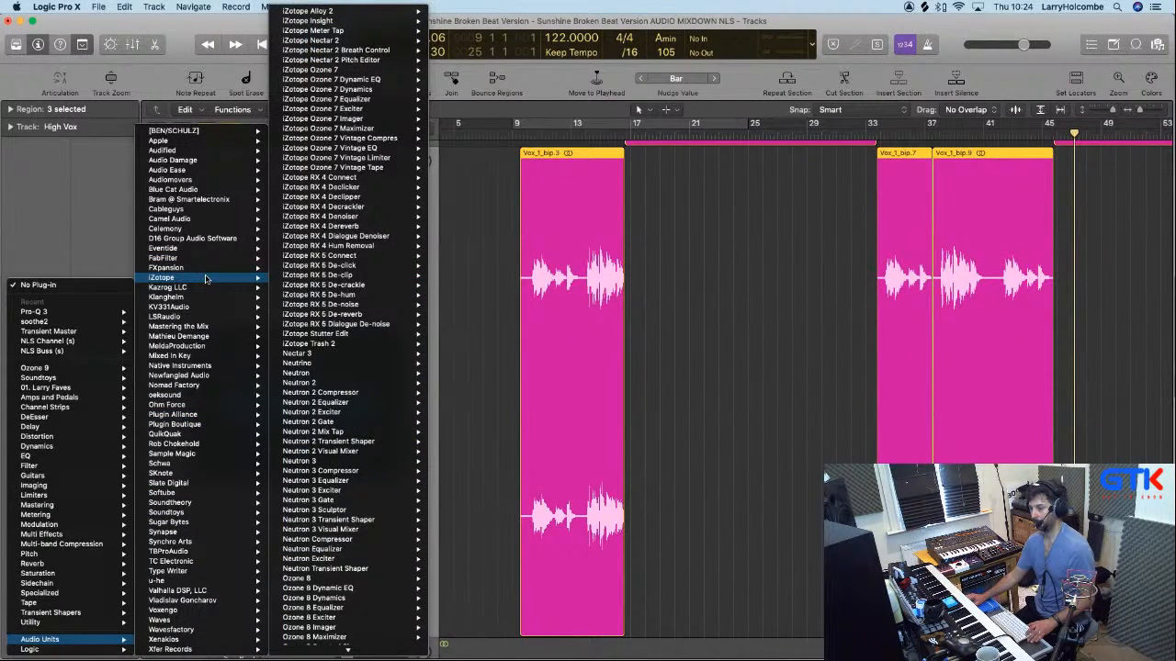
mouse_move(404, 354)
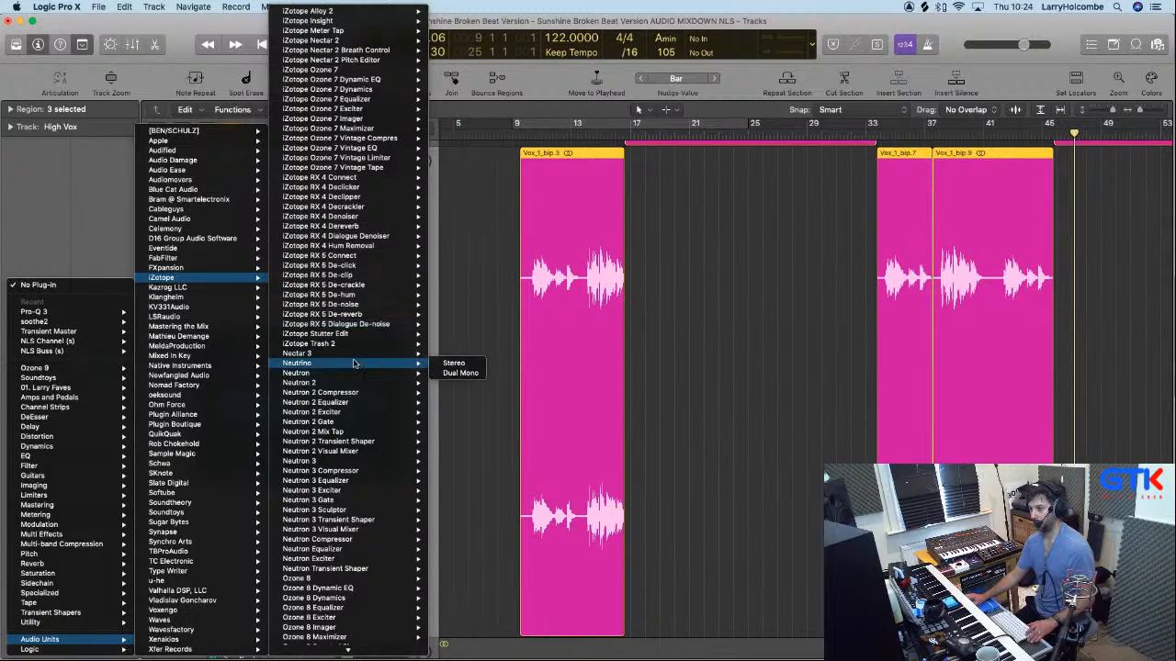
click(471, 354)
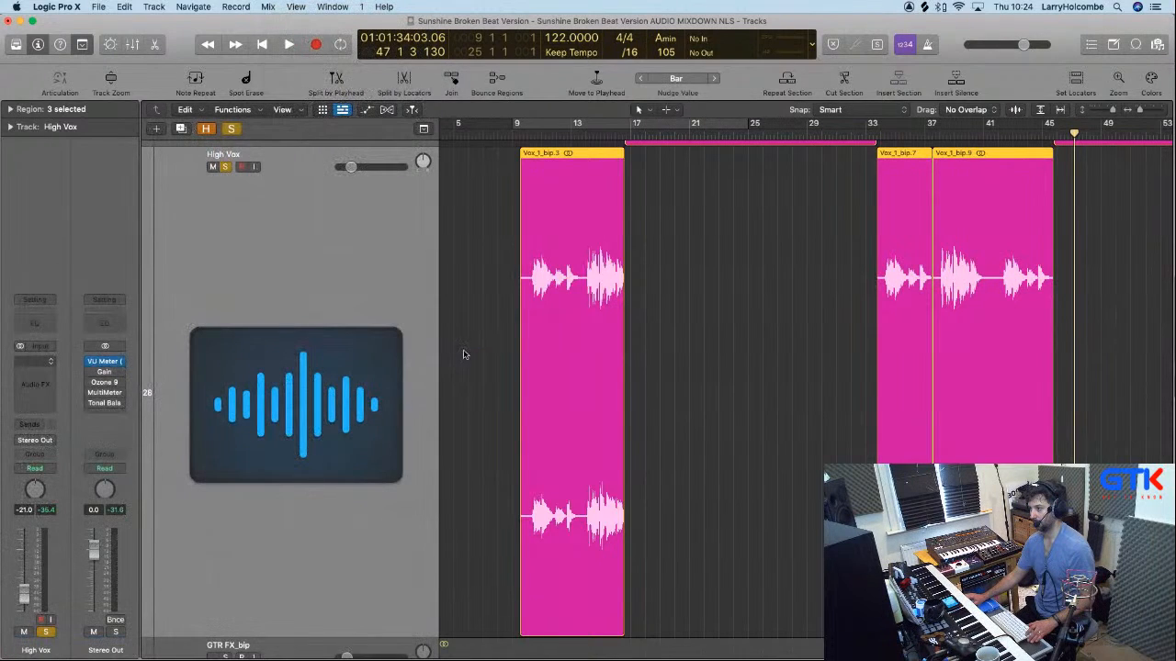
drag(557, 171, 492, 155)
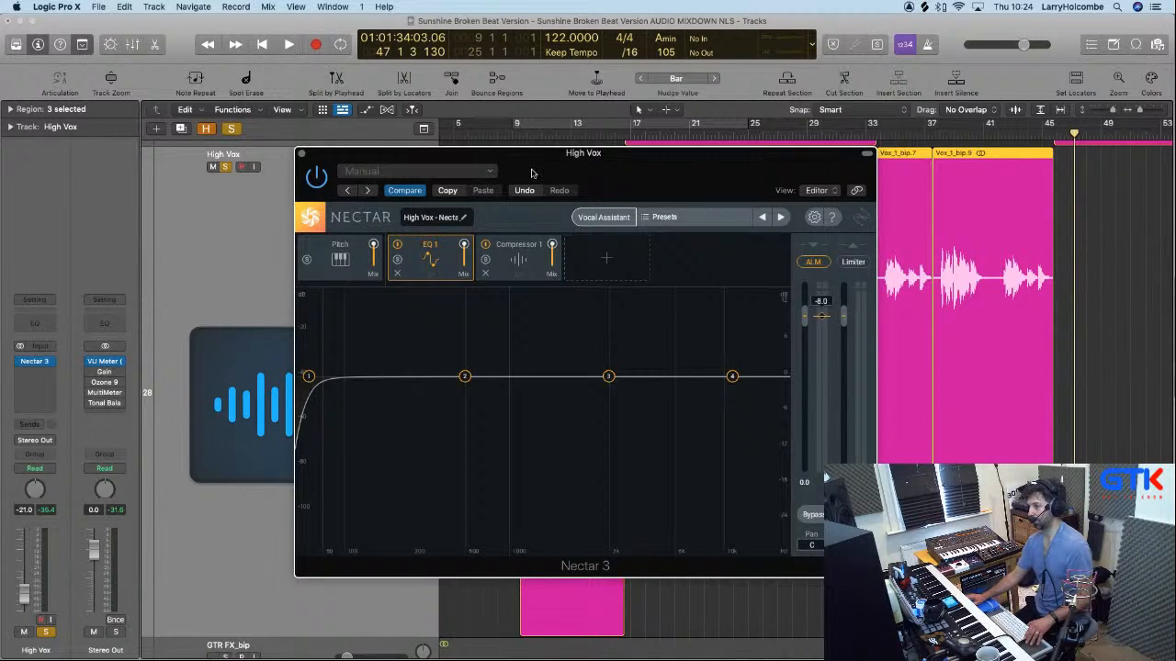
Loop bars 9 to 46 and play the High Vox regions with the Nectar 3 level controls in view.
key(super+w)
drag(514, 125, 1058, 126)
drag(1005, 462, 585, 224)
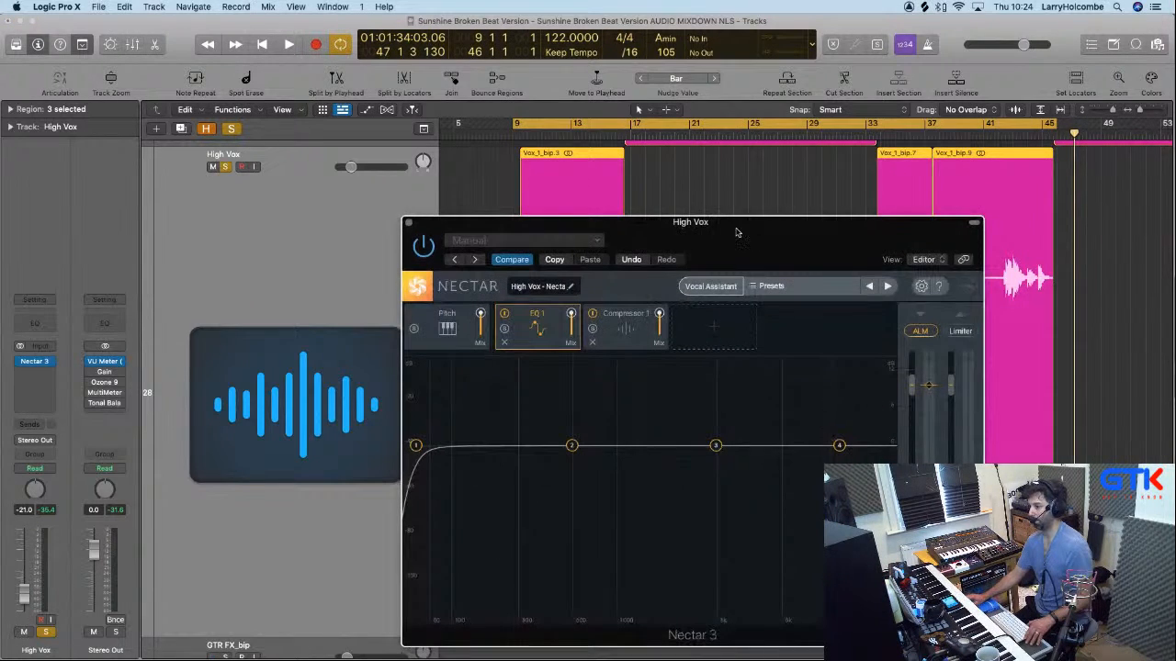
drag(736, 232, 257, 174)
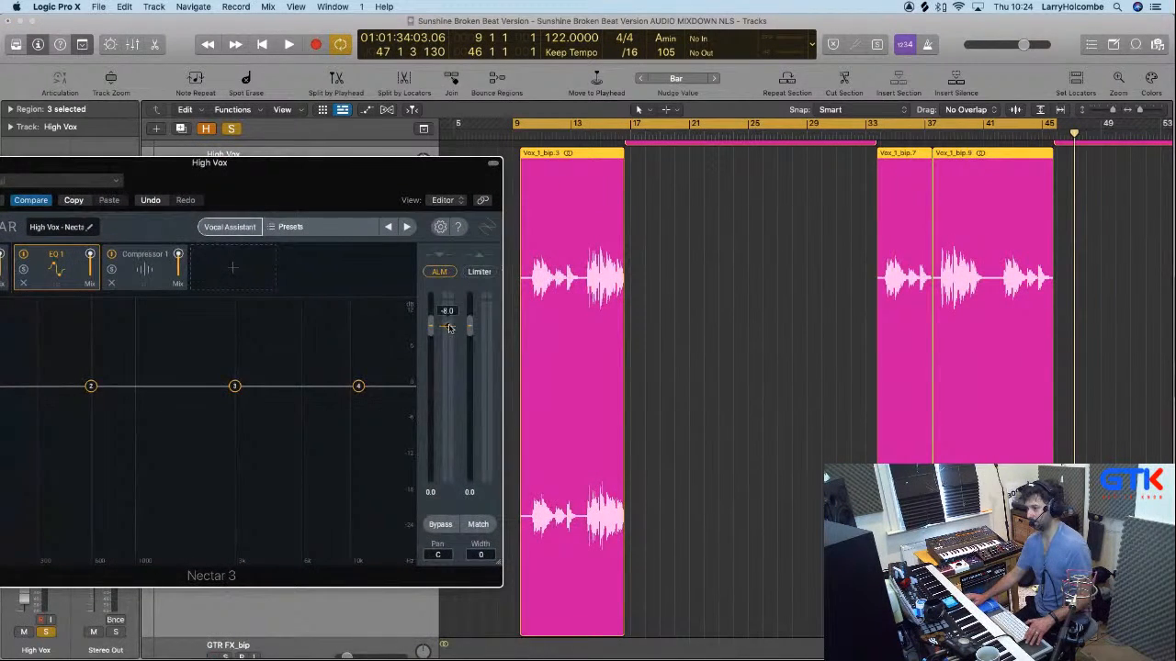
key(space)
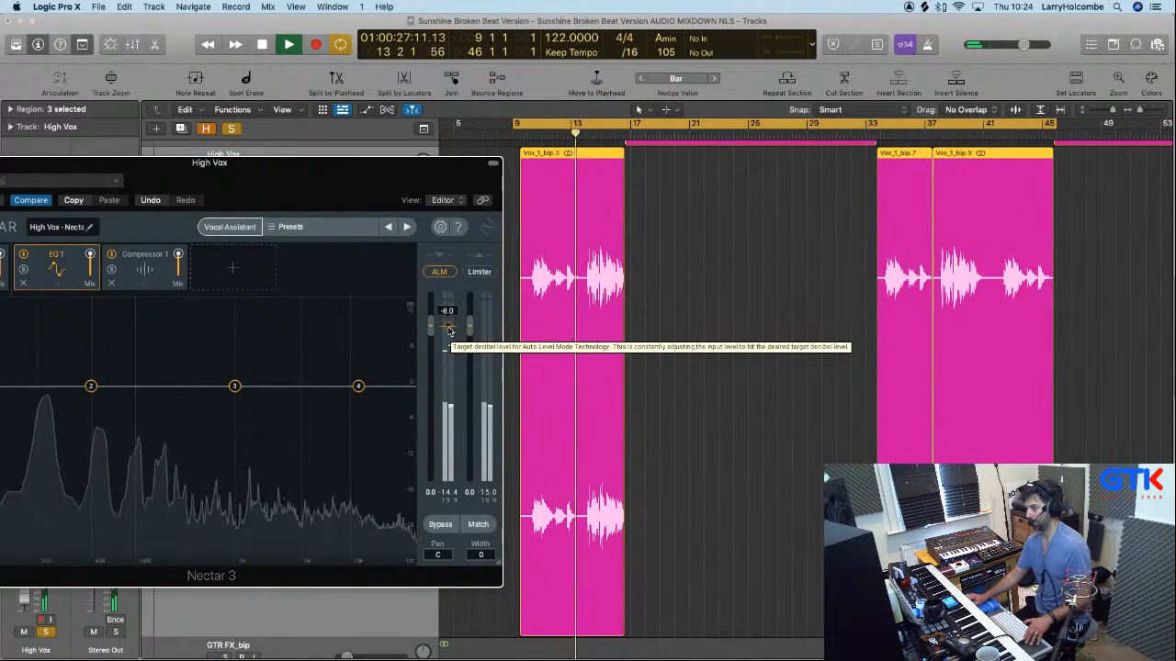
Set Nectar 3's Auto Level Mode target to -11.1 dB, close the plug-in window and stop playback.
drag(448, 330, 449, 340)
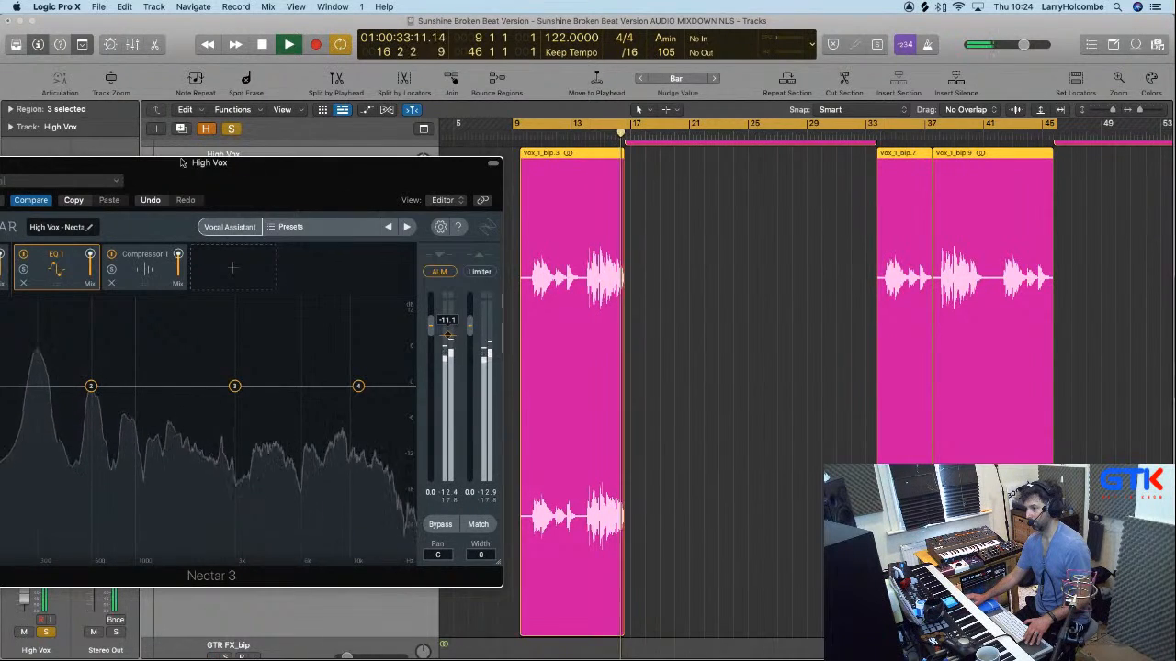
drag(138, 163, 471, 220)
click(261, 220)
key(space)
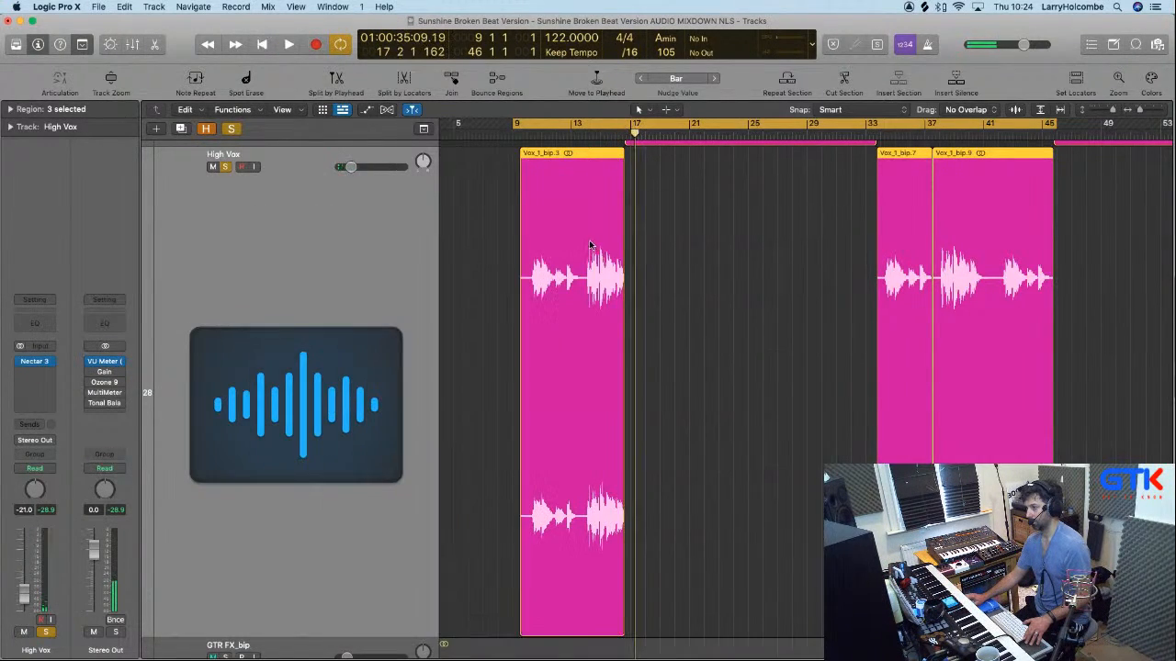
Deselect the High Vox regions and turn off solo on the Main Vox track.
scroll(591, 246, up, 5)
click(590, 244)
scroll(300, 177, up, 5)
scroll(296, 176, up, 3)
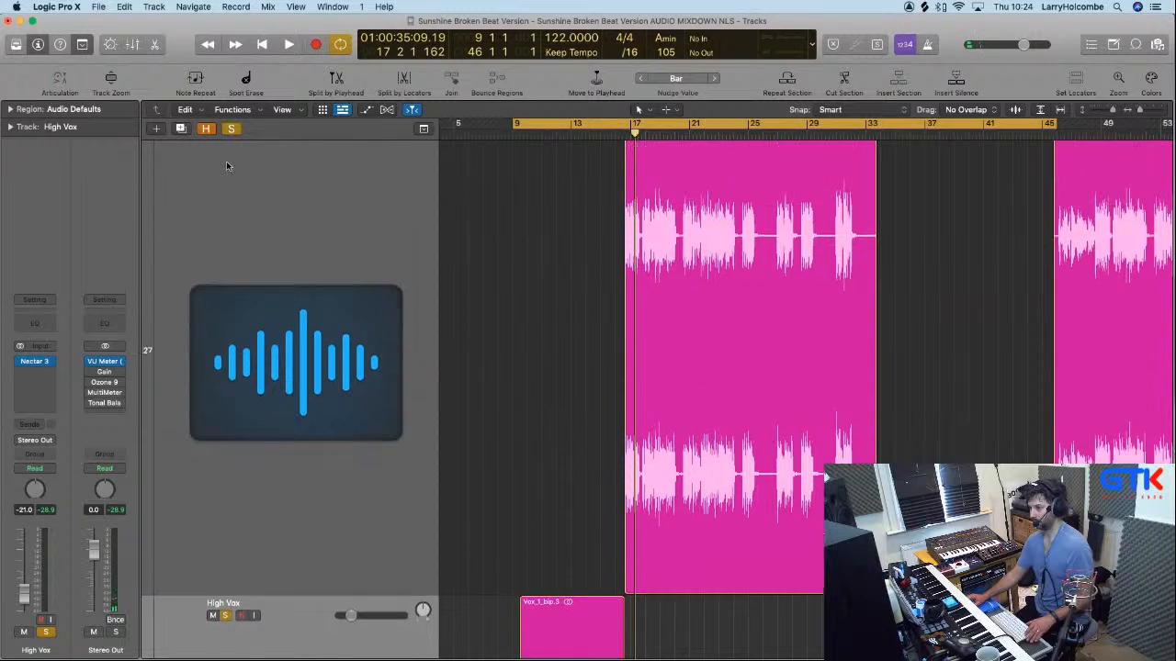
click(227, 161)
Bounce the three High Vox regions in place to a new track named Vox_1_bip Level.
scroll(483, 284, down, 10)
ctrl+alt+click(482, 285)
scroll(482, 285, down, 2)
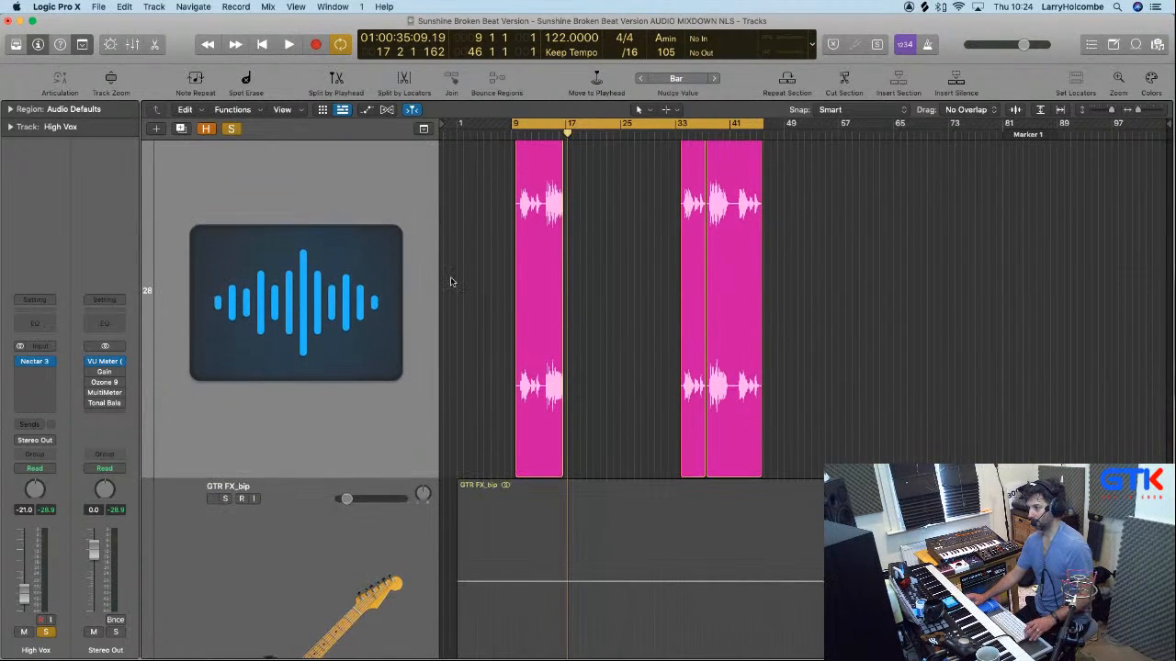
drag(482, 284, 799, 286)
scroll(799, 289, up, 4)
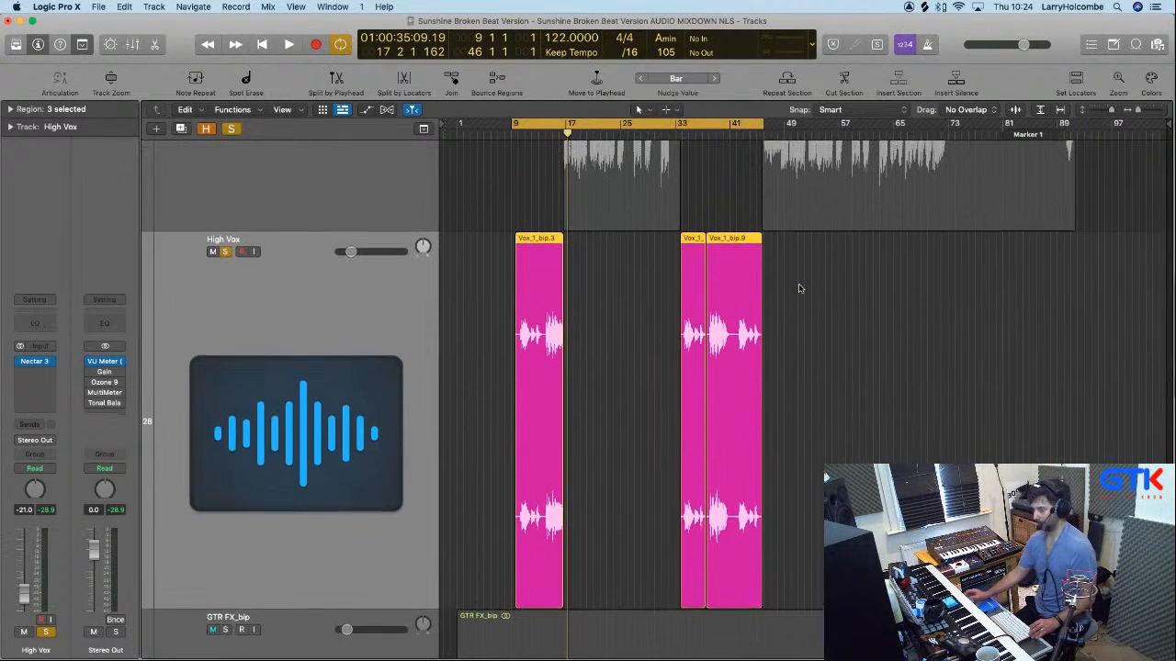
key(ctrl+b)
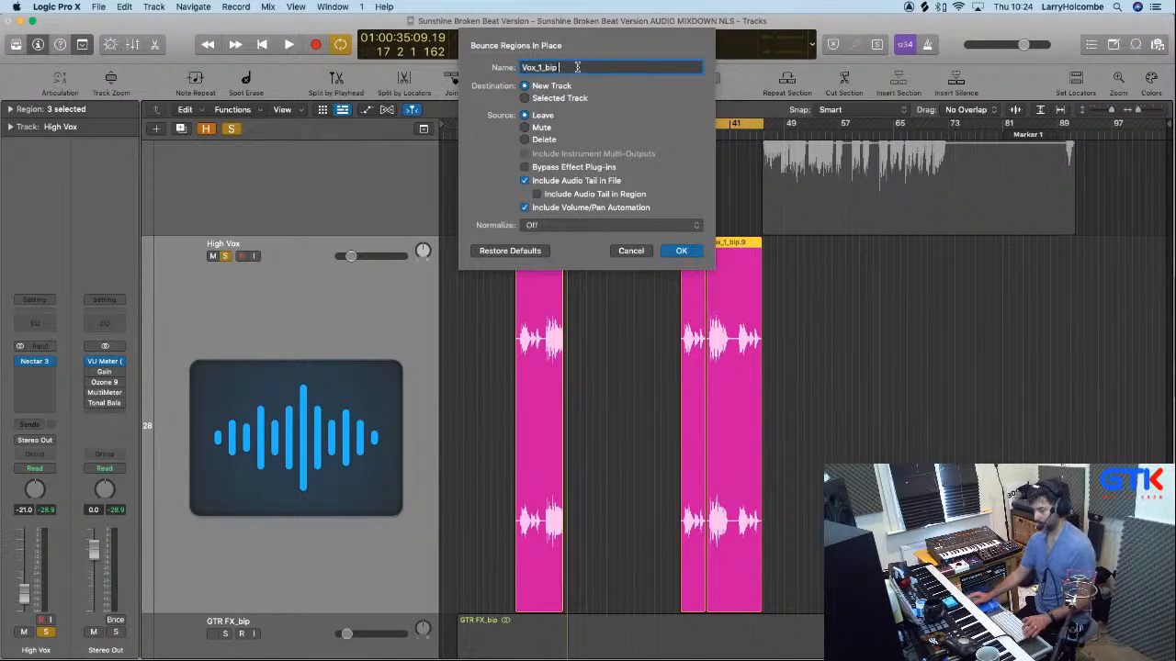
text(Level)
key(Return)
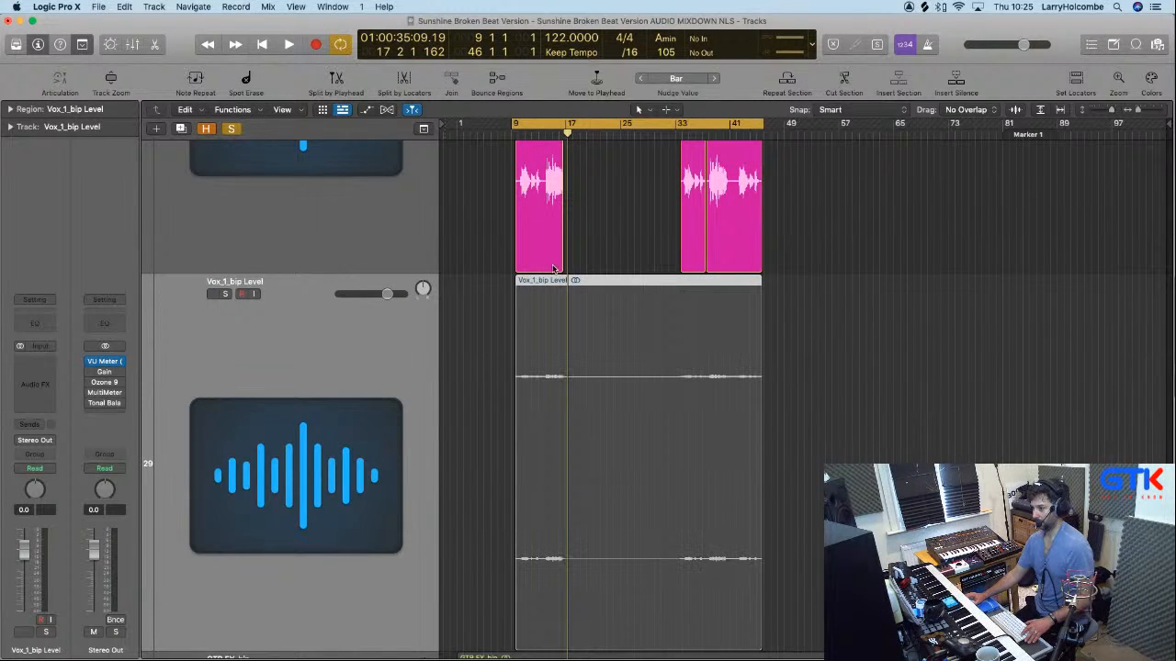
Set the region gain of the bounced Vox_1_bip Level region to +13.5 dB and deselect it.
key(x)
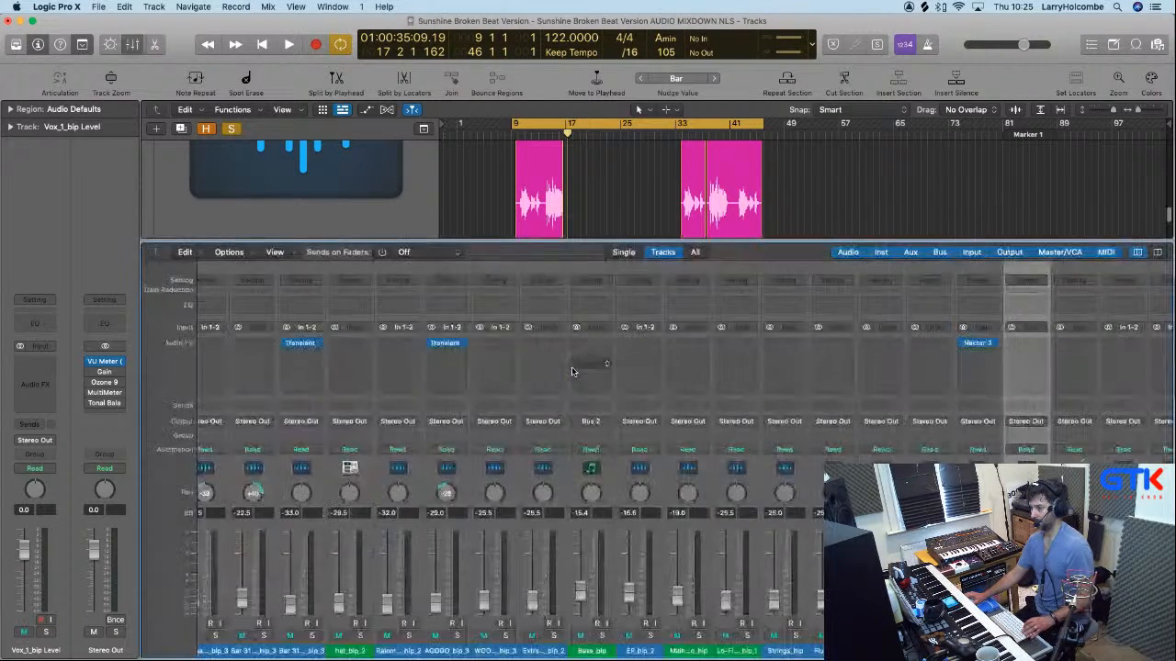
key(x)
click(593, 367)
click(26, 112)
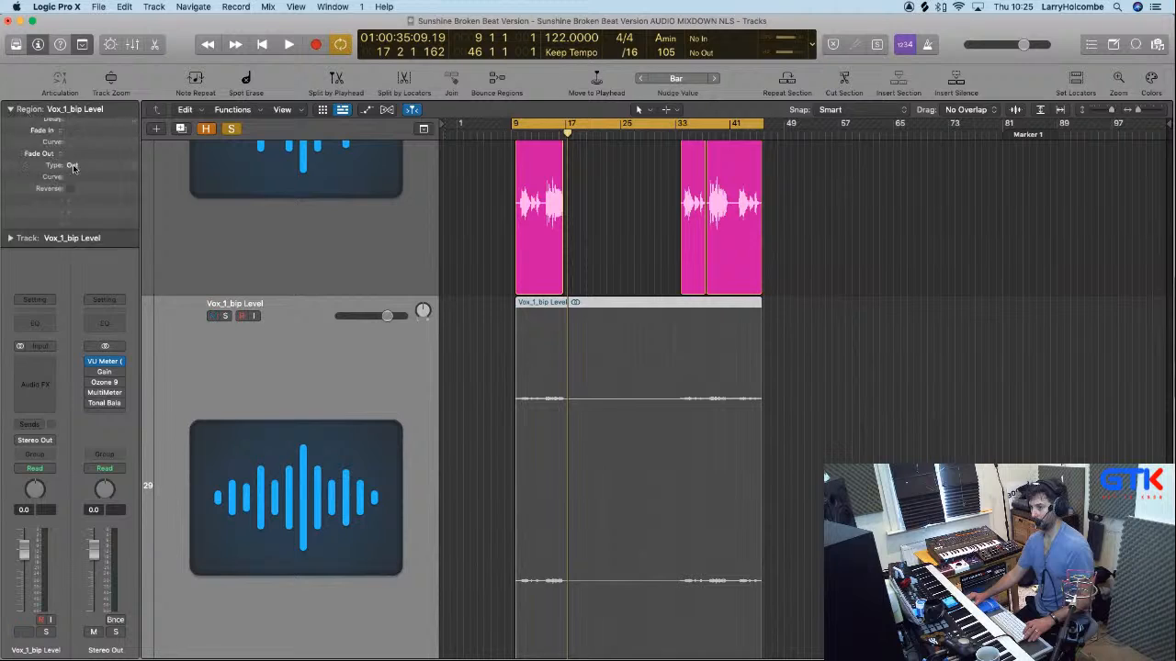
drag(79, 209, 99, 8)
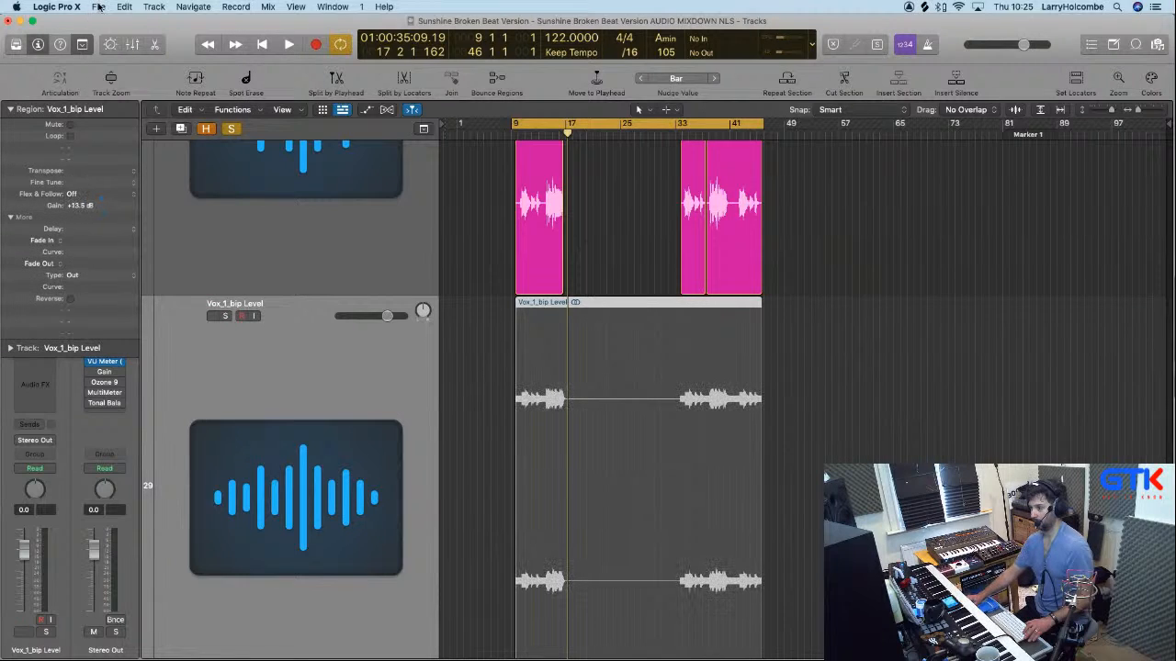
click(493, 285)
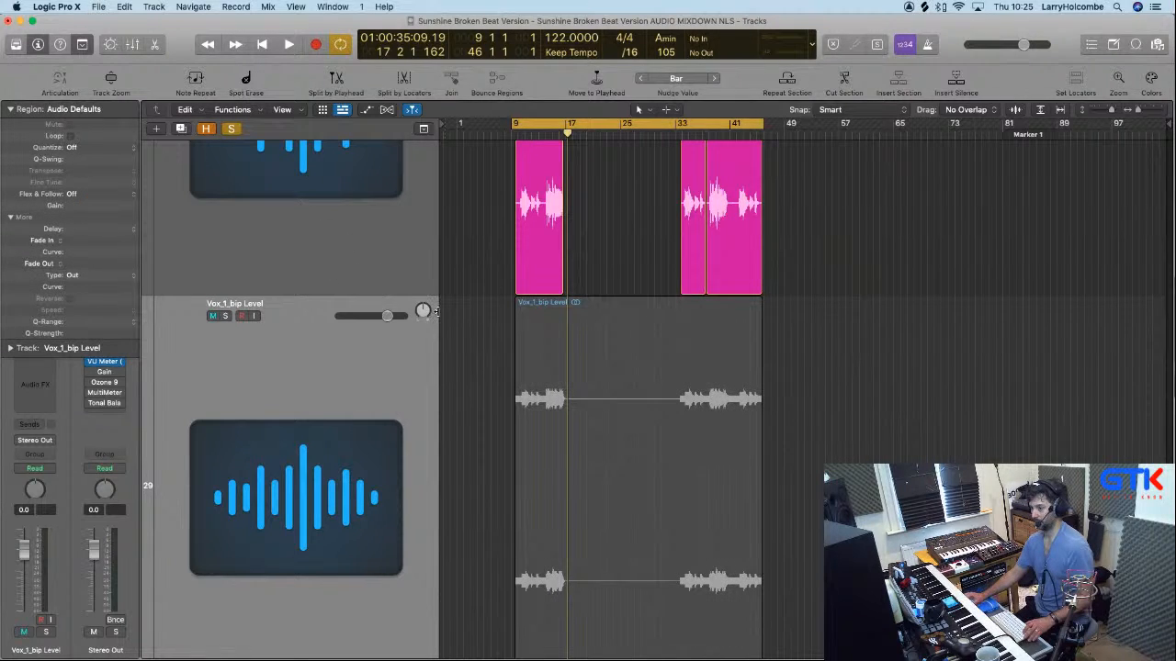
Remove the bounced Vox_1_bip Level track and return to the three selected High Vox regions.
scroll(503, 258, up, 5)
click(330, 306)
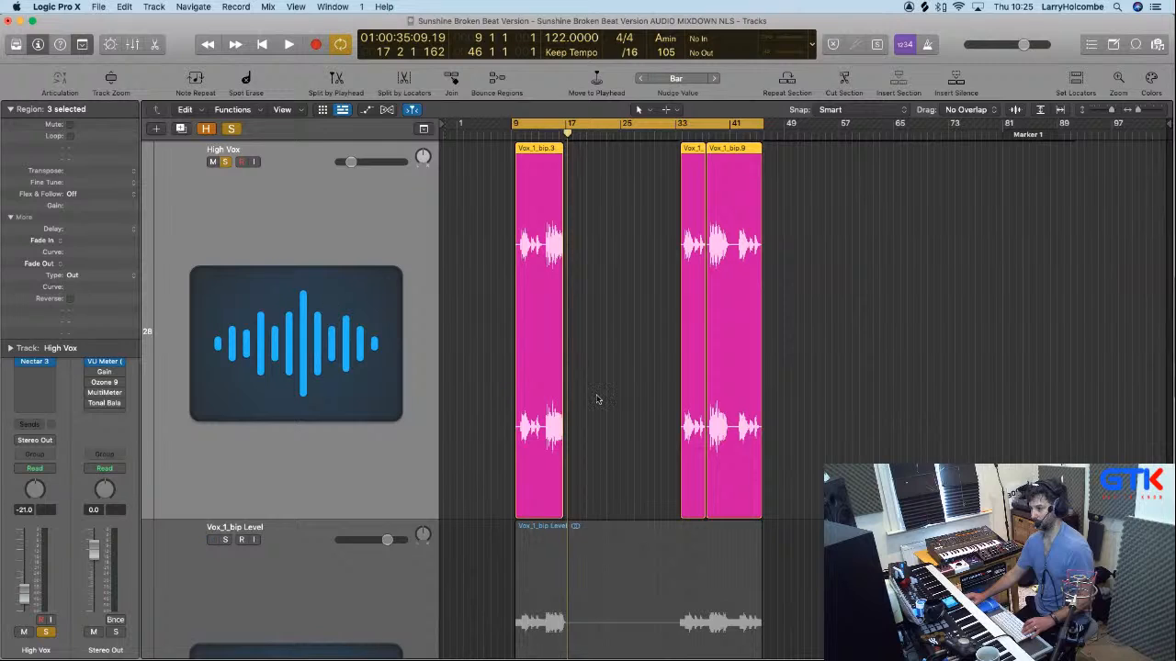
scroll(596, 399, down, 3)
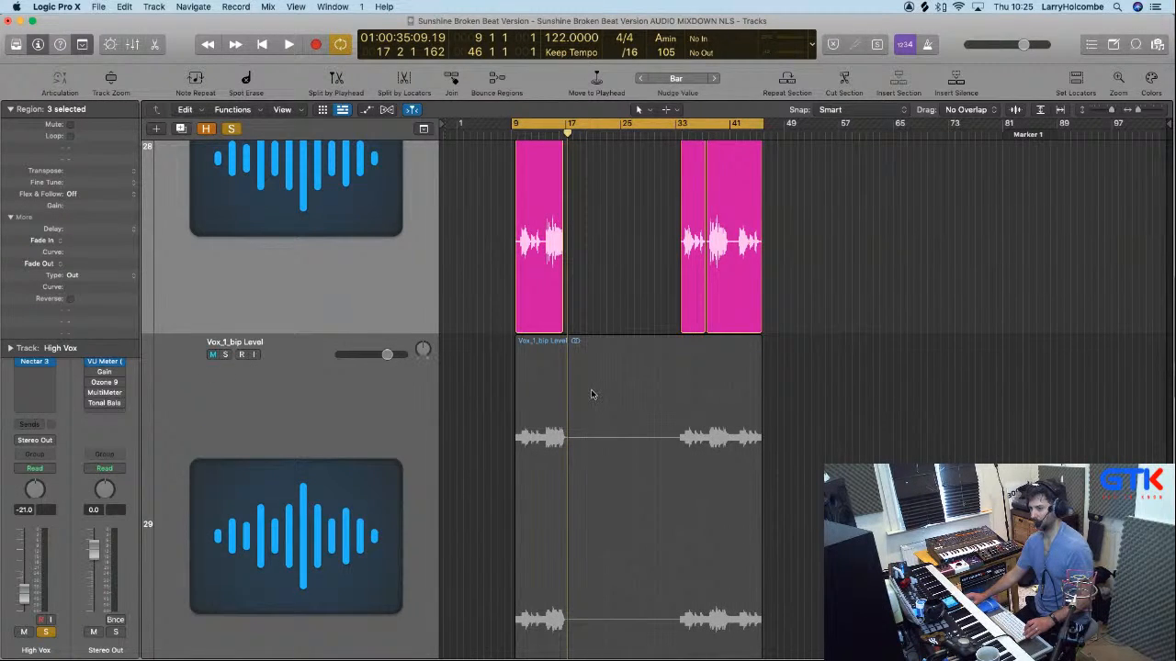
click(593, 394)
key(ctrl+h)
scroll(593, 394, up, 3)
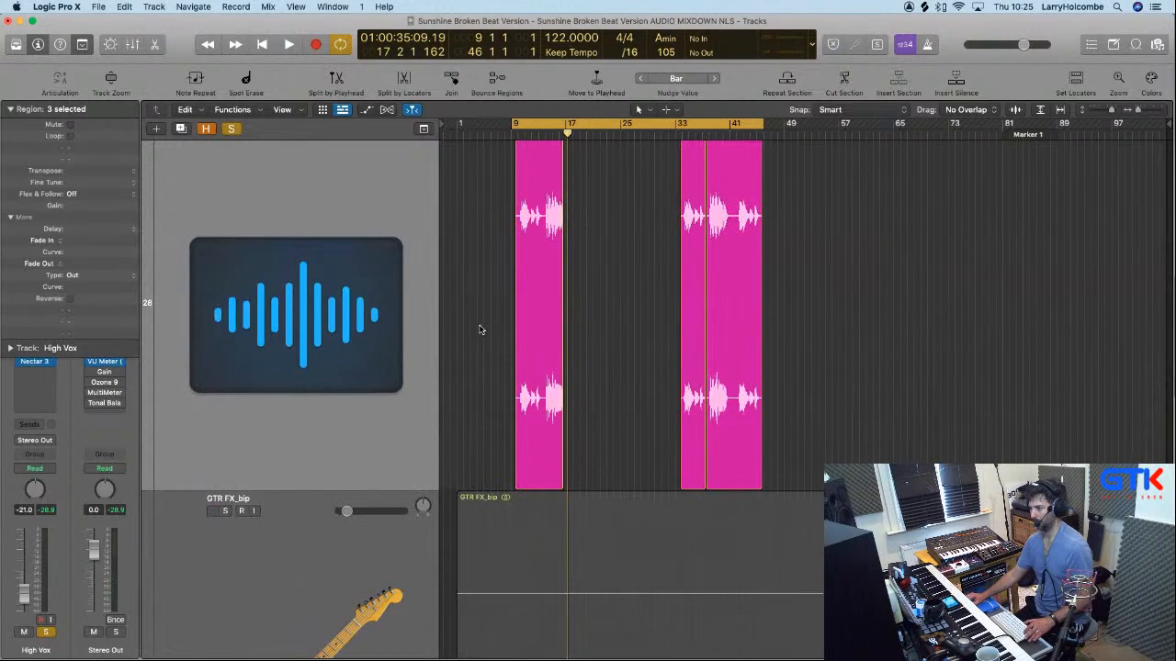
scroll(790, 326, up, 3)
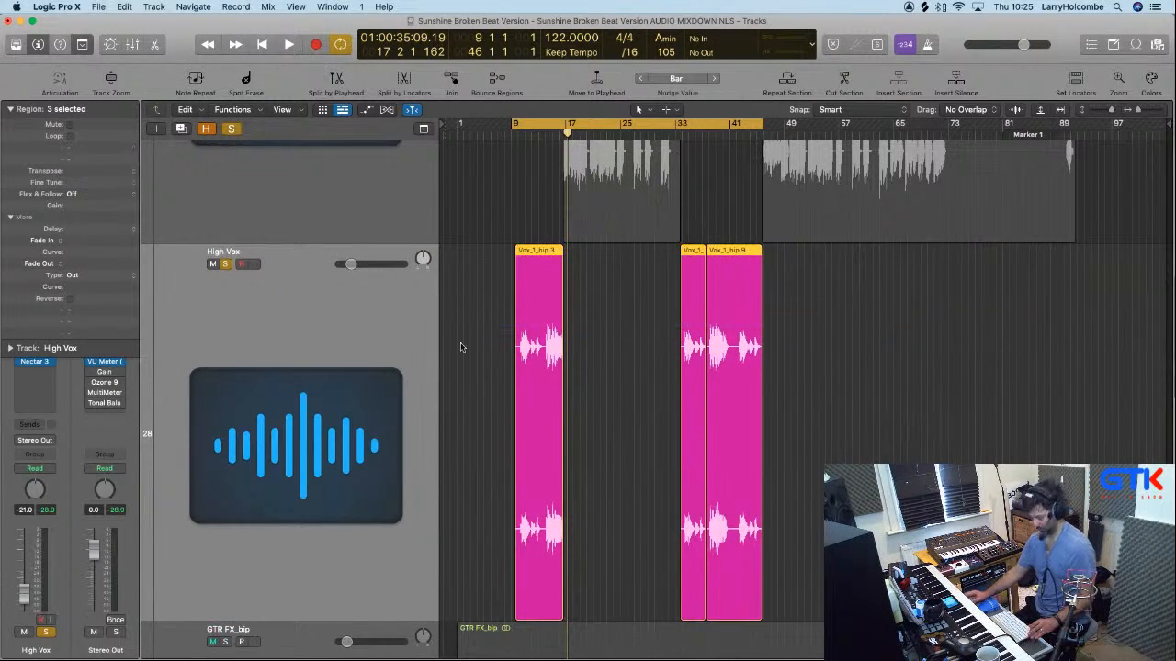
Bounce the three High Vox regions in place to a new track named Vox levelled, excluding volume and pan automation.
key(ctrl+b)
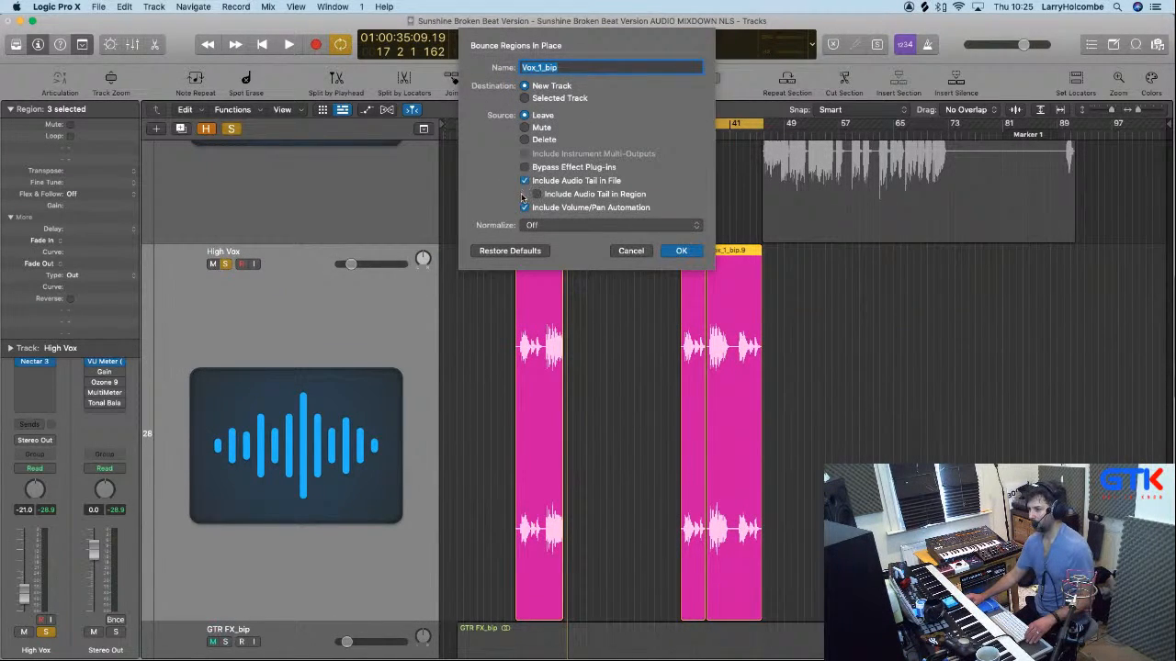
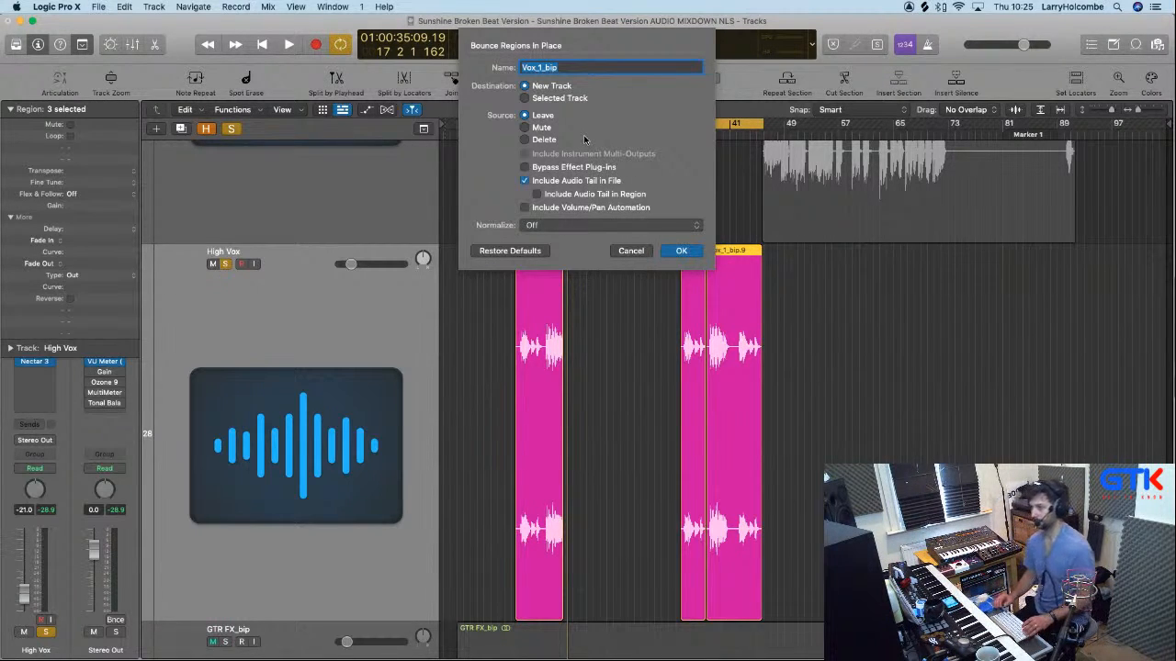
text(Vox l)
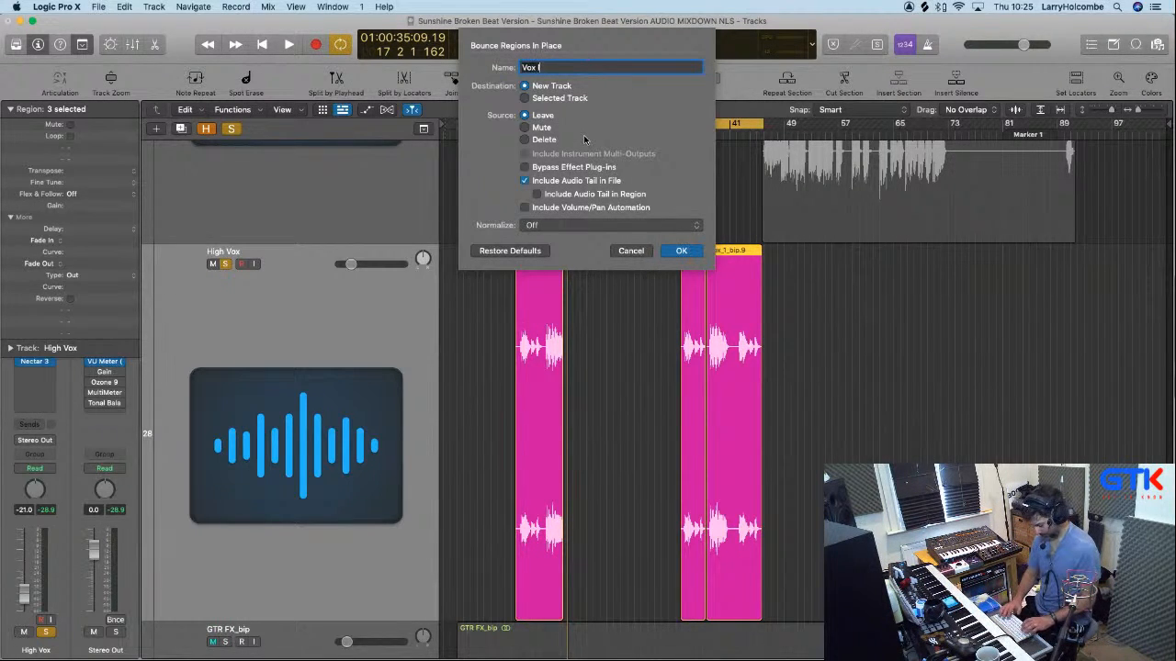
text(High)
key(Return)
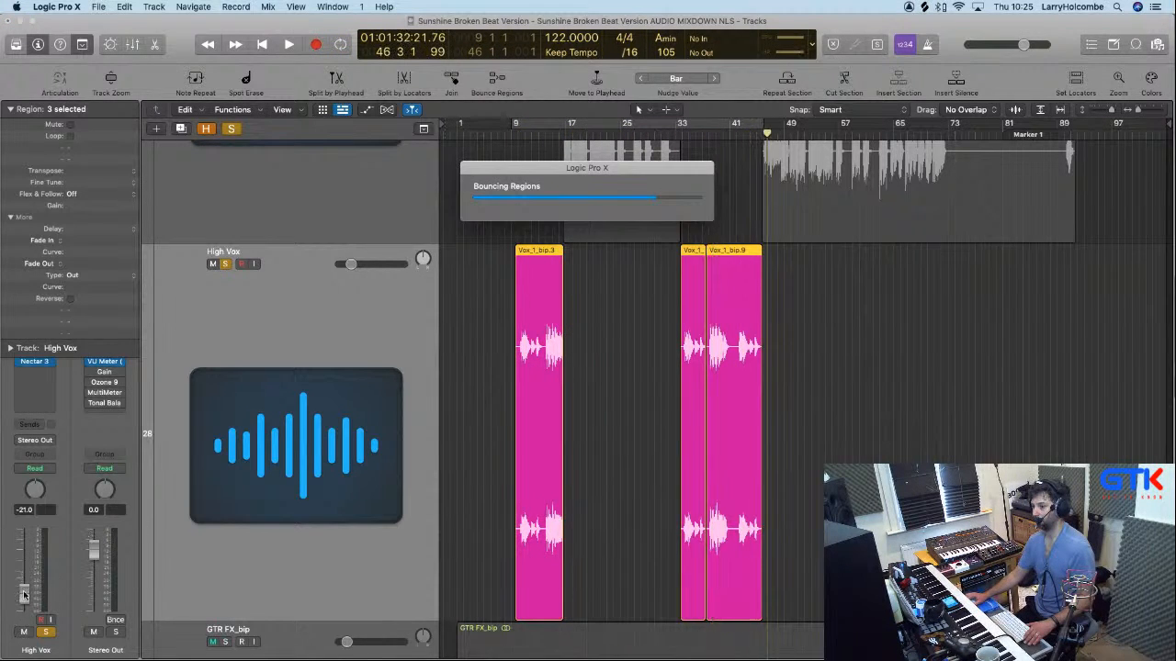
click(846, 420)
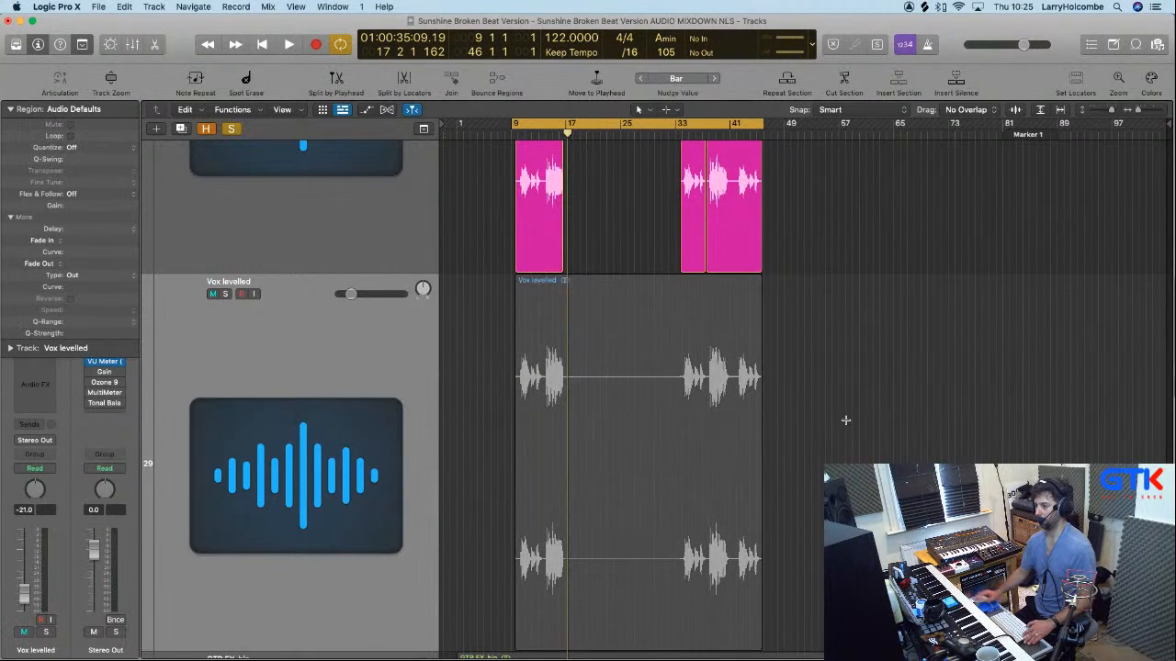
Compare the first High Vox phrase's waveform with the same phrase on the Vox levelled track.
key(super+Up)
key(super+Up)
key(super+Up)
key(super+Up)
key(super+Up)
key(super+Up)
key(super+Right)
key(super+Right)
key(super+Right)
key(super+Right)
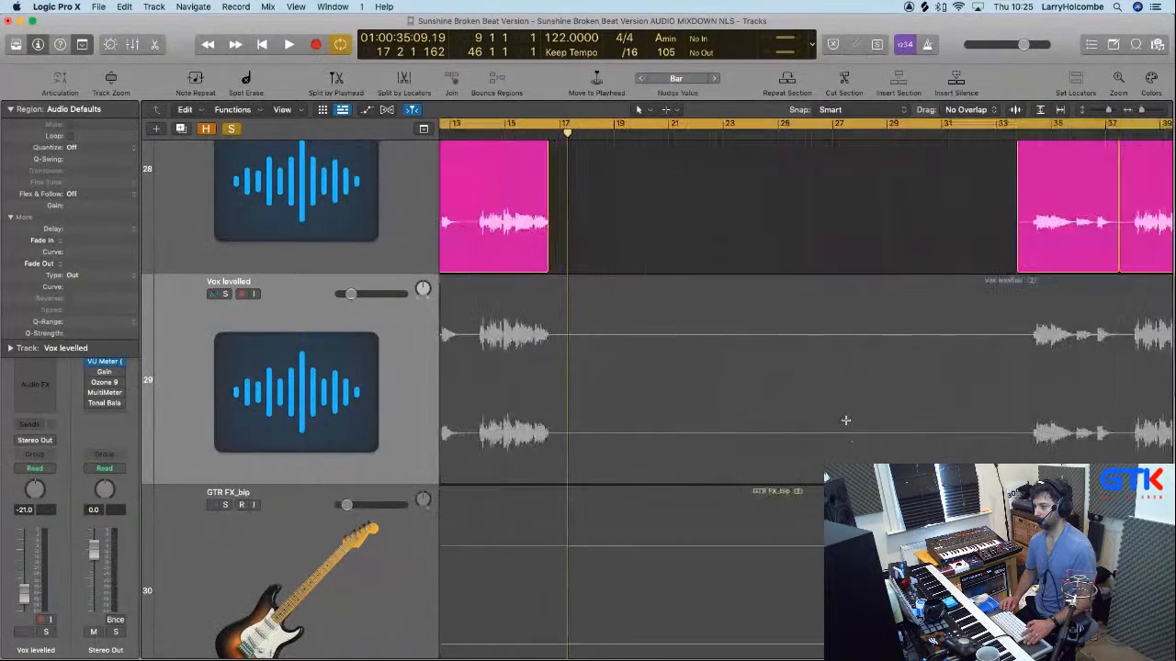
scroll(846, 420, left, 5)
scroll(846, 420, up, 3)
drag(488, 291, 797, 495)
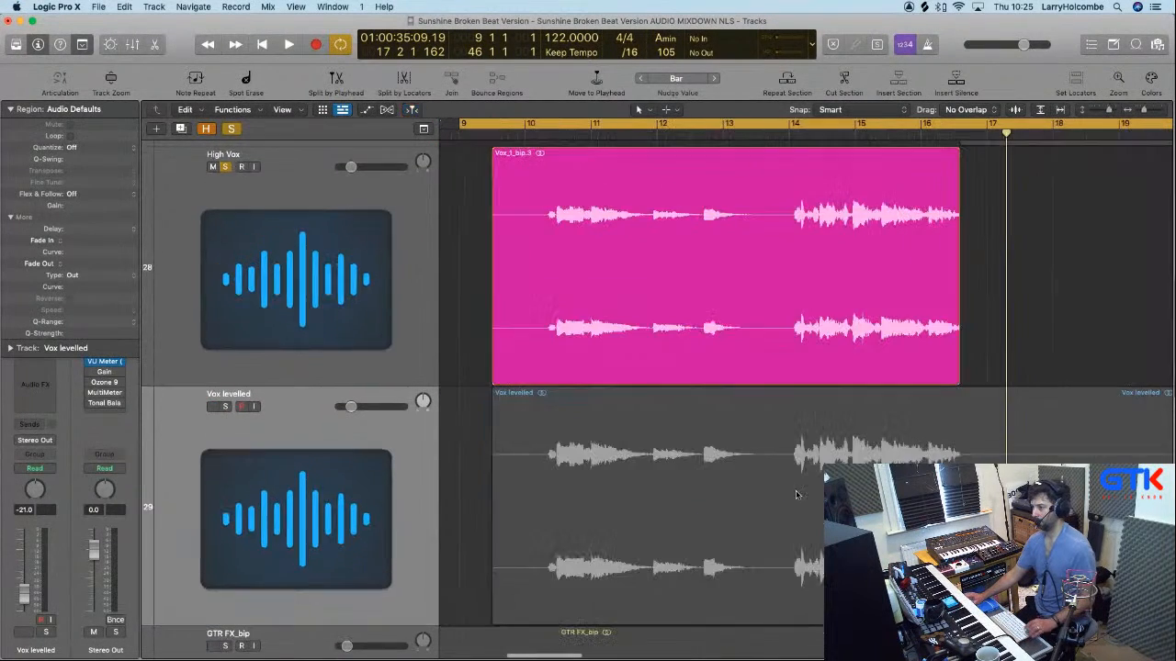
scroll(796, 484, up, 2)
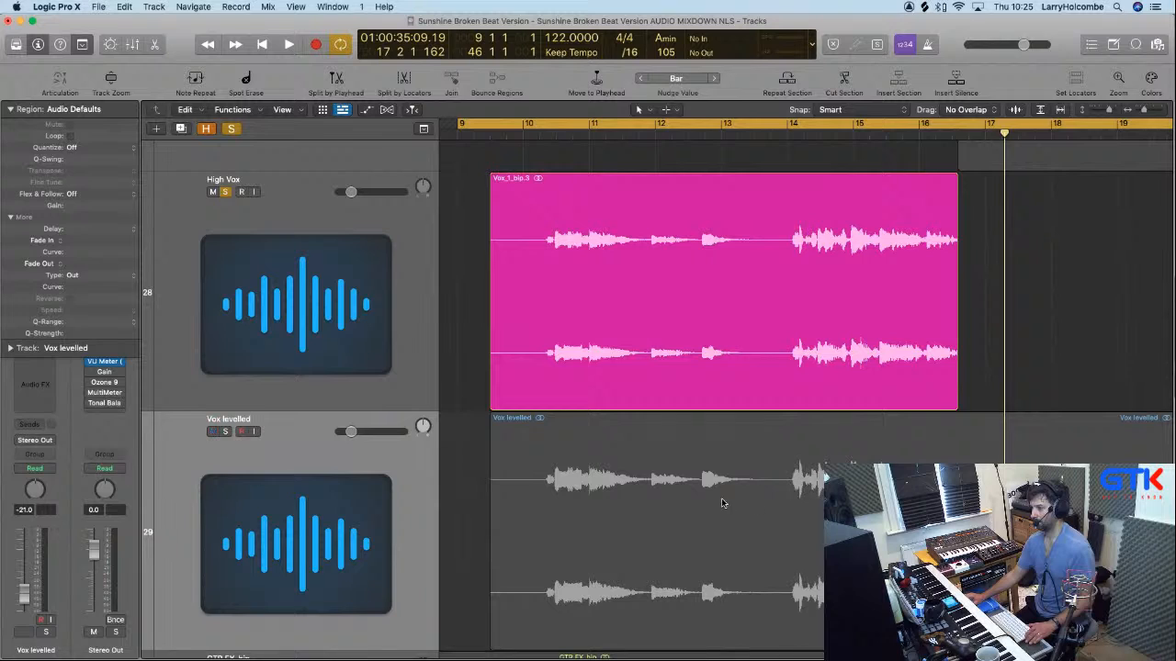
scroll(819, 502, down, 3)
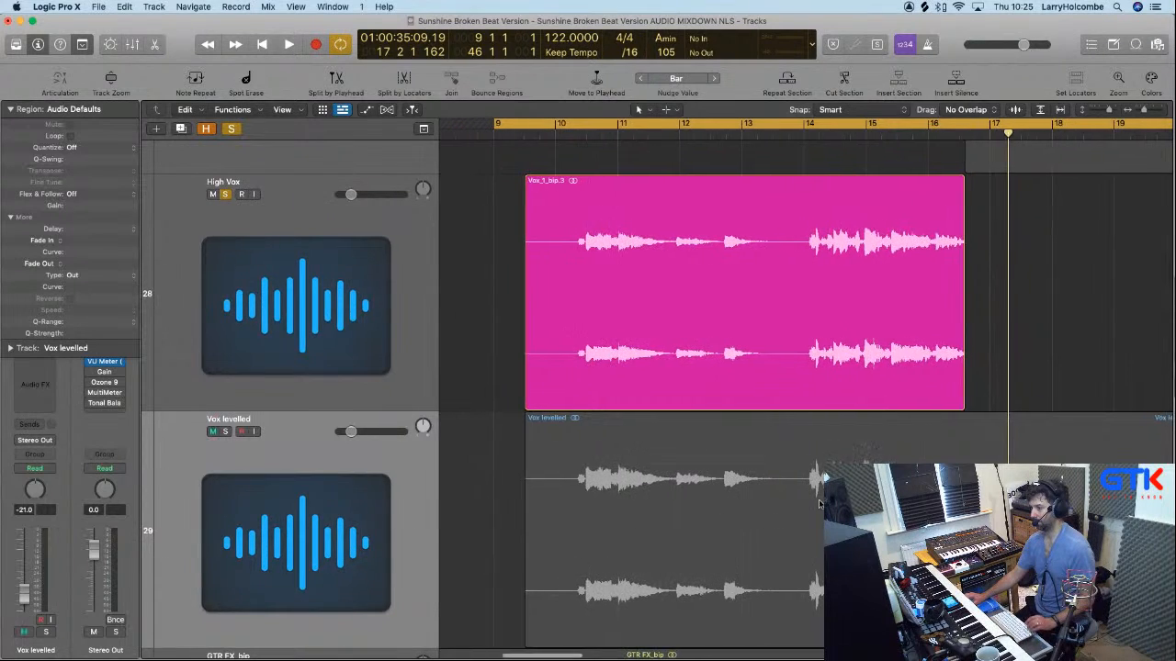
Mute High Vox, solo Vox levelled instead, and play it with the cycle range set to bars 10 to 22.
click(213, 199)
click(225, 199)
drag(528, 360, 955, 602)
key(space)
scroll(468, 255, down, 3)
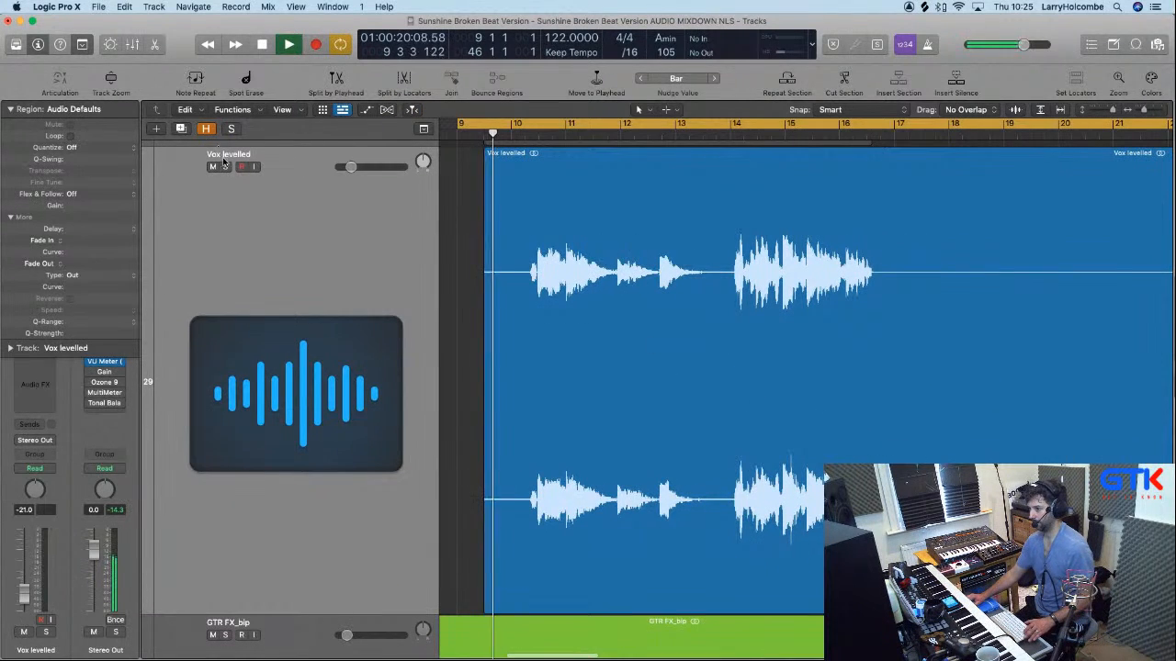
key(s)
drag(507, 127, 1165, 152)
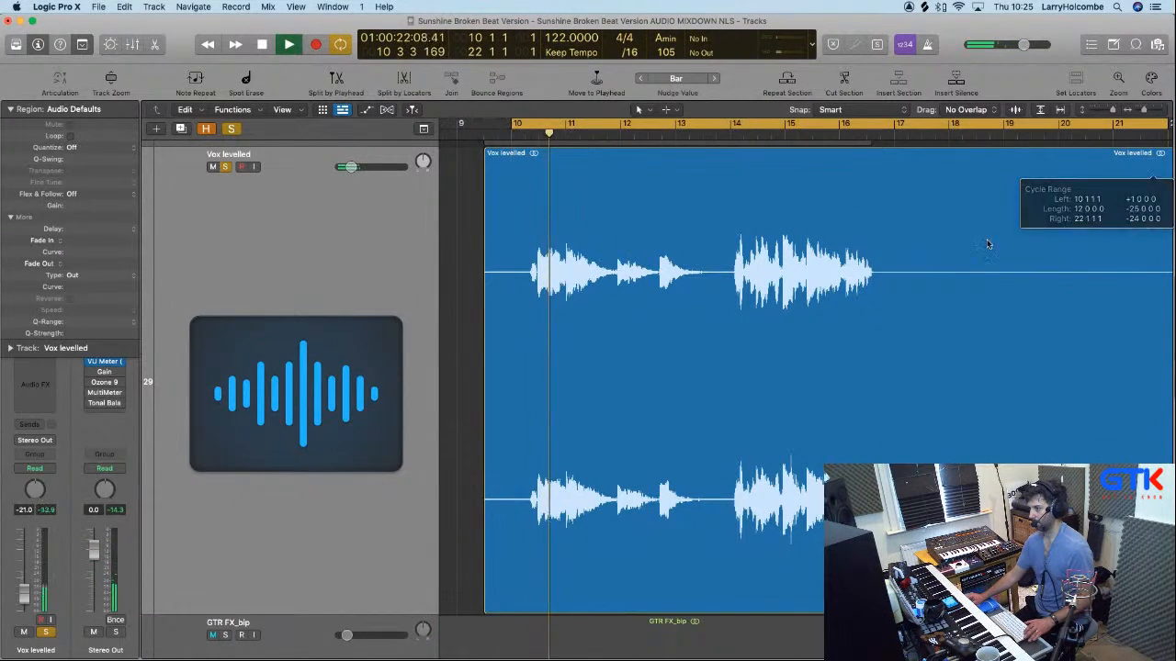
Split out the quieter Vox levelled passage from just before bar 12 to just before bar 14 and set its gain to +4.0 dB.
drag(493, 200, 838, 443)
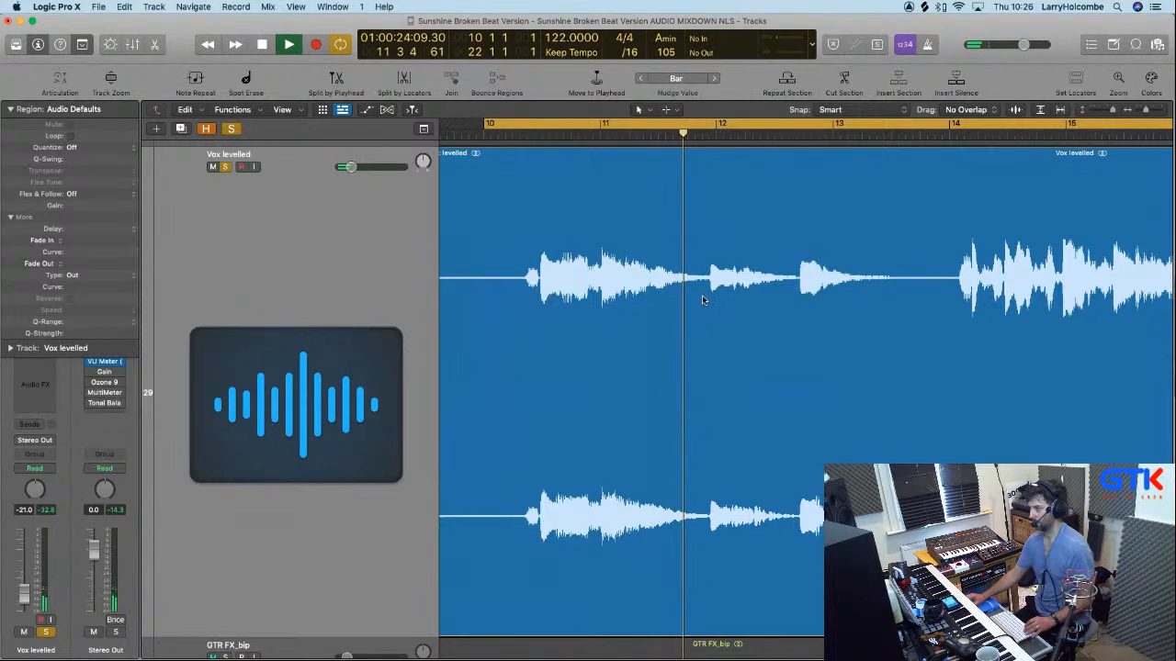
drag(705, 276, 941, 276)
click(900, 276)
key(space)
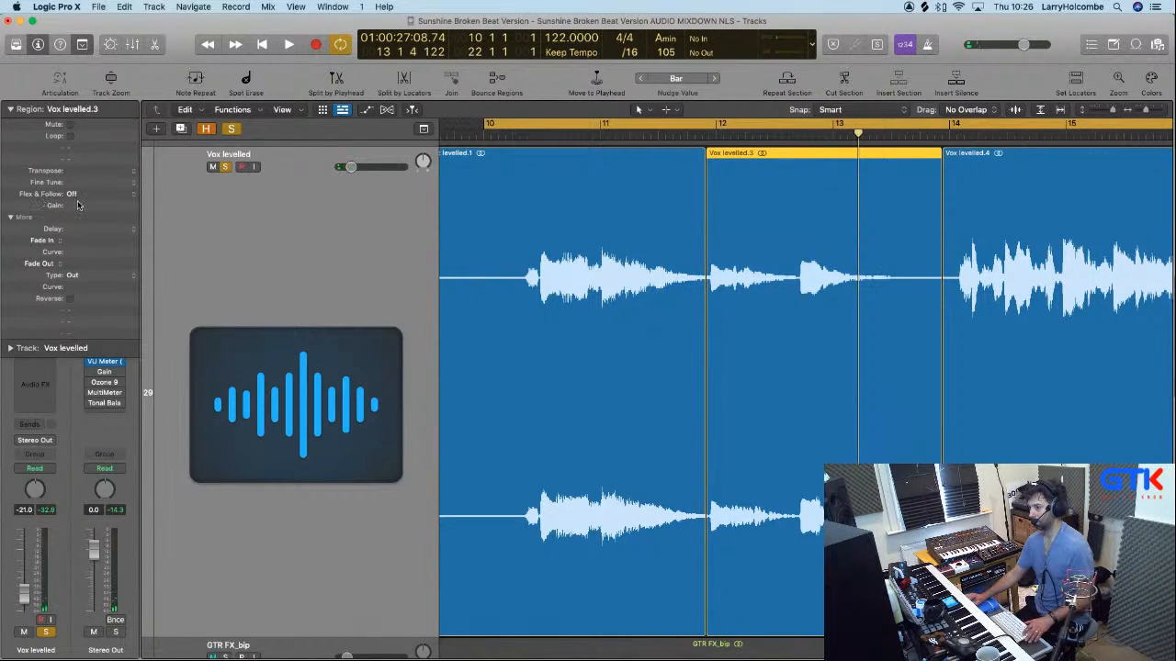
drag(79, 184, 67, 120)
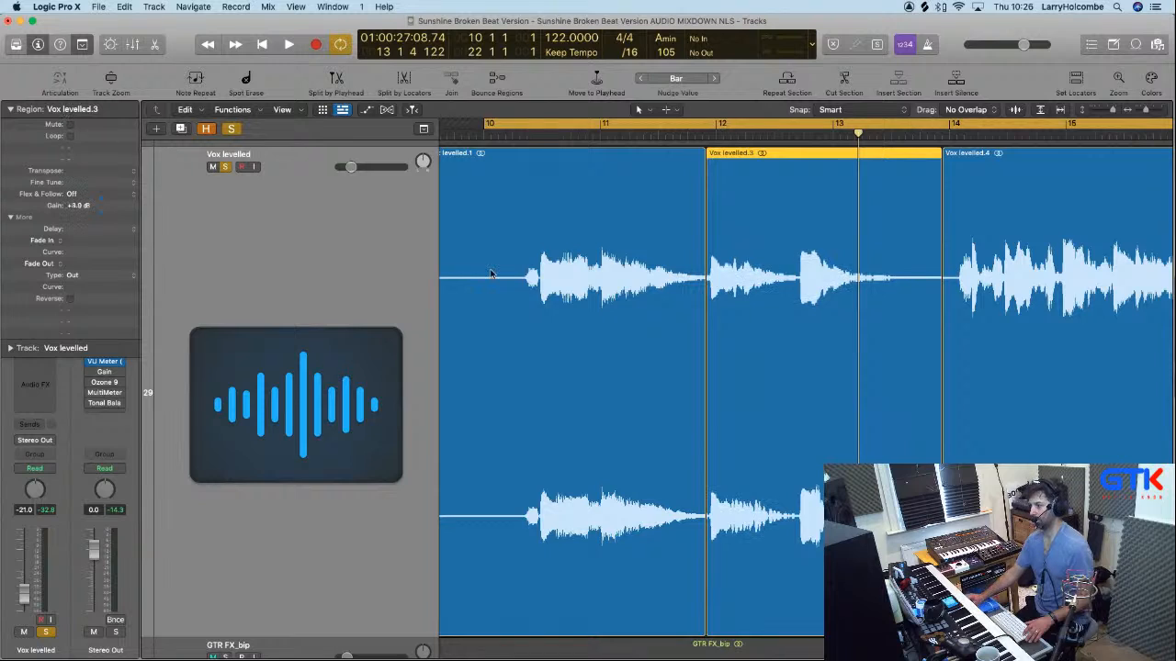
Split the first note of that passage, starting just before bar 12, into its own region and set its gain to +6.3 dB.
drag(537, 246, 992, 414)
click(710, 311)
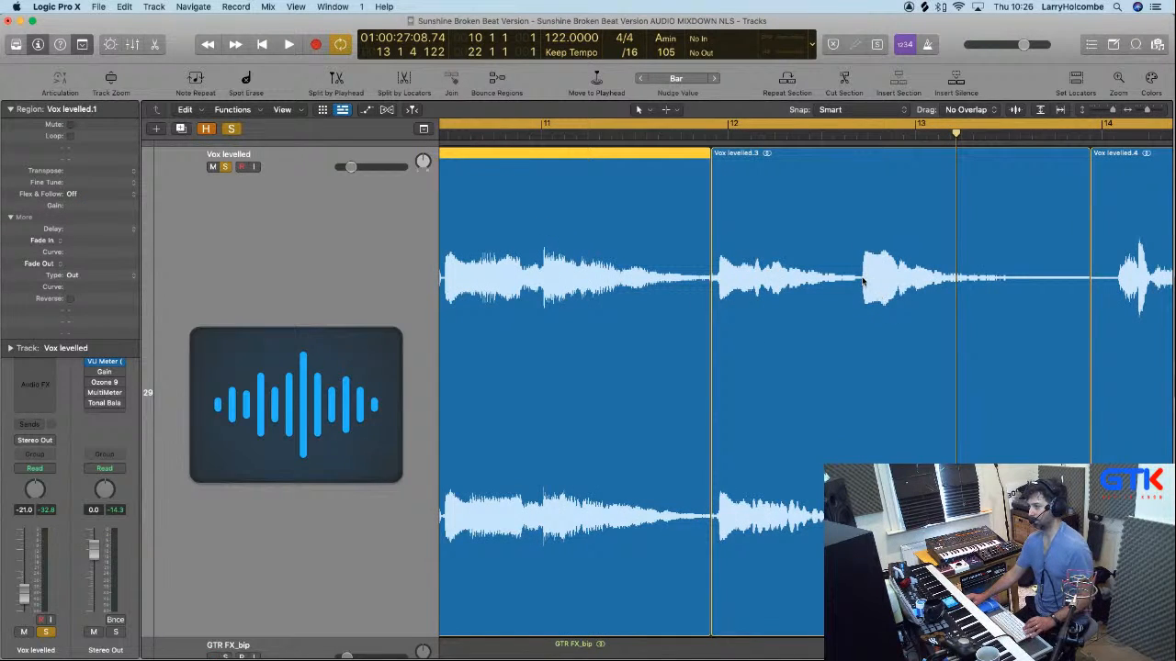
drag(860, 276, 711, 280)
click(770, 290)
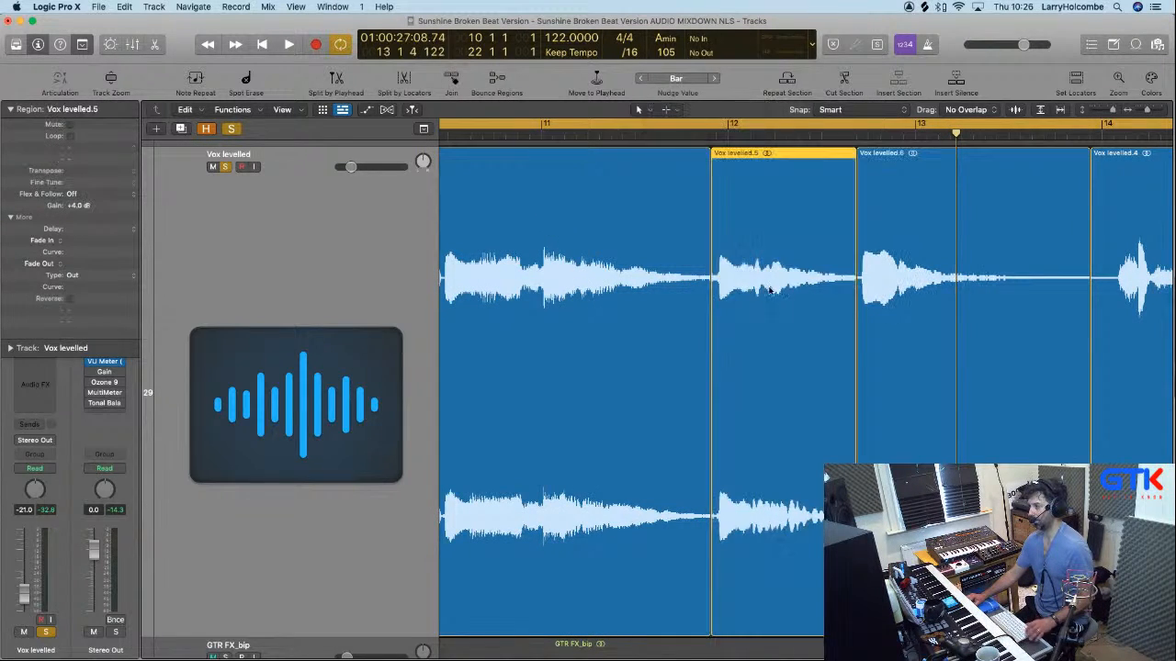
drag(76, 189, 98, 153)
ctrl+alt+click(785, 325)
scroll(676, 302, down, 5)
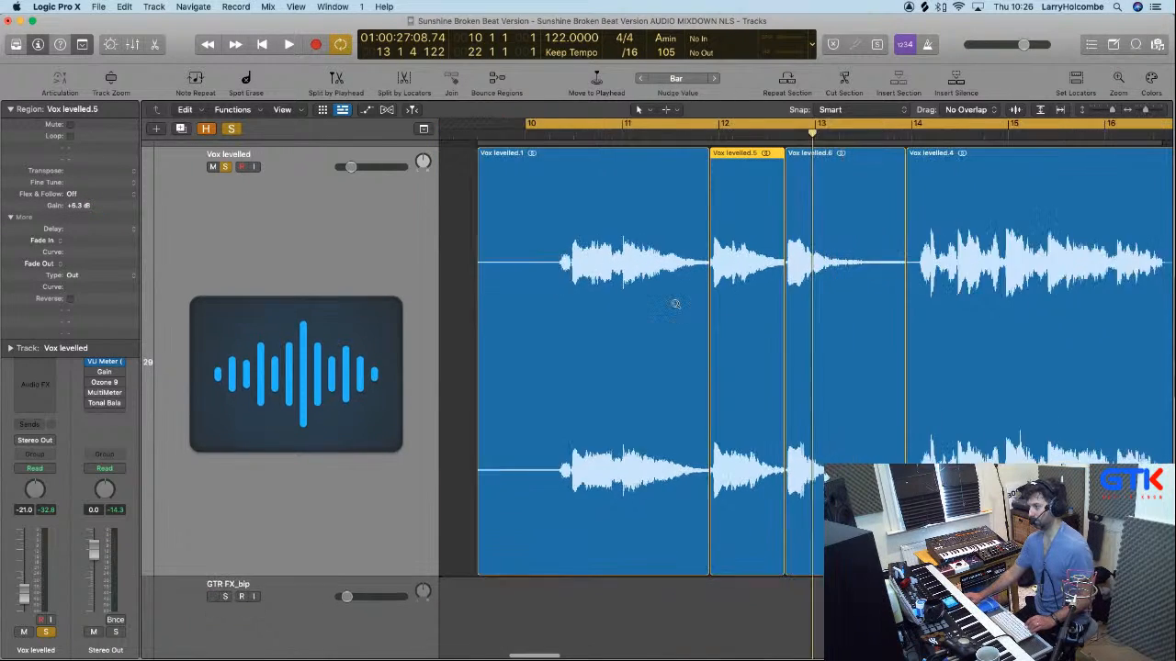
click(512, 184)
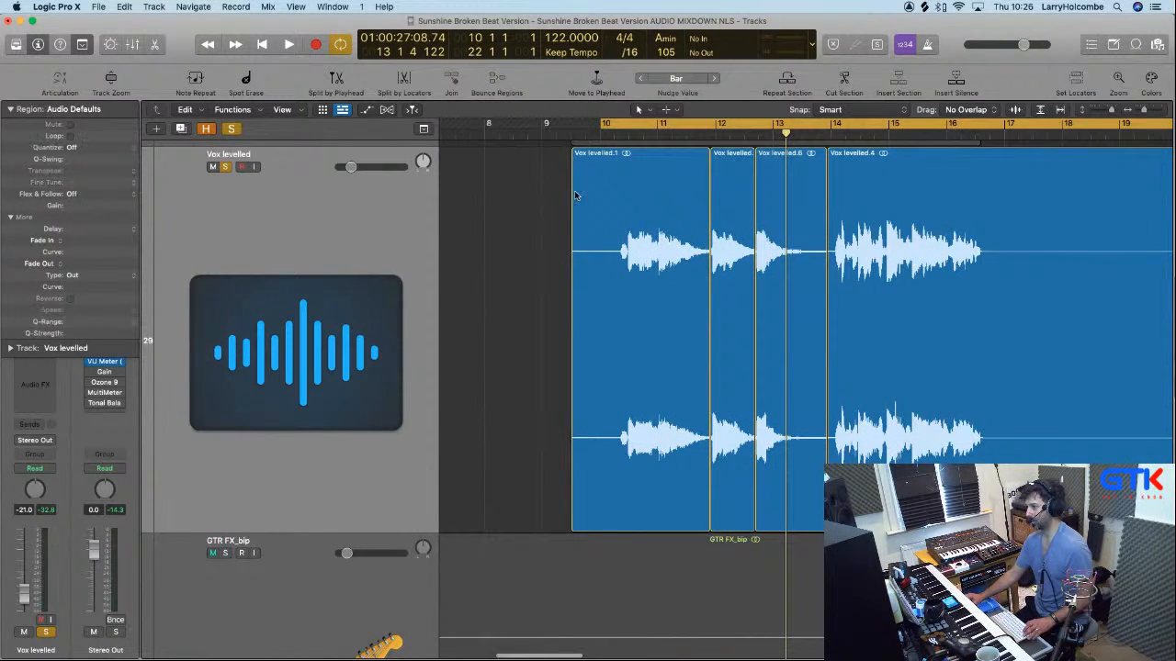
Turn off the cycle range and place the playhead at bar 9.
scroll(679, 202, down, 4)
scroll(679, 203, down, 2)
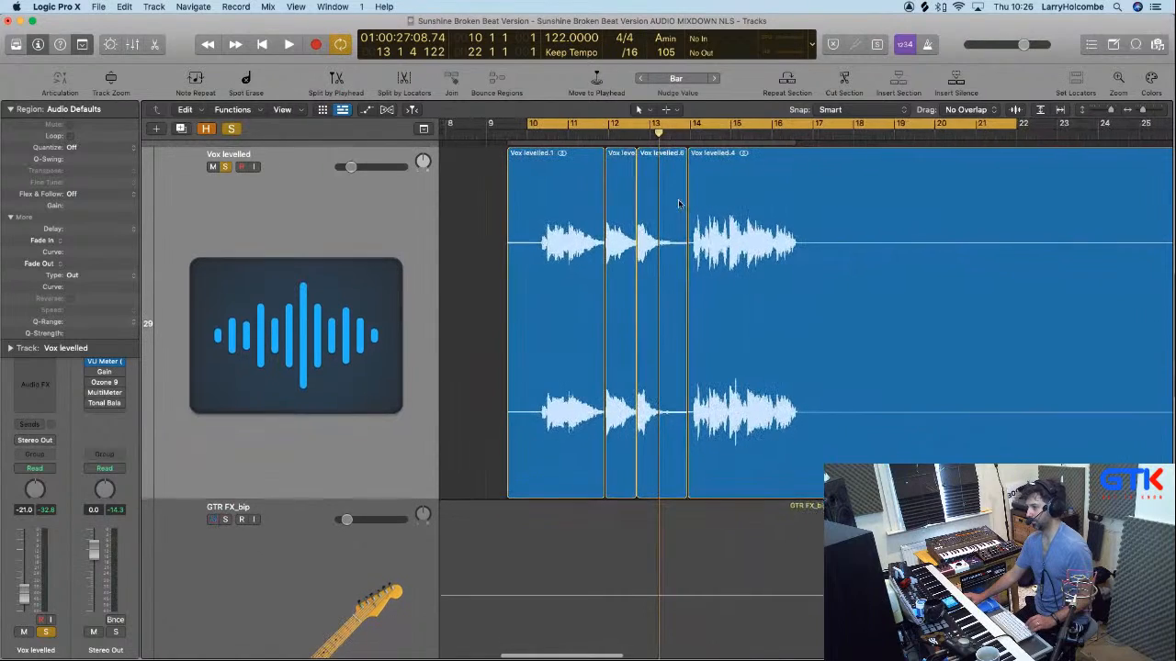
click(545, 122)
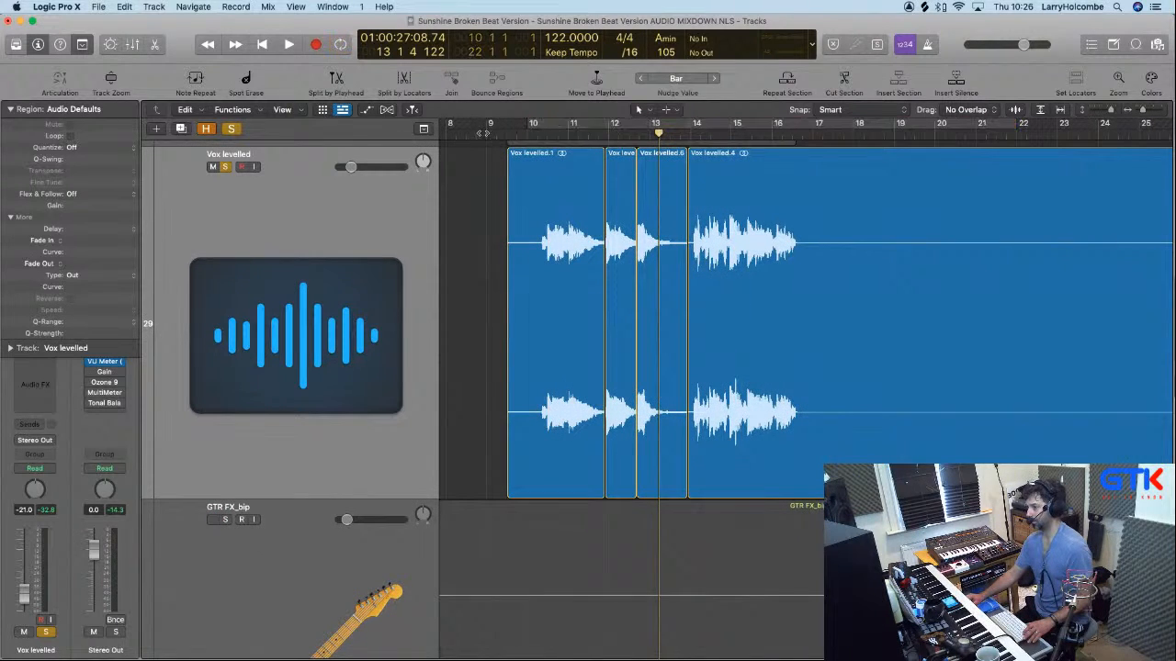
click(480, 135)
Split out the quieter Vox levelled passage from just before bar 36 to bar 38 and set its gain to +4.4 dB.
scroll(590, 217, down, 5)
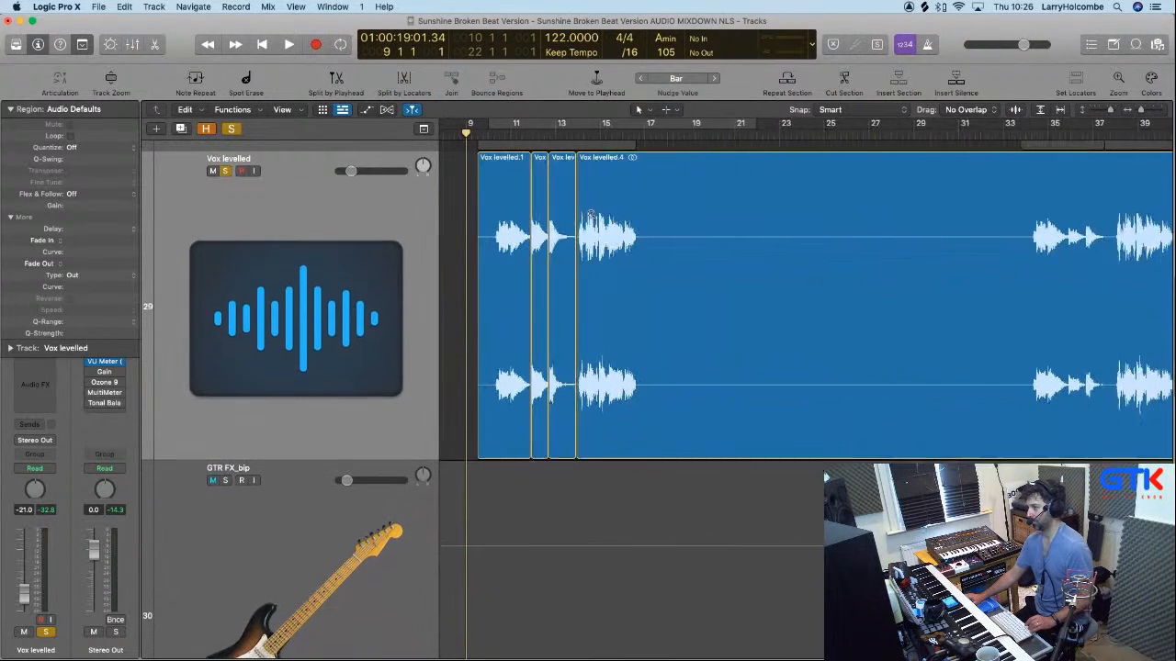
drag(952, 209, 1102, 343)
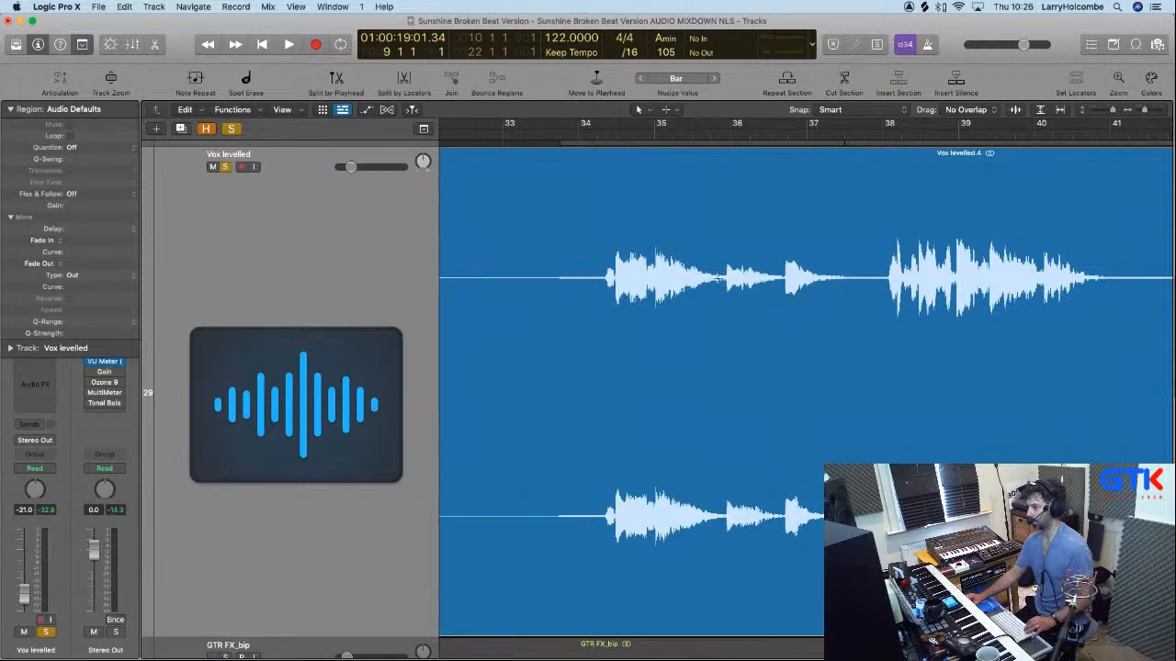
drag(716, 277, 882, 276)
click(853, 264)
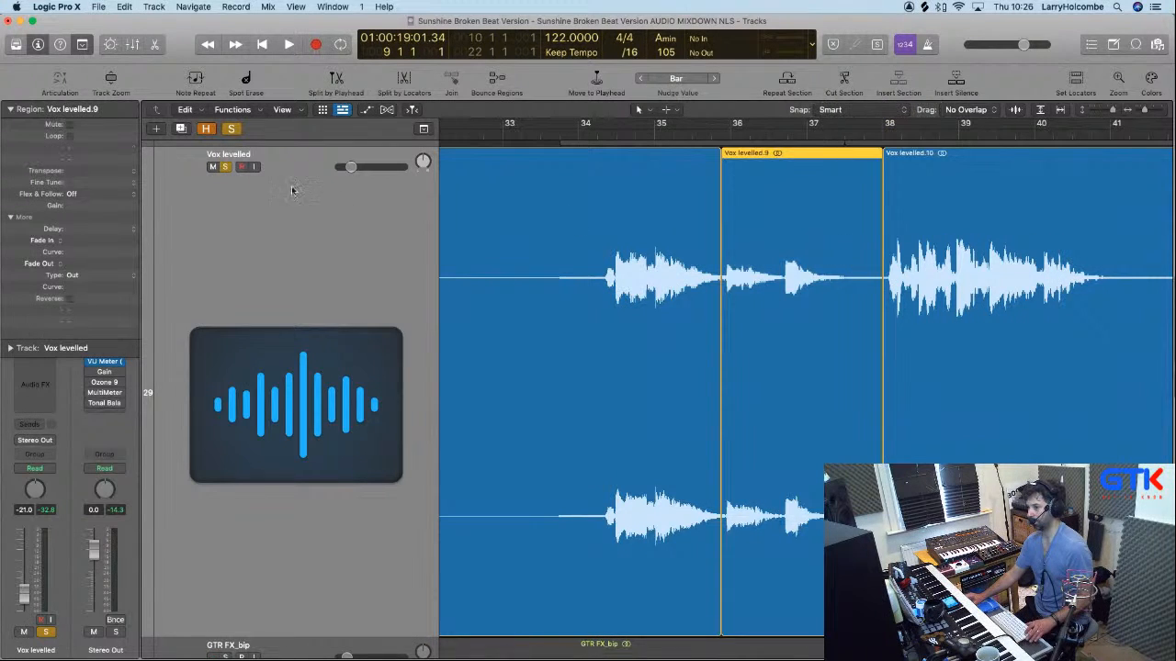
drag(79, 180, 78, 106)
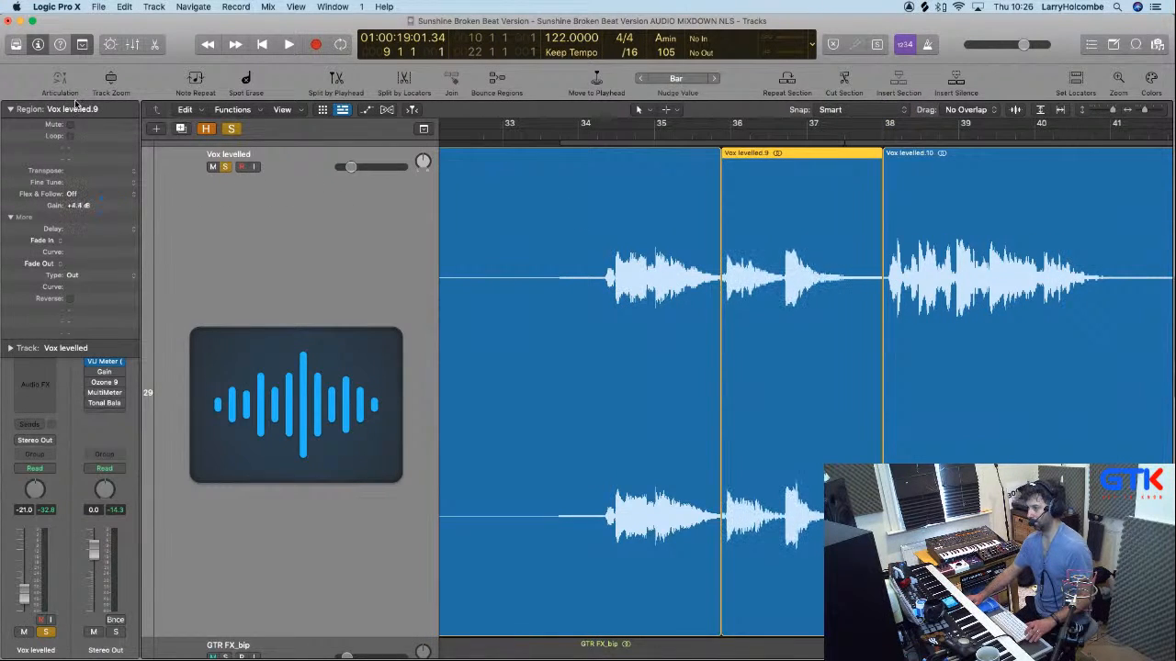
Split the first note of the Vox levelled passage just before bar 36 into its own region and set its gain to +7.8 dB.
drag(569, 194, 908, 414)
drag(728, 275, 767, 272)
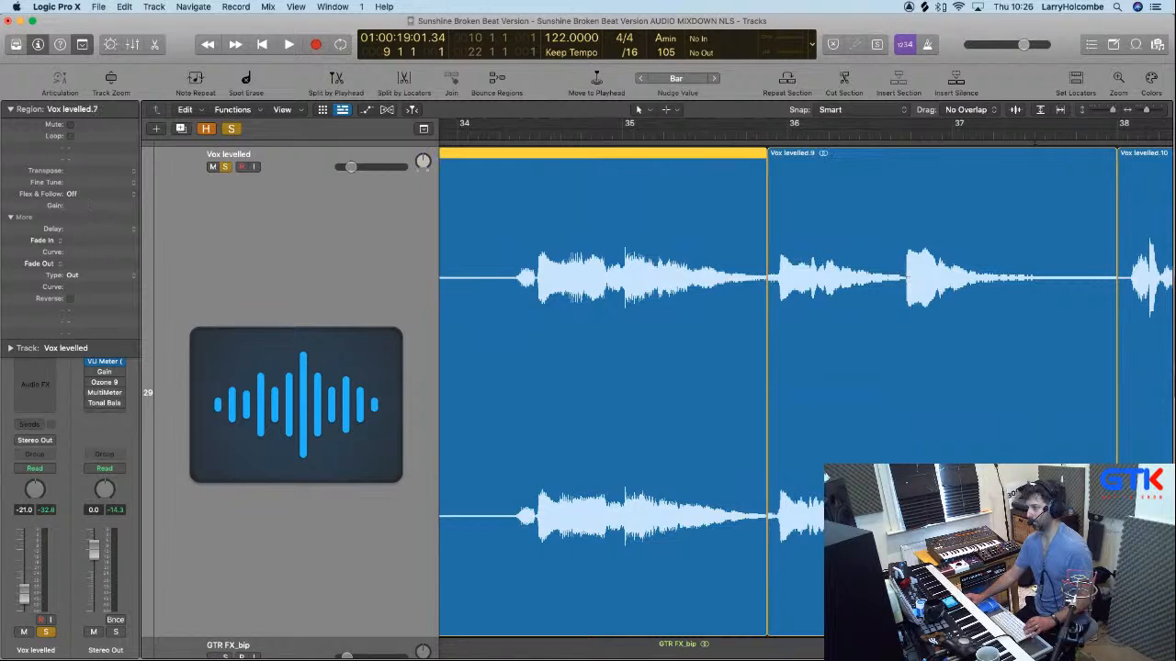
drag(902, 272, 769, 274)
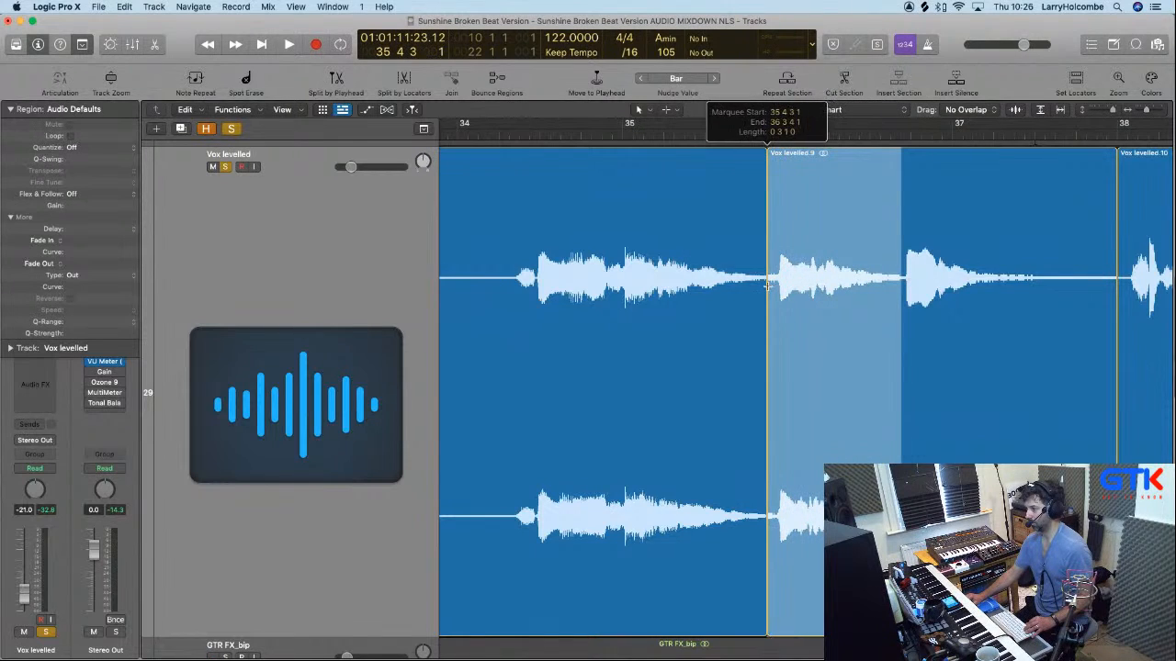
click(817, 268)
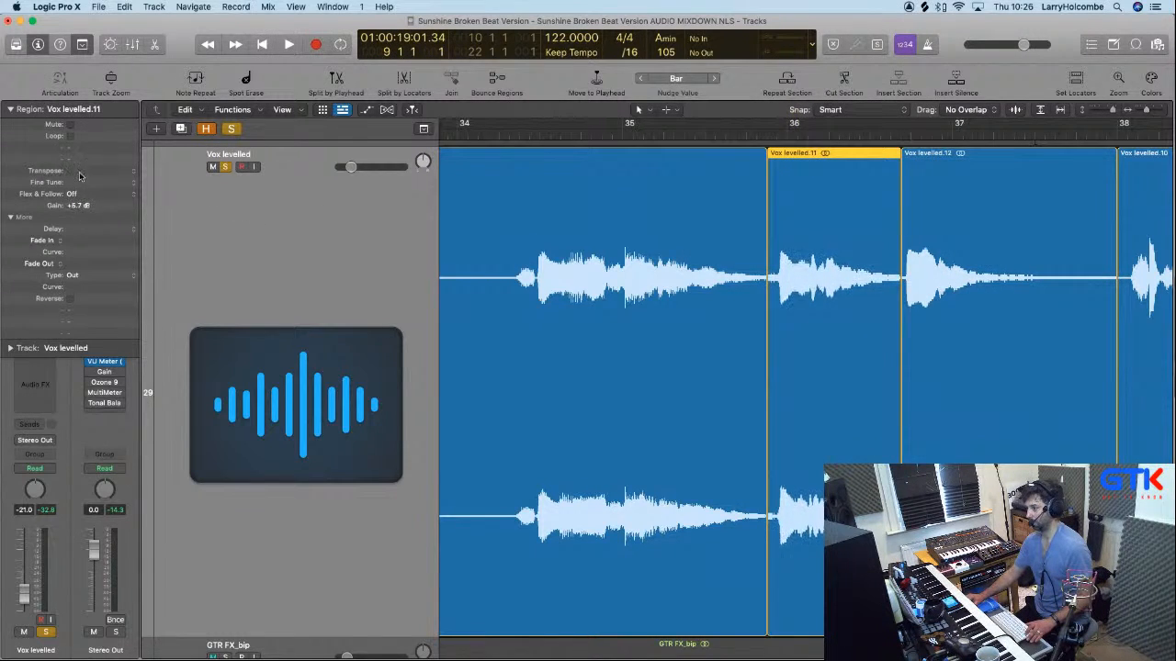
drag(79, 177, 75, 138)
scroll(808, 365, down, 10)
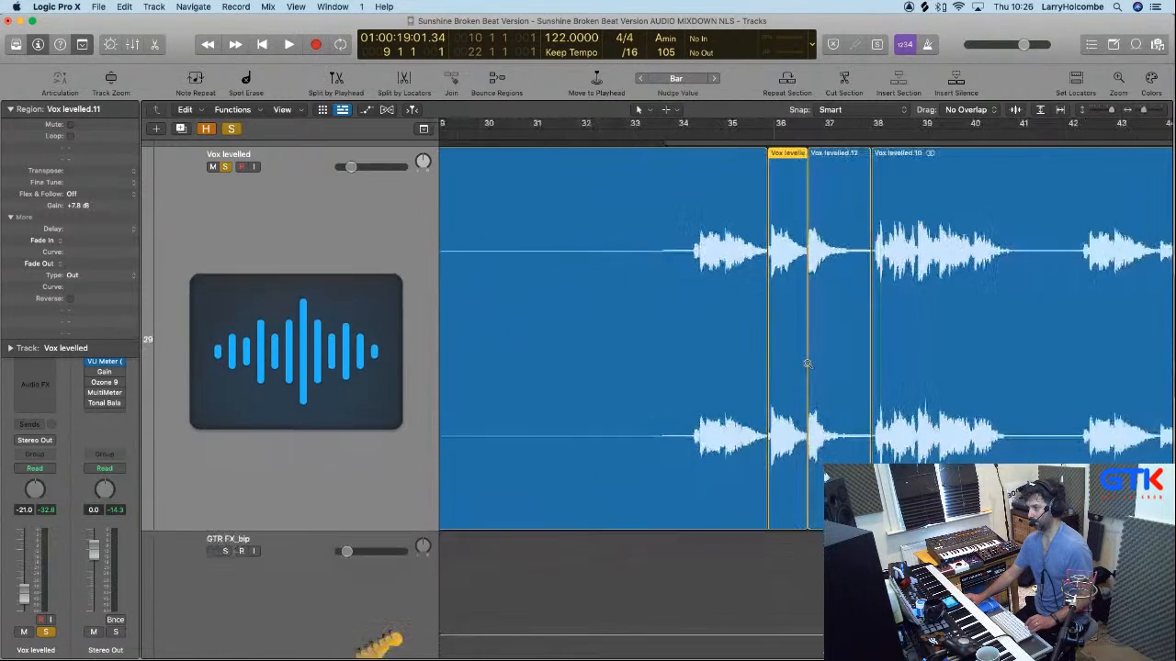
Split out the quieter final Vox levelled passage from just before bar 44 to the region's end and set its gain to +4.0 dB.
scroll(776, 258, up, 10)
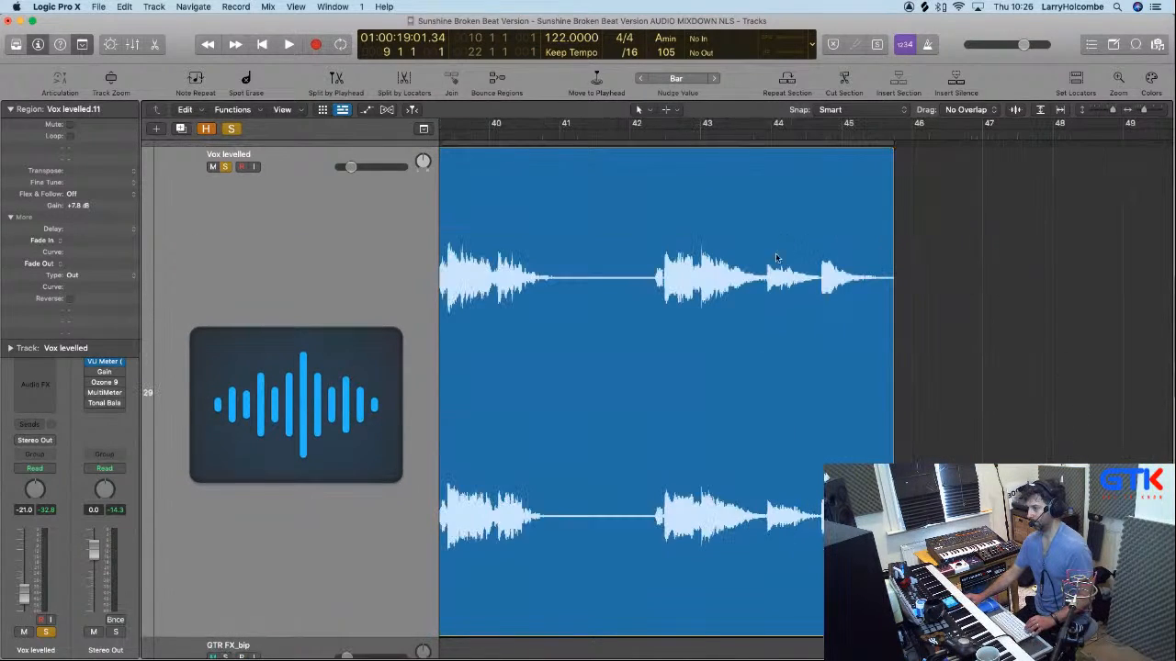
drag(766, 270, 971, 273)
click(845, 257)
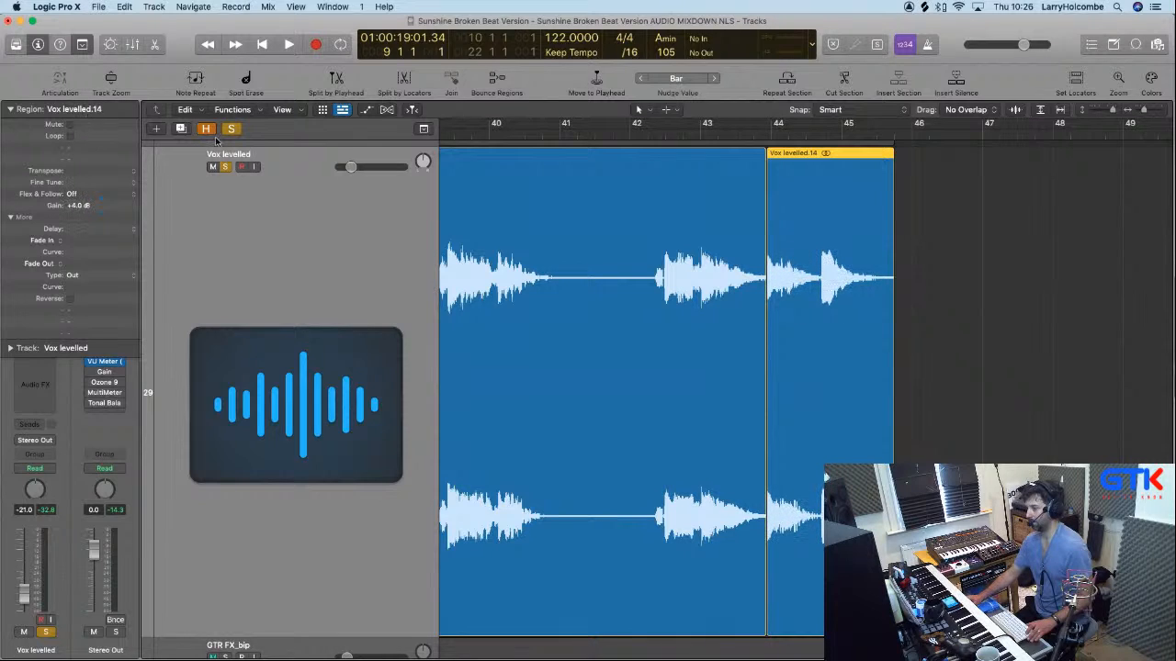
click(1006, 234)
Split the first note of that final passage, just before bar 44, into its own region and set its gain to +5.9 dB.
drag(819, 269, 766, 269)
click(782, 269)
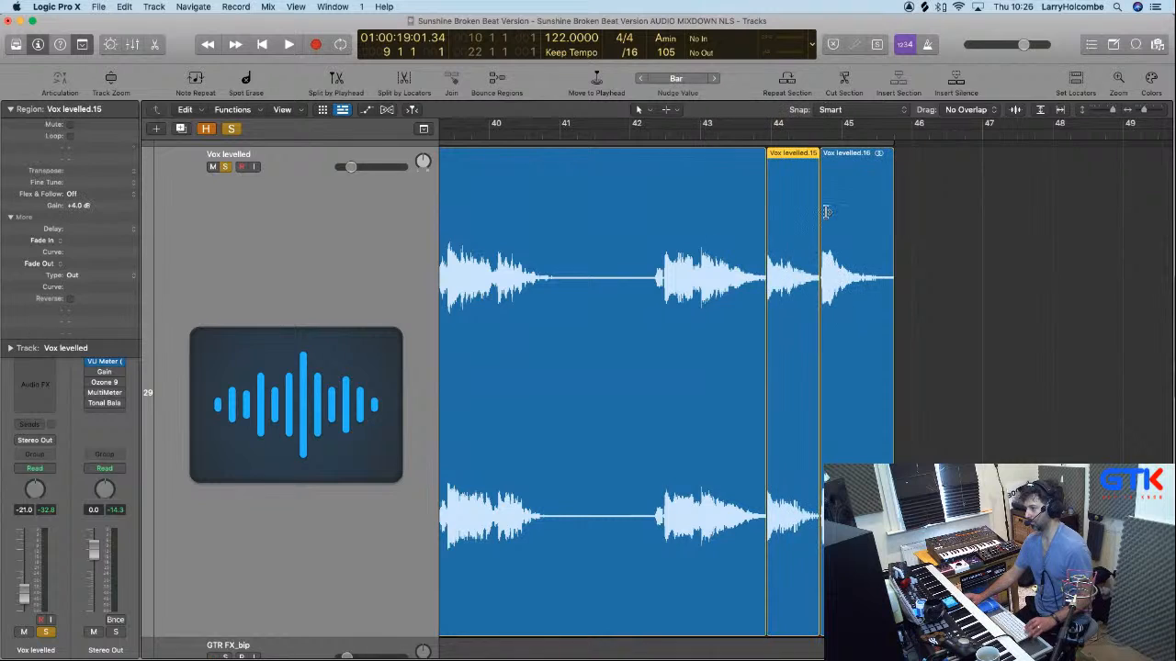
key(z)
drag(656, 147, 642, 154)
scroll(711, 199, down, 5)
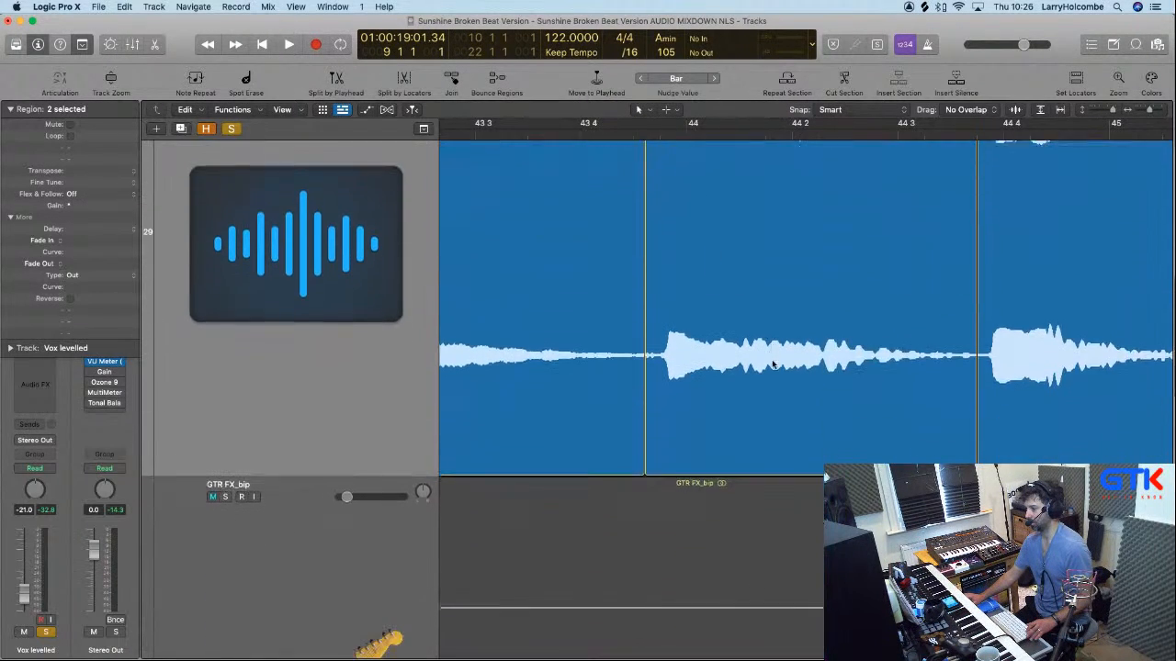
click(786, 386)
scroll(782, 386, down, 4)
scroll(781, 386, down, 3)
scroll(866, 321, up, 3)
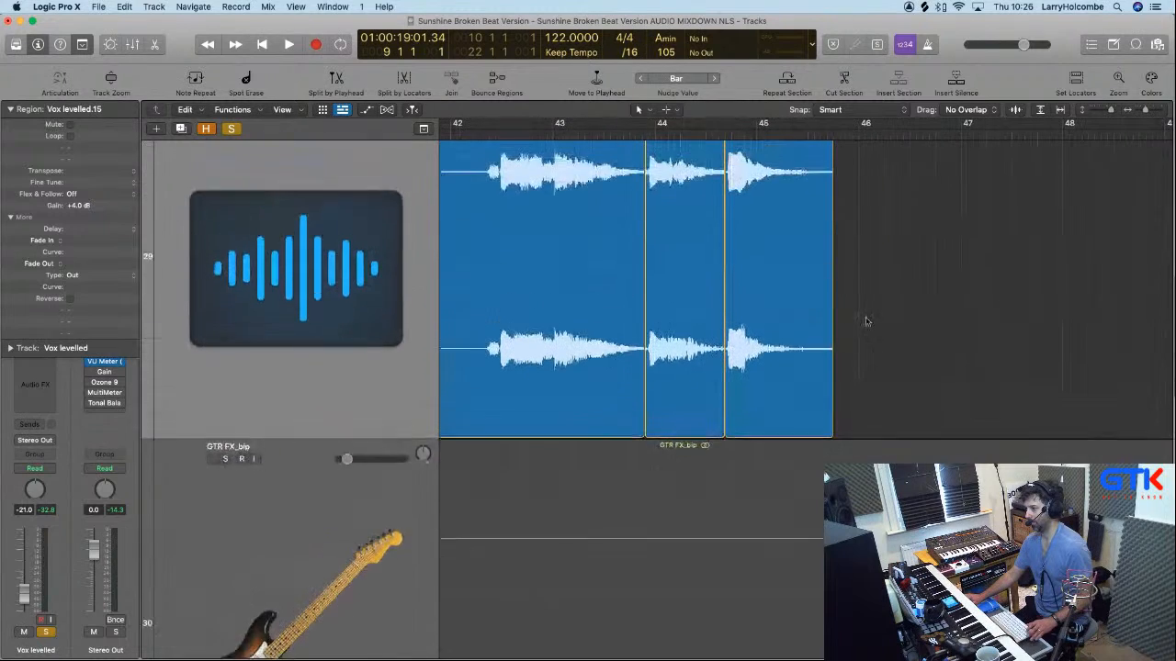
click(916, 323)
click(684, 276)
scroll(688, 276, up, 4)
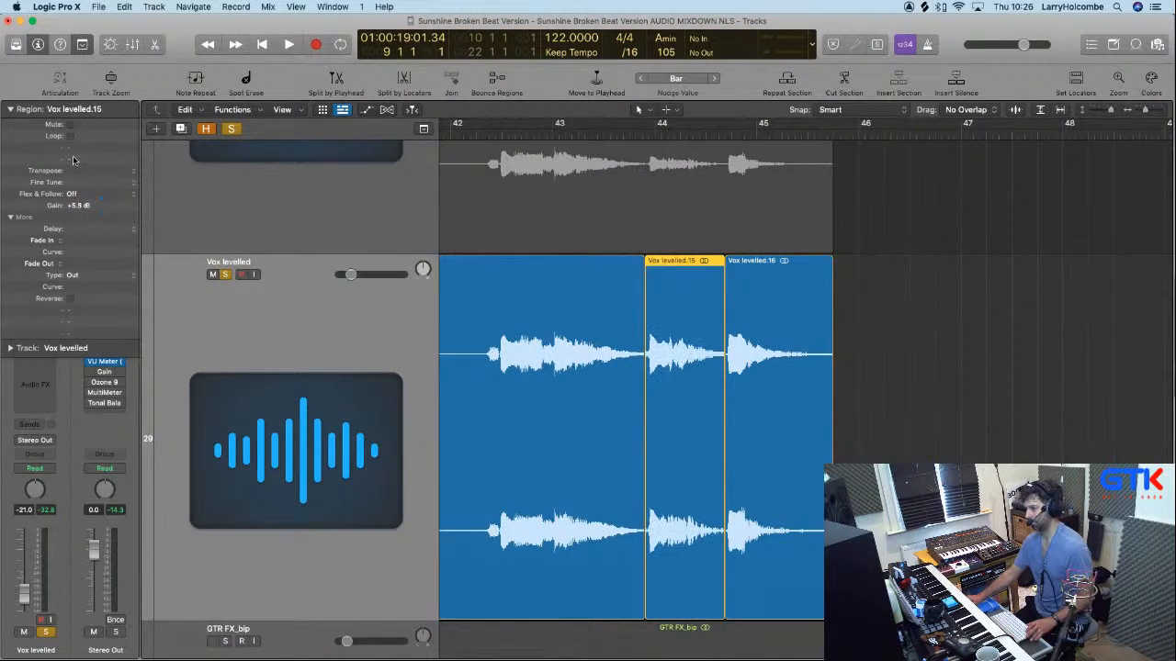
Unsolo the Vox levelled track, play the full mix from bar 9 and lower the track's volume to -21.5 dB.
scroll(690, 402, down, 7)
click(454, 233)
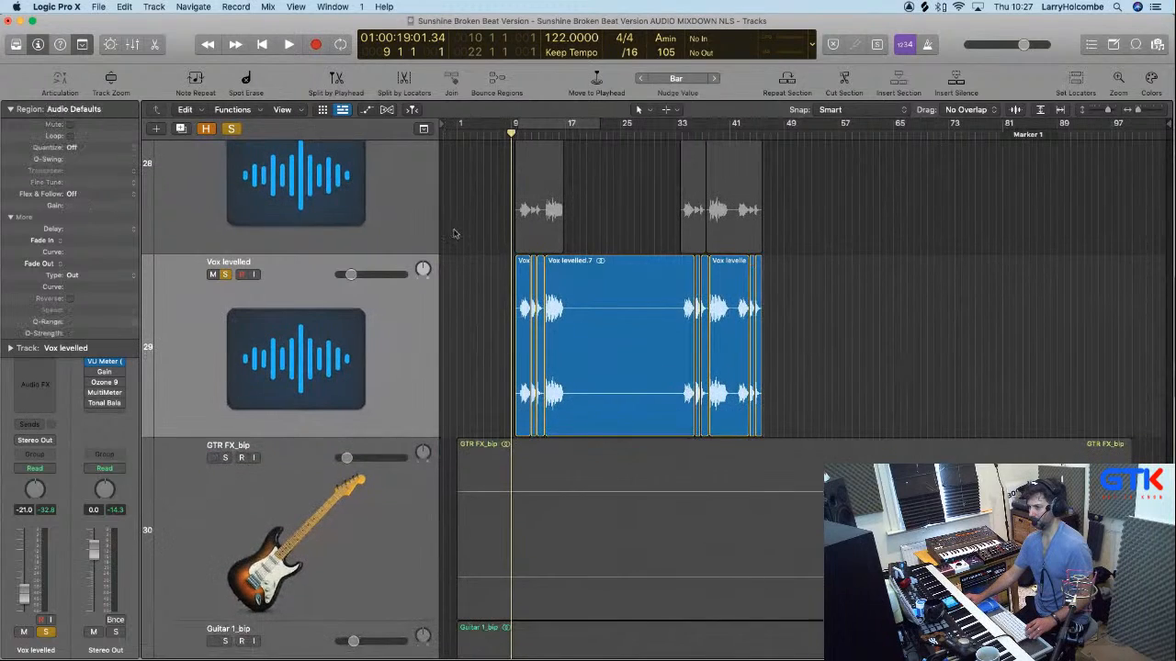
click(226, 274)
key(space)
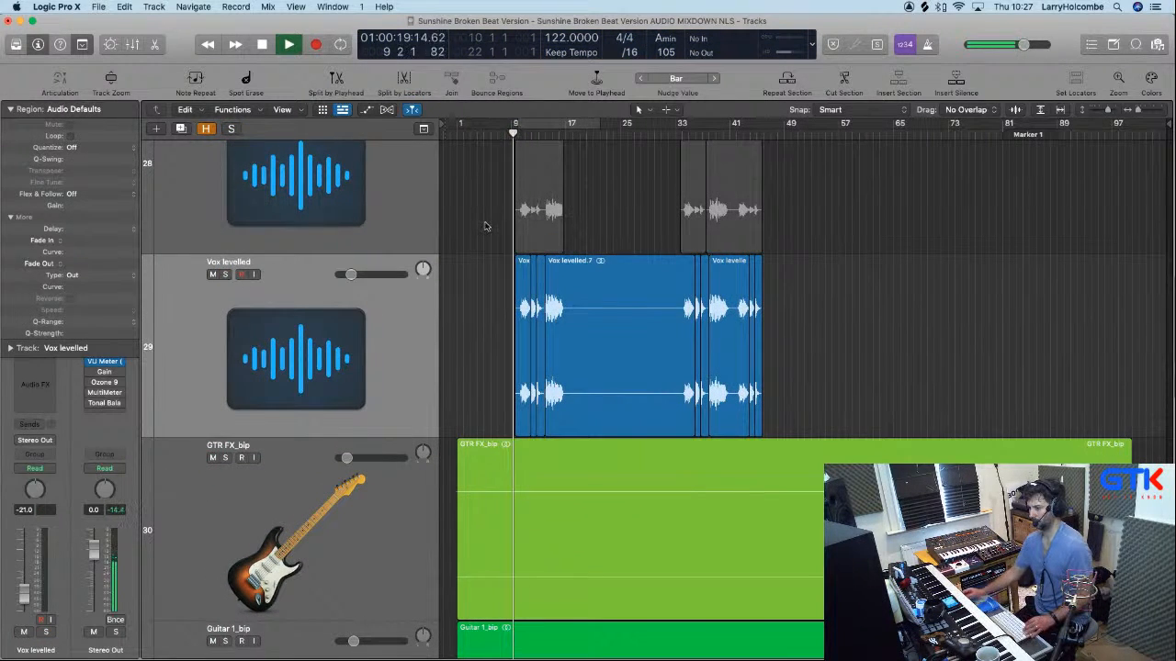
scroll(485, 223, down, 6)
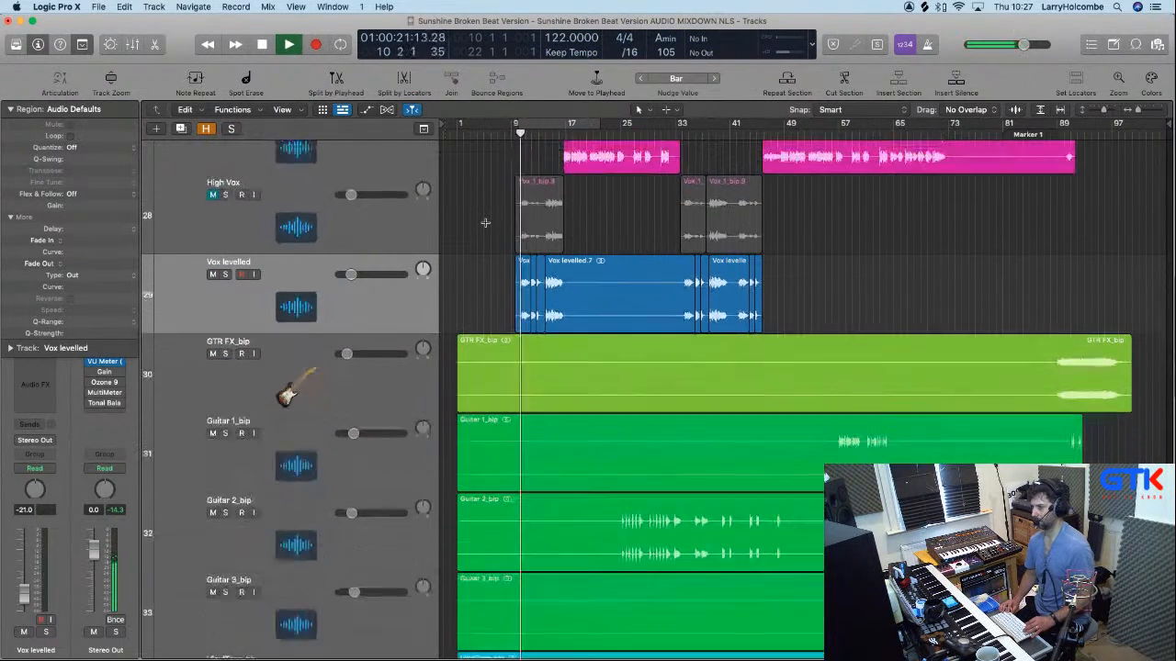
key(x)
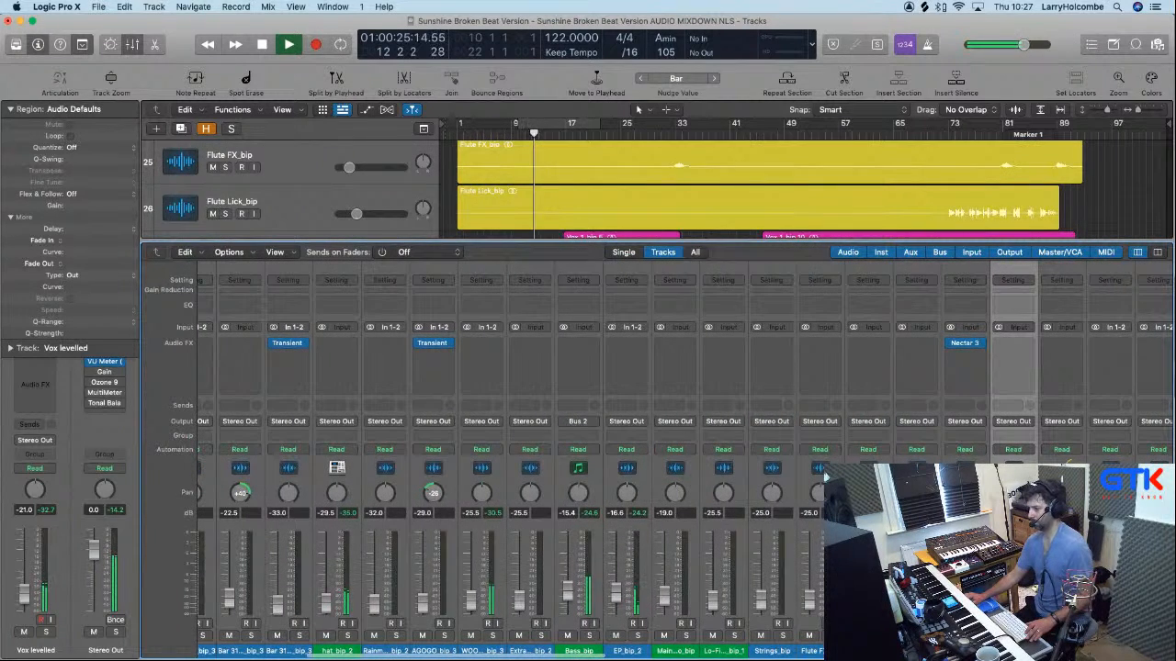
key(x)
Select the two short Vox levelled regions between bars 12 and 14 and lower their gain together.
drag(511, 280, 632, 423)
click(591, 341)
shift+click(613, 350)
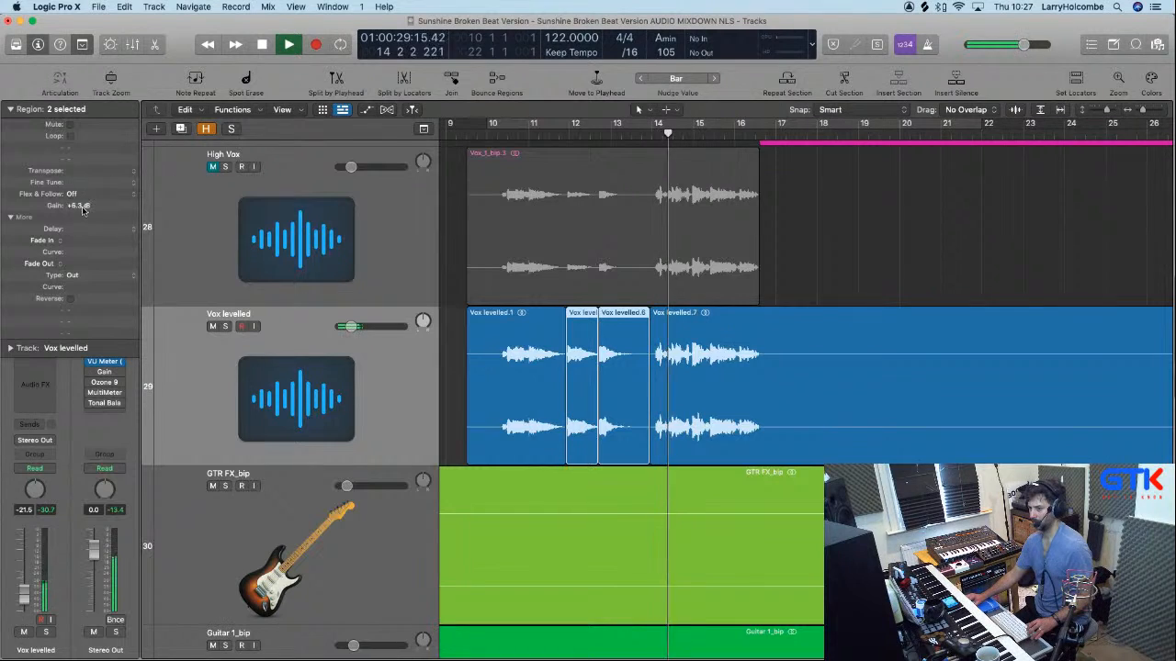
scroll(488, 226, down, 5)
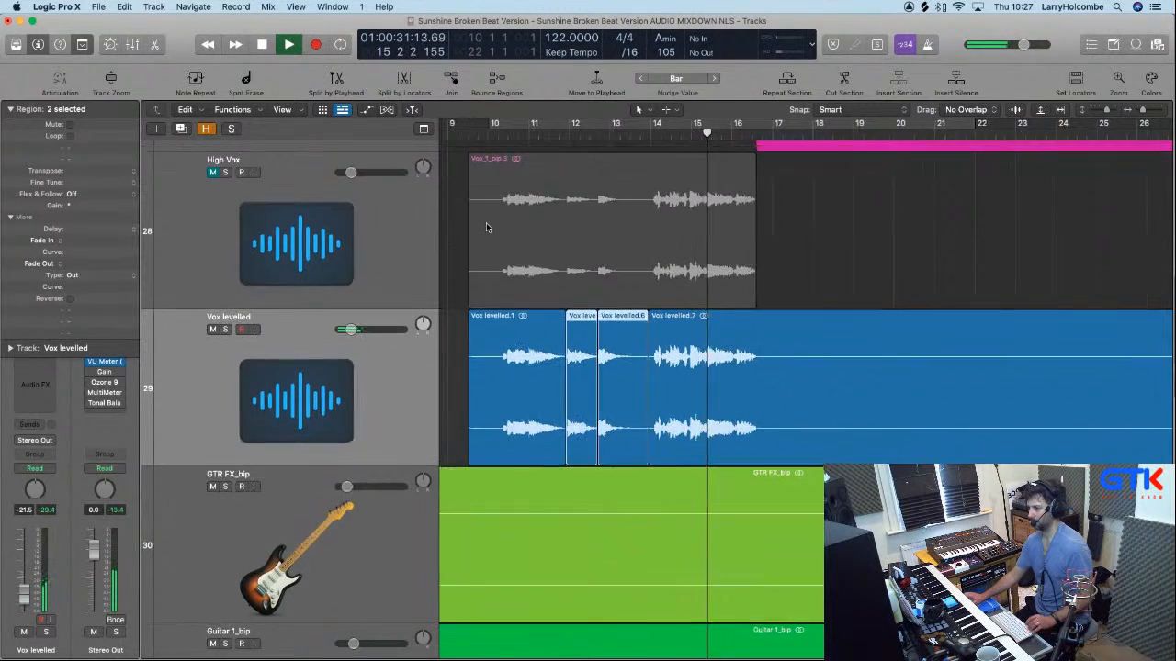
Select the two short Vox levelled regions between bars 36 and 38 and lower their gain together while replaying the passage.
scroll(537, 223, right, 2)
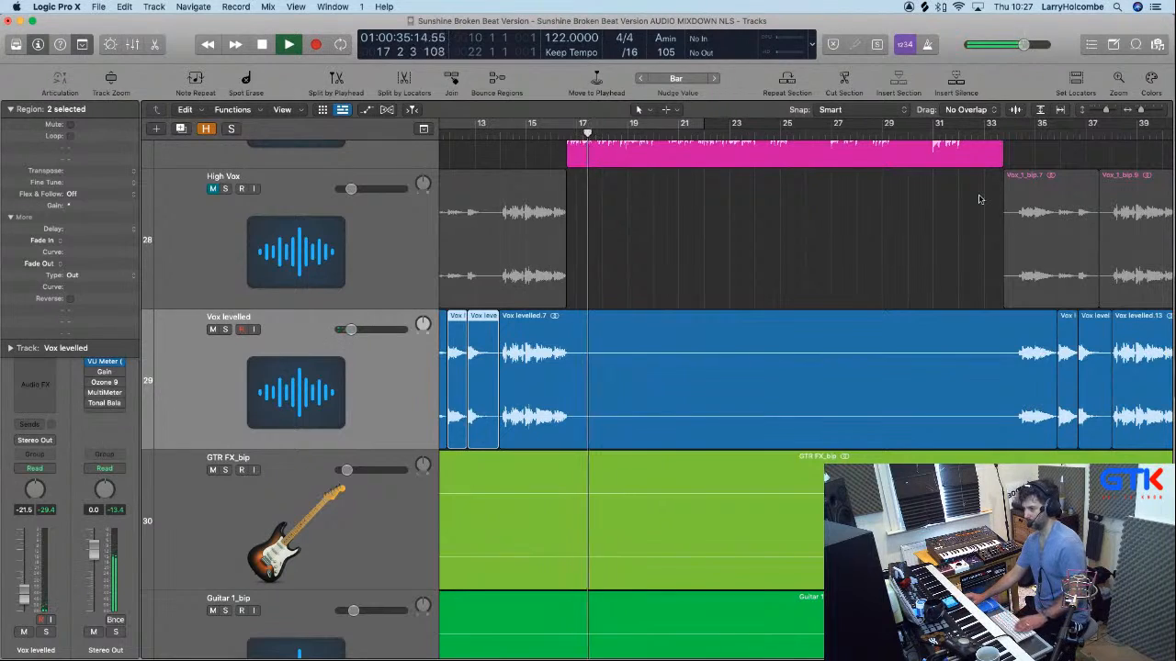
click(1014, 134)
click(1063, 337)
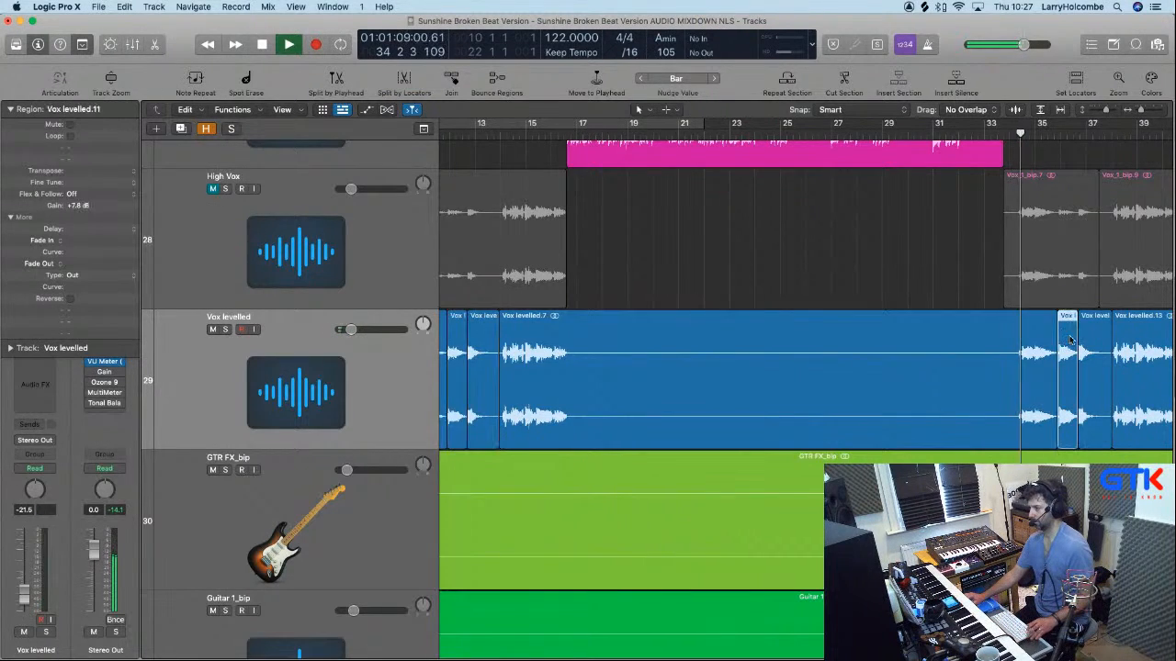
shift+click(1090, 337)
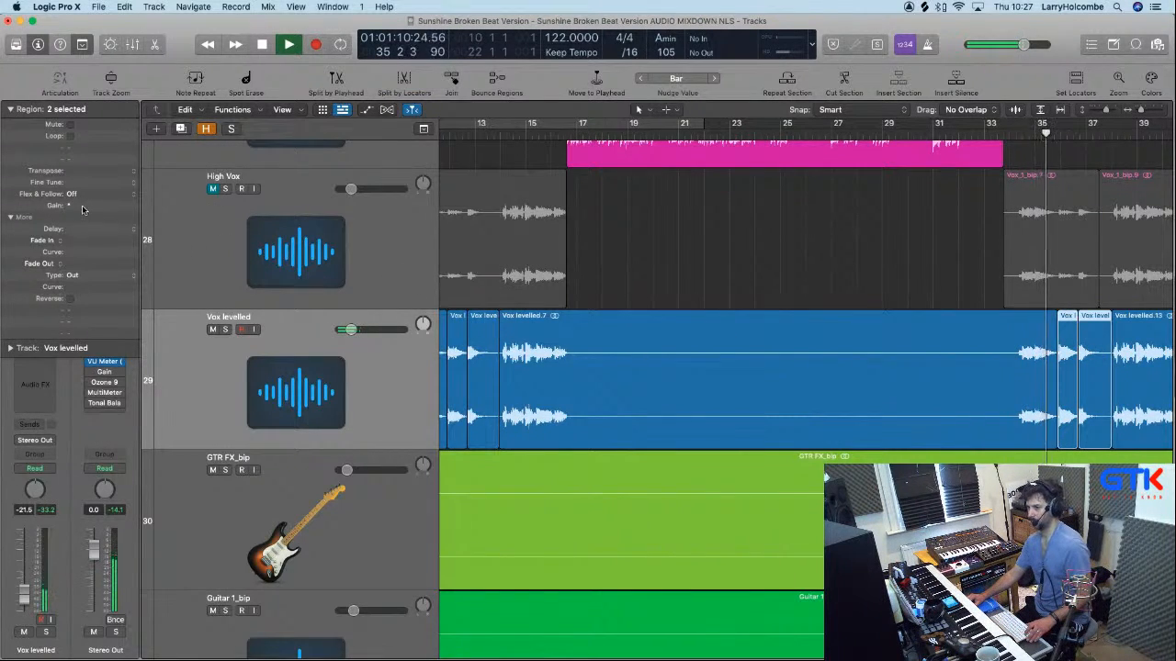
drag(81, 210, 81, 244)
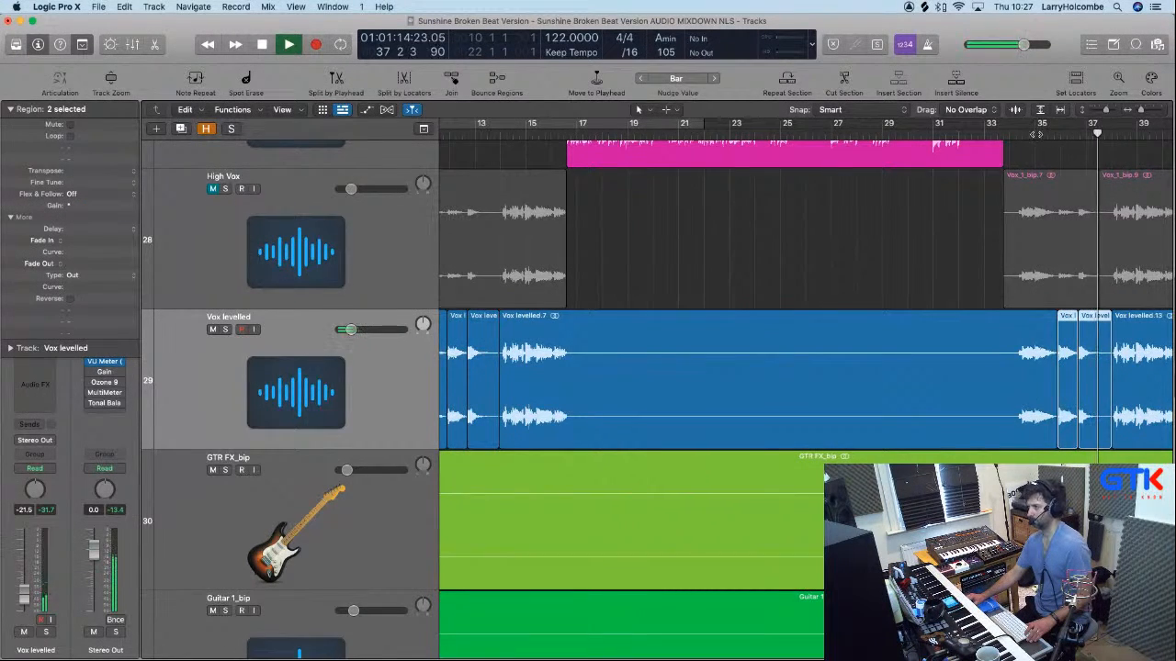
click(1036, 134)
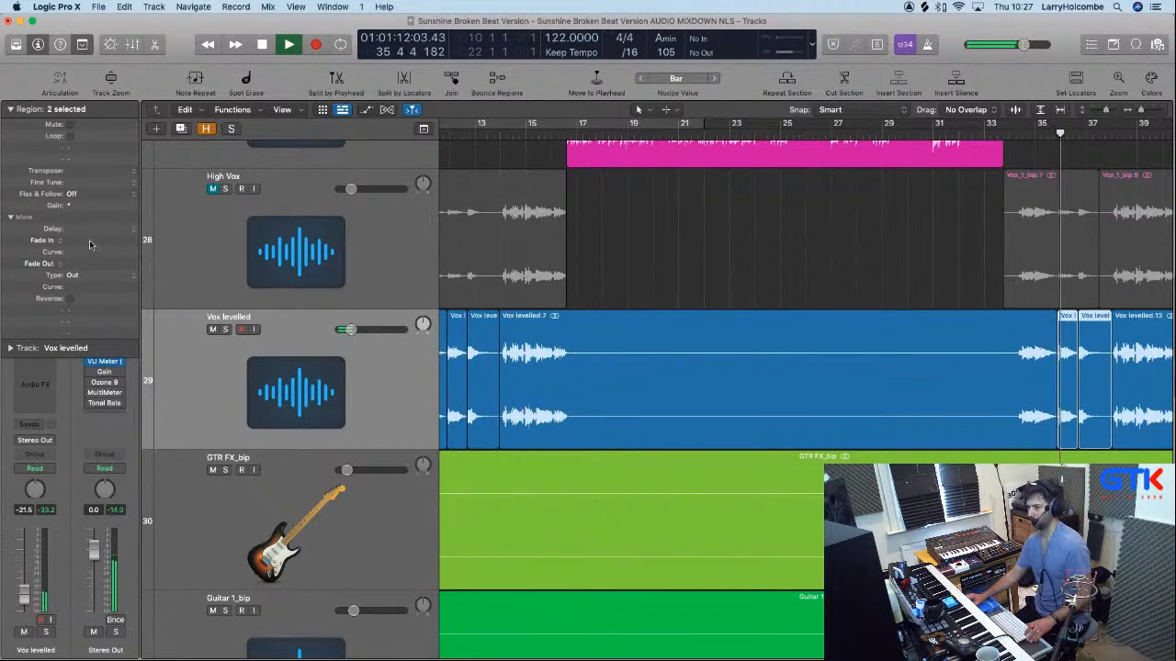
drag(70, 207, 69, 228)
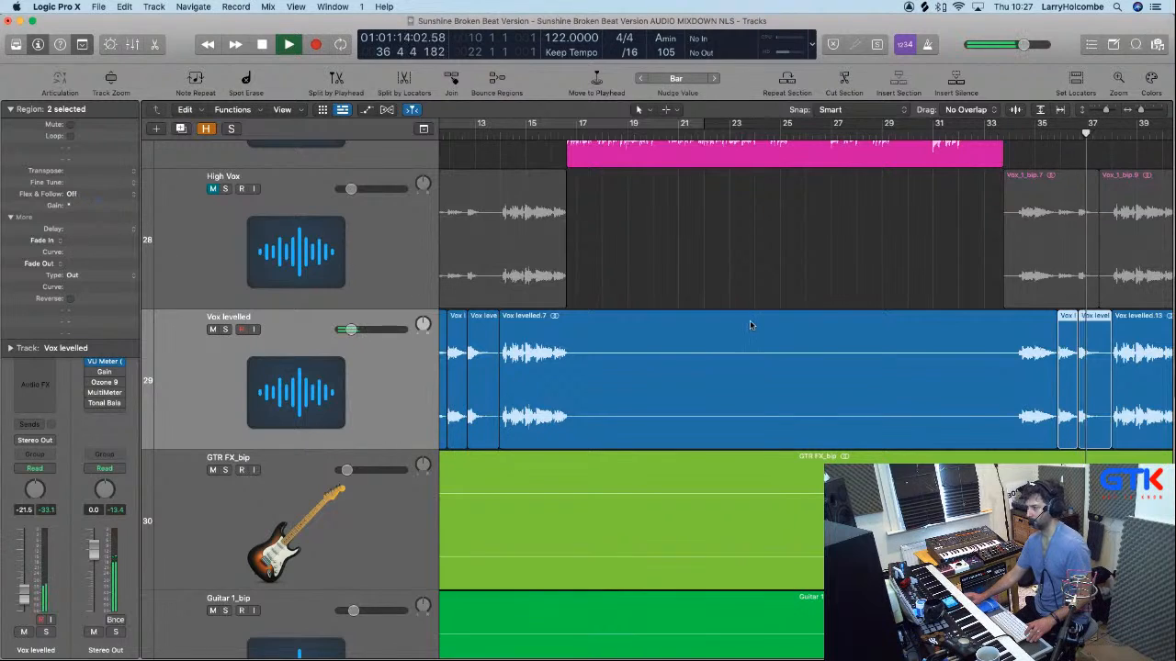
Set the gain of the short Vox levelled region just before bar 36 to +4.5 dB and replay from about bar 34.
drag(990, 324, 1138, 385)
key(space)
click(827, 311)
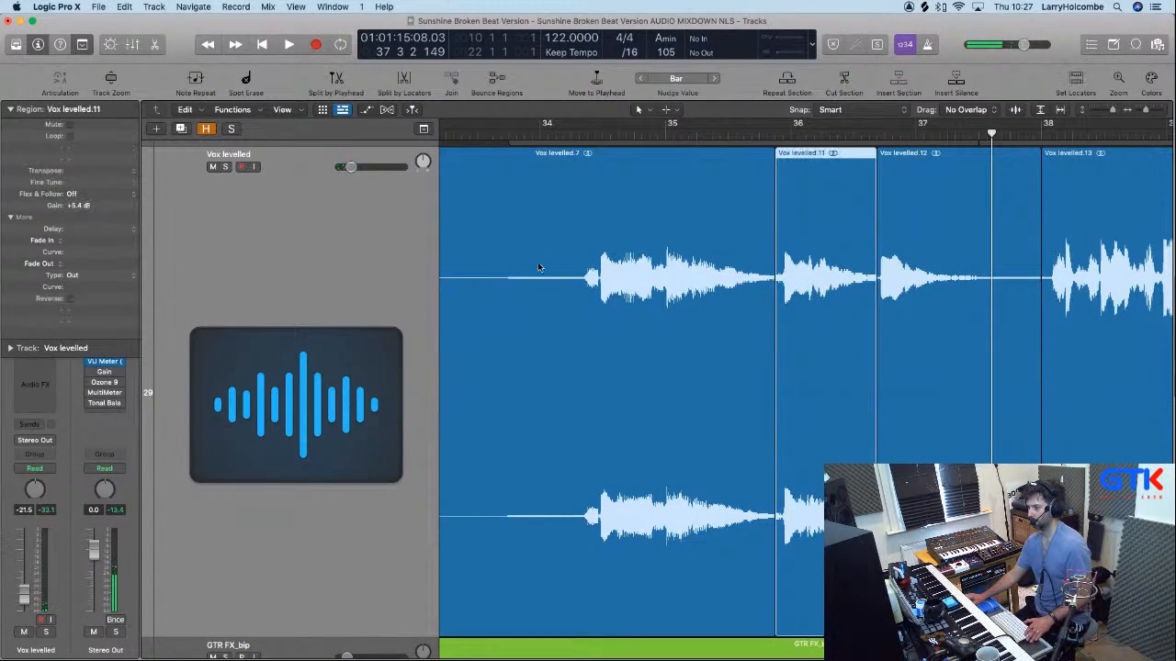
click(571, 136)
key(space)
scroll(575, 139, down, 10)
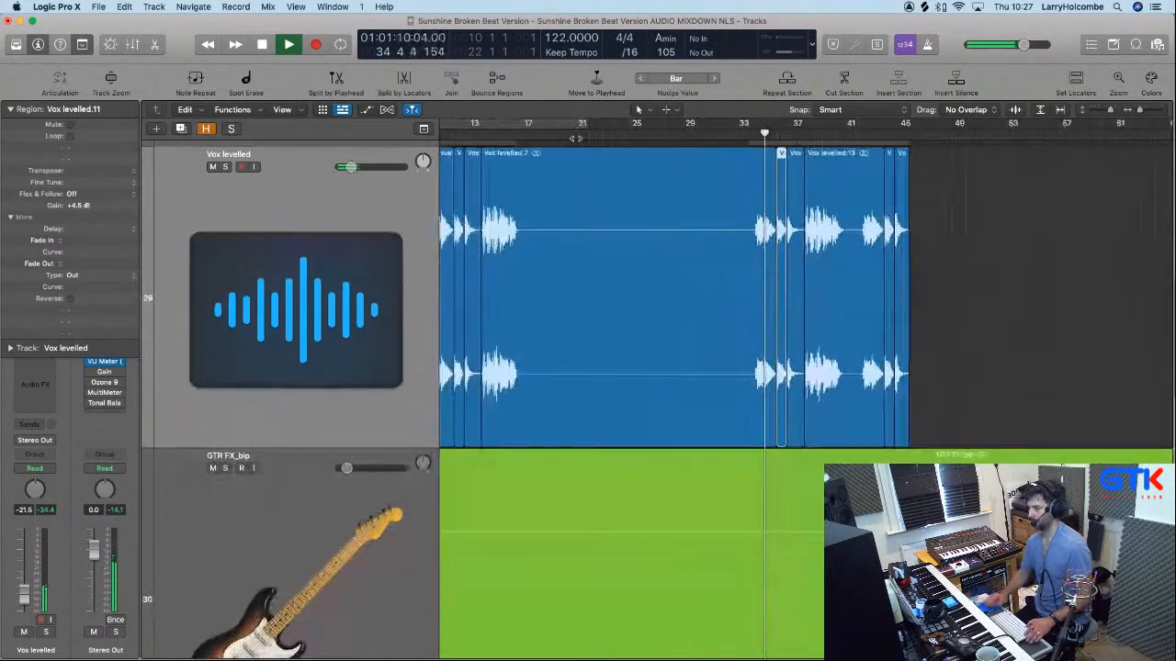
scroll(575, 138, down, 10)
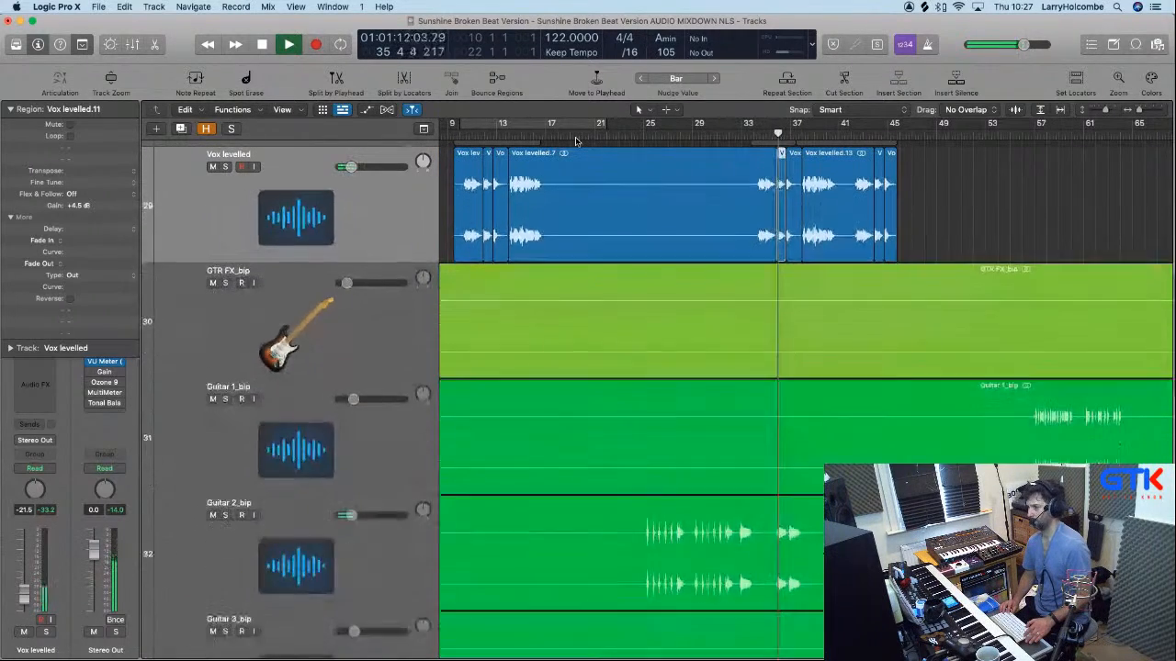
scroll(574, 139, down, 8)
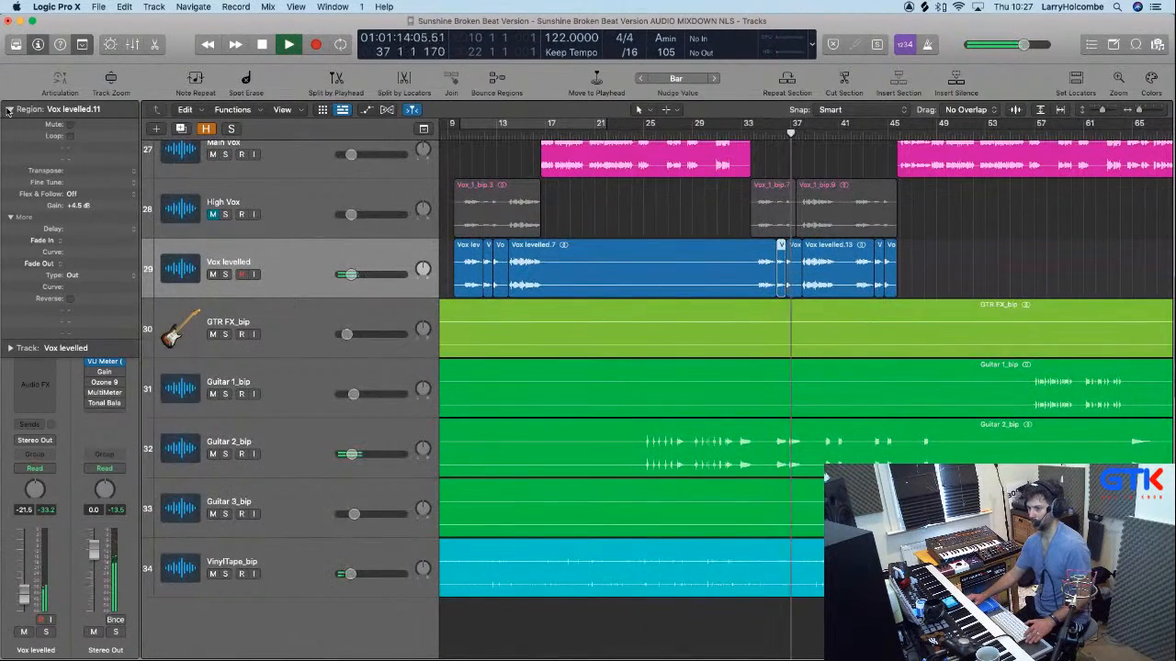
Insert a Compressor on the Vox levelled track and play the vocal passage up to bar 37 through it.
click(9, 109)
key(space)
click(35, 359)
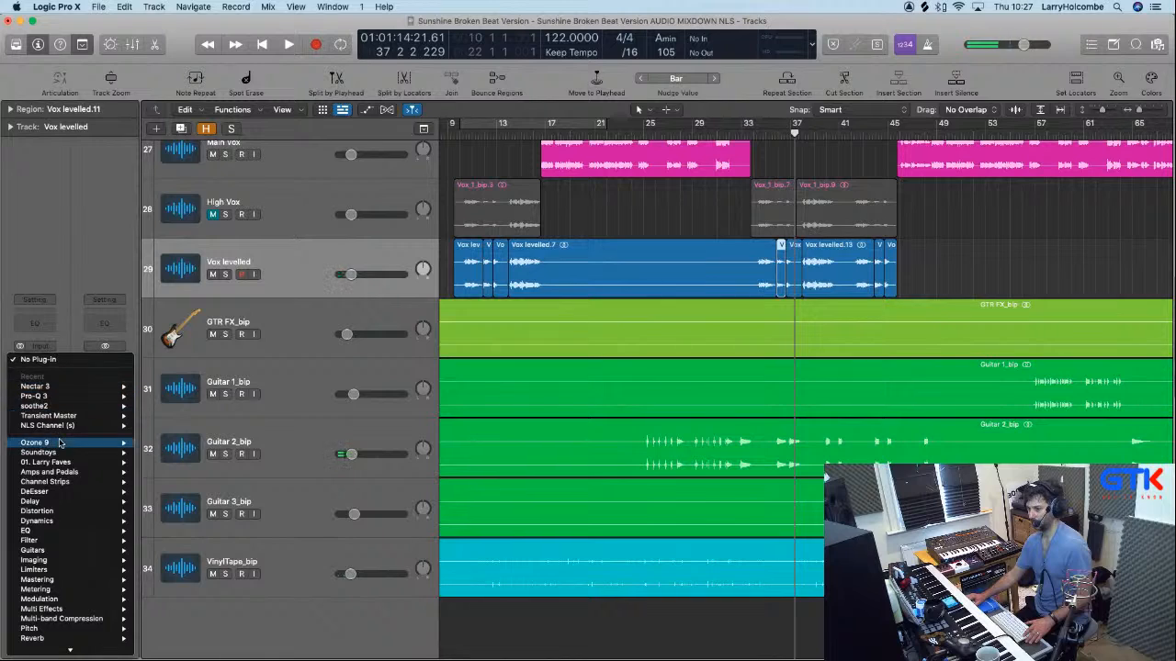
mouse_move(64, 521)
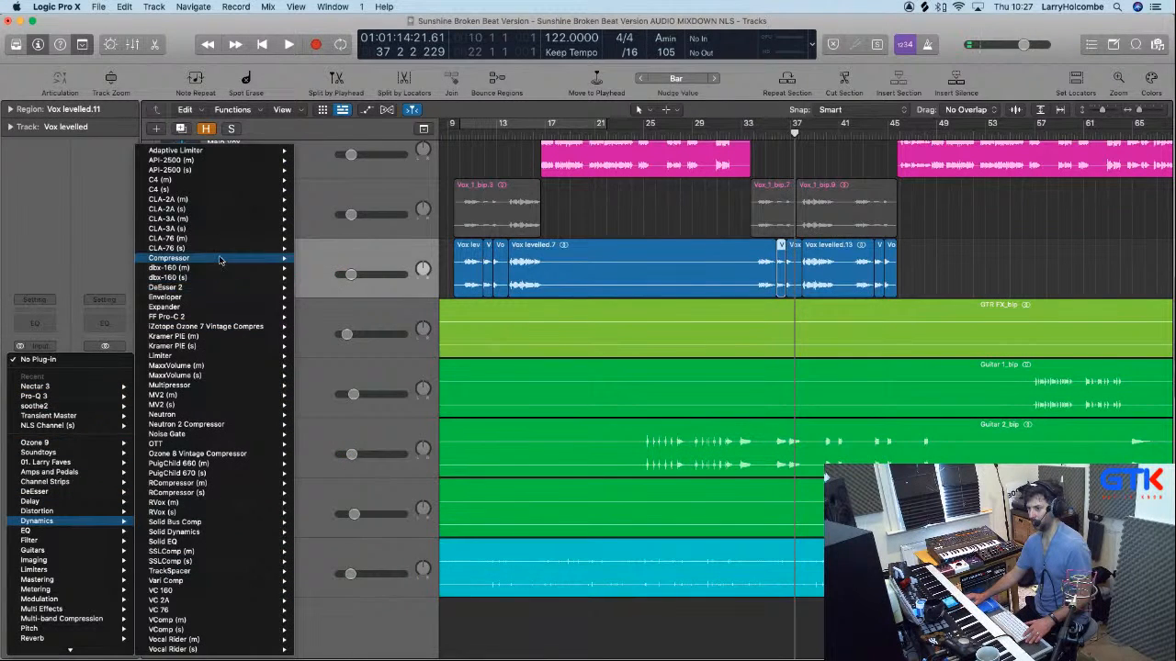
mouse_move(219, 261)
click(338, 263)
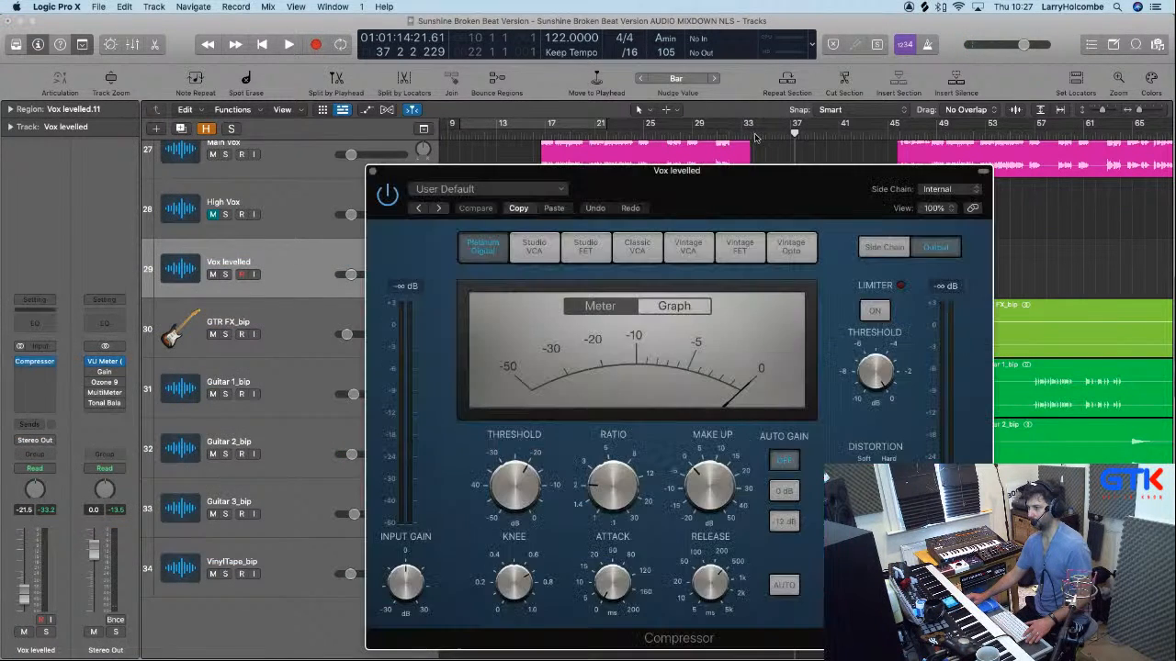
key(space)
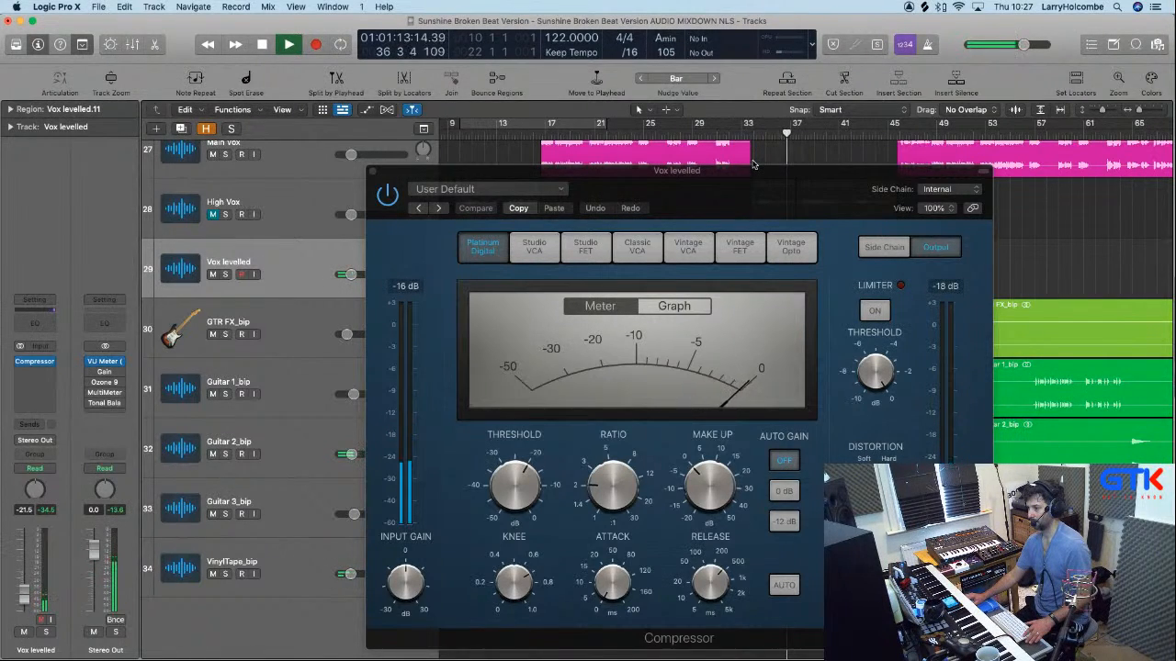
key(space)
Lower the gain of both short Vox levelled regions between bars 36 and 38, bringing the first to +3.8 dB, and replay the passage.
drag(525, 165, 873, 399)
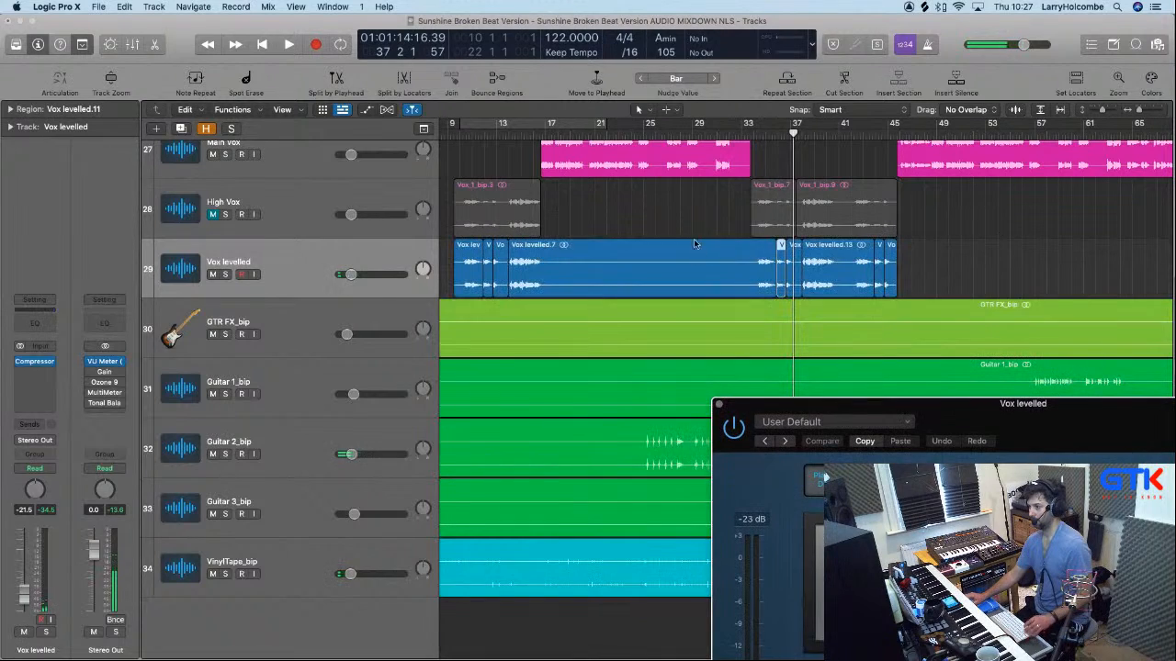
key(z)
scroll(599, 196, up, 5)
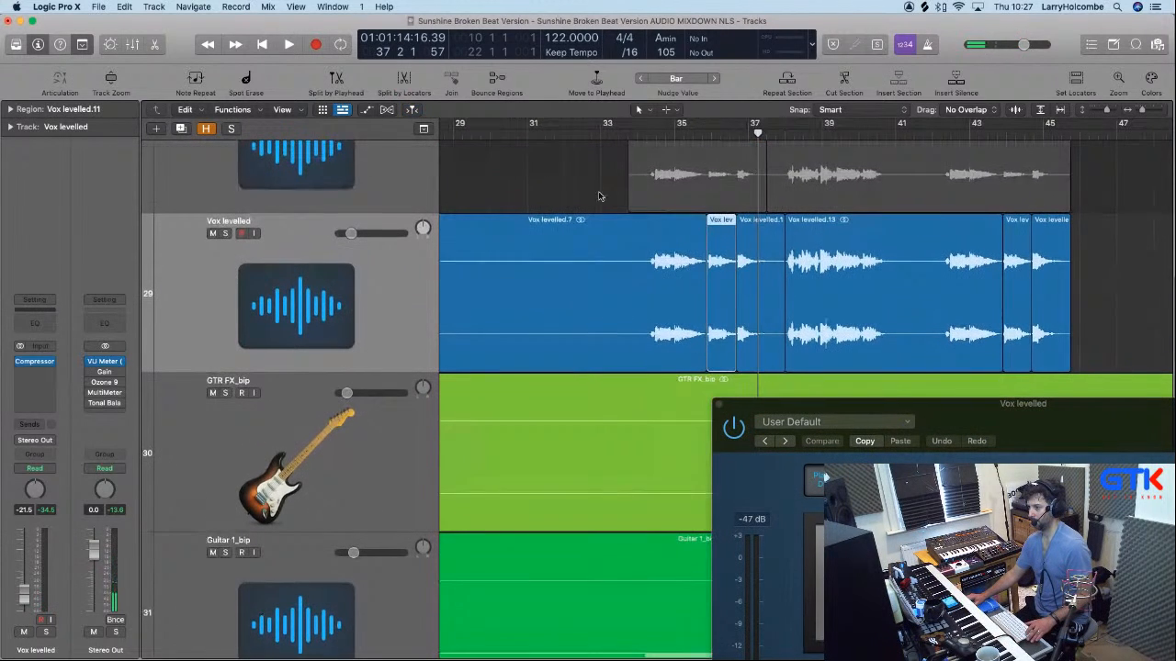
click(721, 247)
shift+click(756, 249)
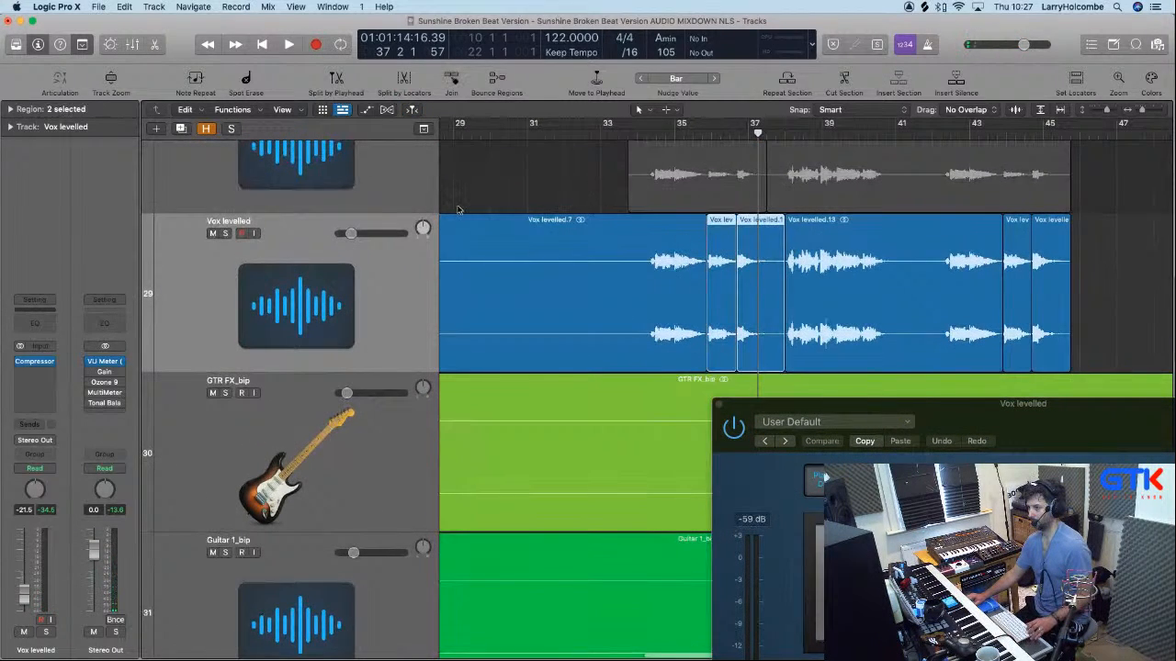
click(10, 109)
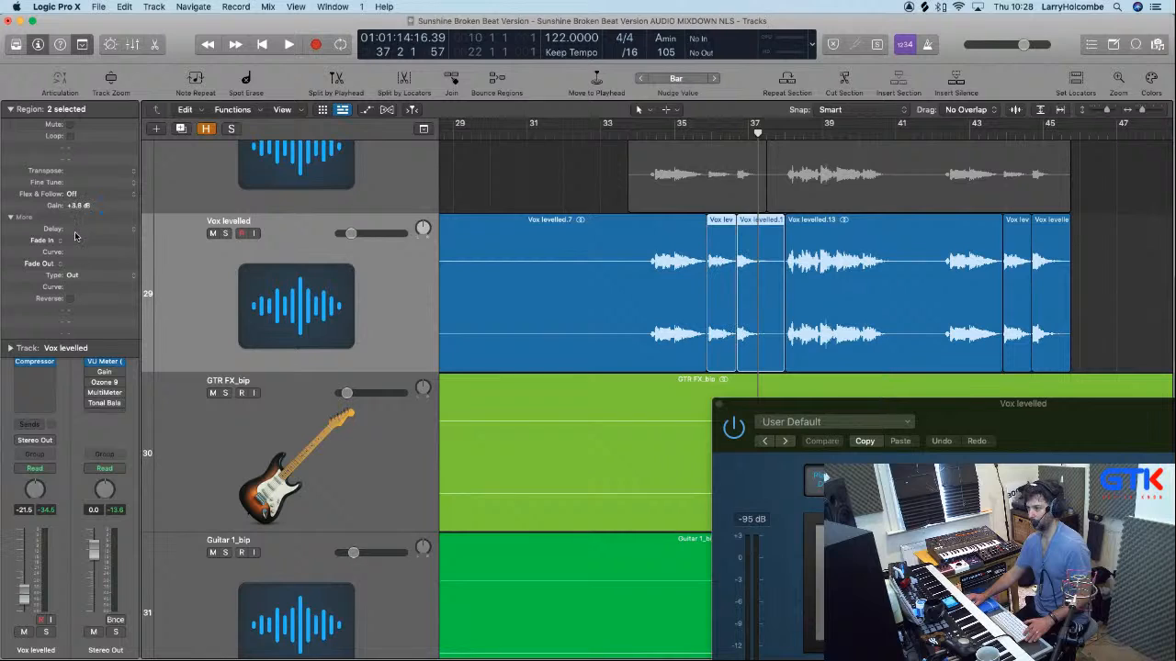
click(665, 129)
key(space)
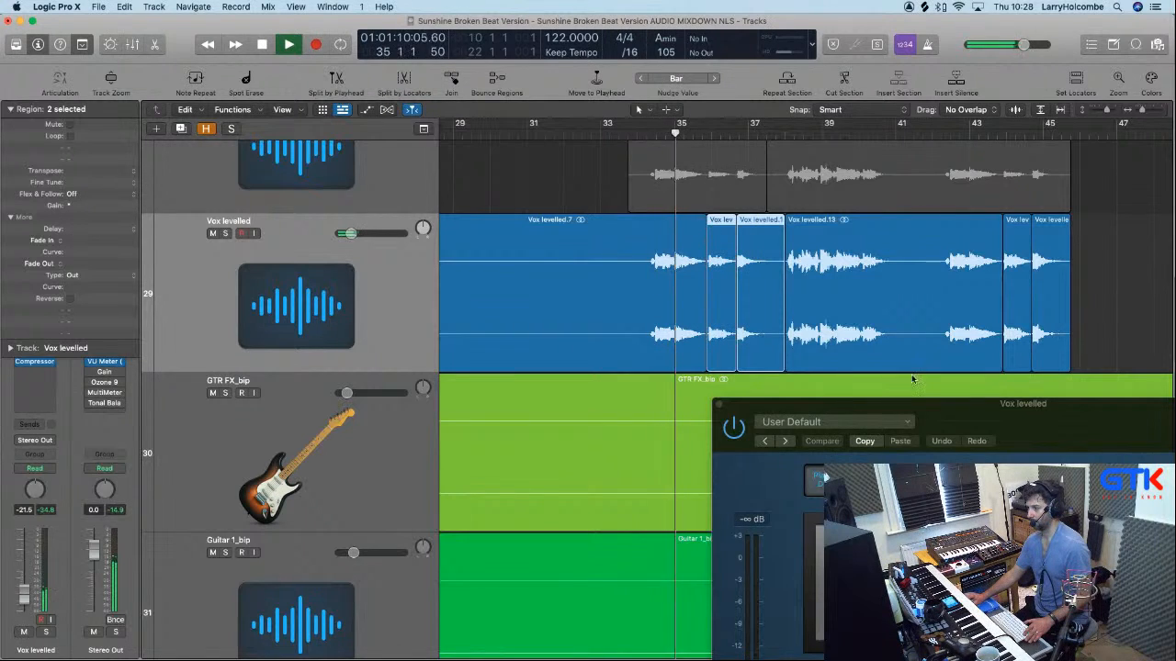
Stop playback and close the Compressor window of the Vox levelled track.
drag(912, 409, 785, 371)
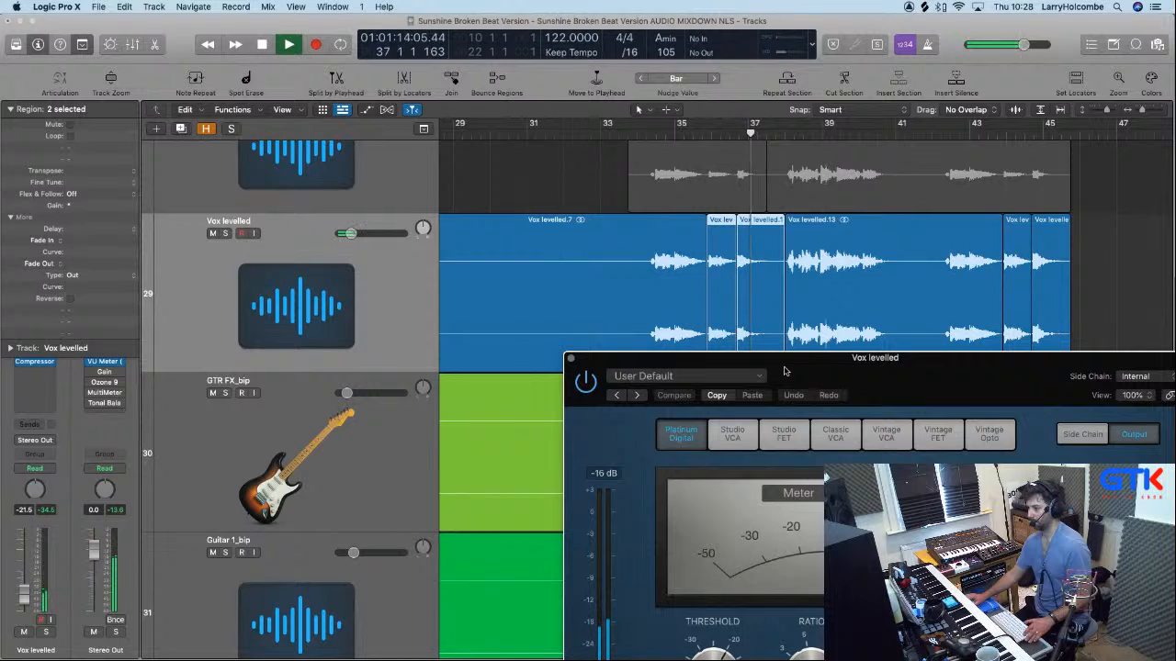
key(space)
click(570, 358)
scroll(595, 320, down, 5)
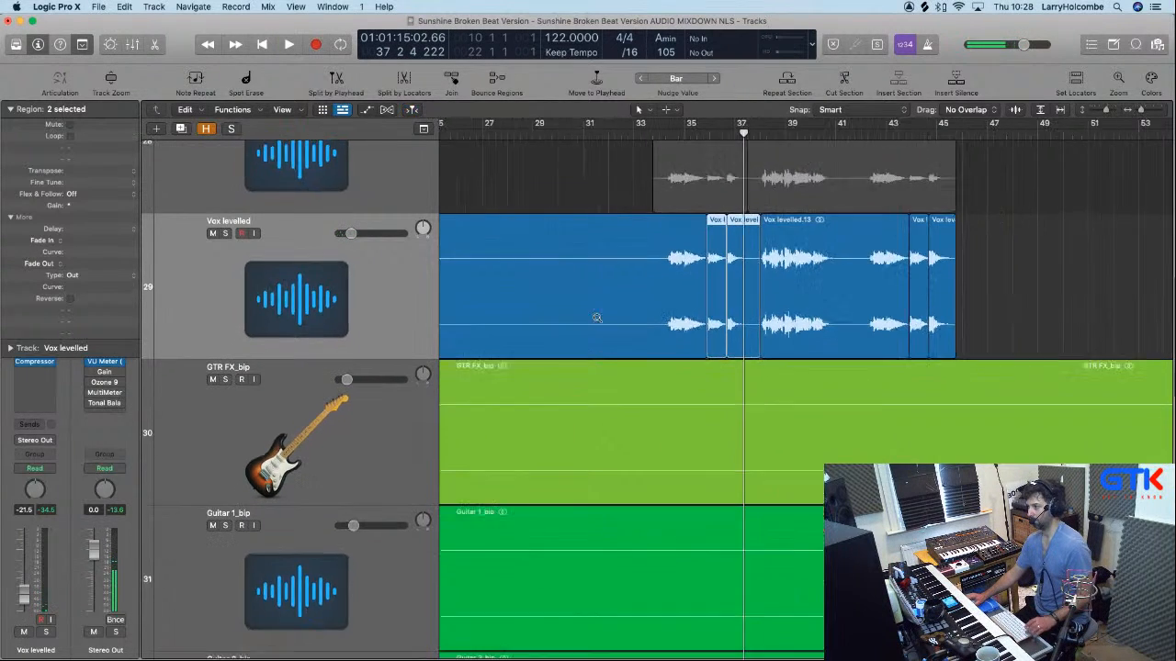
Select the last two short Vox levelled regions, between bars 43 and 46, and adjust their gain together.
click(514, 167)
click(716, 256)
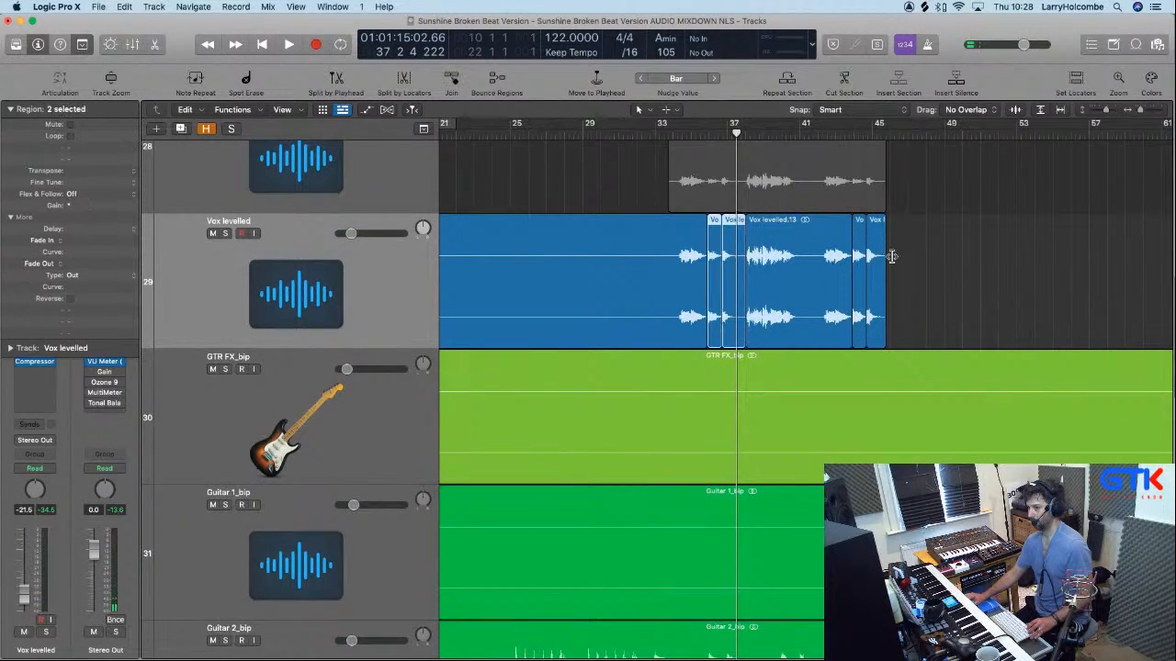
click(928, 257)
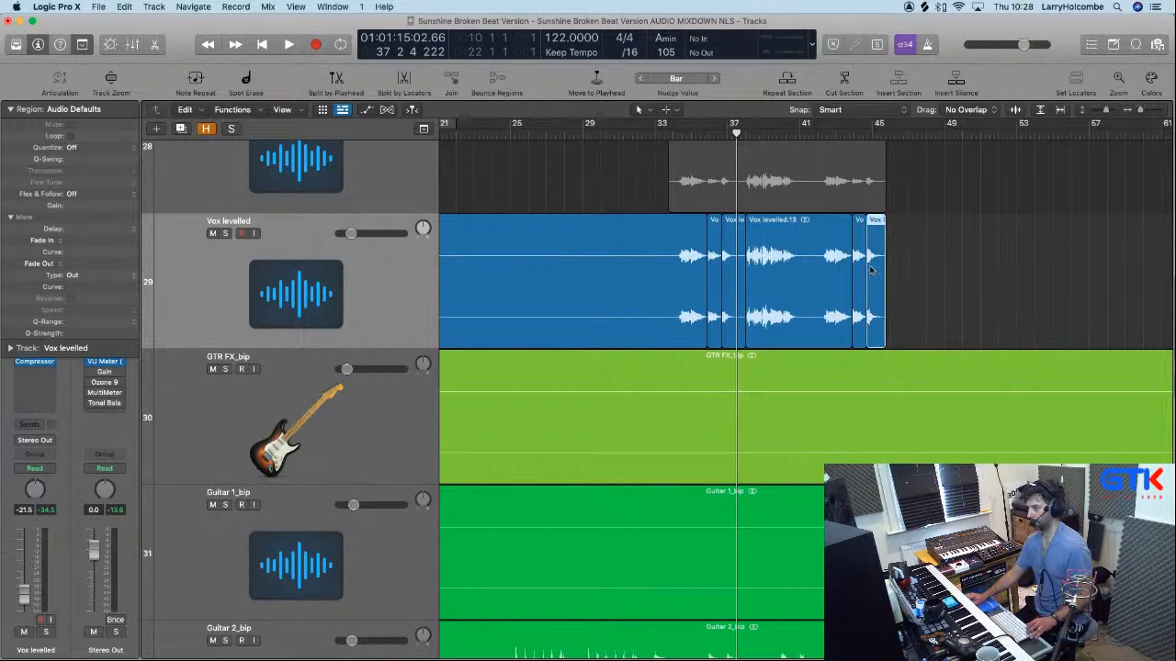
click(871, 269)
shift+click(862, 269)
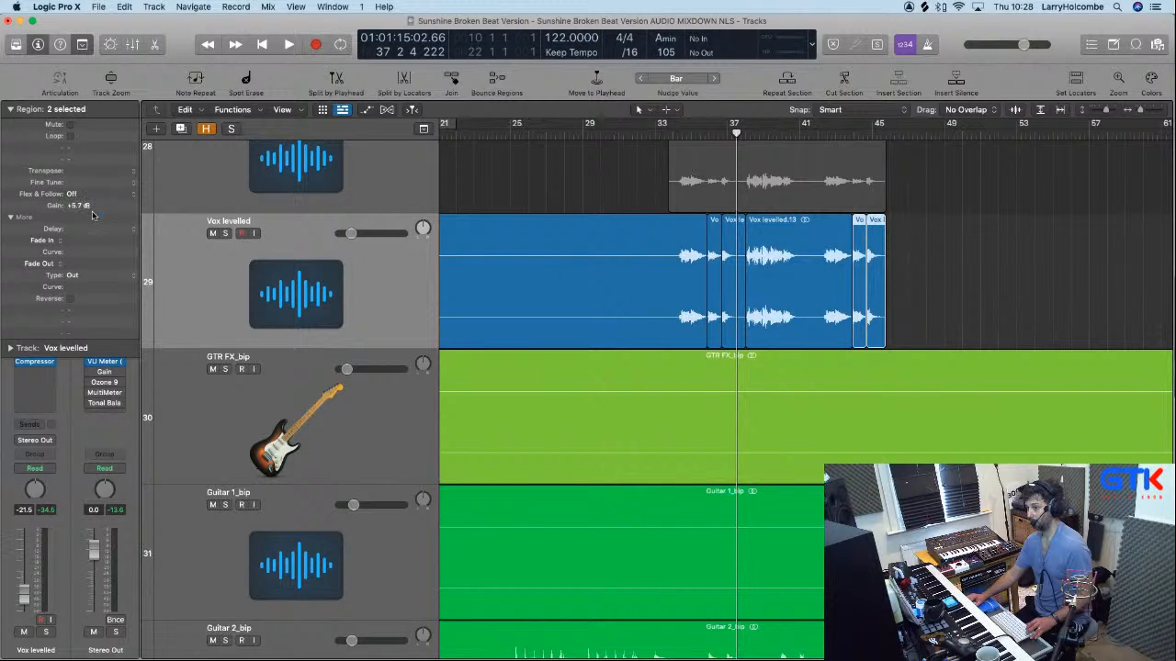
scroll(675, 280, down, 5)
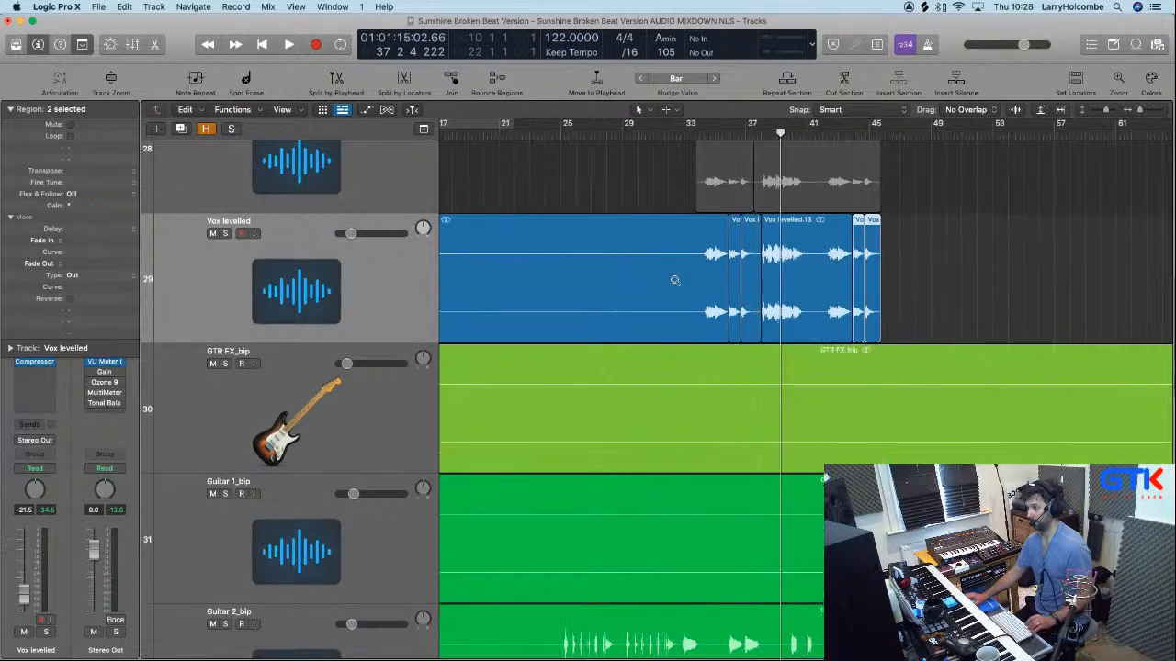
click(491, 205)
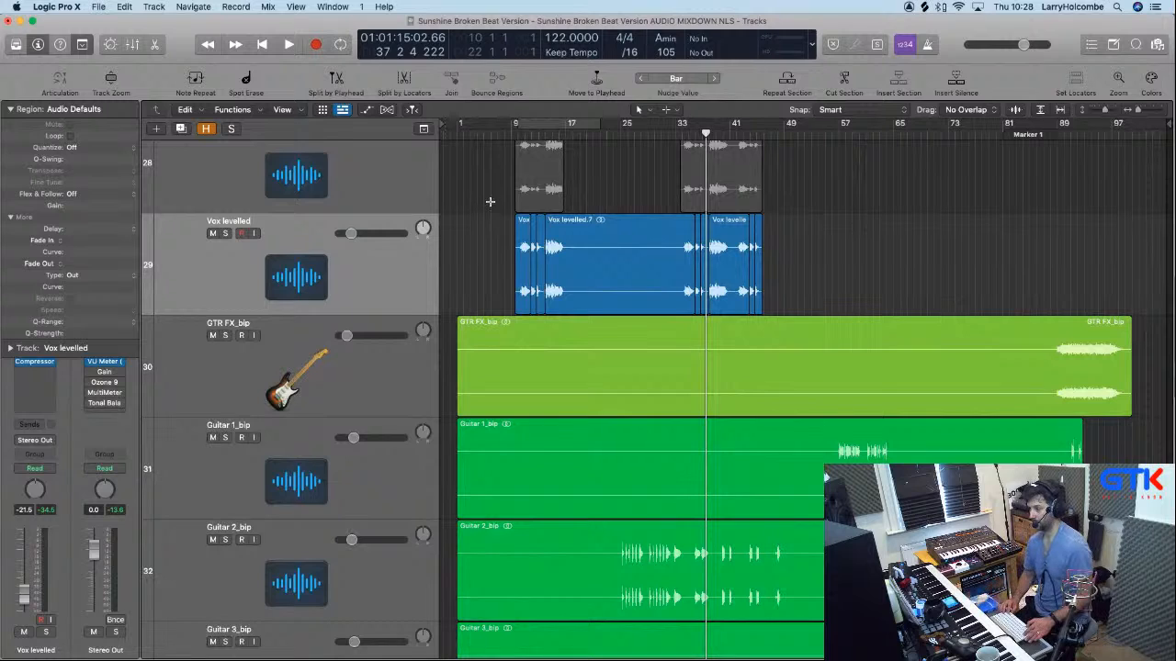
Delete the muted High Vox track above the Vox levelled track.
key(super+Up)
key(super+Up)
key(super+Up)
key(super+Up)
key(super+Up)
key(super+Up)
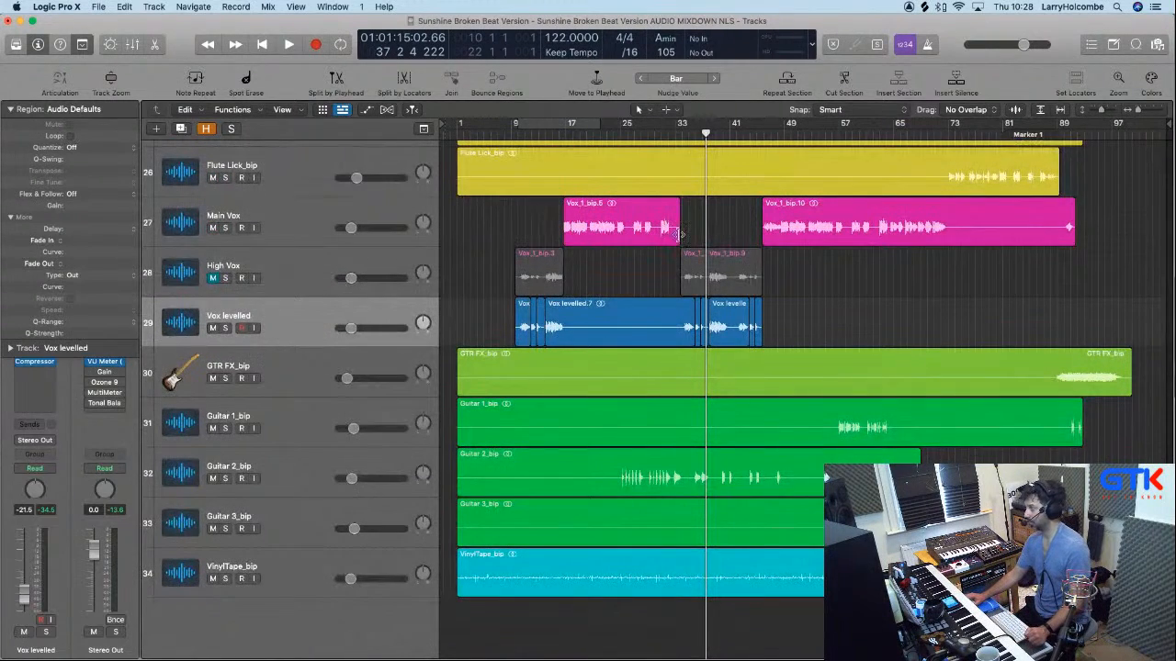
scroll(790, 371, up, 5)
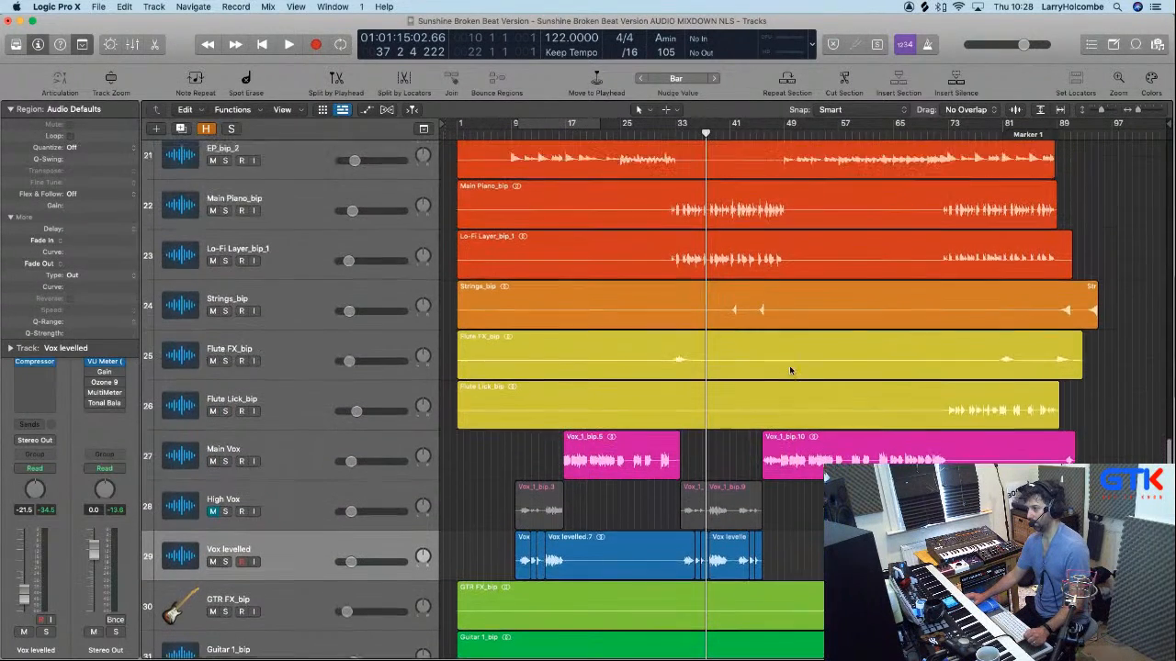
scroll(790, 370, up, 3)
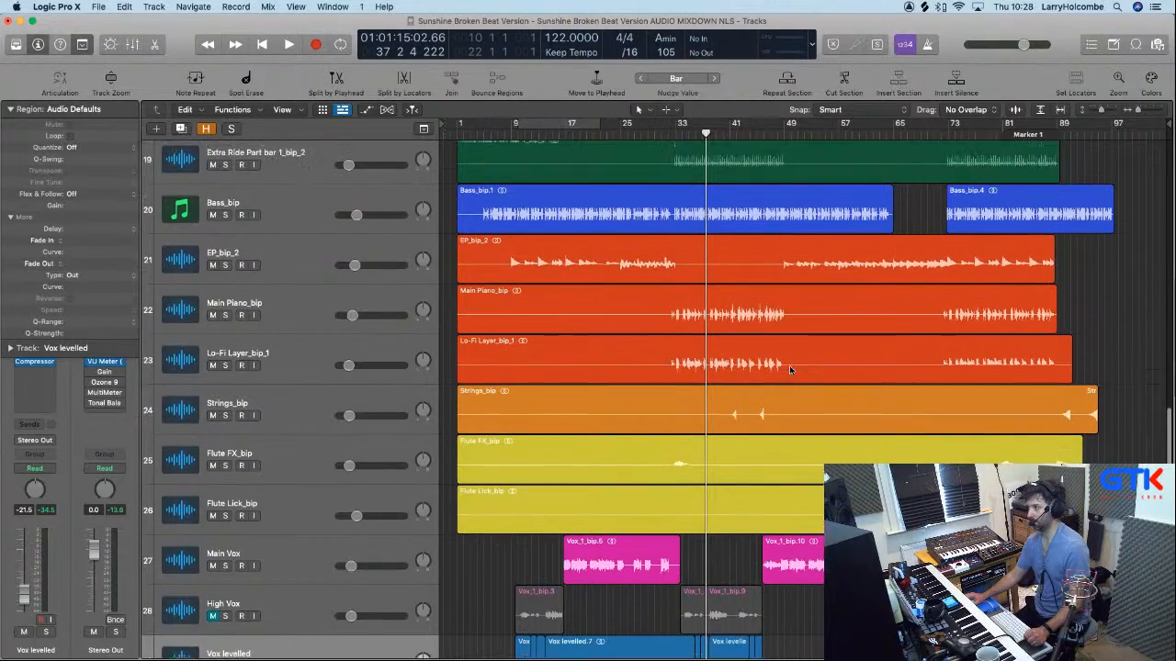
scroll(789, 370, up, 5)
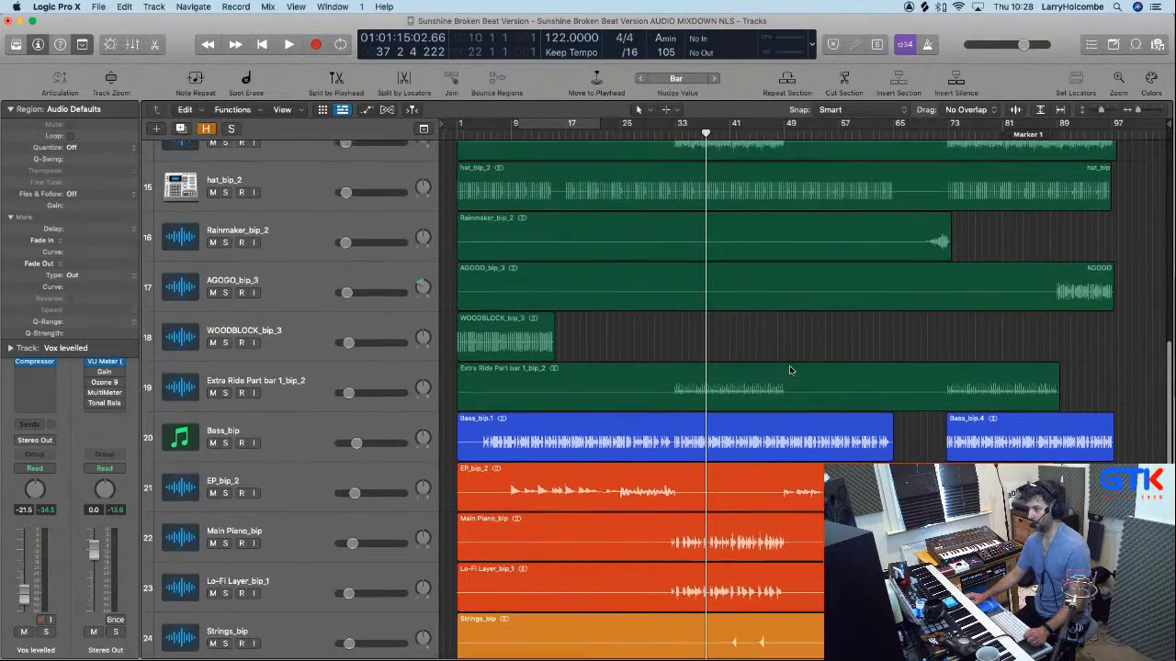
scroll(789, 370, up, 3)
scroll(790, 370, down, 10)
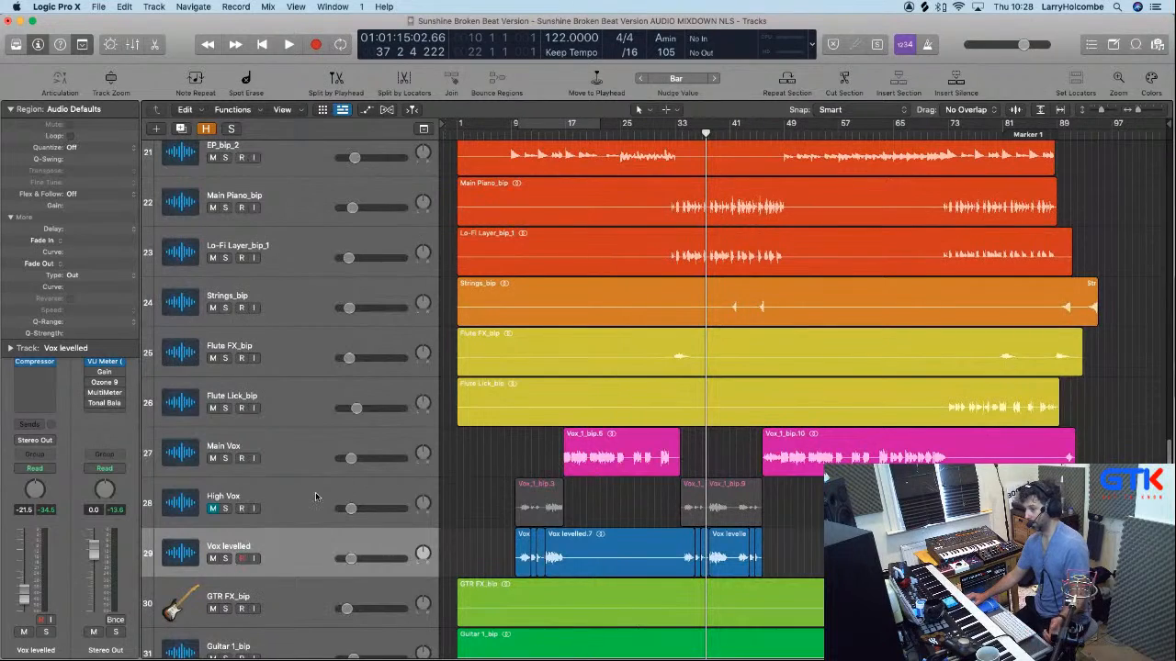
click(315, 497)
key(super+BackSpace)
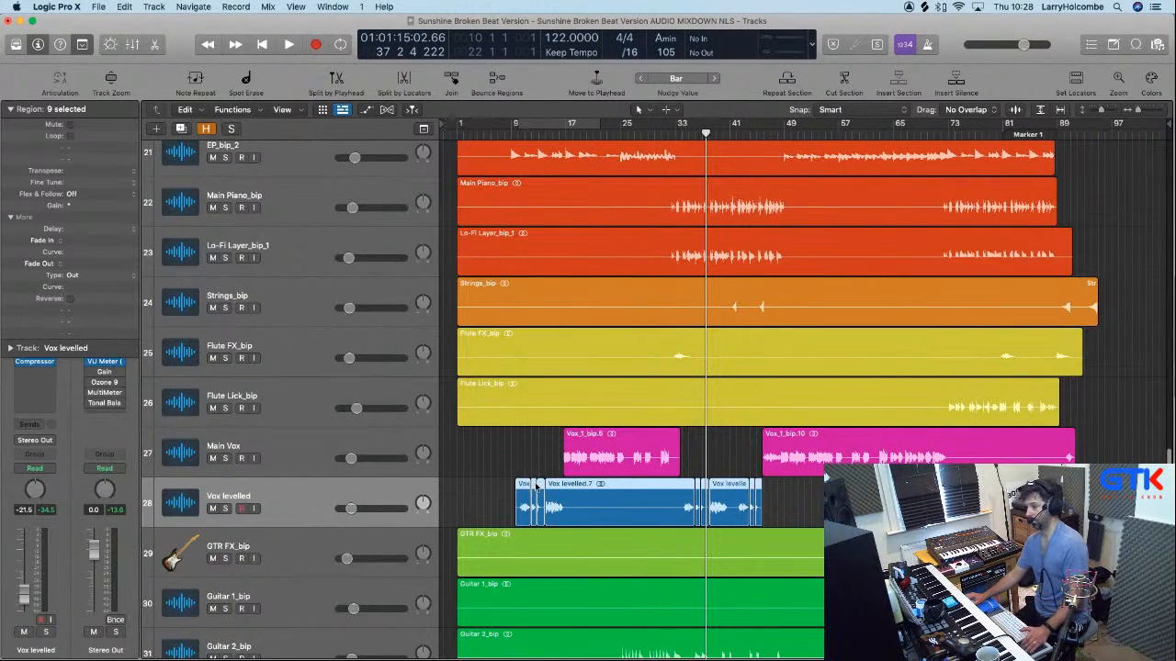
Collapse the region parameters and remove the Compressor from the Vox levelled track.
click(10, 109)
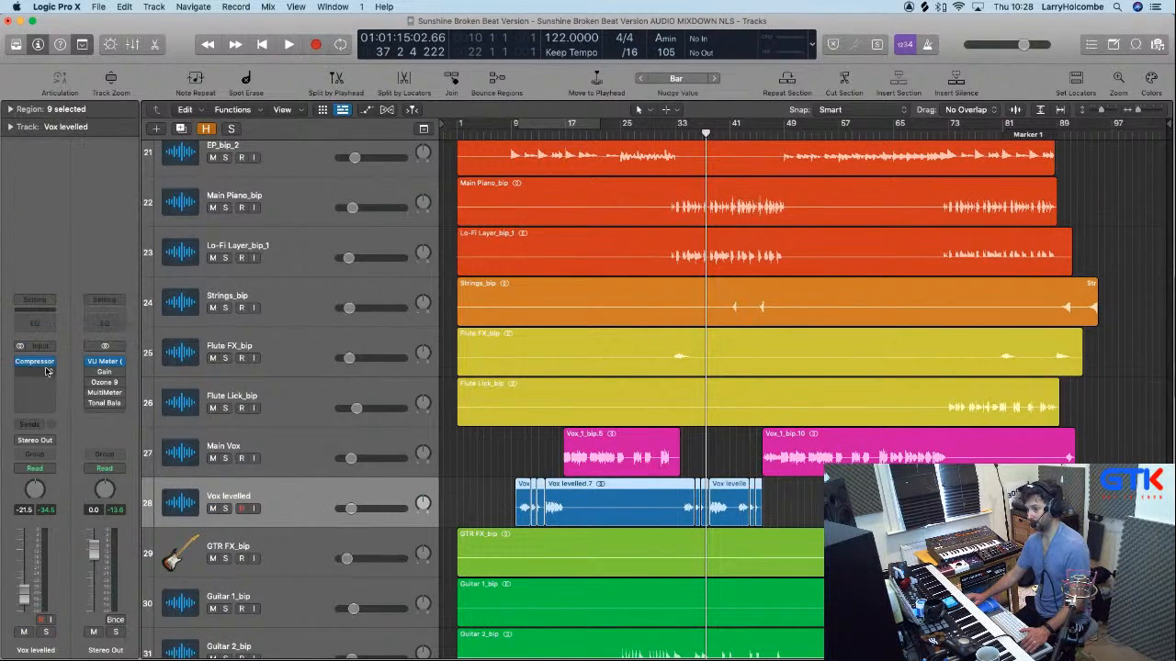
click(53, 362)
click(77, 287)
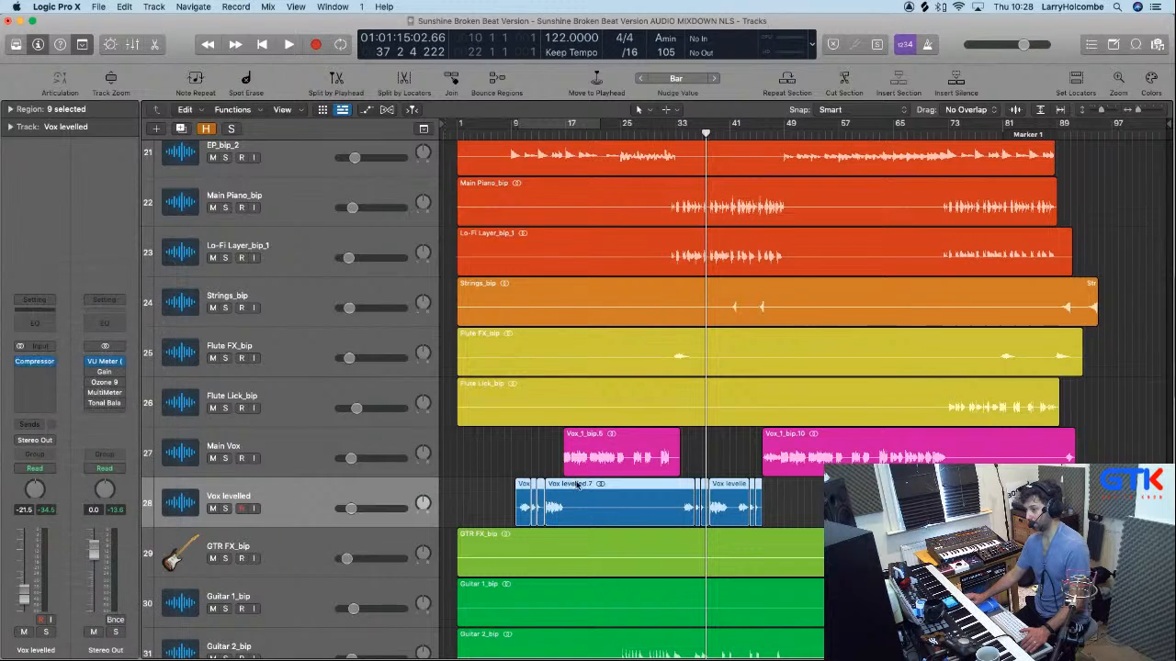
click(512, 457)
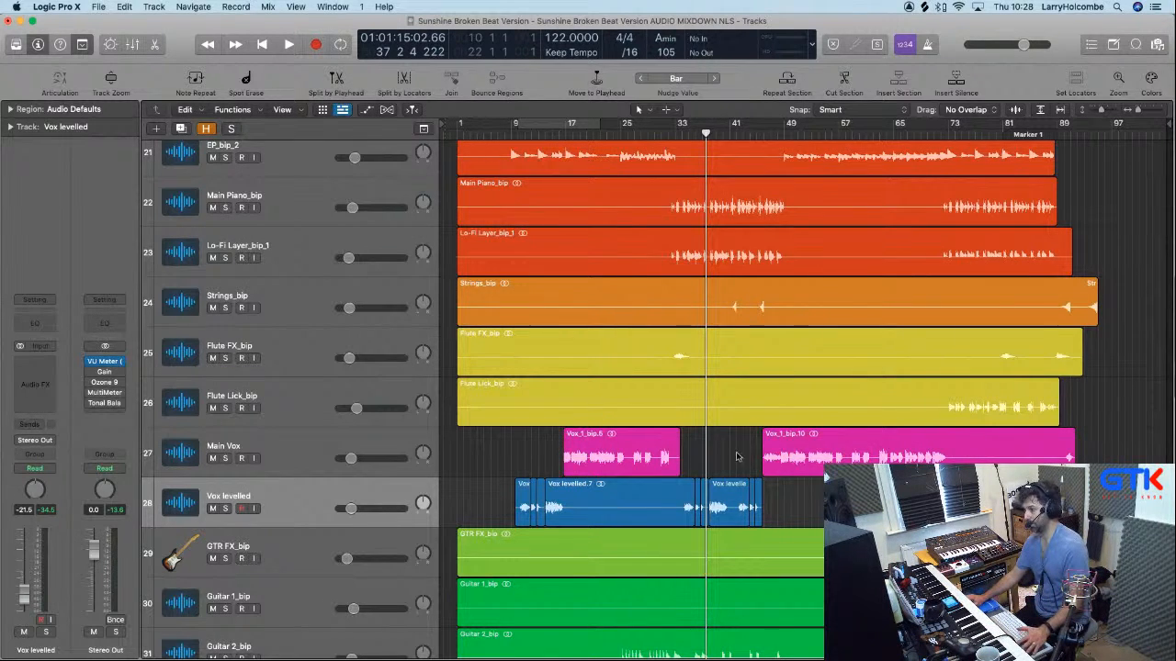
Recolour all Vox levelled regions pink to match the Main Vox regions, and close the colour palette.
drag(470, 497, 767, 496)
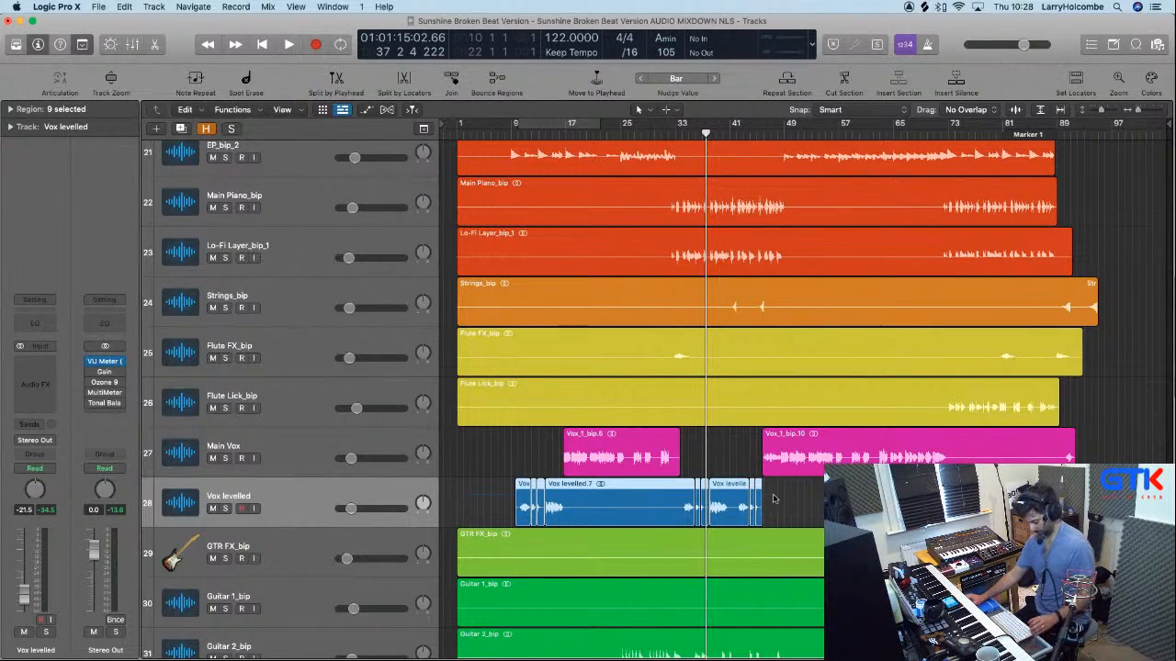
key(alt+c)
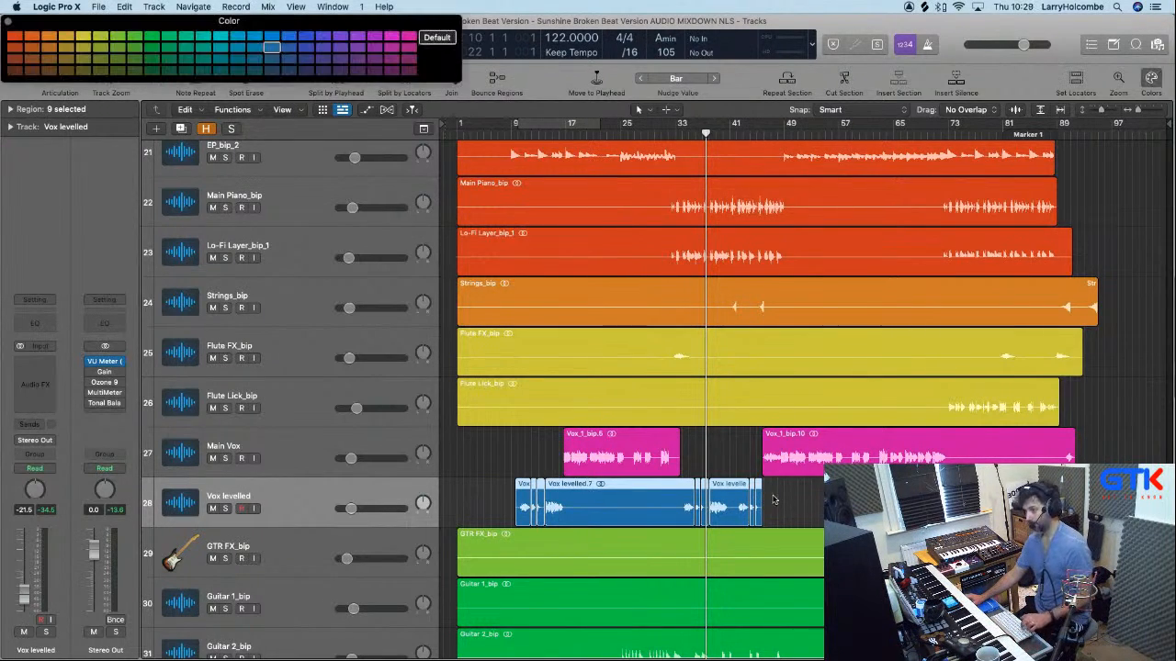
click(409, 36)
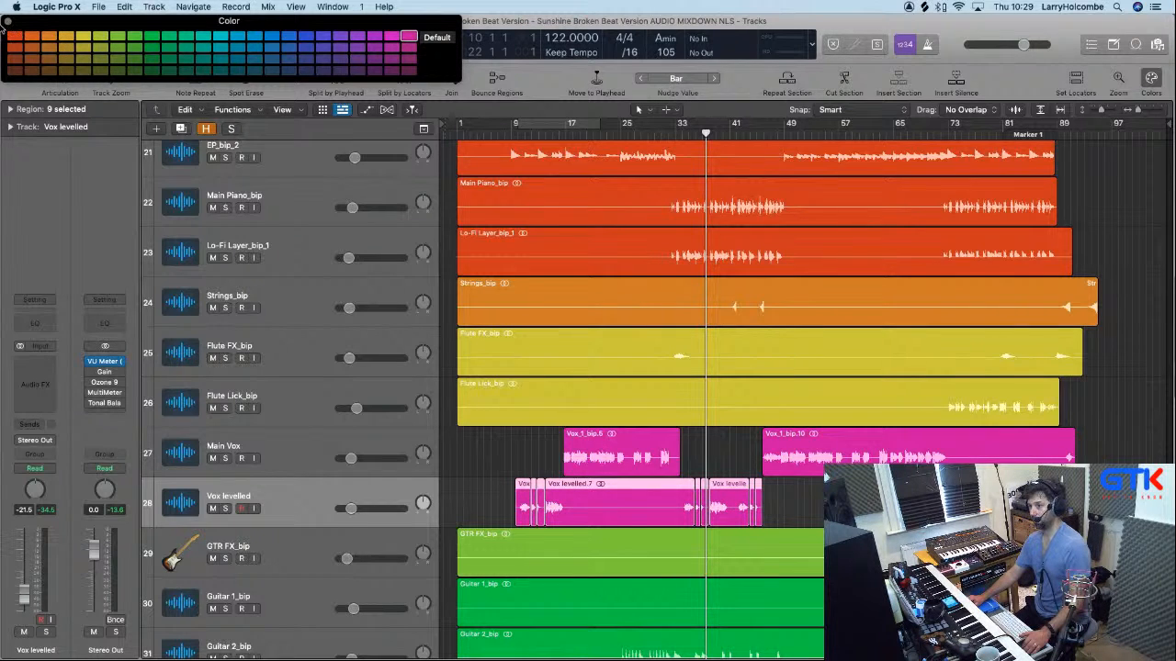
click(7, 20)
click(1110, 180)
Shrink the track heights until the whole arrangement from Main Kick_bip to VinylTape_bip fits, and look it over.
key(x)
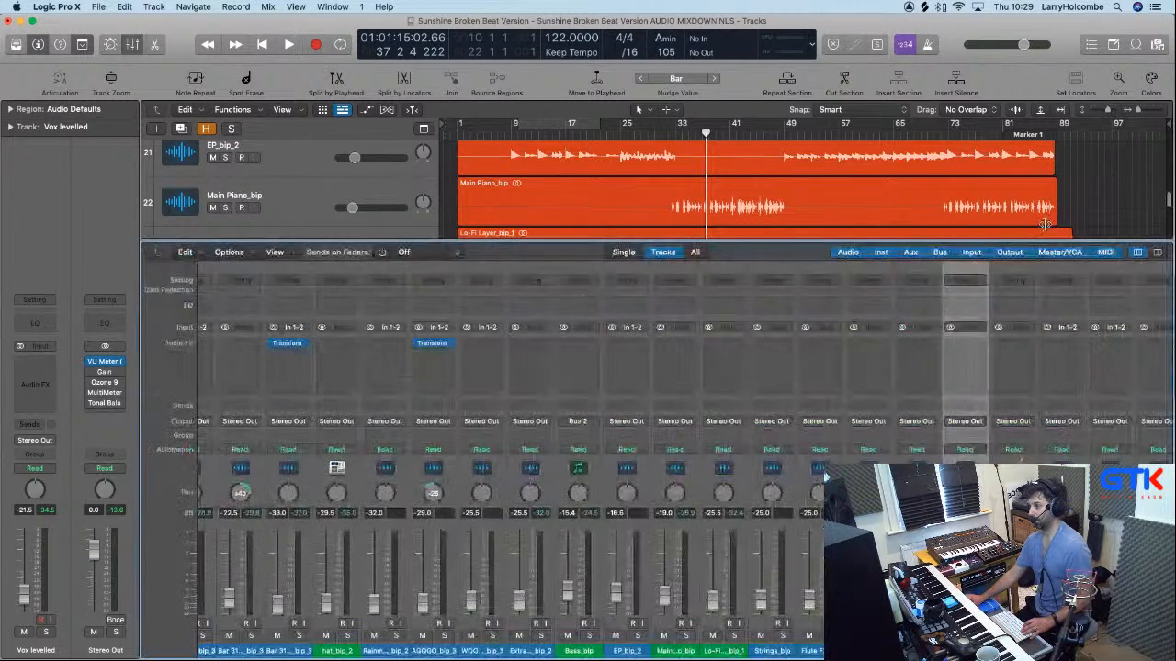
key(x)
scroll(937, 268, up, 3)
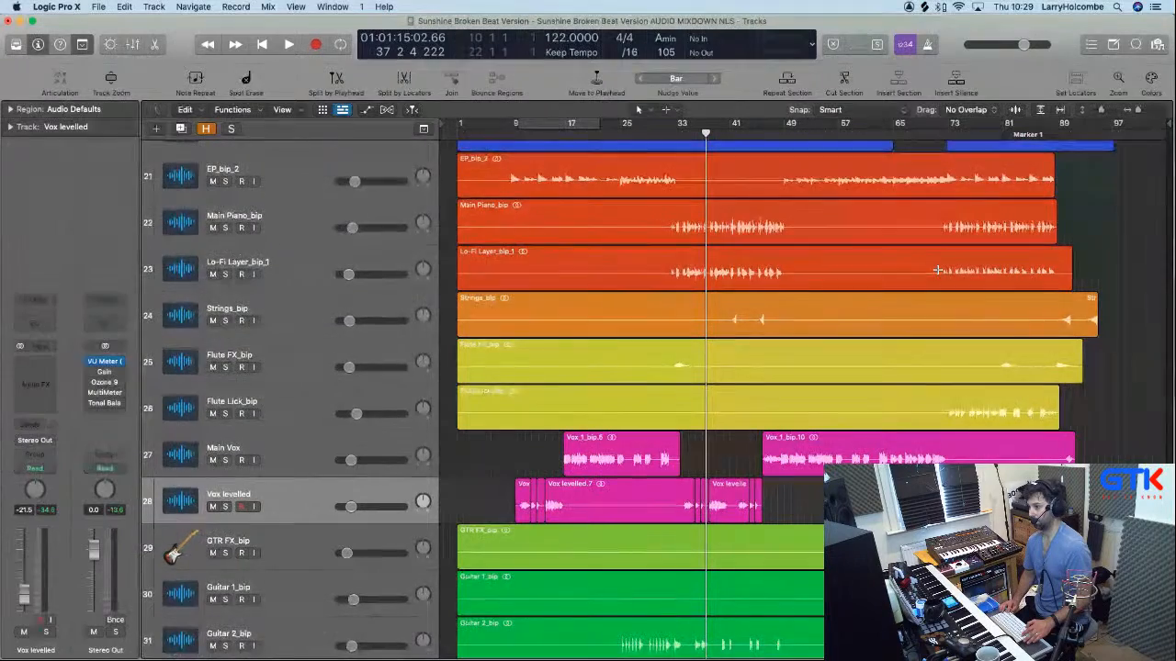
key(super+Up)
key(super+Up)
key(super+Up)
key(super+Up)
key(super+Up)
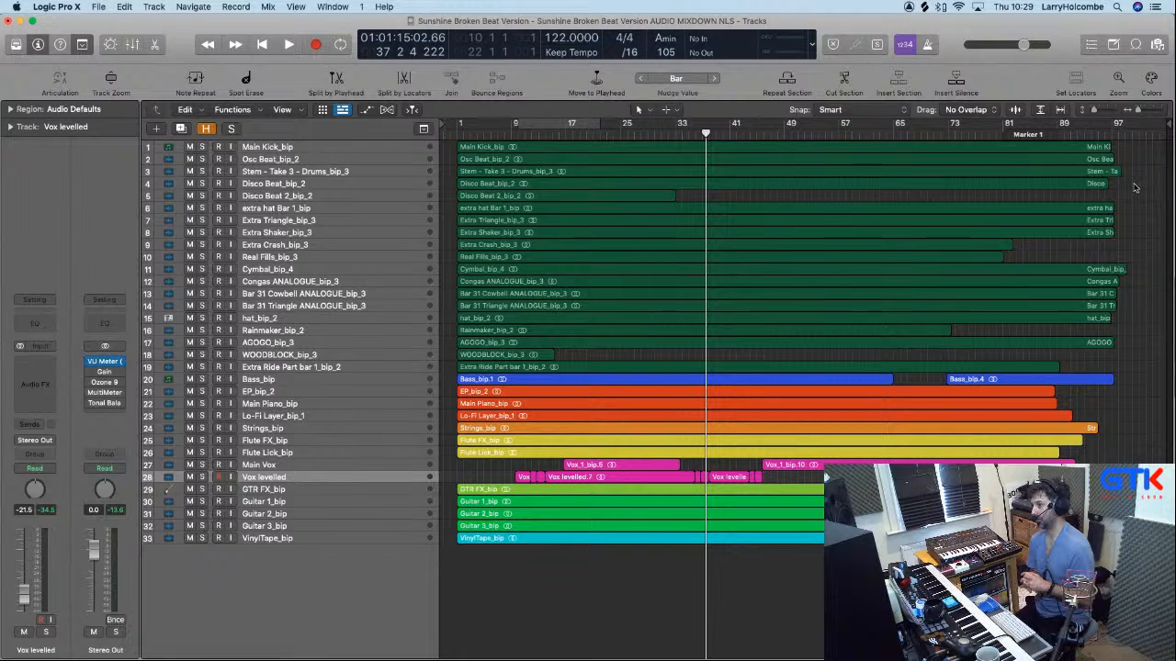
Create a new project alternative named "Sunshine Broken Beat Version AUDIO MIXDOWN Volume Pre-Automation", without saving the changes to the current NLS alternative.
click(98, 6)
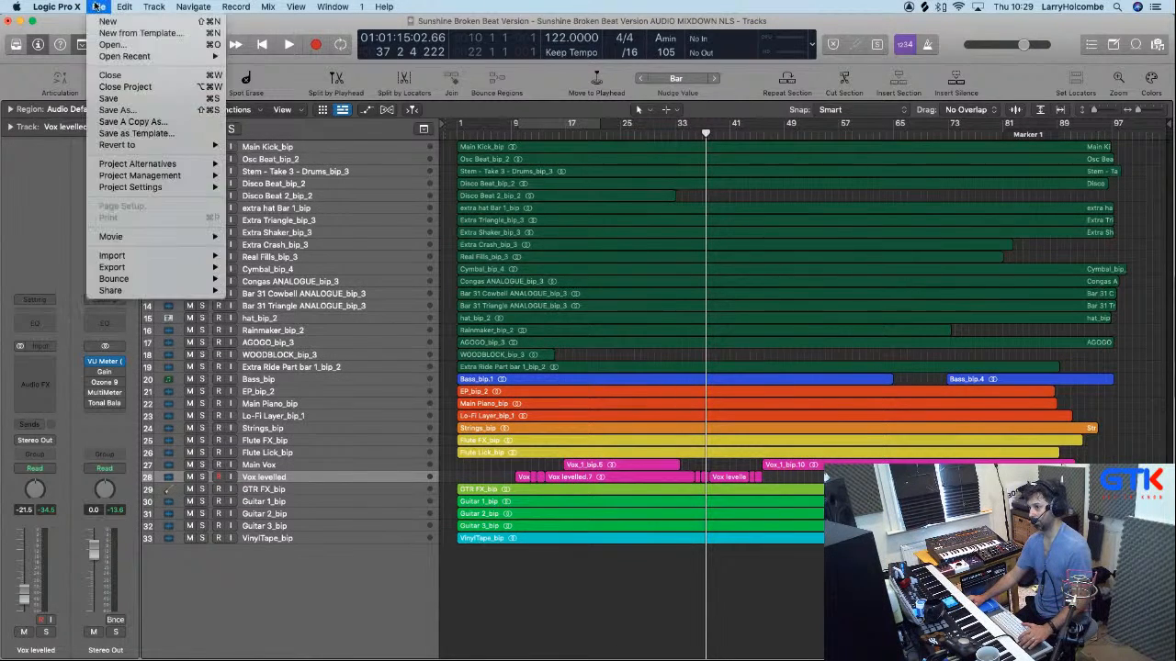
mouse_move(169, 166)
click(271, 163)
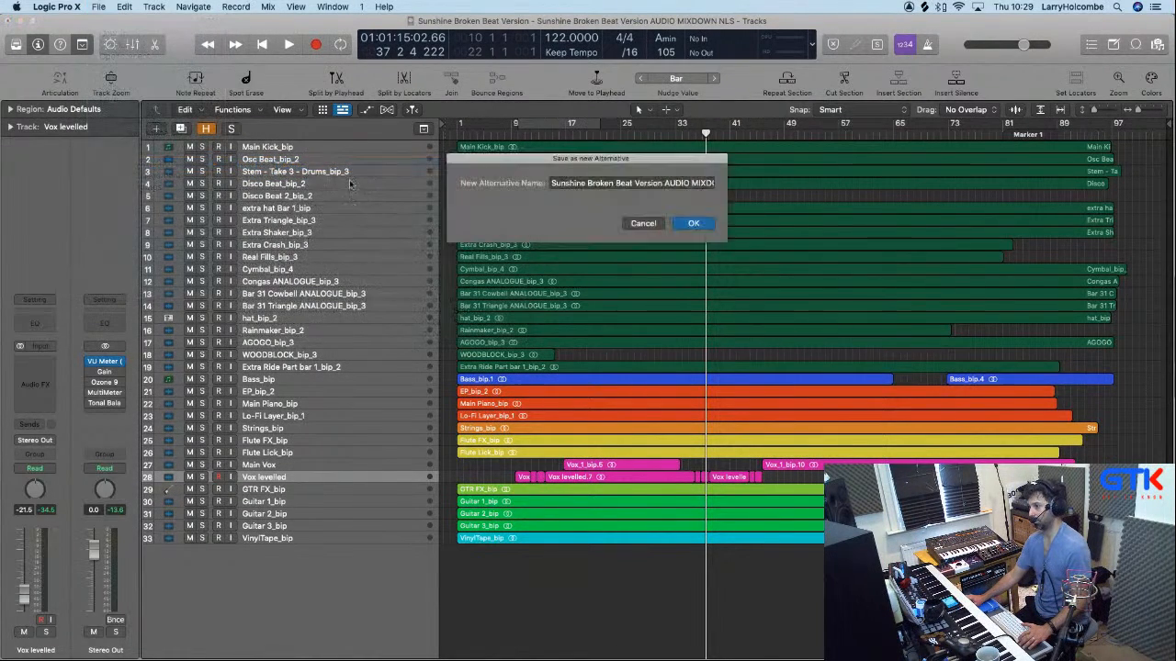
triple_click(677, 181)
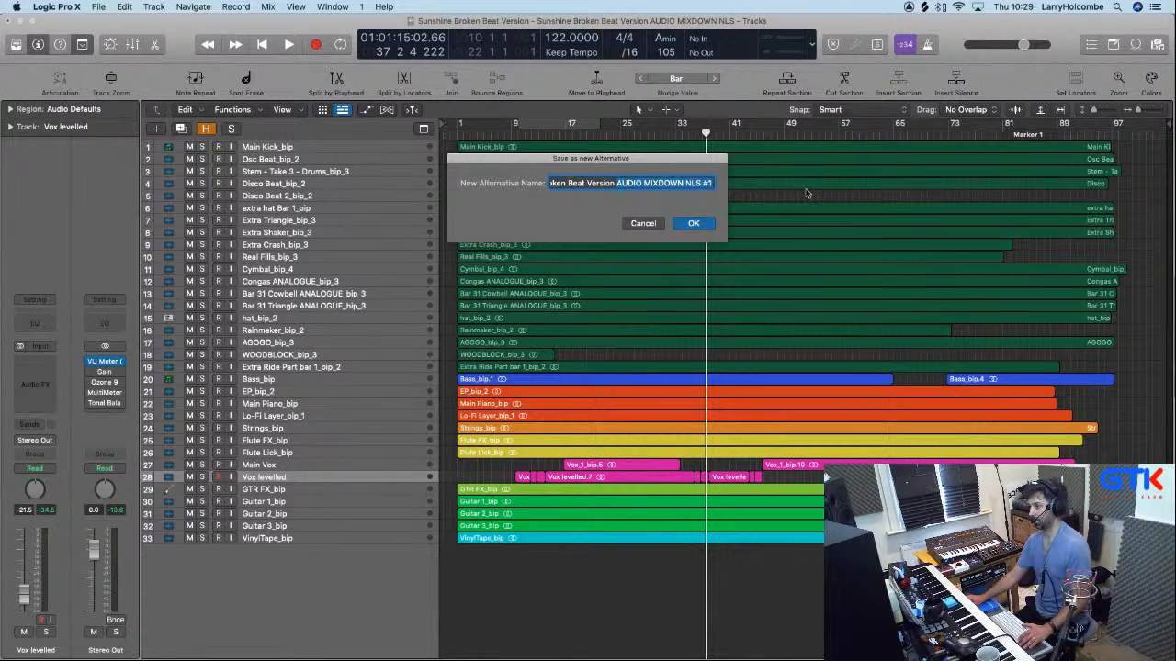
click(684, 182)
drag(684, 182, 780, 190)
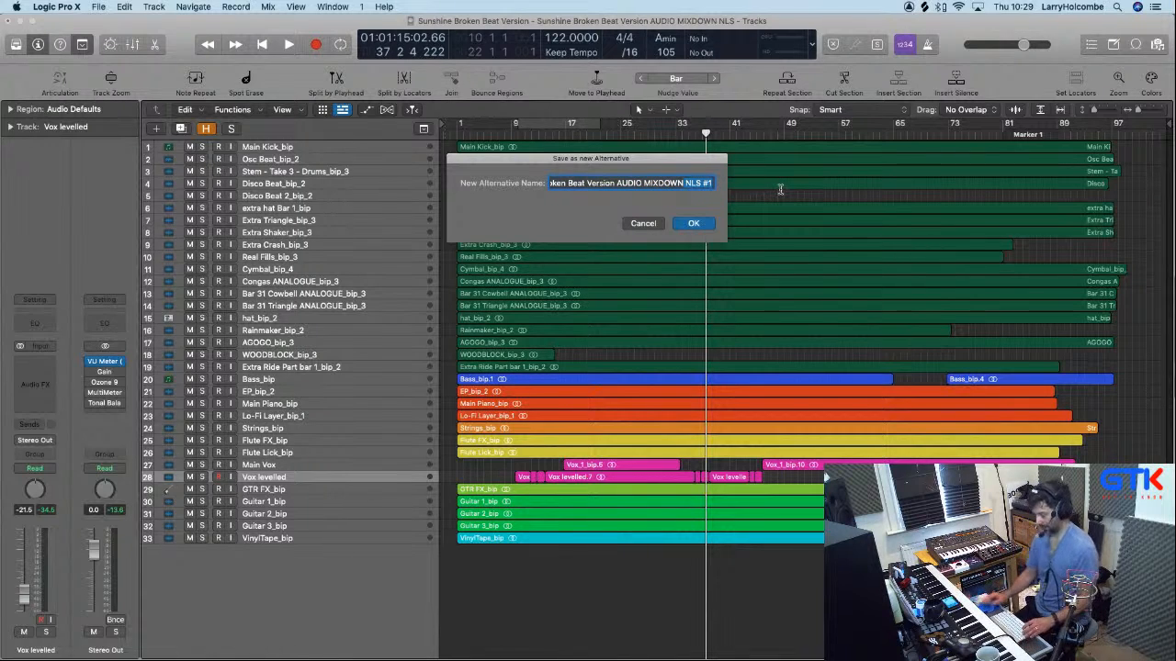
text(Volume)
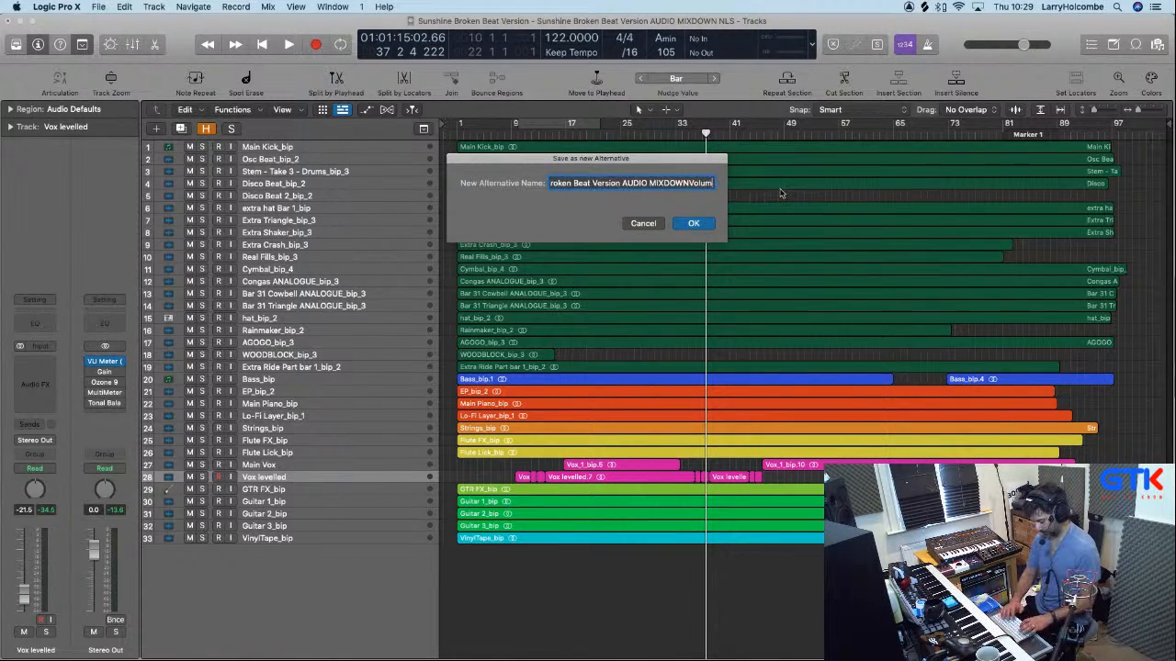
key(BackSpace)
key(BackSpace)
key(BackSpace)
key(BackSpace)
key(BackSpace)
key(BackSpace)
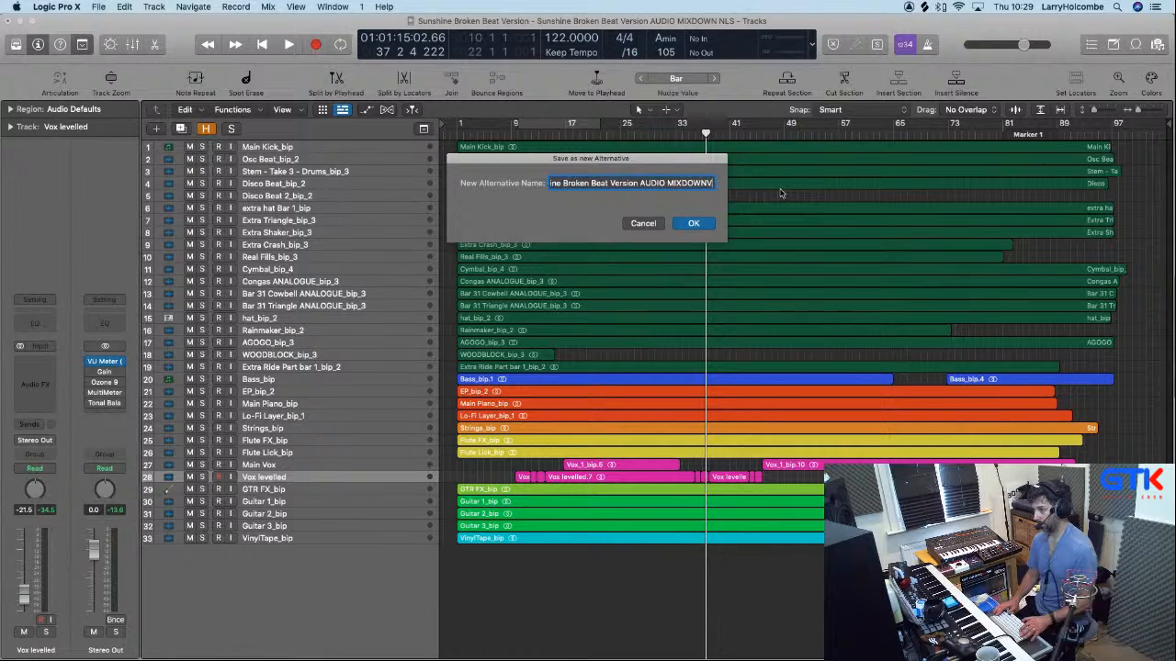
text(Volu)
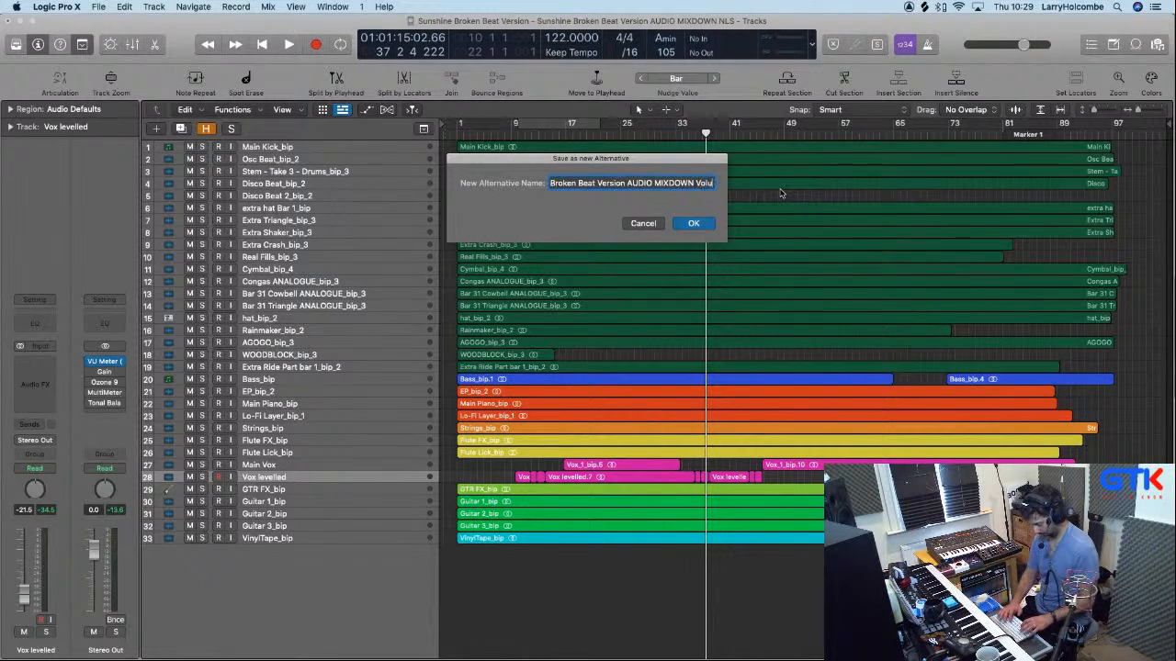
text(me Pre-Automation)
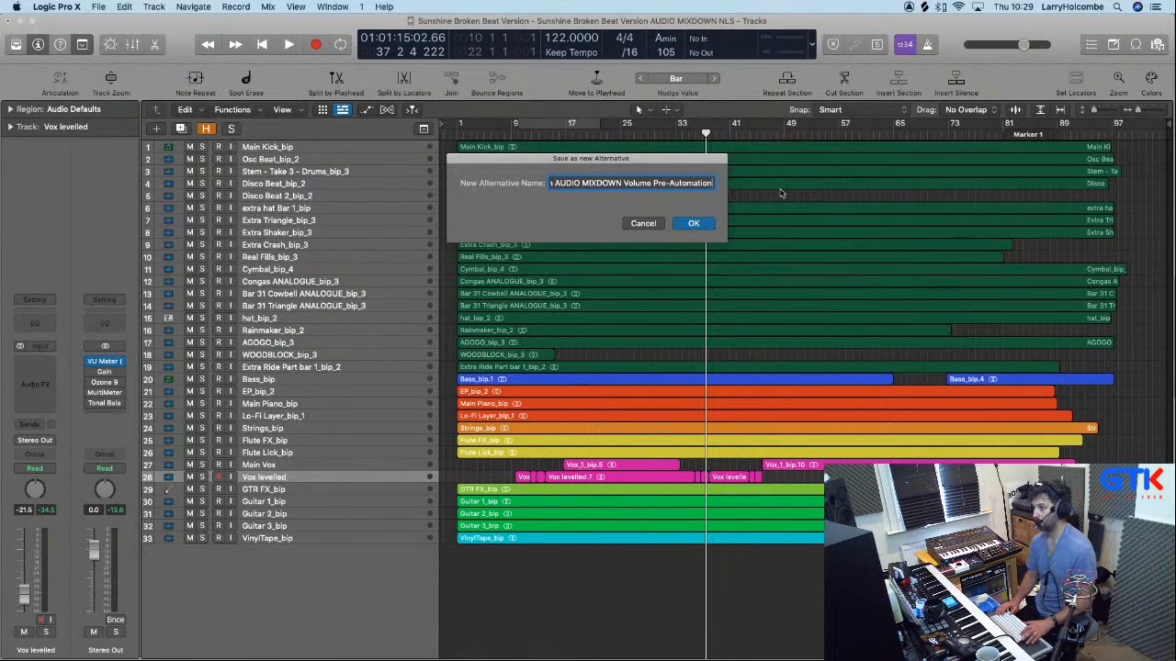
key(Return)
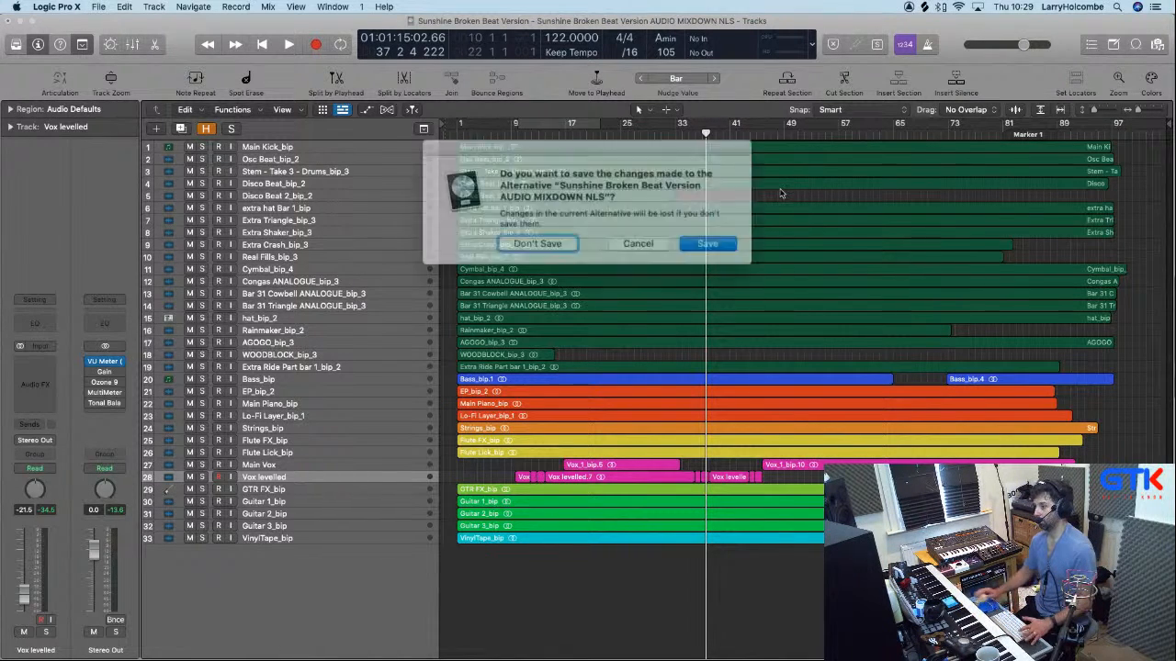
click(548, 238)
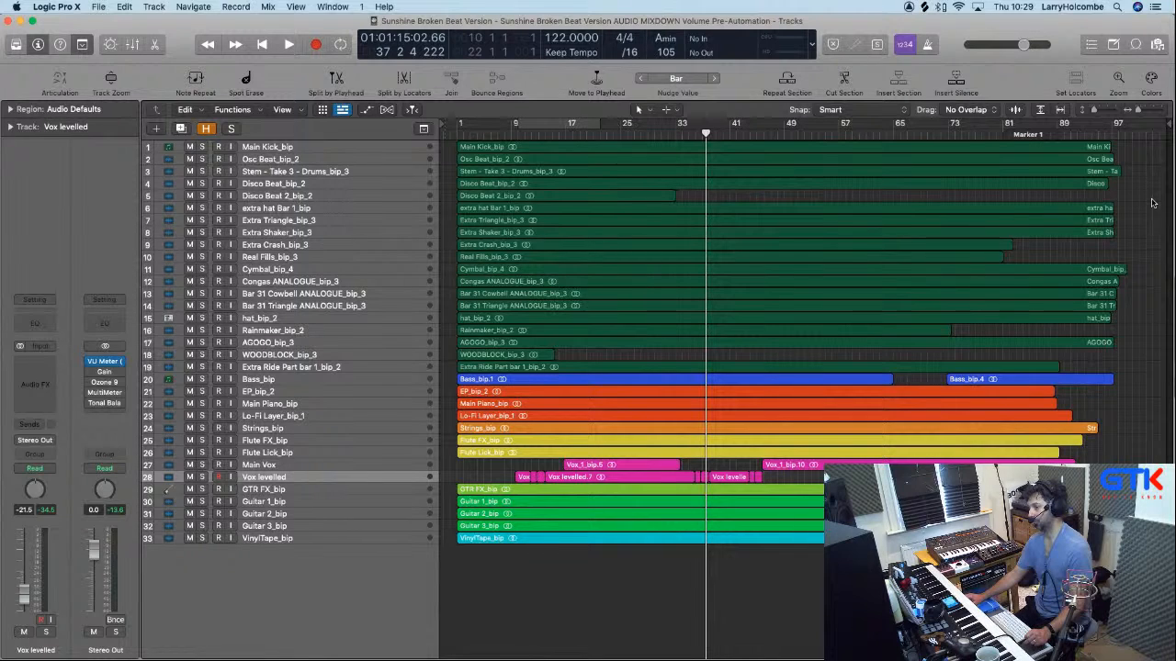
Play the mix from about bar 15, lower the Main Kick_bip level to -9.6 dB in the mixer, and stop playback.
double_click(558, 136)
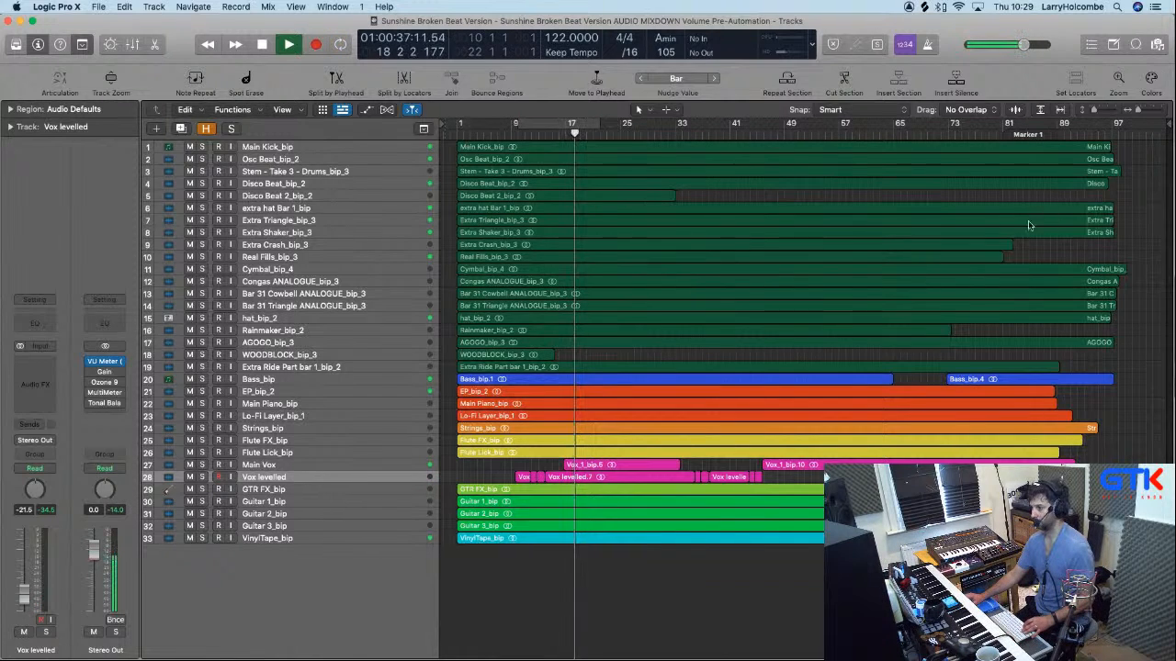
key(x)
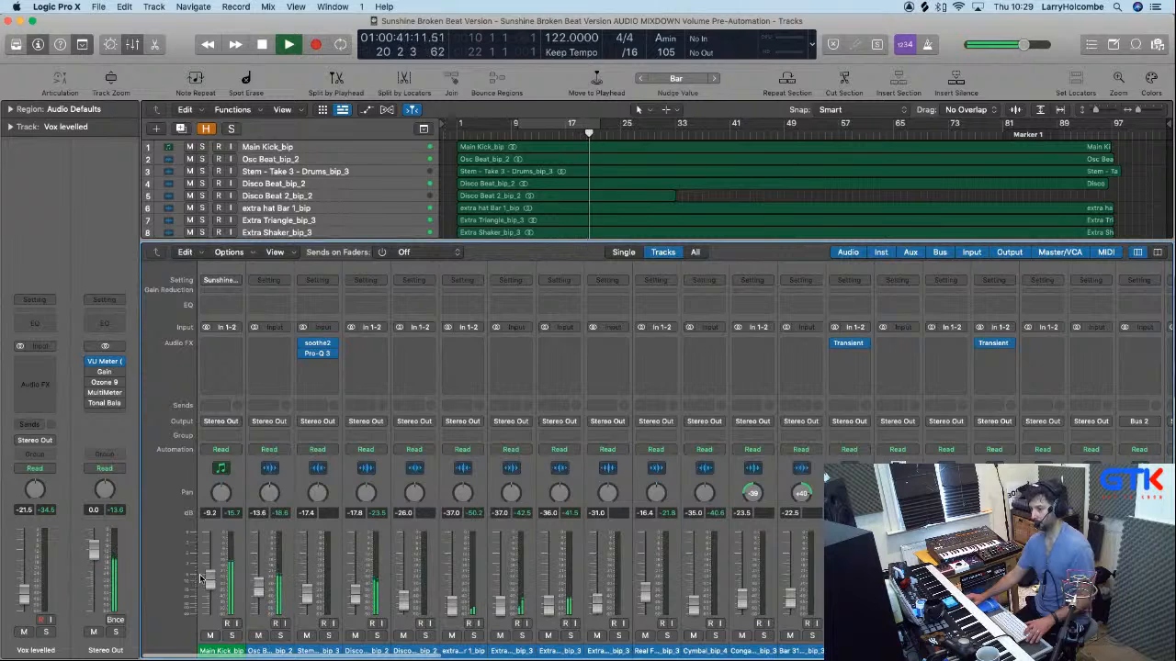
key(space)
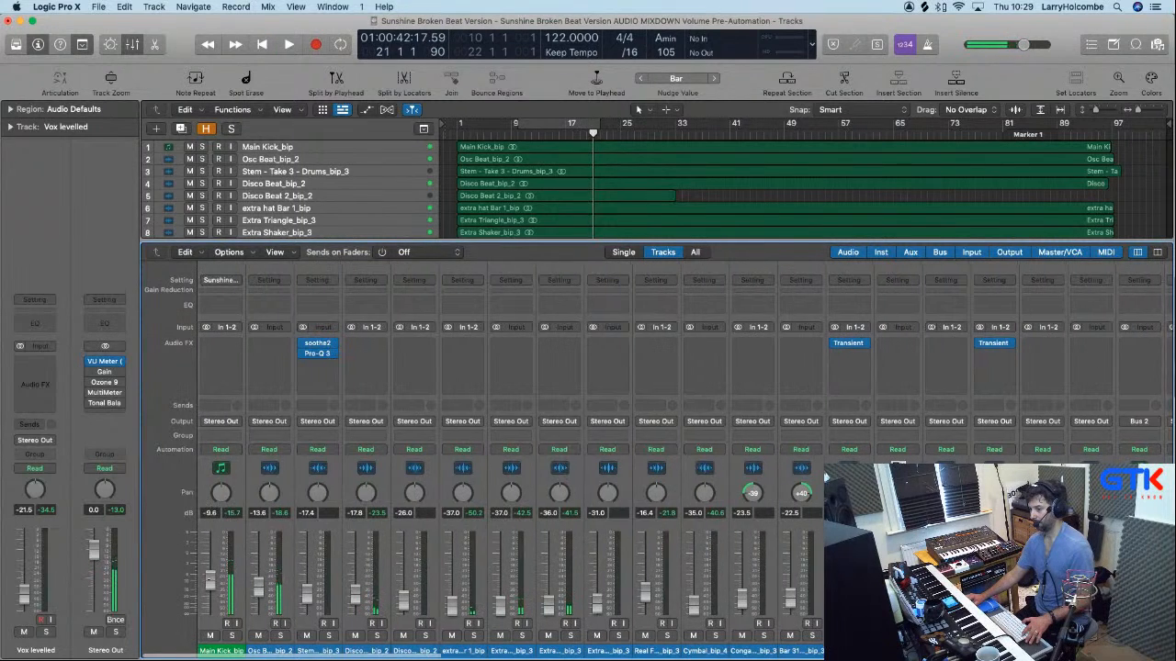
Play the mix from bar 21 with Main Kick_bip lowered to -10.4 dB, check the levels across the mixer channels, then stop and close the mixer.
key(space)
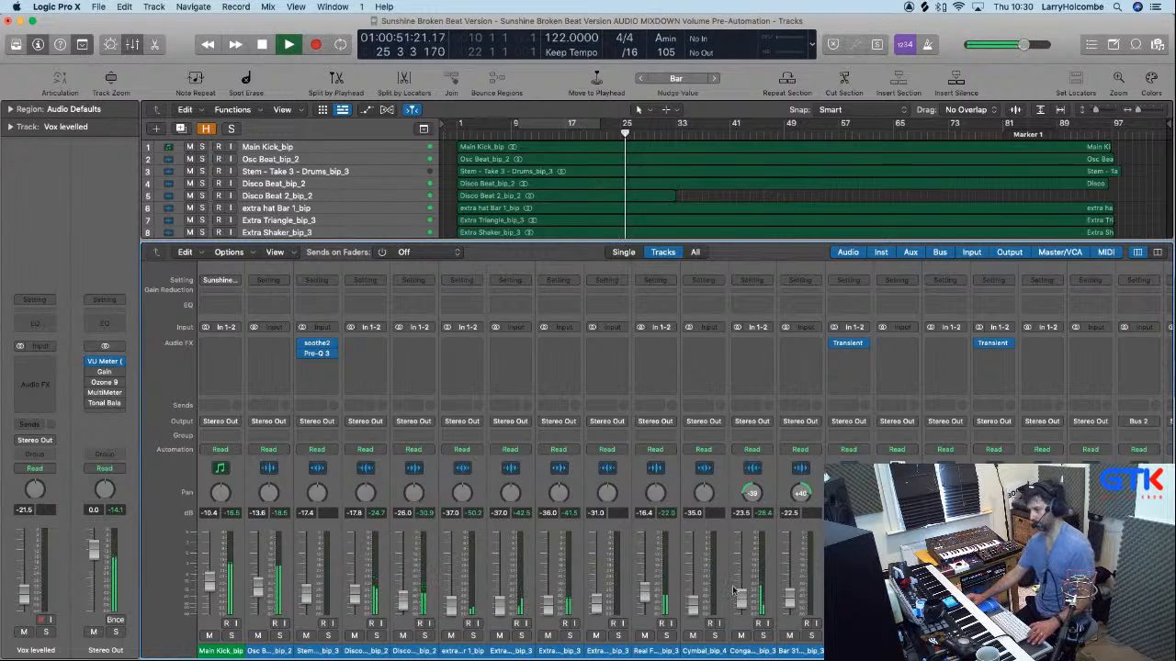
scroll(735, 592, right, 15)
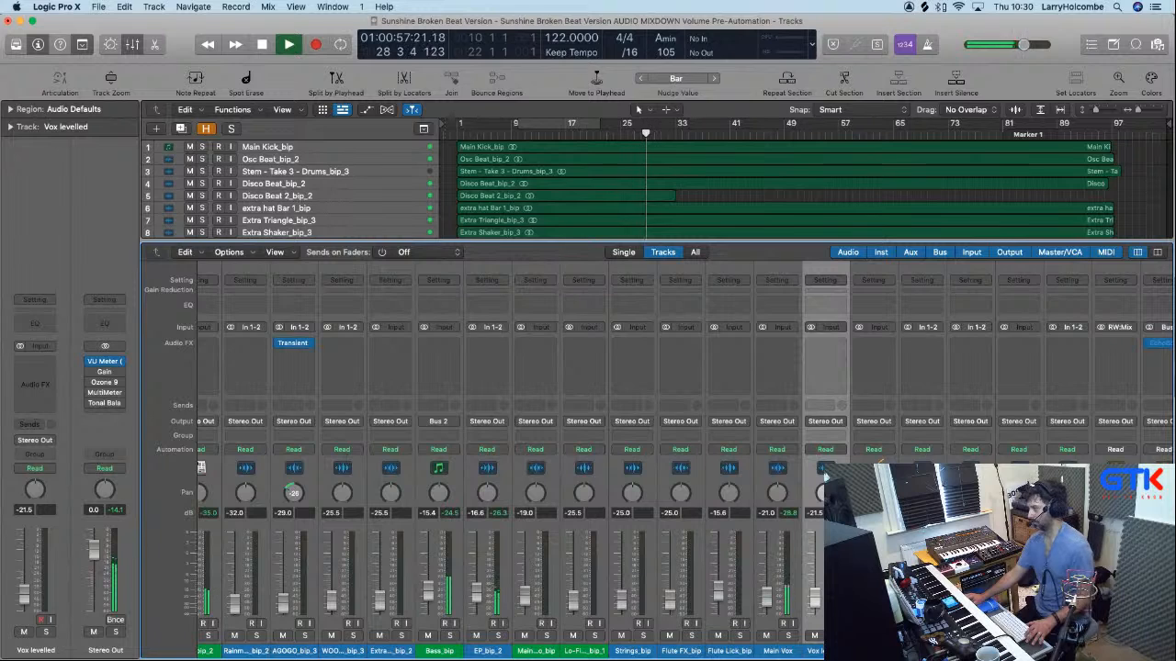
scroll(226, 530, left, 15)
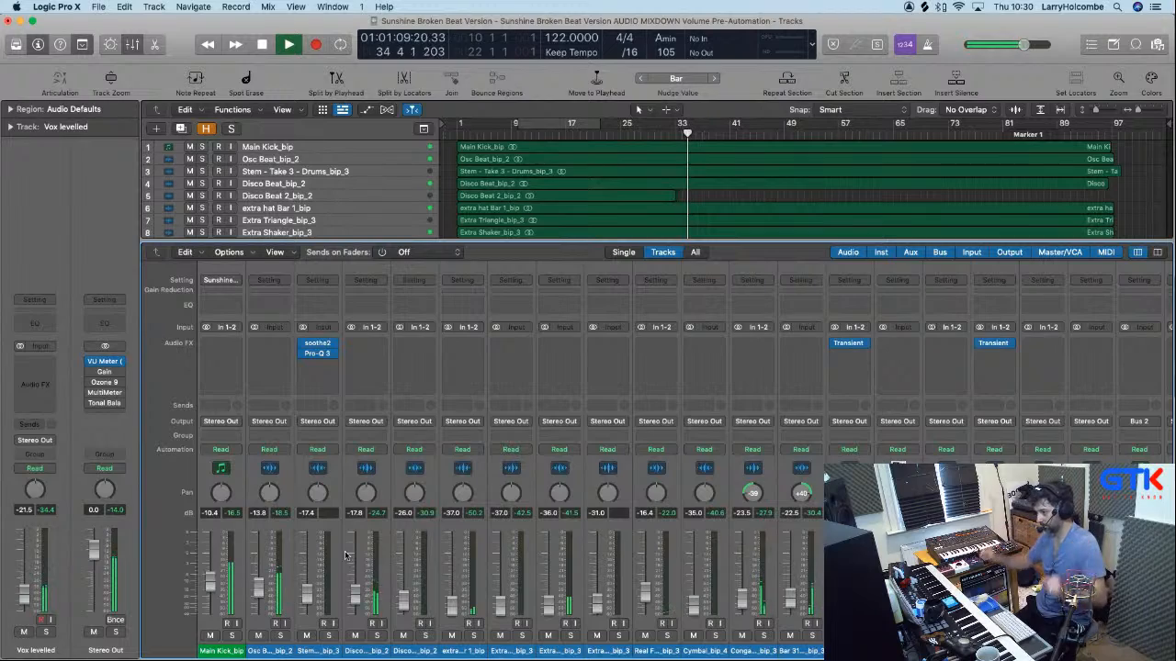
scroll(753, 593, right, 4)
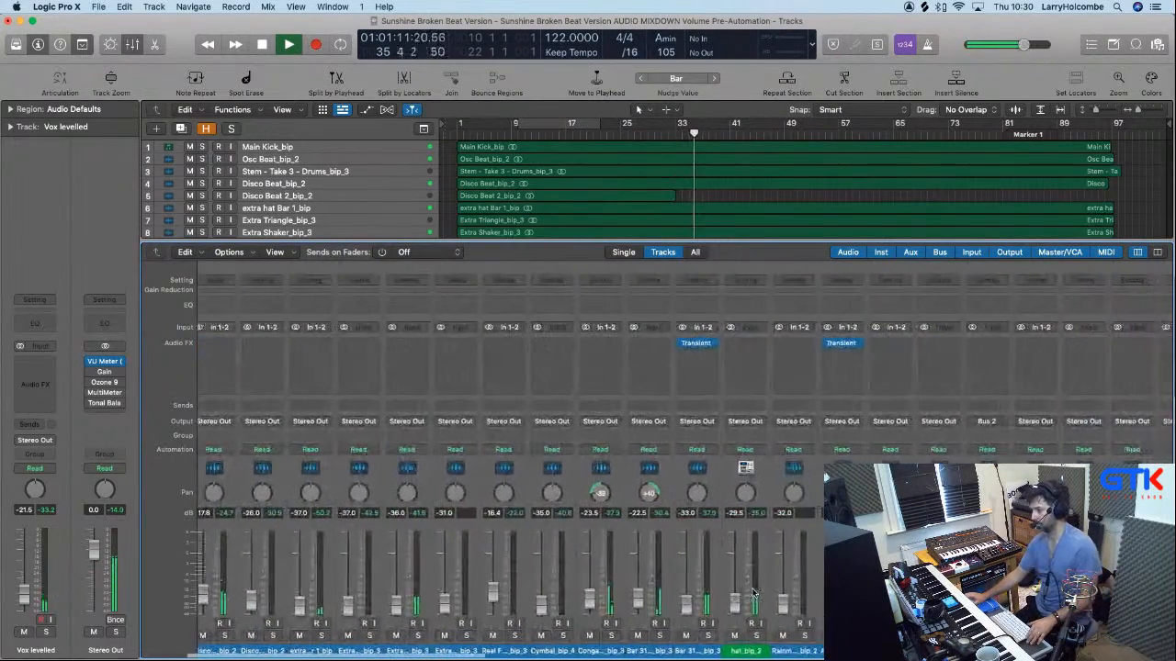
scroll(753, 592, right, 10)
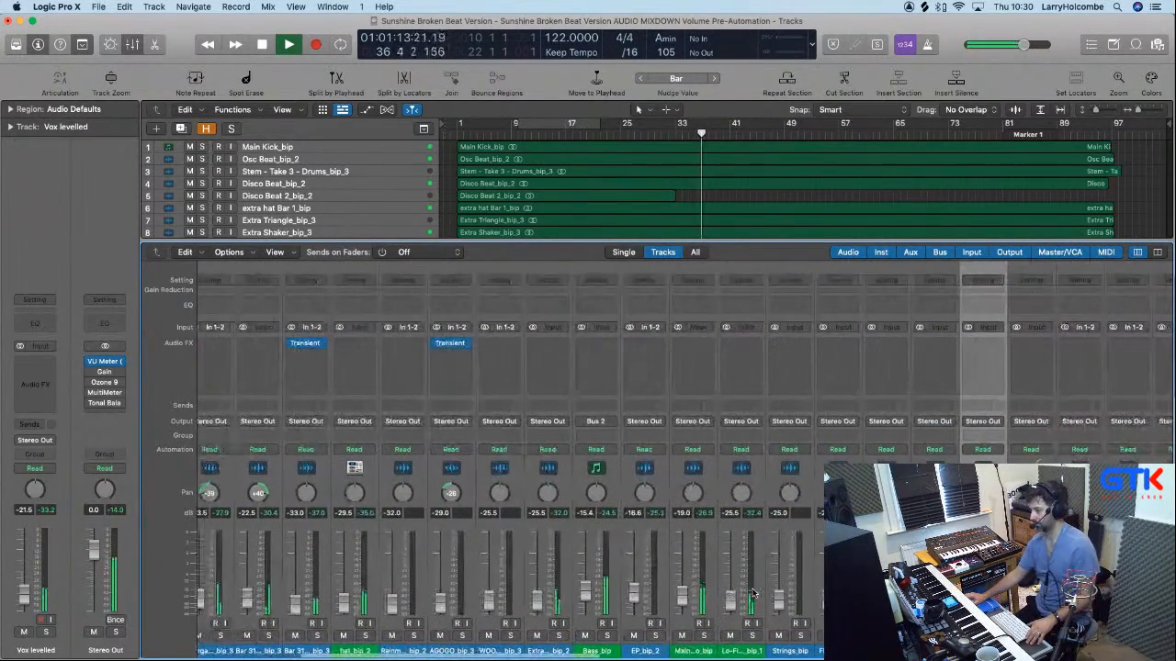
scroll(754, 592, right, 7)
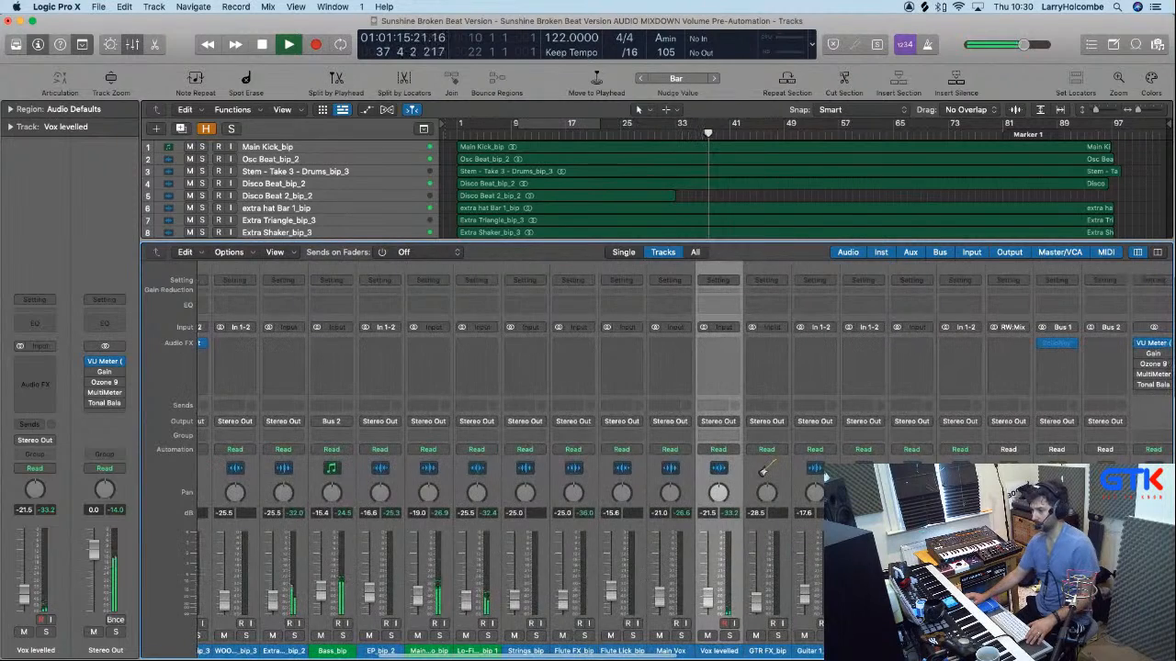
scroll(712, 526, left, 5)
key(space)
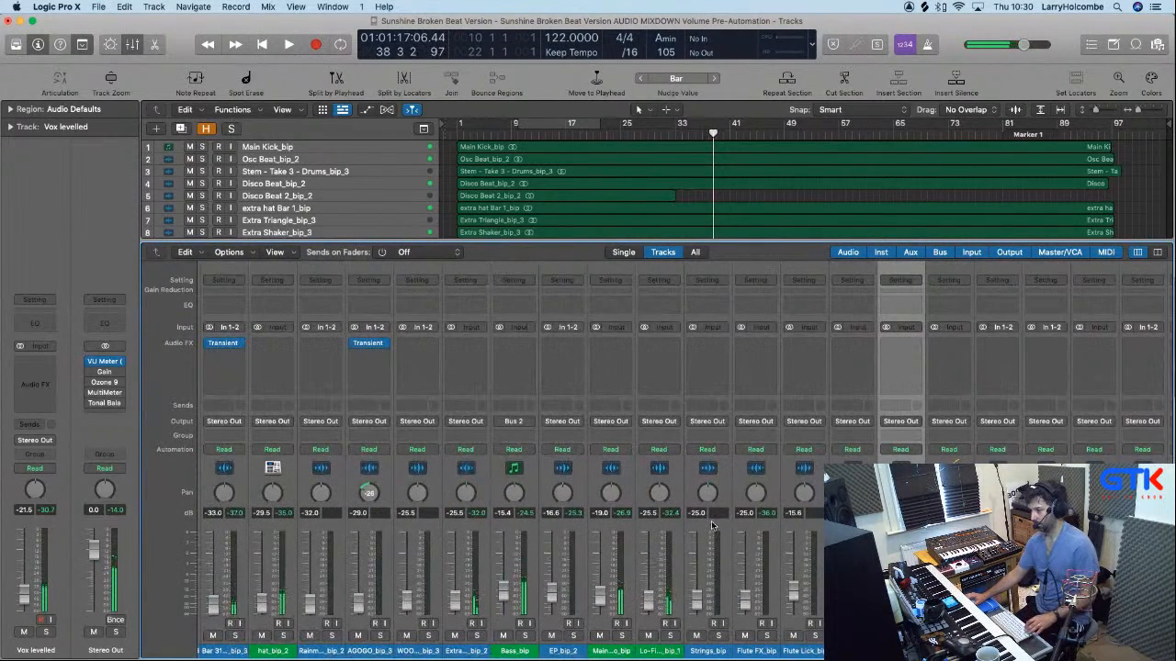
key(x)
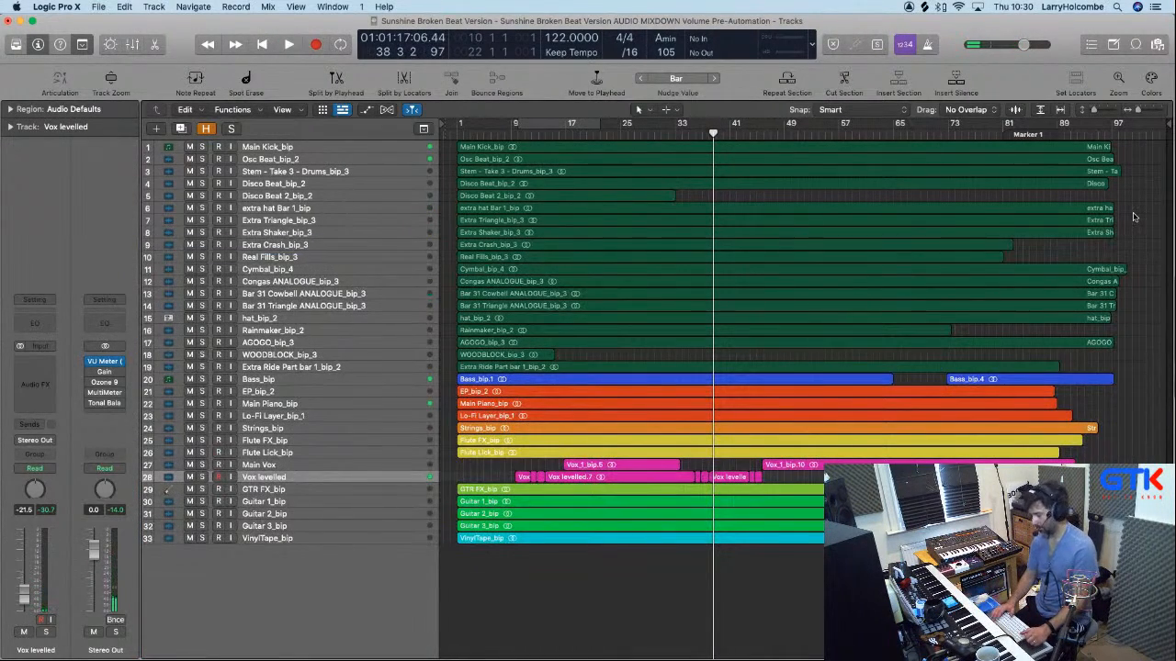